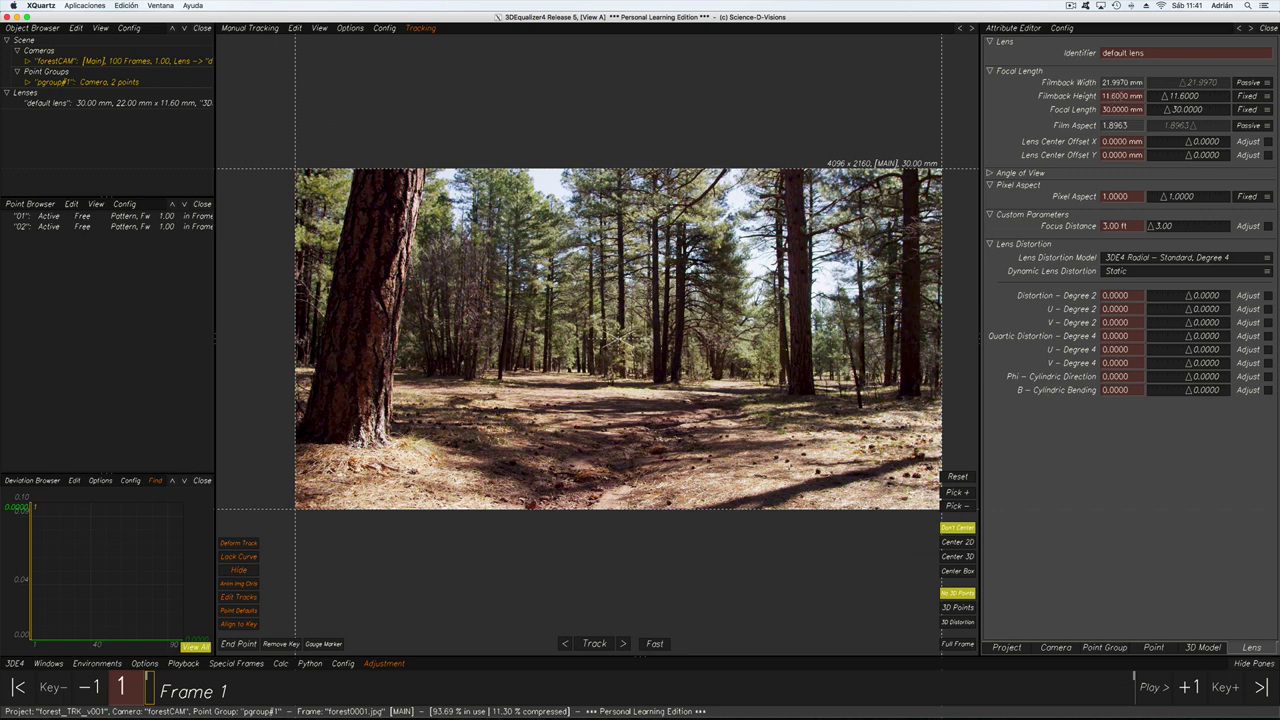
Step: Review the forestCAM camera settings, its 8 bit color conversion values and the project calculation settings, and return to the lens attributes
{"action": "left_click", "coordinate": [1118, 96]}
{"action": "left_click", "coordinate": [1192, 650]}
{"action": "left_click", "coordinate": [1058, 647]}
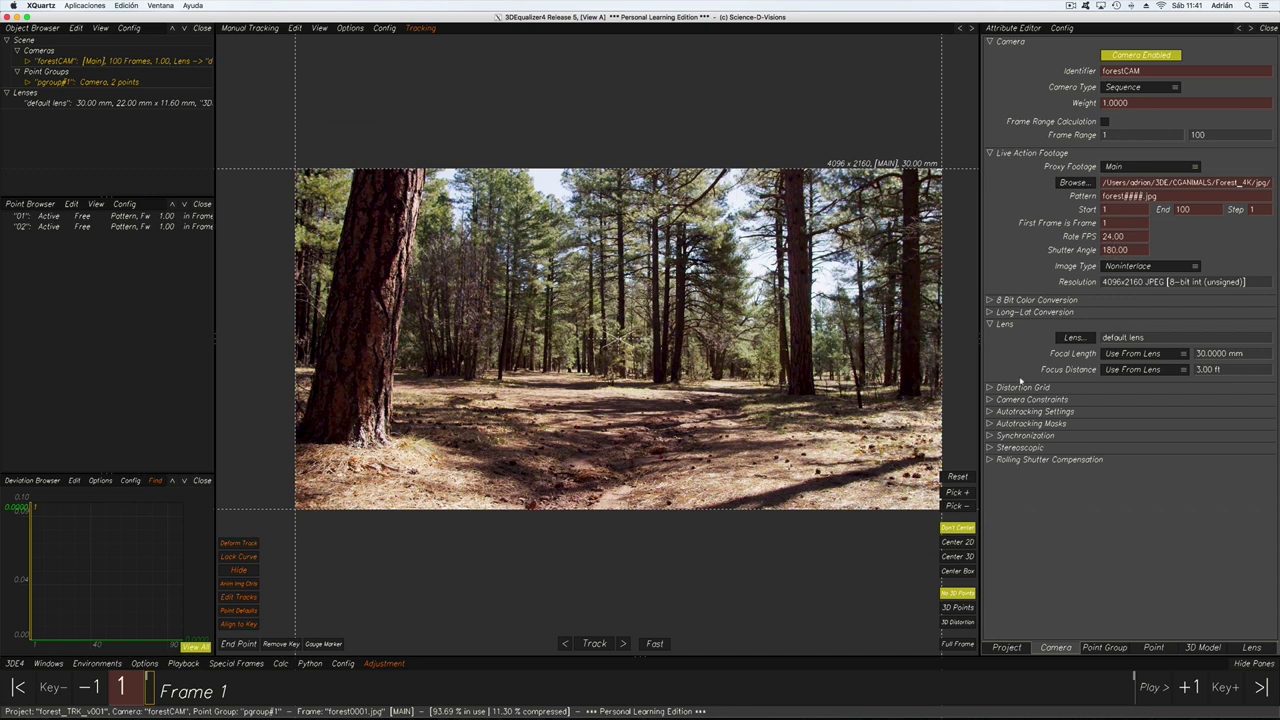
{"action": "left_click", "coordinate": [990, 300]}
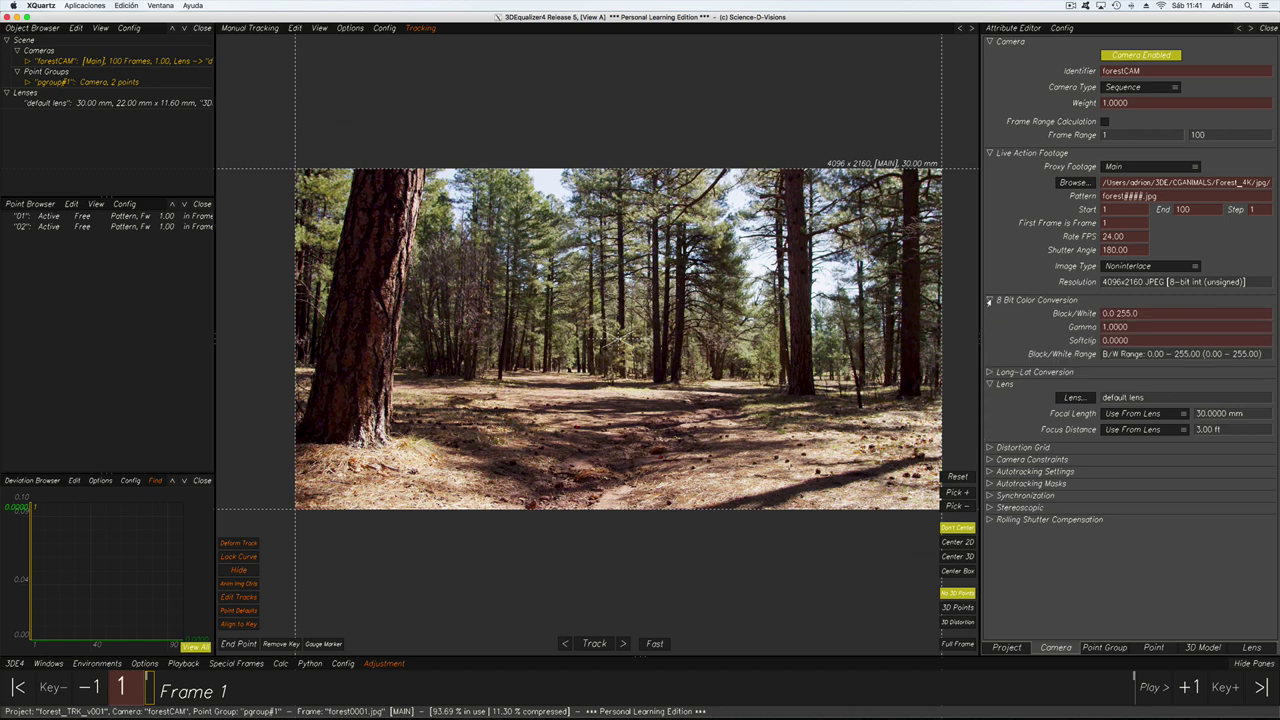
{"action": "left_click", "coordinate": [990, 301]}
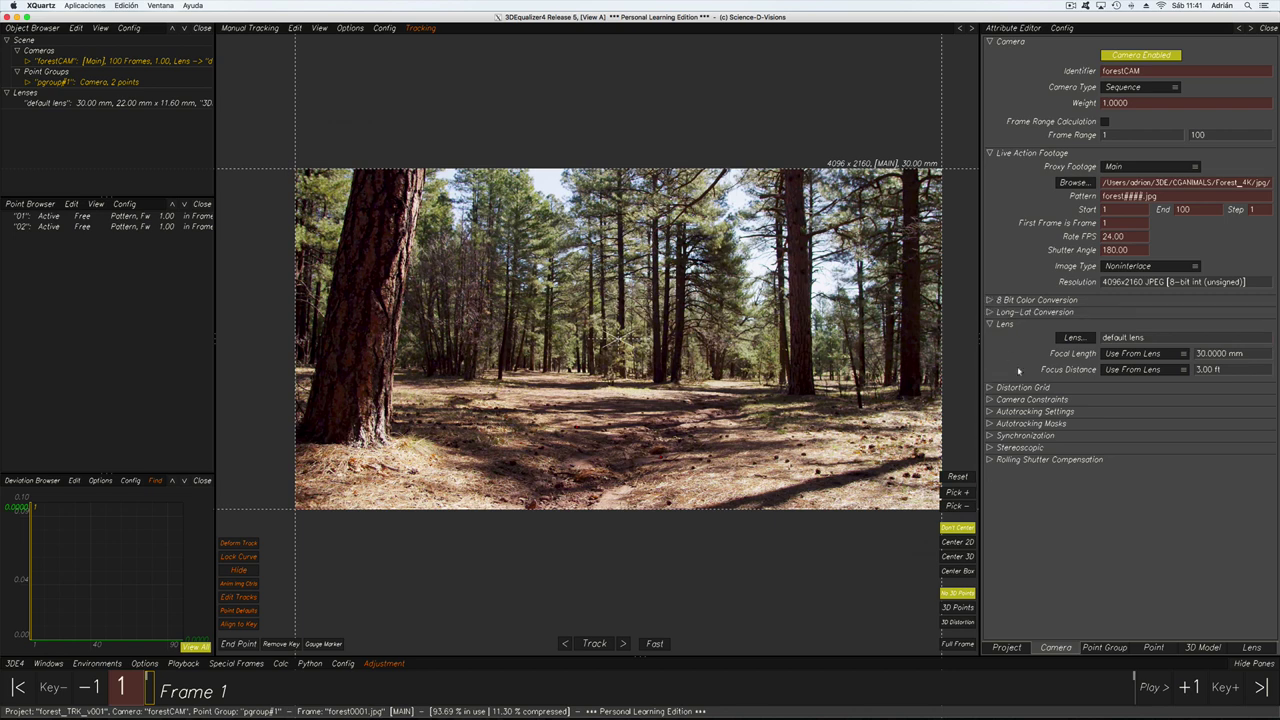
{"action": "left_click", "coordinate": [1006, 647]}
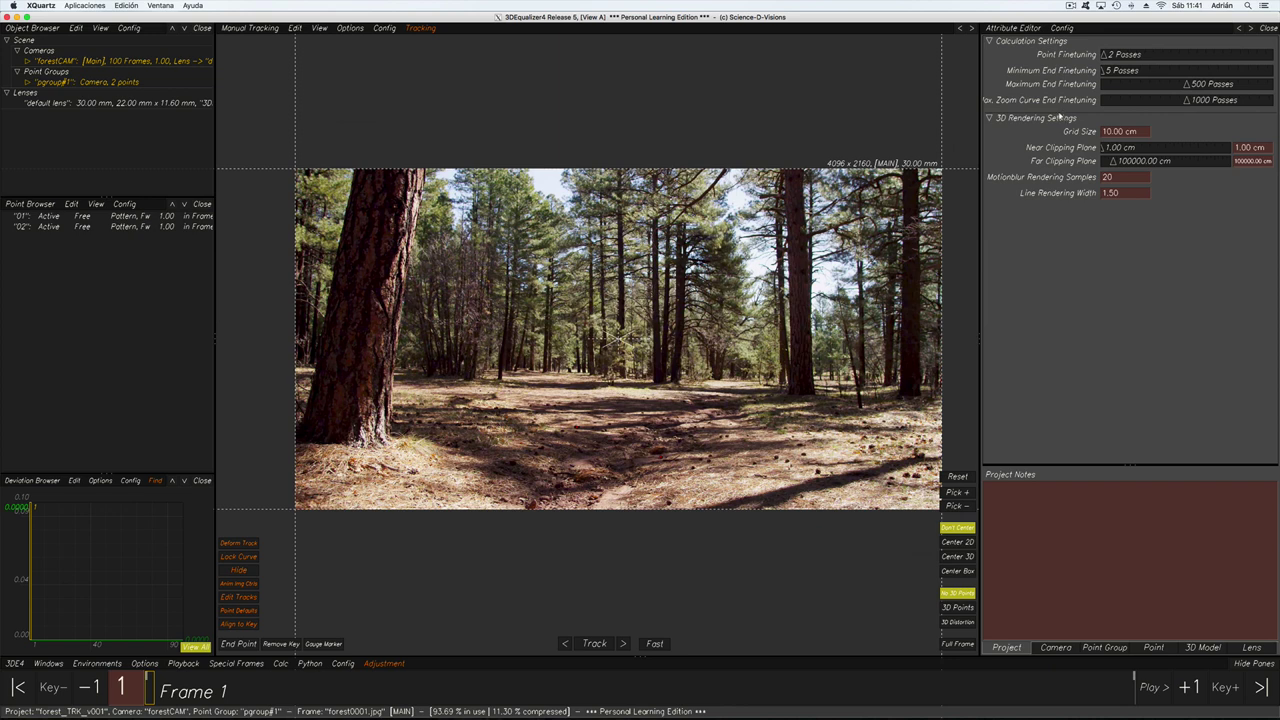
{"action": "left_click", "coordinate": [1258, 648]}
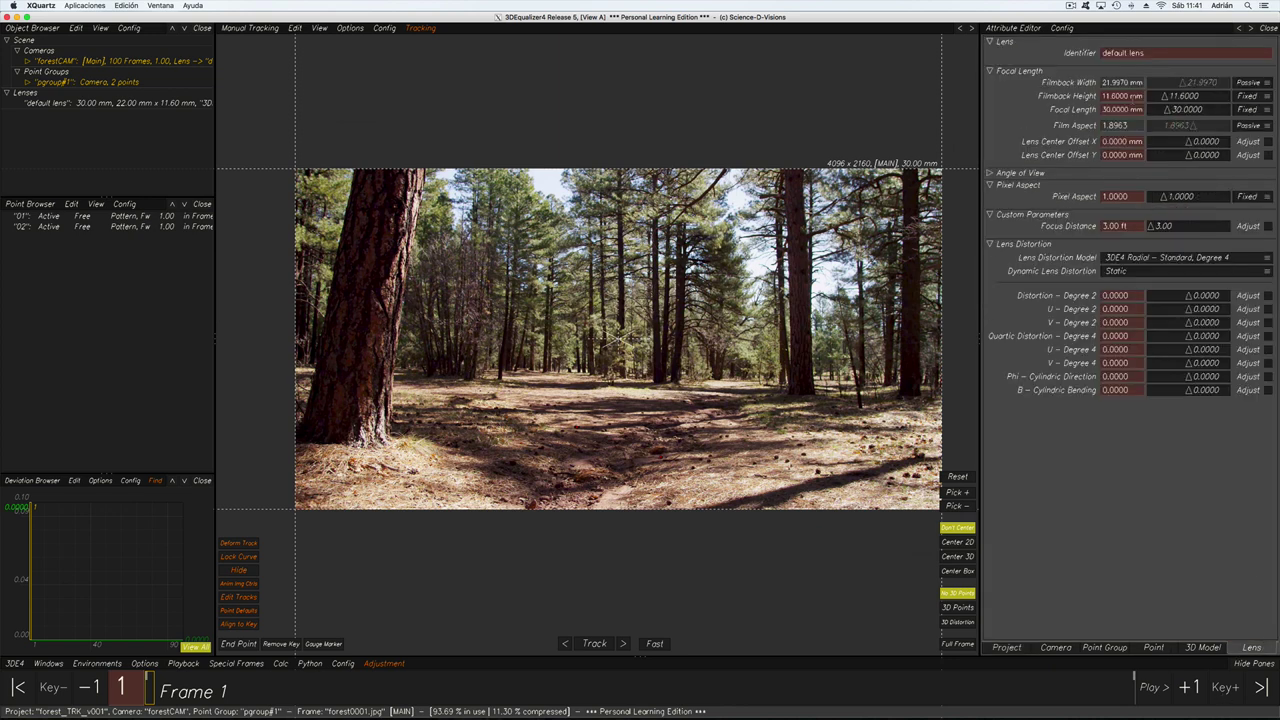
Step: Switch to Chrome and look up the 4096 x 2160 4K sensor imaging area on the RED EPIC page of the VFX Camera Database
{"action": "mouse_move", "coordinate": [906, 712]}
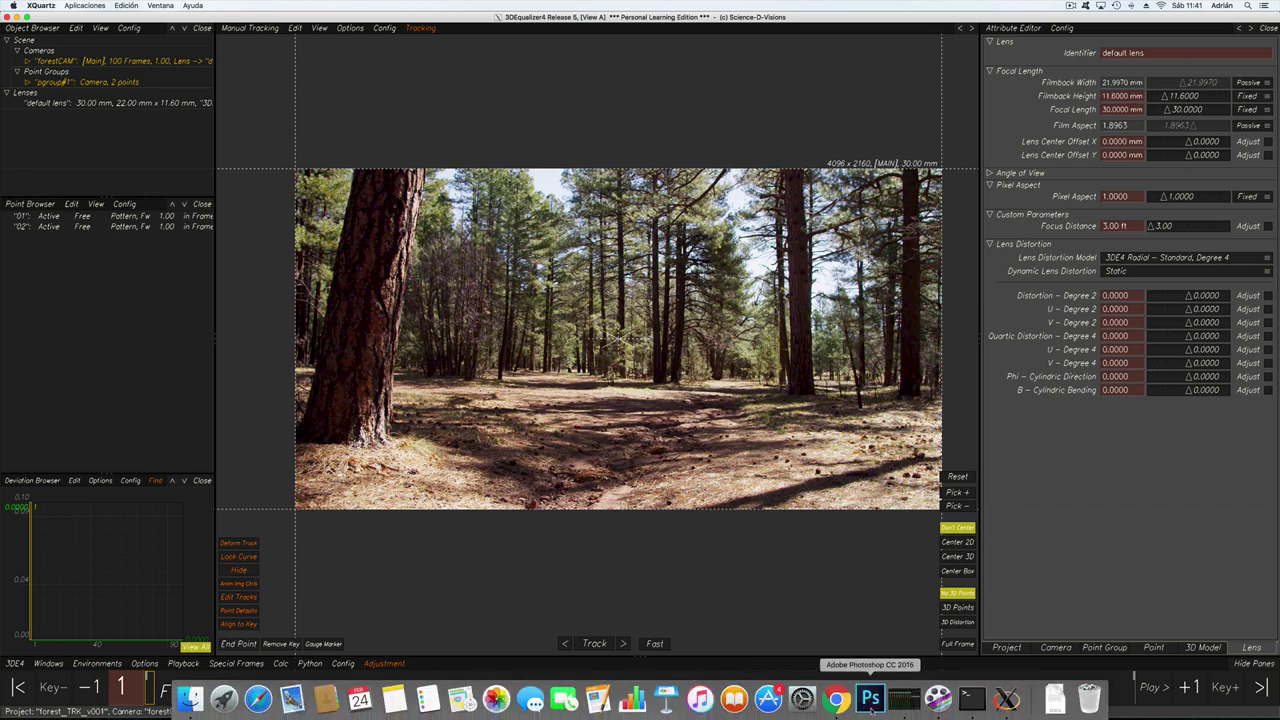
{"action": "left_click", "coordinate": [836, 698]}
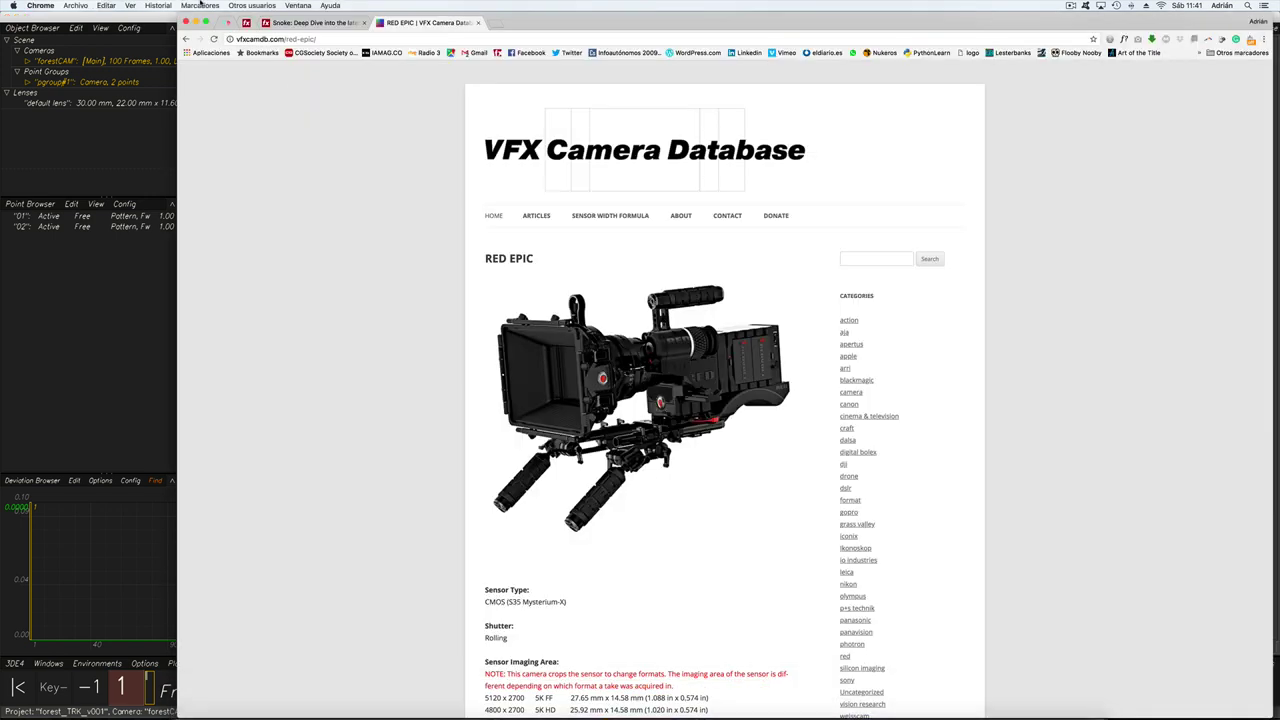
{"action": "scroll", "coordinate": [460, 168], "scroll_direction": "down", "scroll_amount": 3}
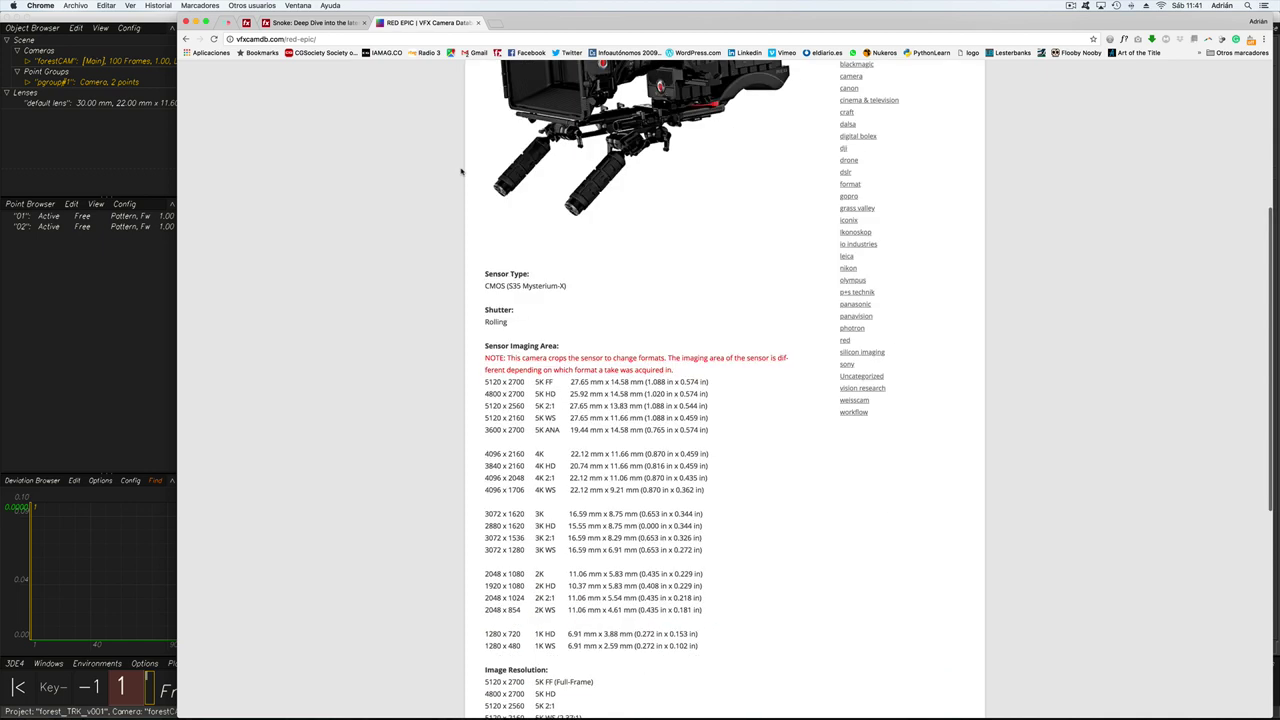
{"action": "scroll", "coordinate": [461, 172], "scroll_direction": "down", "scroll_amount": 2}
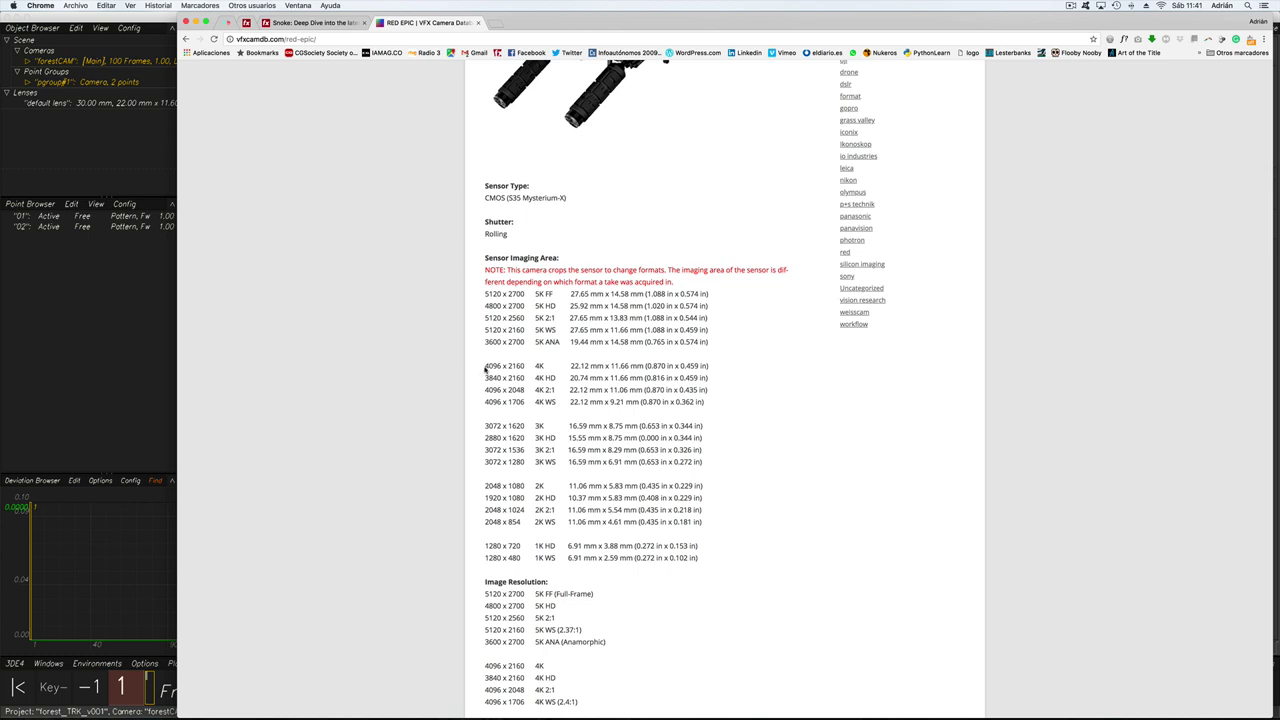
{"action": "left_click_drag", "start_coordinate": [486, 366], "coordinate": [518, 358]}
{"action": "triple_click", "coordinate": [528, 365]}
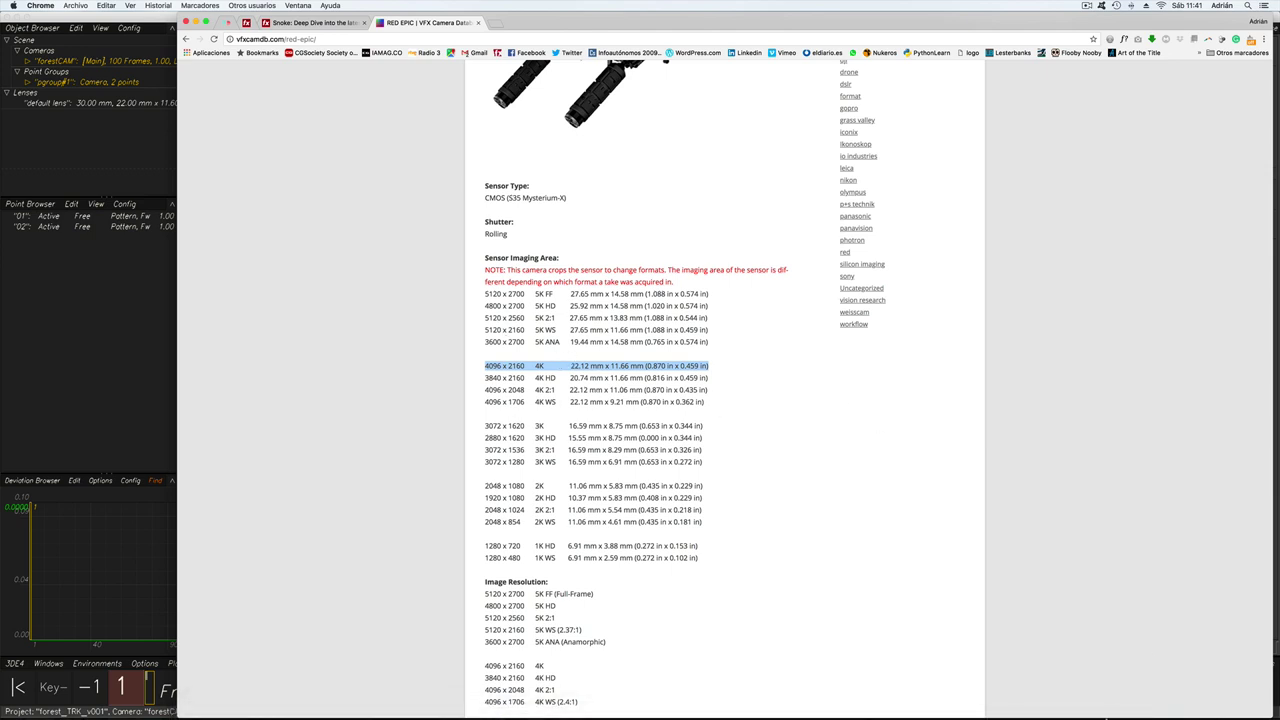
Step: Switch back to 3DEqualizer4, set the default lens filmback height to 11.66 mm and check its angle of view
{"action": "mouse_move", "coordinate": [1107, 707]}
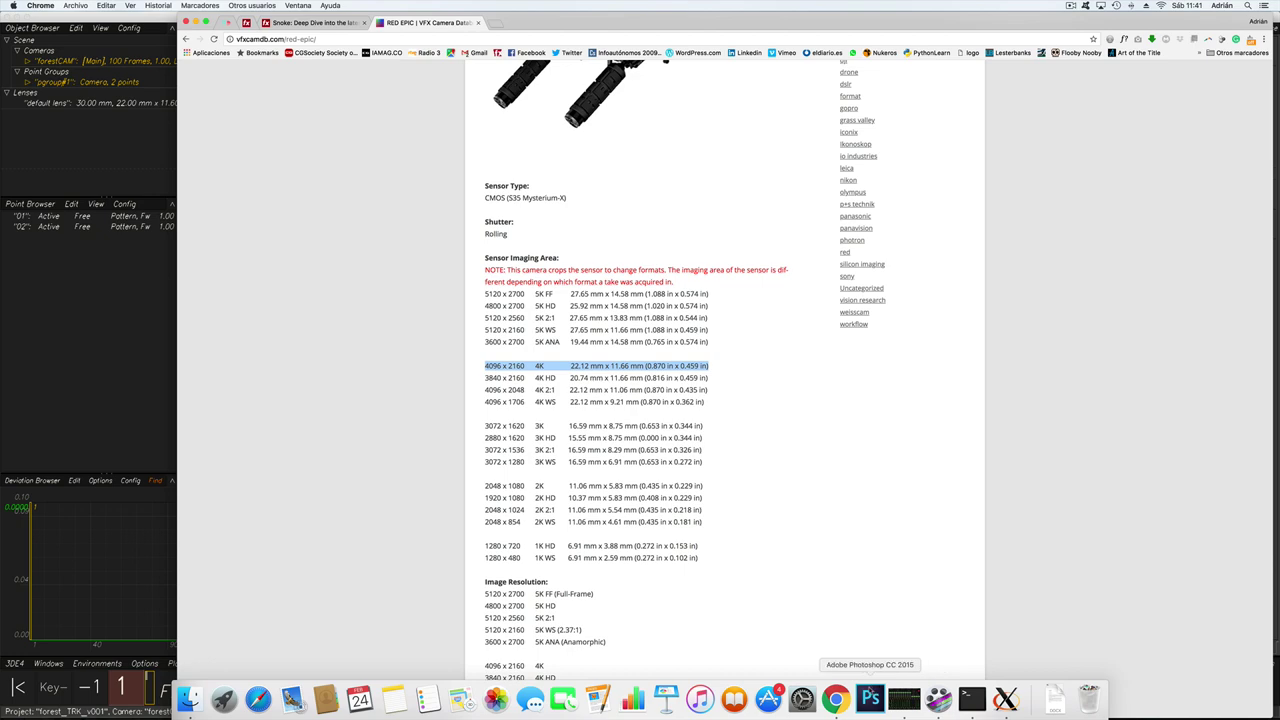
{"action": "left_click", "coordinate": [1005, 698]}
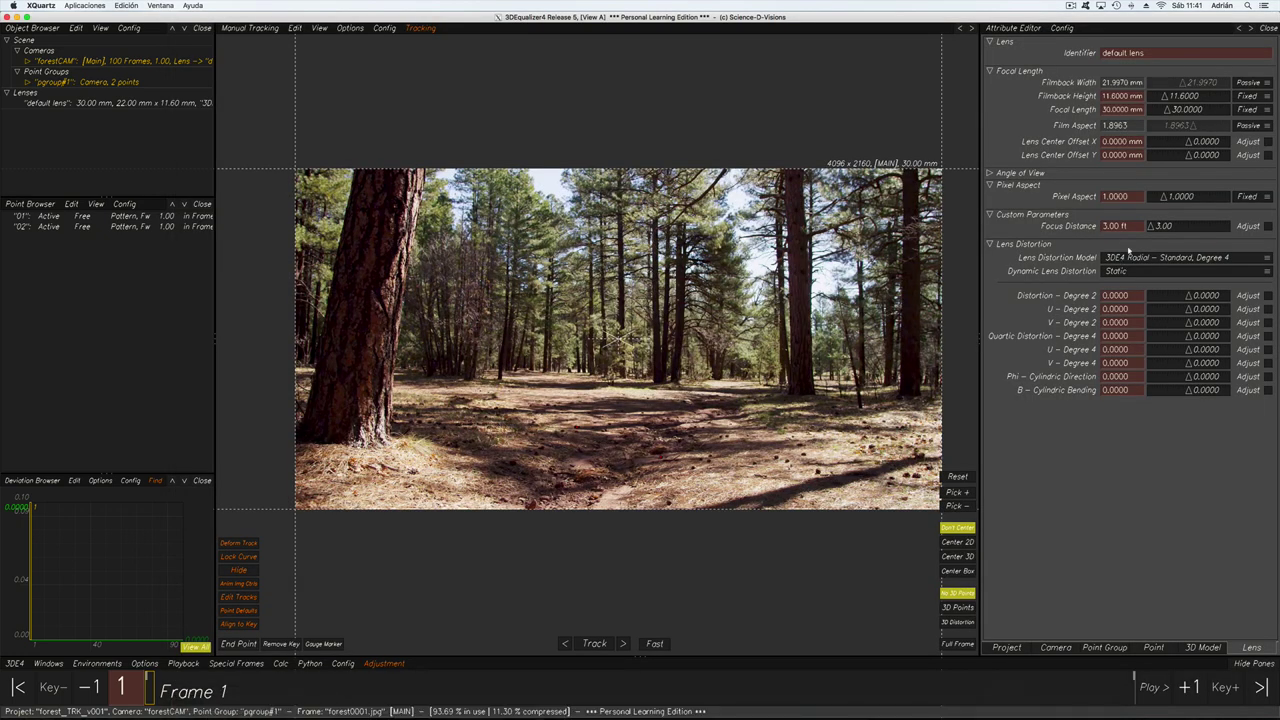
{"action": "left_click", "coordinate": [1113, 96]}
{"action": "key", "text": "Return"}
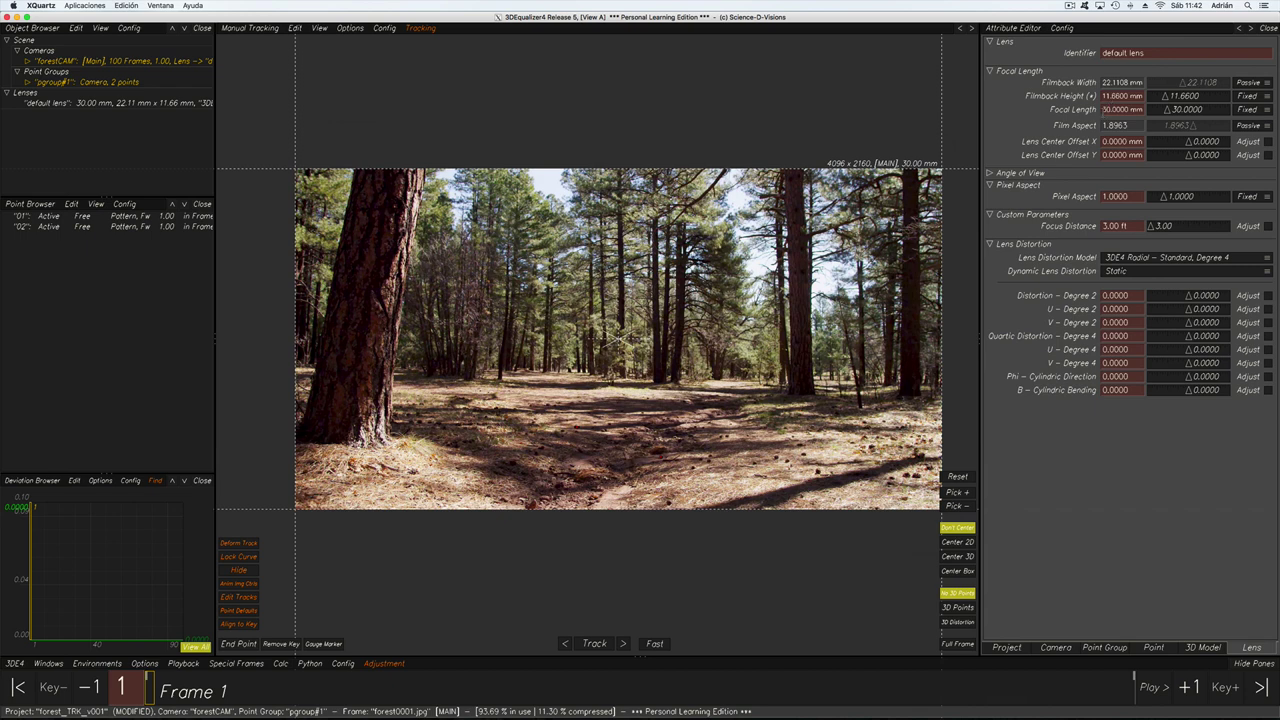
{"action": "left_click", "coordinate": [990, 174]}
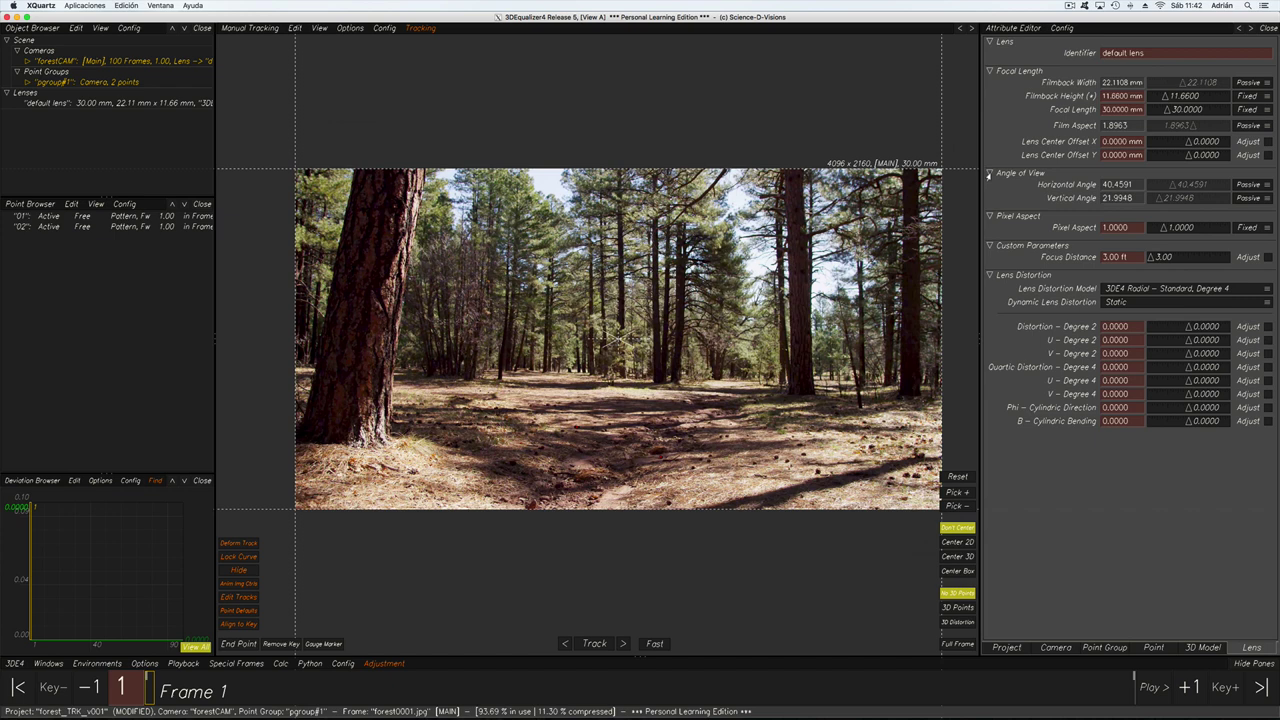
{"action": "left_click", "coordinate": [990, 173]}
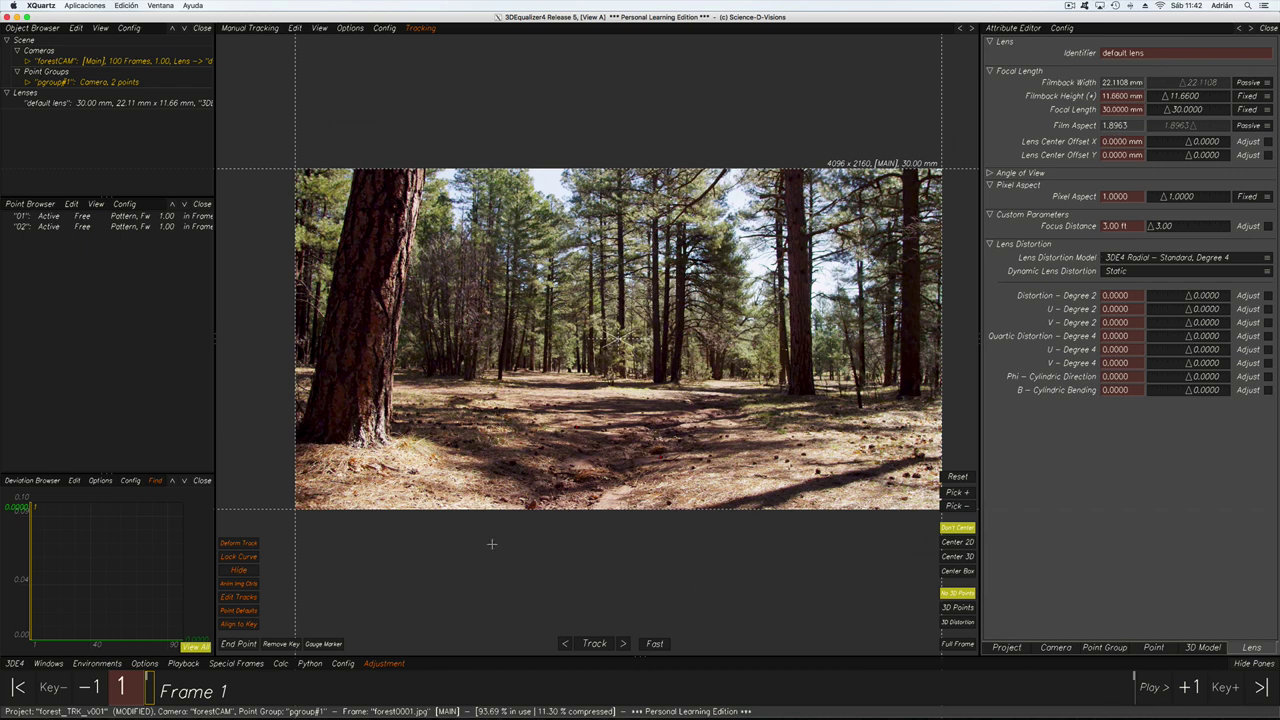
Step: Delete both existing tracking points, 02 and 01, from the point group
{"action": "left_click", "coordinate": [29, 225]}
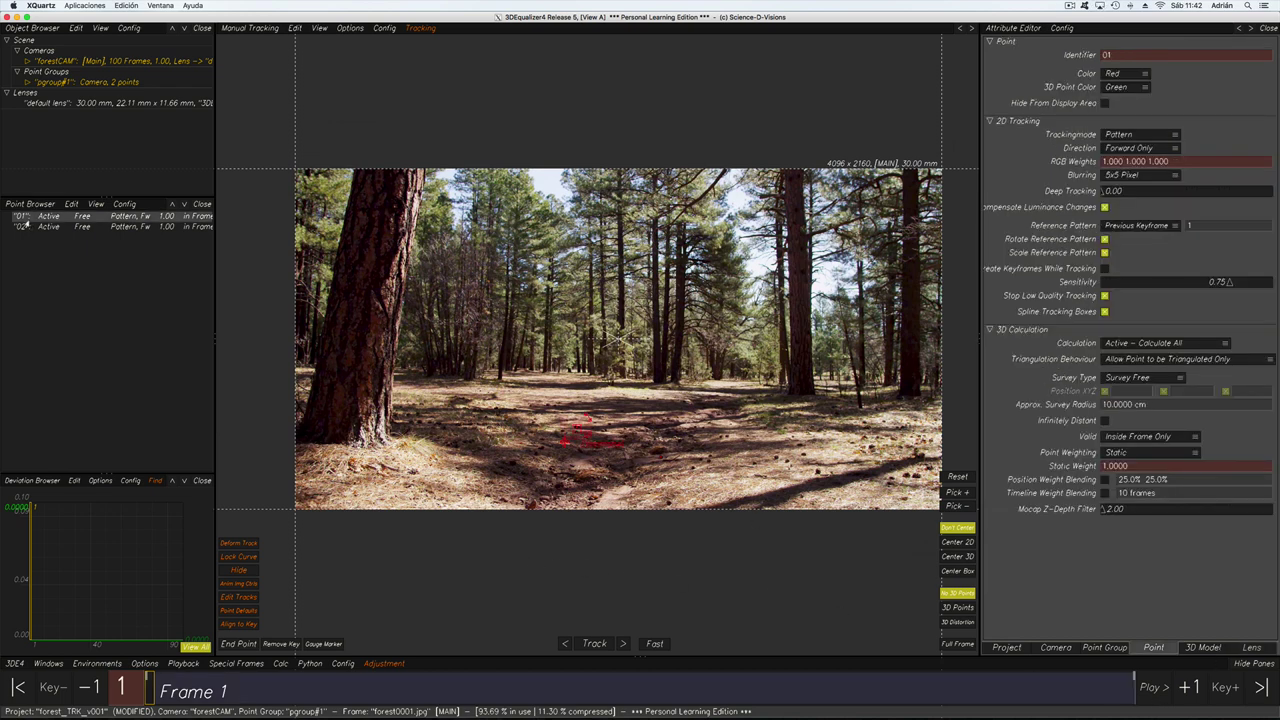
{"action": "key", "text": "Delete"}
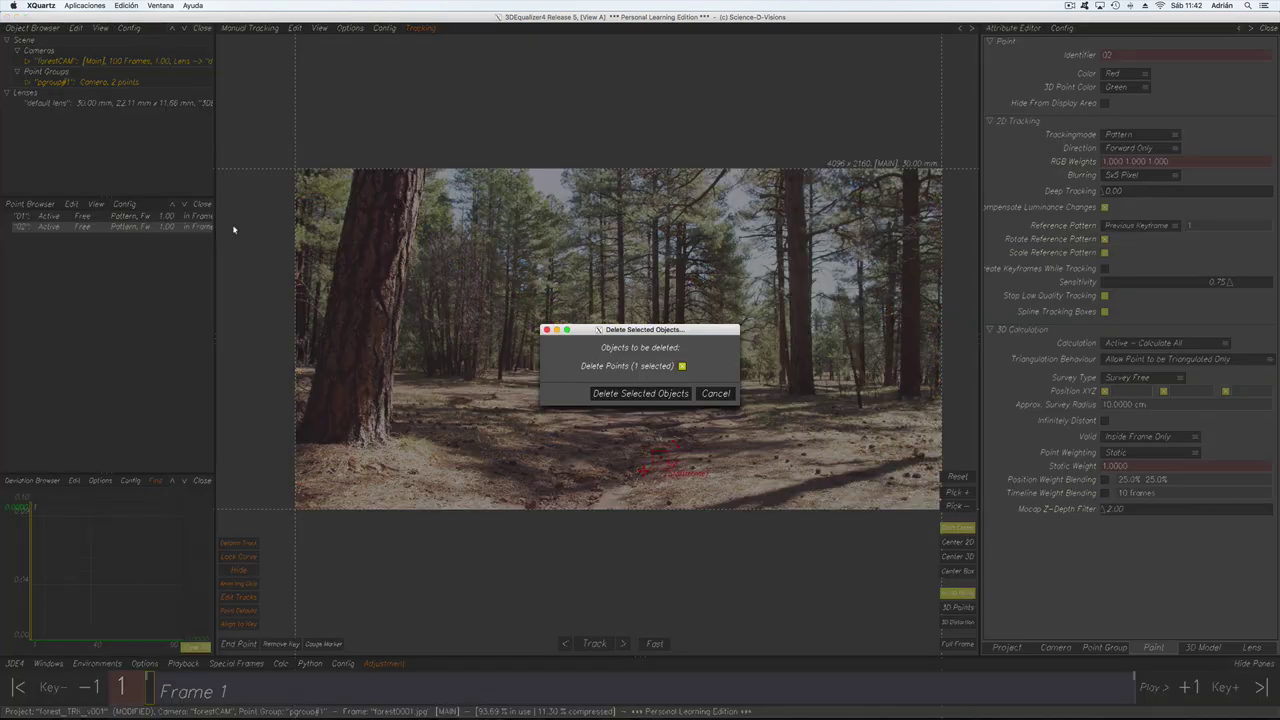
{"action": "left_click", "coordinate": [610, 394]}
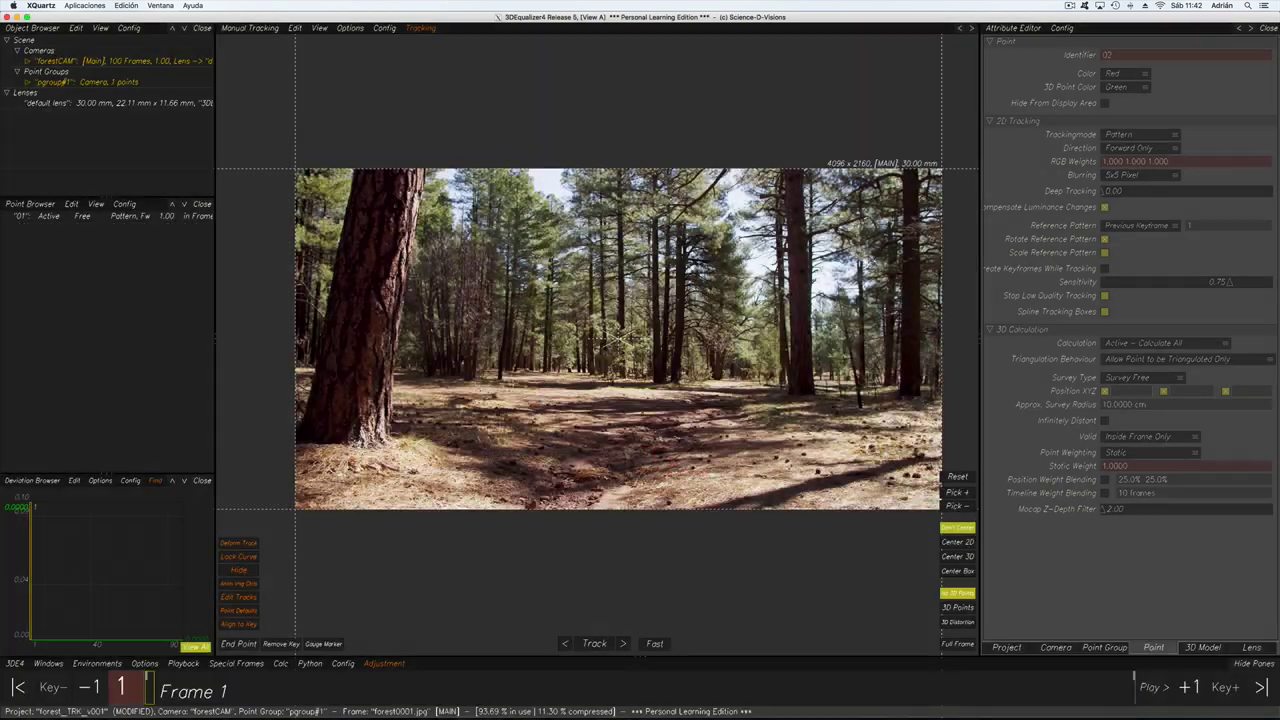
{"action": "left_click", "coordinate": [43, 217]}
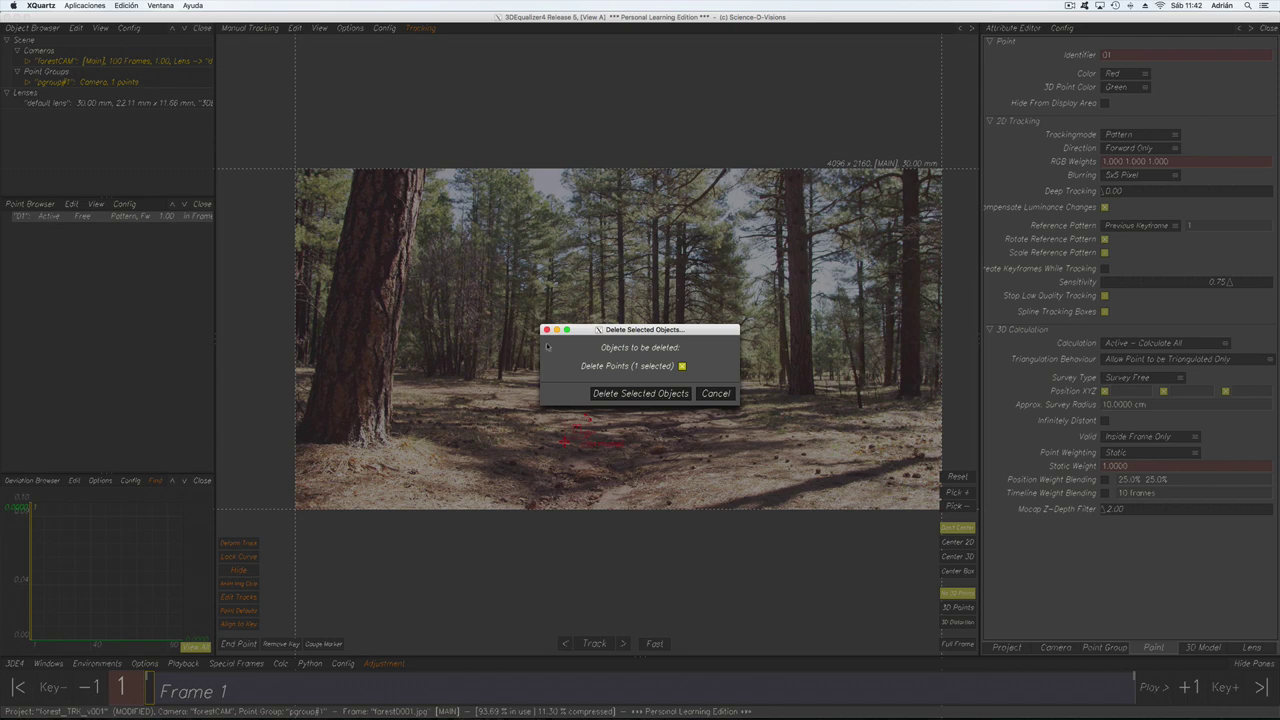
{"action": "left_click", "coordinate": [631, 396]}
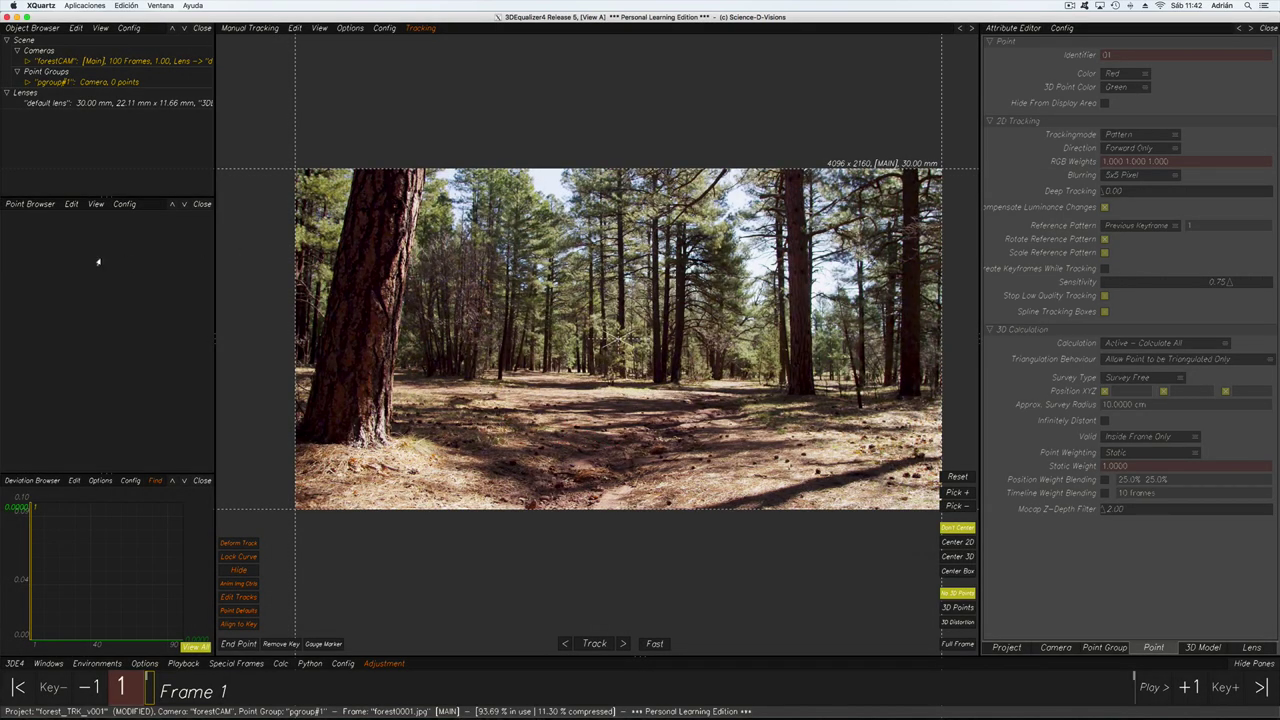
Step: Play back the forest footage, stop it and return to frame 1
{"action": "key", "text": "space"}
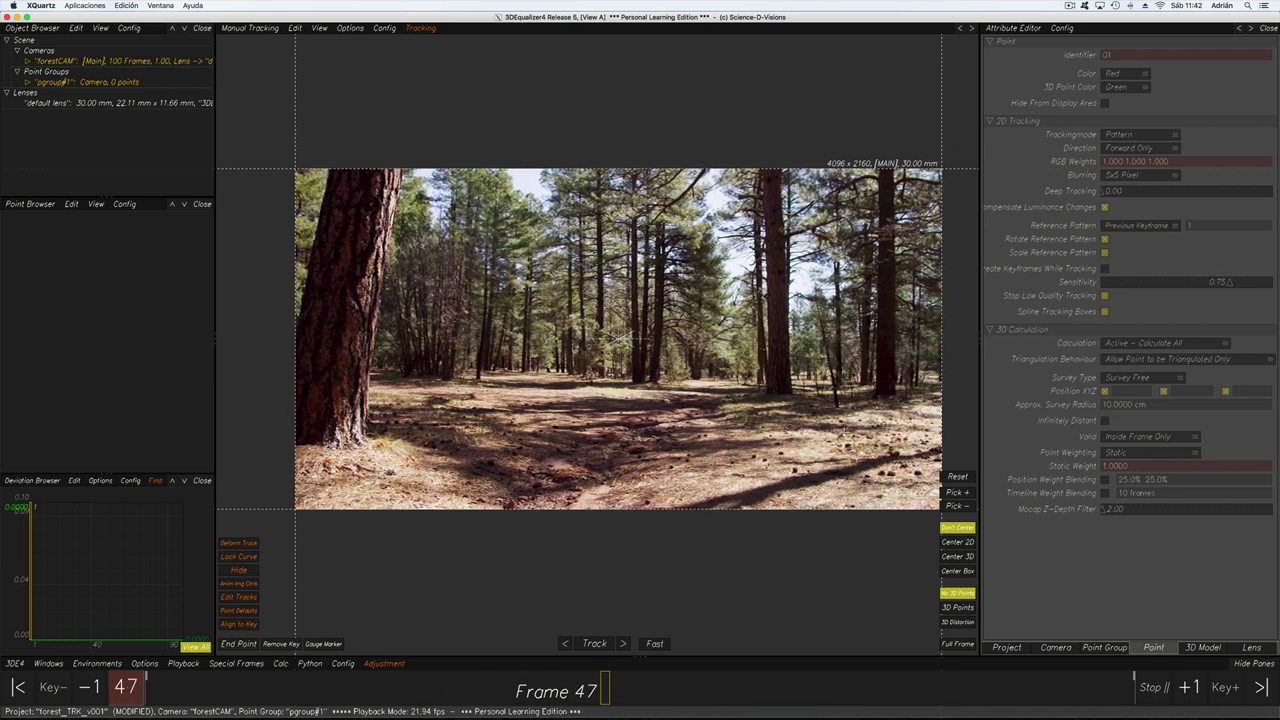
{"action": "key", "text": "space"}
{"action": "left_click_drag", "start_coordinate": [728, 690], "coordinate": [190, 687]}
Step: Examine the forest floor and tree trunks in frame 1 at several magnifications for trackable detail
{"action": "scroll", "coordinate": [397, 300], "scroll_direction": "up", "scroll_amount": 5}
{"action": "scroll", "coordinate": [474, 446], "scroll_direction": "down", "scroll_amount": 10}
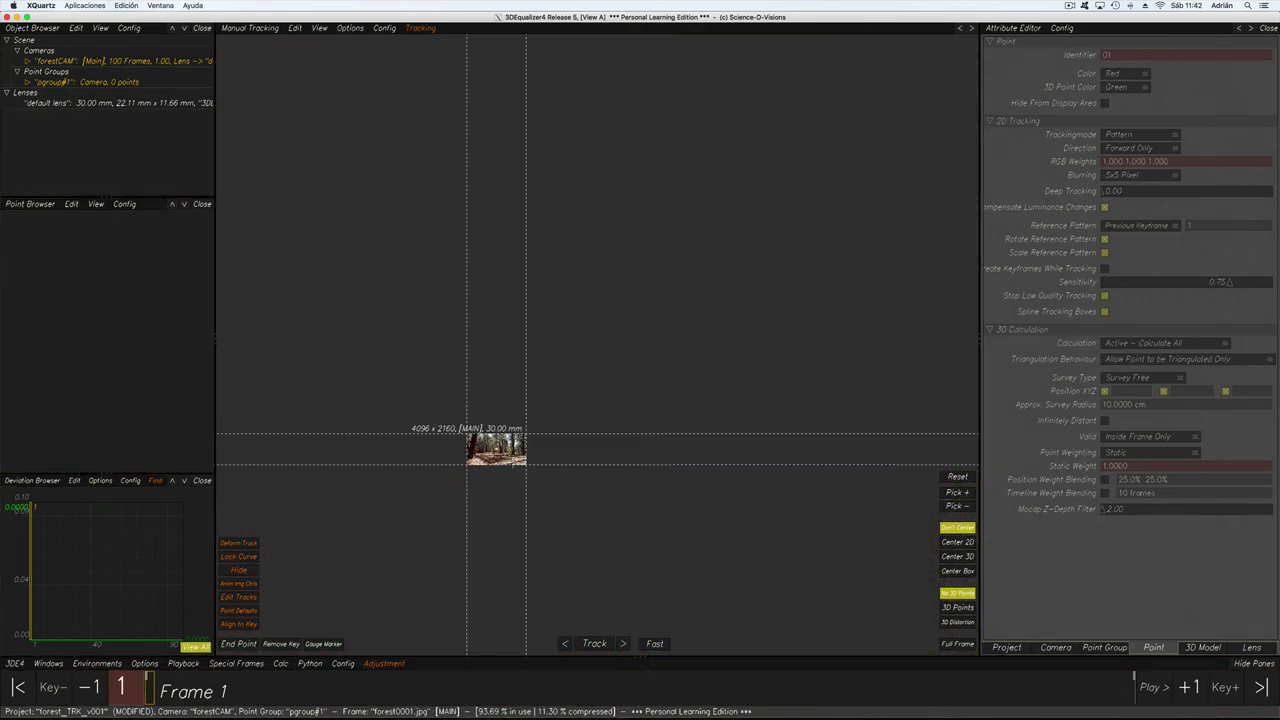
{"action": "scroll", "coordinate": [514, 470], "scroll_direction": "up", "scroll_amount": 10}
{"action": "scroll", "coordinate": [514, 470], "scroll_direction": "down", "scroll_amount": 4}
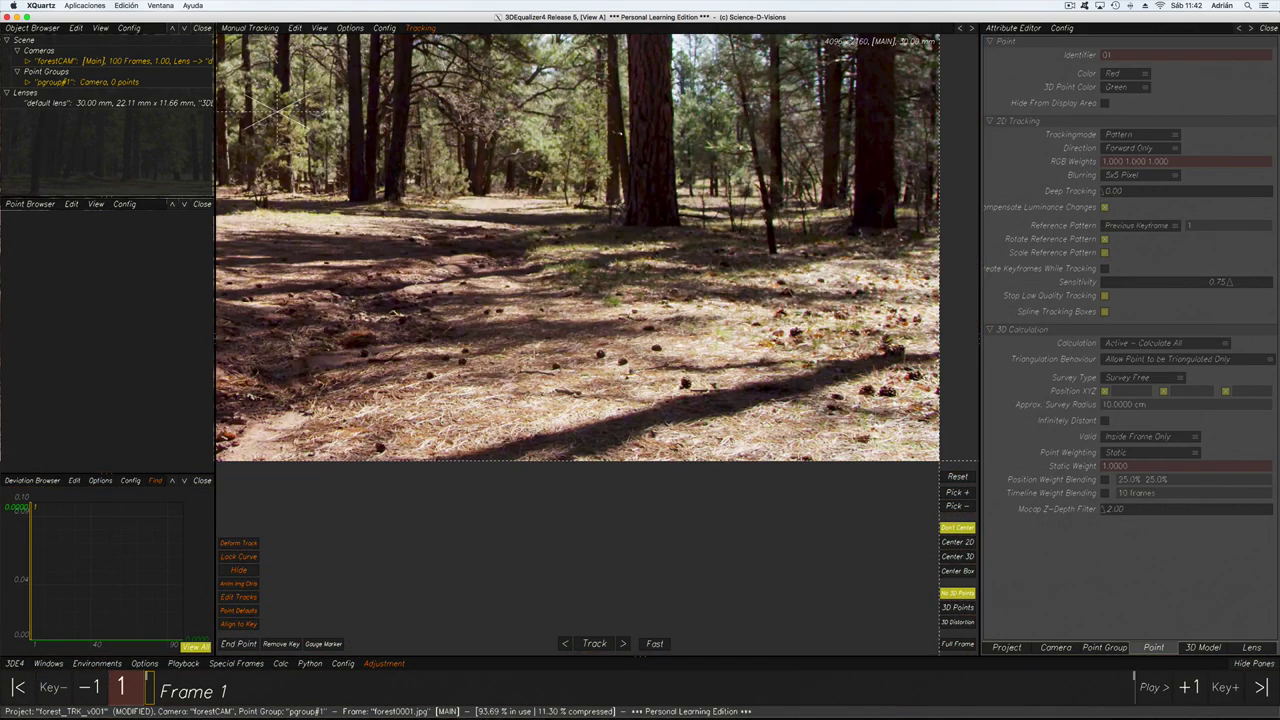
{"action": "scroll", "coordinate": [486, 342], "scroll_direction": "down", "scroll_amount": 2}
{"action": "middle_click_drag", "start_coordinate": [470, 332], "coordinate": [610, 320]}
{"action": "scroll", "coordinate": [480, 303], "scroll_direction": "down", "scroll_amount": 2}
{"action": "middle_click_drag", "start_coordinate": [480, 303], "coordinate": [522, 327]}
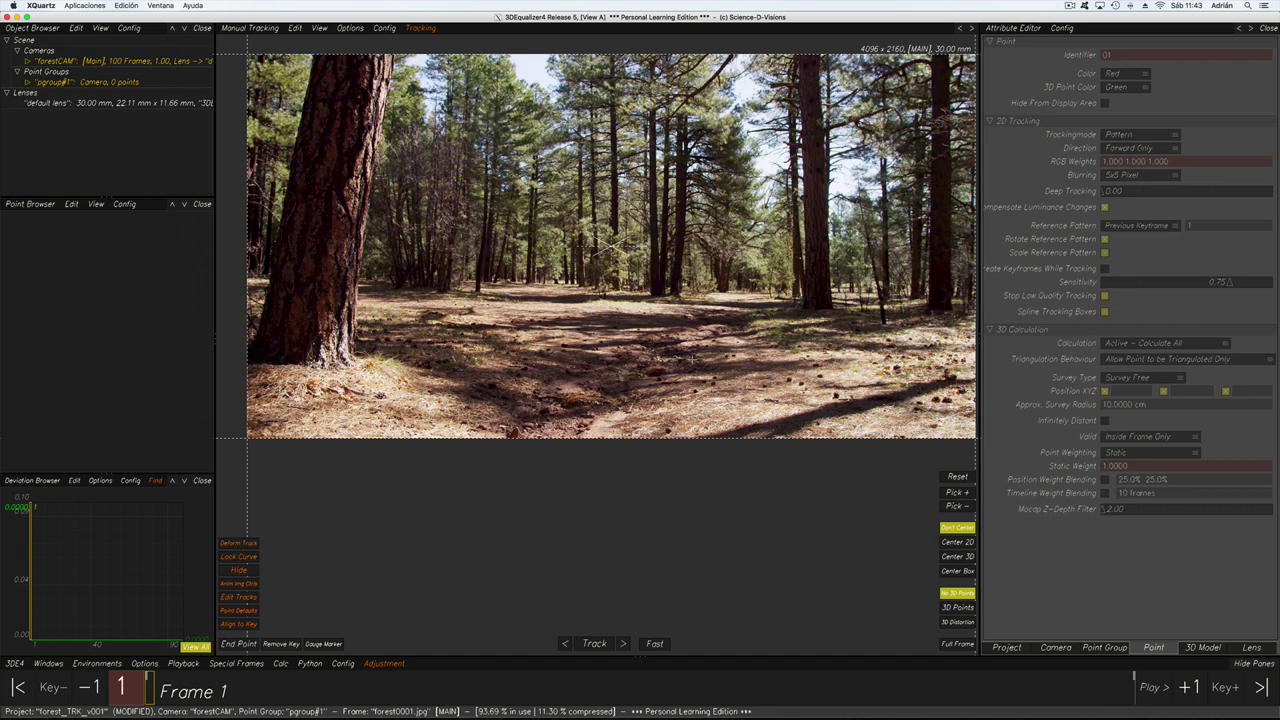
{"action": "scroll", "coordinate": [694, 362], "scroll_direction": "up", "scroll_amount": 5}
{"action": "scroll", "coordinate": [680, 321], "scroll_direction": "up", "scroll_amount": 1}
{"action": "scroll", "coordinate": [662, 316], "scroll_direction": "down", "scroll_amount": 5}
{"action": "scroll", "coordinate": [630, 319], "scroll_direction": "up", "scroll_amount": 6}
{"action": "scroll", "coordinate": [626, 312], "scroll_direction": "down", "scroll_amount": 3}
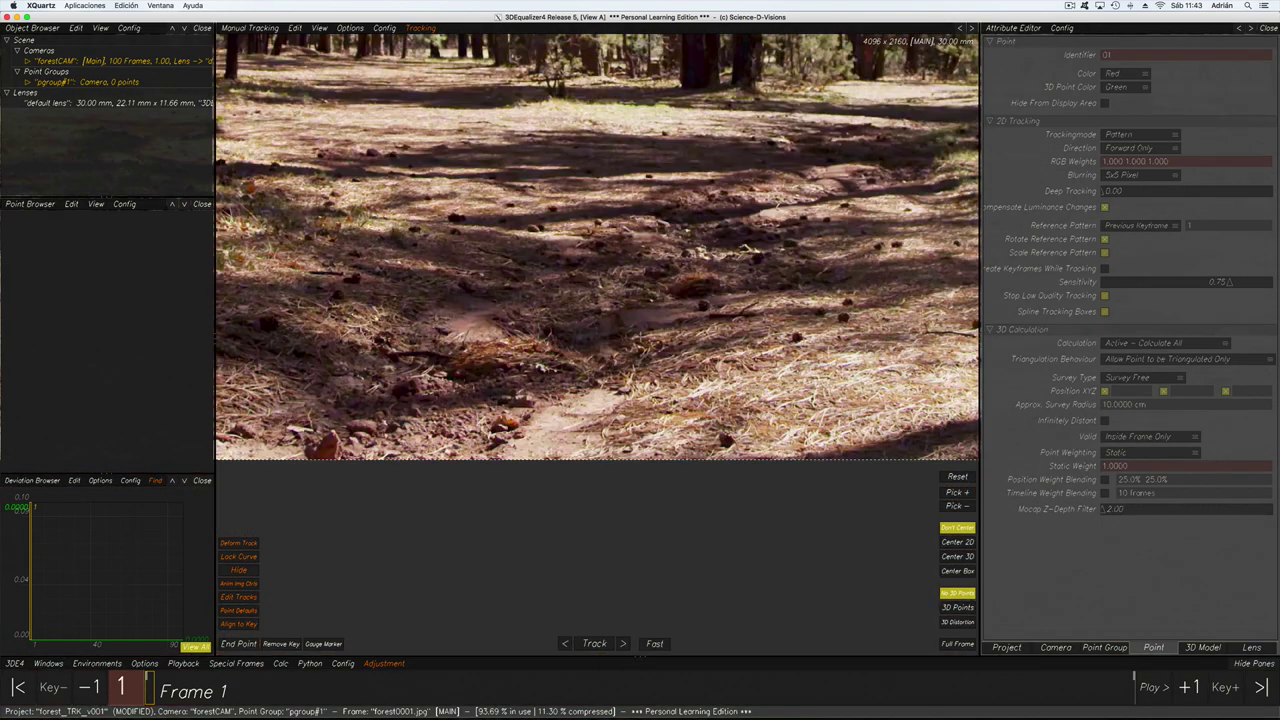
{"action": "scroll", "coordinate": [643, 337], "scroll_direction": "down", "scroll_amount": 5}
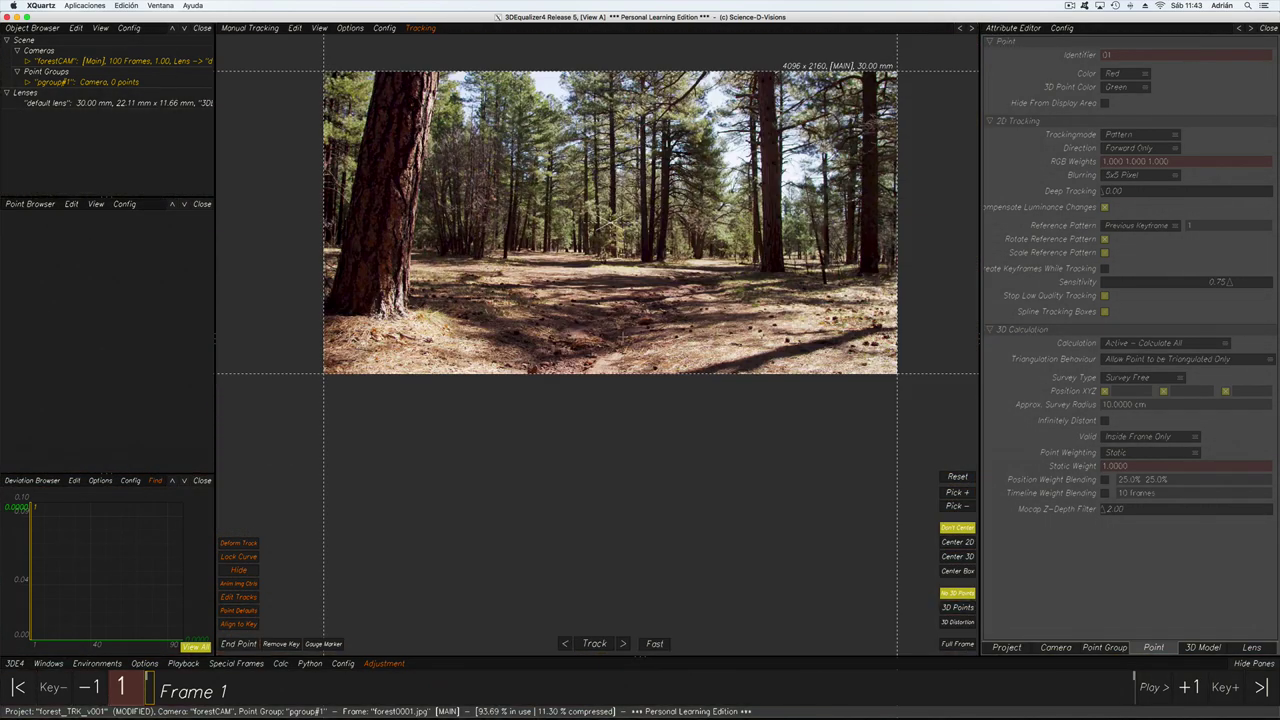
{"action": "scroll", "coordinate": [521, 334], "scroll_direction": "up", "scroll_amount": 2}
{"action": "middle_click_drag", "start_coordinate": [905, 330], "coordinate": [830, 375]}
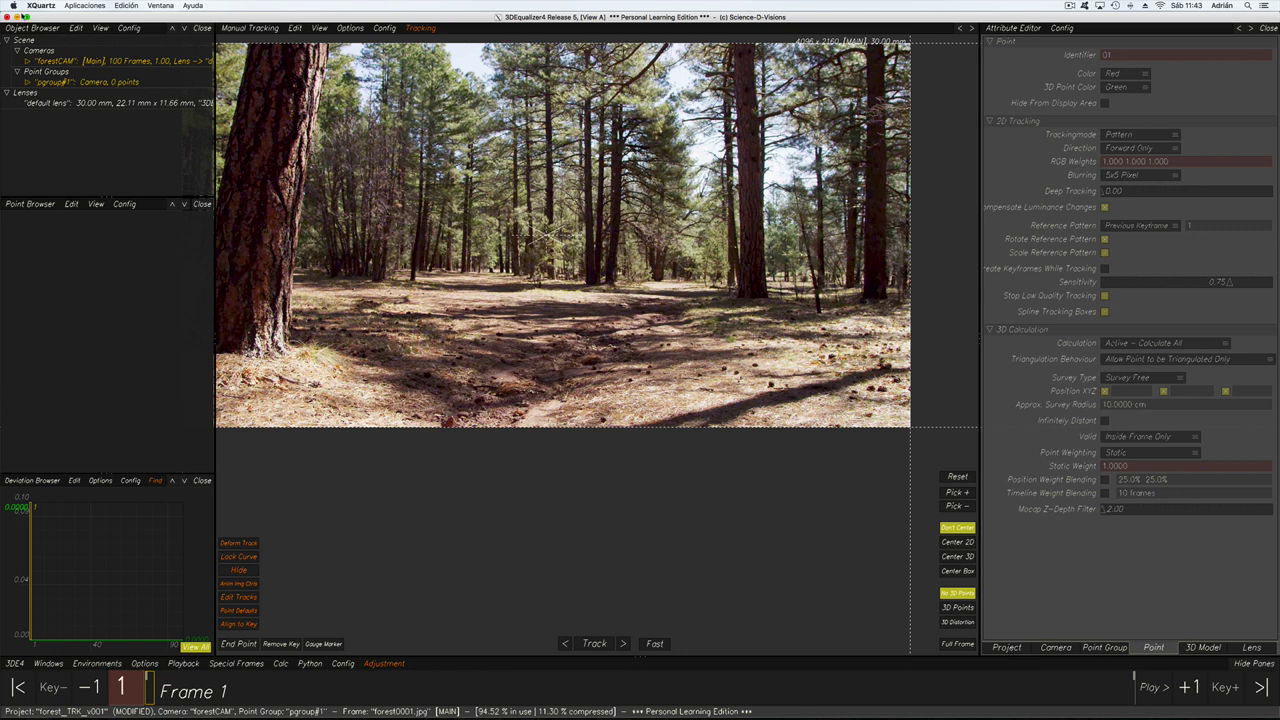
Step: Open the image controls away from the footage and set gamma to about 0.90 and contrast to about 0.58
{"action": "left_click", "coordinate": [48, 664]}
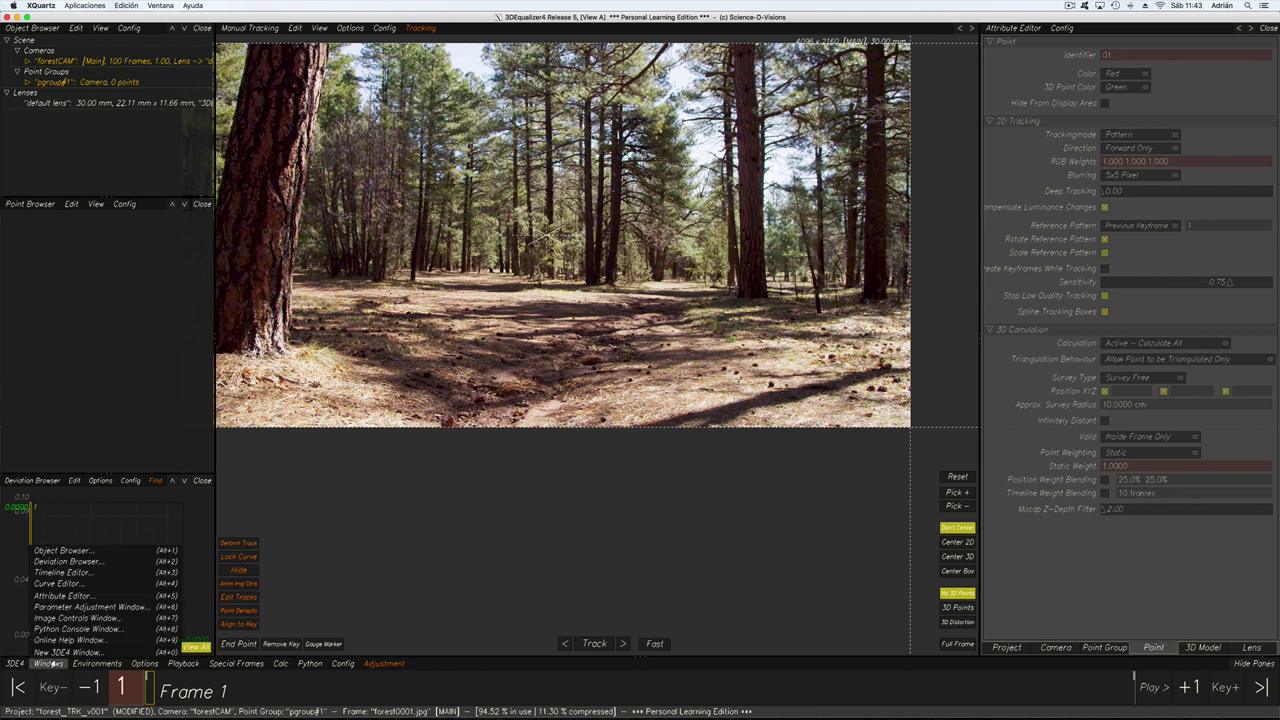
{"action": "left_click", "coordinate": [66, 618]}
{"action": "left_click_drag", "start_coordinate": [608, 254], "coordinate": [1117, 76]}
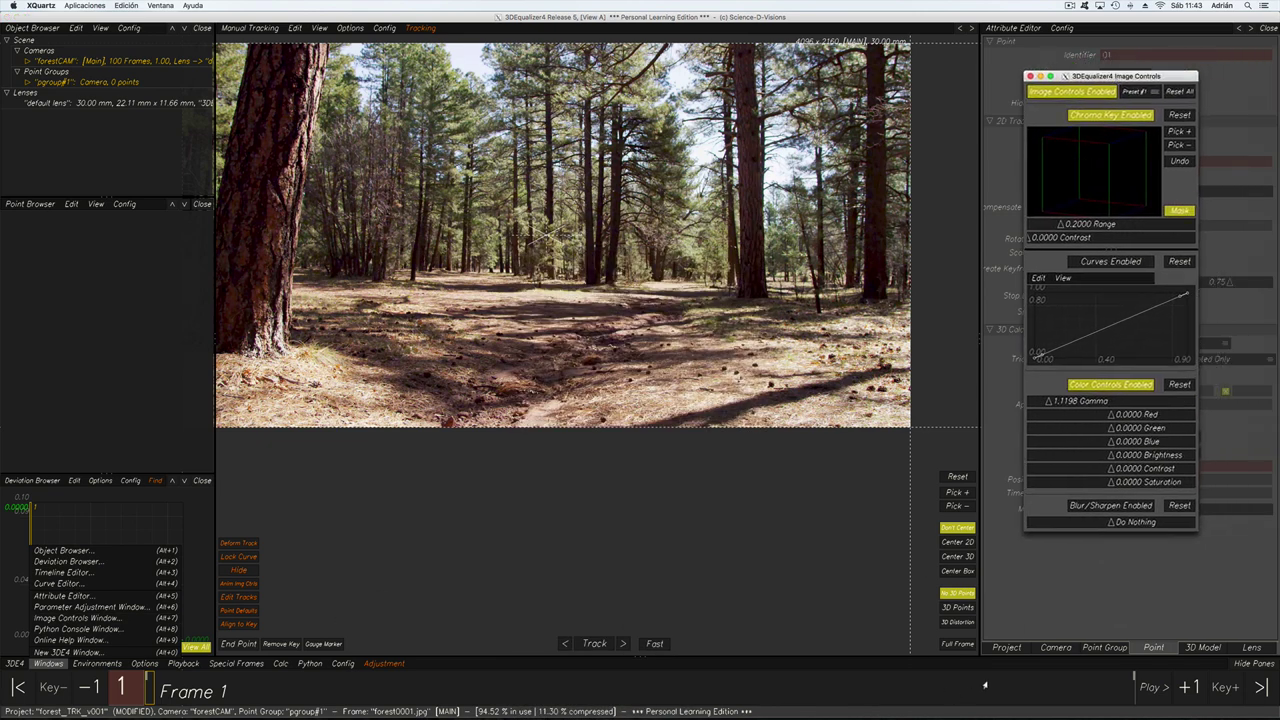
{"action": "left_click_drag", "start_coordinate": [1045, 401], "coordinate": [1094, 405]}
{"action": "left_click_drag", "start_coordinate": [1111, 469], "coordinate": [1159, 469]}
{"action": "left_click_drag", "start_coordinate": [1047, 401], "coordinate": [1044, 403]}
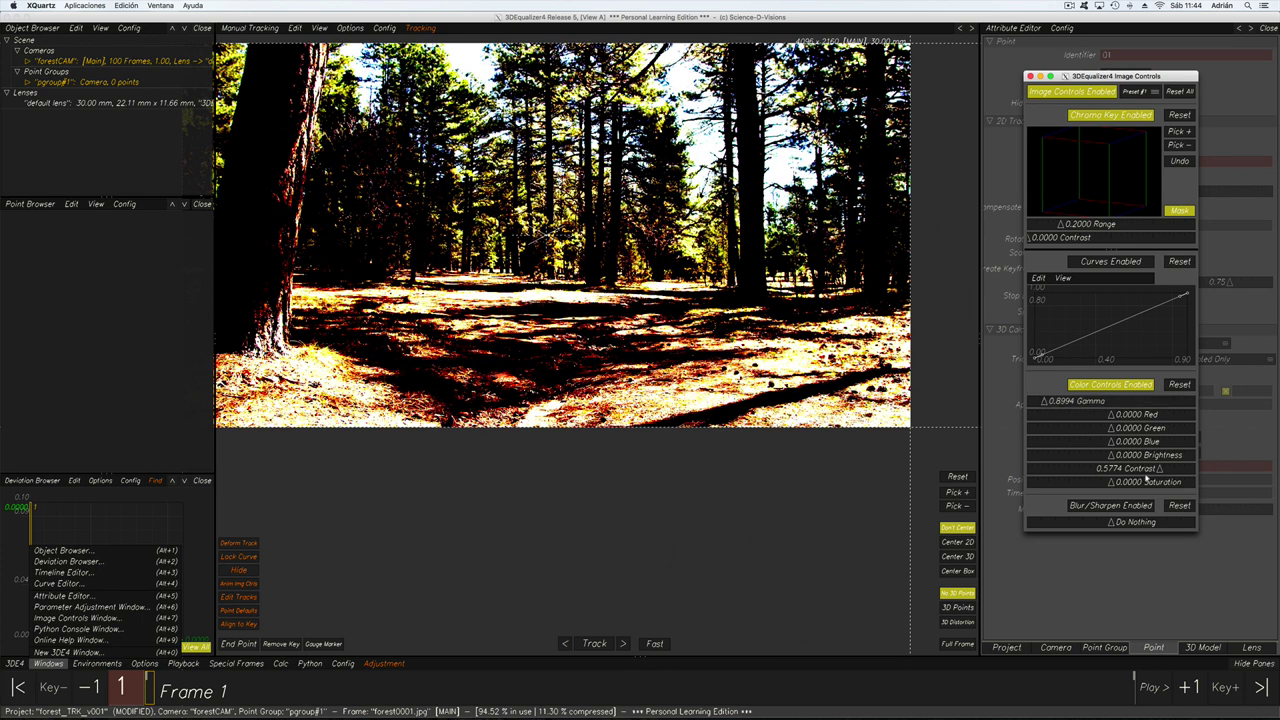
Step: Set the image saturation to about -0.48 and gamma to about 1.32, and close the image controls
{"action": "left_click_drag", "start_coordinate": [1110, 447], "coordinate": [1050, 485]}
{"action": "left_click_drag", "start_coordinate": [1041, 402], "coordinate": [1050, 403]}
{"action": "left_click_drag", "start_coordinate": [1055, 402], "coordinate": [1051, 401]}
{"action": "mouse_move", "coordinate": [1051, 487]}
{"action": "left_mouse_down"}
{"action": "mouse_move", "coordinate": [1098, 491]}
{"action": "mouse_move", "coordinate": [1071, 490]}
{"action": "left_mouse_up"}
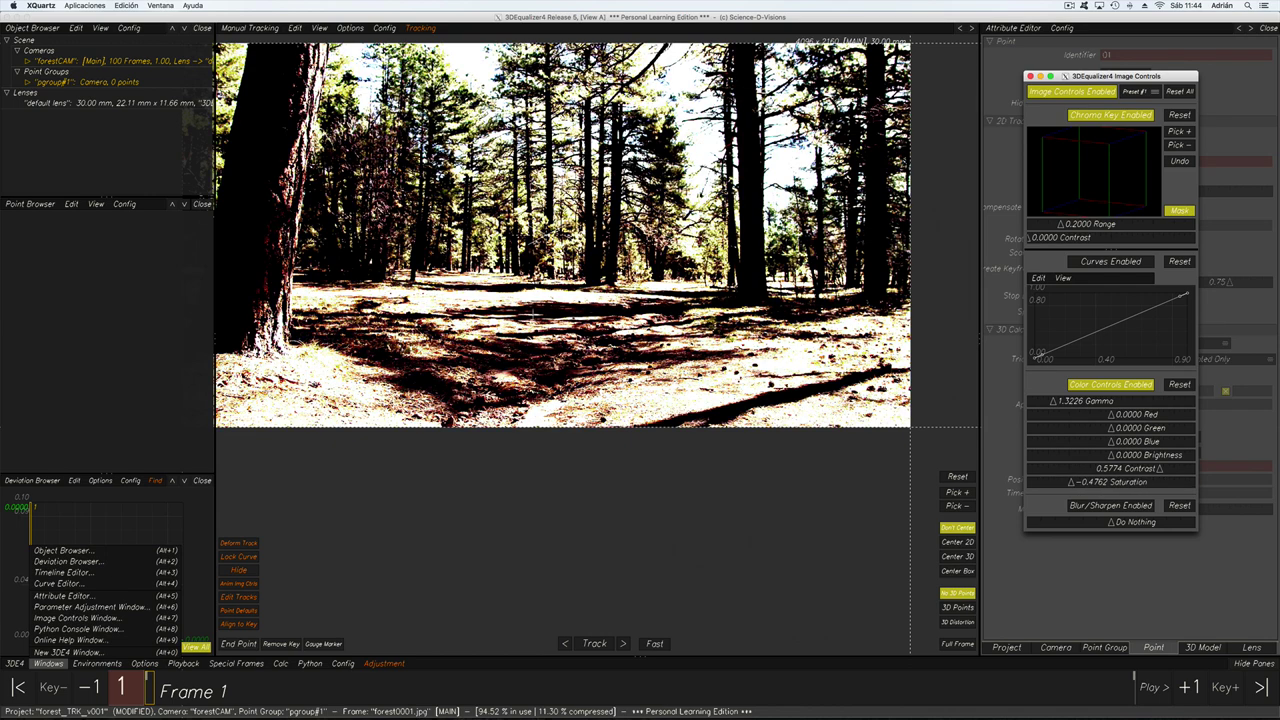
{"action": "scroll", "coordinate": [540, 312], "scroll_direction": "up", "scroll_amount": 3}
{"action": "key", "text": "alt+7"}
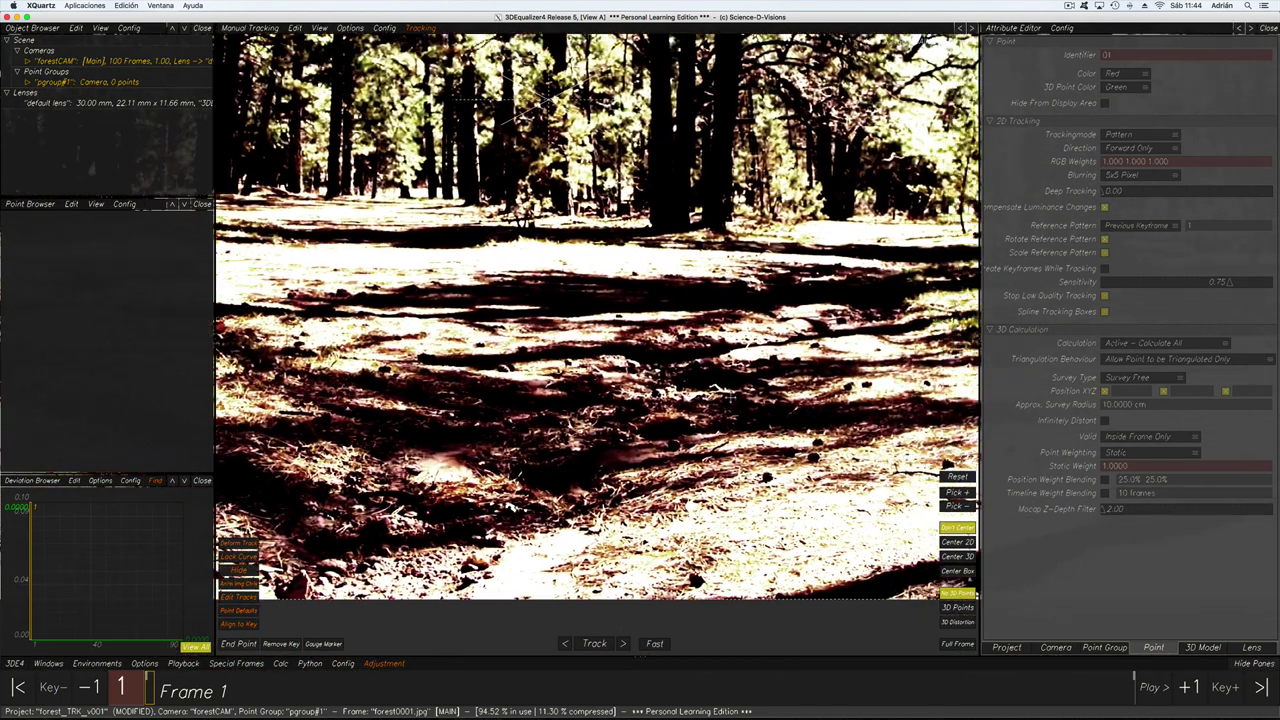
Step: Examine the pine cones on the sunlit ground in the high-contrast image
{"action": "scroll", "coordinate": [770, 420], "scroll_direction": "up", "scroll_amount": 2}
{"action": "middle_click_drag", "start_coordinate": [734, 398], "coordinate": [640, 340]}
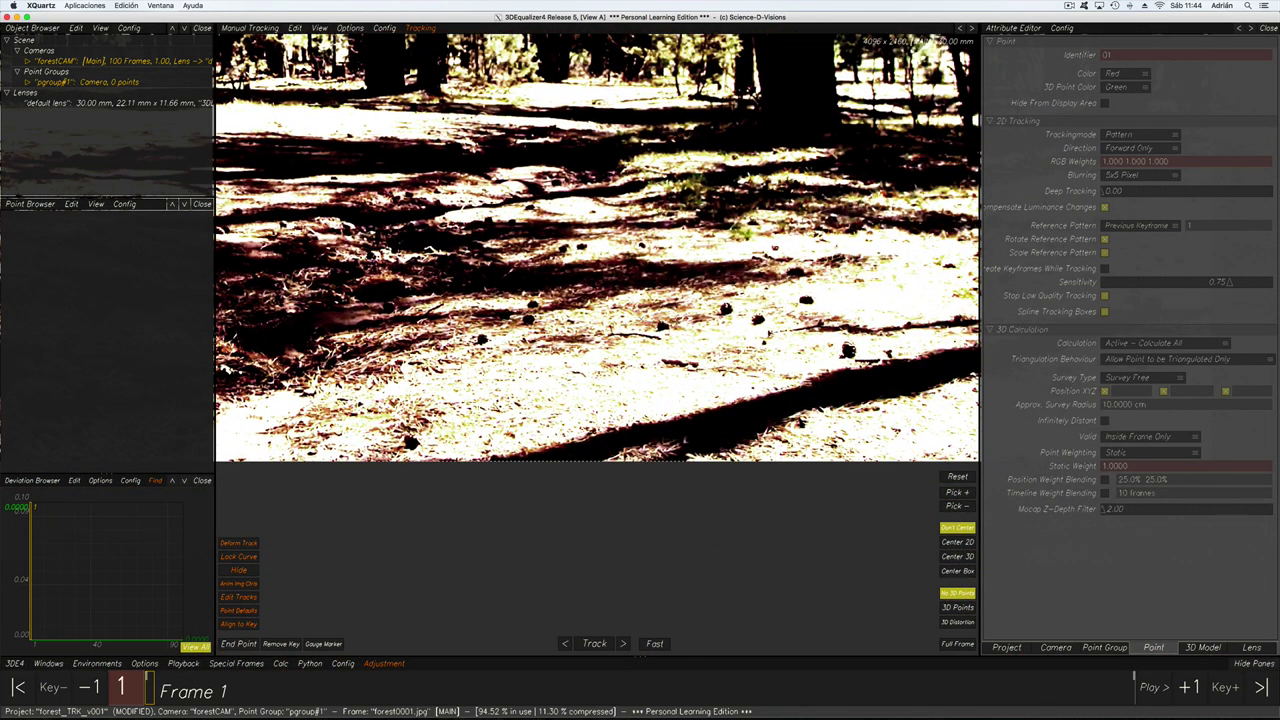
{"action": "middle_click_drag", "start_coordinate": [764, 336], "coordinate": [708, 335]}
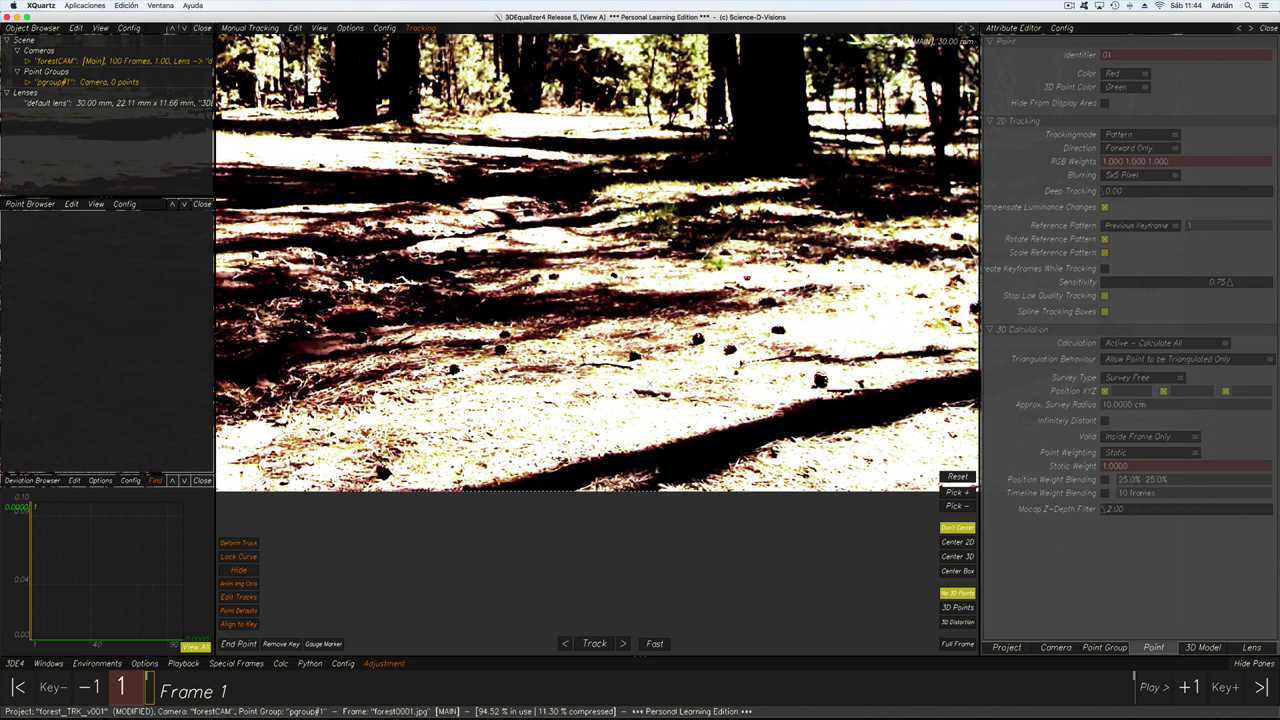
{"action": "middle_click_drag", "start_coordinate": [674, 349], "coordinate": [670, 375]}
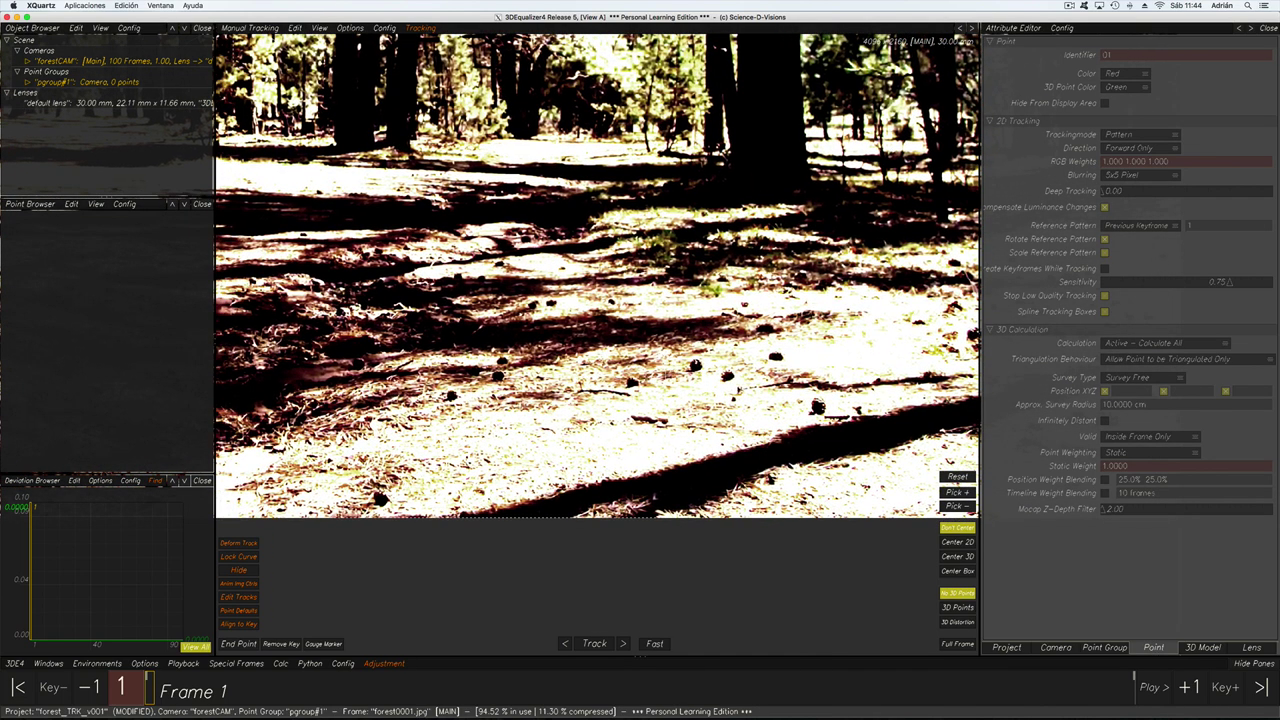
Step: Examine the full frame and the central ground of the high-contrast image at several magnifications
{"action": "scroll", "coordinate": [667, 375], "scroll_direction": "down", "scroll_amount": 2}
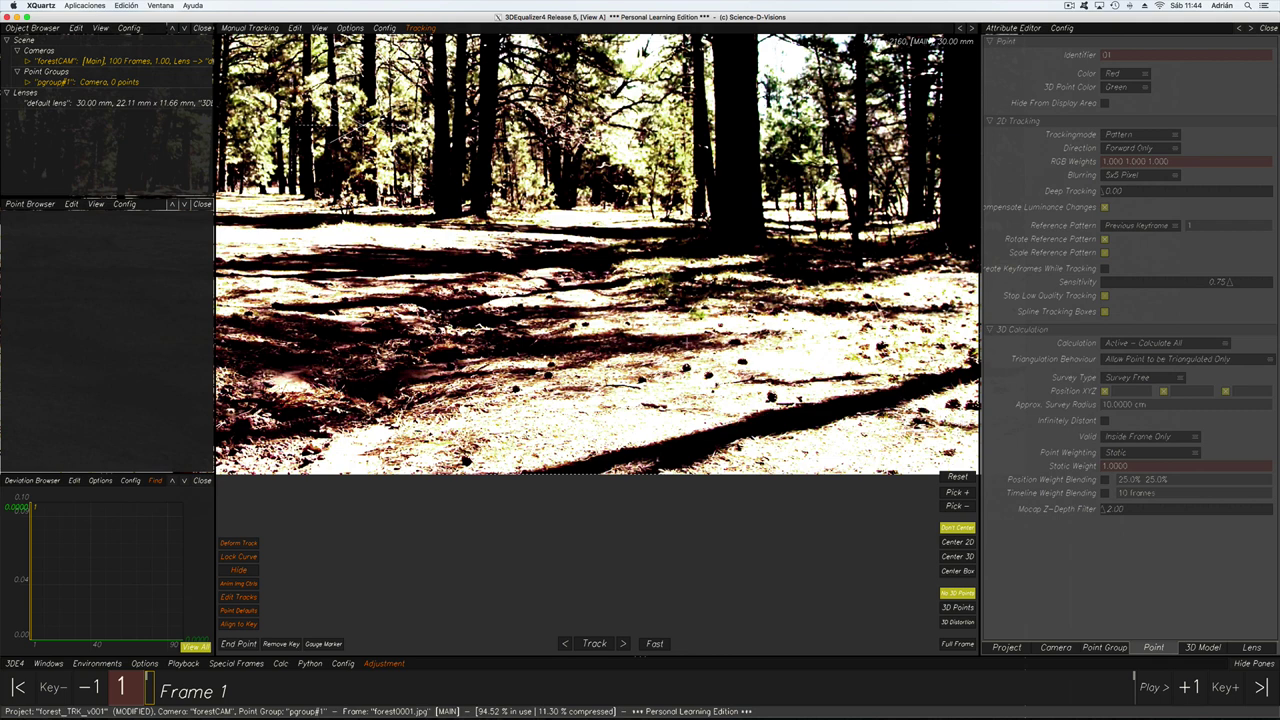
{"action": "scroll", "coordinate": [680, 368], "scroll_direction": "down", "scroll_amount": 3}
{"action": "scroll", "coordinate": [675, 366], "scroll_direction": "up", "scroll_amount": 4}
{"action": "scroll", "coordinate": [600, 360], "scroll_direction": "down", "scroll_amount": 5}
{"action": "scroll", "coordinate": [600, 360], "scroll_direction": "up", "scroll_amount": 7}
{"action": "scroll", "coordinate": [600, 360], "scroll_direction": "down", "scroll_amount": 4}
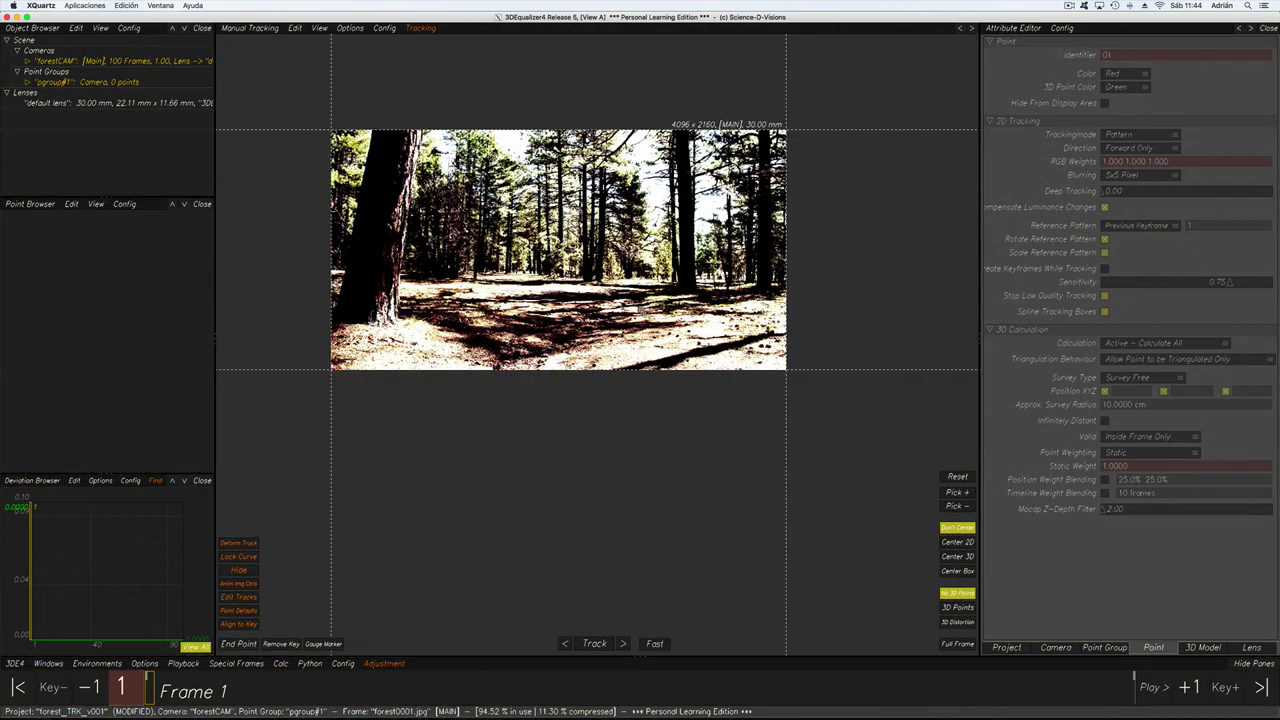
{"action": "scroll", "coordinate": [622, 311], "scroll_direction": "up", "scroll_amount": 2}
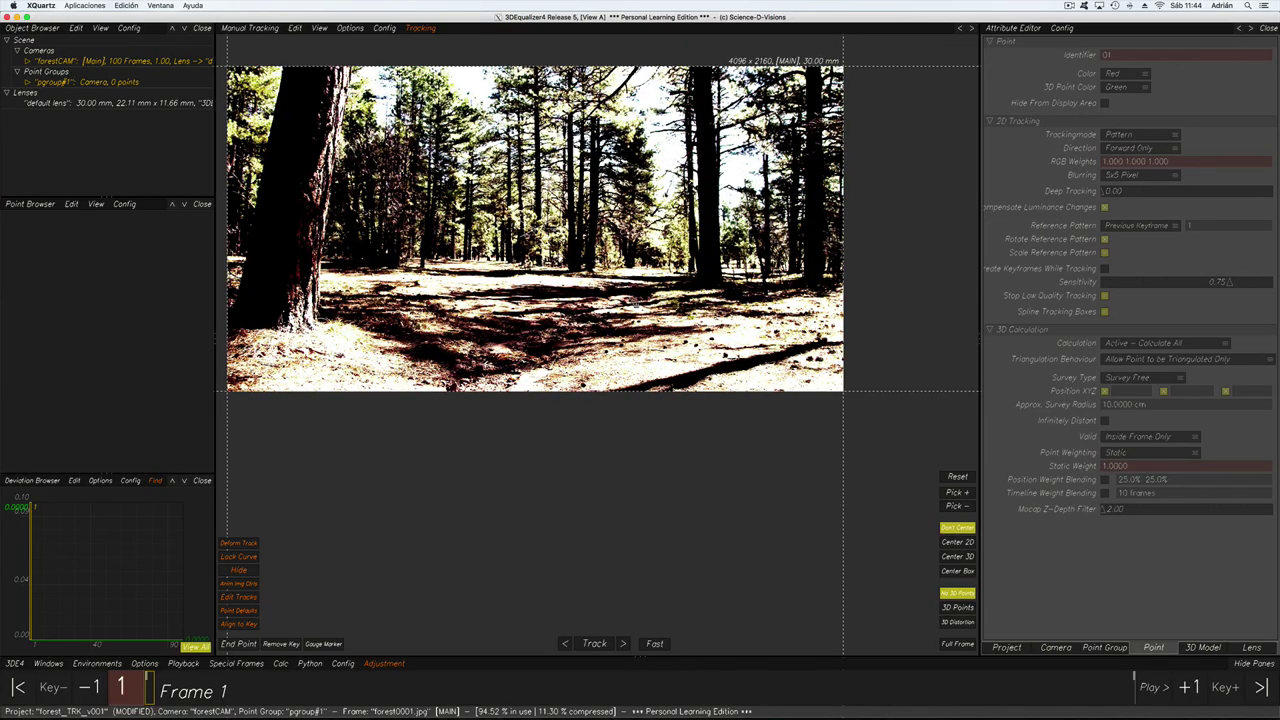
{"action": "scroll", "coordinate": [600, 300], "scroll_direction": "up", "scroll_amount": 2}
{"action": "scroll", "coordinate": [570, 270], "scroll_direction": "down", "scroll_amount": 2}
{"action": "scroll", "coordinate": [570, 270], "scroll_direction": "up", "scroll_amount": 2}
{"action": "scroll", "coordinate": [570, 270], "scroll_direction": "down", "scroll_amount": 2}
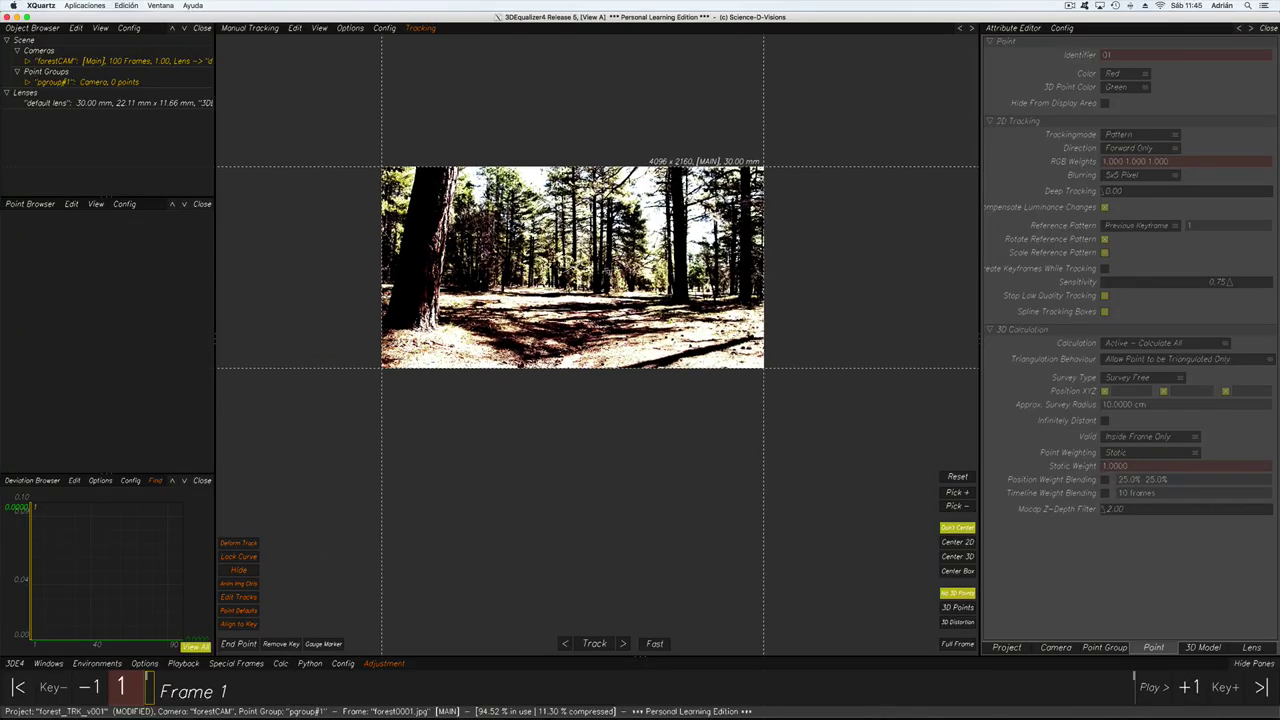
{"action": "scroll", "coordinate": [570, 268], "scroll_direction": "up", "scroll_amount": 3}
{"action": "scroll", "coordinate": [570, 268], "scroll_direction": "down", "scroll_amount": 2}
{"action": "scroll", "coordinate": [570, 268], "scroll_direction": "up", "scroll_amount": 3}
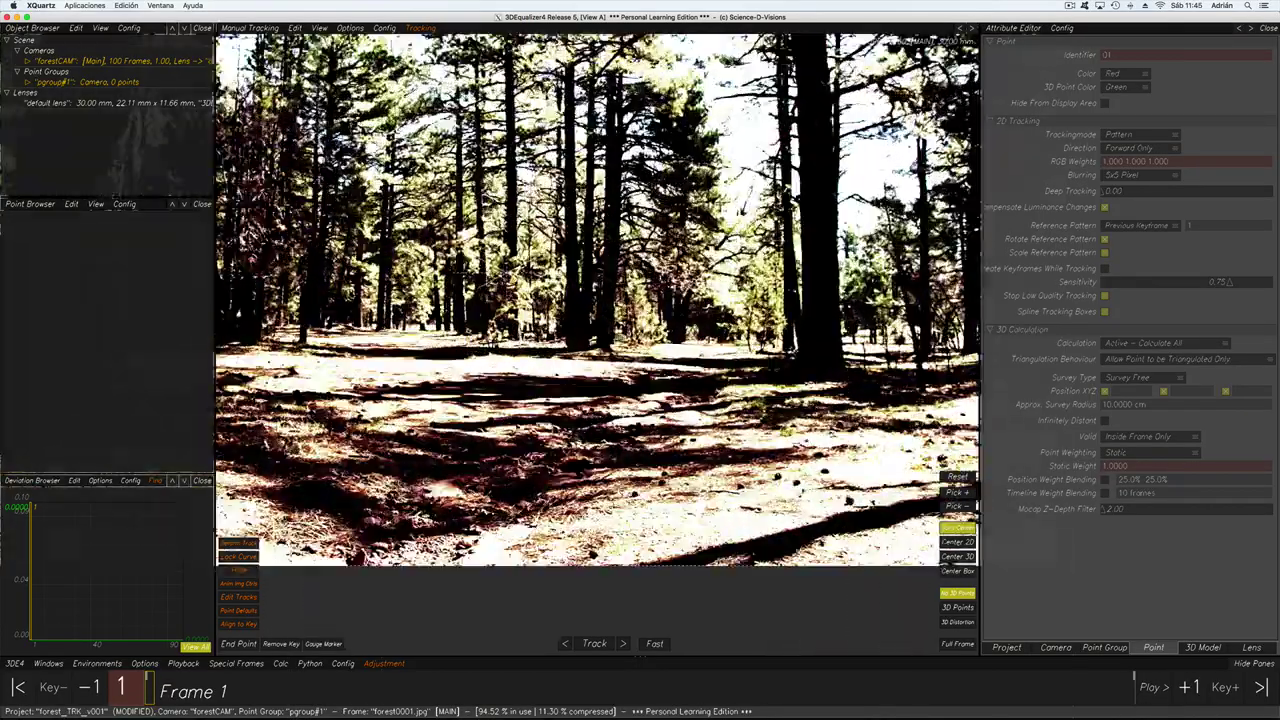
{"action": "scroll", "coordinate": [570, 268], "scroll_direction": "down", "scroll_amount": 1}
{"action": "scroll", "coordinate": [570, 268], "scroll_direction": "up", "scroll_amount": 1}
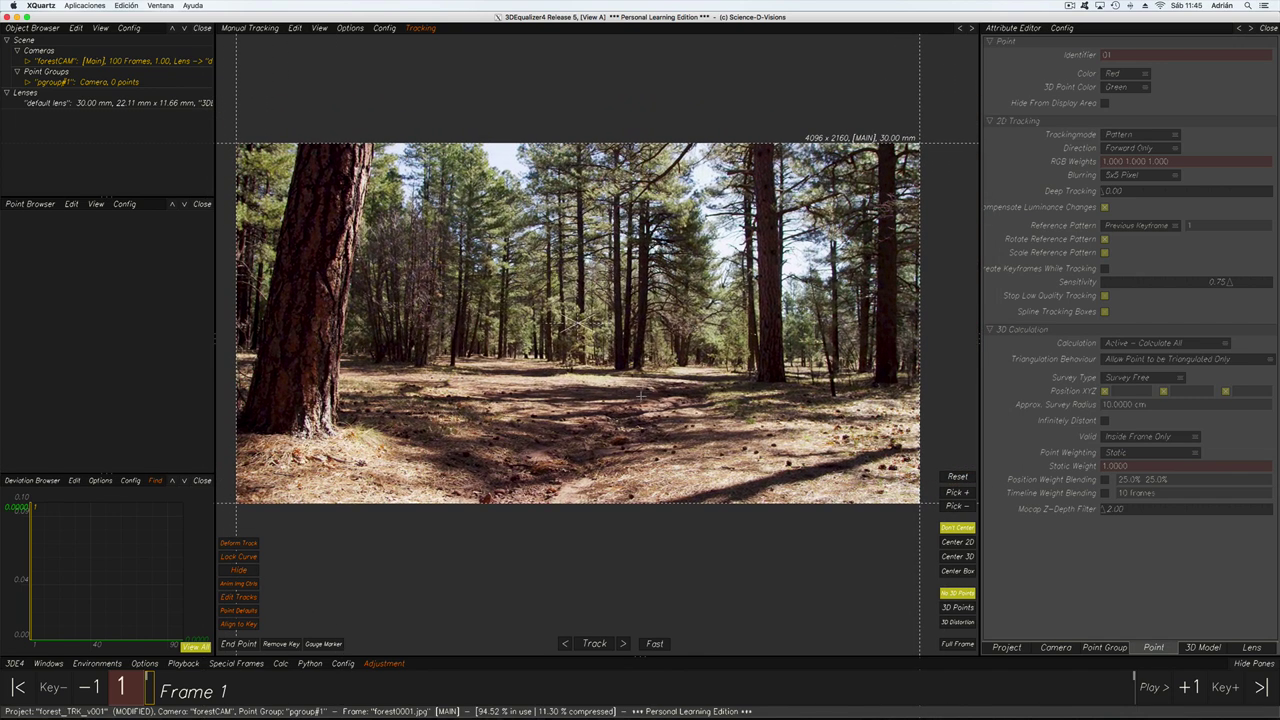
Step: Examine the large foreground tree trunk and then the whole forest frame in the normal-contrast image
{"action": "middle_click_drag", "start_coordinate": [622, 394], "coordinate": [803, 517]}
{"action": "scroll", "coordinate": [482, 294], "scroll_direction": "up", "scroll_amount": 5}
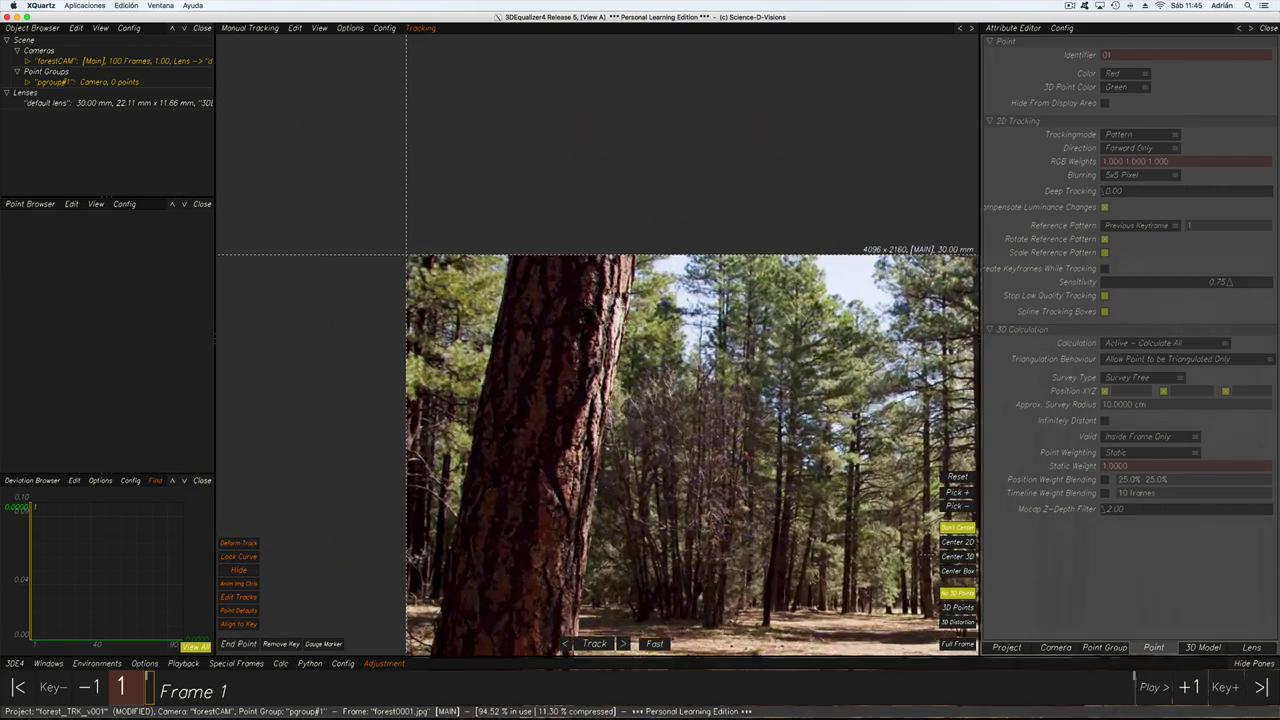
{"action": "scroll", "coordinate": [543, 313], "scroll_direction": "down", "scroll_amount": 5}
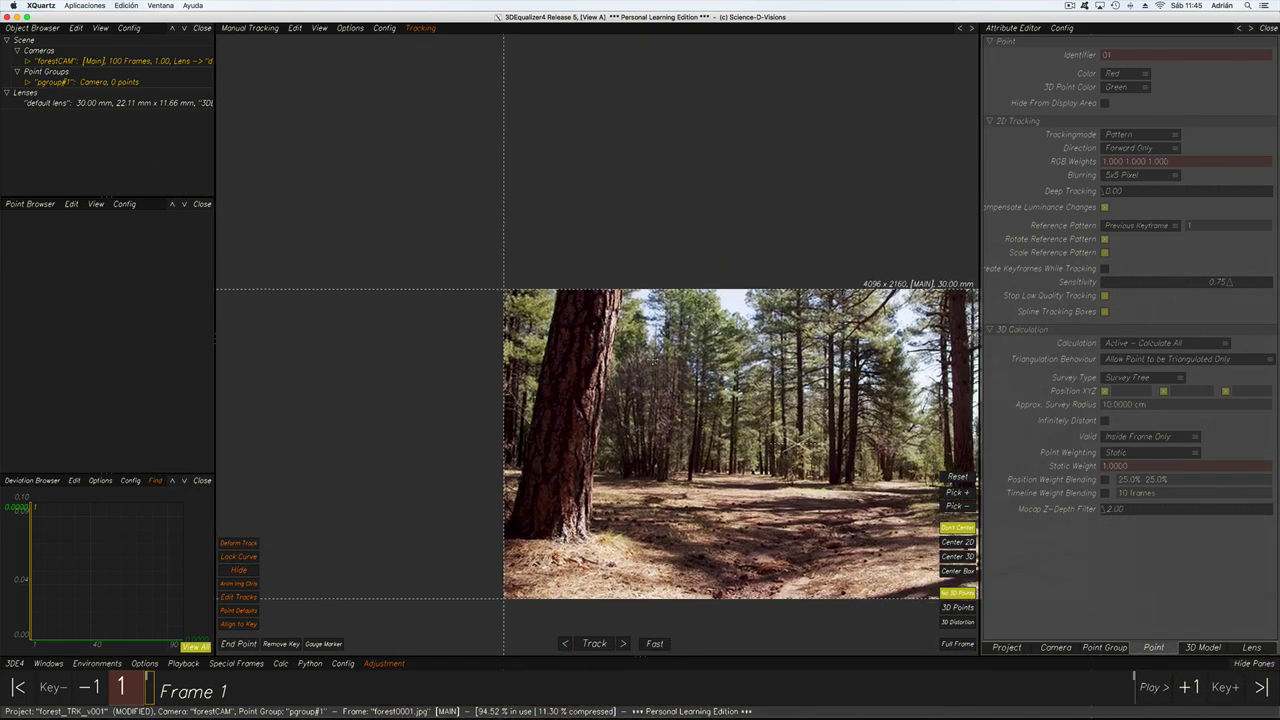
{"action": "middle_click_drag", "start_coordinate": [855, 392], "coordinate": [742, 363]}
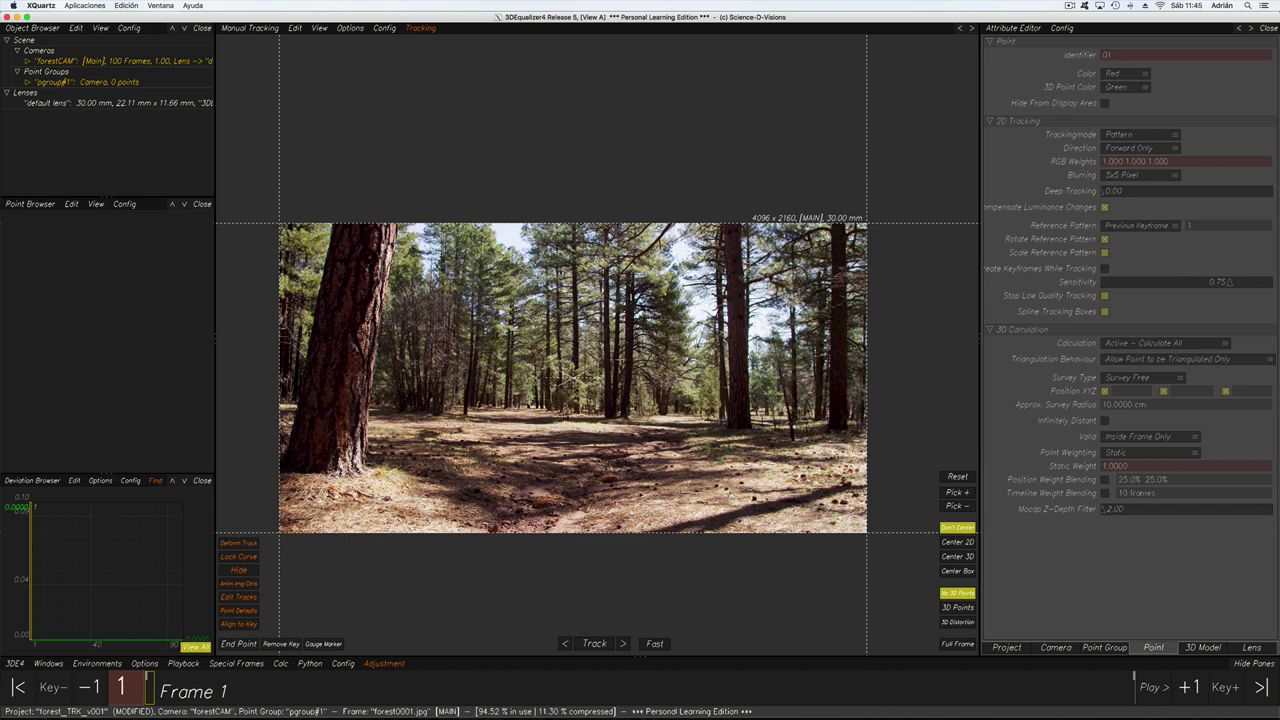
Step: View the camera and its image plane in the 3D Orientation environment, and return to Manual Tracking
{"action": "key", "text": "F3"}
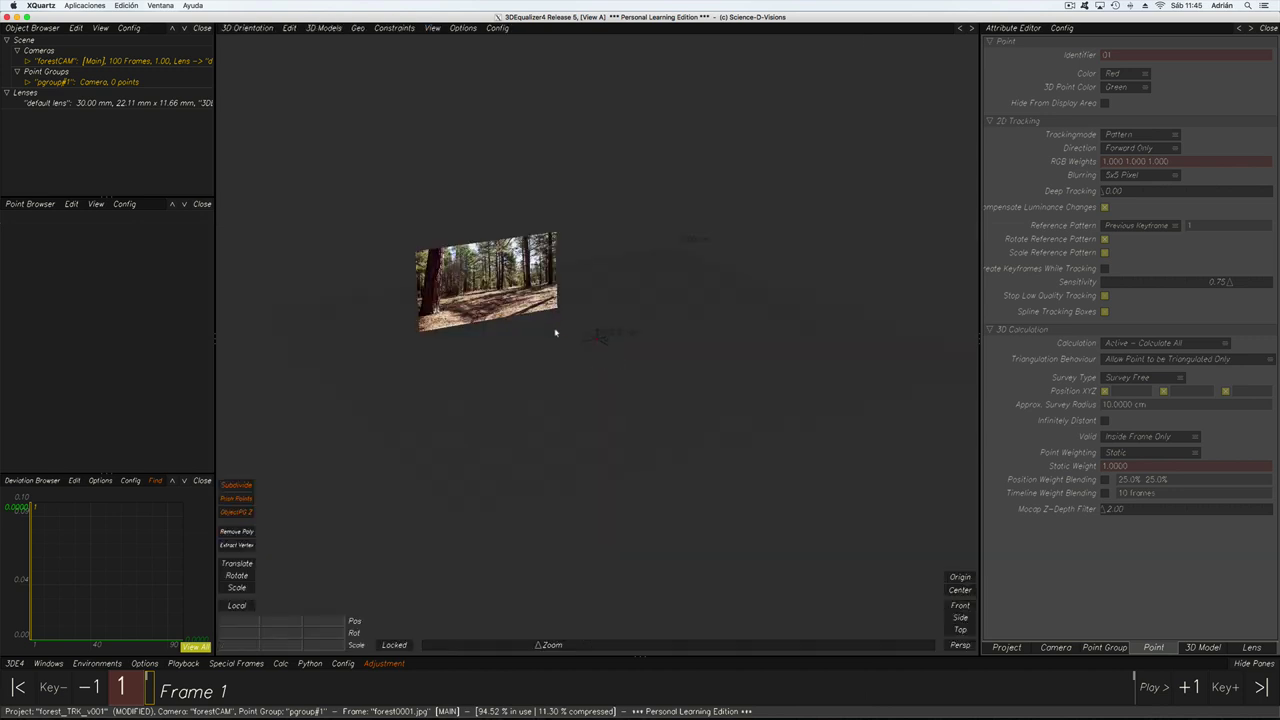
{"action": "middle_click_drag", "start_coordinate": [523, 344], "coordinate": [485, 302]}
{"action": "middle_click_drag", "start_coordinate": [593, 302], "coordinate": [600, 333]}
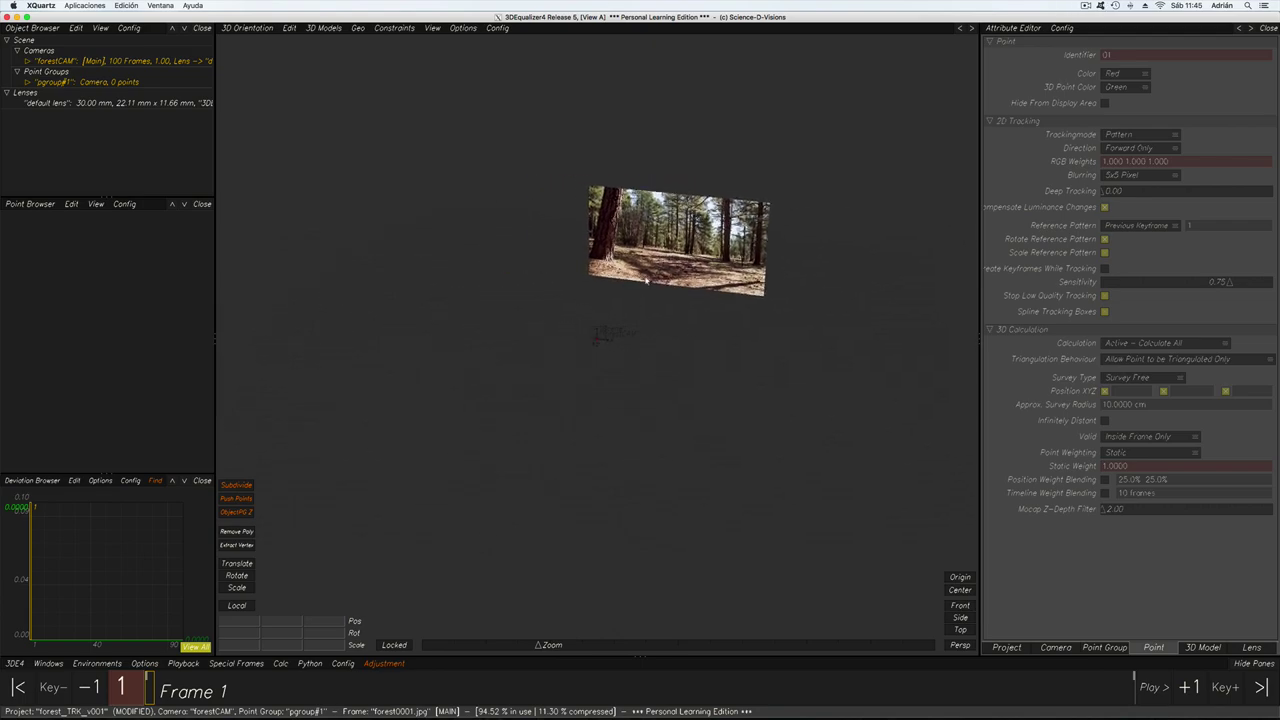
{"action": "key", "text": "F2"}
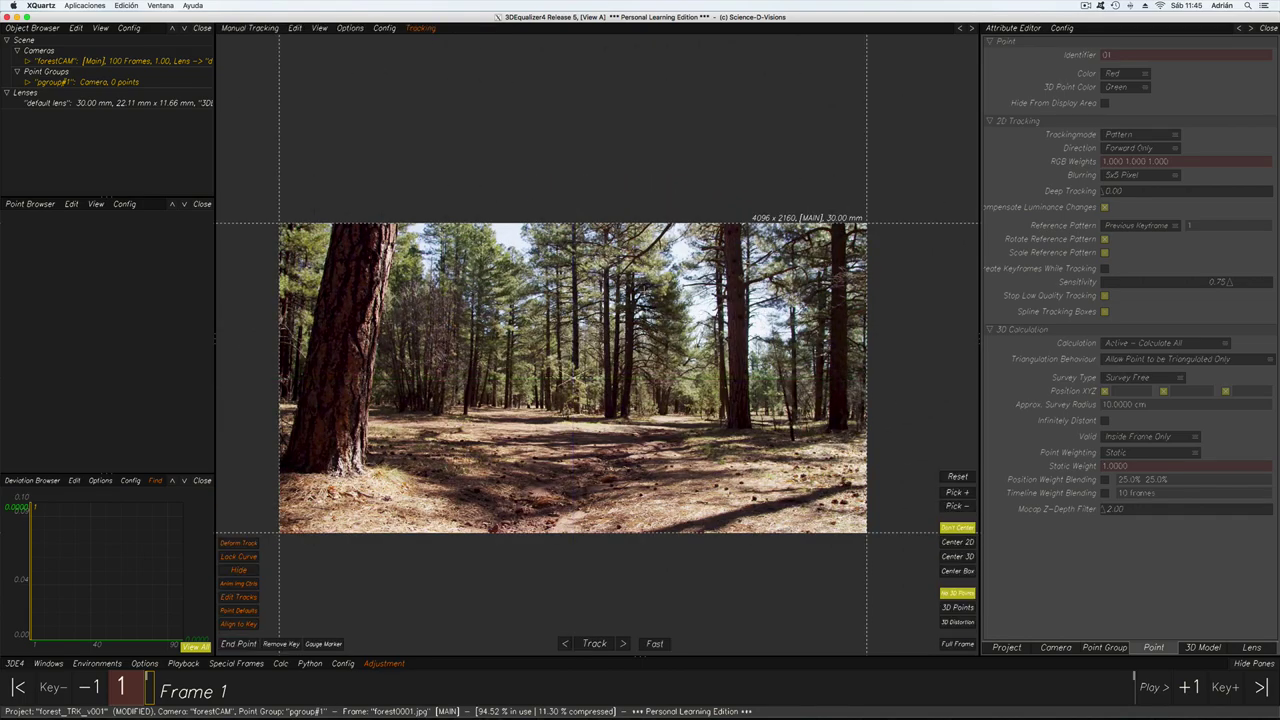
{"action": "key", "text": "F1"}
{"action": "key", "text": "F2"}
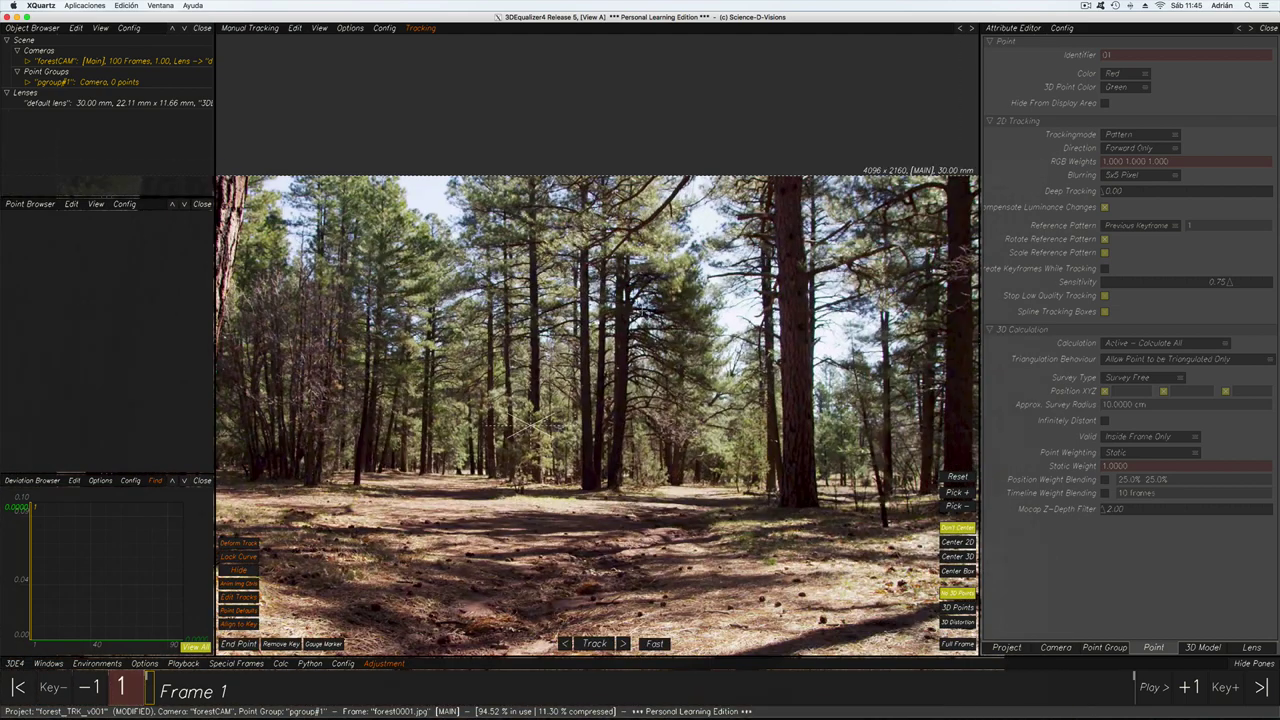
Step: Inspect the camera frustum, image plane and scene origin from several angles in the 3D Orientation environment
{"action": "key", "text": "F3"}
{"action": "right_click_drag", "start_coordinate": [630, 320], "coordinate": [628, 378]}
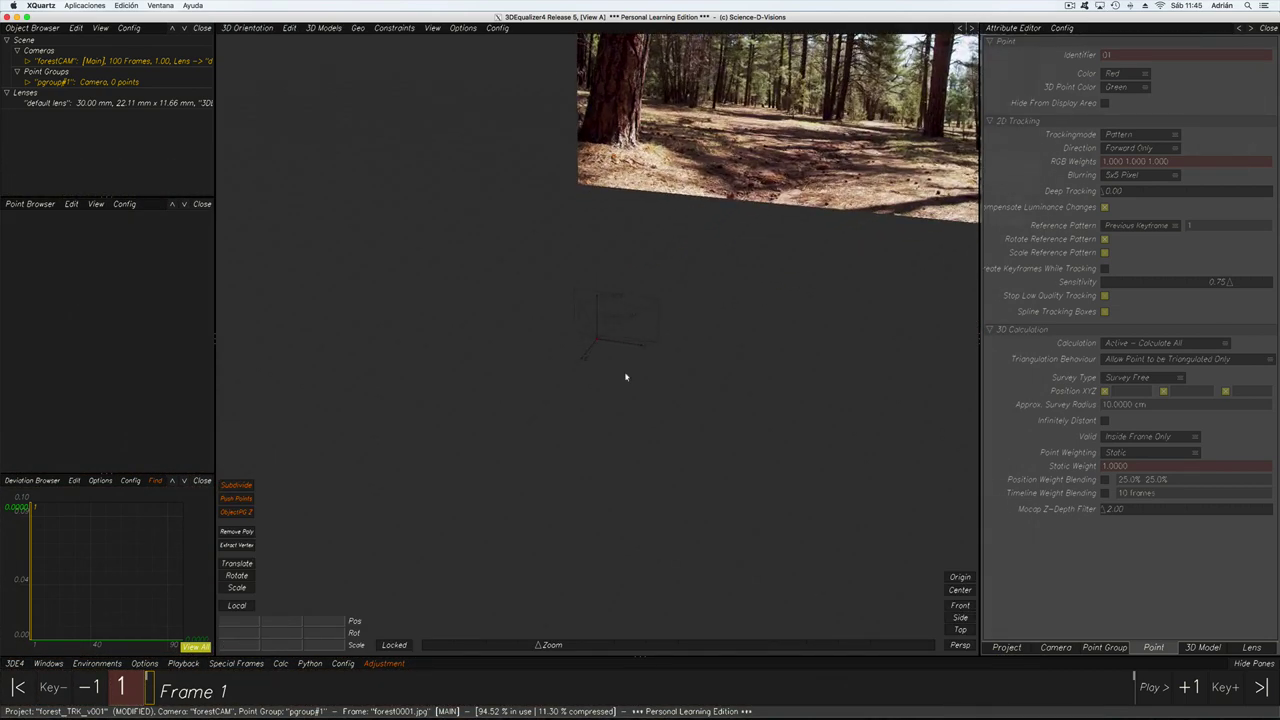
{"action": "mouse_move", "coordinate": [636, 307]}
{"action": "middle_mouse_down"}
{"action": "mouse_move", "coordinate": [662, 288]}
{"action": "mouse_move", "coordinate": [608, 314]}
{"action": "mouse_move", "coordinate": [628, 291]}
{"action": "mouse_move", "coordinate": [654, 294]}
{"action": "mouse_move", "coordinate": [622, 298]}
{"action": "mouse_move", "coordinate": [646, 301]}
{"action": "middle_mouse_up"}
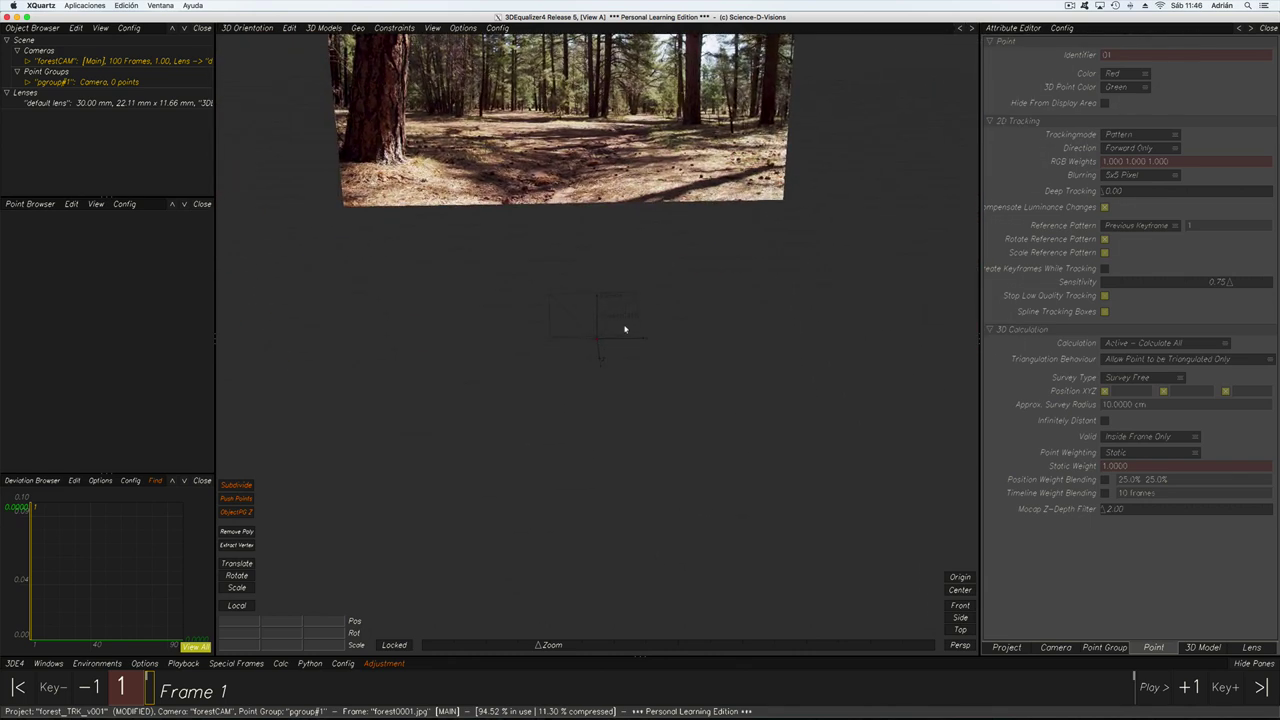
{"action": "middle_click_drag", "start_coordinate": [580, 333], "coordinate": [612, 330]}
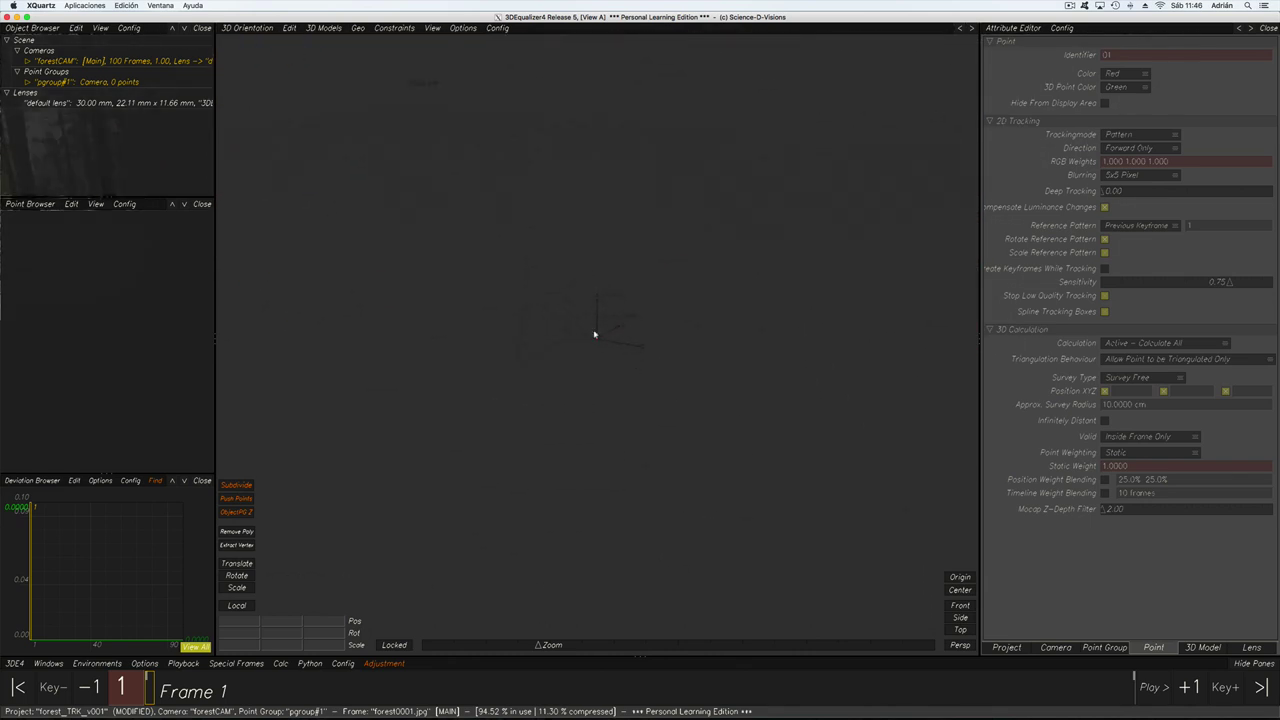
{"action": "middle_click_drag", "start_coordinate": [523, 300], "coordinate": [571, 365]}
{"action": "middle_click_drag", "start_coordinate": [549, 310], "coordinate": [589, 326]}
Step: Select the forestCAM camera, inspect it in 3D, and go back through Lineup to Manual Tracking
{"action": "left_click", "coordinate": [56, 61]}
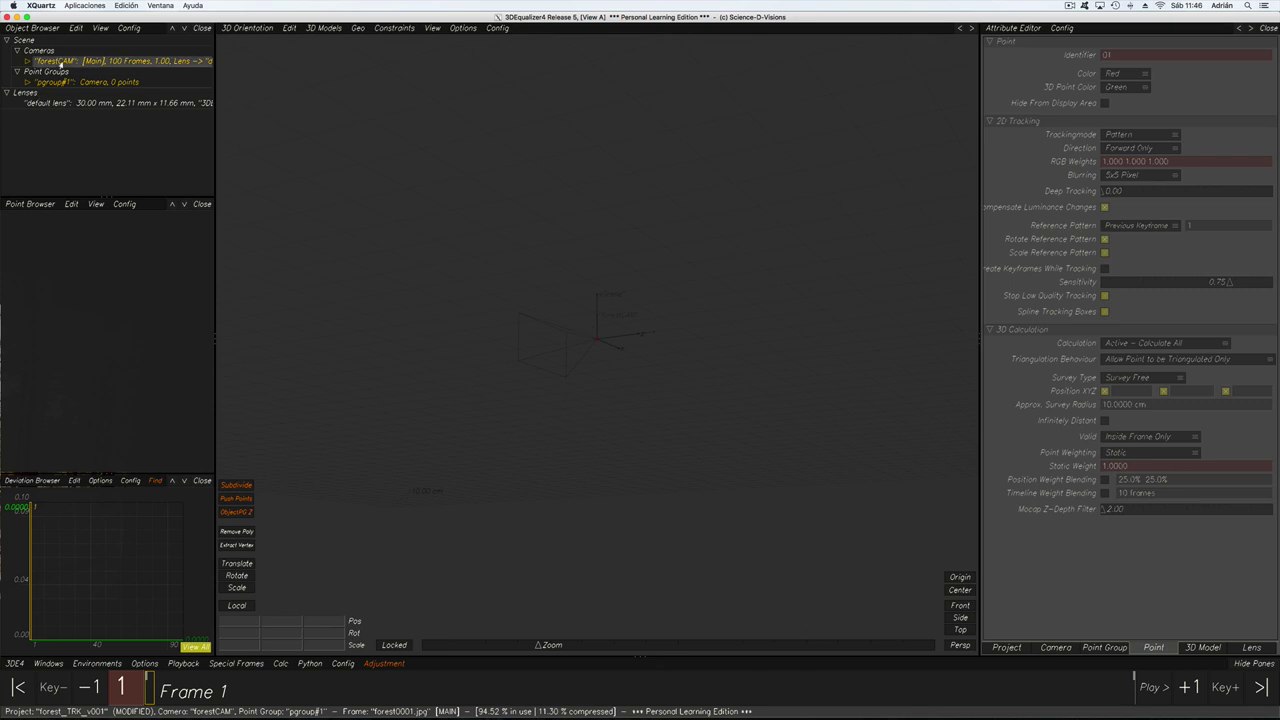
{"action": "left_click", "coordinate": [71, 204]}
{"action": "left_click", "coordinate": [366, 197]}
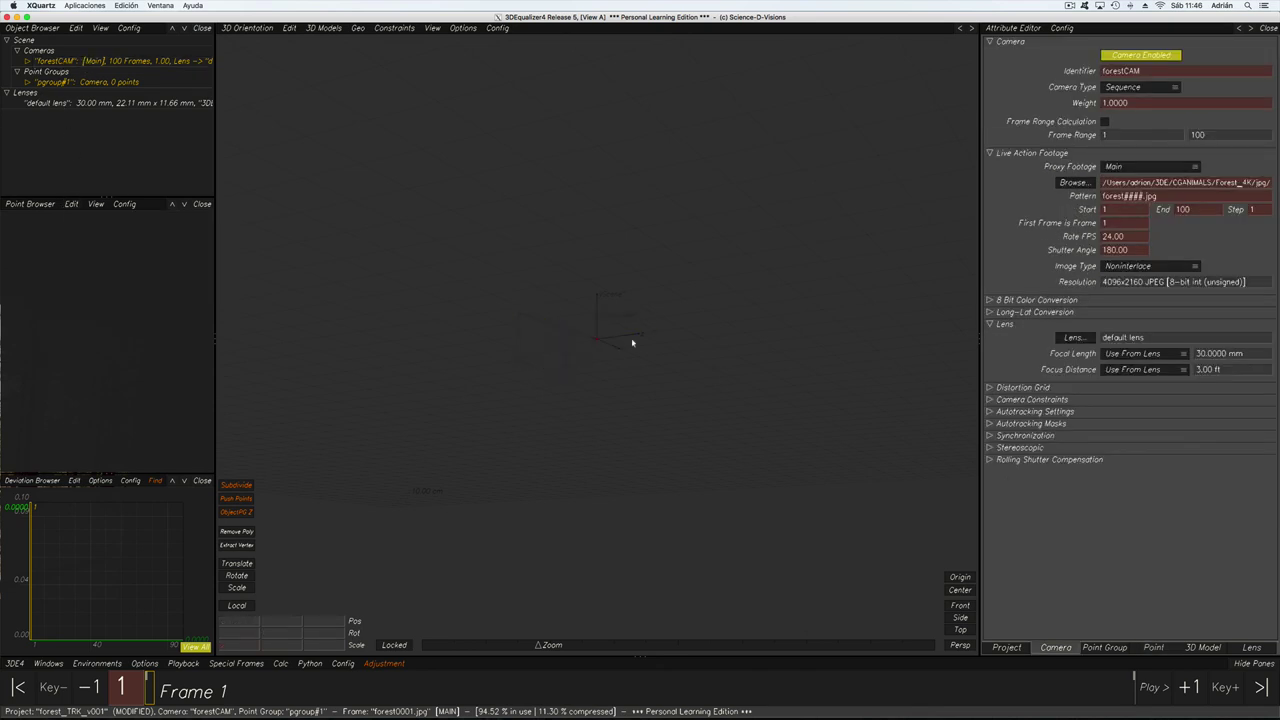
{"action": "middle_click_drag", "start_coordinate": [578, 294], "coordinate": [567, 324]}
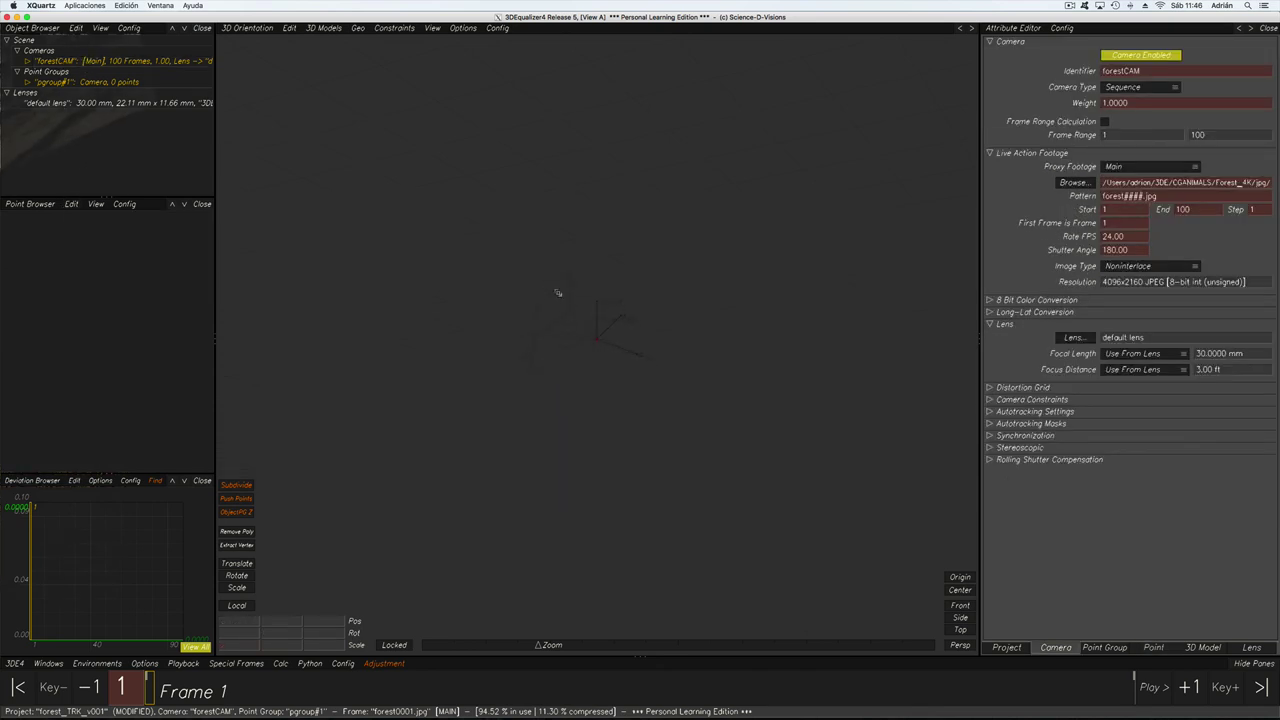
{"action": "key", "text": "F2"}
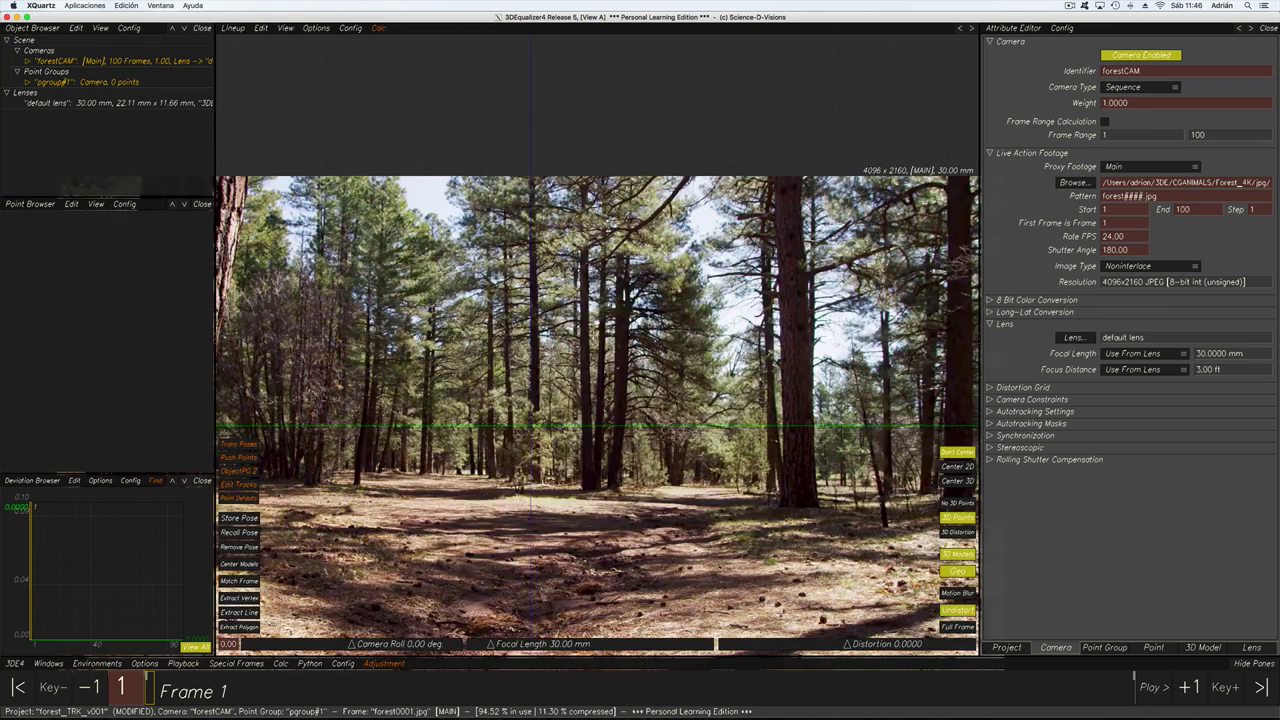
{"action": "key", "text": "F1"}
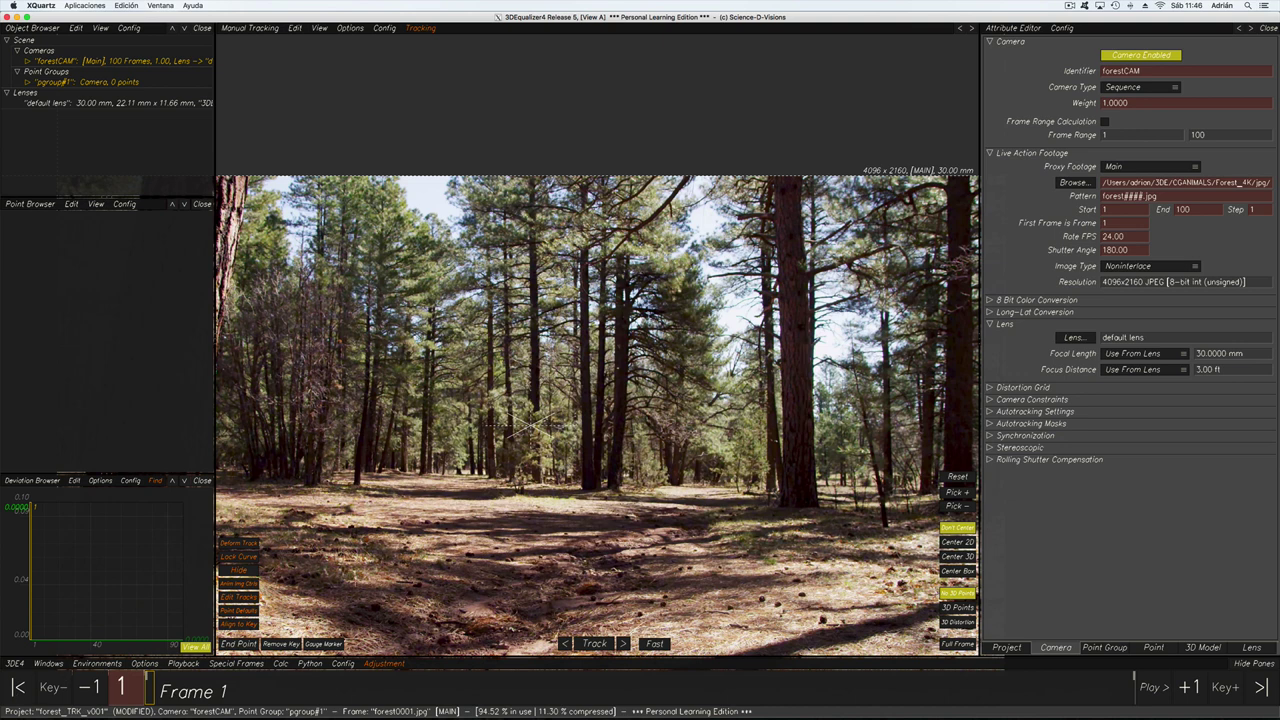
Step: Place two tracking points on the shaded ground in the middle foreground of frame 1
{"action": "left_click", "coordinate": [472, 548], "text": "ctrl"}
{"action": "left_click_drag", "start_coordinate": [474, 548], "coordinate": [589, 586]}
{"action": "left_click", "coordinate": [570, 562], "text": "ctrl"}
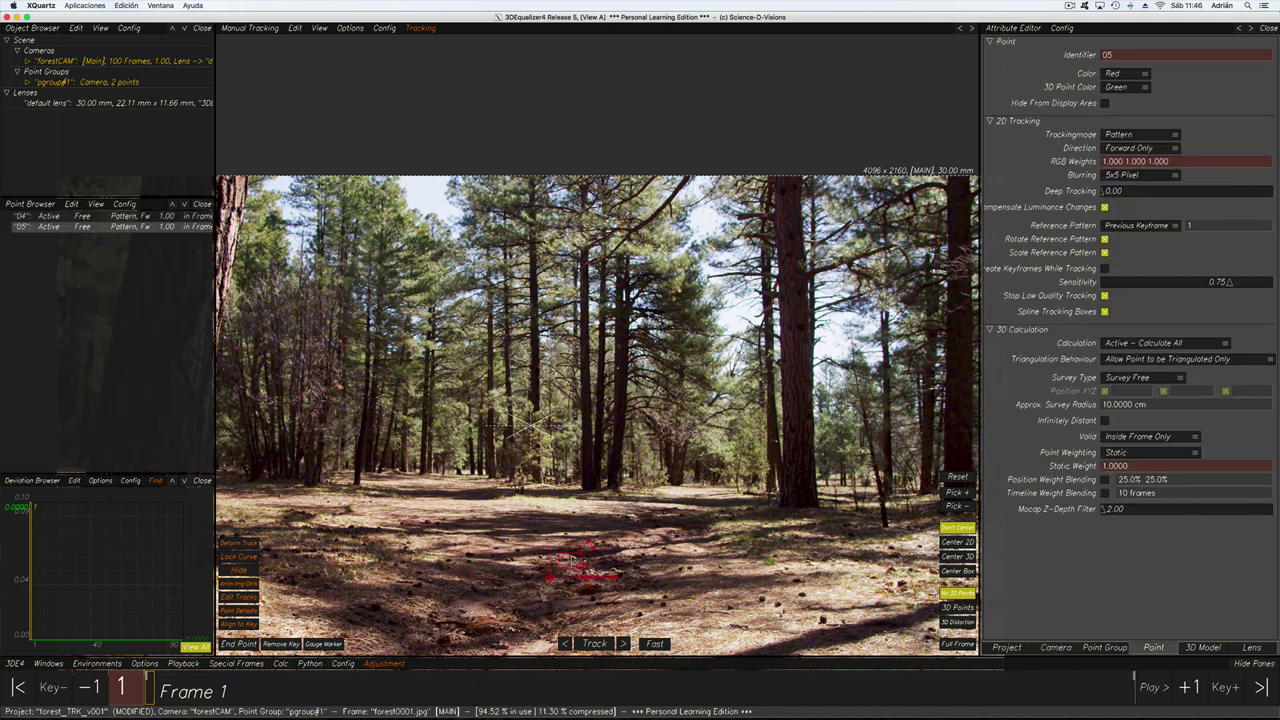
Step: Delete the second new tracking point, and start deleting the remaining one
{"action": "right_click", "coordinate": [88, 242]}
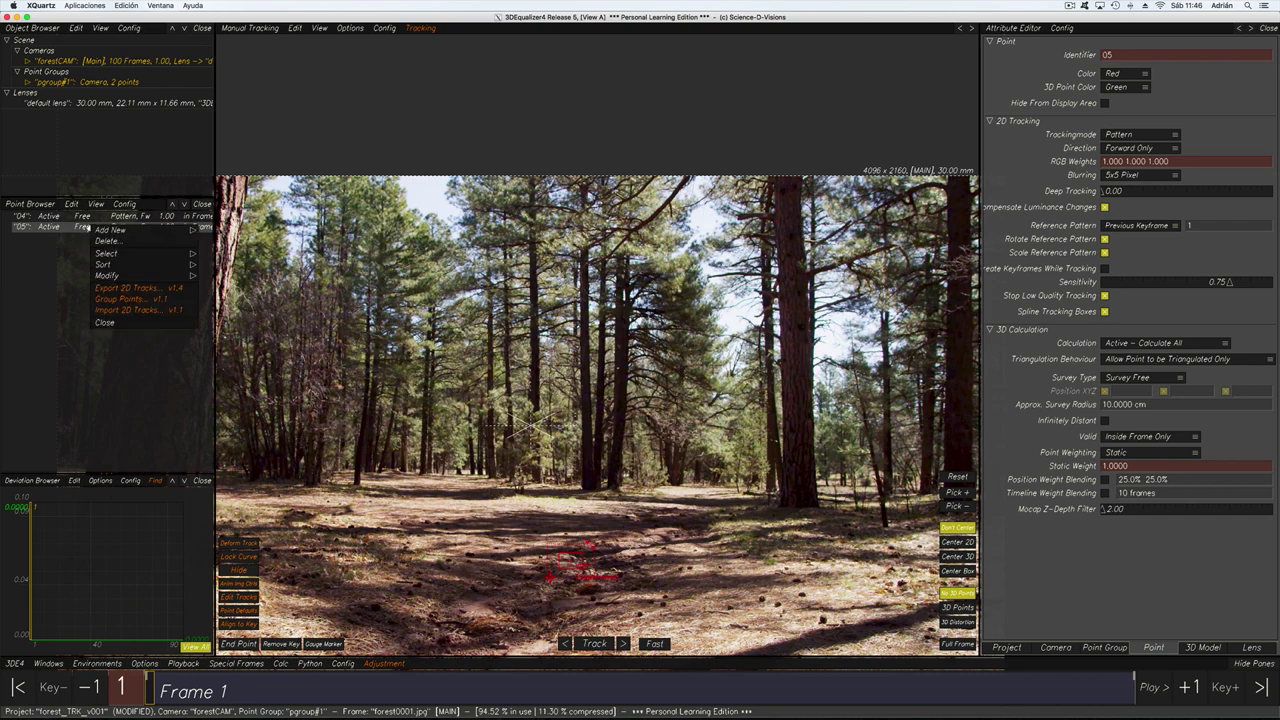
{"action": "left_click", "coordinate": [96, 244]}
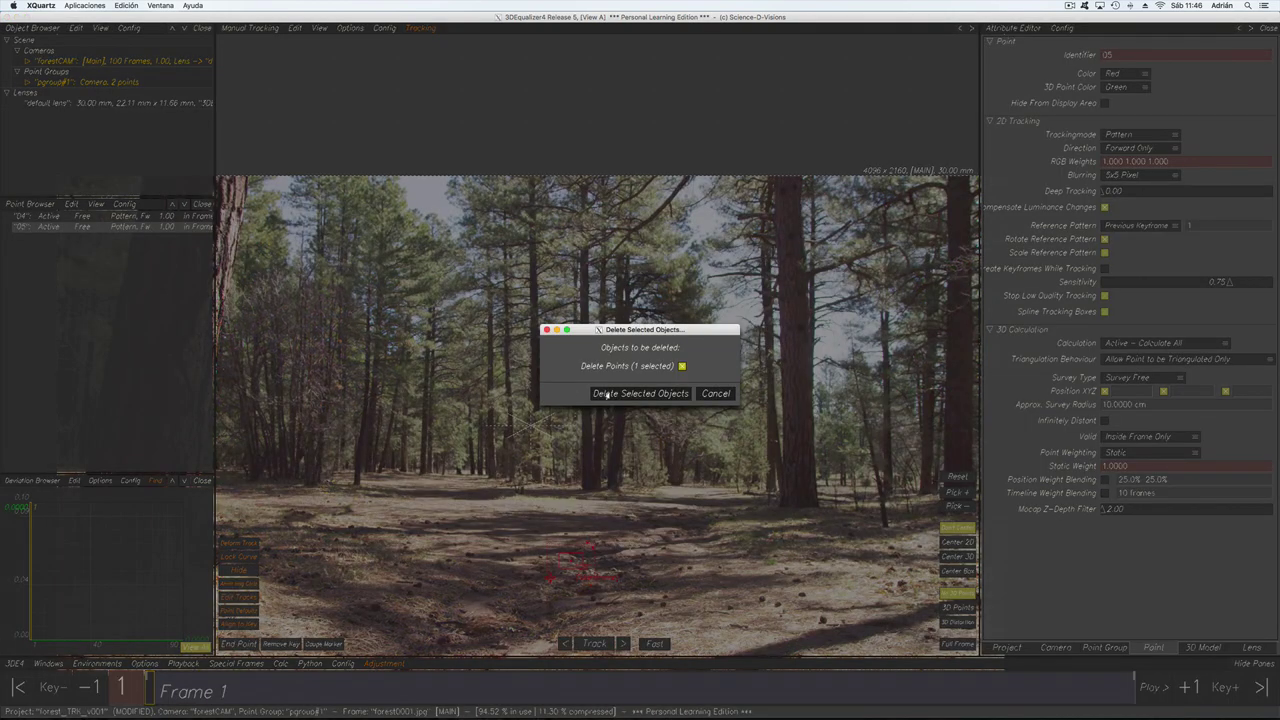
{"action": "left_click", "coordinate": [606, 394]}
{"action": "right_click", "coordinate": [84, 218]}
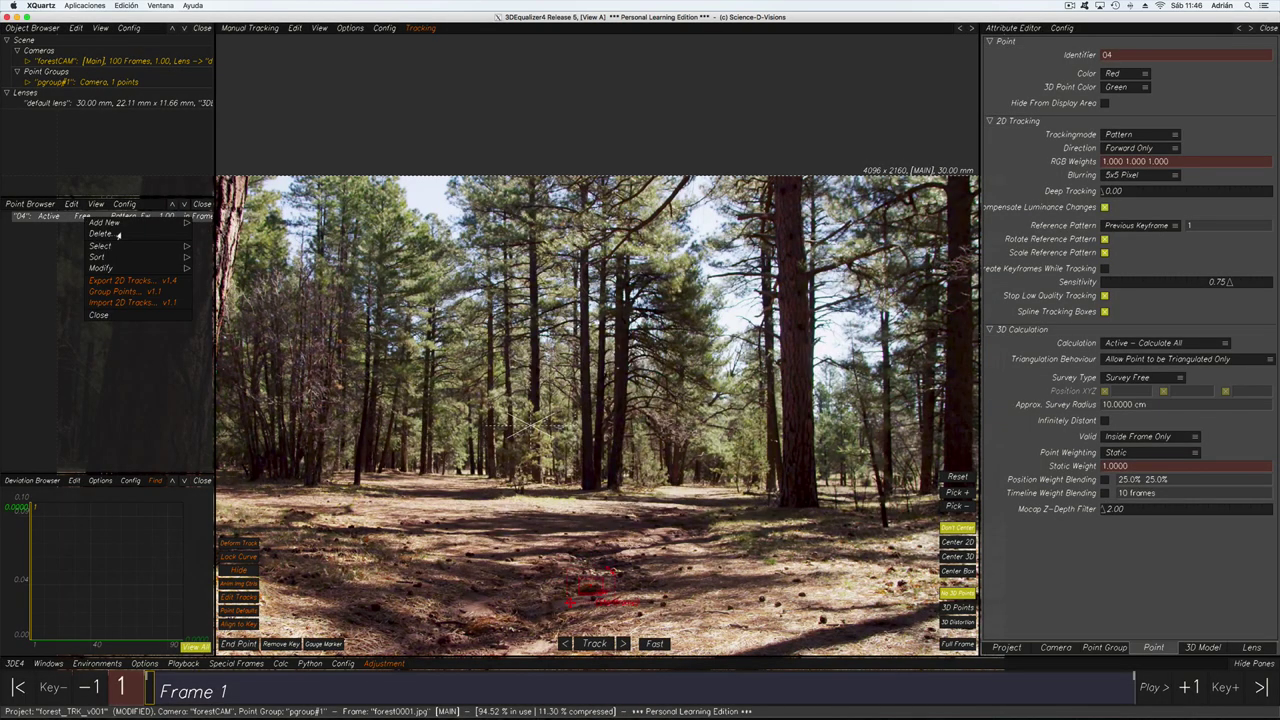
{"action": "left_click", "coordinate": [119, 233]}
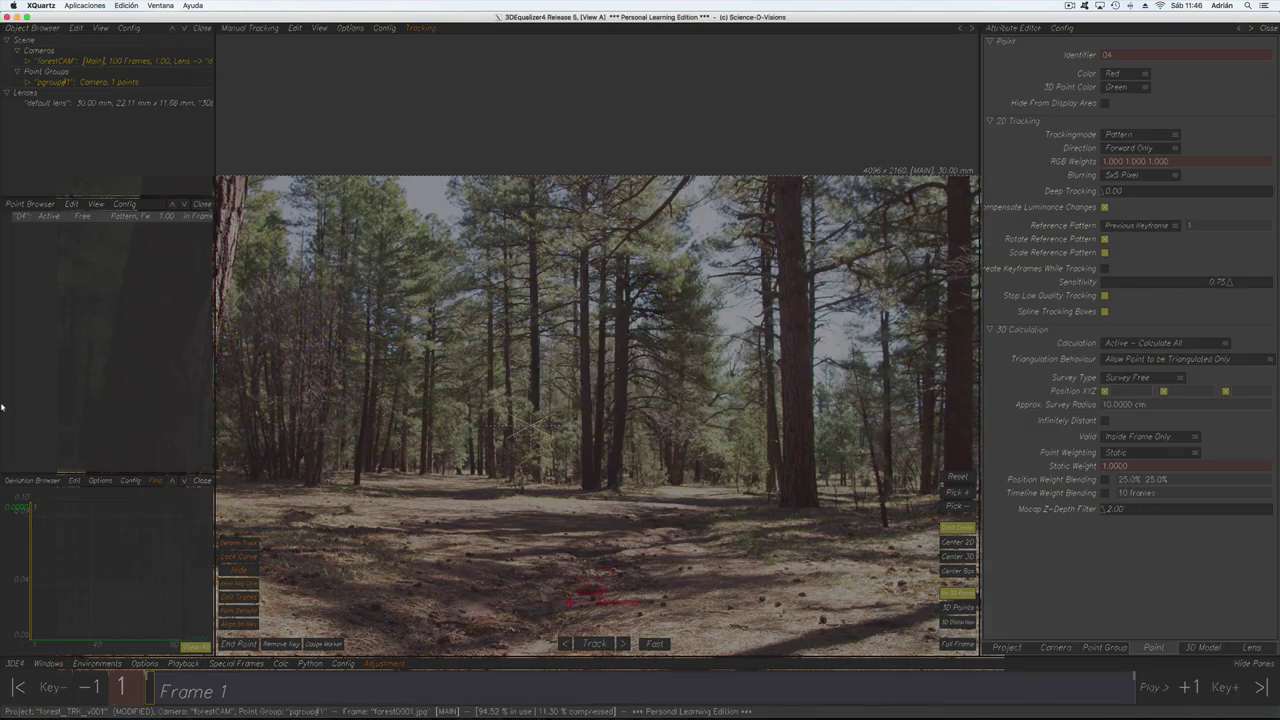
{"action": "key", "text": "super+Tab"}
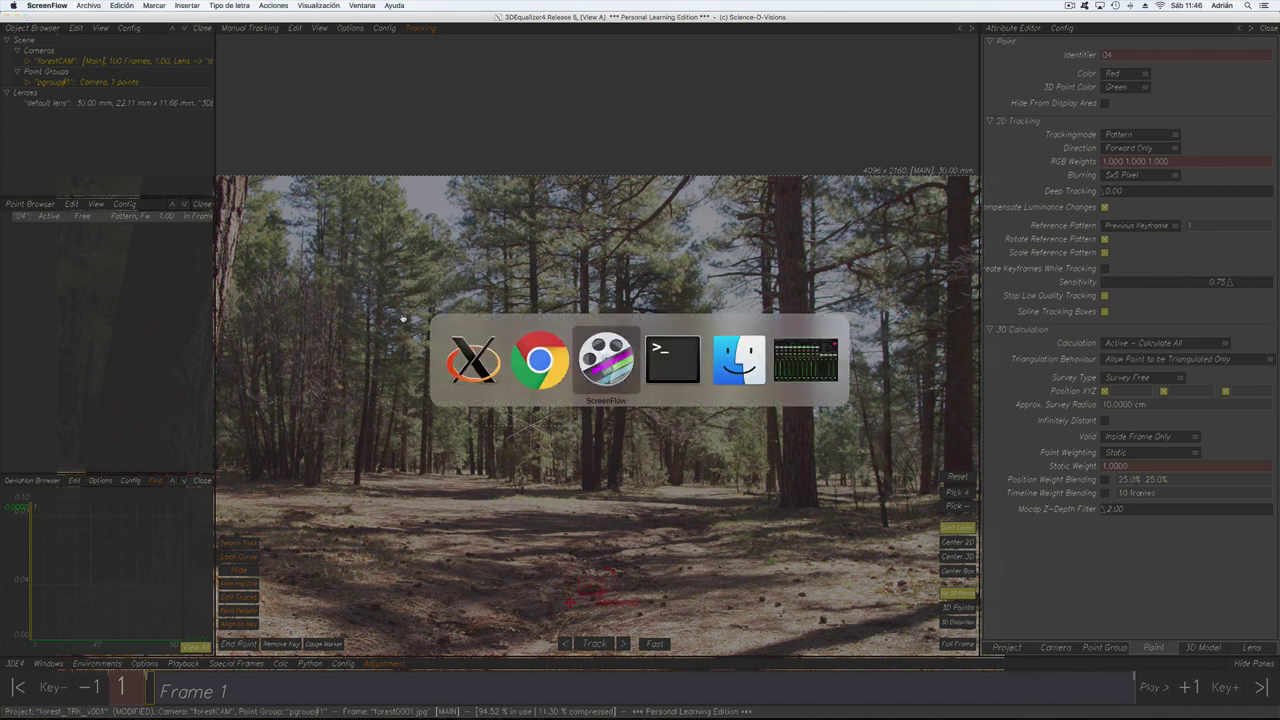
{"action": "key", "text": "super+Tab"}
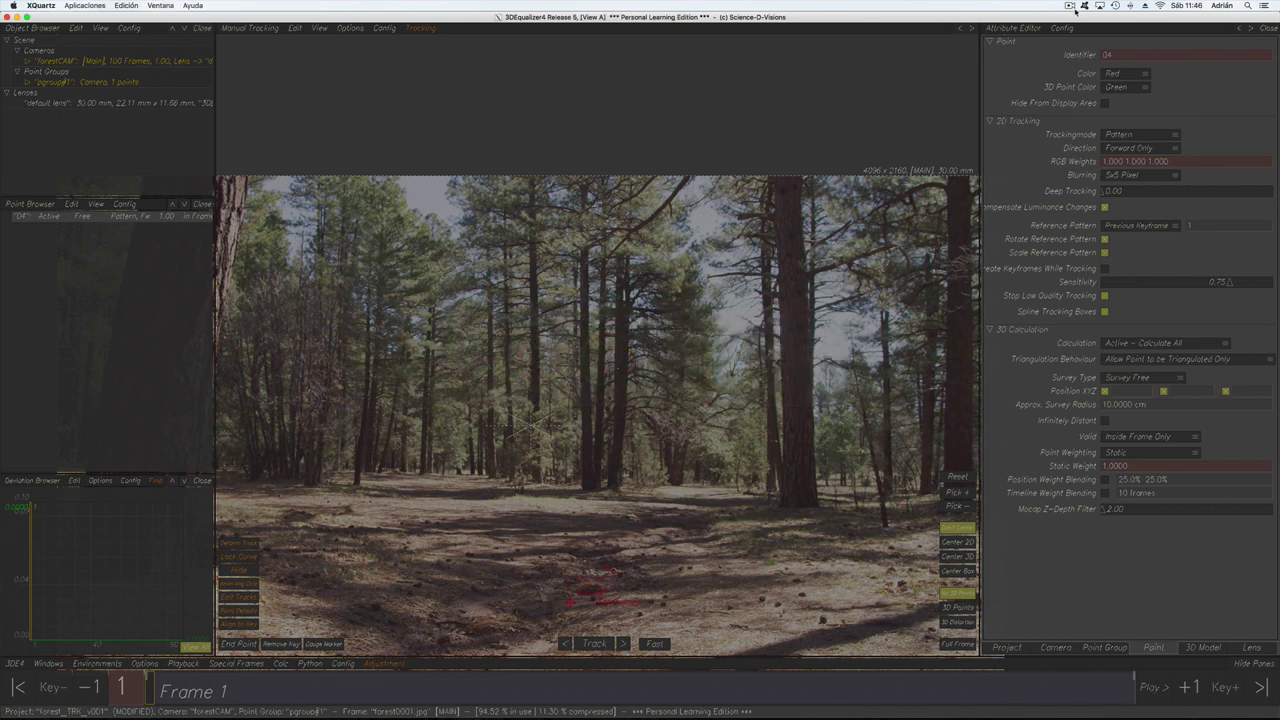
{"action": "left_click", "coordinate": [1070, 6]}
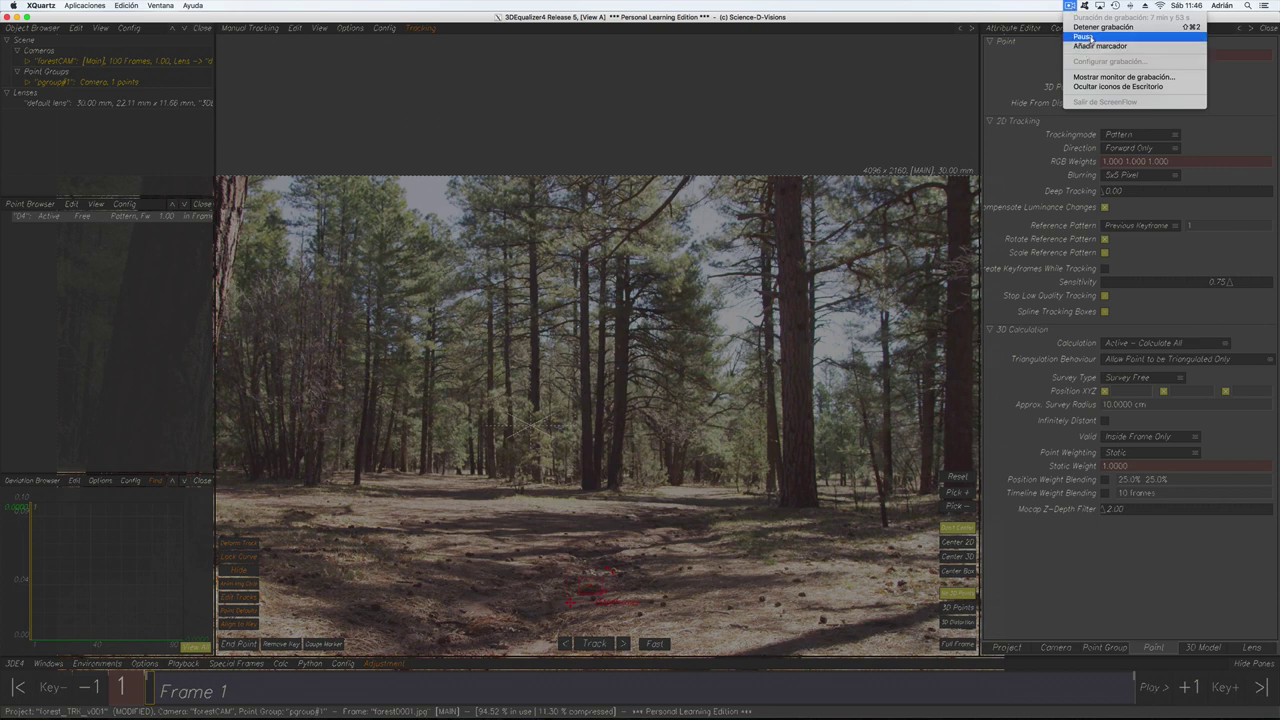
{"action": "left_click", "coordinate": [1083, 37]}
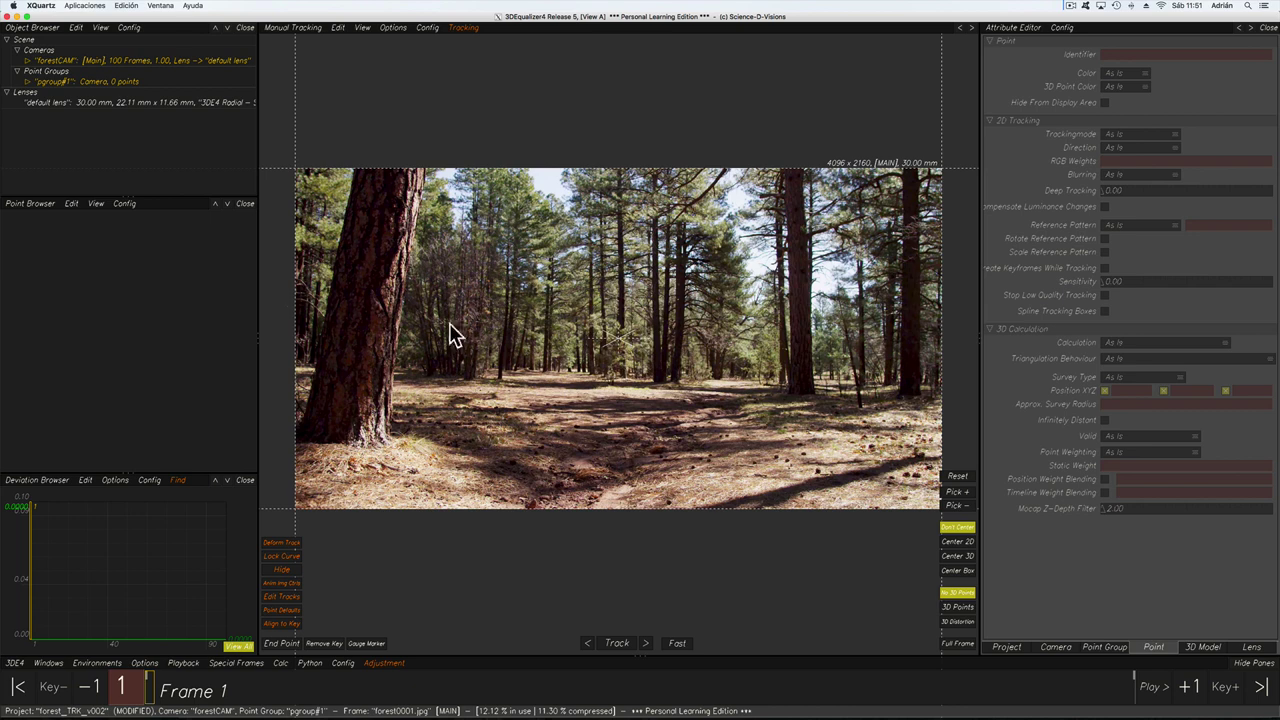
Step: Give the point list slightly more height, minimise the tracking window and look at the 3DE4 installation folders on the desktop
{"action": "left_click_drag", "start_coordinate": [131, 197], "coordinate": [131, 190]}
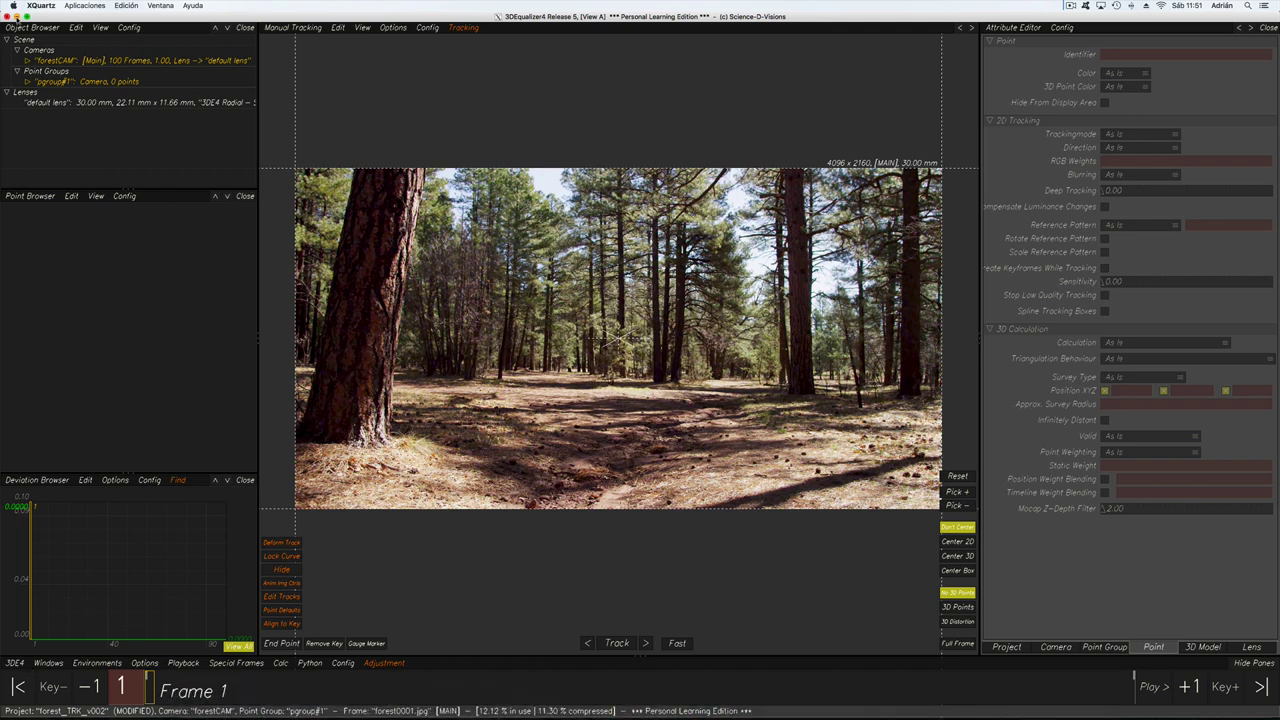
{"action": "left_click", "coordinate": [18, 17]}
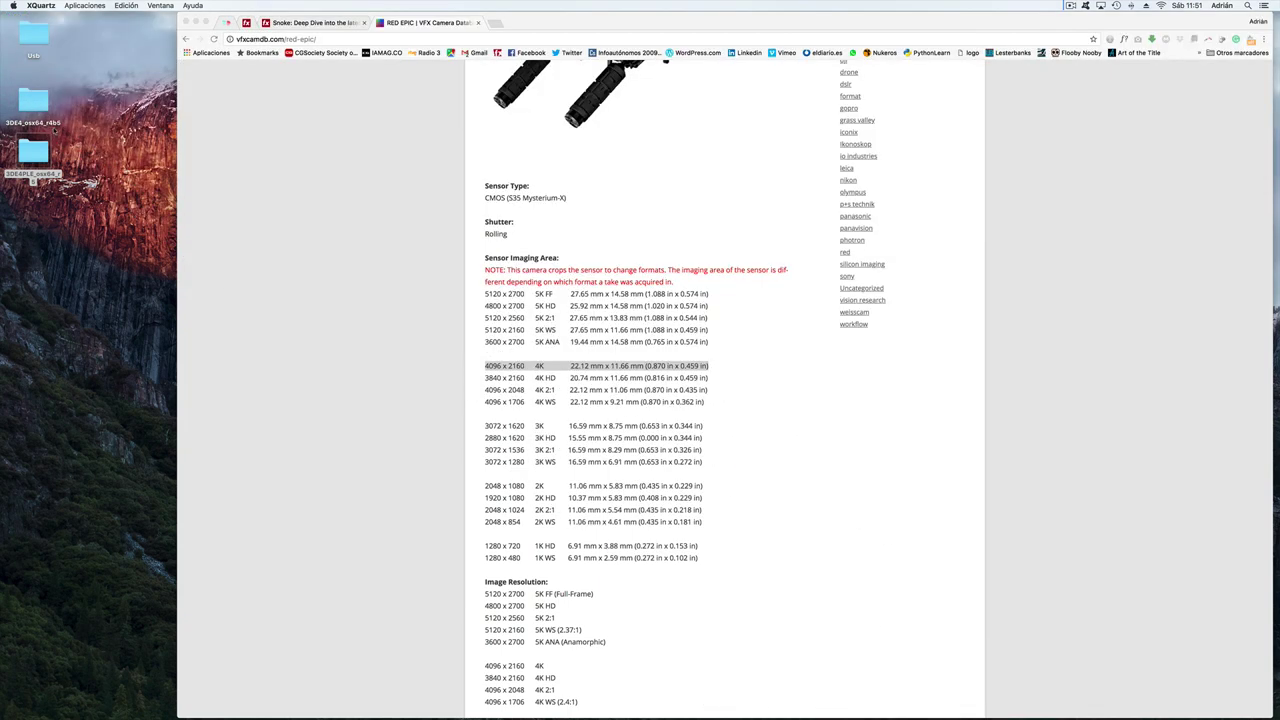
{"action": "left_click", "coordinate": [33, 152]}
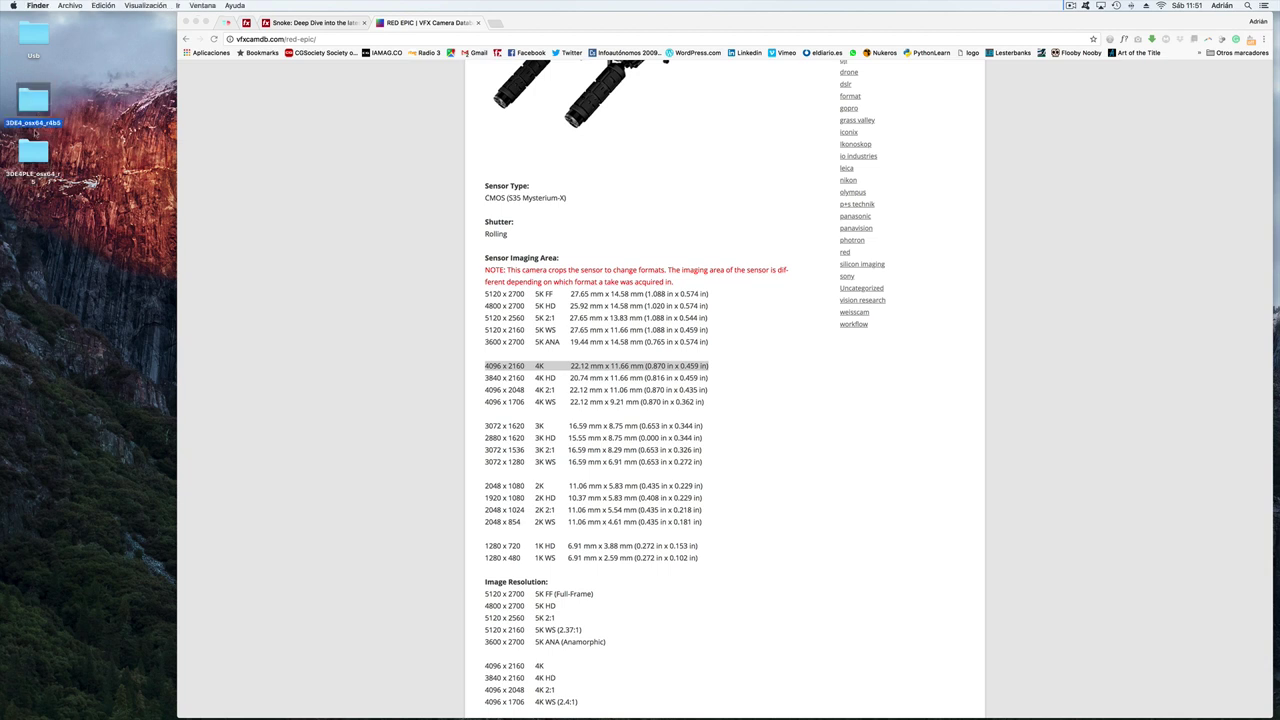
{"action": "mouse_move", "coordinate": [997, 702]}
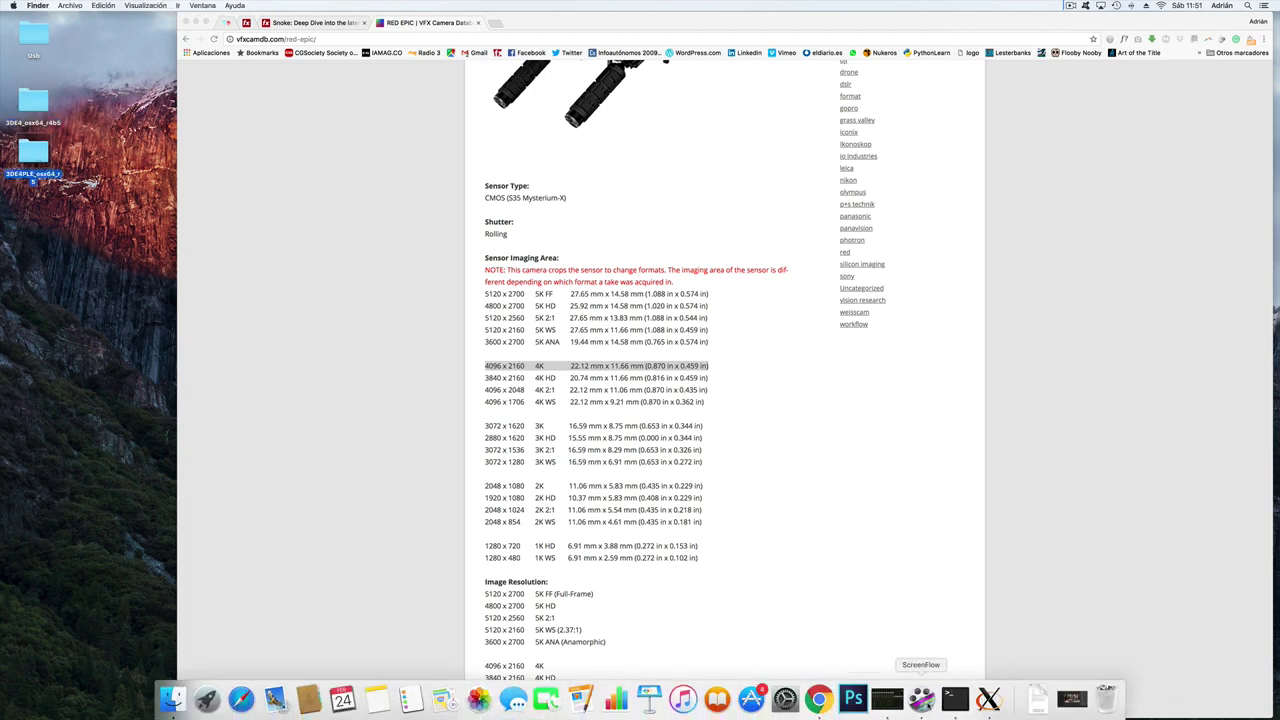
{"action": "left_click", "coordinate": [1070, 5]}
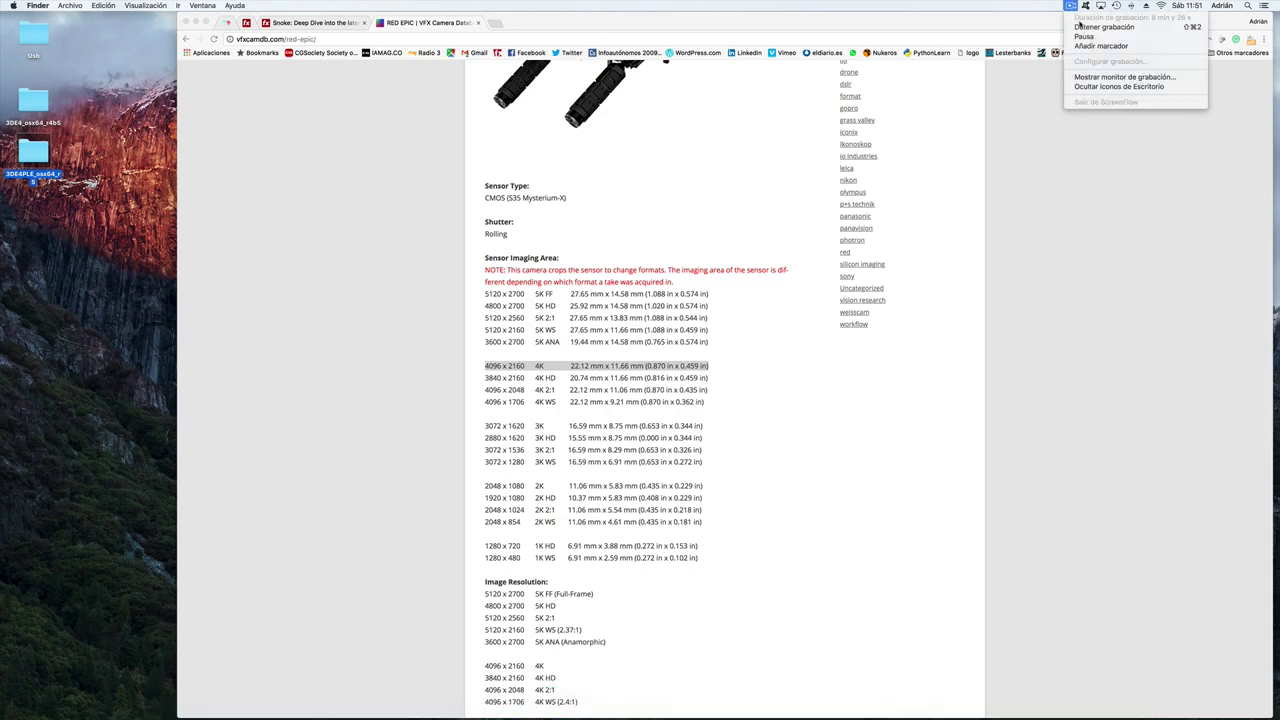
{"action": "left_click", "coordinate": [1086, 36]}
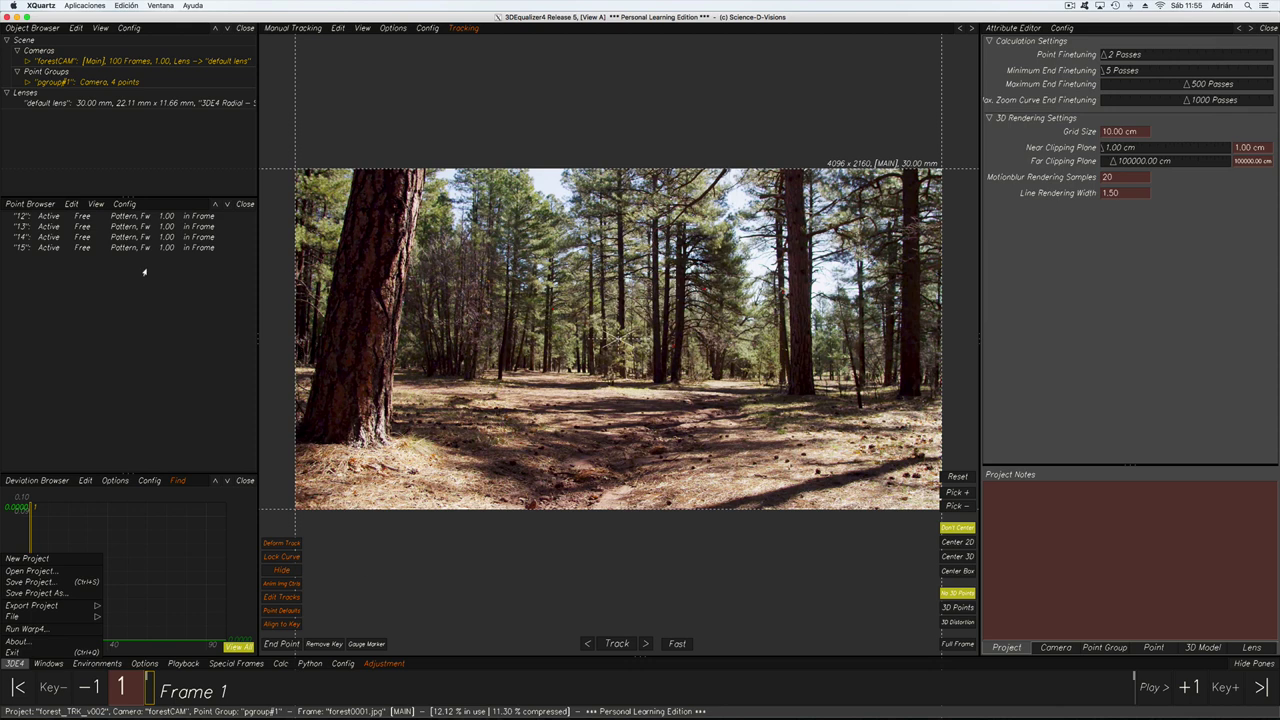
Step: Select tracking points 12 to 15 individually to see where each one lies in the forest image
{"action": "left_click", "coordinate": [91, 220]}
{"action": "left_click", "coordinate": [88, 236]}
{"action": "left_click", "coordinate": [87, 247]}
{"action": "left_click", "coordinate": [100, 217]}
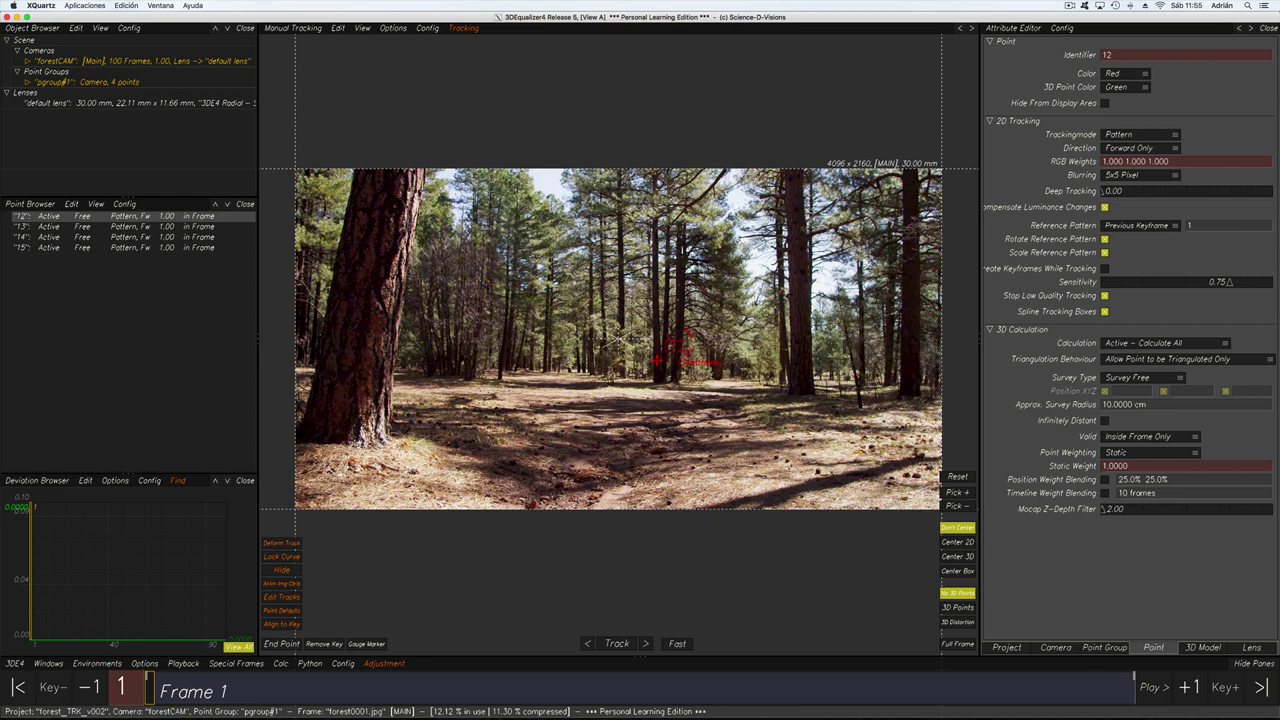
{"action": "scroll", "coordinate": [614, 340], "scroll_direction": "up", "scroll_amount": 5}
{"action": "left_click", "coordinate": [598, 370]}
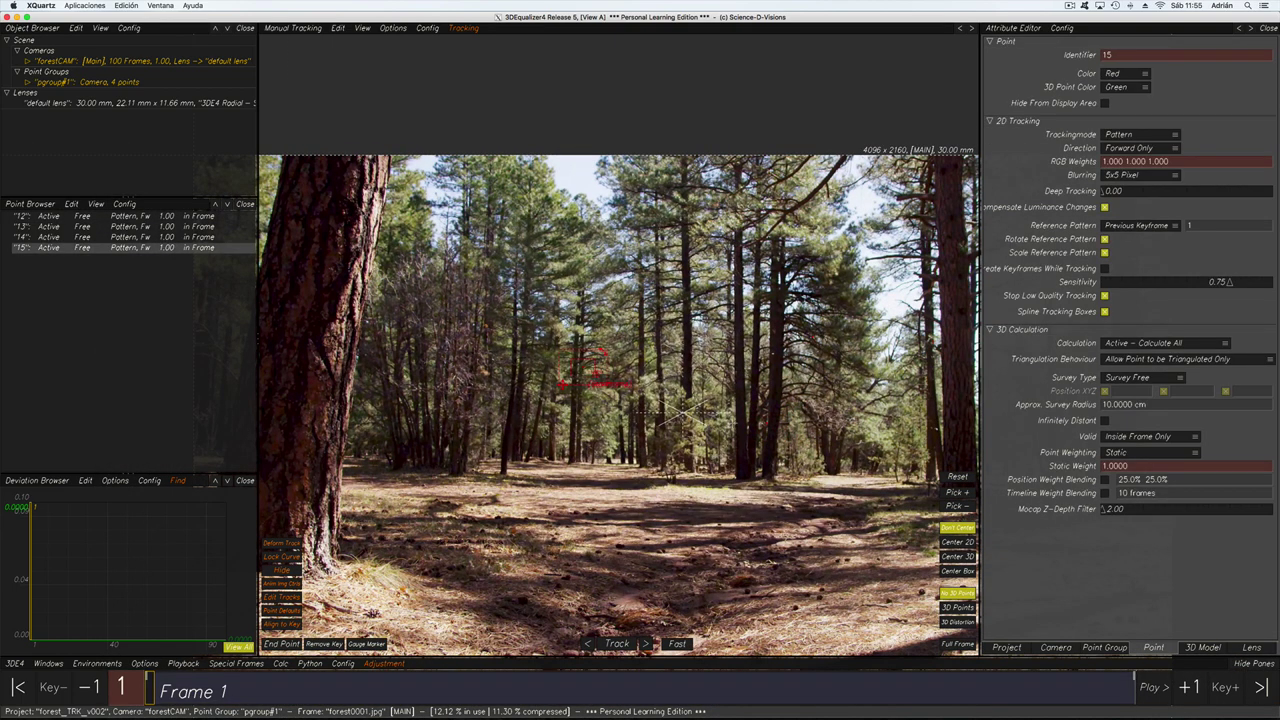
Step: Clear the point selection and box-select all four tracking points in the image
{"action": "scroll", "coordinate": [680, 412], "scroll_direction": "down", "scroll_amount": 4}
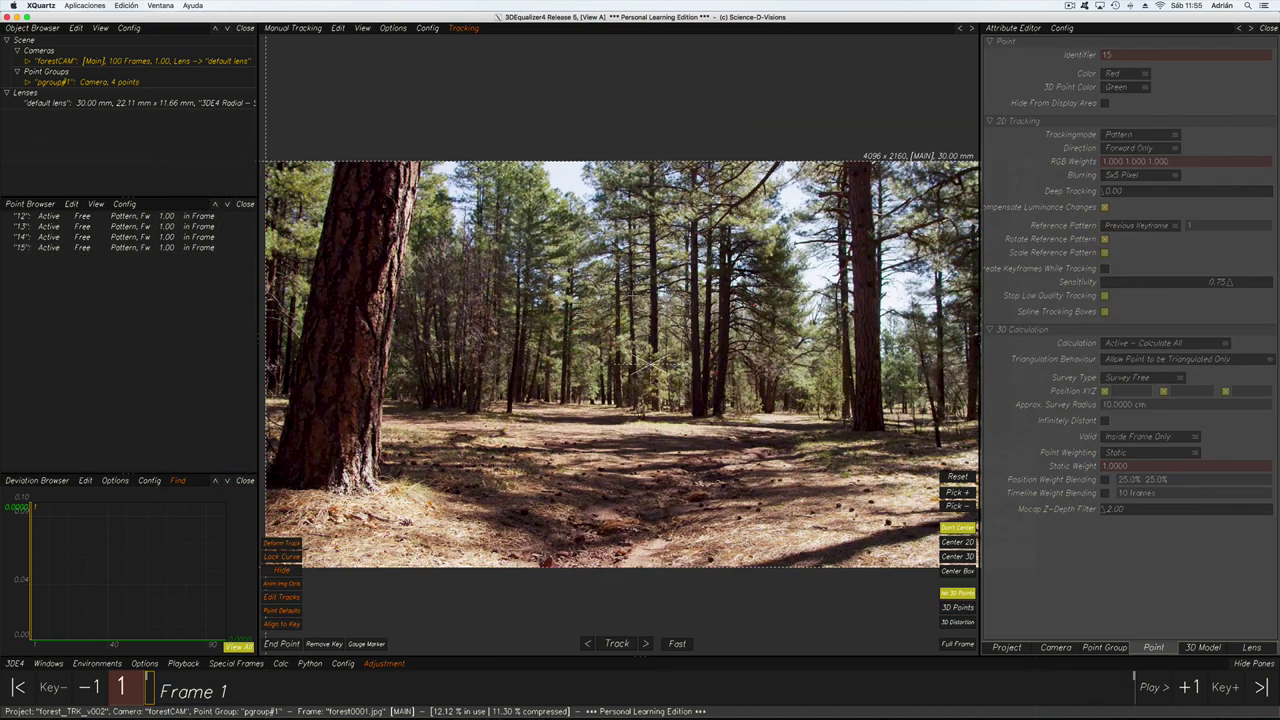
{"action": "left_click_drag", "start_coordinate": [458, 202], "coordinate": [812, 478]}
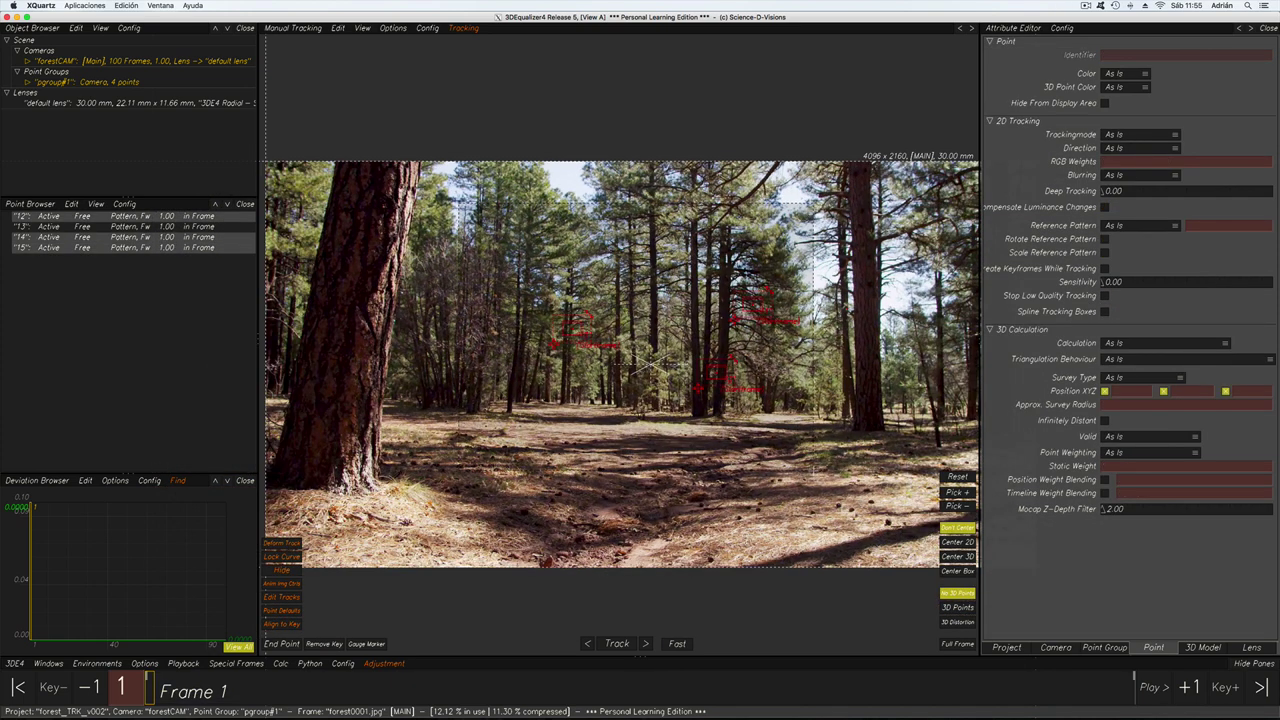
{"action": "scroll", "coordinate": [650, 363], "scroll_direction": "down", "scroll_amount": 3}
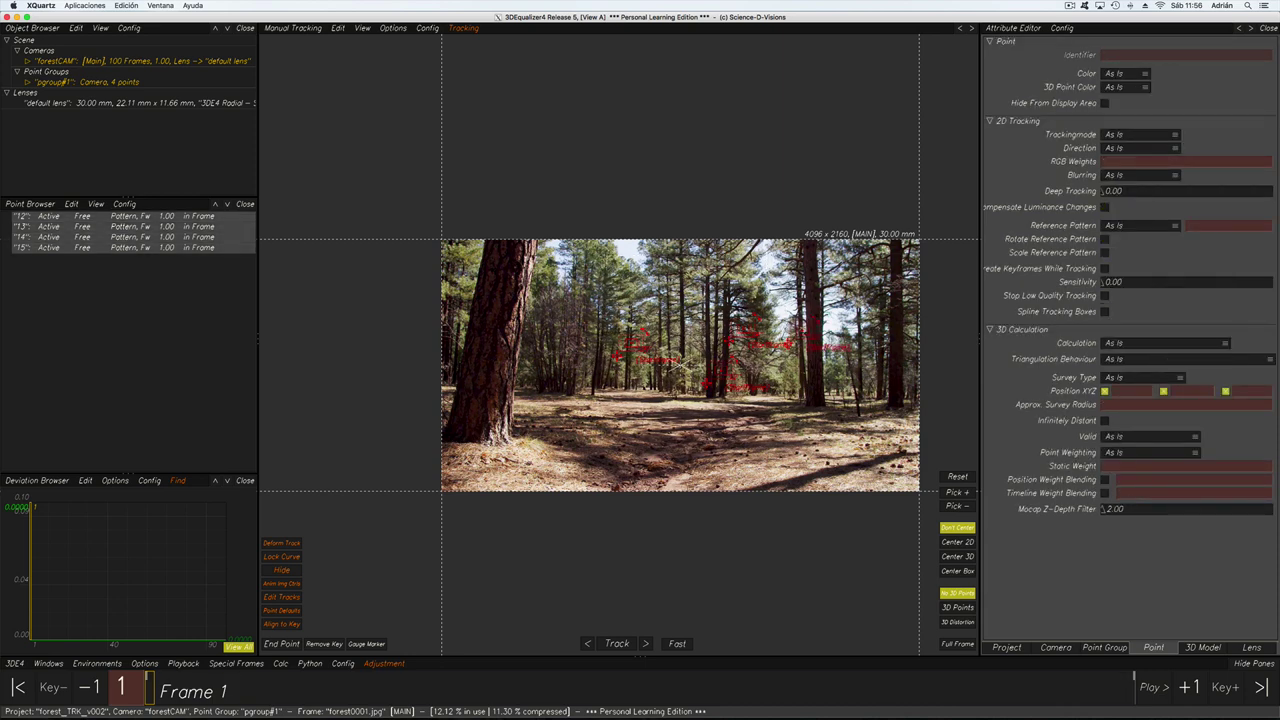
Step: Inspect the selected points in 3D Orientation and Lineup, viewing the image plane from several angles, and clear the point selection
{"action": "key", "text": "F6"}
{"action": "mouse_move", "coordinate": [607, 338]}
{"action": "left_mouse_down"}
{"action": "mouse_move", "coordinate": [577, 316]}
{"action": "mouse_move", "coordinate": [616, 336]}
{"action": "left_mouse_up"}
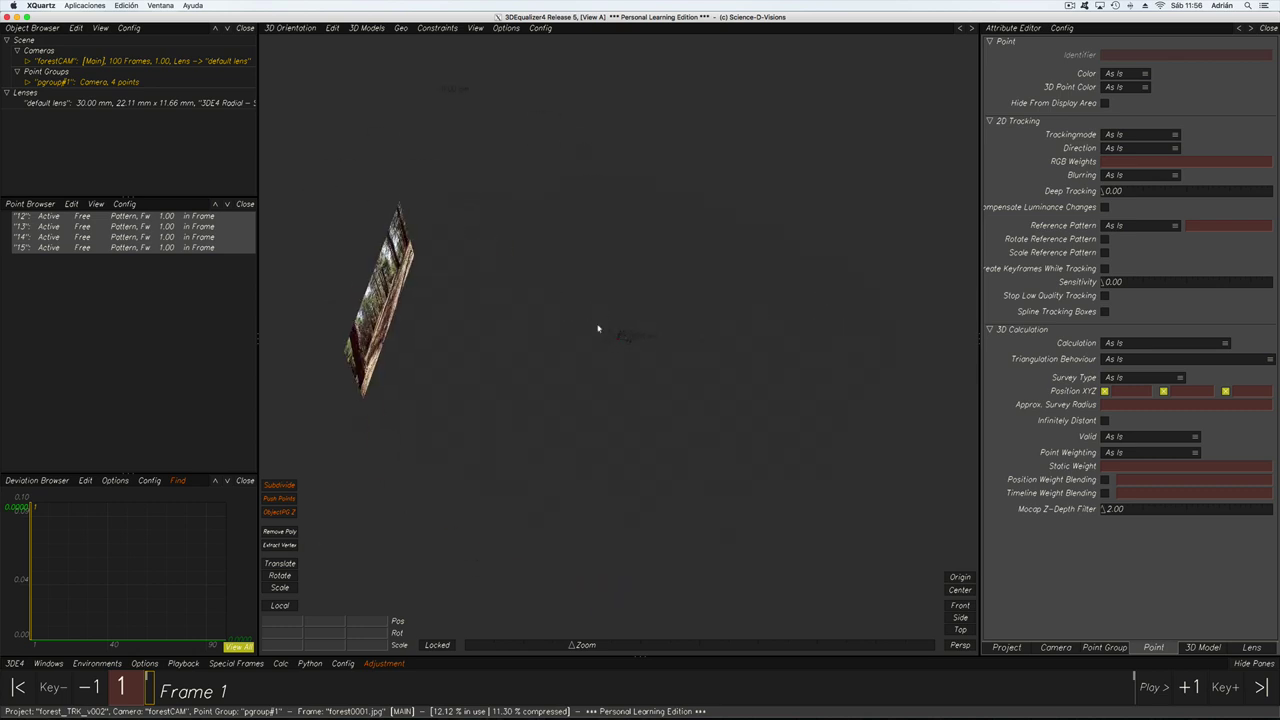
{"action": "key", "text": "F2"}
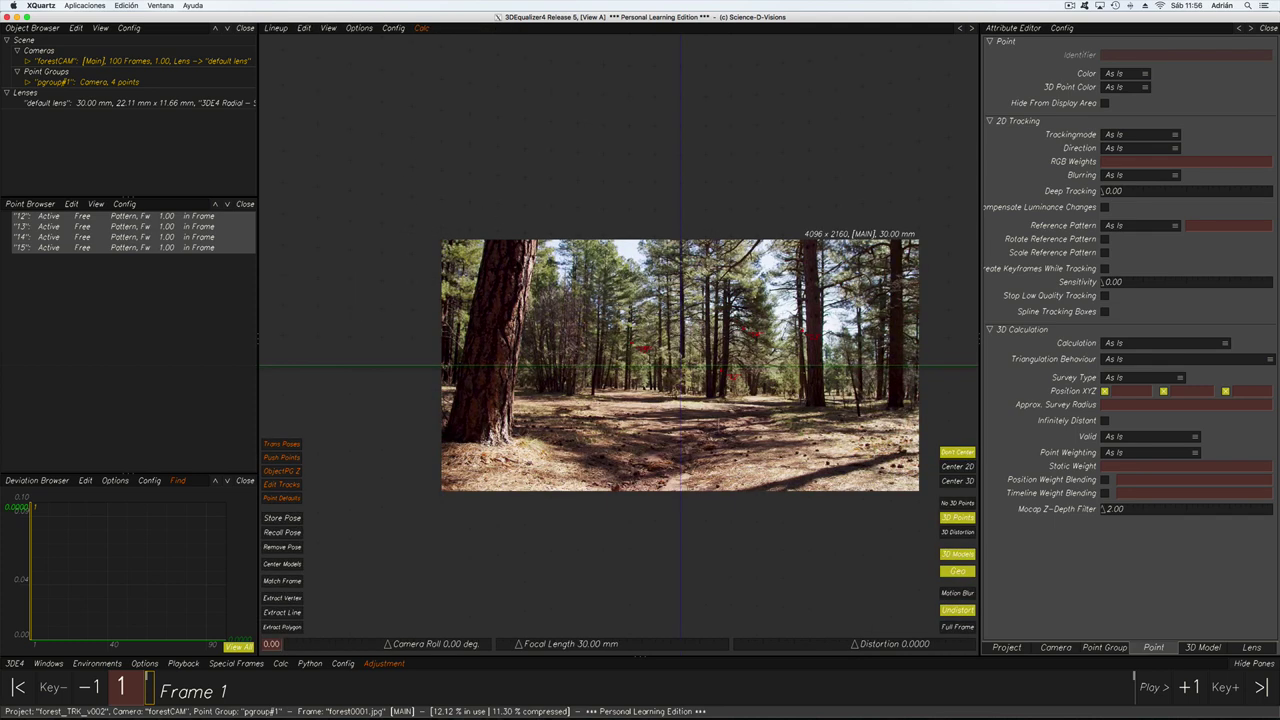
{"action": "key", "text": "F3"}
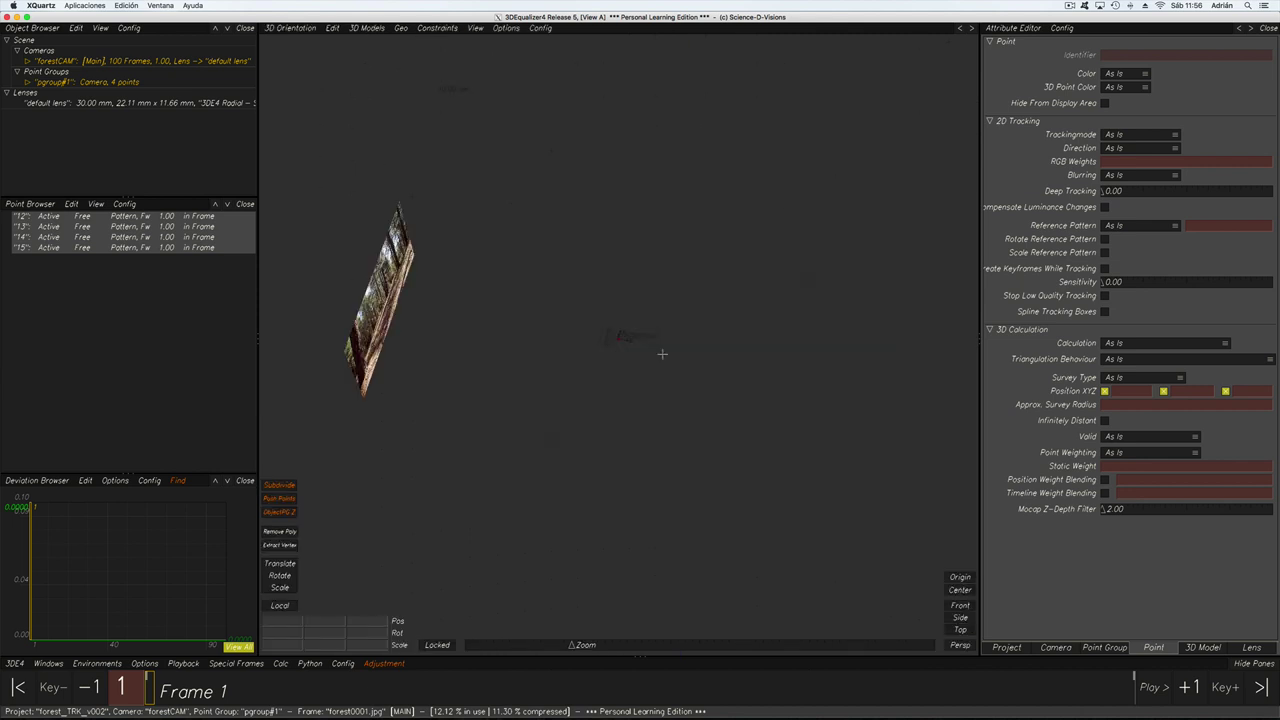
{"action": "left_click_drag", "start_coordinate": [623, 407], "coordinate": [617, 371]}
{"action": "left_click_drag", "start_coordinate": [607, 327], "coordinate": [577, 313]}
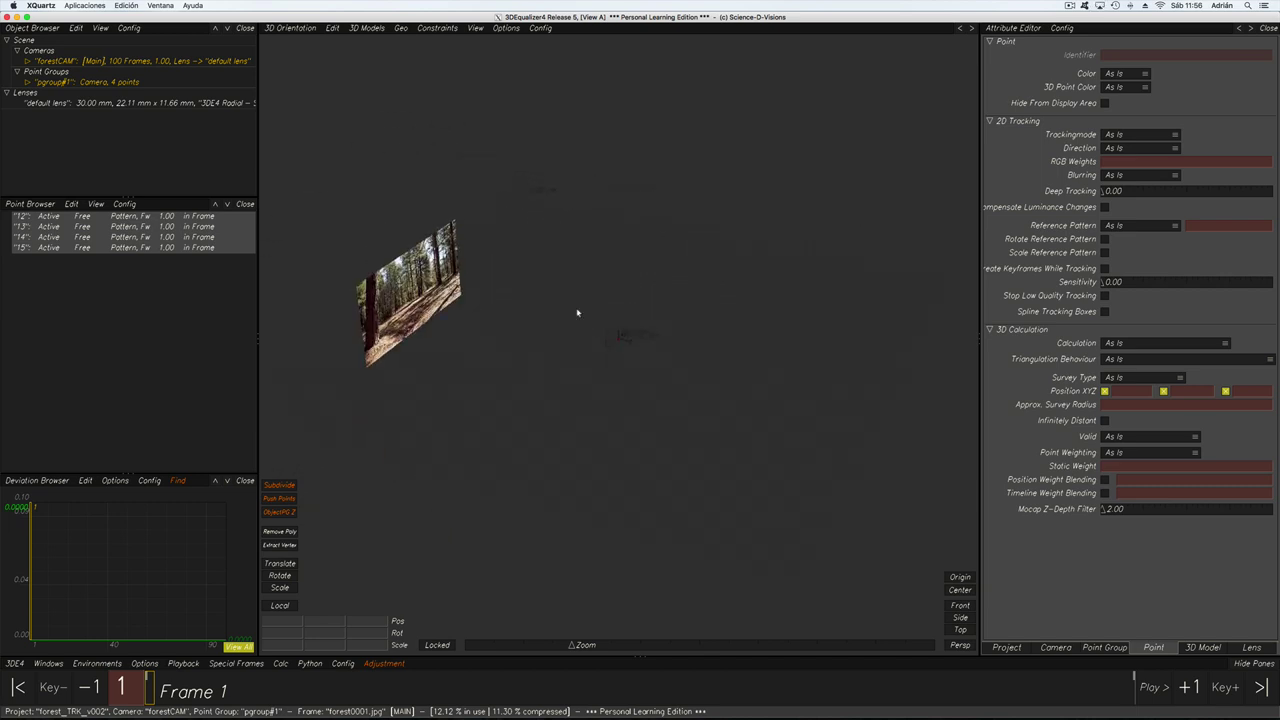
{"action": "key", "text": "F2"}
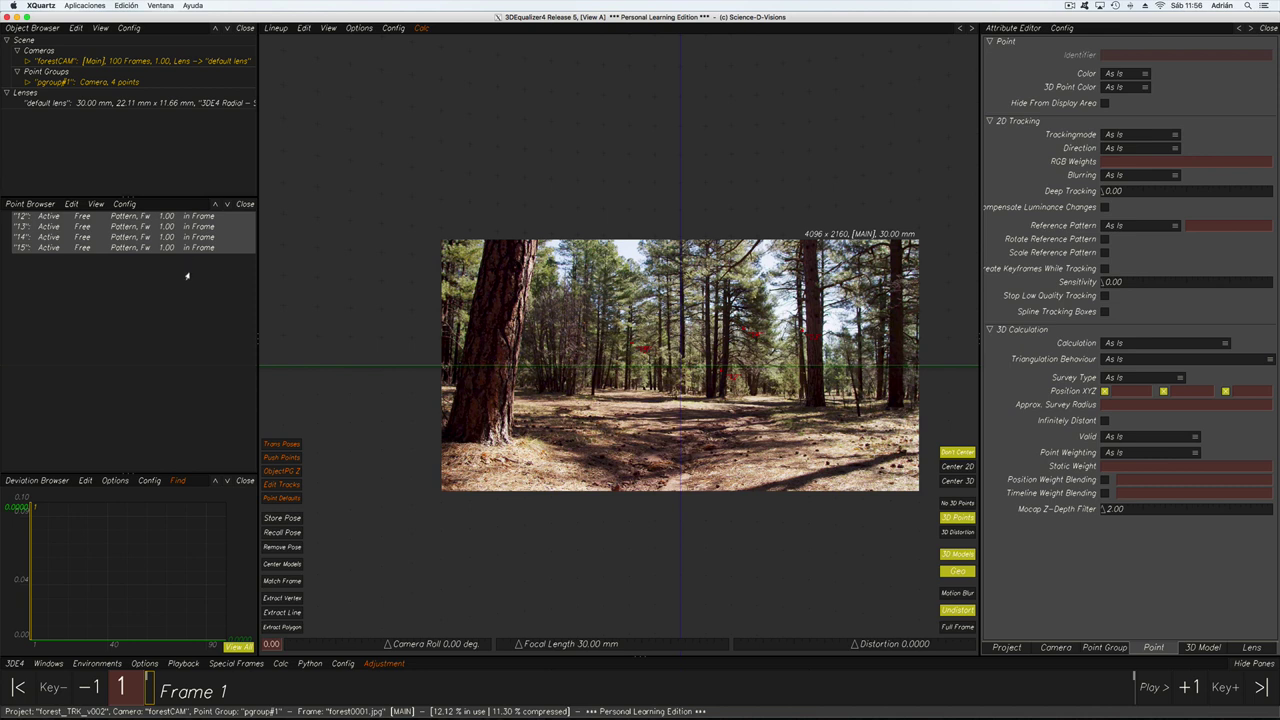
{"action": "left_click", "coordinate": [196, 249]}
{"action": "left_click", "coordinate": [206, 324]}
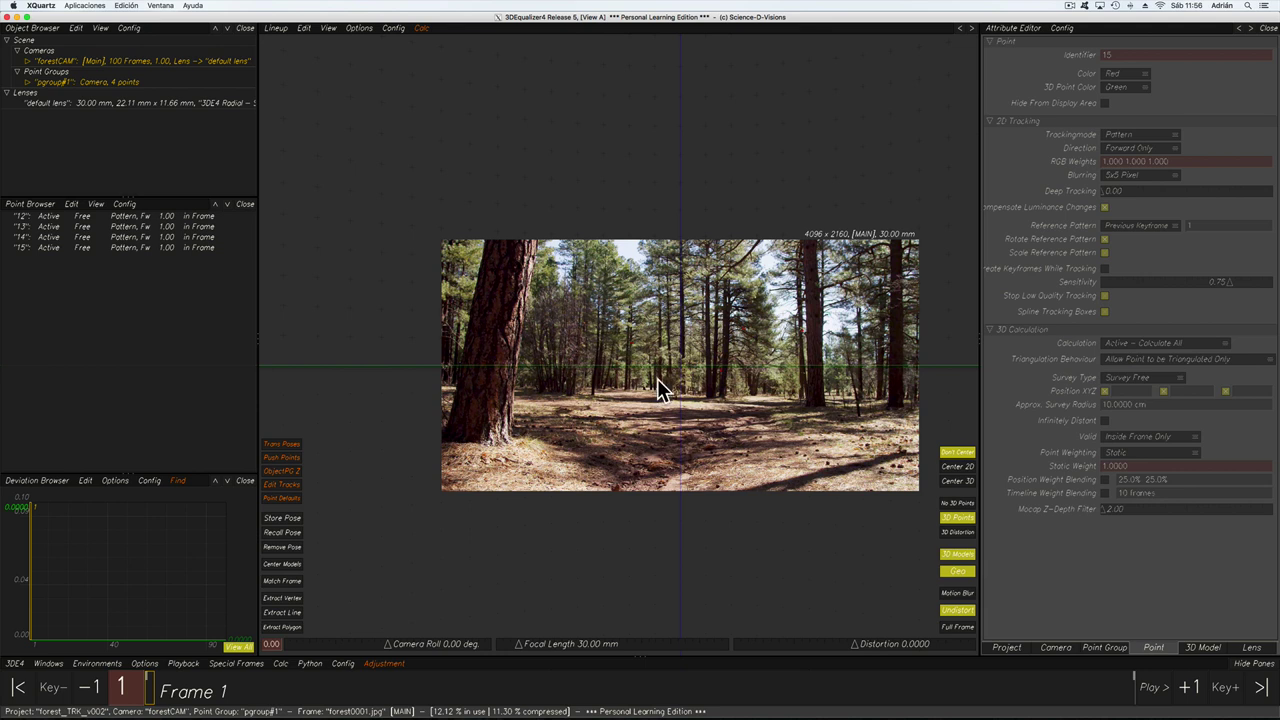
Step: Return to Manual Tracking and place two tracking points on the central trees and one on the ground below them
{"action": "key", "text": "F1"}
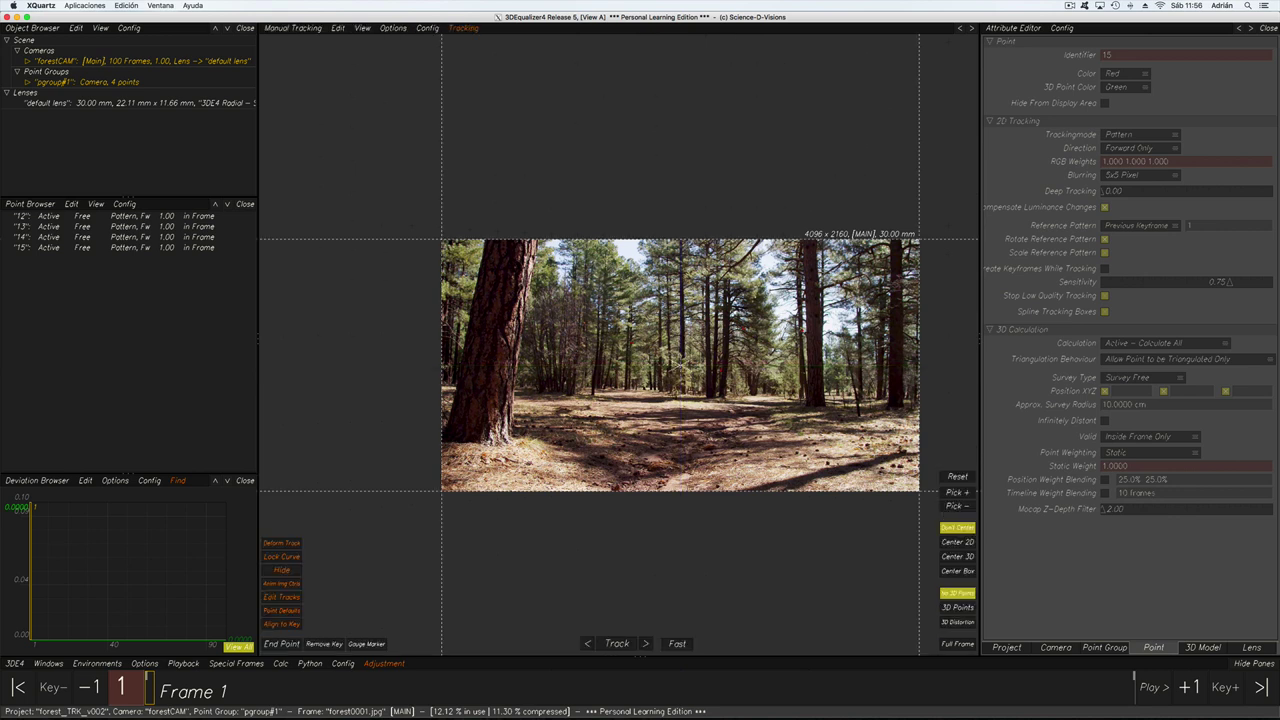
{"action": "left_click", "coordinate": [656, 288], "text": "ctrl"}
{"action": "left_click", "coordinate": [684, 308], "text": "ctrl"}
{"action": "left_click", "coordinate": [617, 405], "text": "ctrl"}
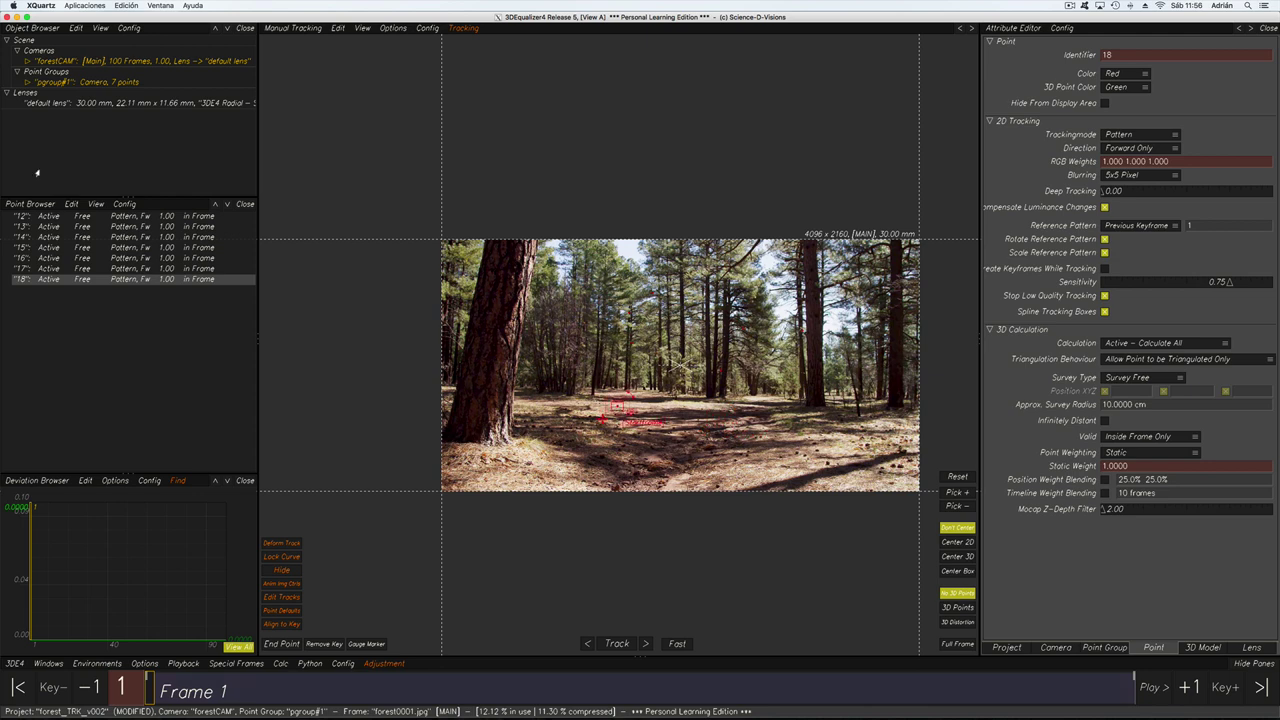
Step: Delete all seven tracking points, 12 through 18, from the point group
{"action": "left_click", "coordinate": [125, 218]}
{"action": "left_click", "coordinate": [129, 276], "text": "shift"}
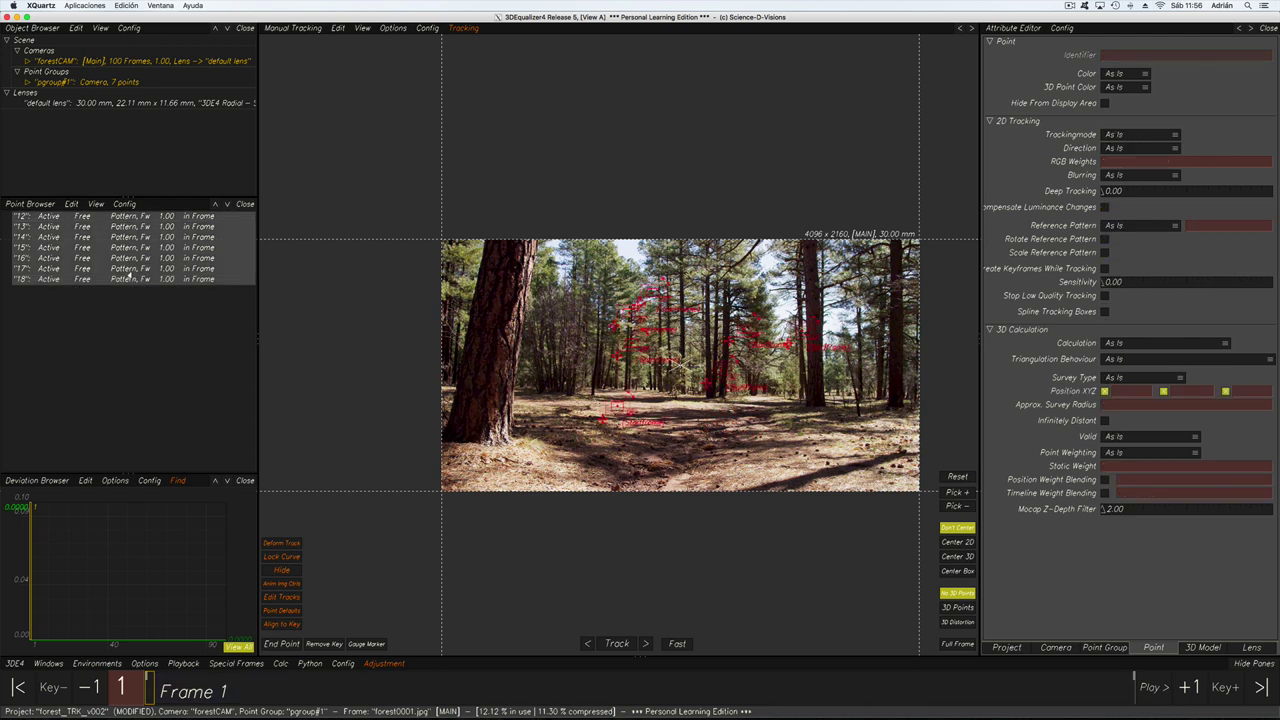
{"action": "key", "text": "Delete"}
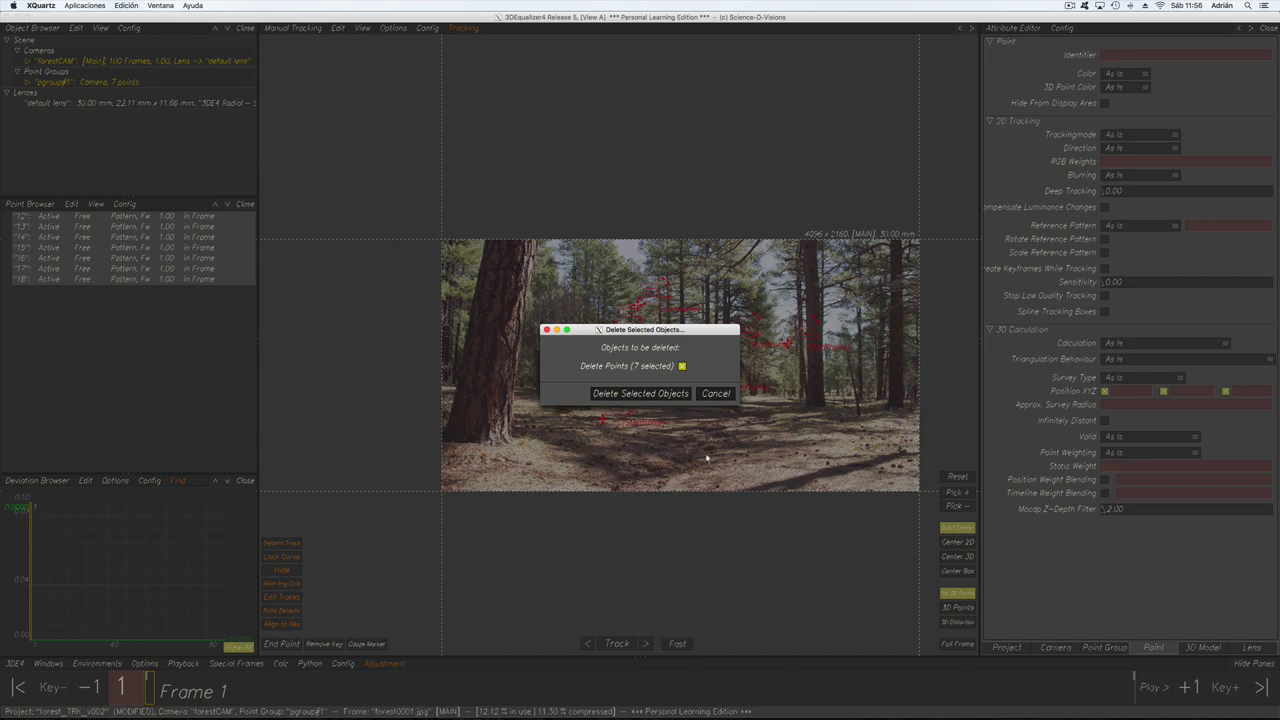
{"action": "left_click", "coordinate": [650, 394]}
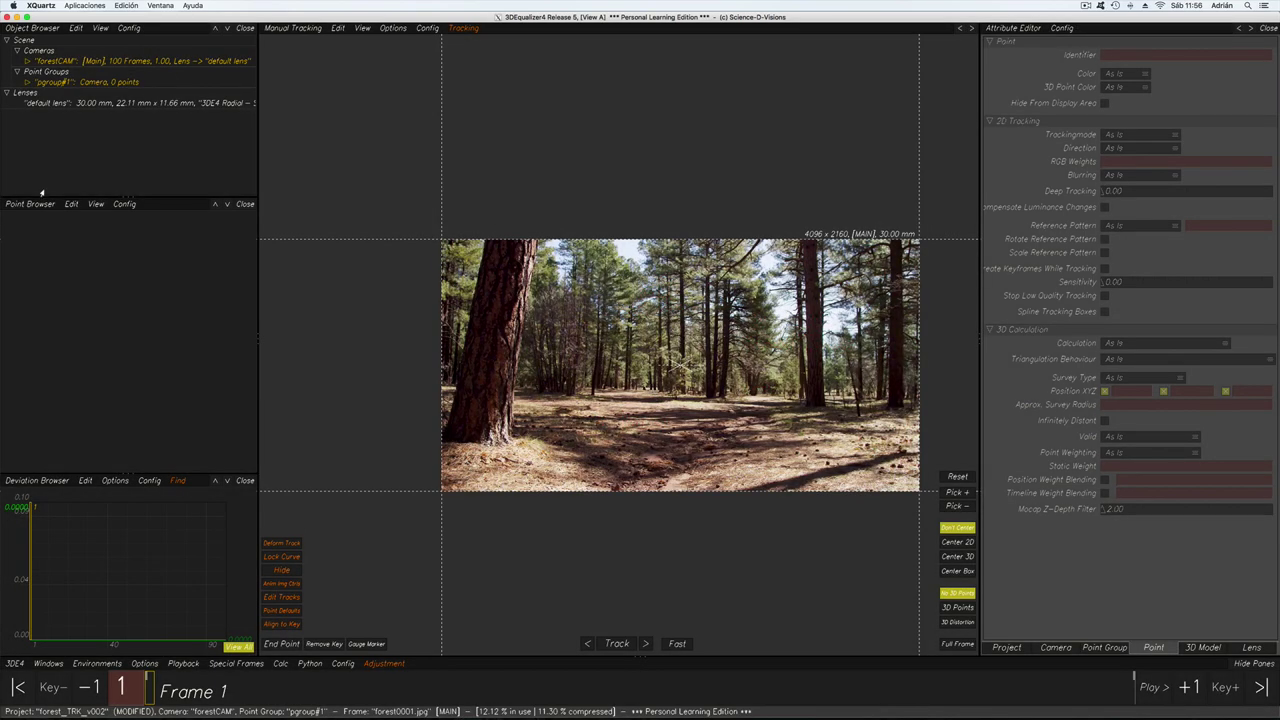
Step: Place one tracking point on the shaded path and another at the base of the trees behind it
{"action": "left_click", "coordinate": [675, 418], "text": "ctrl"}
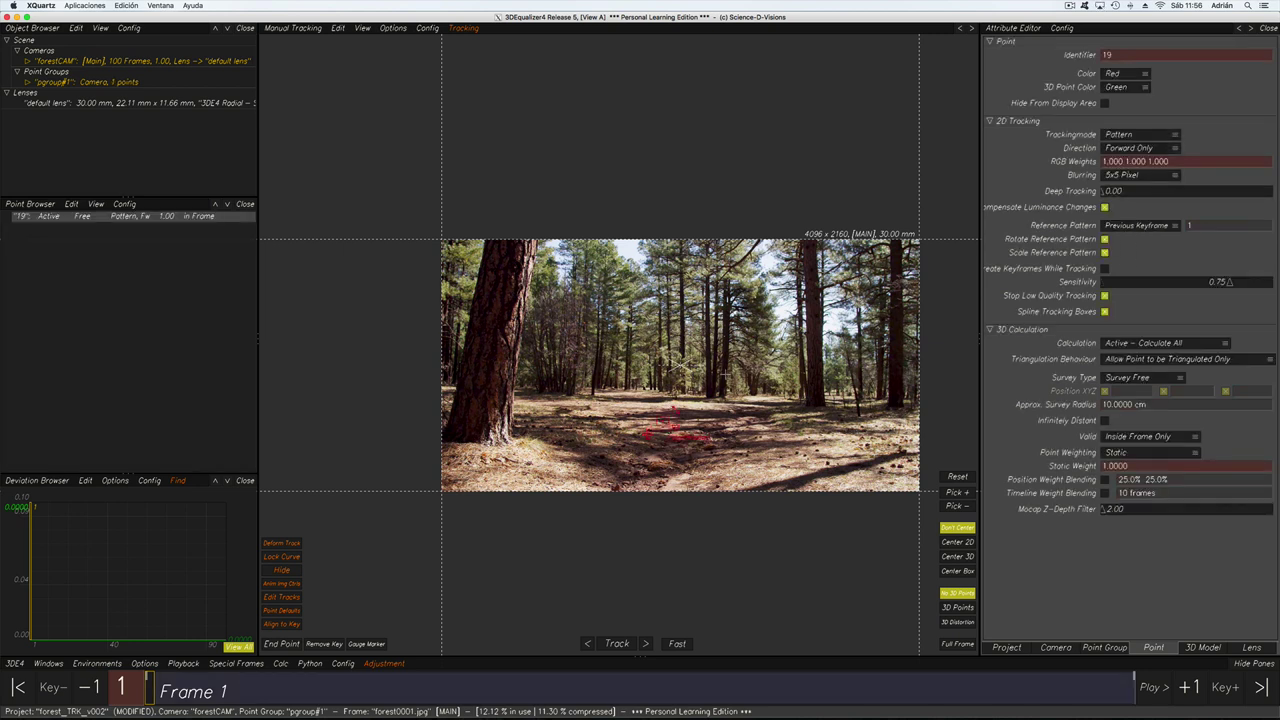
{"action": "left_click", "coordinate": [757, 376], "text": "ctrl"}
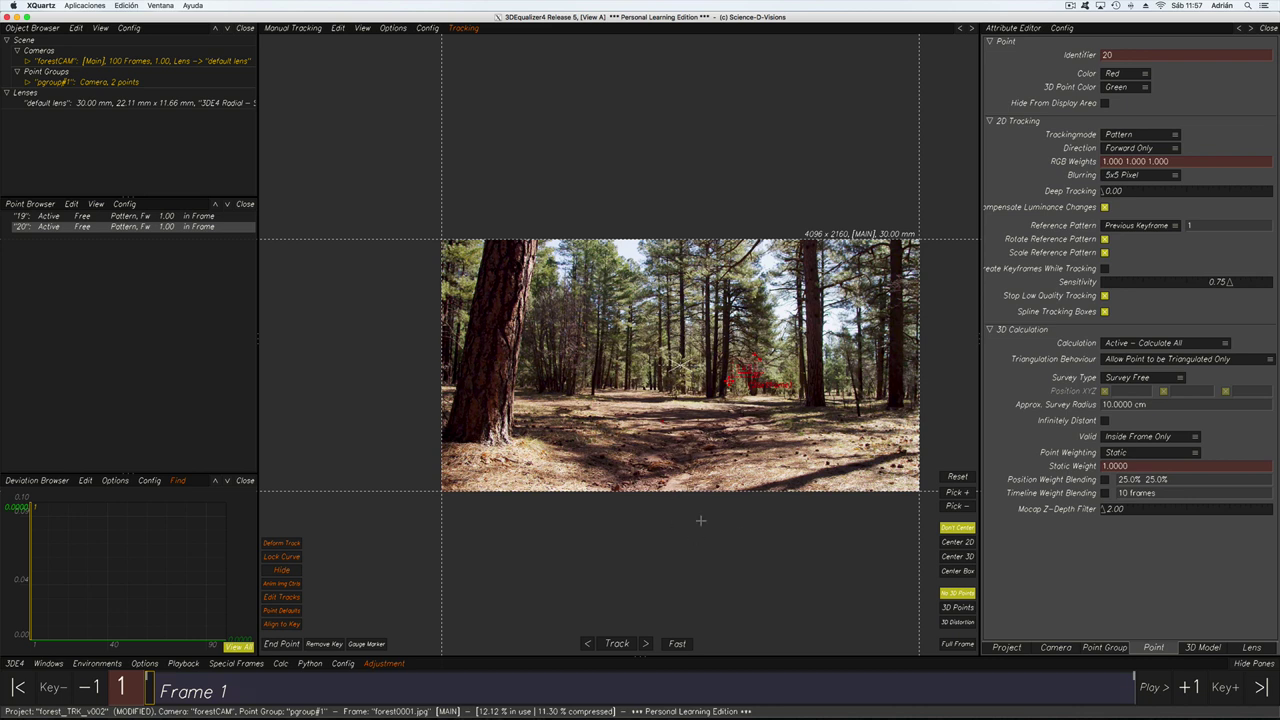
Step: Open 3D Orientation, select the forestCAM camera, centre on it and inspect it from several angles
{"action": "key", "text": "F5"}
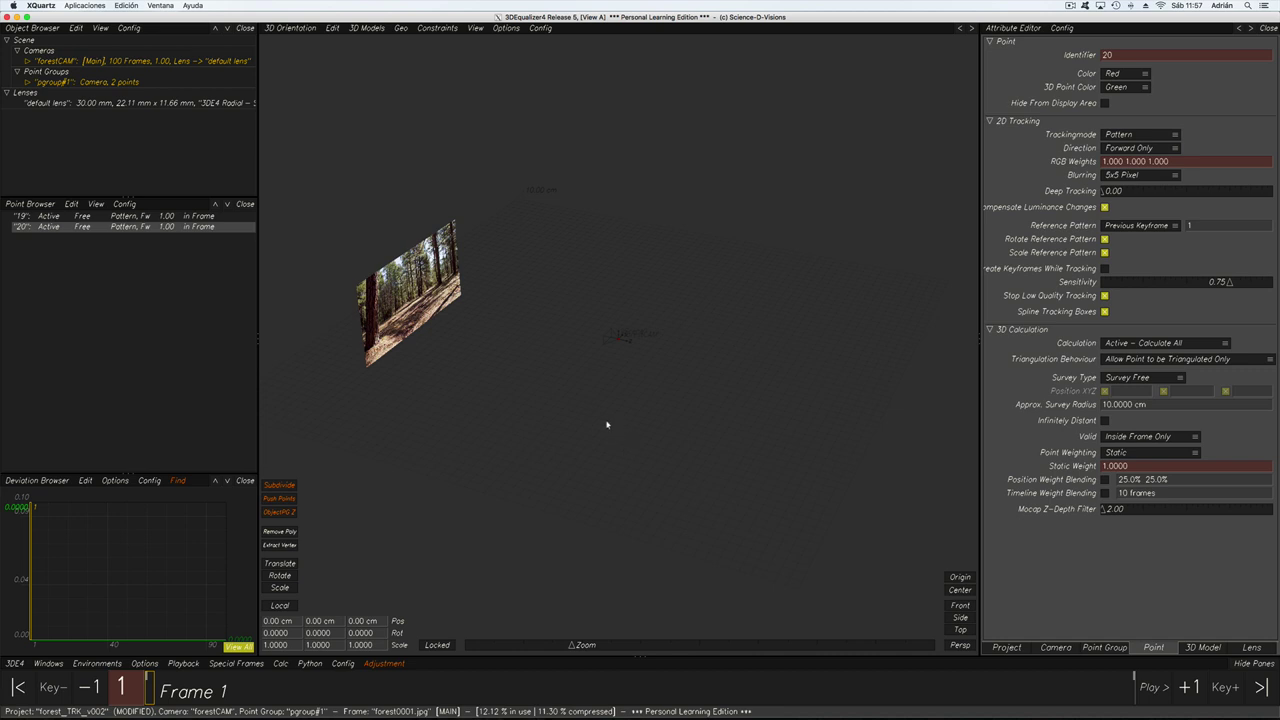
{"action": "left_click", "coordinate": [100, 62]}
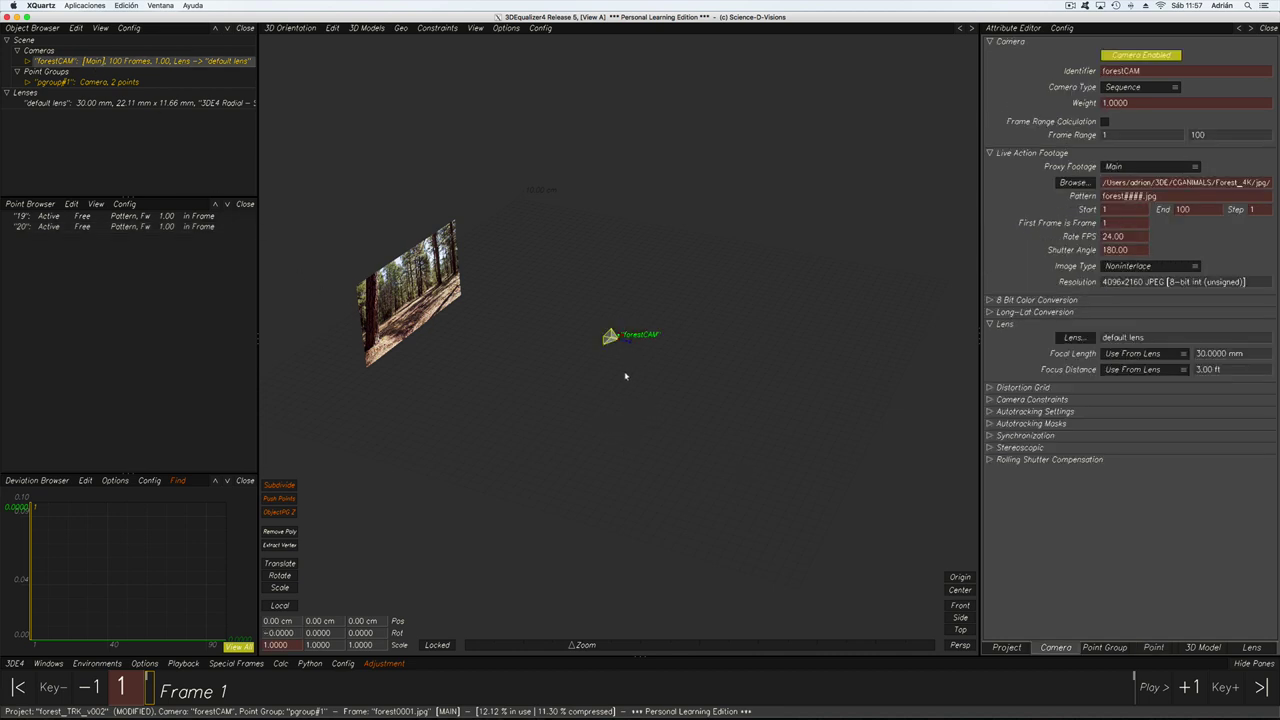
{"action": "middle_click_drag", "start_coordinate": [626, 357], "coordinate": [623, 348]}
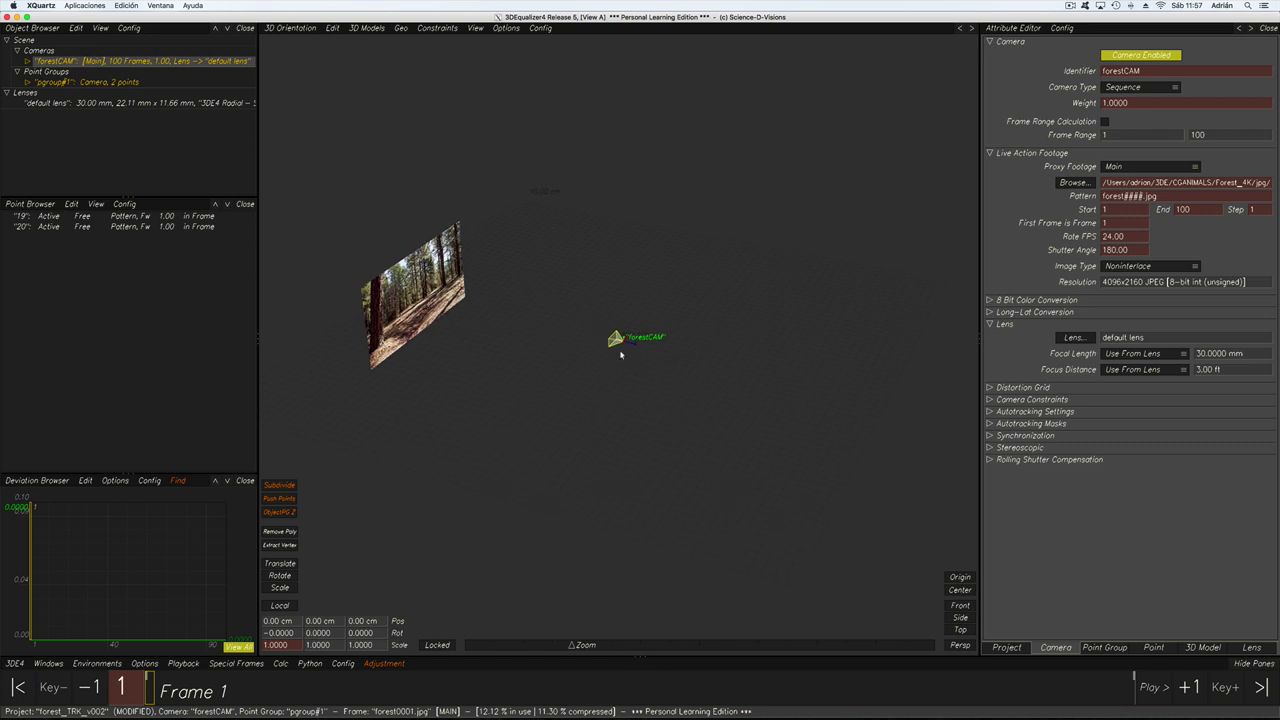
{"action": "key", "text": "c"}
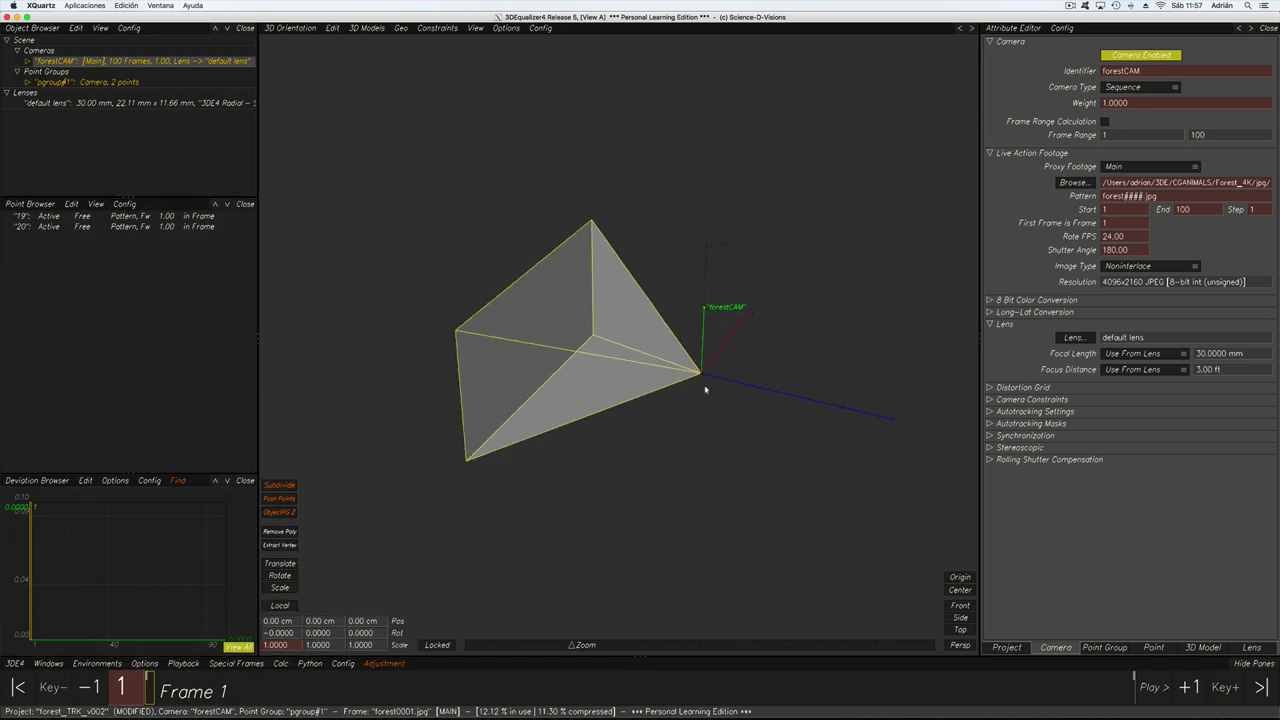
{"action": "left_click_drag", "start_coordinate": [655, 384], "coordinate": [646, 415]}
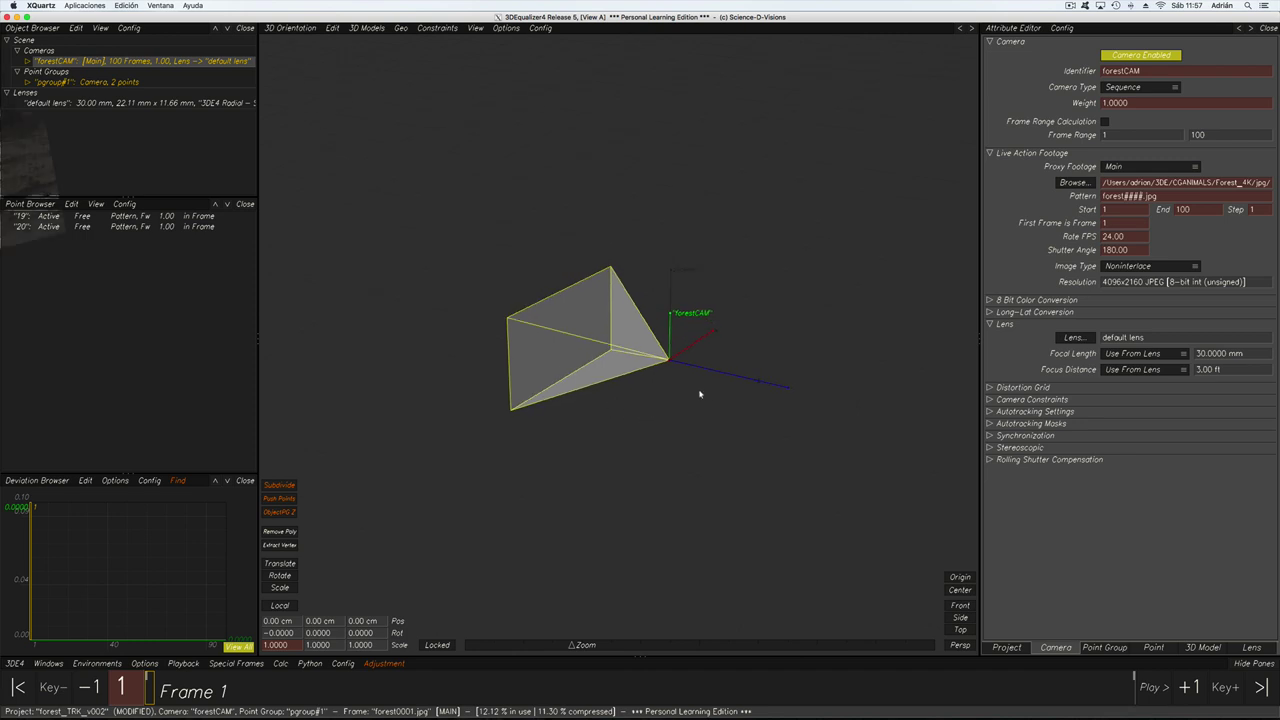
{"action": "left_click_drag", "start_coordinate": [691, 354], "coordinate": [707, 276]}
Step: Select the point group, the forestCAM camera and point 19 to examine them in 3D, and return to Lineup
{"action": "left_click", "coordinate": [60, 82]}
{"action": "left_click", "coordinate": [68, 61]}
{"action": "left_click", "coordinate": [113, 216]}
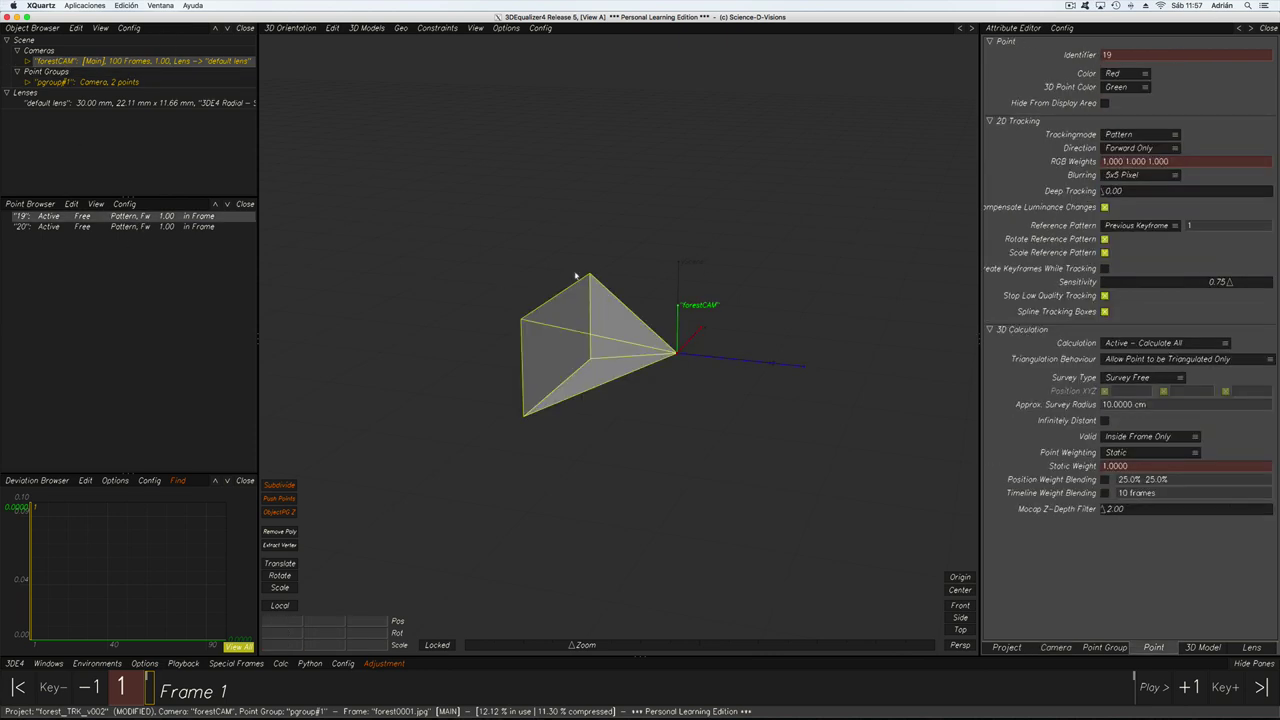
{"action": "left_click", "coordinate": [72, 216]}
{"action": "scroll", "coordinate": [737, 340], "scroll_direction": "down", "scroll_amount": 5}
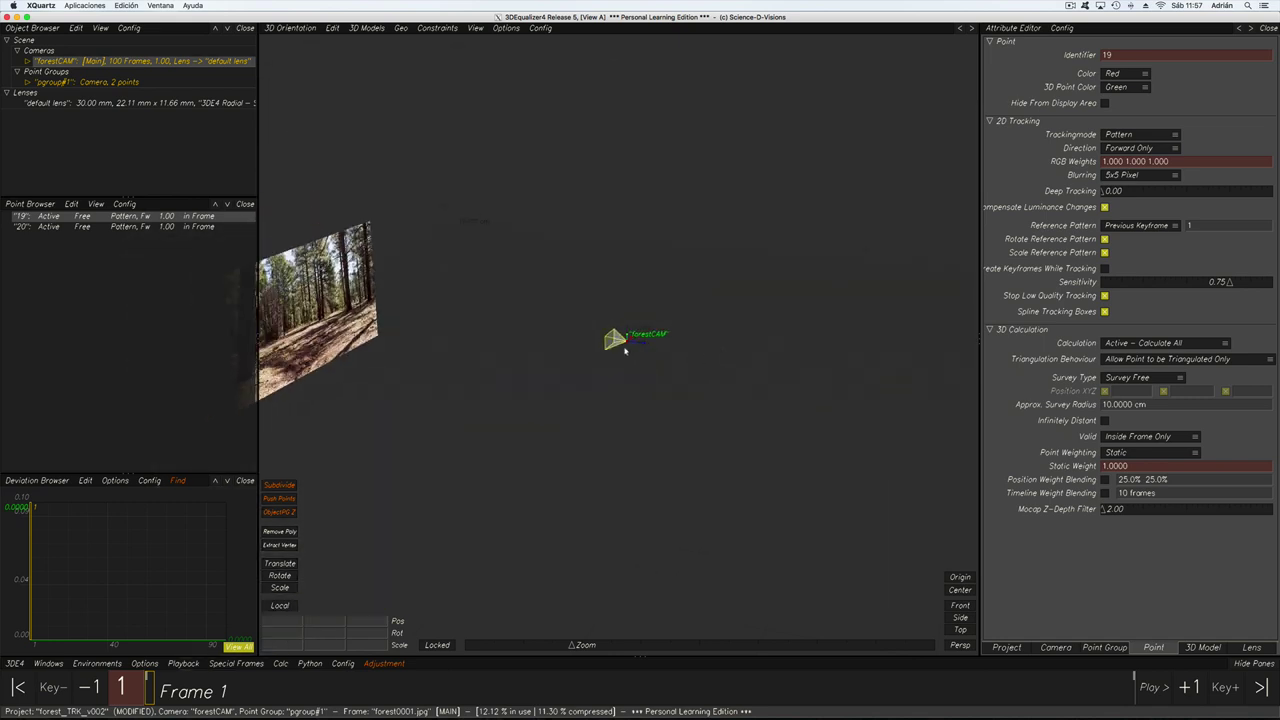
{"action": "key", "text": "F2"}
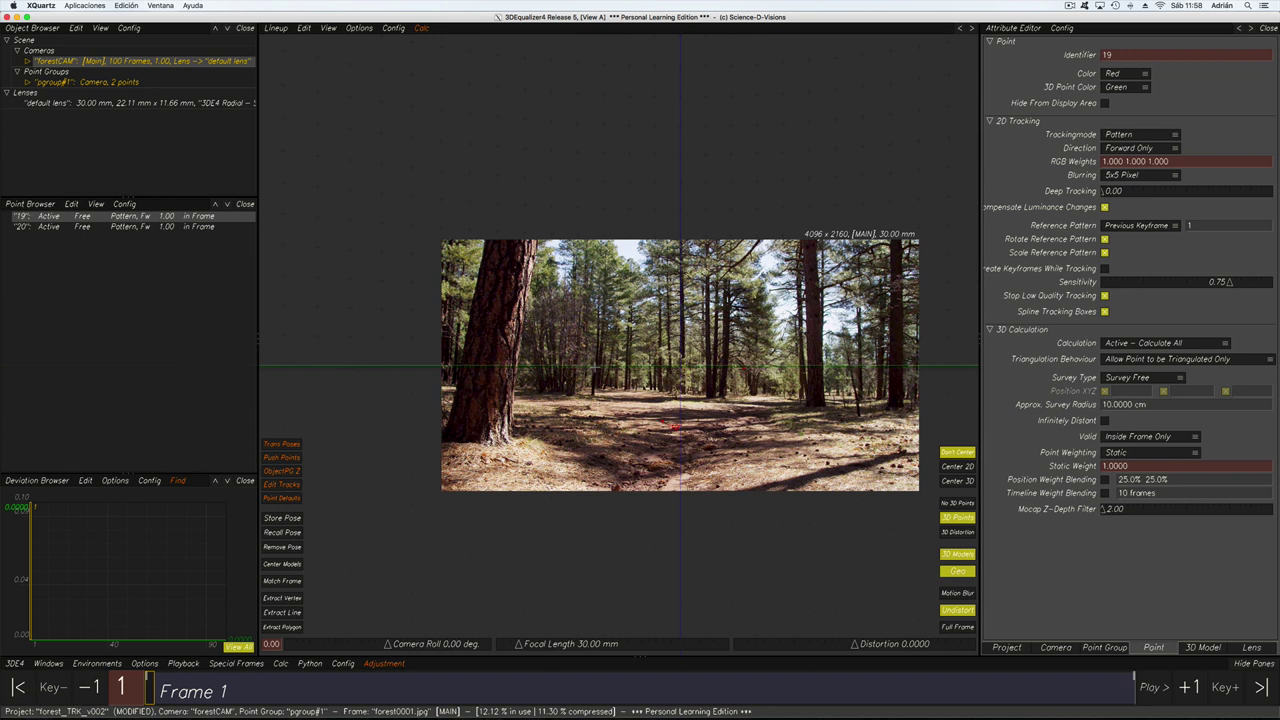
{"action": "left_click", "coordinate": [14, 663]}
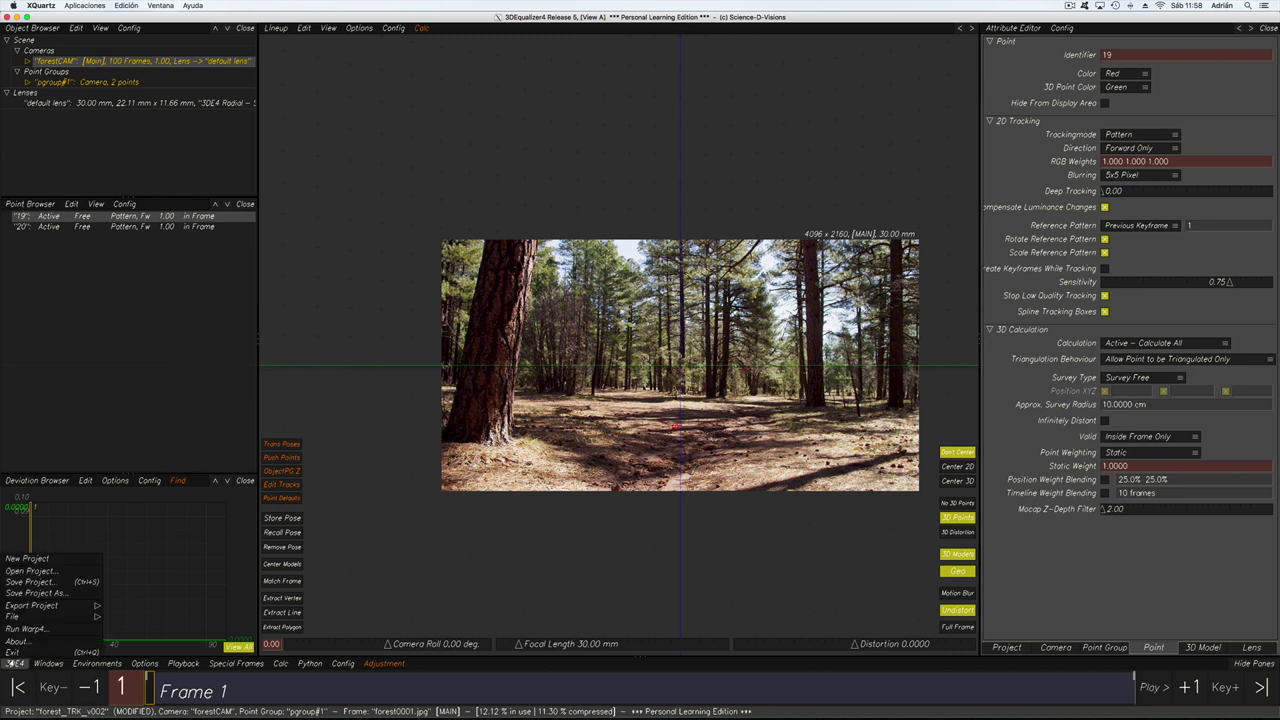
{"action": "left_click", "coordinate": [13, 664]}
{"action": "left_click", "coordinate": [14, 664]}
{"action": "left_click", "coordinate": [14, 664]}
Step: Delete tracking points 19 and 20, keeping the selected camera
{"action": "left_click", "coordinate": [175, 227], "text": "shift"}
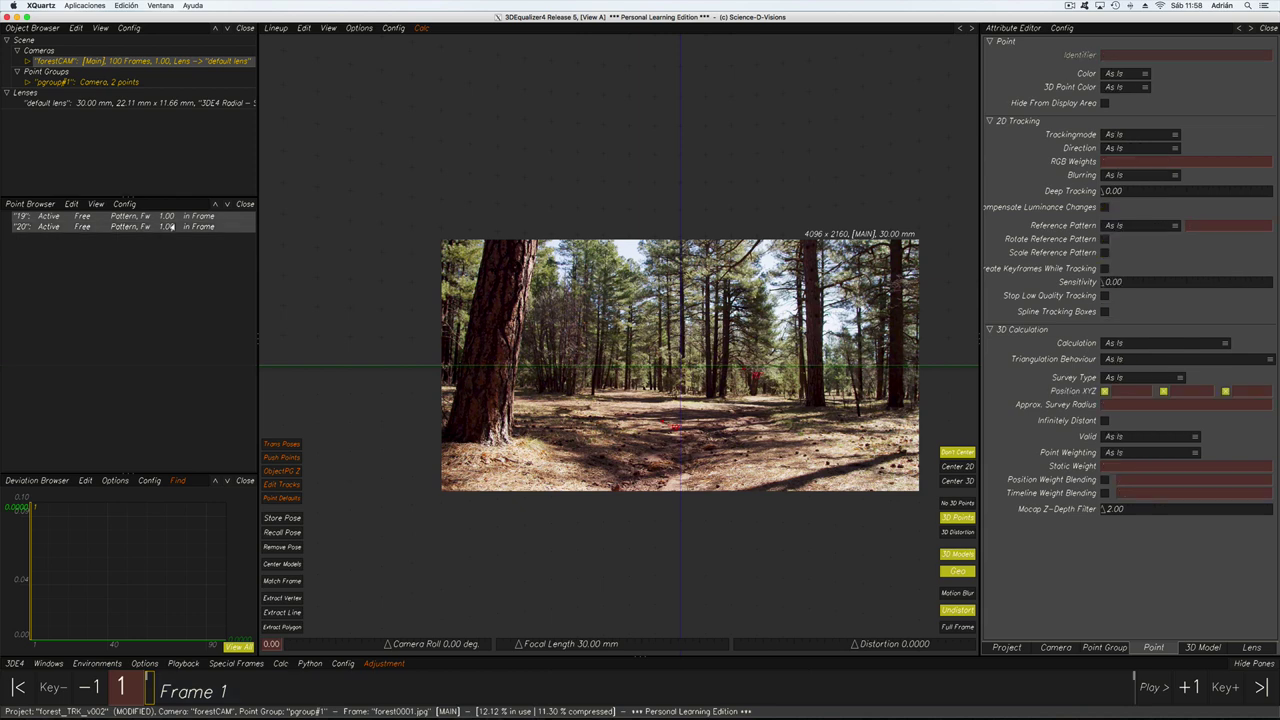
{"action": "key", "text": "Delete"}
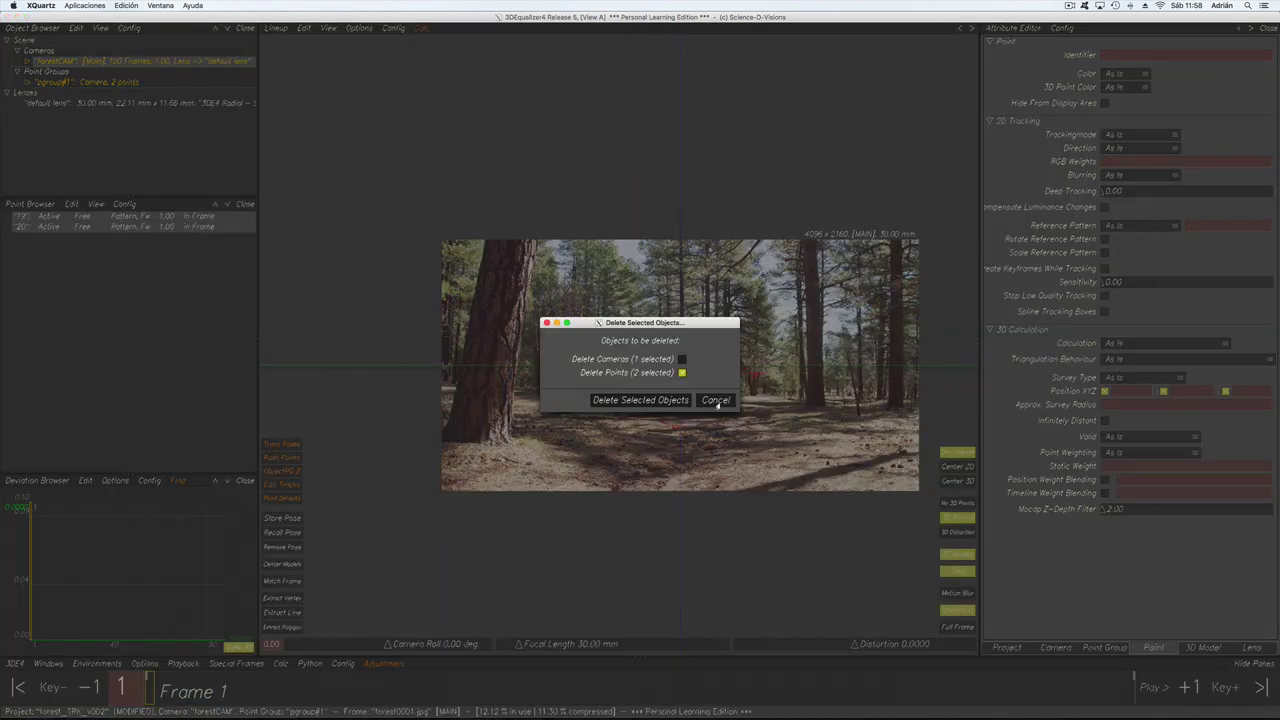
{"action": "left_click", "coordinate": [673, 400]}
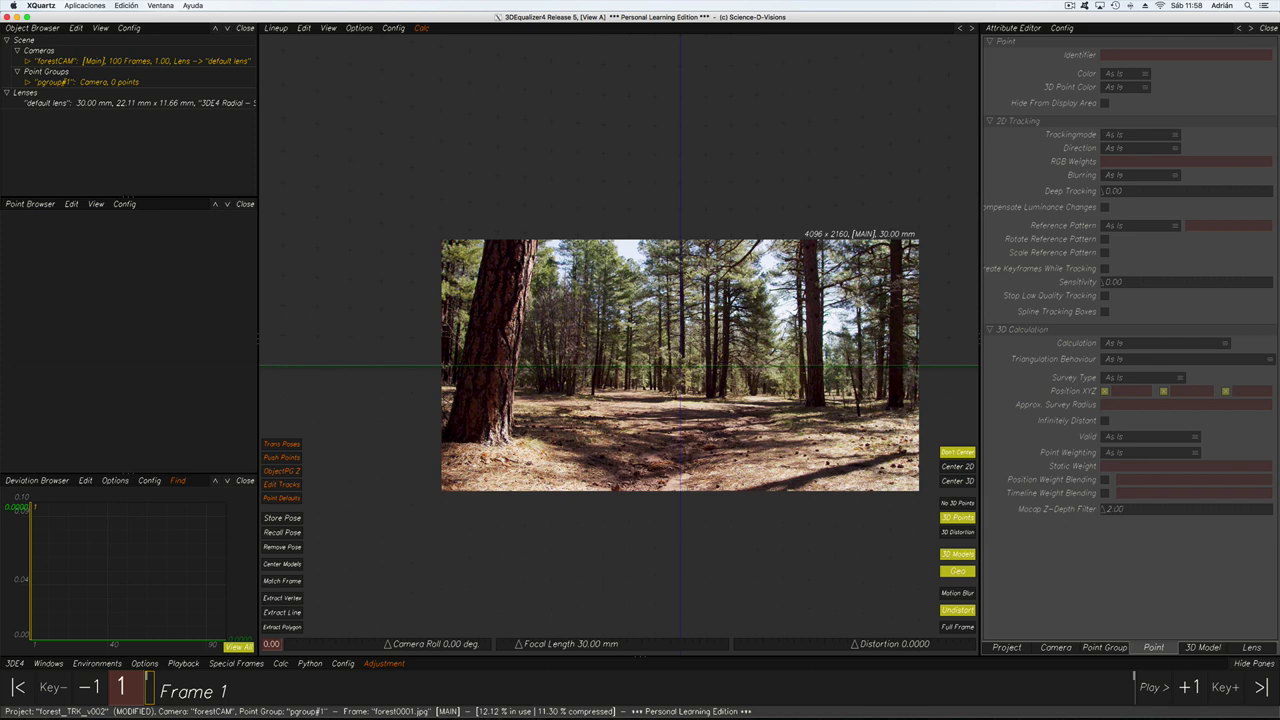
Step: Return to Manual Tracking and examine the ground and trees in frame 1 up close
{"action": "key", "text": "F1"}
{"action": "scroll", "coordinate": [636, 448], "scroll_direction": "up", "scroll_amount": 3}
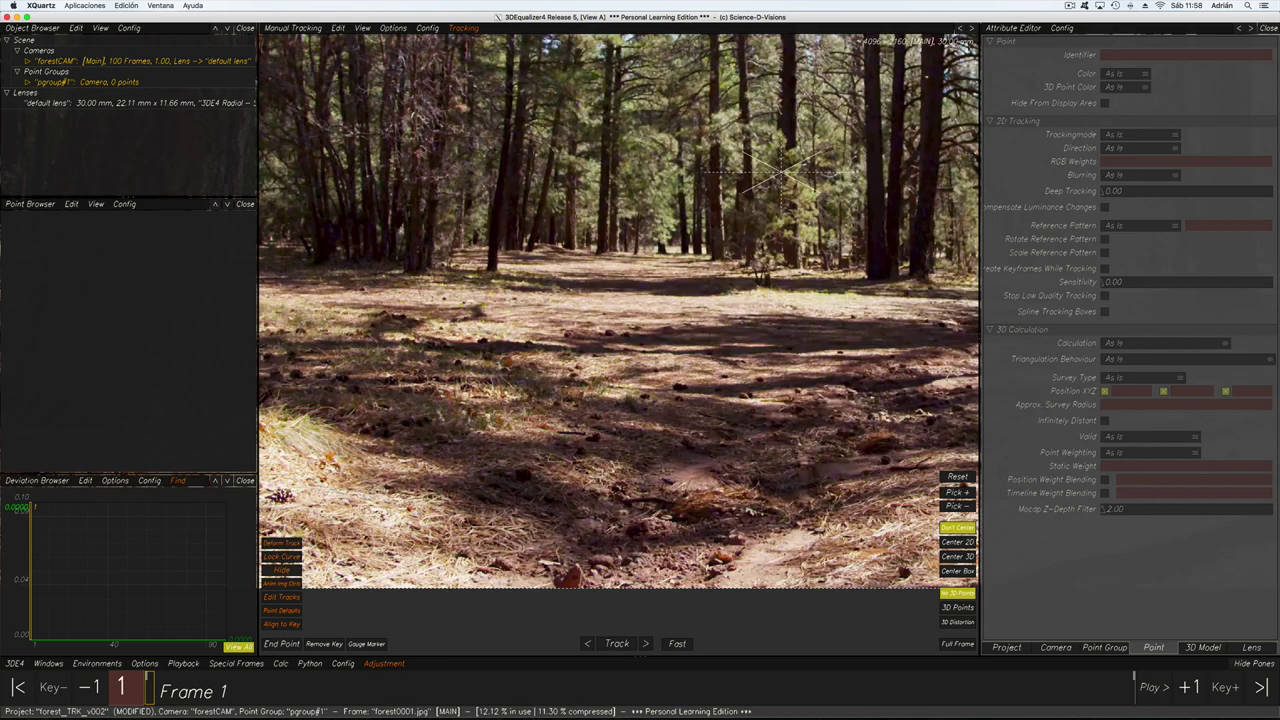
{"action": "scroll", "coordinate": [602, 474], "scroll_direction": "up", "scroll_amount": 3}
{"action": "scroll", "coordinate": [740, 428], "scroll_direction": "down", "scroll_amount": 5}
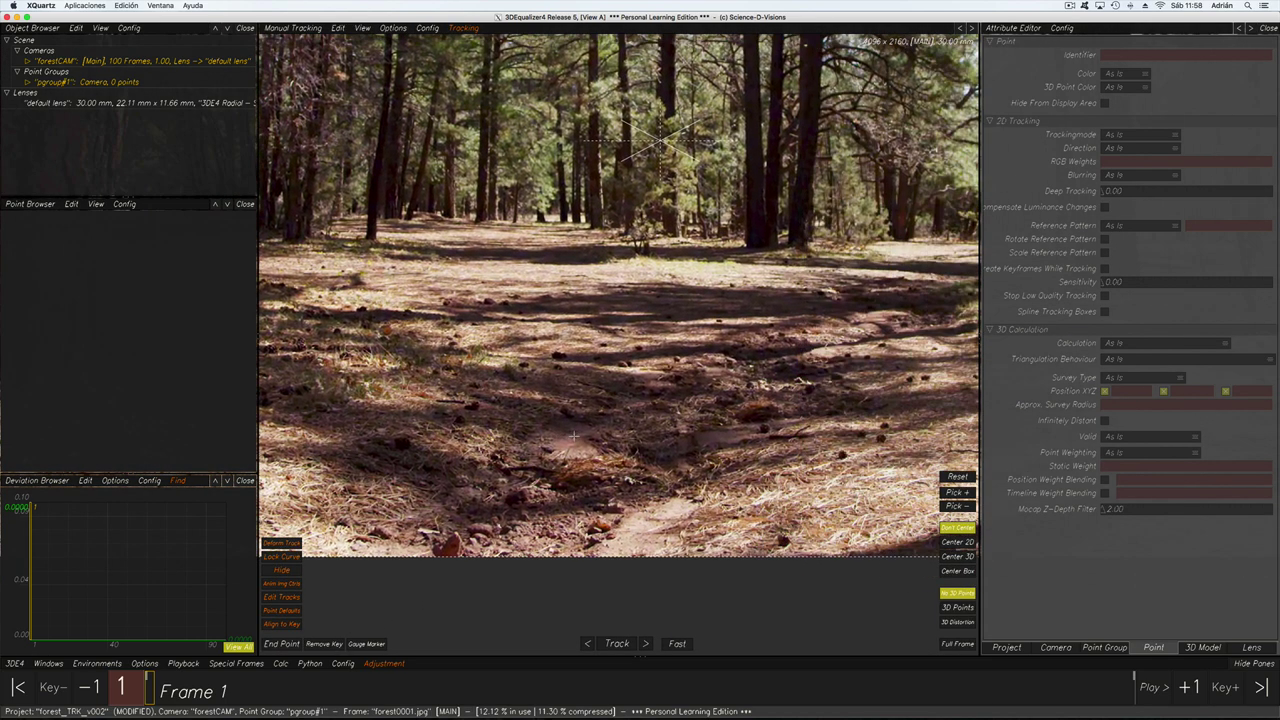
{"action": "scroll", "coordinate": [700, 452], "scroll_direction": "up", "scroll_amount": 1}
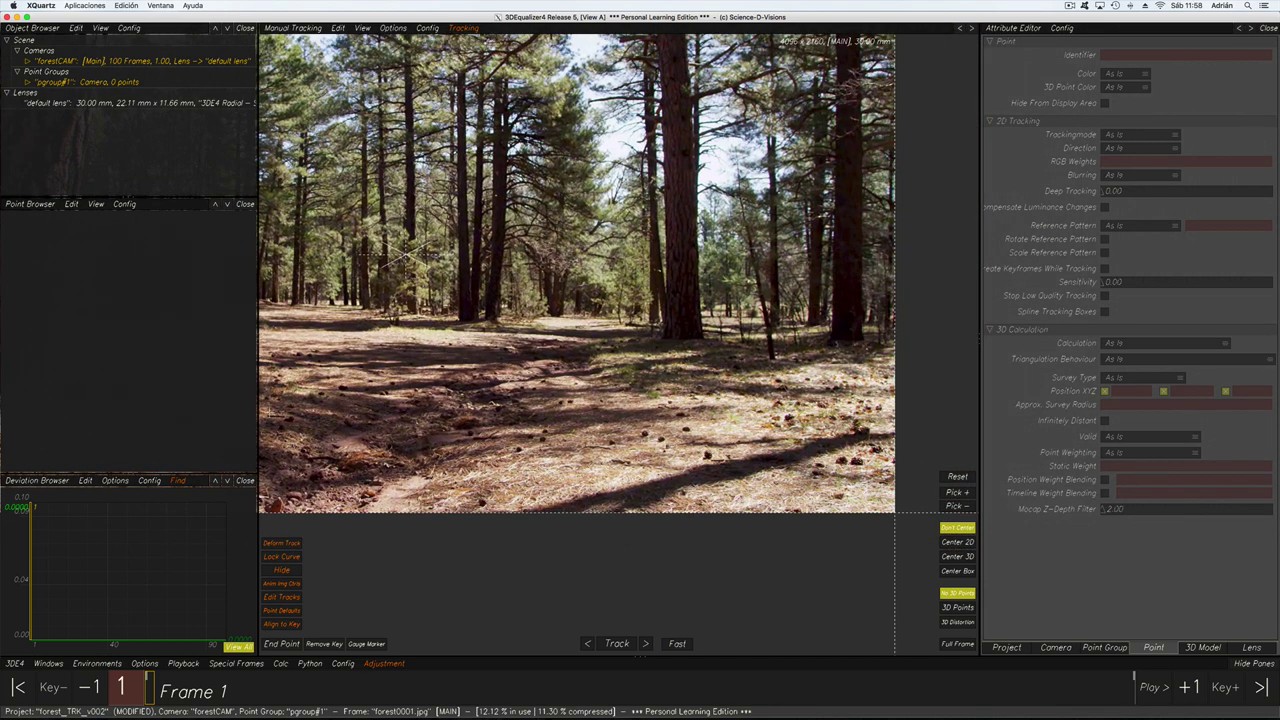
Step: Set the widget size to +4 in the preferences, review the defaults and image cache settings, and close them
{"action": "left_click", "coordinate": [55, 665]}
{"action": "left_click", "coordinate": [145, 665]}
{"action": "left_click", "coordinate": [156, 606]}
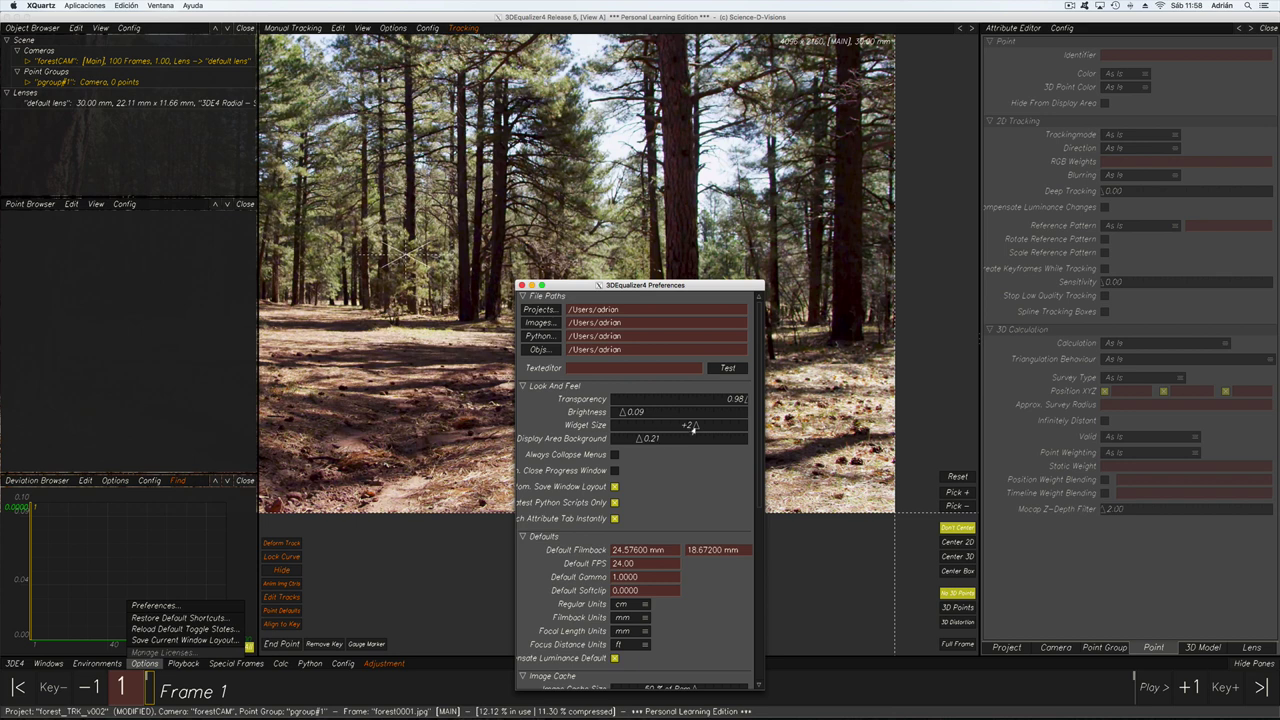
{"action": "left_click_drag", "start_coordinate": [693, 428], "coordinate": [621, 429]}
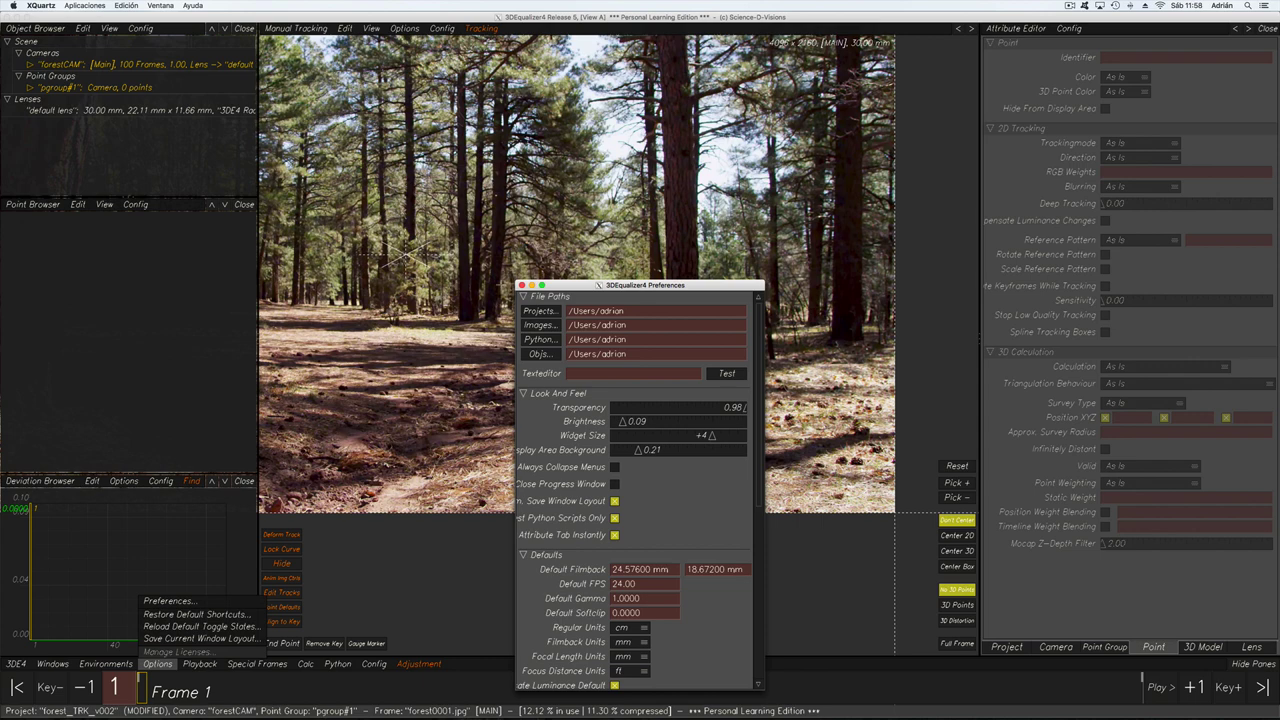
{"action": "scroll", "coordinate": [577, 452], "scroll_direction": "down", "scroll_amount": 5}
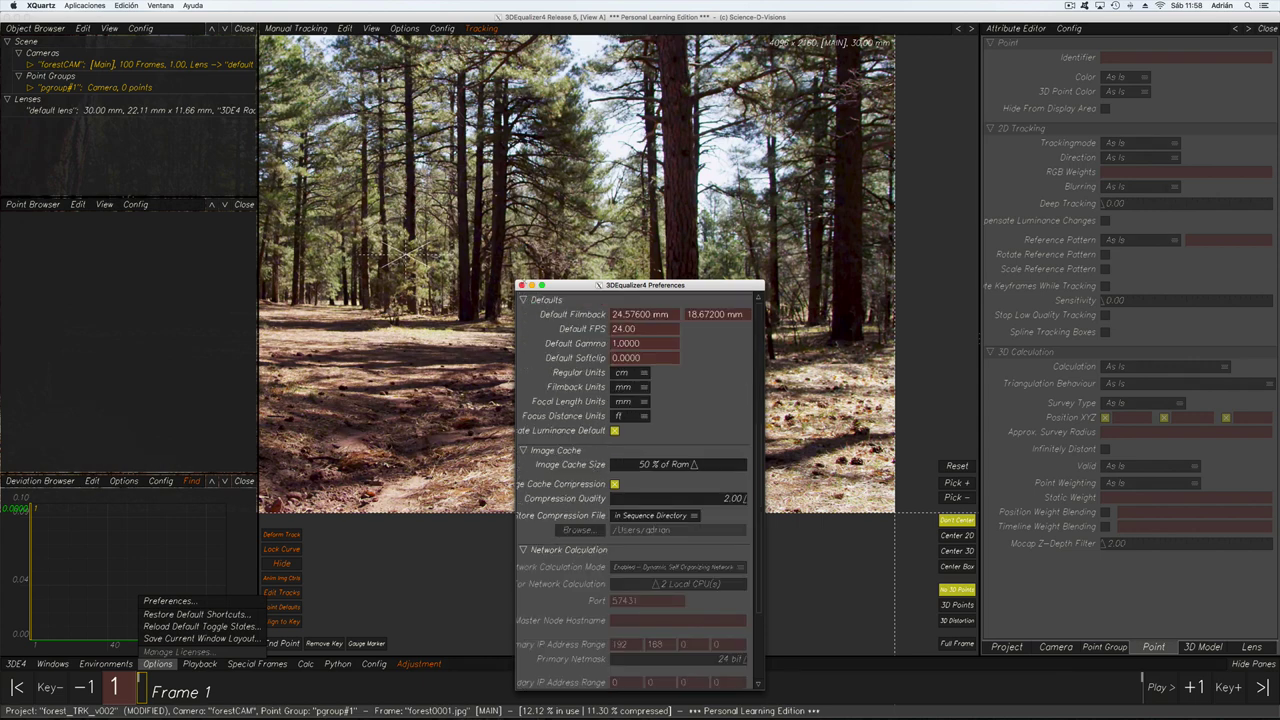
{"action": "left_click", "coordinate": [521, 285]}
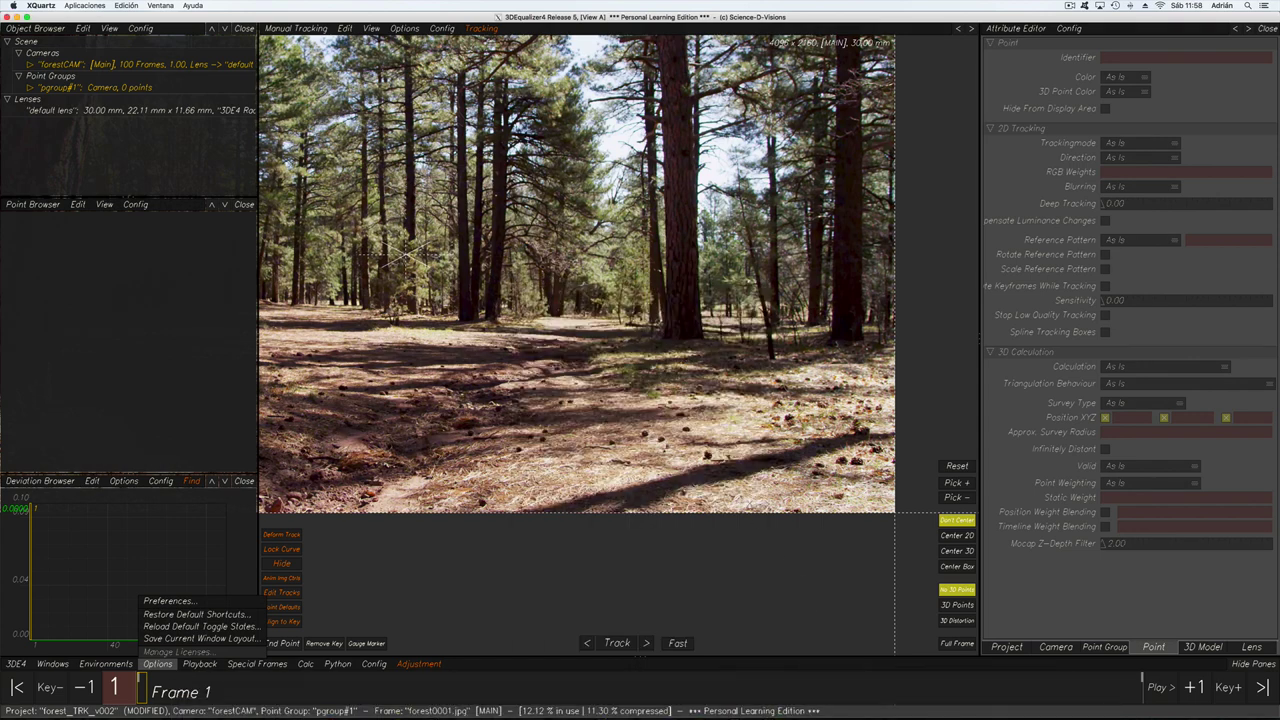
Step: Open the Image Controls in a separate window over the forest ground view, look them over, and close them
{"action": "scroll", "coordinate": [705, 450], "scroll_direction": "up", "scroll_amount": 3}
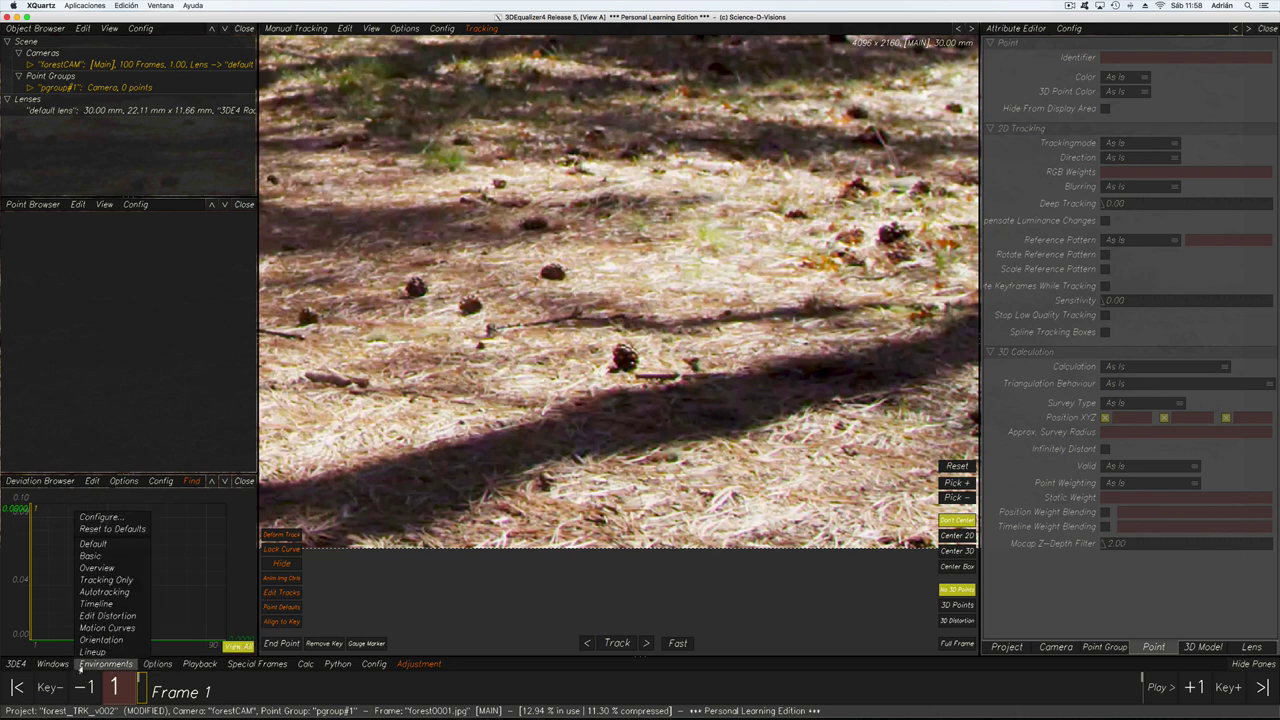
{"action": "mouse_move", "coordinate": [53, 664]}
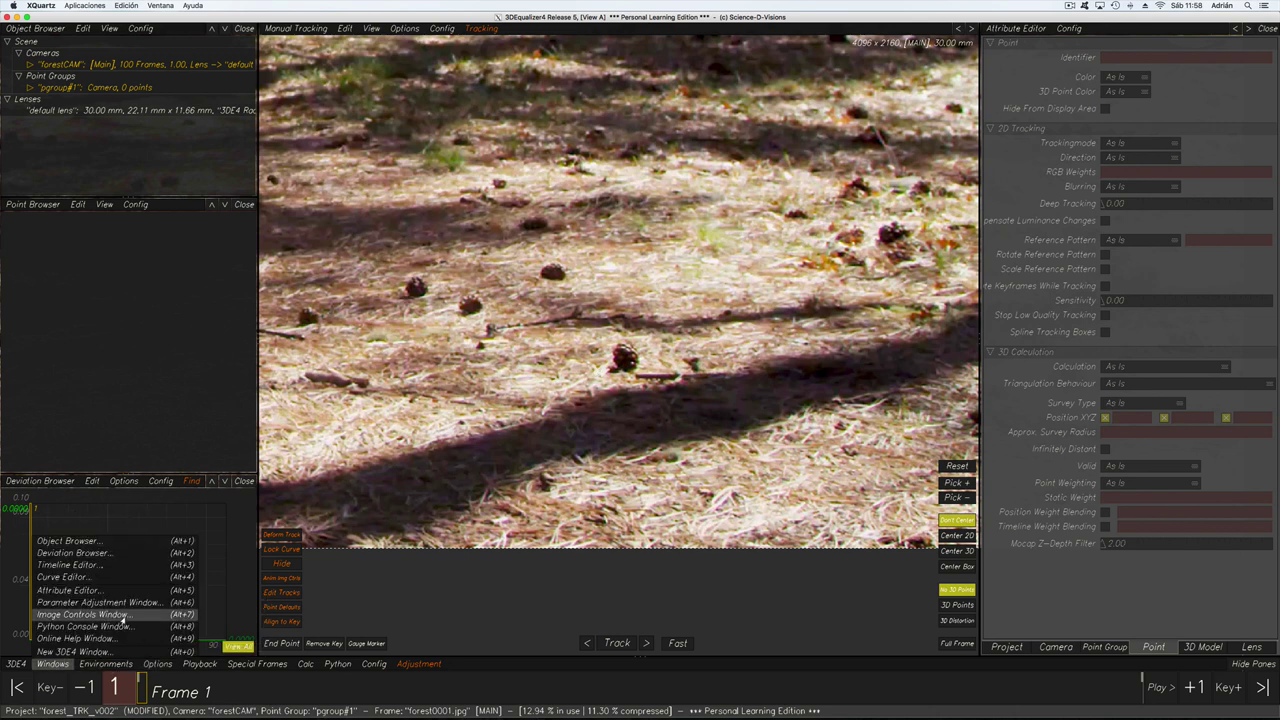
{"action": "left_click", "coordinate": [120, 614]}
{"action": "left_click_drag", "start_coordinate": [650, 254], "coordinate": [1207, 112]}
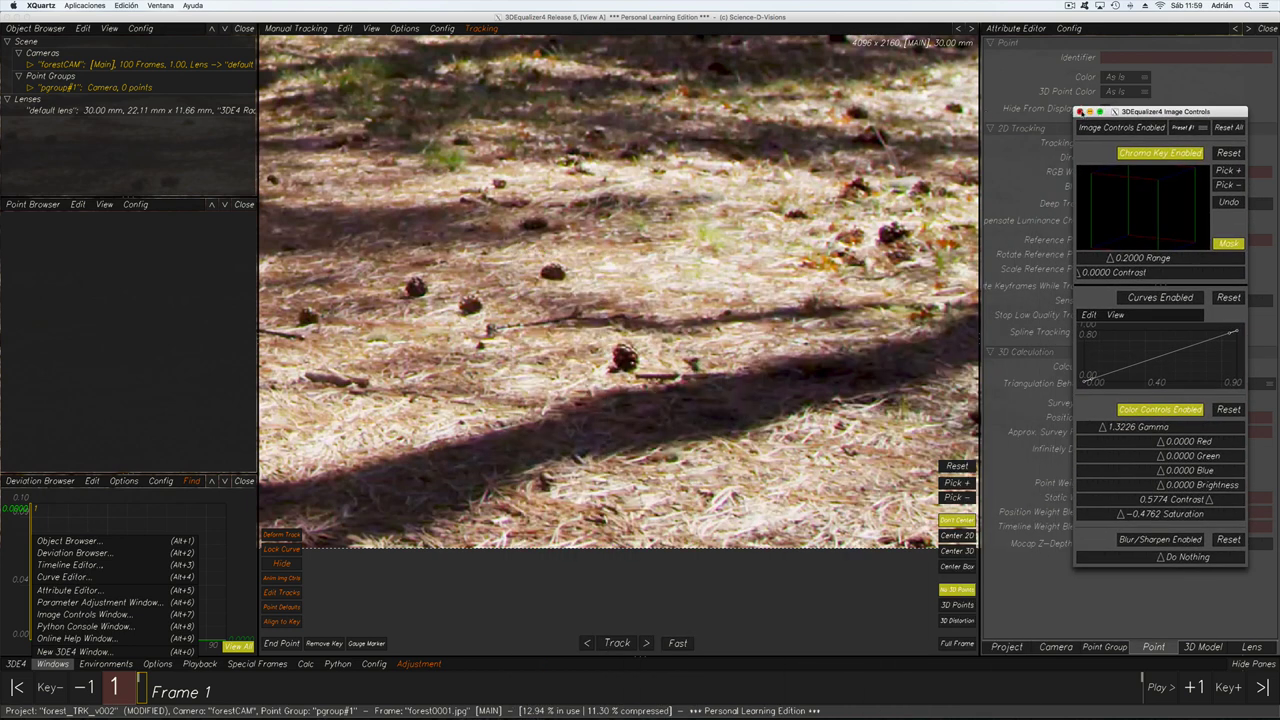
{"action": "left_click", "coordinate": [1080, 112]}
Step: Try the Image Controls as a horizontal pane above the Manual Tracking view and remove that pane
{"action": "left_click", "coordinate": [1070, 29]}
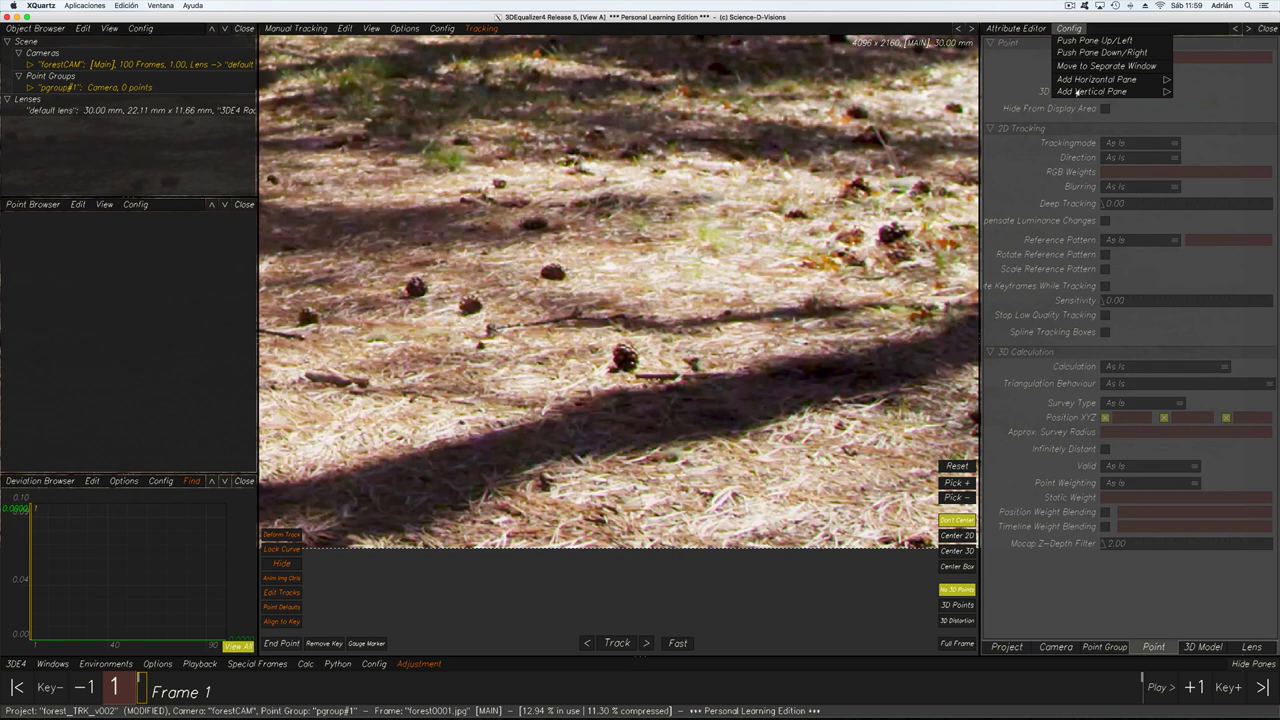
{"action": "mouse_move", "coordinate": [1080, 80]}
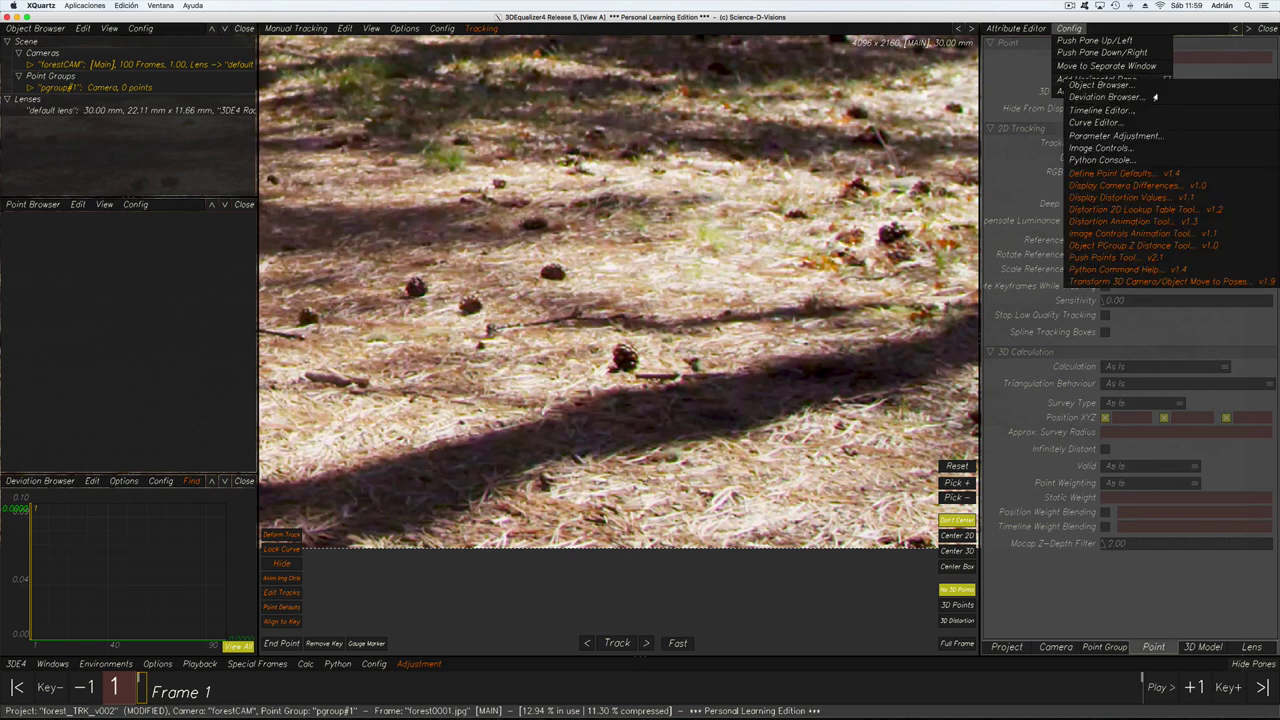
{"action": "left_click", "coordinate": [1092, 234]}
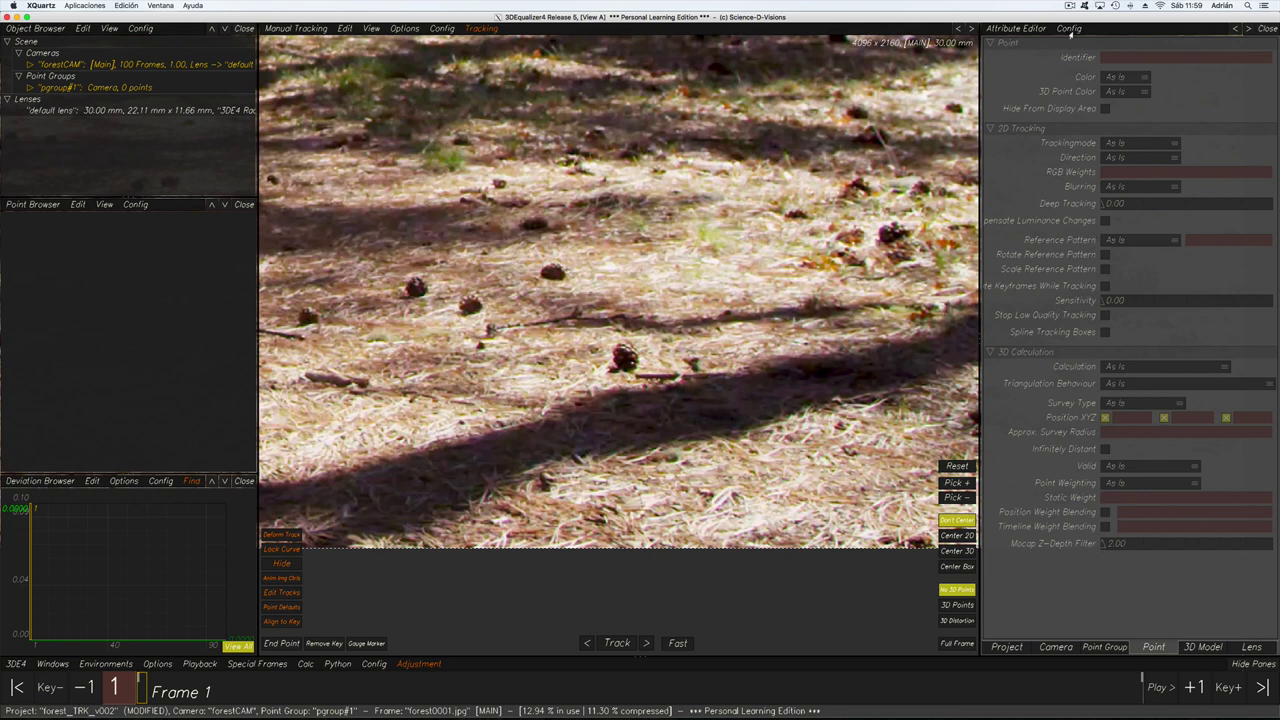
{"action": "left_click", "coordinate": [1071, 29]}
{"action": "left_click", "coordinate": [1073, 29]}
{"action": "left_click", "coordinate": [441, 28]}
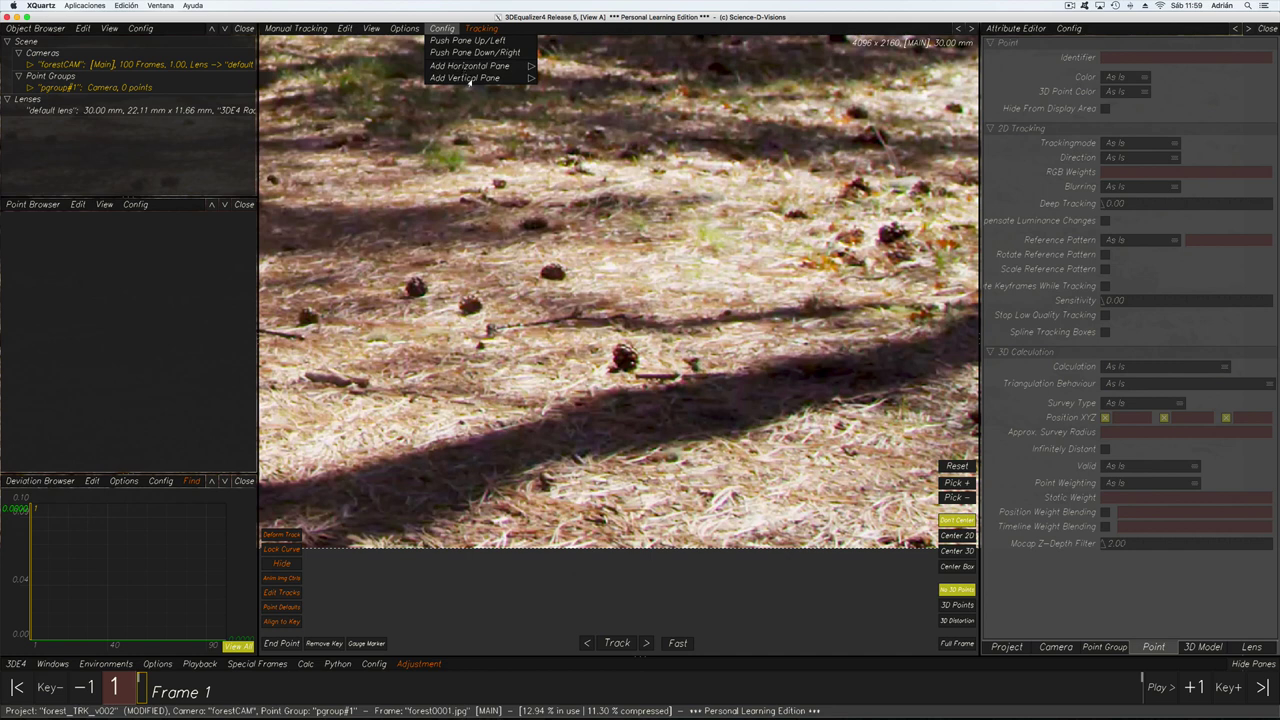
{"action": "mouse_move", "coordinate": [475, 66]}
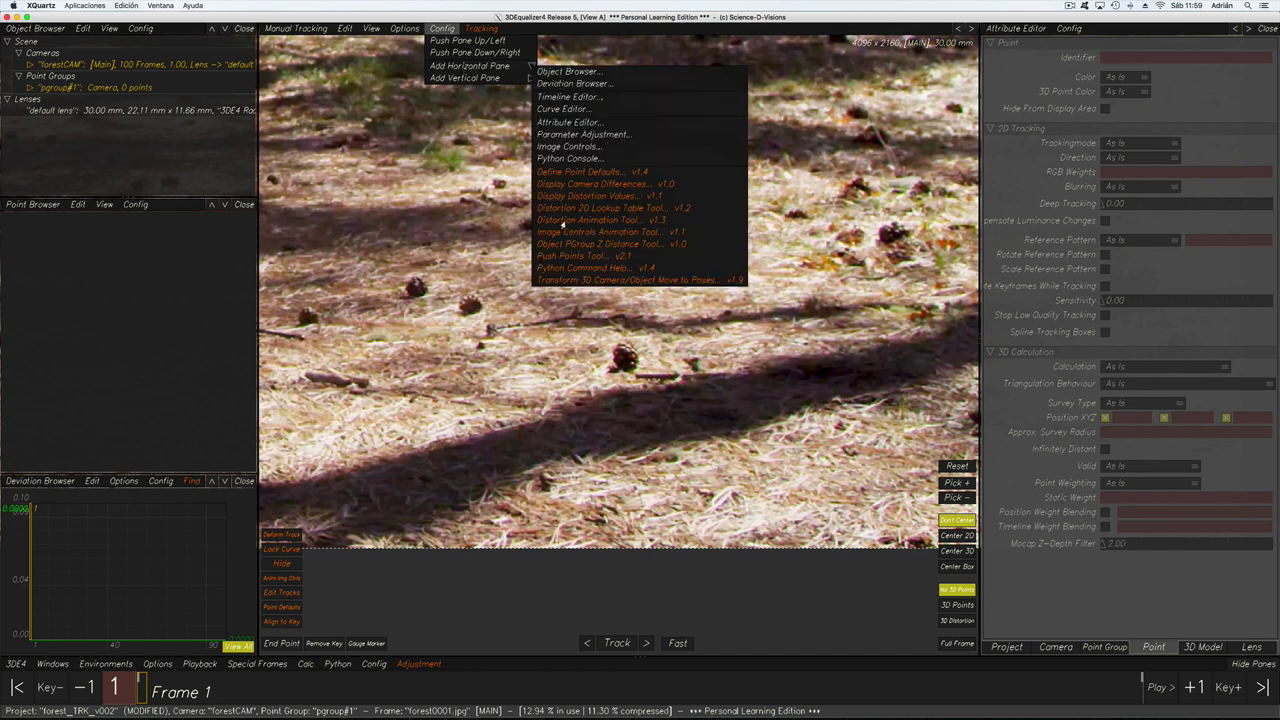
{"action": "left_click", "coordinate": [568, 146]}
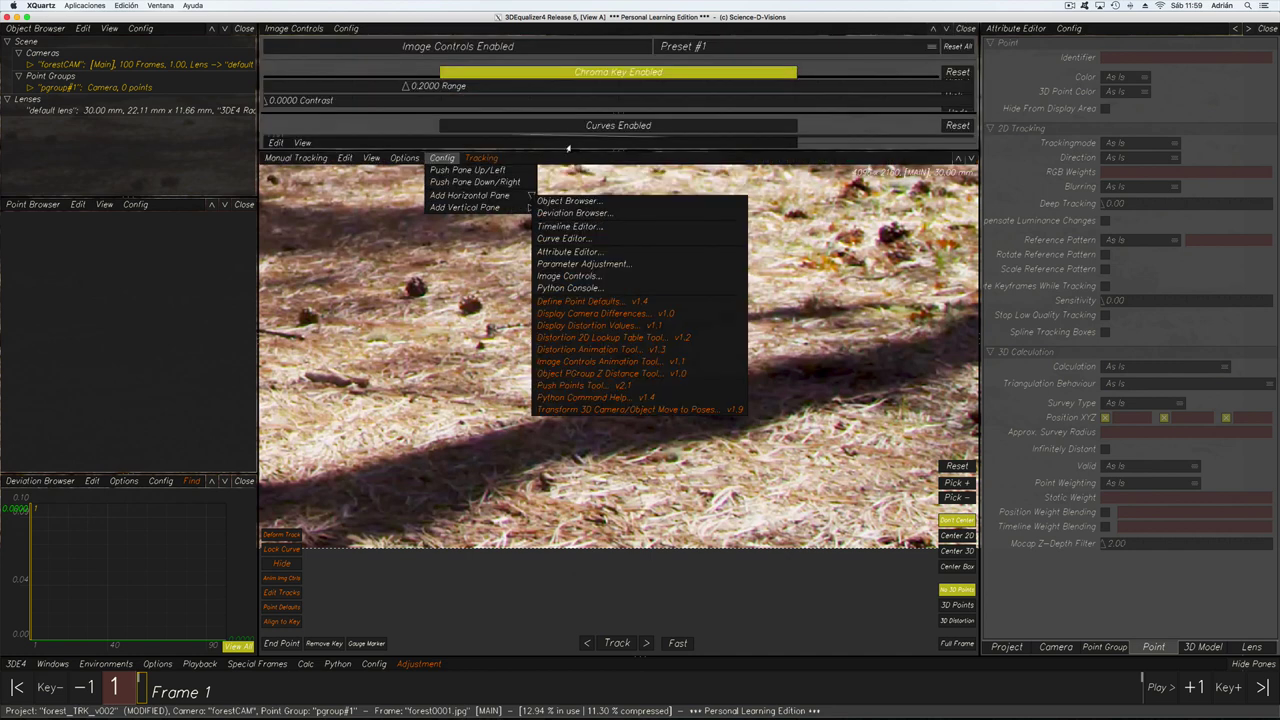
{"action": "left_click", "coordinate": [966, 28]}
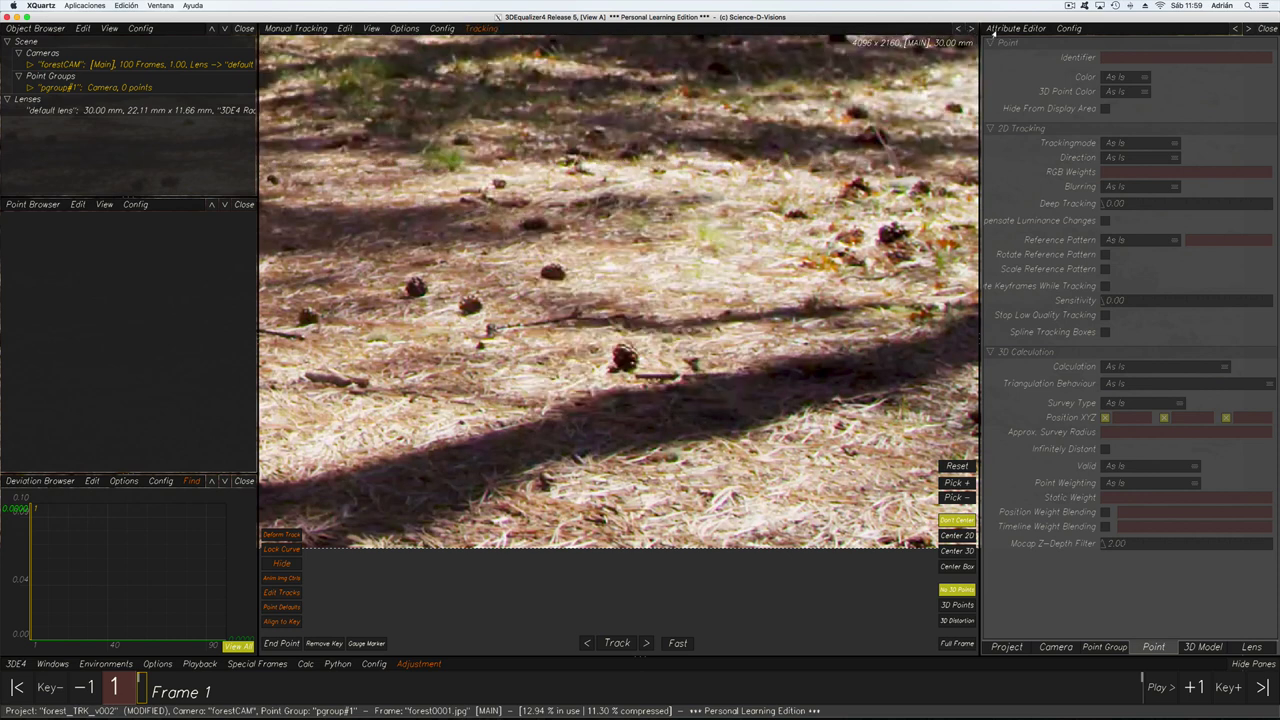
Step: Add the Image Controls as a horizontal pane above the Attribute Editor and enlarge it to expose the color controls
{"action": "left_click", "coordinate": [1070, 28]}
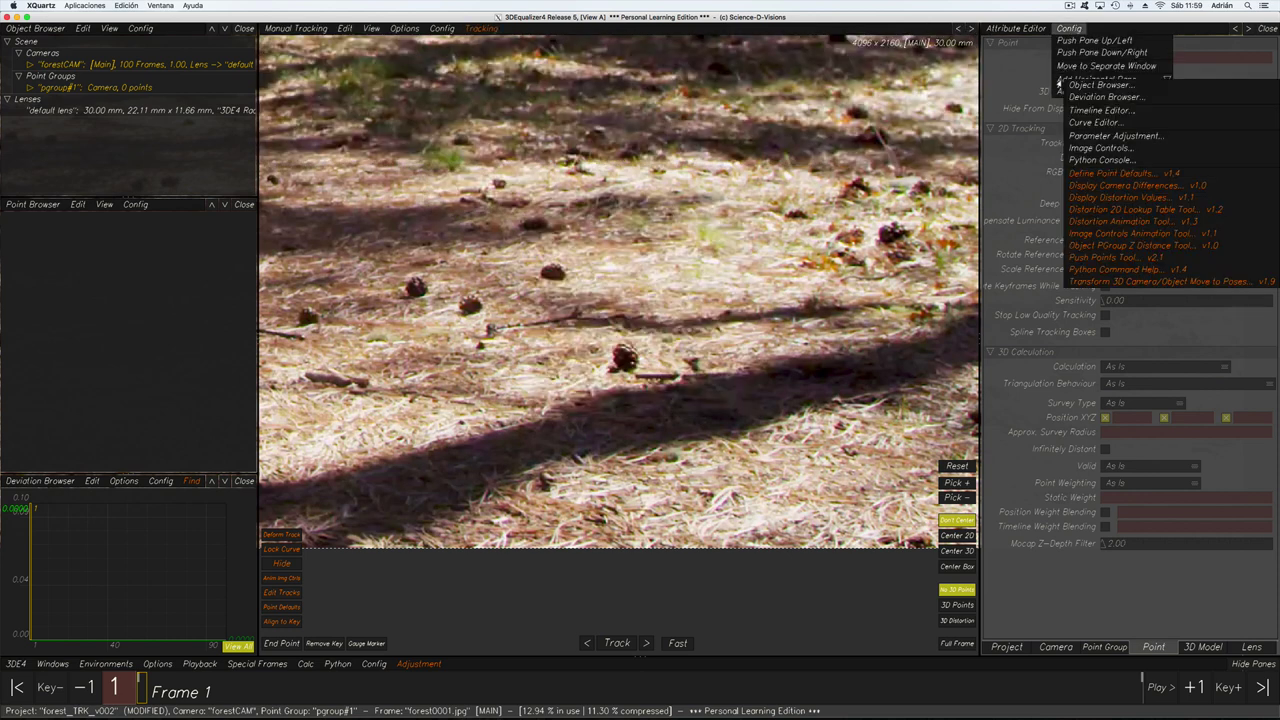
{"action": "mouse_move", "coordinate": [1097, 81]}
{"action": "left_click", "coordinate": [1090, 148]}
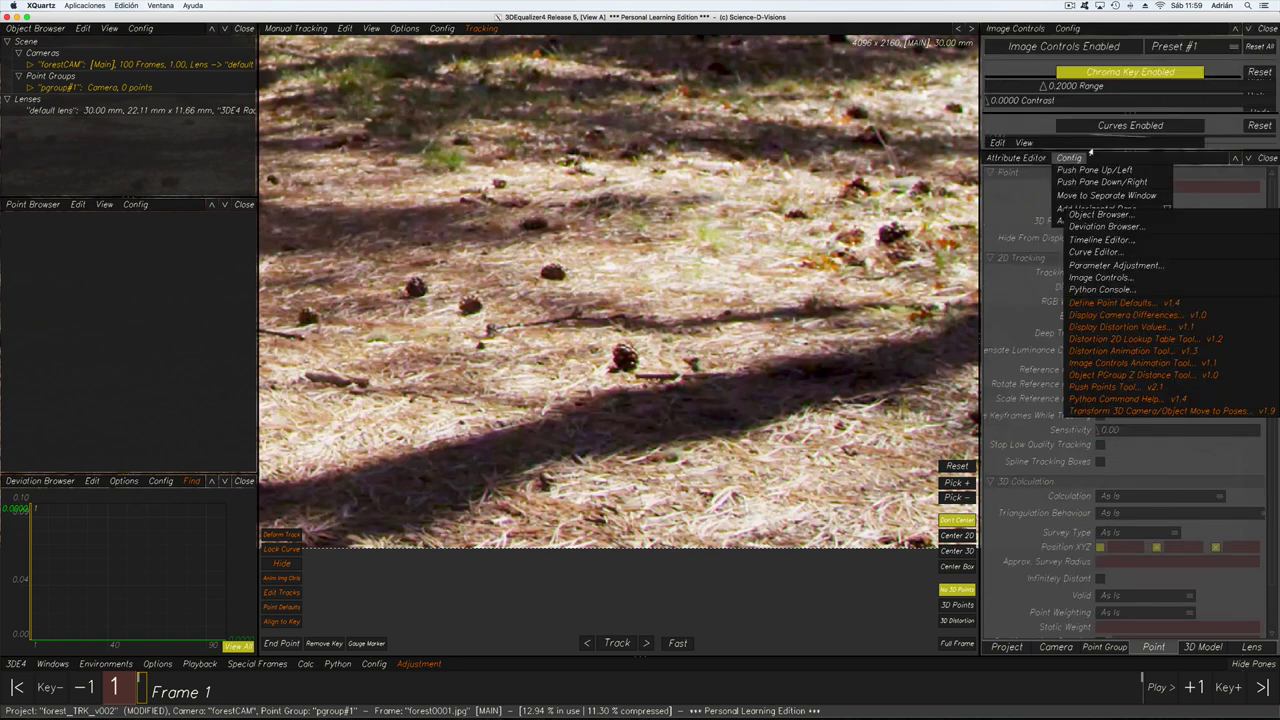
{"action": "left_click_drag", "start_coordinate": [1127, 150], "coordinate": [1142, 320]}
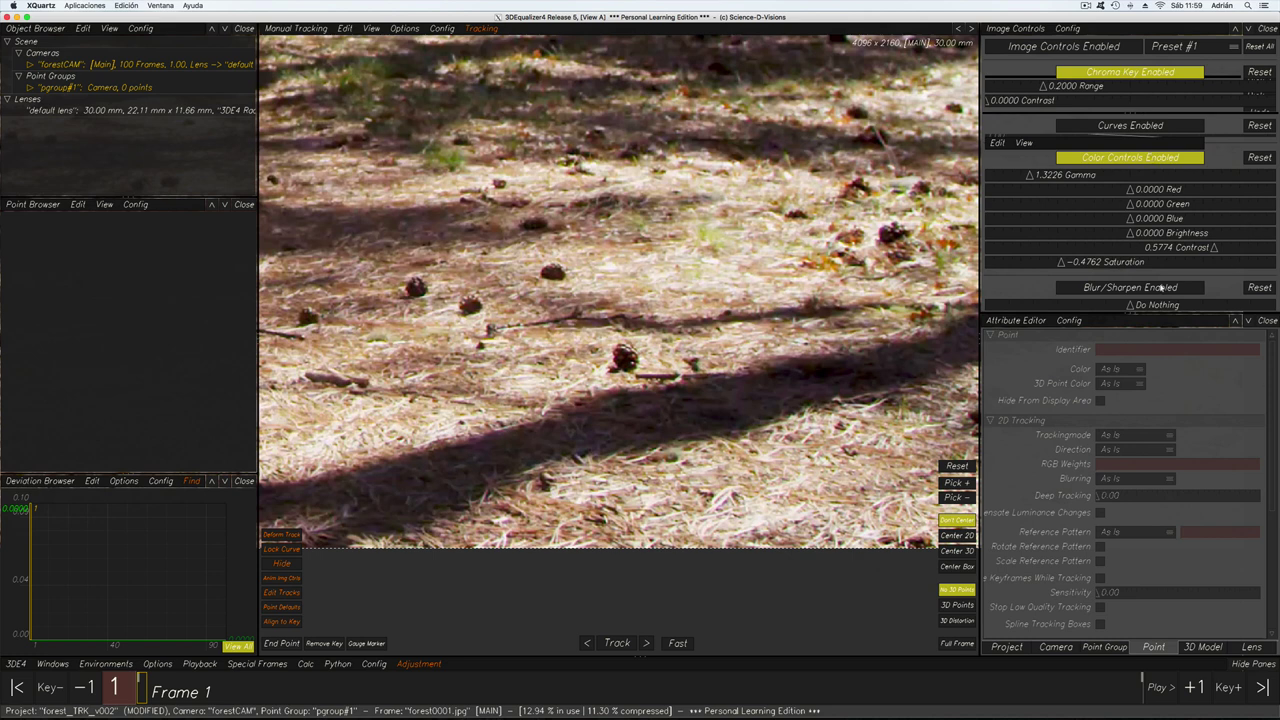
{"action": "mouse_move", "coordinate": [1128, 316]}
{"action": "left_mouse_down"}
{"action": "mouse_move", "coordinate": [1127, 426]}
{"action": "mouse_move", "coordinate": [1136, 300]}
{"action": "left_mouse_up"}
{"action": "left_click_drag", "start_coordinate": [1137, 350], "coordinate": [1153, 287]}
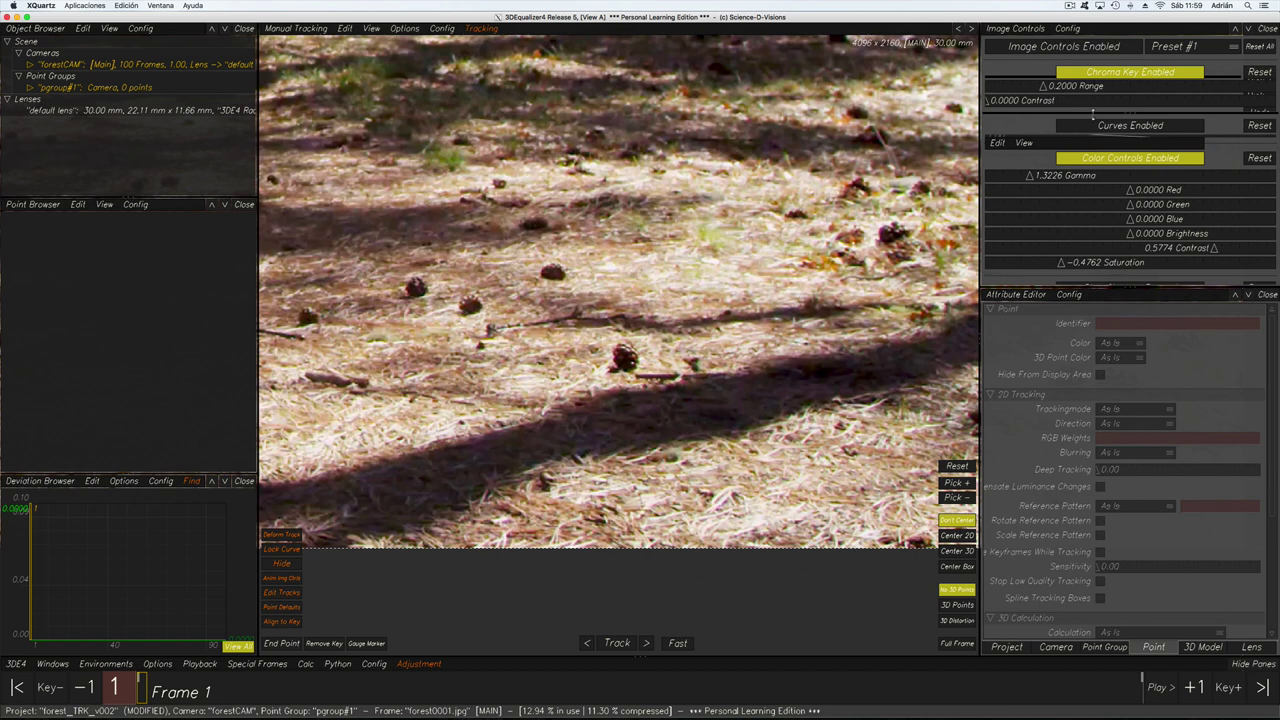
Step: Enable the image controls and switch the chroma key off and back on to compare the footage
{"action": "left_click", "coordinate": [1052, 48]}
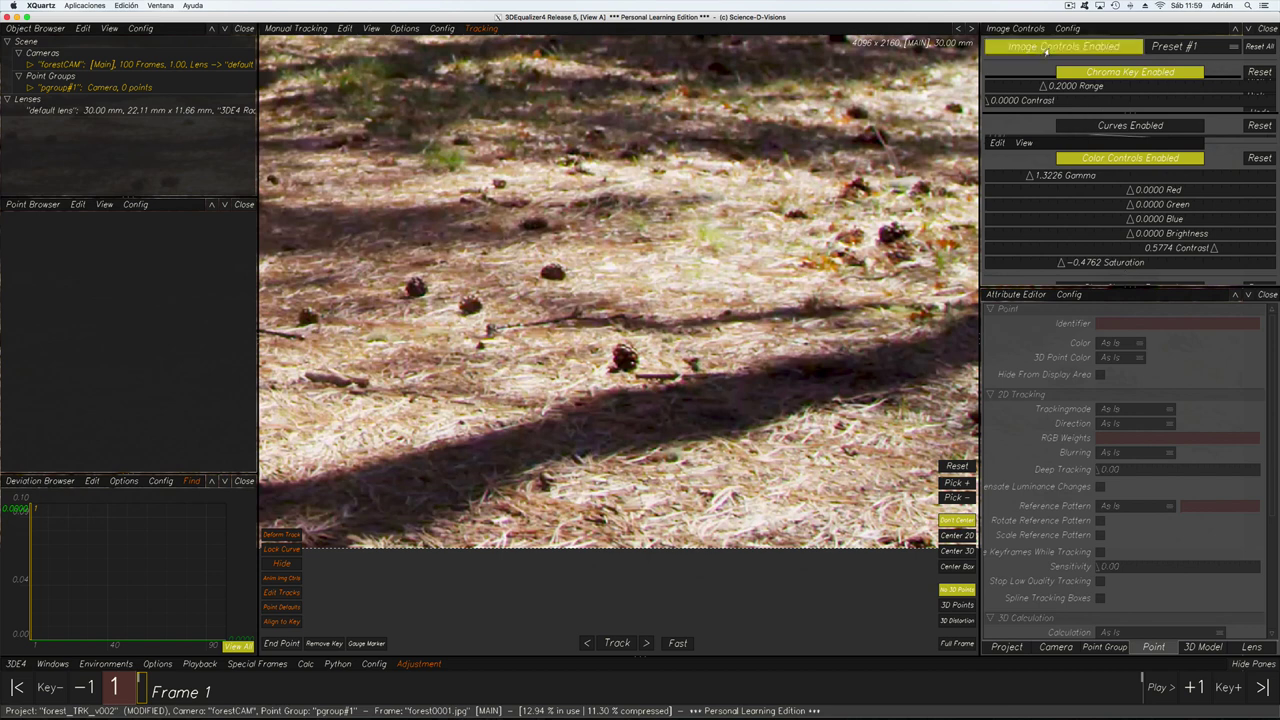
{"action": "left_click", "coordinate": [1131, 72]}
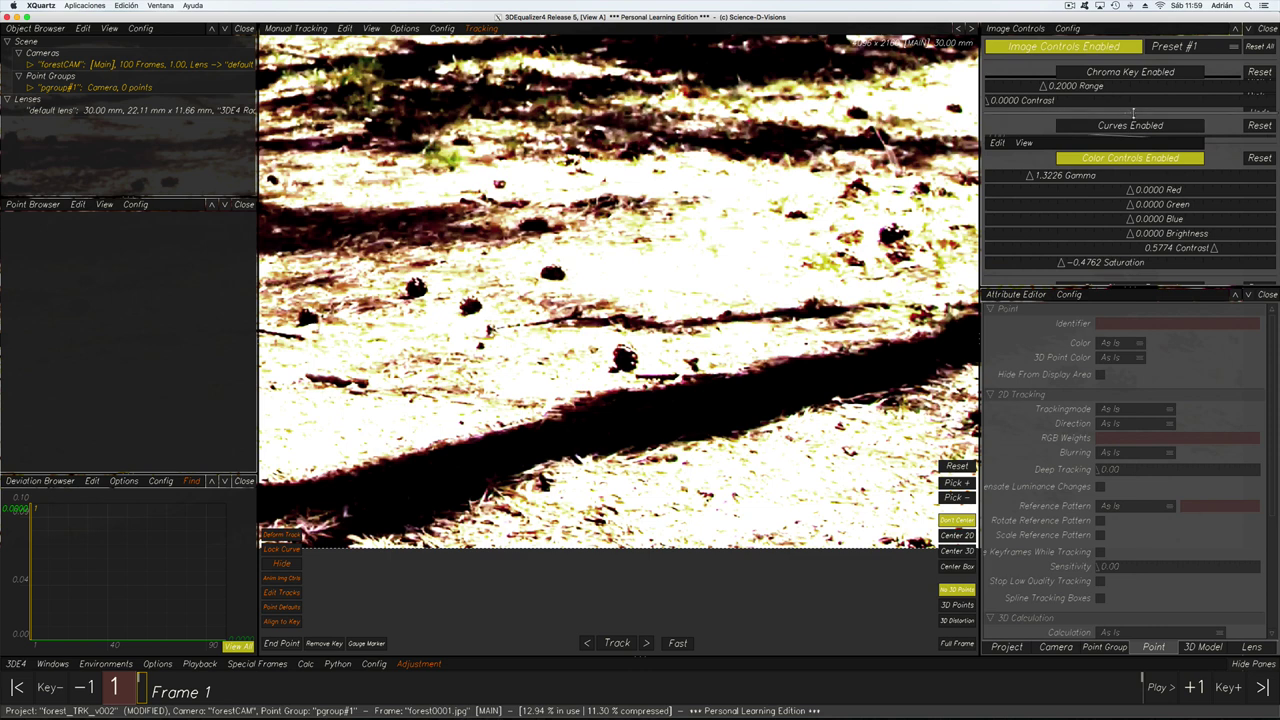
{"action": "left_click", "coordinate": [1128, 72]}
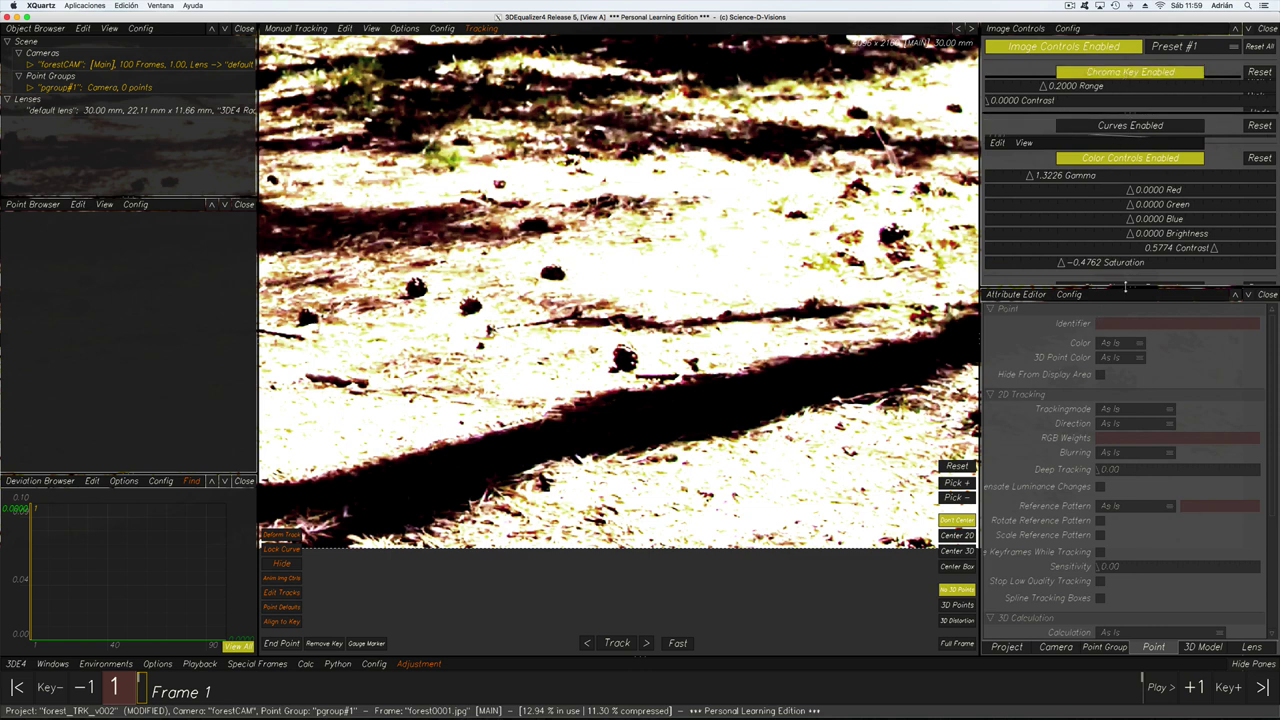
Step: Sample the pine cone above the shadow for the chroma key, try a 0.2478 range, and disable and reset the key
{"action": "left_click_drag", "start_coordinate": [1125, 287], "coordinate": [1125, 476]}
{"action": "left_click", "coordinate": [1258, 89]}
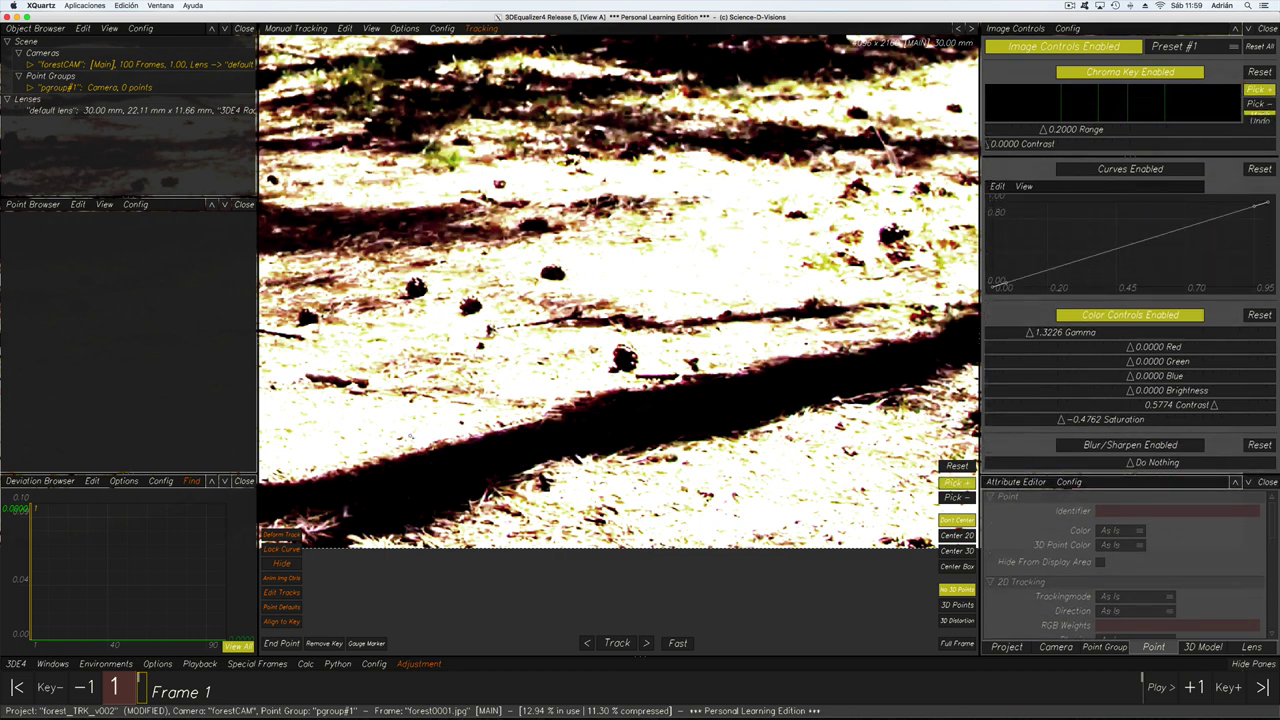
{"action": "left_click", "coordinate": [622, 355]}
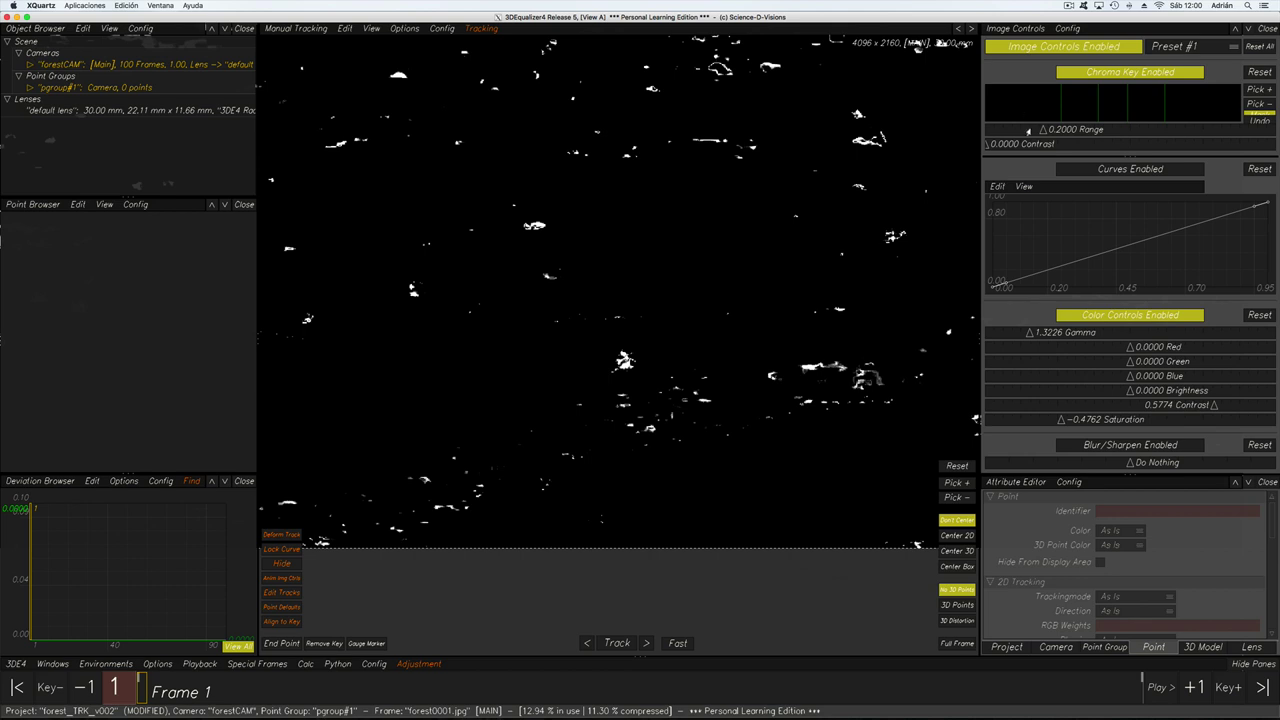
{"action": "left_click_drag", "start_coordinate": [1038, 130], "coordinate": [1058, 130]}
{"action": "left_click", "coordinate": [1116, 76]}
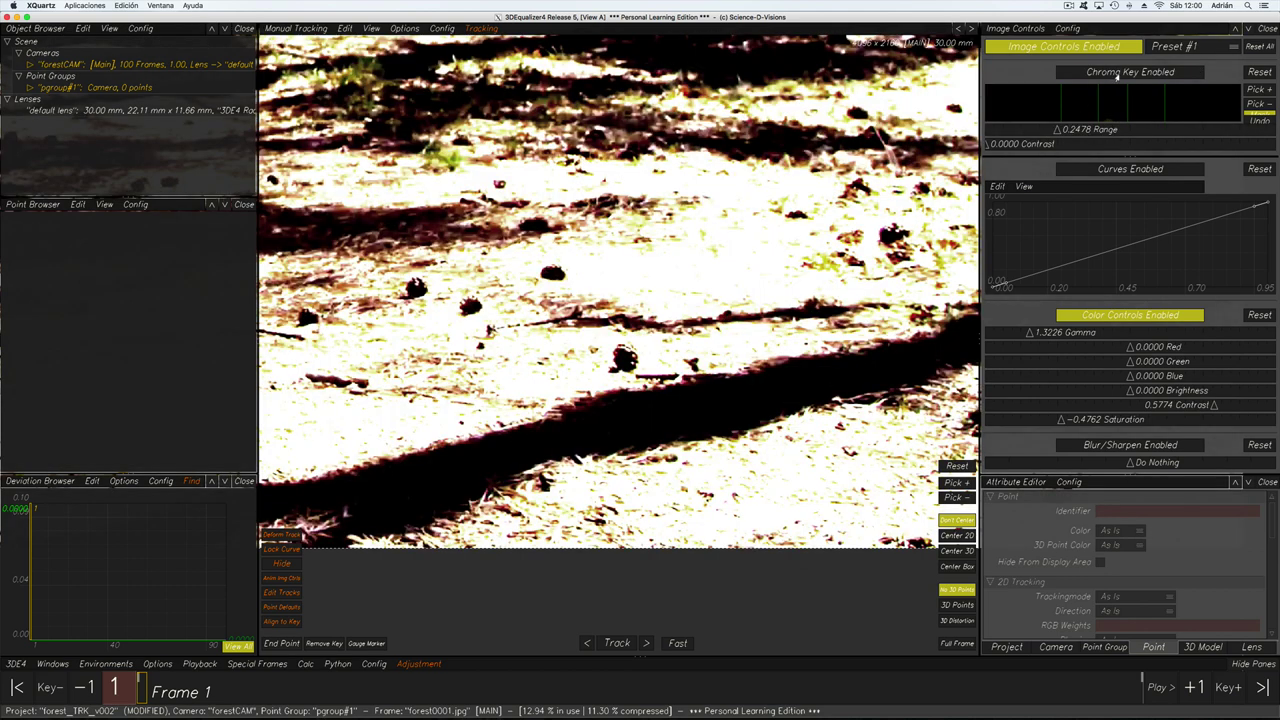
{"action": "left_click", "coordinate": [1259, 72]}
Step: Compare the footage with and without image controls and set the gamma to about 0.7663
{"action": "key", "text": "i"}
{"action": "key", "text": "i"}
{"action": "key", "text": "i"}
{"action": "key", "text": "i"}
{"action": "left_click_drag", "start_coordinate": [1035, 333], "coordinate": [1009, 333]}
{"action": "left_click_drag", "start_coordinate": [271, 683], "coordinate": [150, 687]}
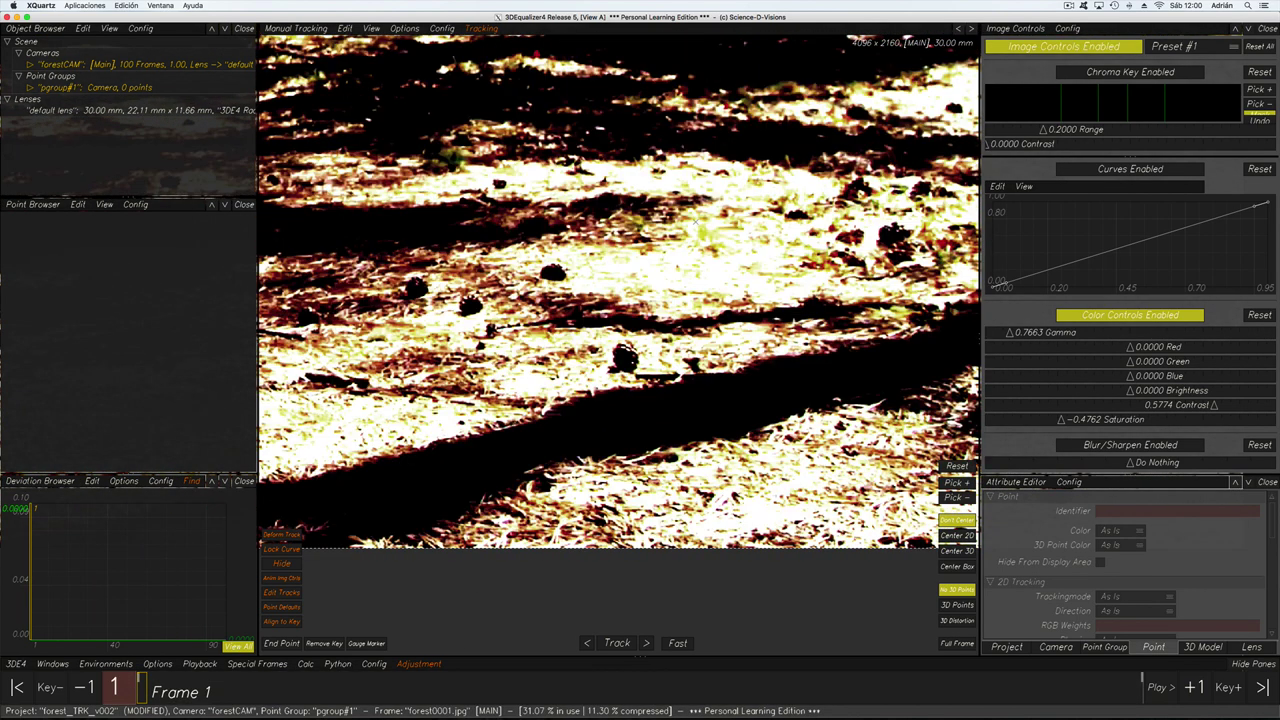
Step: Place a tracking point on the pine cone above the shadow and shrink its pattern box around the cone
{"action": "left_click", "coordinate": [625, 357], "text": "ctrl"}
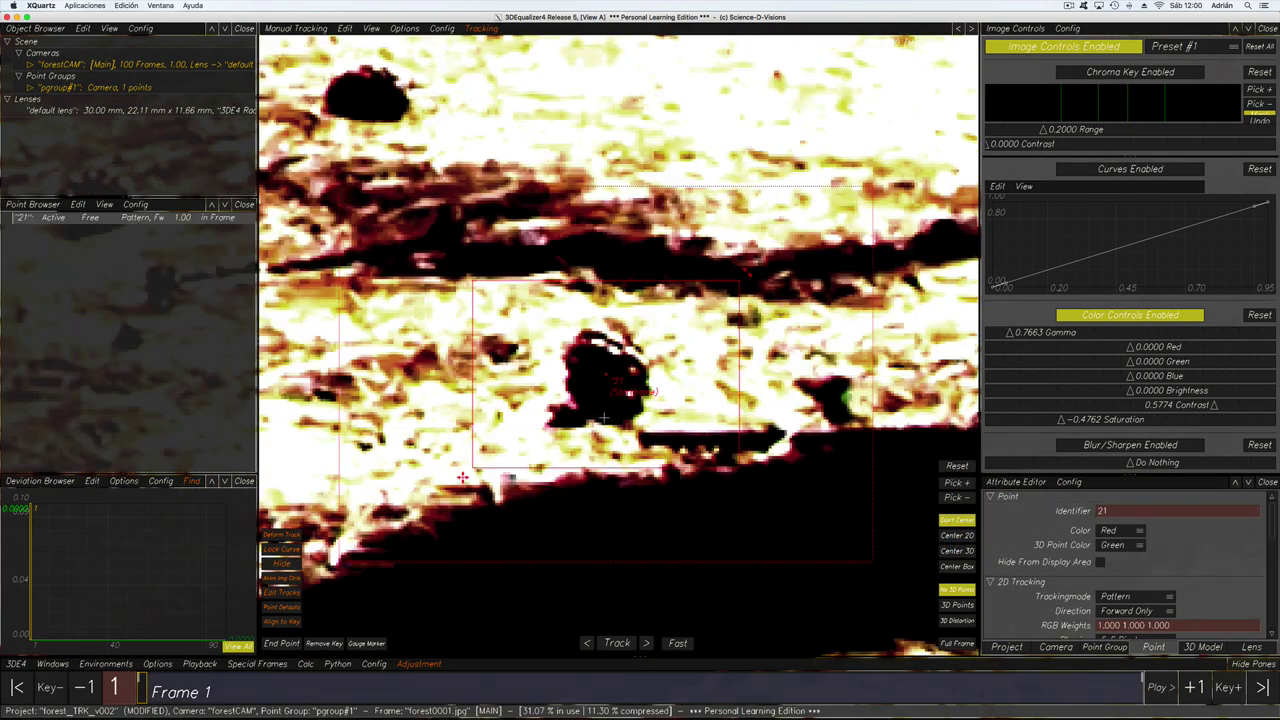
{"action": "scroll", "coordinate": [604, 418], "scroll_direction": "down", "scroll_amount": 5}
{"action": "scroll", "coordinate": [604, 430], "scroll_direction": "up", "scroll_amount": 5}
{"action": "scroll", "coordinate": [441, 401], "scroll_direction": "down", "scroll_amount": 4}
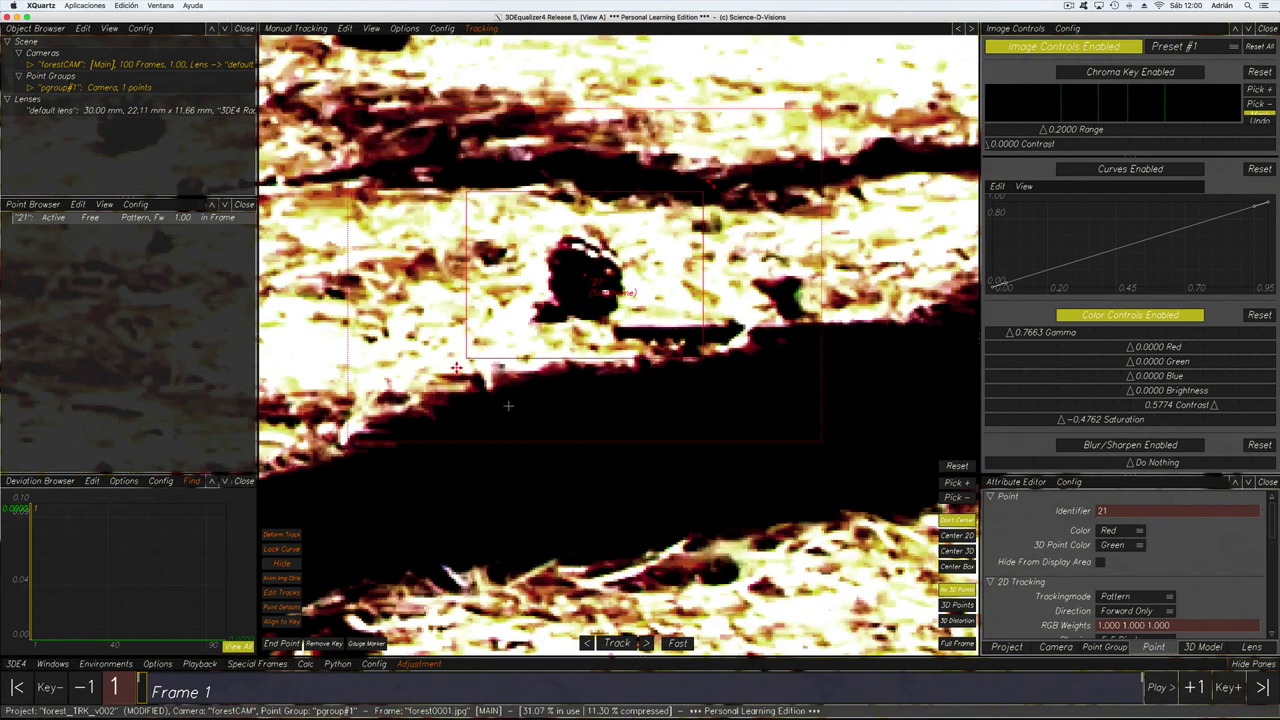
{"action": "left_click_drag", "start_coordinate": [478, 367], "coordinate": [509, 351]}
{"action": "left_click_drag", "start_coordinate": [659, 238], "coordinate": [618, 258]}
{"action": "left_click_drag", "start_coordinate": [510, 257], "coordinate": [520, 257]}
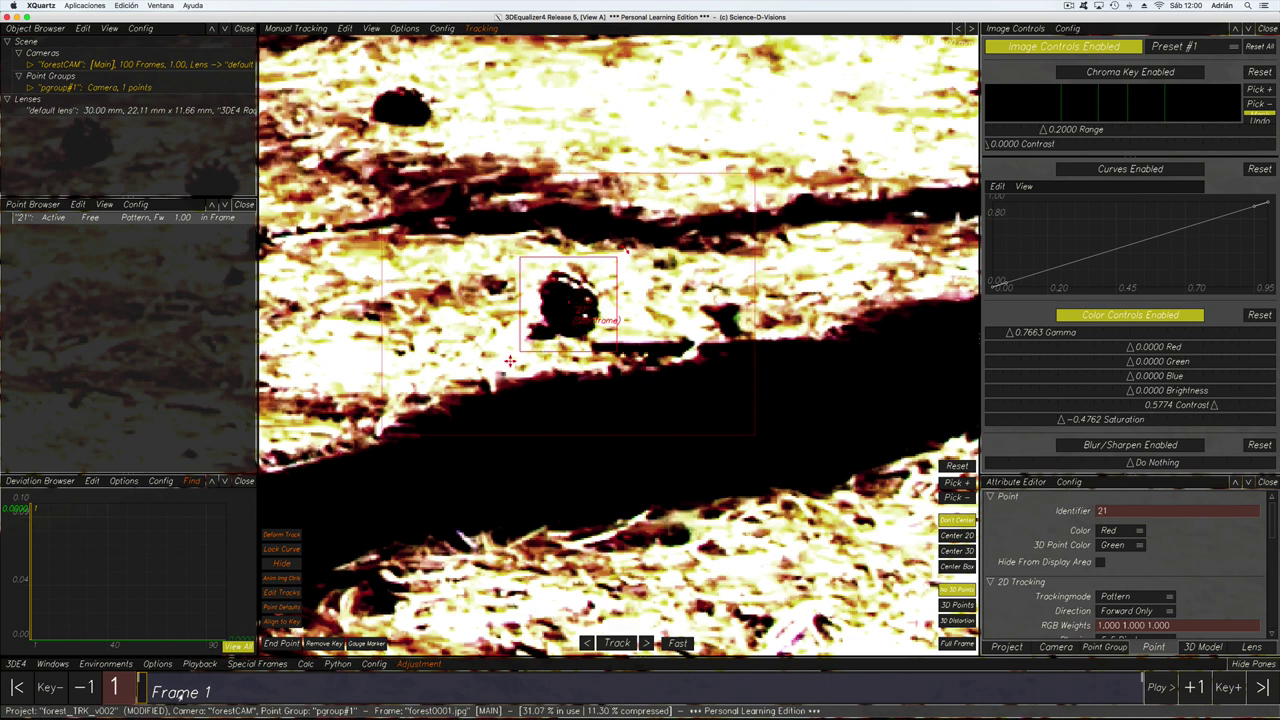
Step: Narrow the pattern box on both sides of the pine cone, comparing its fit between frames 1 and 2
{"action": "key", "text": "Right"}
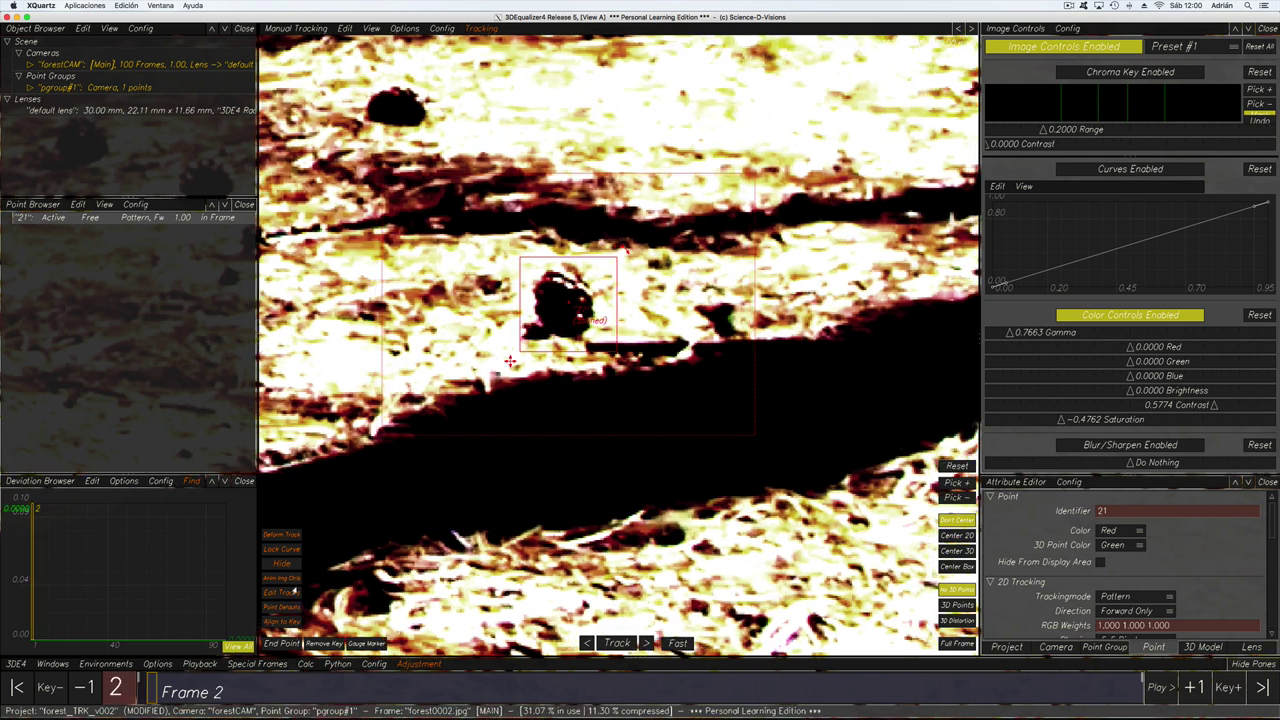
{"action": "key", "text": "Left"}
{"action": "left_click_drag", "start_coordinate": [617, 305], "coordinate": [606, 305]}
{"action": "left_click_drag", "start_coordinate": [510, 361], "coordinate": [519, 362]}
{"action": "key", "text": "Right"}
{"action": "key", "text": "Left"}
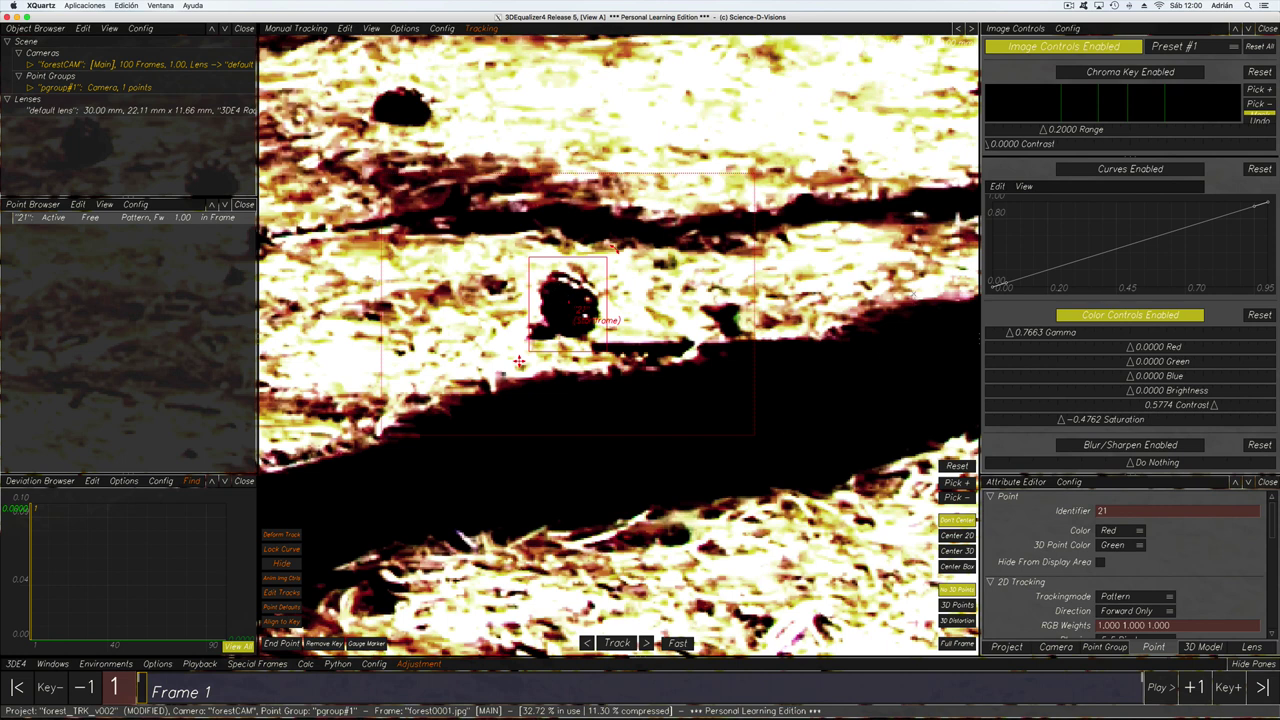
{"action": "key", "text": "Right"}
{"action": "key", "text": "Left"}
Step: Widen the search area around the pine cone, check it against frame 2, and inspect the pattern box corner in frame 1
{"action": "left_click_drag", "start_coordinate": [750, 262], "coordinate": [763, 262]}
{"action": "left_click_drag", "start_coordinate": [762, 173], "coordinate": [977, 120]}
{"action": "scroll", "coordinate": [848, 368], "scroll_direction": "down", "scroll_amount": 2}
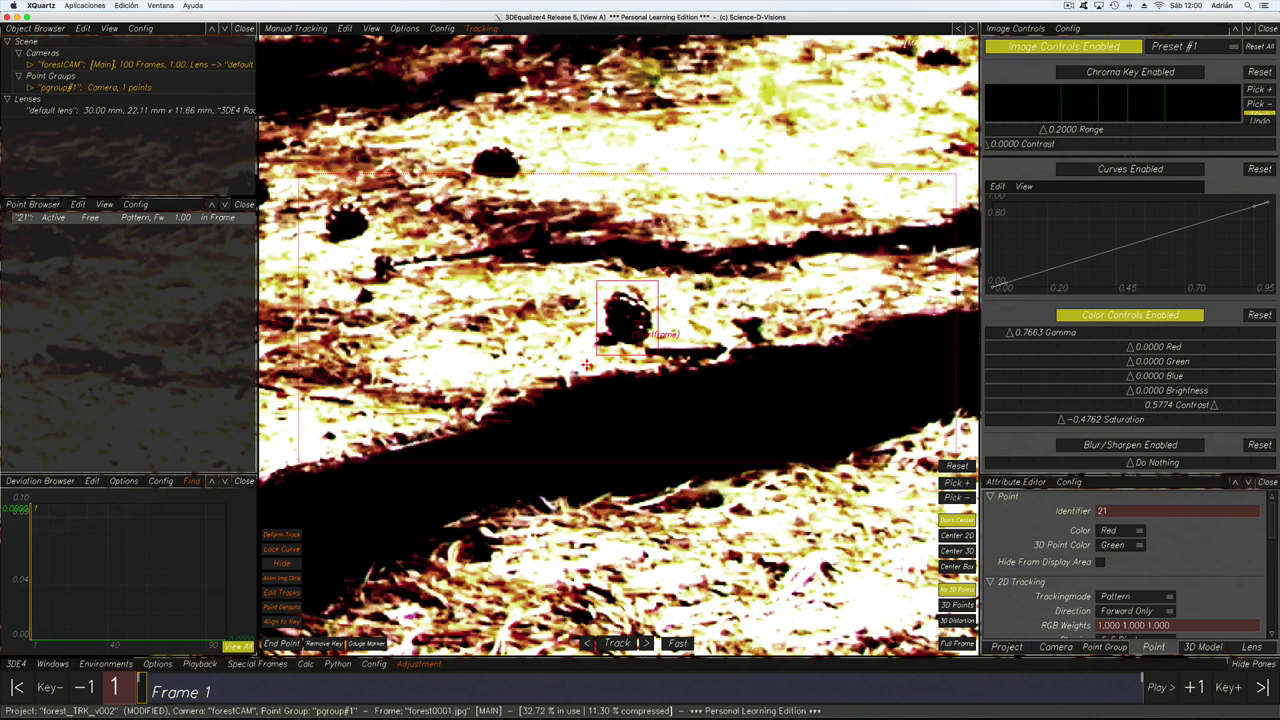
{"action": "key", "text": "t"}
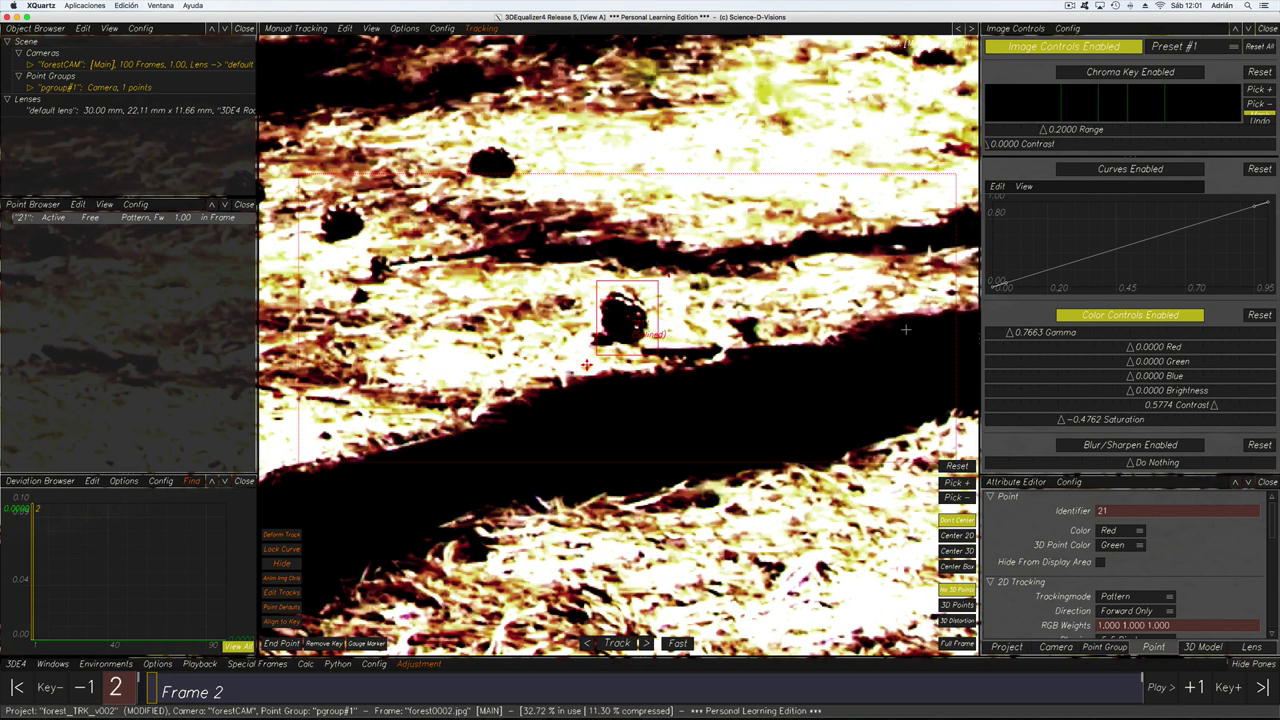
{"action": "key", "text": "Left"}
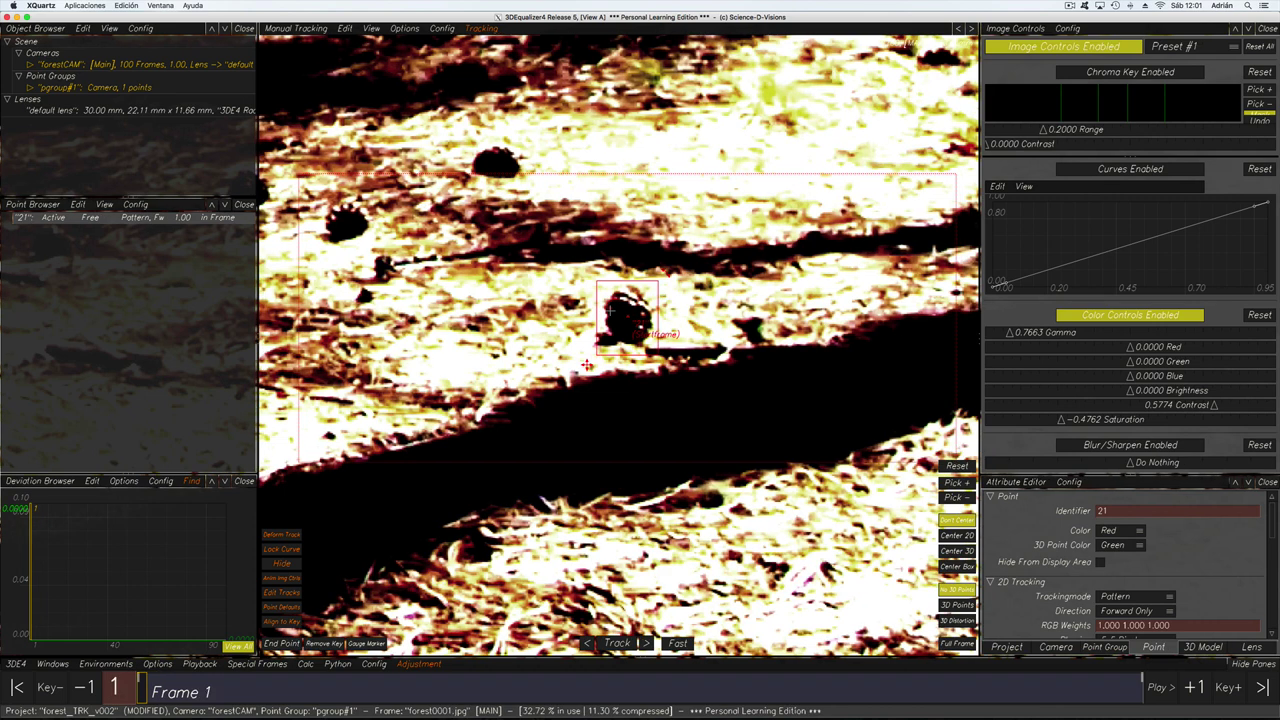
{"action": "scroll", "coordinate": [578, 382], "scroll_direction": "down", "scroll_amount": 2}
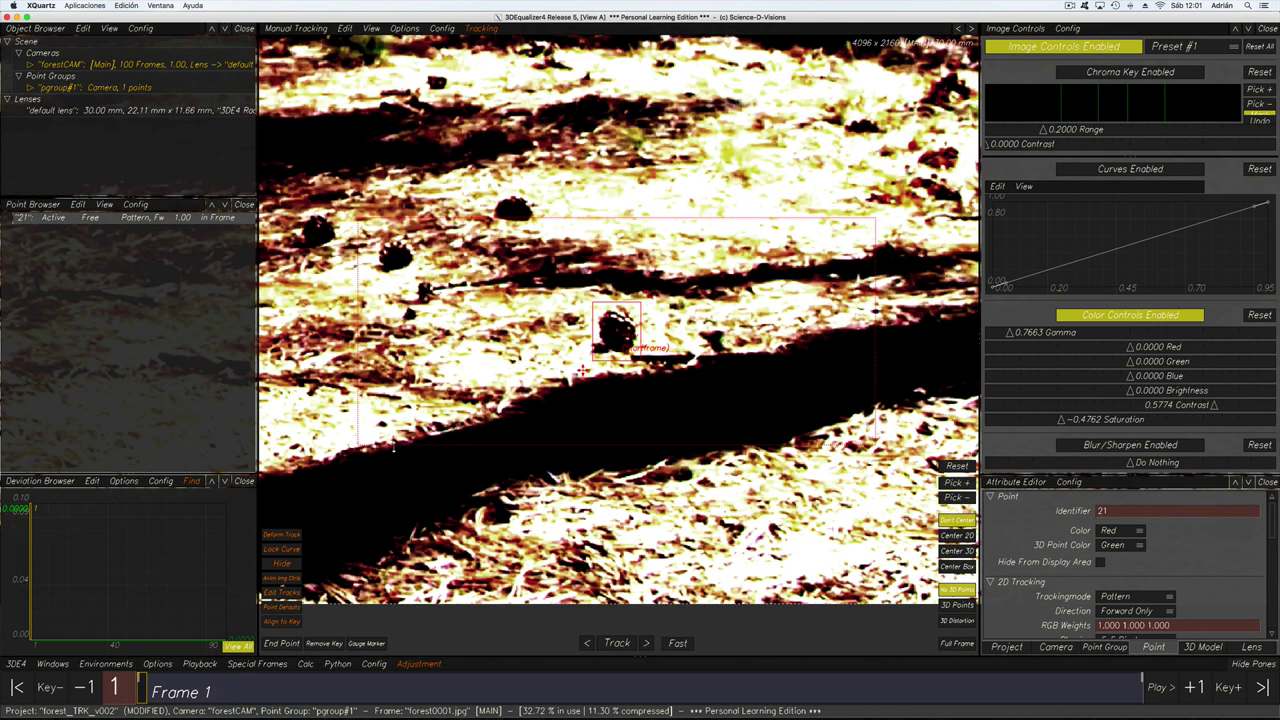
{"action": "scroll", "coordinate": [628, 354], "scroll_direction": "up", "scroll_amount": 5}
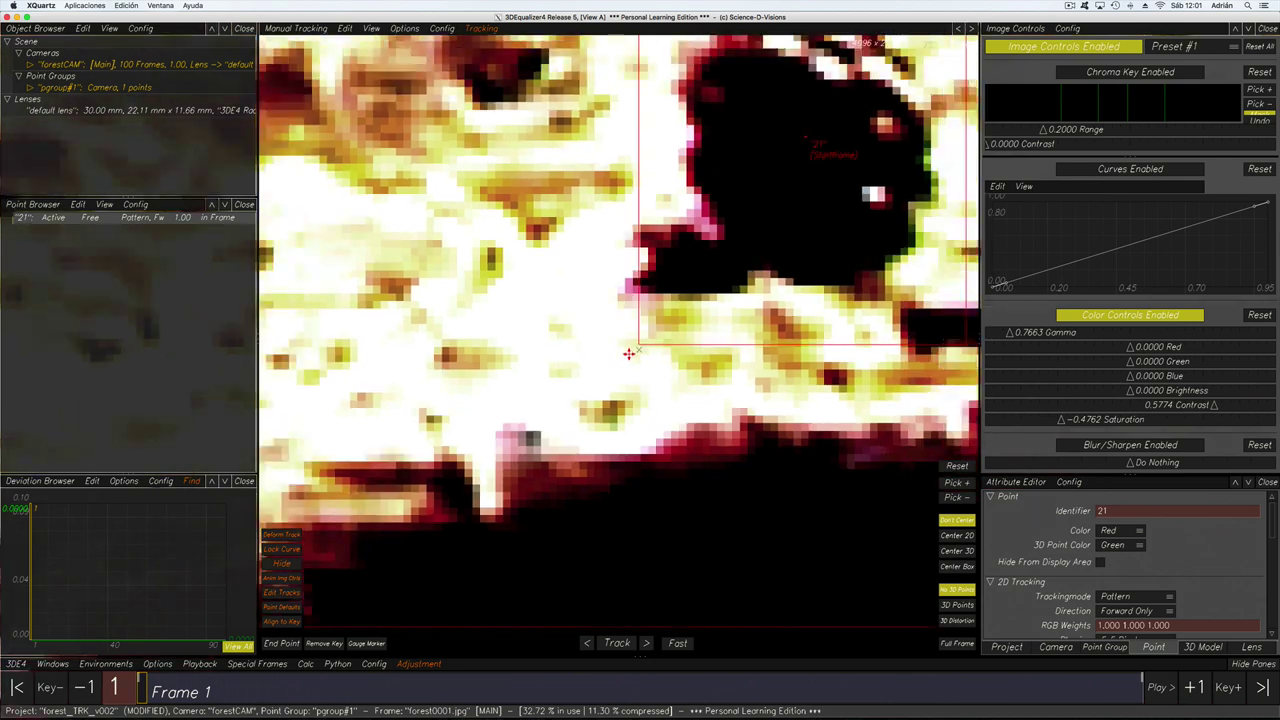
Step: Extend the pattern box's lower-left corner outwards so it encloses the whole pine cone, and check its fit in frame 1
{"action": "scroll", "coordinate": [628, 354], "scroll_direction": "down", "scroll_amount": 5}
{"action": "left_click_drag", "start_coordinate": [635, 356], "coordinate": [624, 359]}
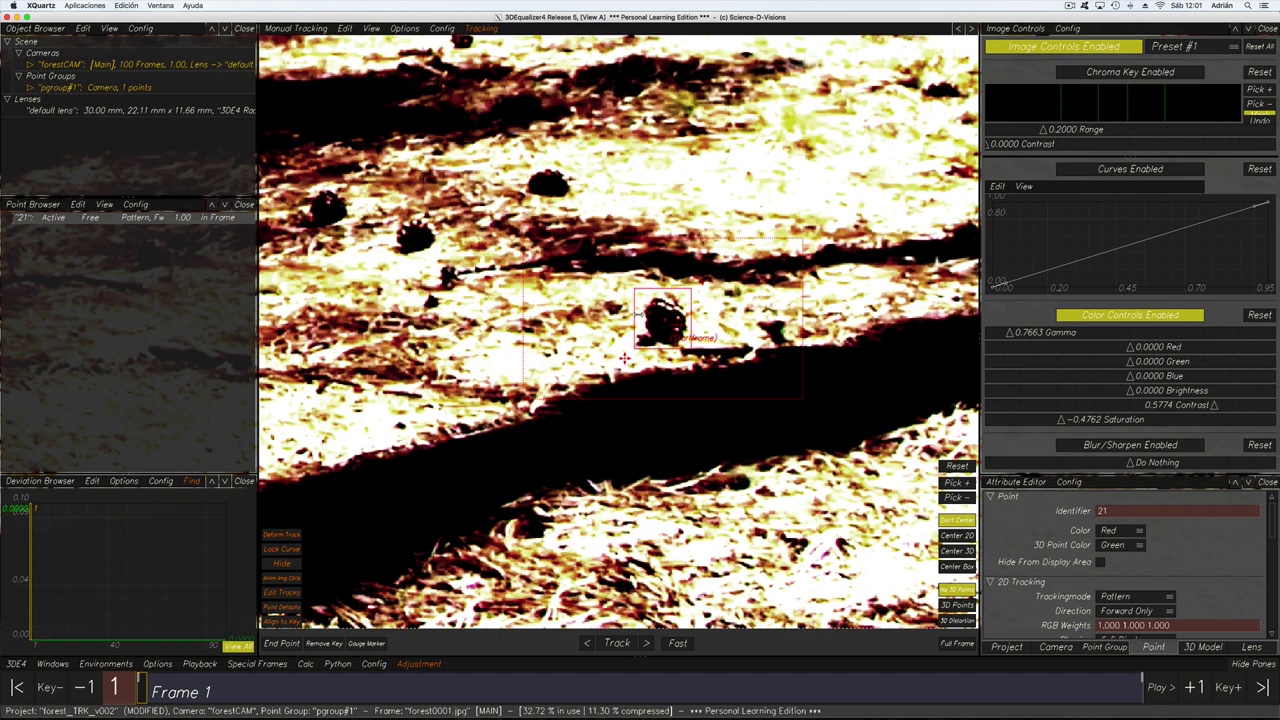
{"action": "scroll", "coordinate": [639, 312], "scroll_direction": "up", "scroll_amount": 5}
{"action": "scroll", "coordinate": [639, 312], "scroll_direction": "down", "scroll_amount": 8}
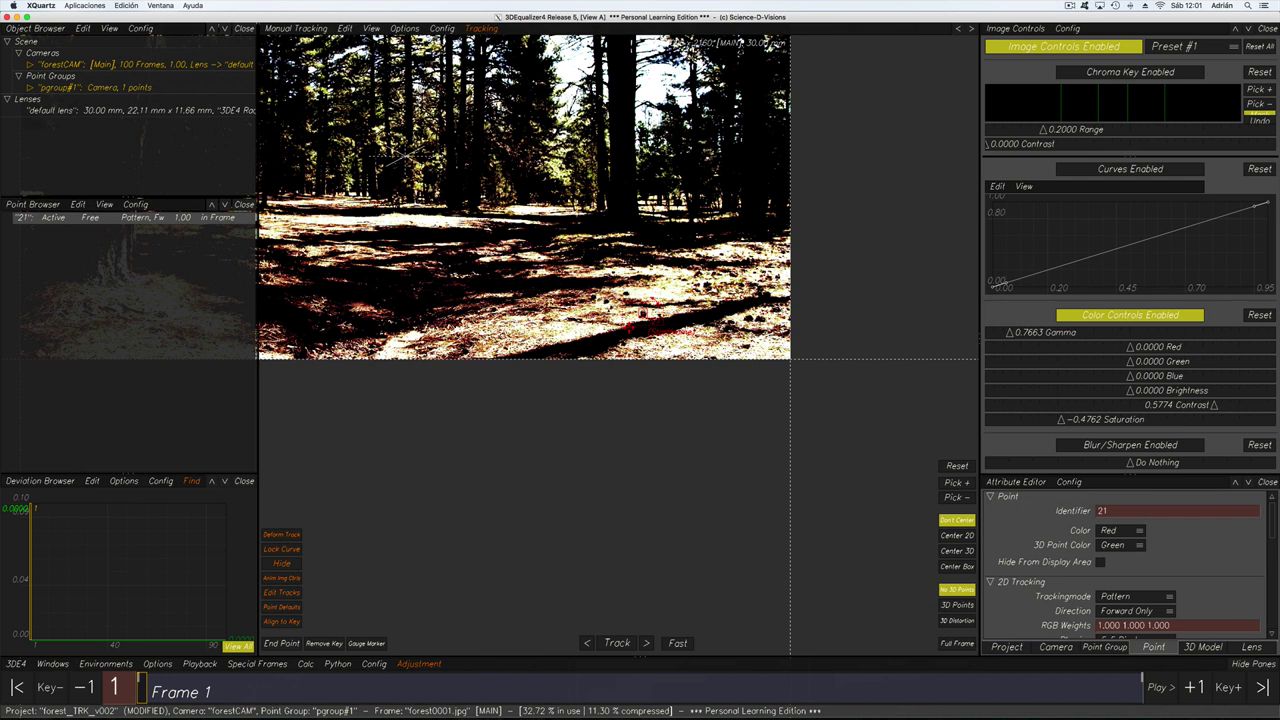
{"action": "scroll", "coordinate": [610, 268], "scroll_direction": "up", "scroll_amount": 2}
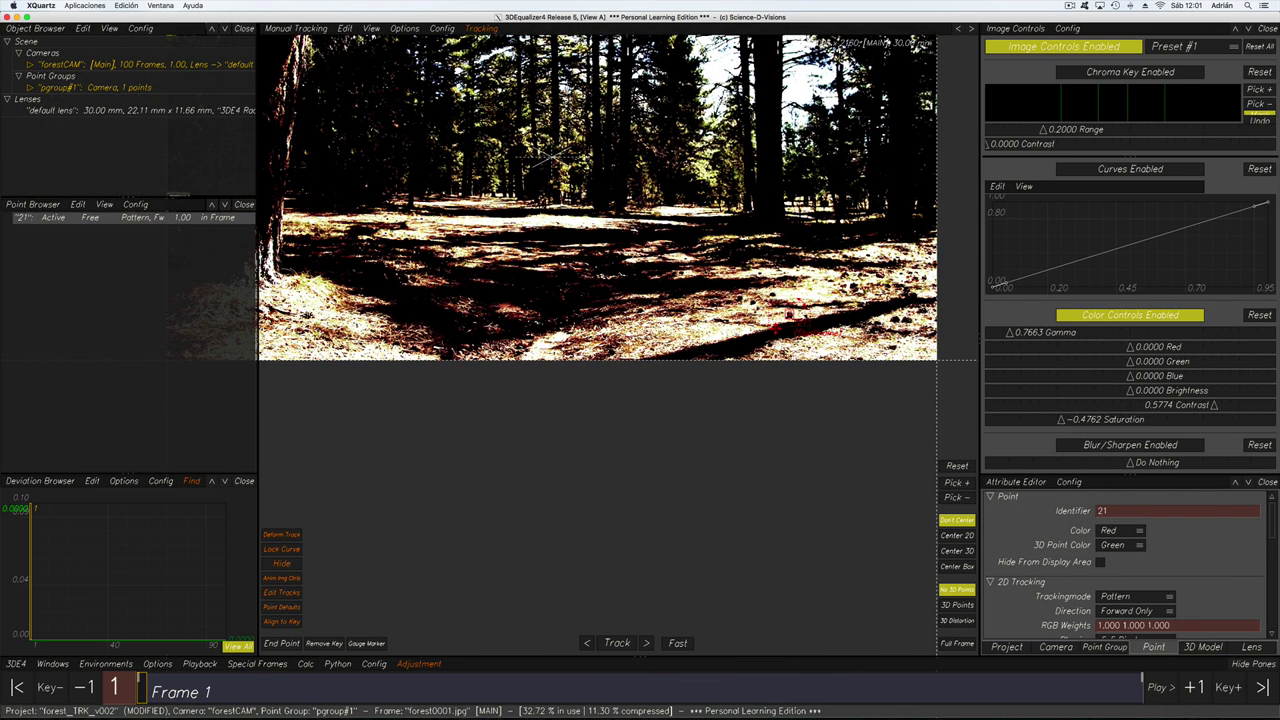
{"action": "scroll", "coordinate": [785, 330], "scroll_direction": "up", "scroll_amount": 3}
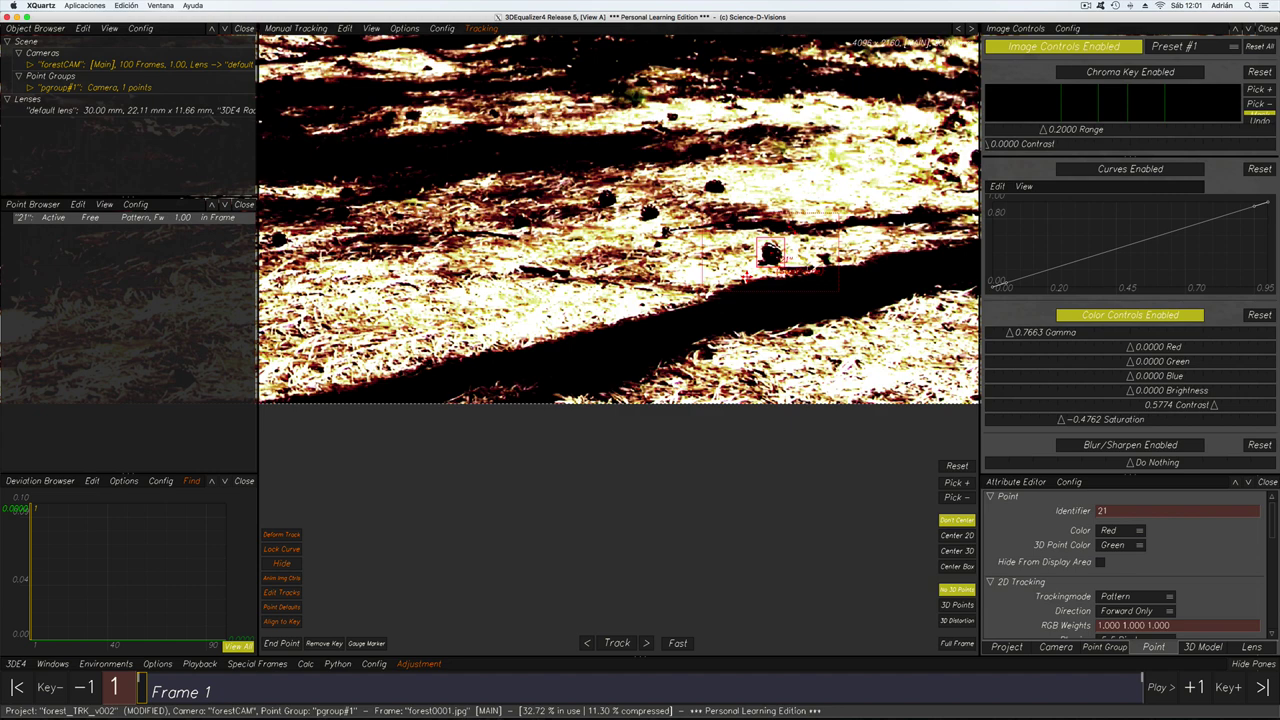
{"action": "scroll", "coordinate": [746, 276], "scroll_direction": "up", "scroll_amount": 5}
{"action": "scroll", "coordinate": [654, 335], "scroll_direction": "up", "scroll_amount": 2}
{"action": "scroll", "coordinate": [660, 335], "scroll_direction": "down", "scroll_amount": 1}
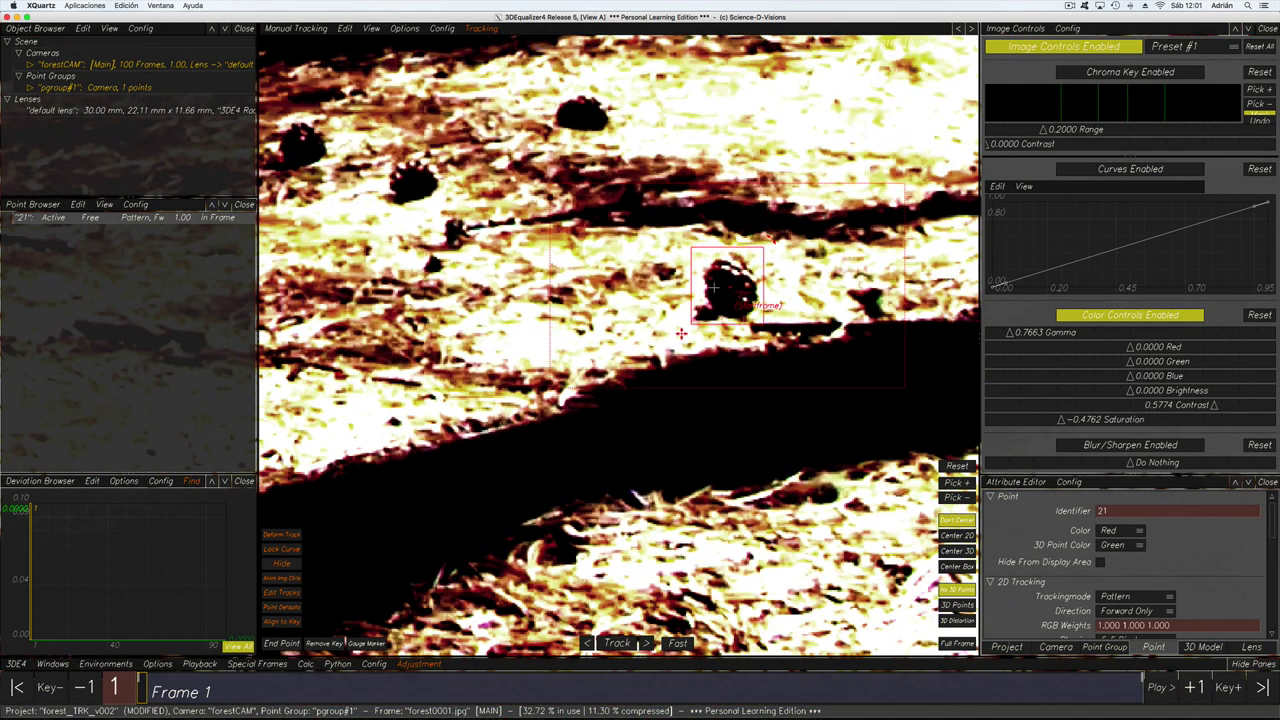
Step: Track the first pine cone point forward to frame 100 and scrub through the footage to review the track
{"action": "left_click", "coordinate": [600, 642]}
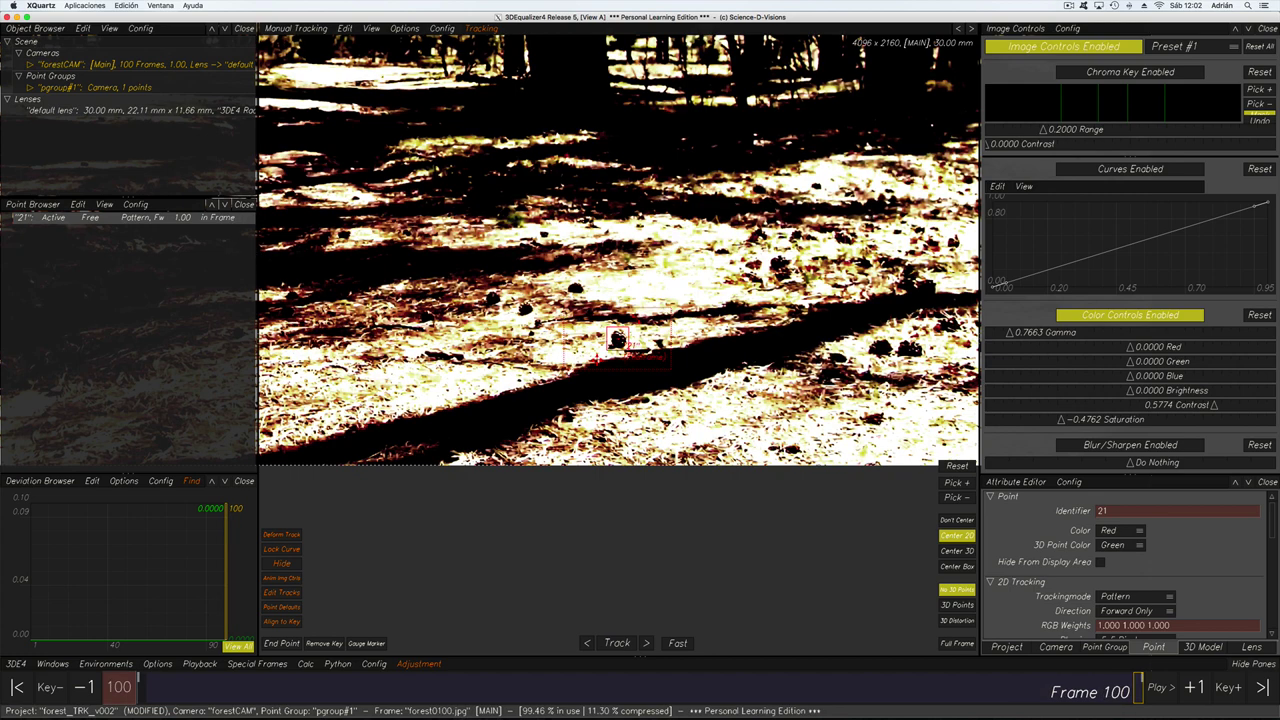
{"action": "left_click_drag", "start_coordinate": [1130, 690], "coordinate": [142, 688]}
{"action": "key", "text": "End"}
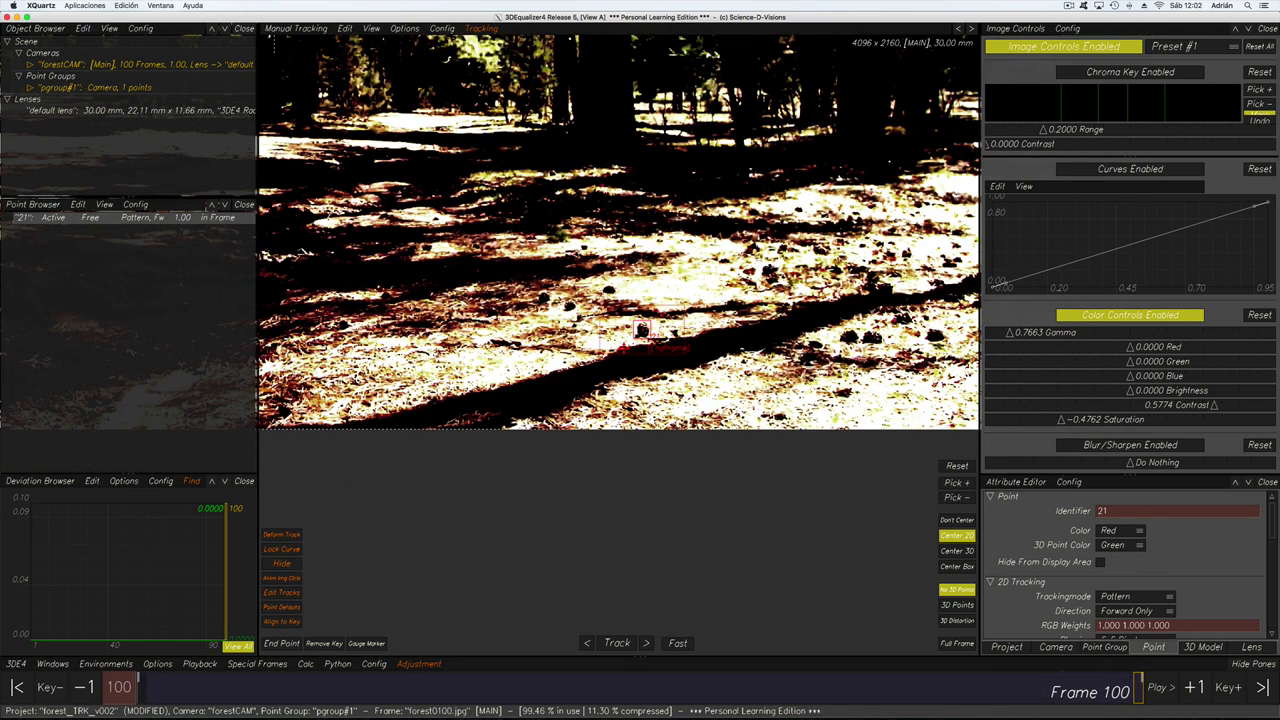
Step: Disable the image controls, place a second tracking point on a pine cone at frame 100, and shrink its pattern box around the cone
{"action": "left_click", "coordinate": [1063, 46]}
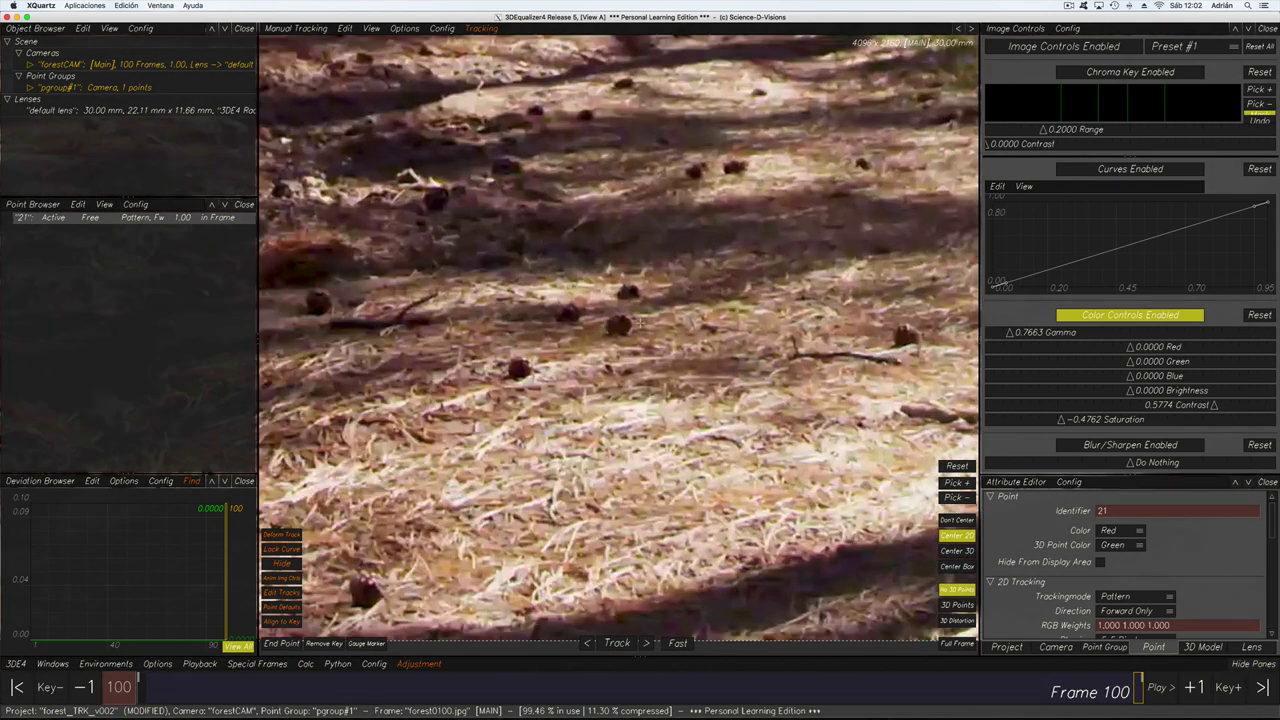
{"action": "left_click", "coordinate": [620, 326], "text": "ctrl"}
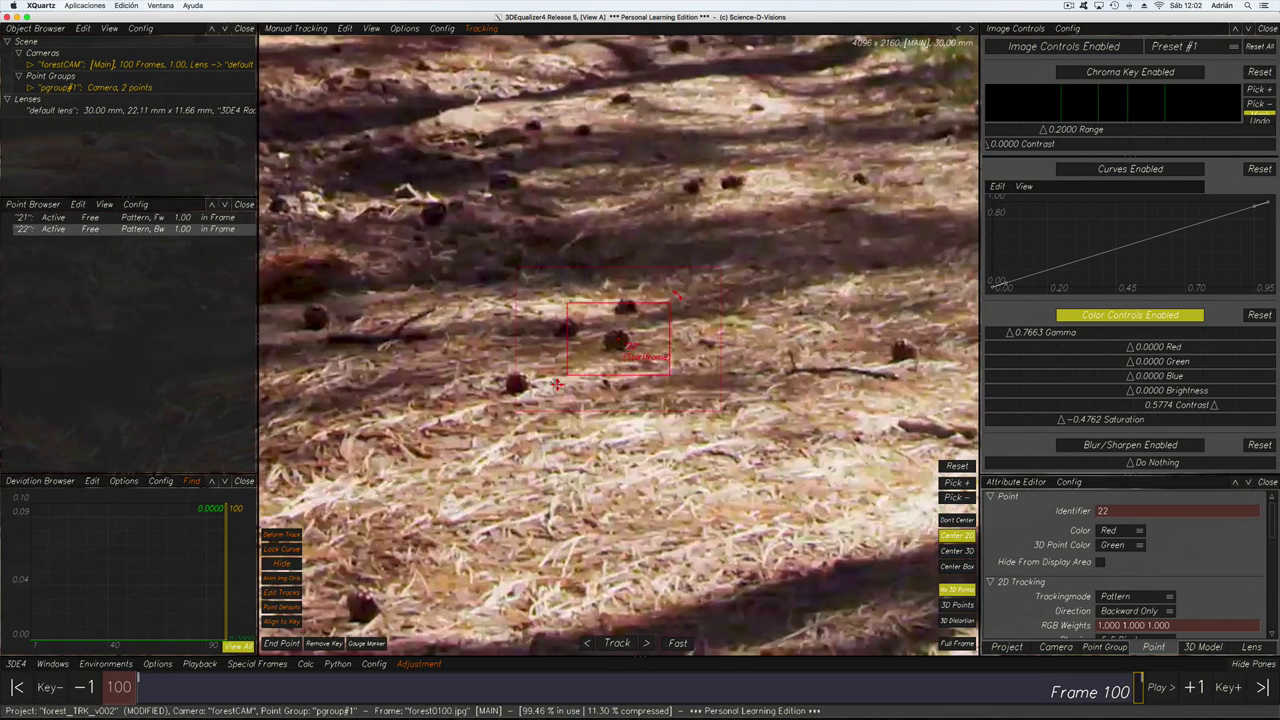
{"action": "mouse_move", "coordinate": [572, 378]}
{"action": "left_mouse_down"}
{"action": "mouse_move", "coordinate": [568, 362]}
{"action": "mouse_move", "coordinate": [596, 358]}
{"action": "left_mouse_up"}
{"action": "left_click_drag", "start_coordinate": [670, 300], "coordinate": [640, 315]}
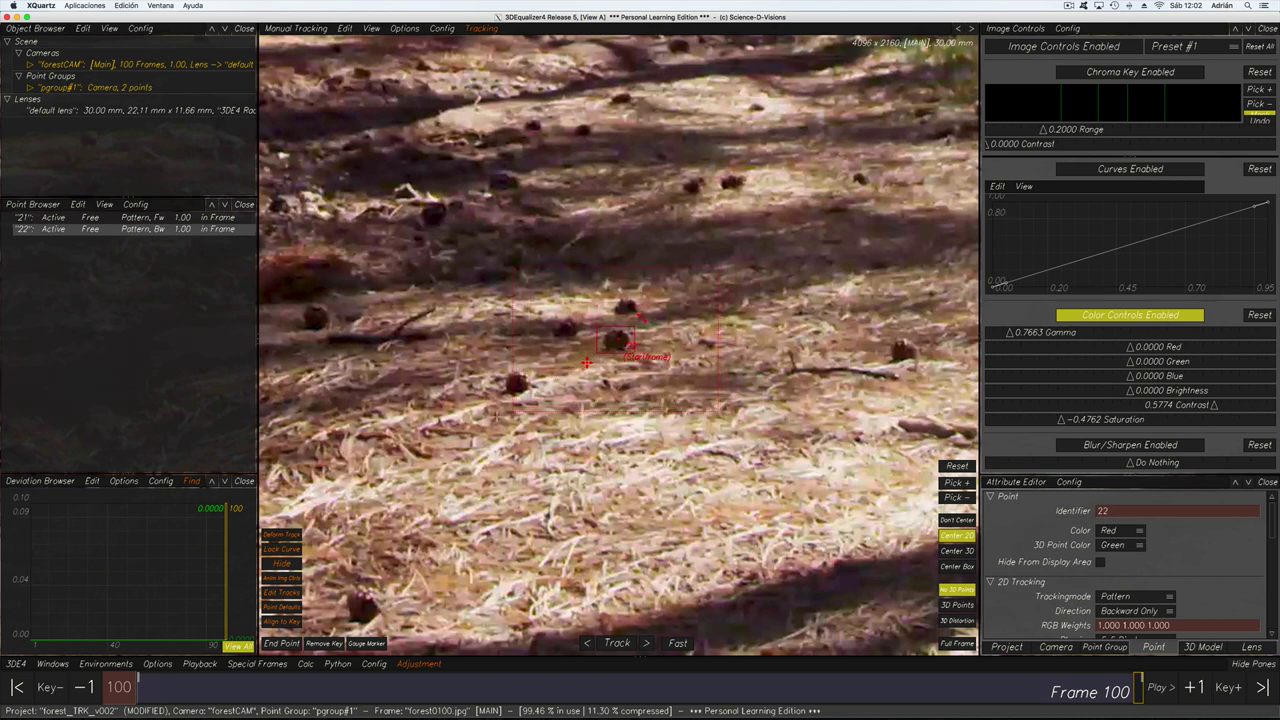
Step: Widen the search area, store these box sizes as the default tracking area size, and narrow point 22's own search area
{"action": "left_click_drag", "start_coordinate": [514, 412], "coordinate": [508, 416]}
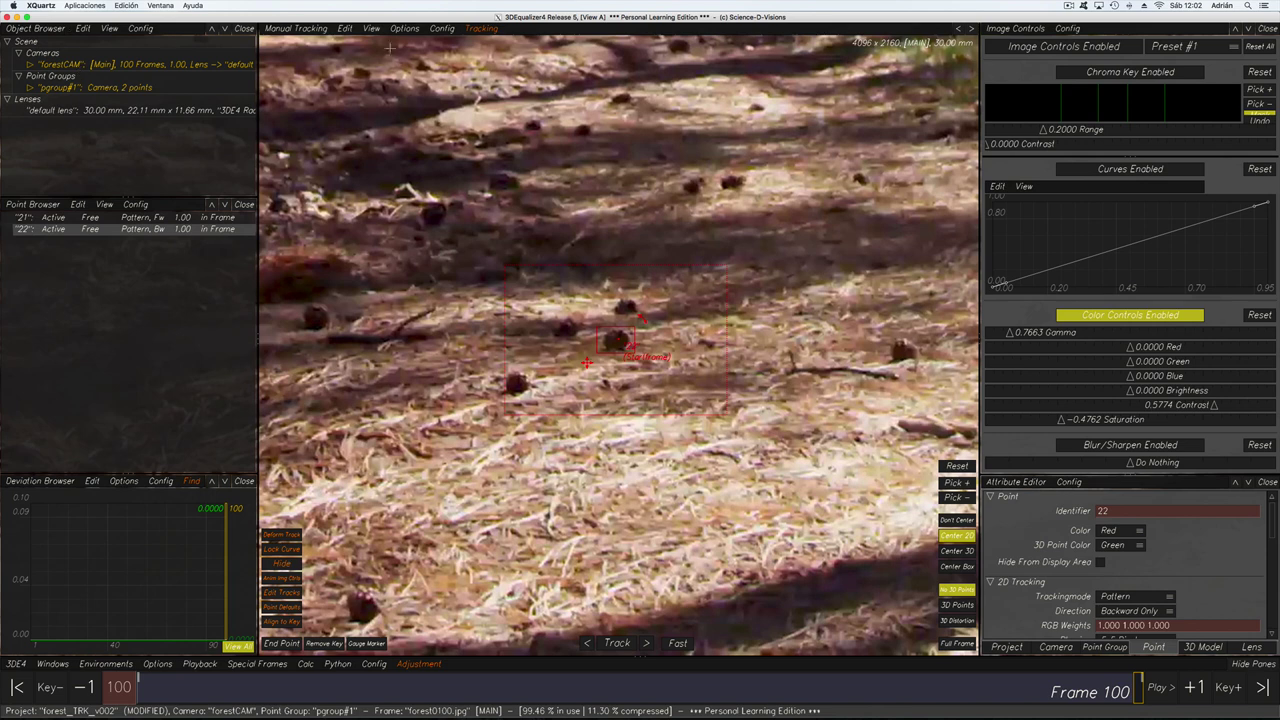
{"action": "left_click", "coordinate": [346, 28]}
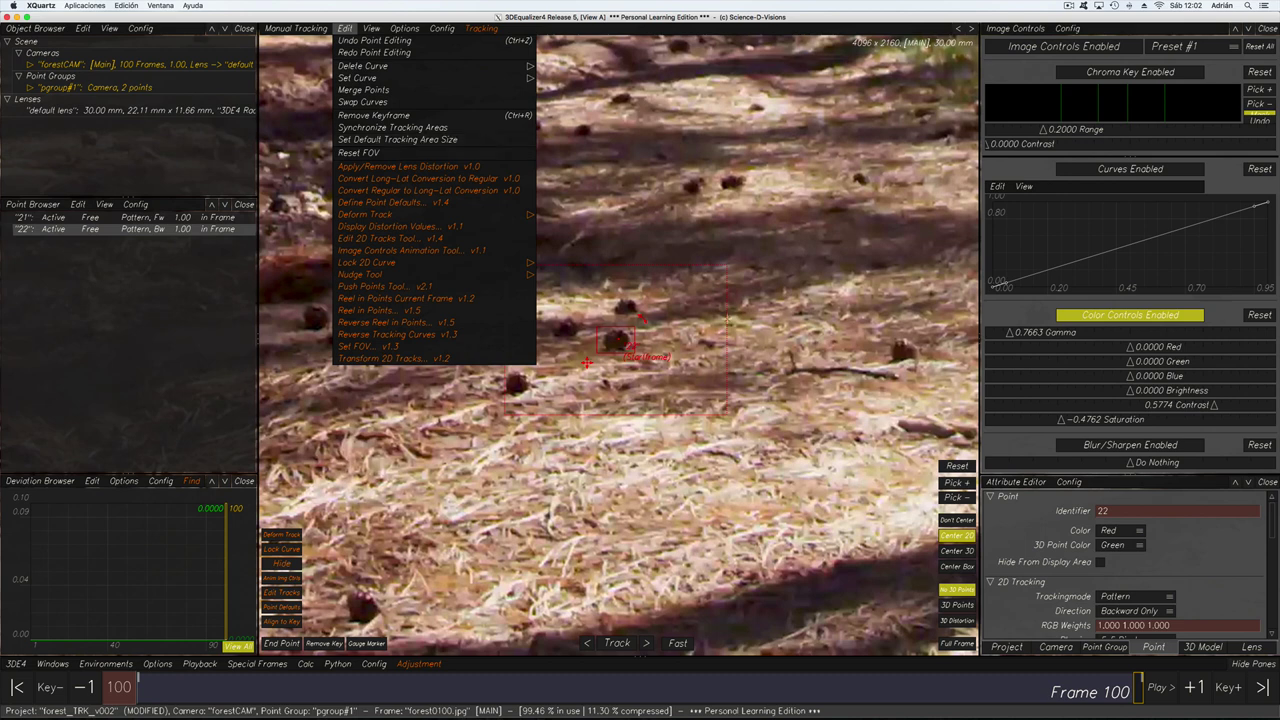
{"action": "key", "text": "Escape"}
{"action": "left_click_drag", "start_coordinate": [505, 287], "coordinate": [525, 287]}
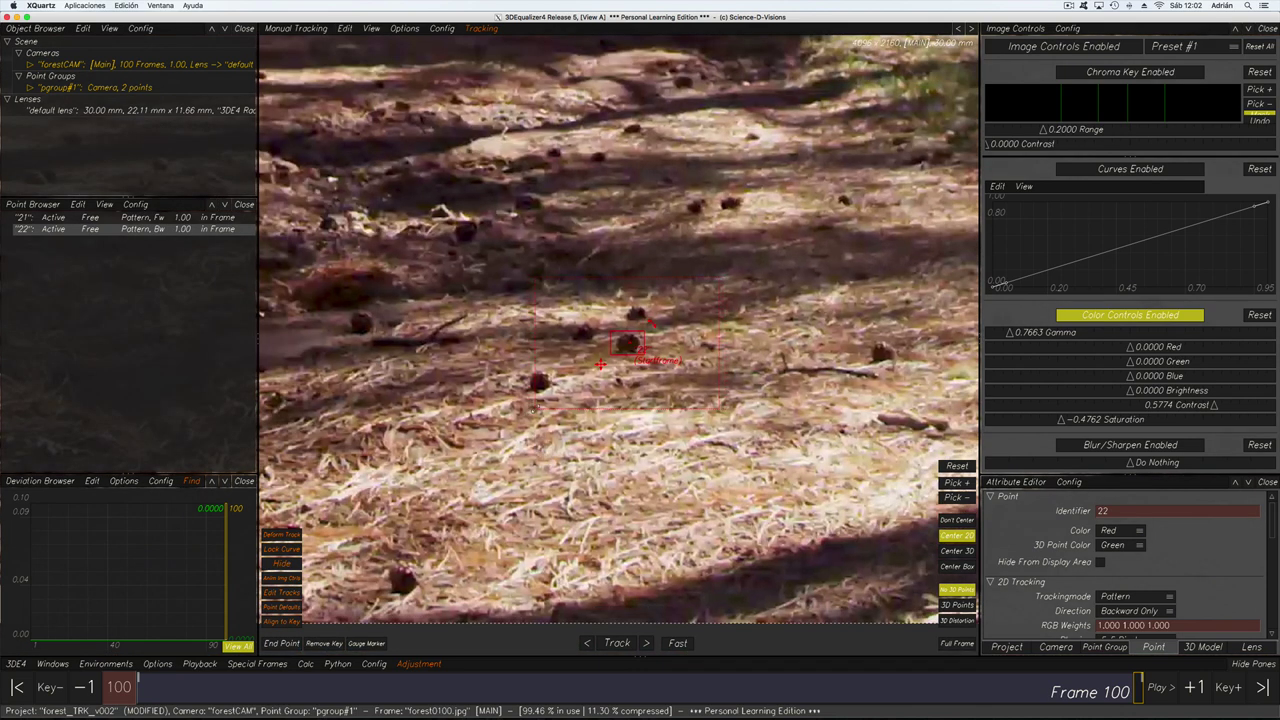
Step: Place a third tracking point at frame 100 on the pine cone above the thin twig, and leave only that point selected
{"action": "scroll", "coordinate": [697, 311], "scroll_direction": "down", "scroll_amount": 1}
{"action": "middle_click_drag", "start_coordinate": [786, 376], "coordinate": [455, 365]}
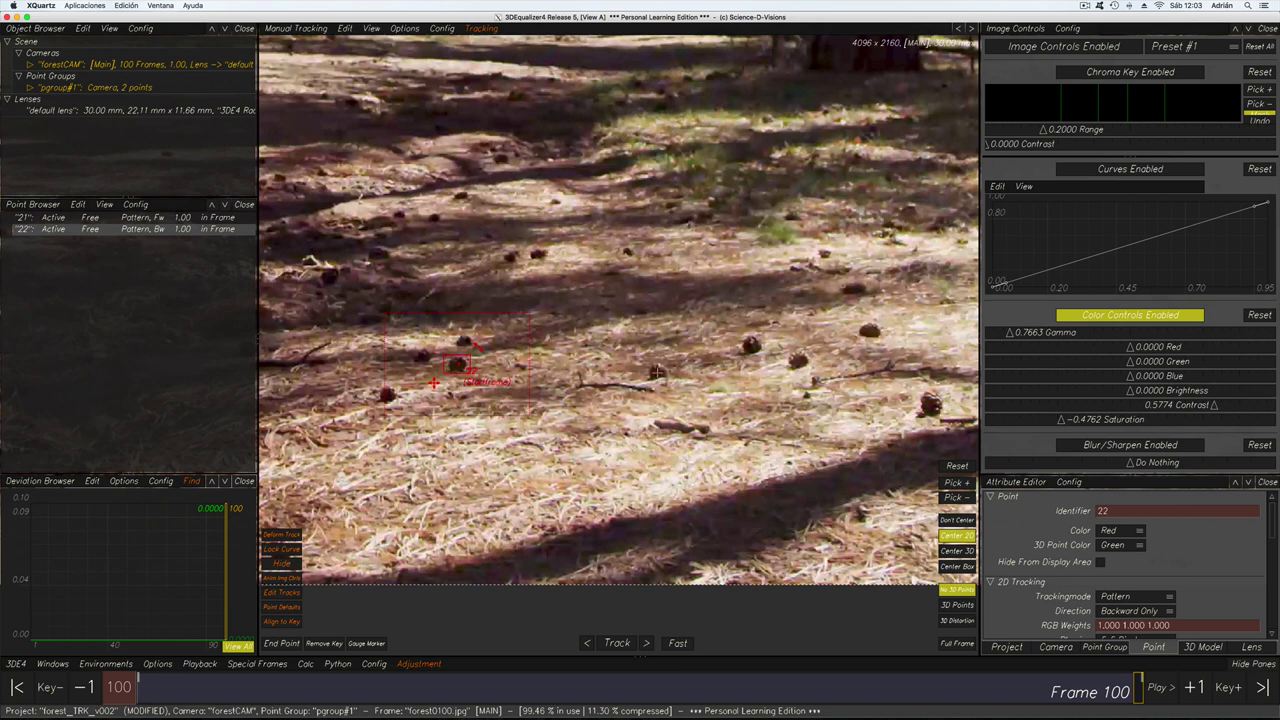
{"action": "left_click", "coordinate": [656, 372], "text": "ctrl"}
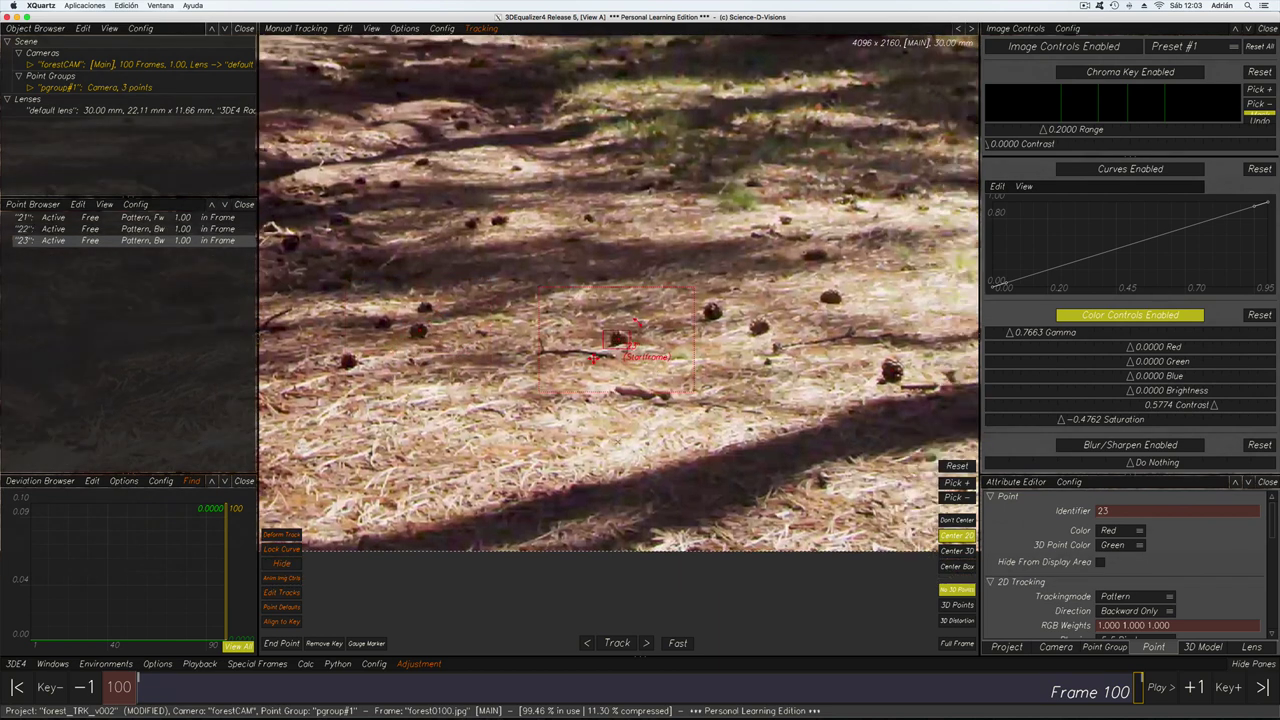
{"action": "left_click", "coordinate": [113, 230], "text": "shift"}
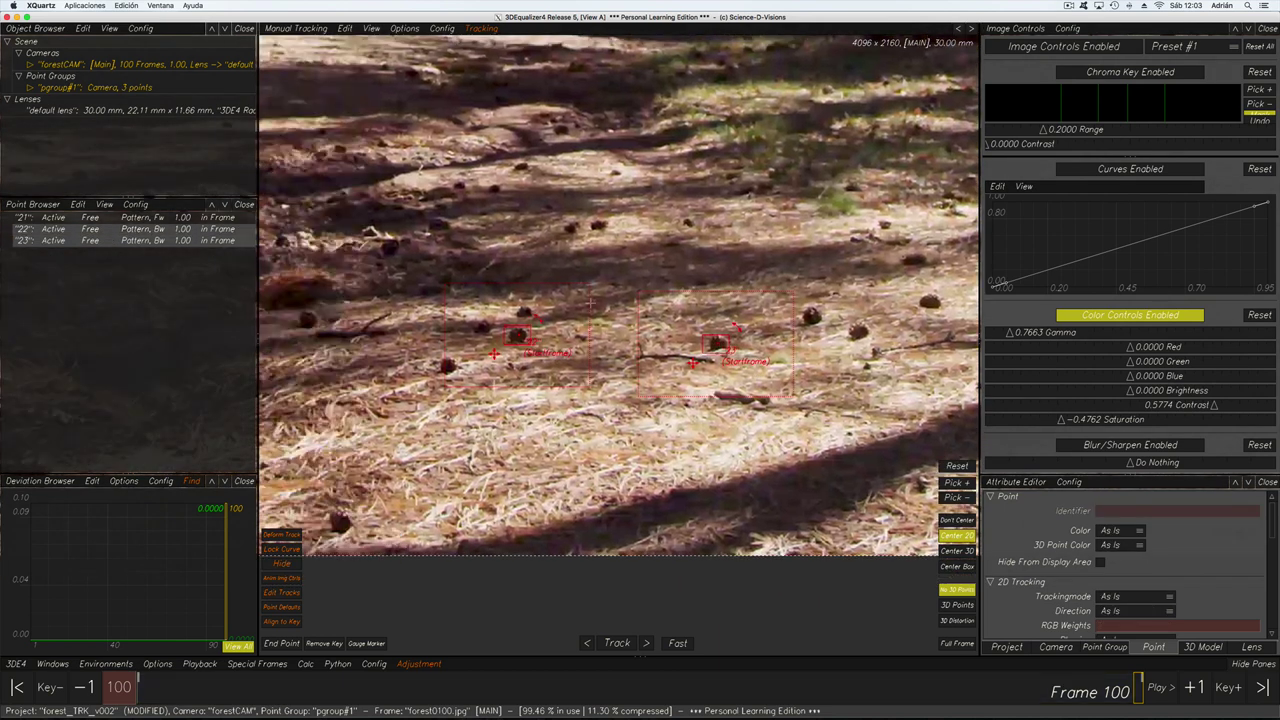
{"action": "left_click", "coordinate": [116, 240]}
Step: Fit point 23's pattern box around its pine cone and narrow the surrounding search area
{"action": "scroll", "coordinate": [792, 380], "scroll_direction": "up", "scroll_amount": 2}
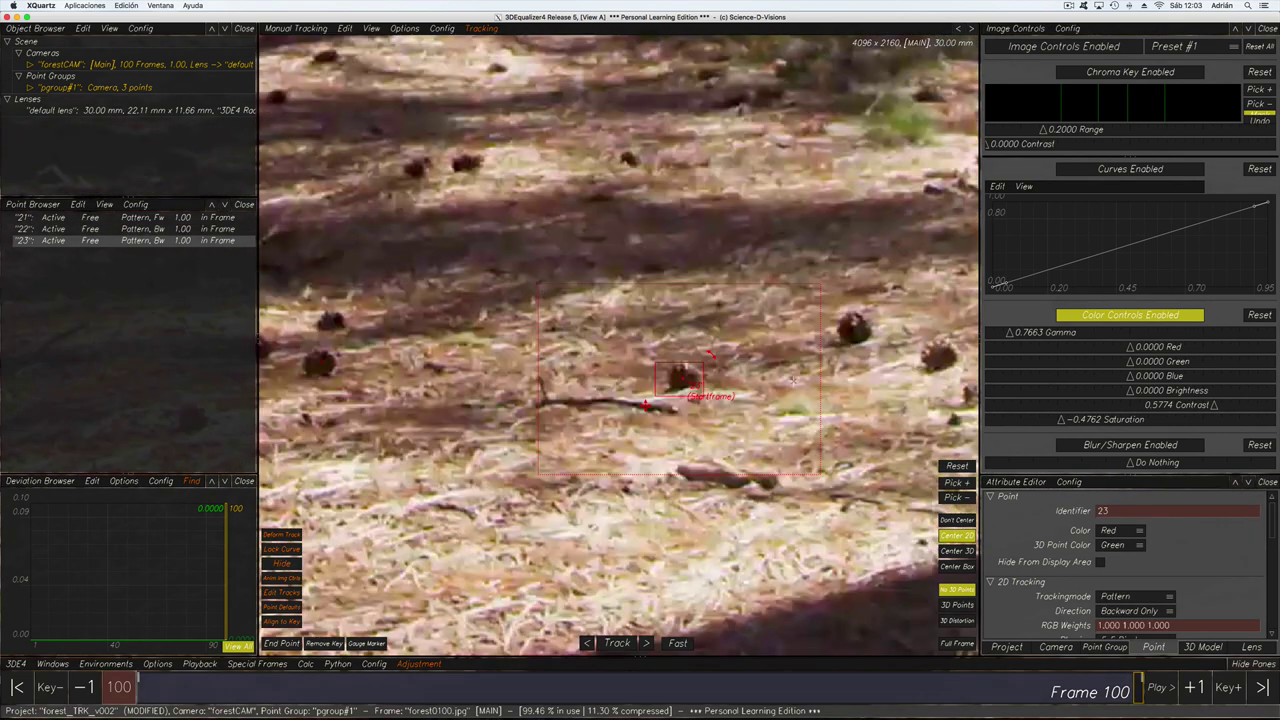
{"action": "left_click_drag", "start_coordinate": [711, 354], "coordinate": [718, 348]}
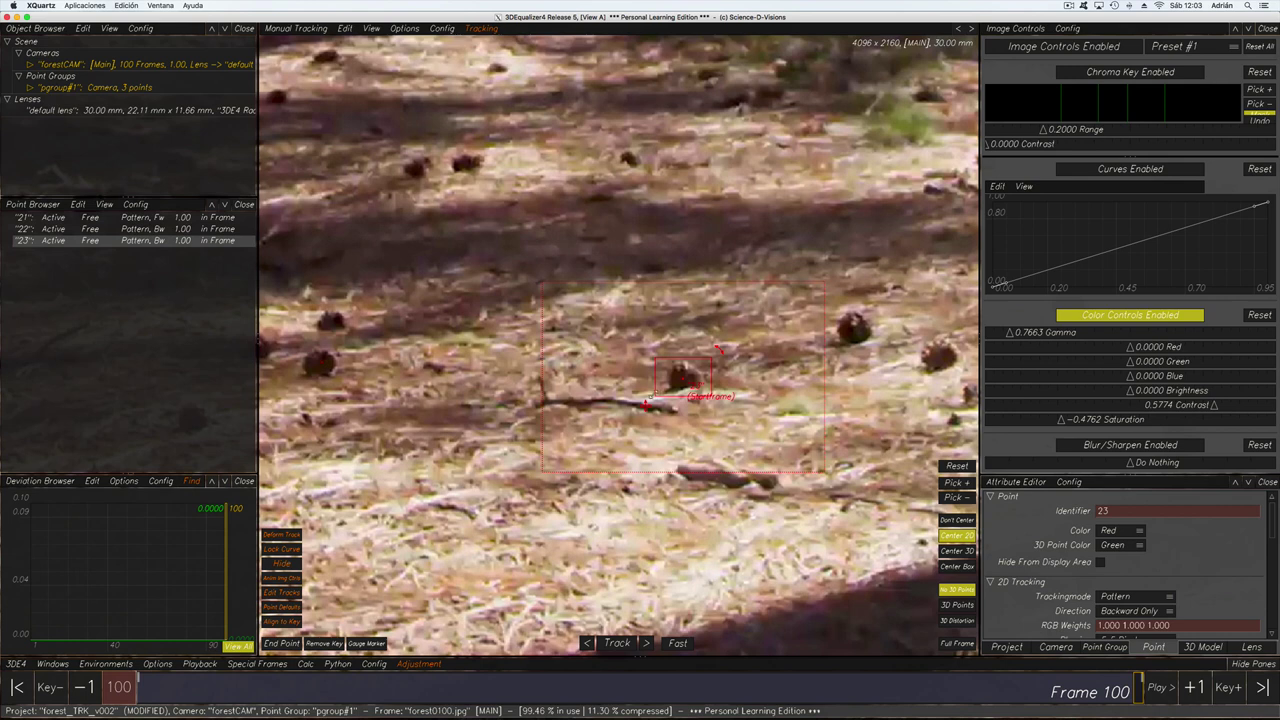
{"action": "left_click", "coordinate": [650, 405]}
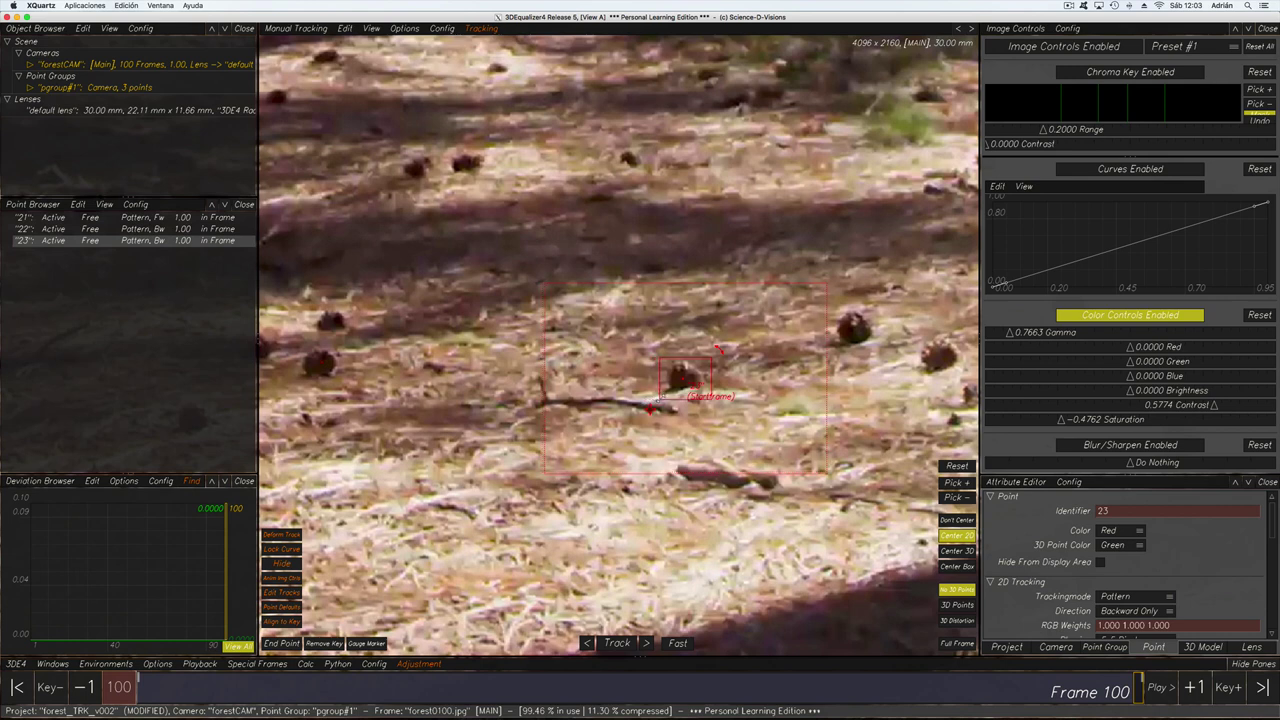
{"action": "left_click_drag", "start_coordinate": [712, 356], "coordinate": [708, 357]}
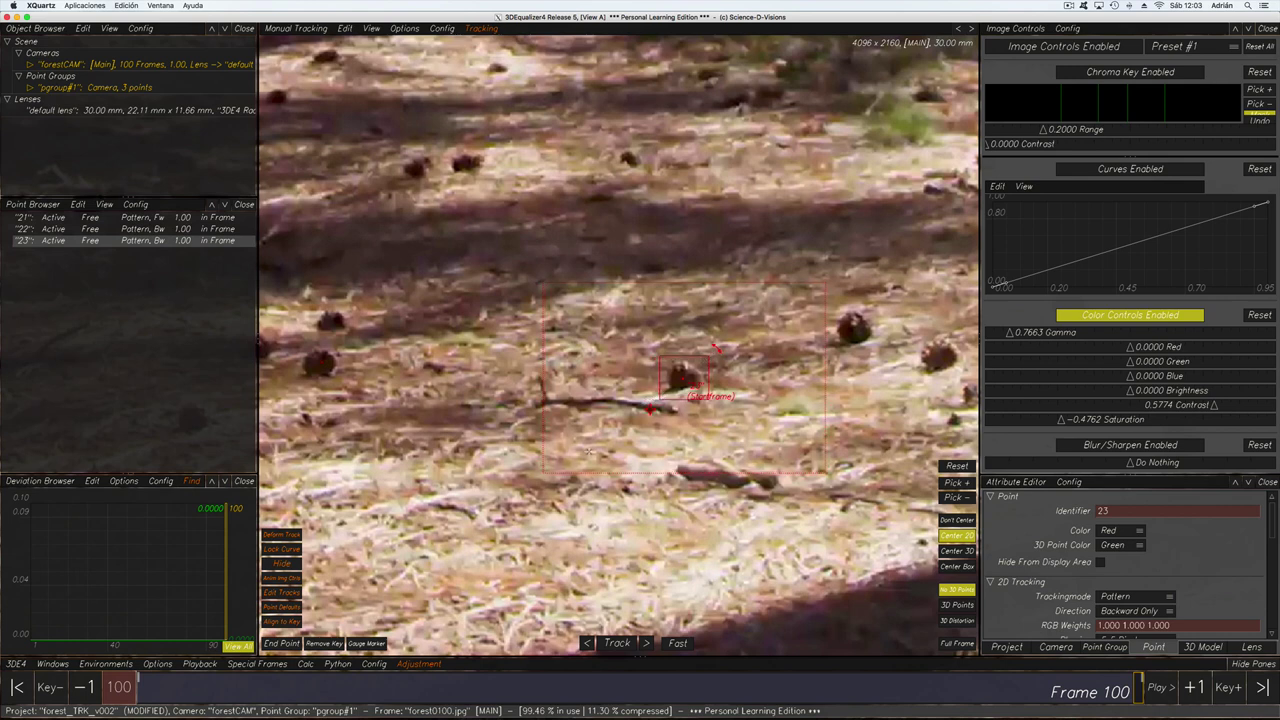
{"action": "scroll", "coordinate": [572, 440], "scroll_direction": "down", "scroll_amount": 1}
{"action": "left_click_drag", "start_coordinate": [541, 470], "coordinate": [549, 467]}
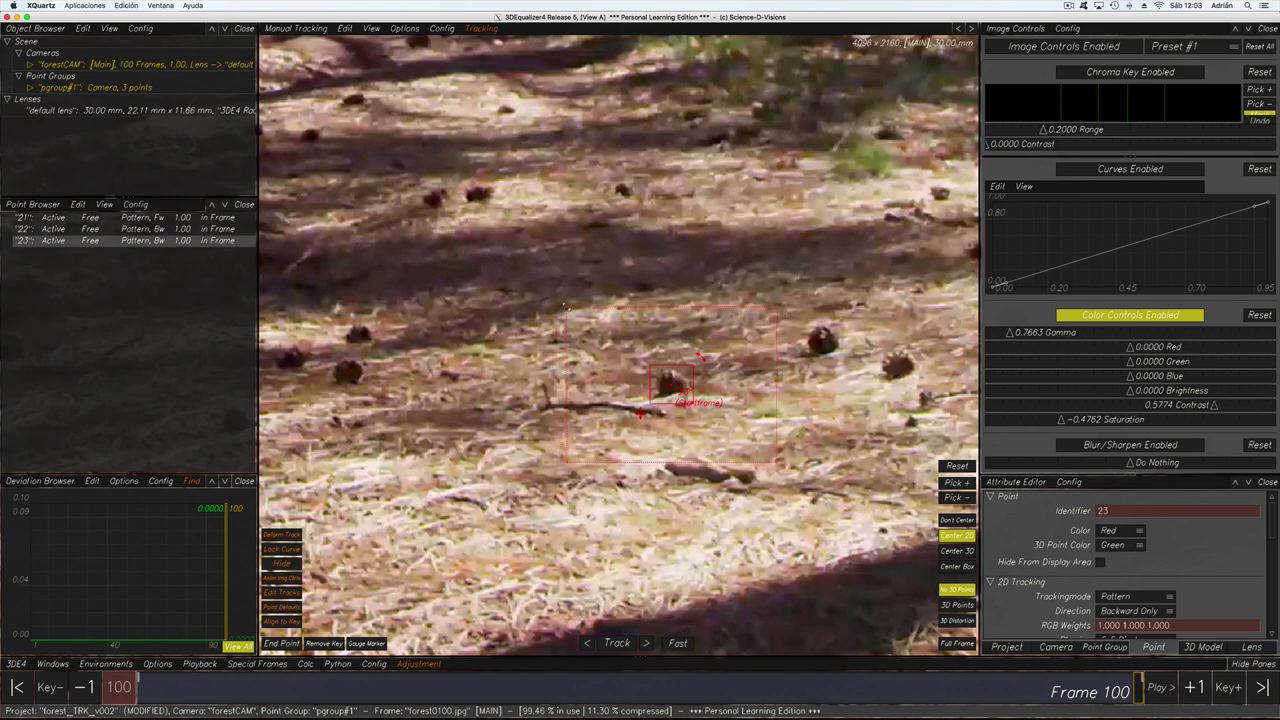
Step: Track points 22 and 23 together backward from frame 100 to frame 1 and scrub through the footage to review both tracks
{"action": "scroll", "coordinate": [688, 390], "scroll_direction": "down", "scroll_amount": 3}
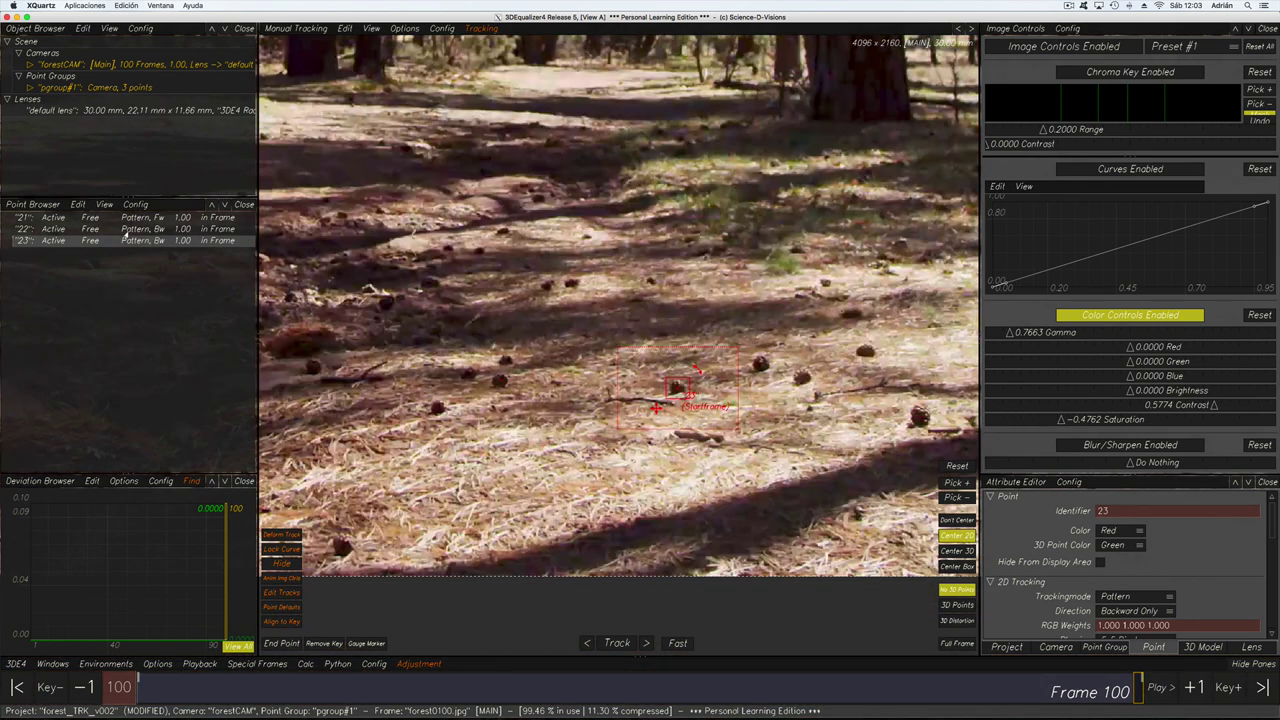
{"action": "left_click", "coordinate": [136, 229], "text": "shift"}
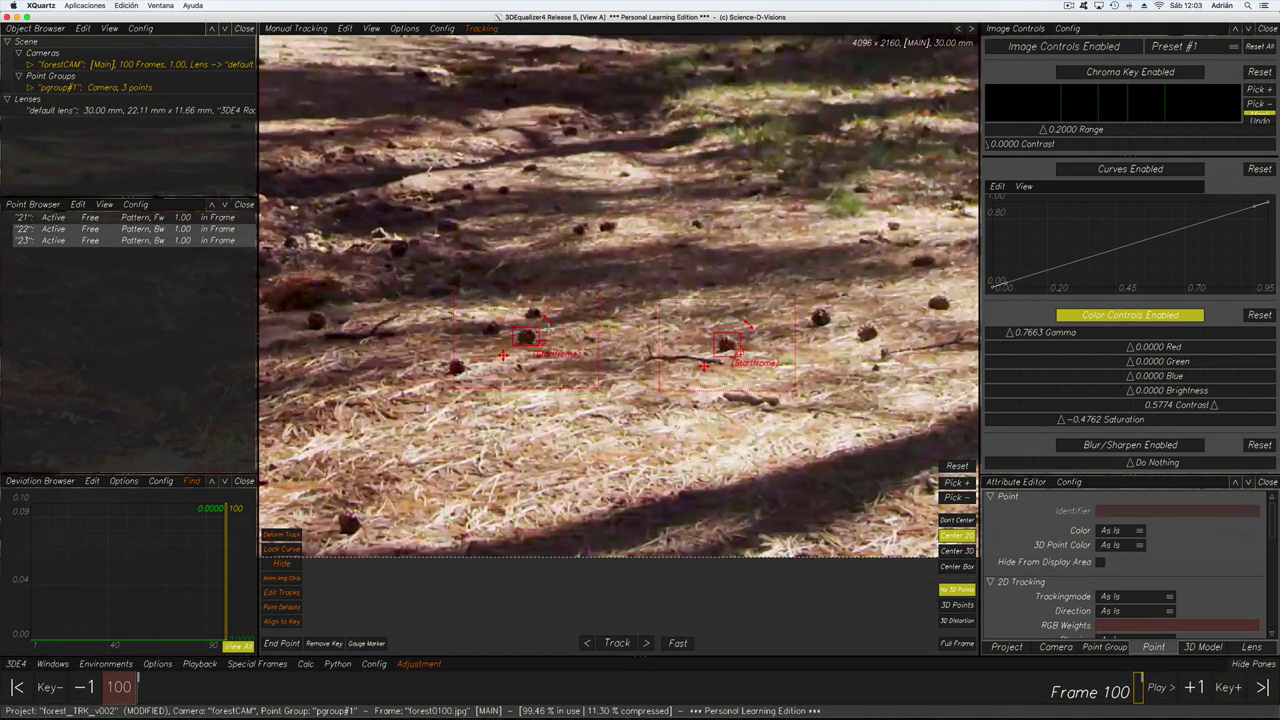
{"action": "left_click", "coordinate": [619, 642]}
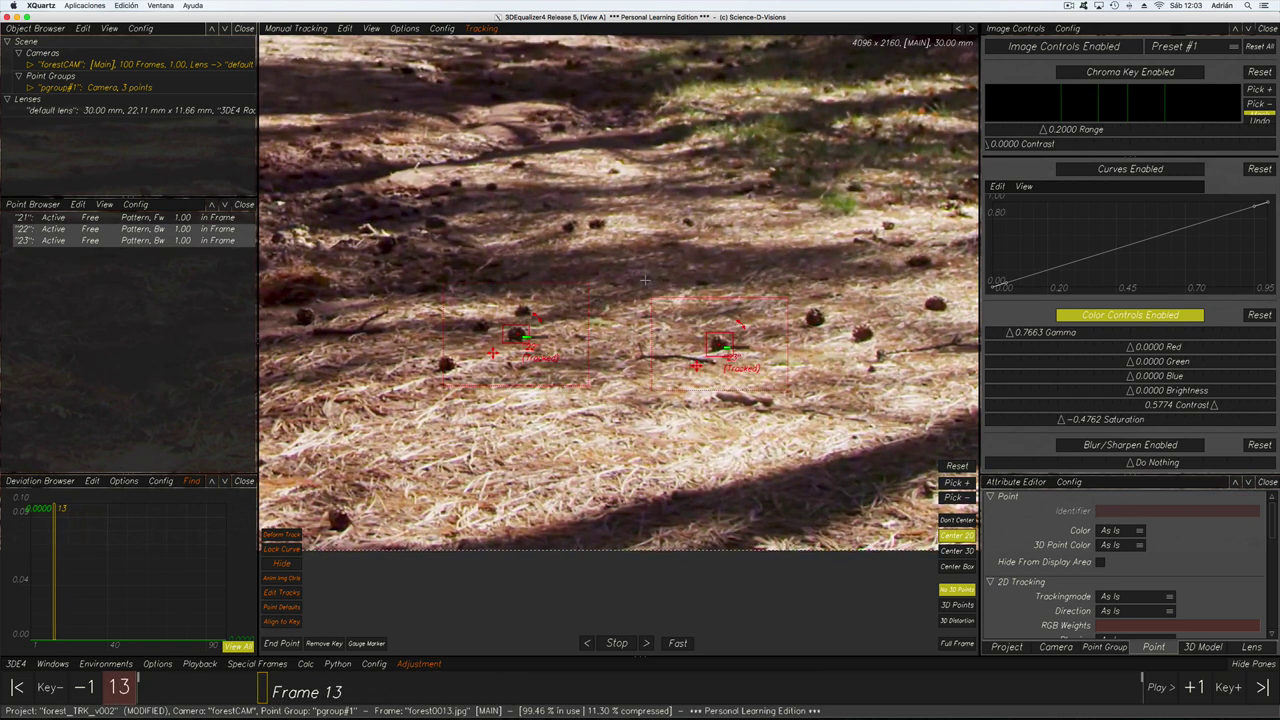
{"action": "left_click_drag", "start_coordinate": [155, 687], "coordinate": [1140, 687]}
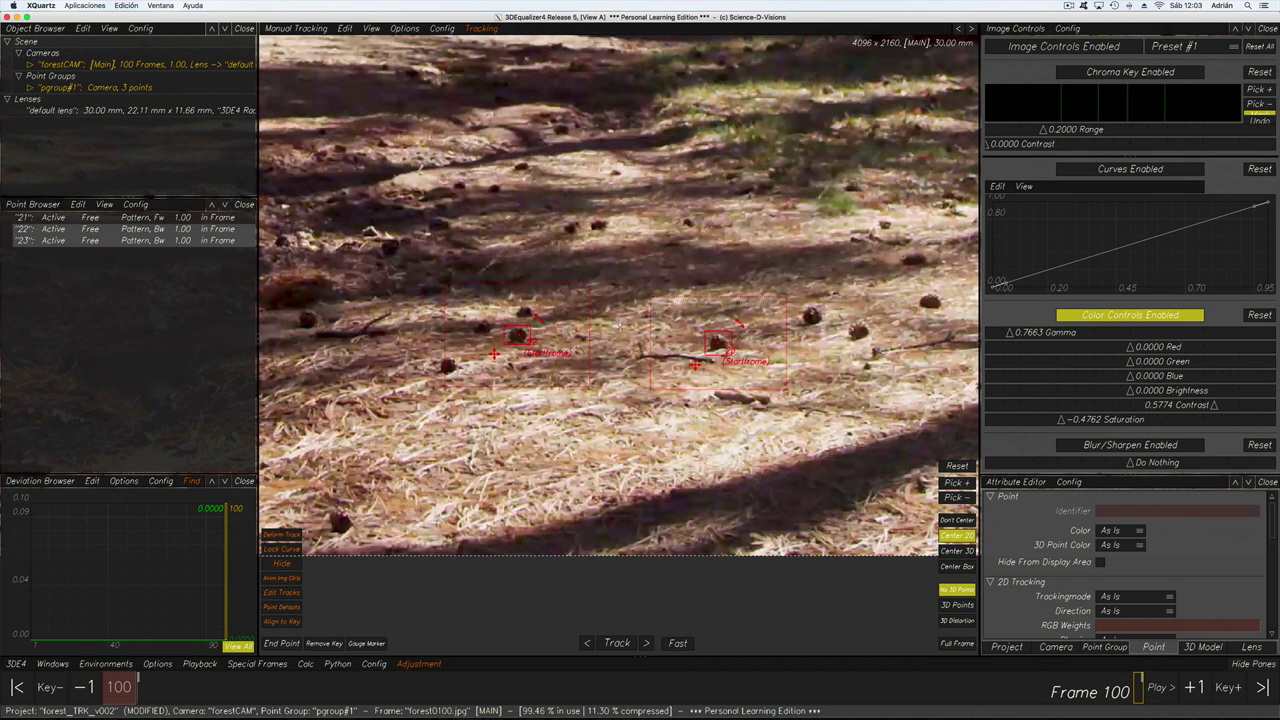
{"action": "left_click_drag", "start_coordinate": [167, 692], "coordinate": [97, 699]}
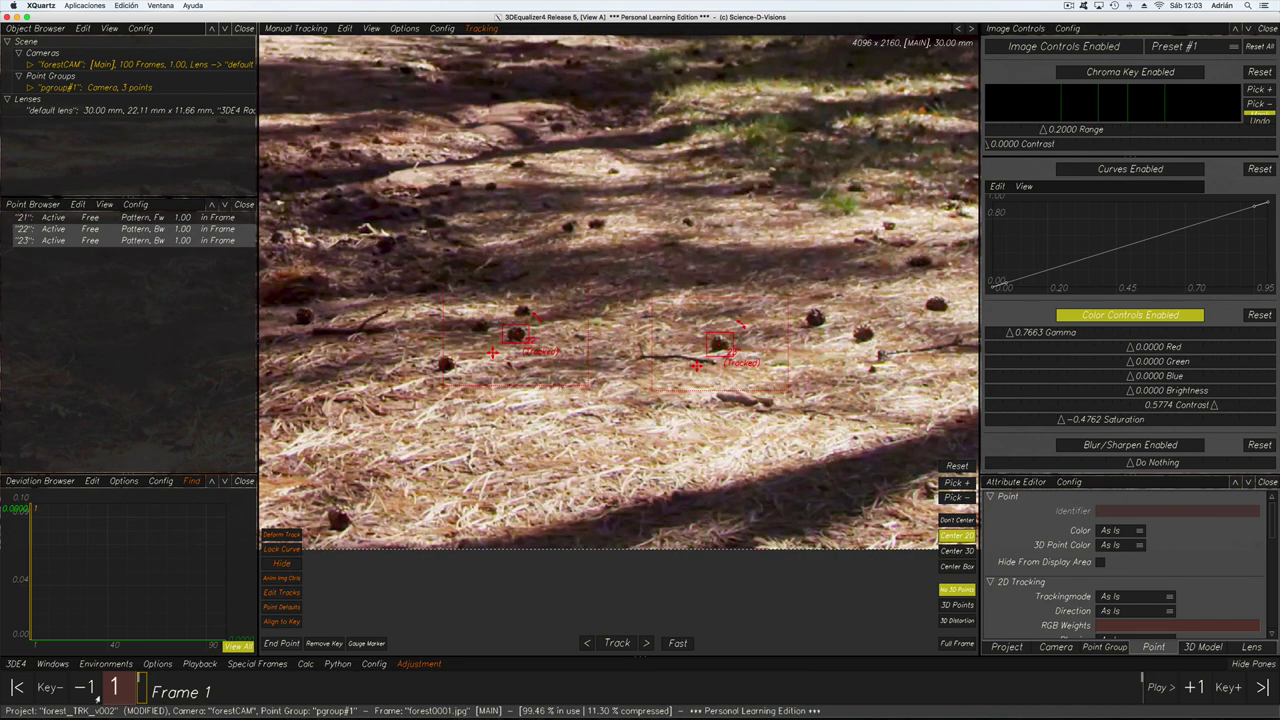
Step: Enlarge the Attribute Editor and examine point 23's tracking direction options, keeping Backward Only
{"action": "left_click_drag", "start_coordinate": [1140, 477], "coordinate": [1140, 151]}
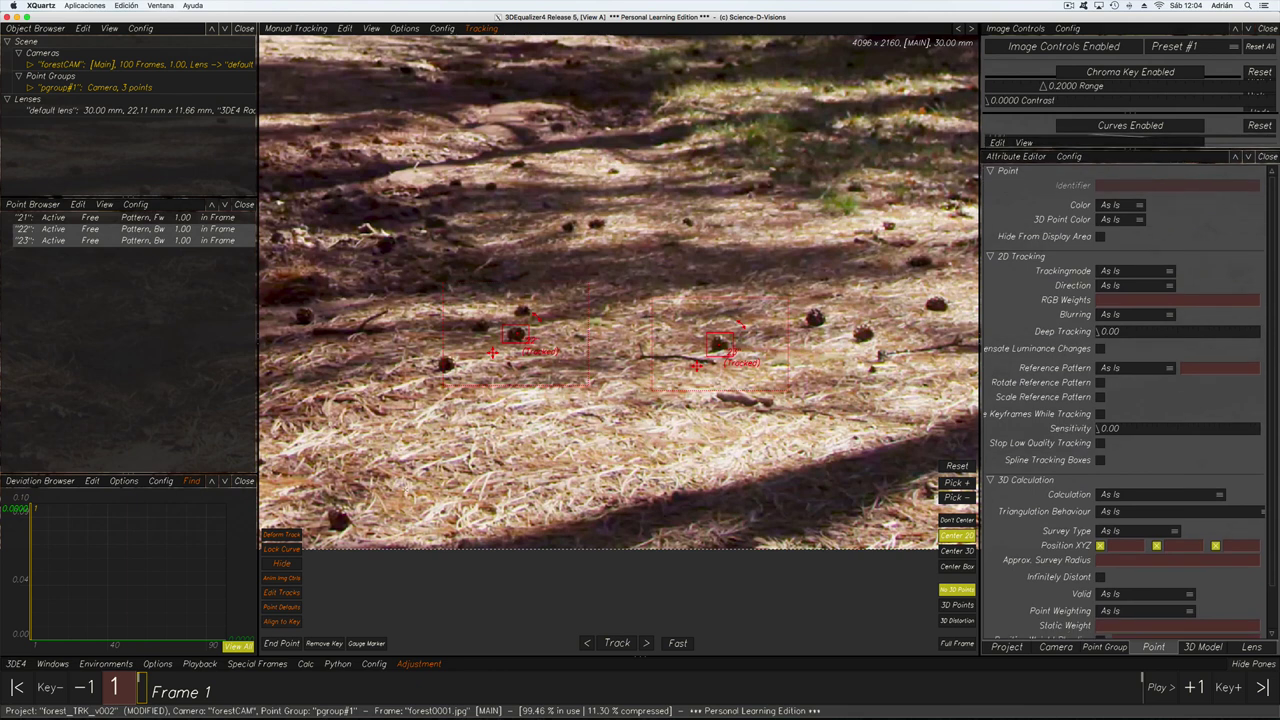
{"action": "left_click", "coordinate": [140, 241]}
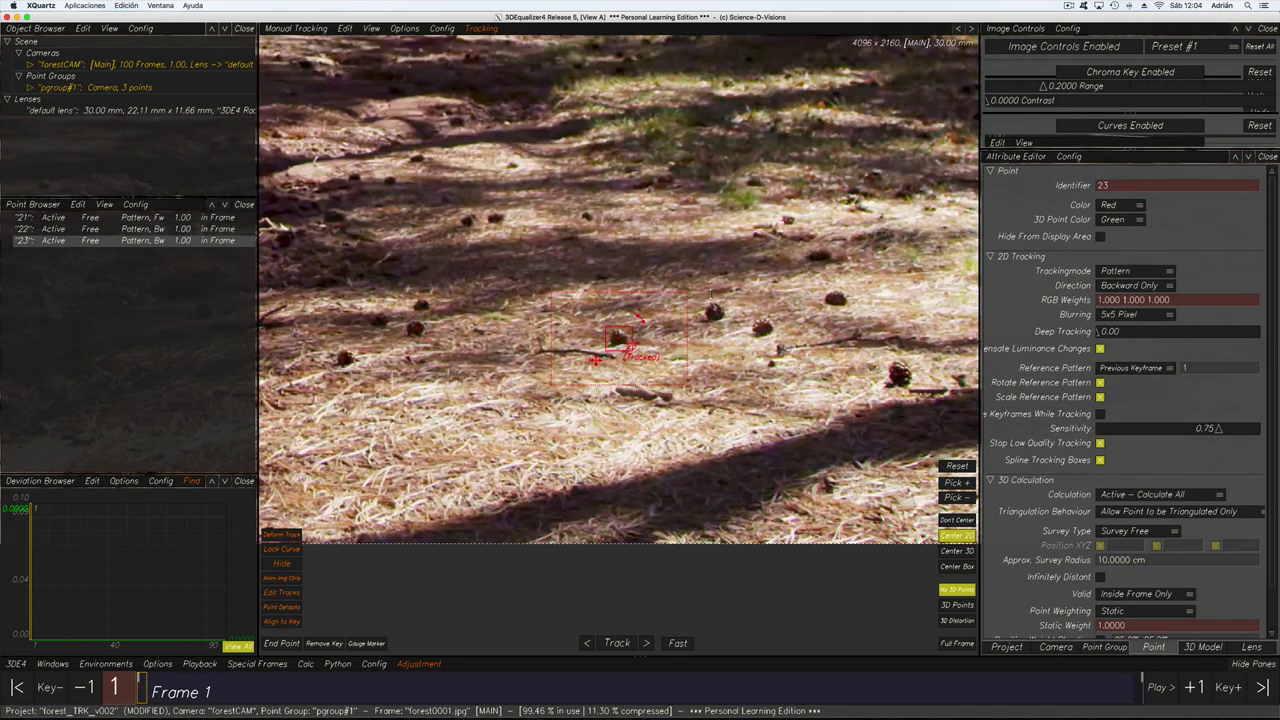
{"action": "left_click", "coordinate": [1131, 286]}
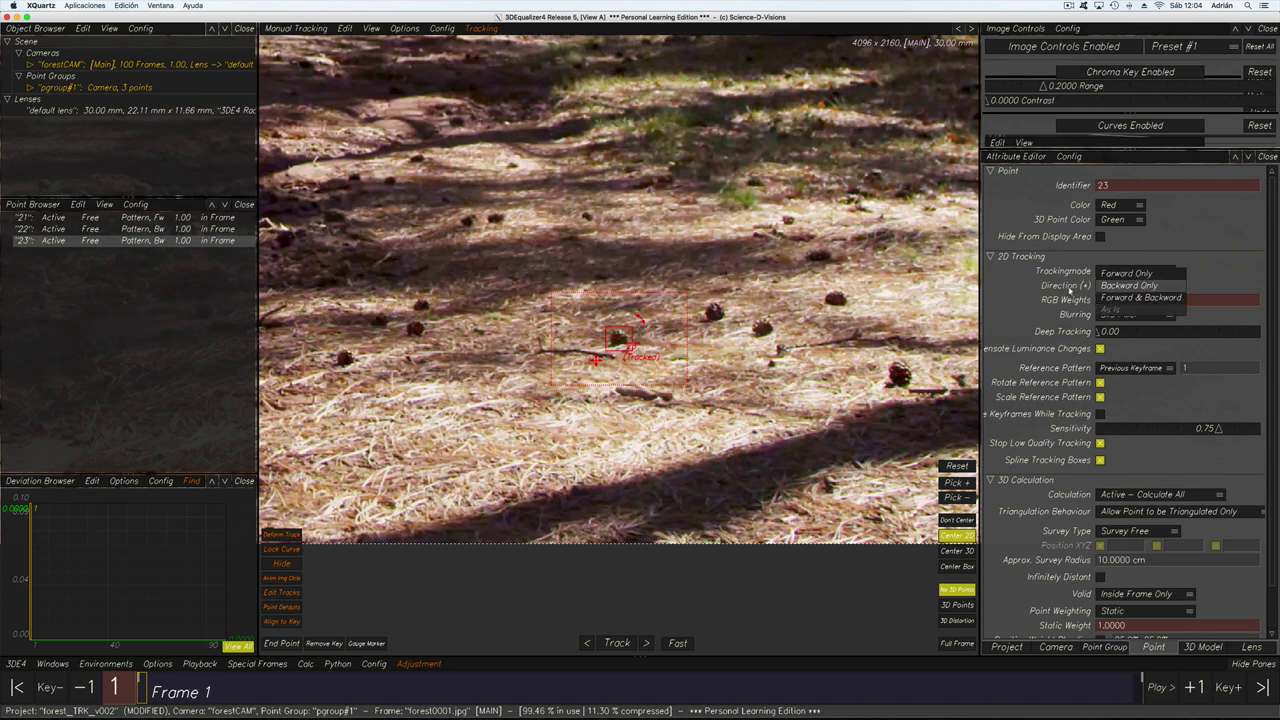
{"action": "left_click", "coordinate": [1128, 286]}
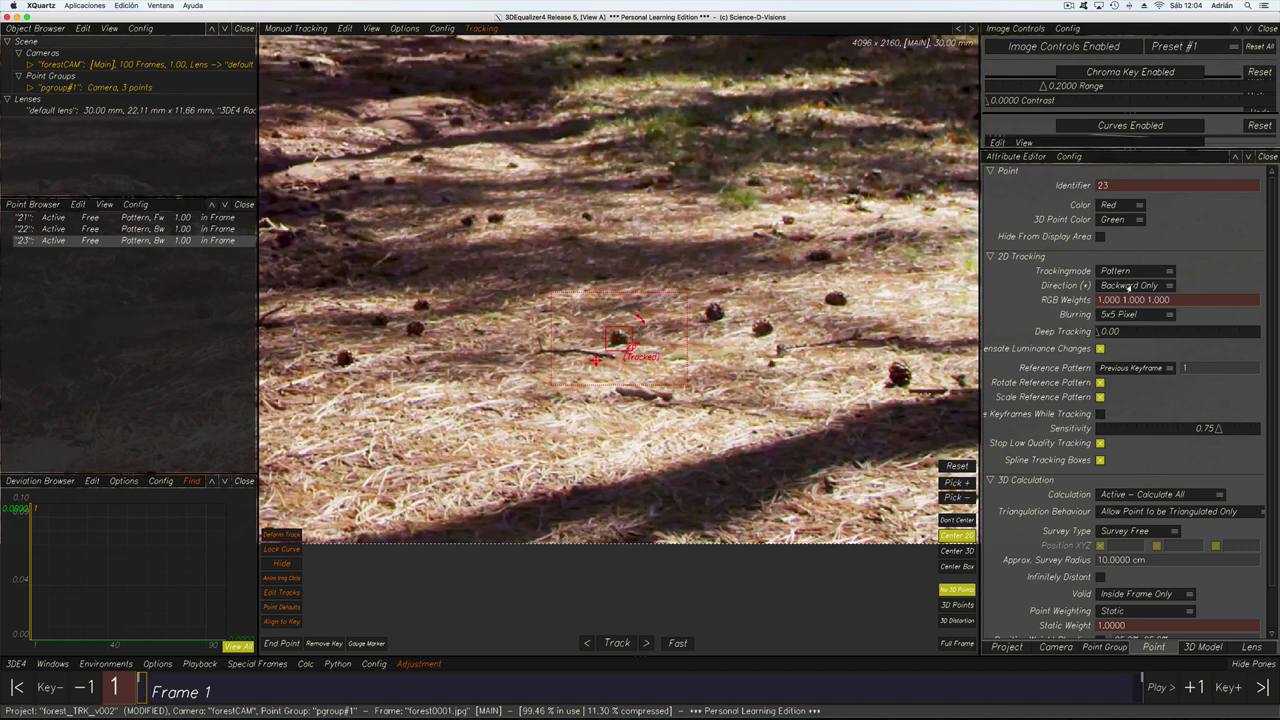
Step: Deselect all points, go to frame 50, and place a new tracking point on a pine cone above the long shadow
{"action": "scroll", "coordinate": [590, 395], "scroll_direction": "down", "scroll_amount": 2}
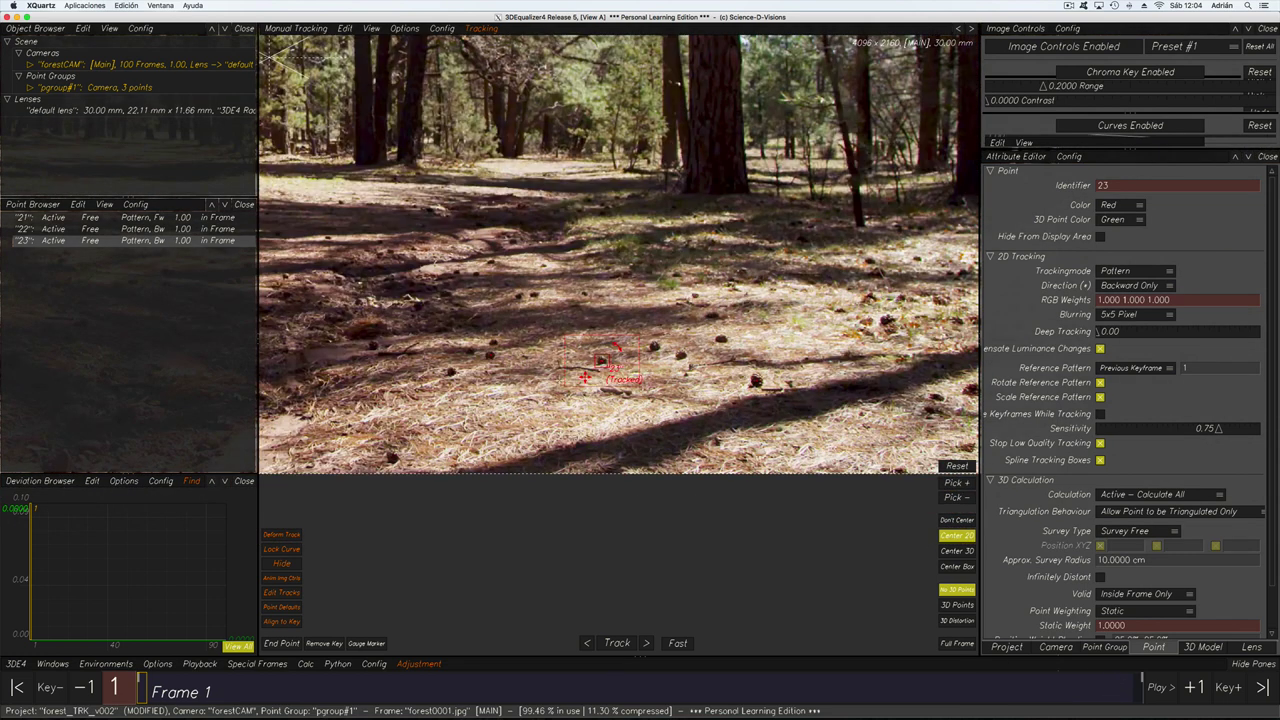
{"action": "left_click", "coordinate": [187, 245]}
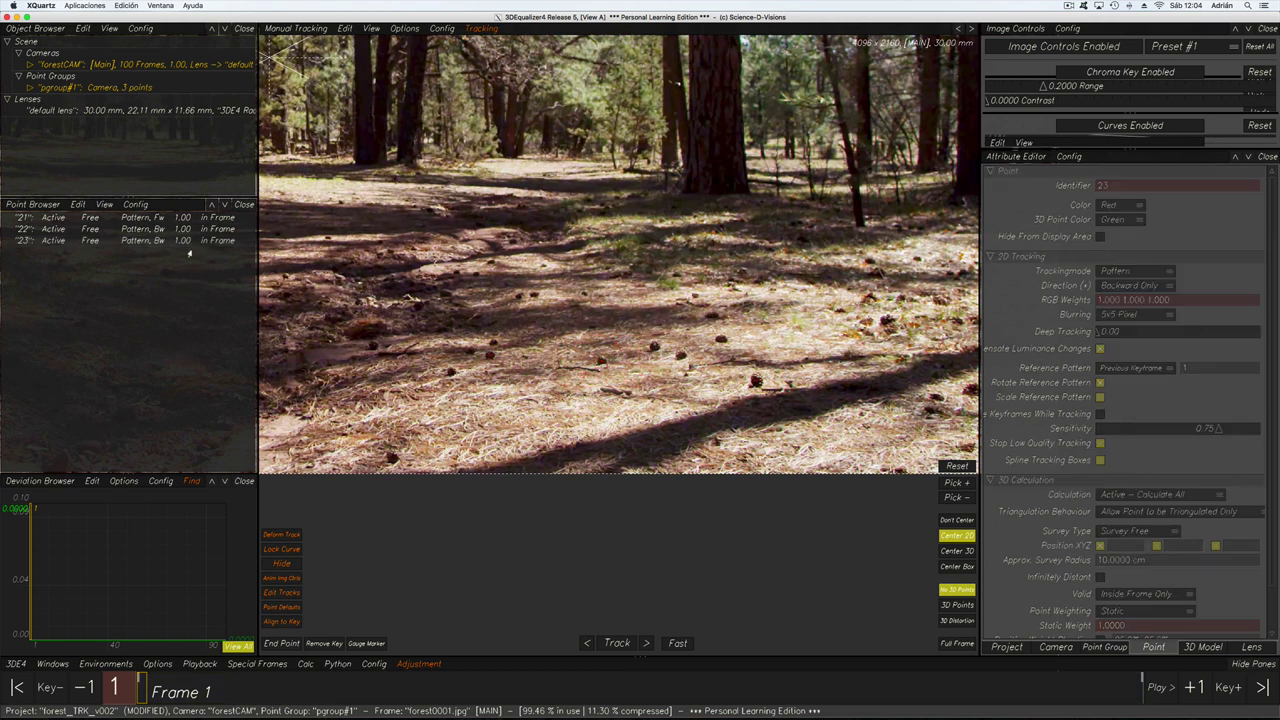
{"action": "left_click", "coordinate": [630, 690]}
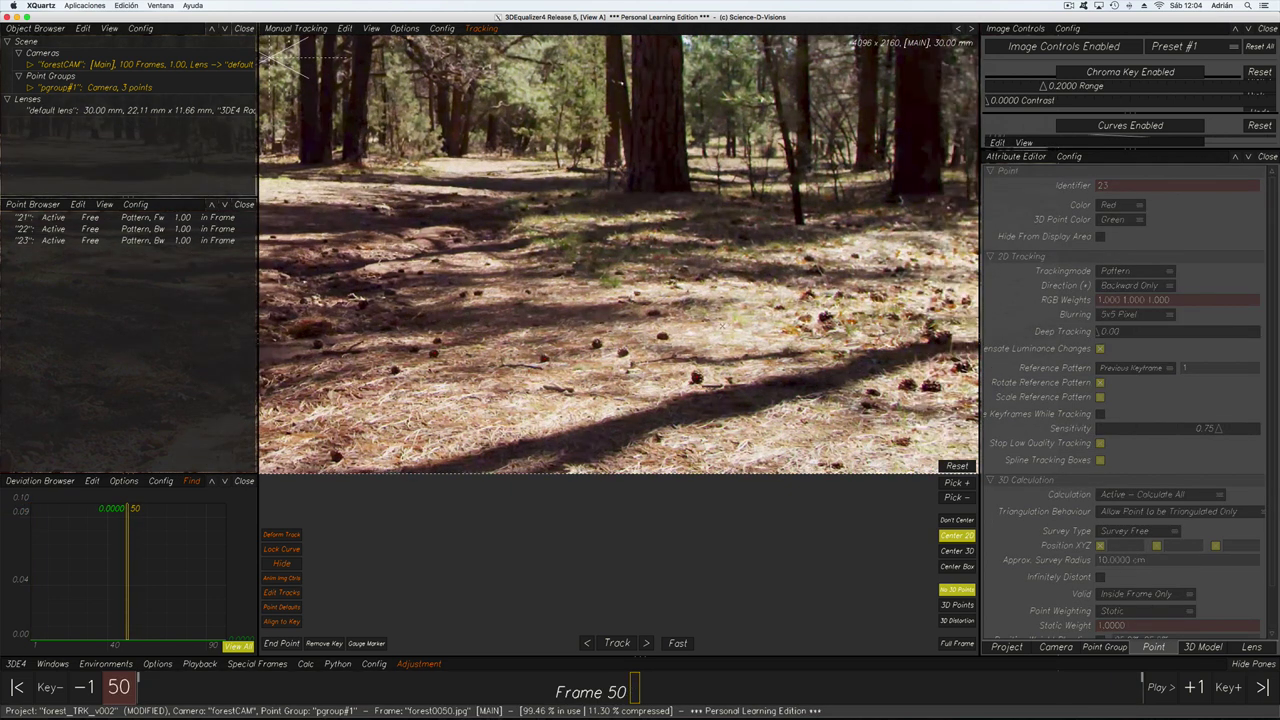
{"action": "scroll", "coordinate": [680, 312], "scroll_direction": "up", "scroll_amount": 5}
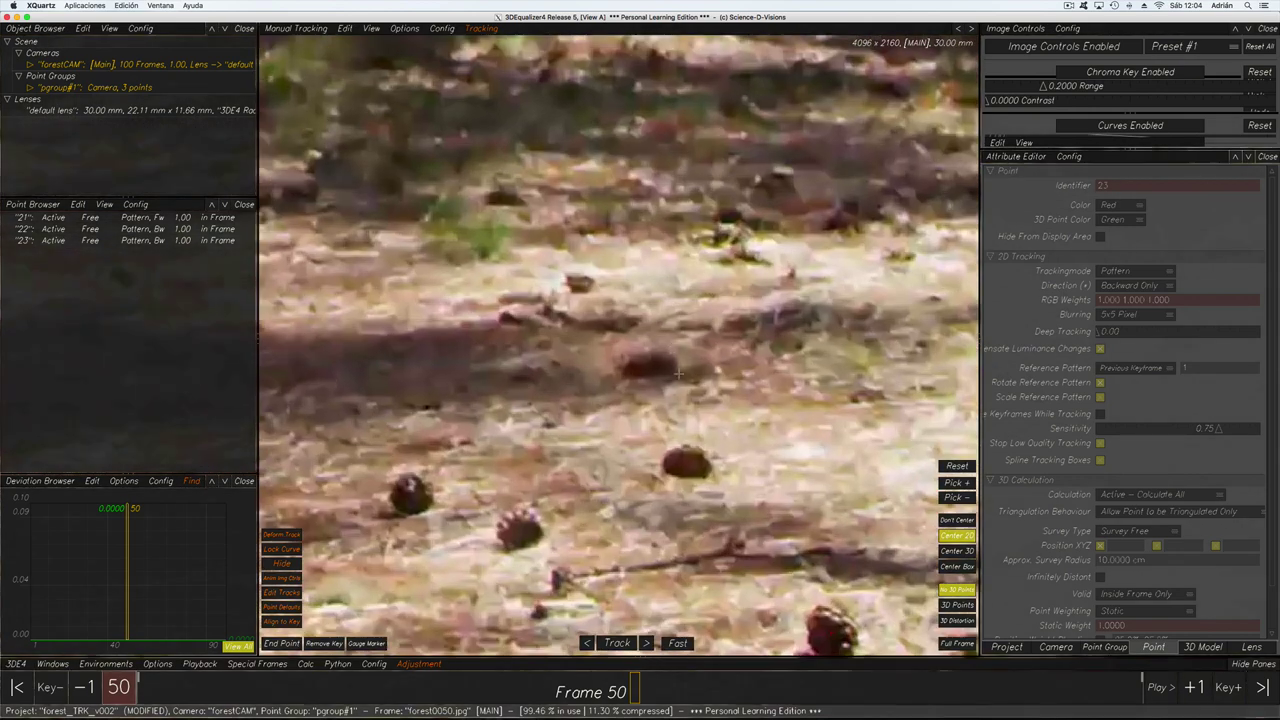
{"action": "left_click", "coordinate": [682, 461], "text": "ctrl"}
{"action": "scroll", "coordinate": [684, 460], "scroll_direction": "down", "scroll_amount": 3}
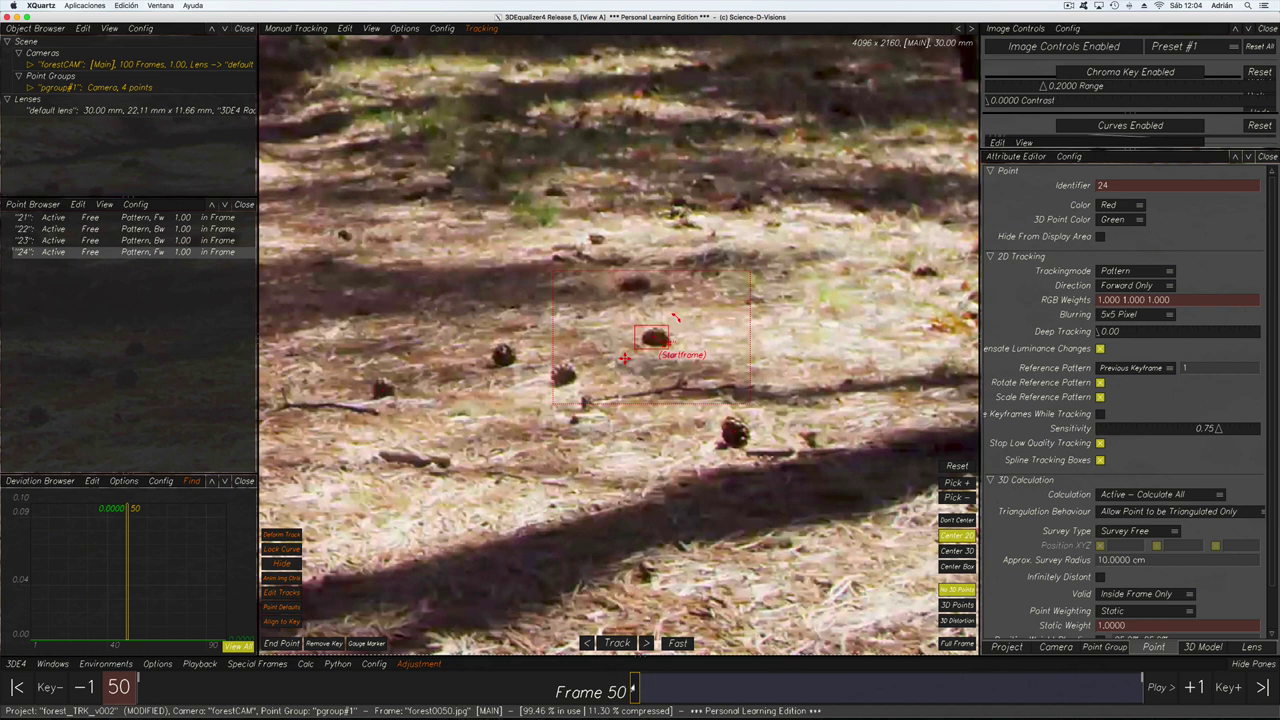
Step: Examine the pine cone of point 24 and its surroundings in the footage around frame 50
{"action": "left_click_drag", "start_coordinate": [632, 691], "coordinate": [655, 691]}
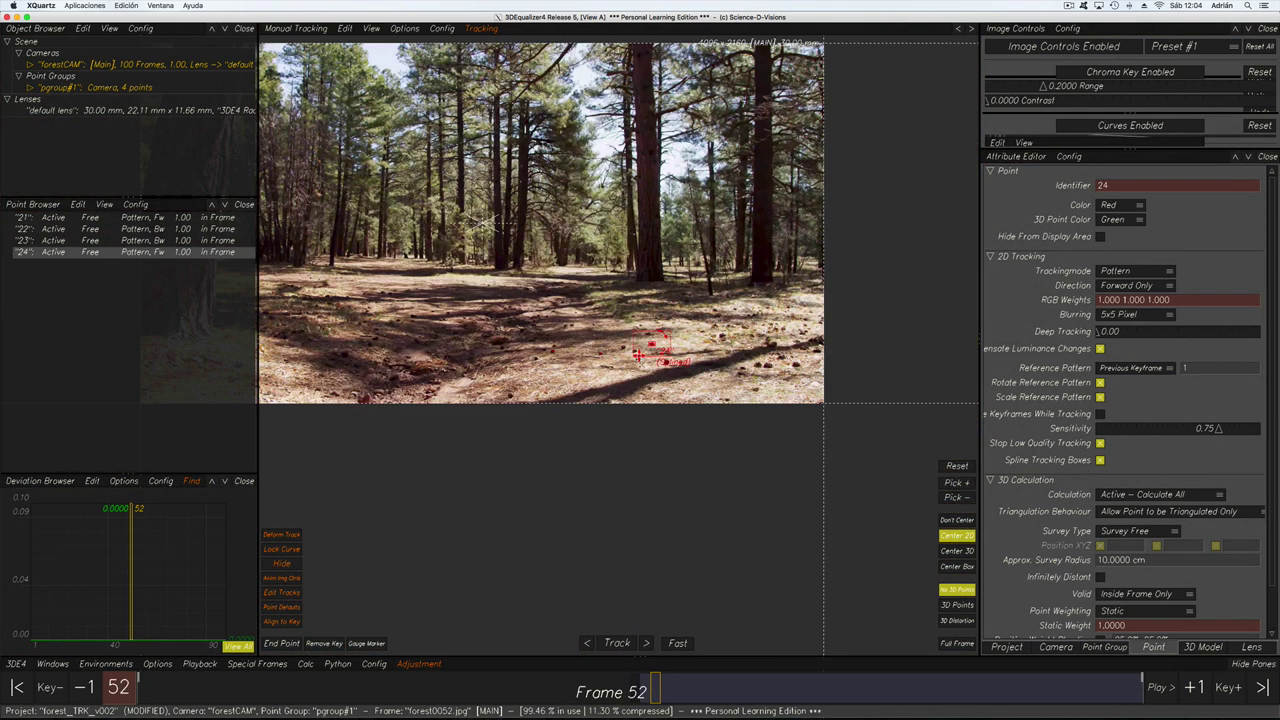
{"action": "scroll", "coordinate": [640, 350], "scroll_direction": "up", "scroll_amount": 2}
{"action": "mouse_move", "coordinate": [645, 692]}
{"action": "left_mouse_down"}
{"action": "mouse_move", "coordinate": [160, 692]}
{"action": "mouse_move", "coordinate": [636, 693]}
{"action": "left_mouse_up"}
{"action": "scroll", "coordinate": [728, 482], "scroll_direction": "down", "scroll_amount": 3}
{"action": "scroll", "coordinate": [673, 420], "scroll_direction": "up", "scroll_amount": 5}
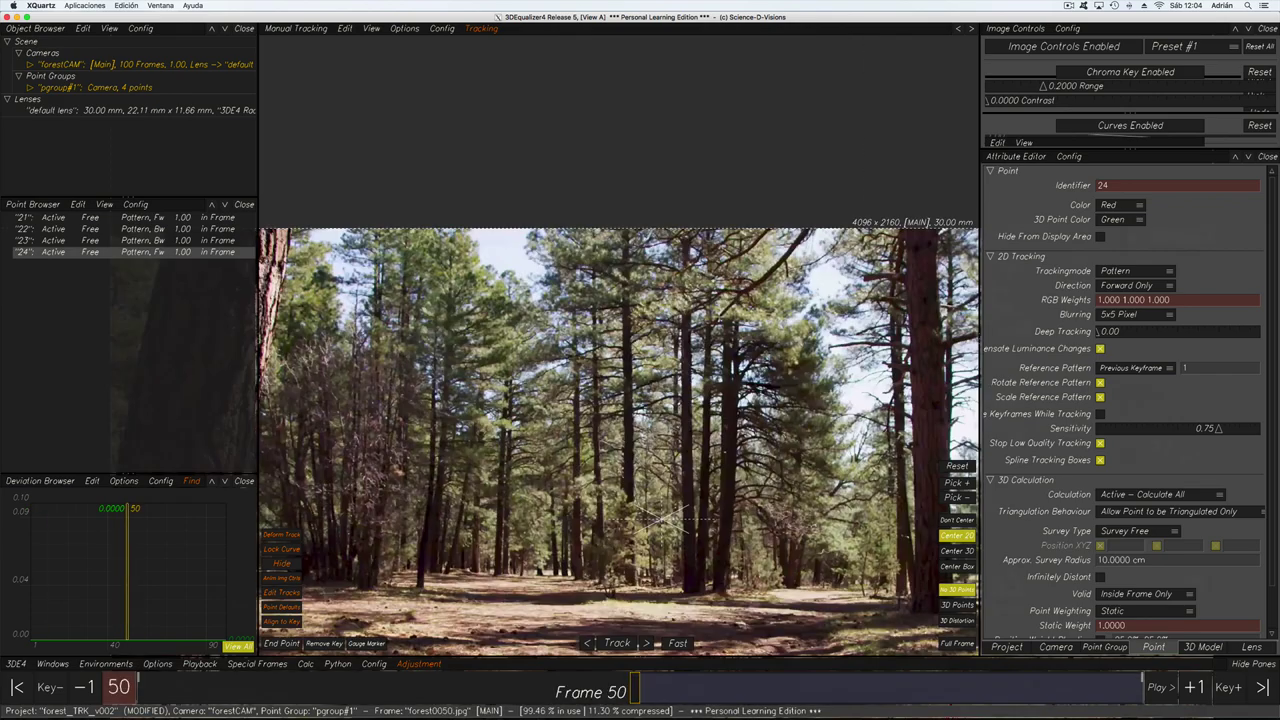
{"action": "scroll", "coordinate": [690, 425], "scroll_direction": "up", "scroll_amount": 6}
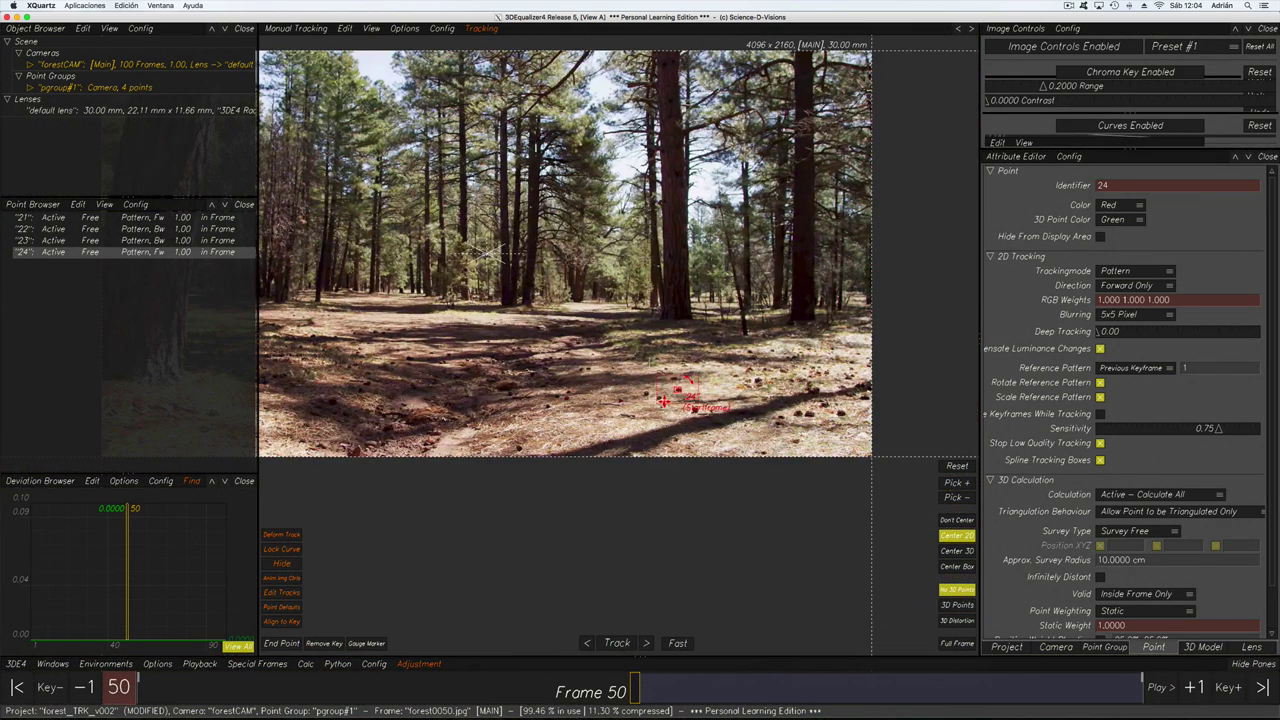
{"action": "scroll", "coordinate": [660, 400], "scroll_direction": "up", "scroll_amount": 3}
{"action": "scroll", "coordinate": [660, 400], "scroll_direction": "down", "scroll_amount": 8}
{"action": "scroll", "coordinate": [661, 384], "scroll_direction": "up", "scroll_amount": 1}
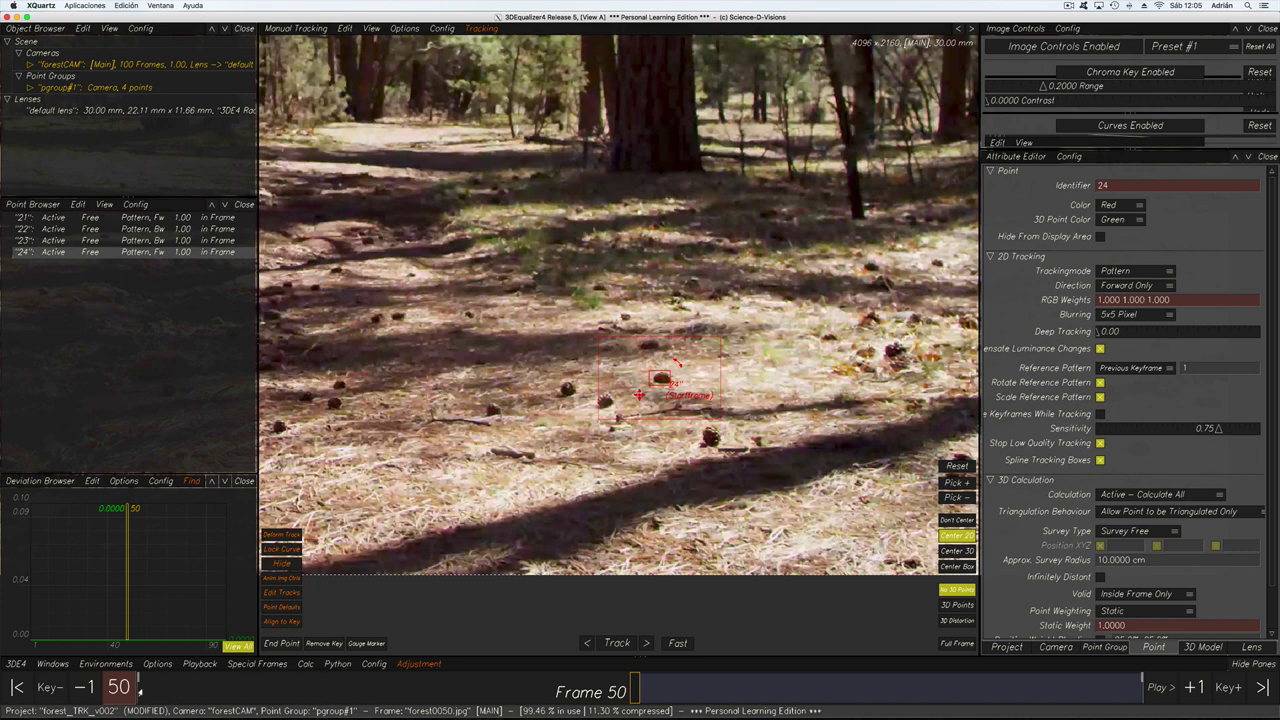
{"action": "left_click", "coordinate": [137, 690]}
{"action": "left_click_drag", "start_coordinate": [137, 690], "coordinate": [632, 690]}
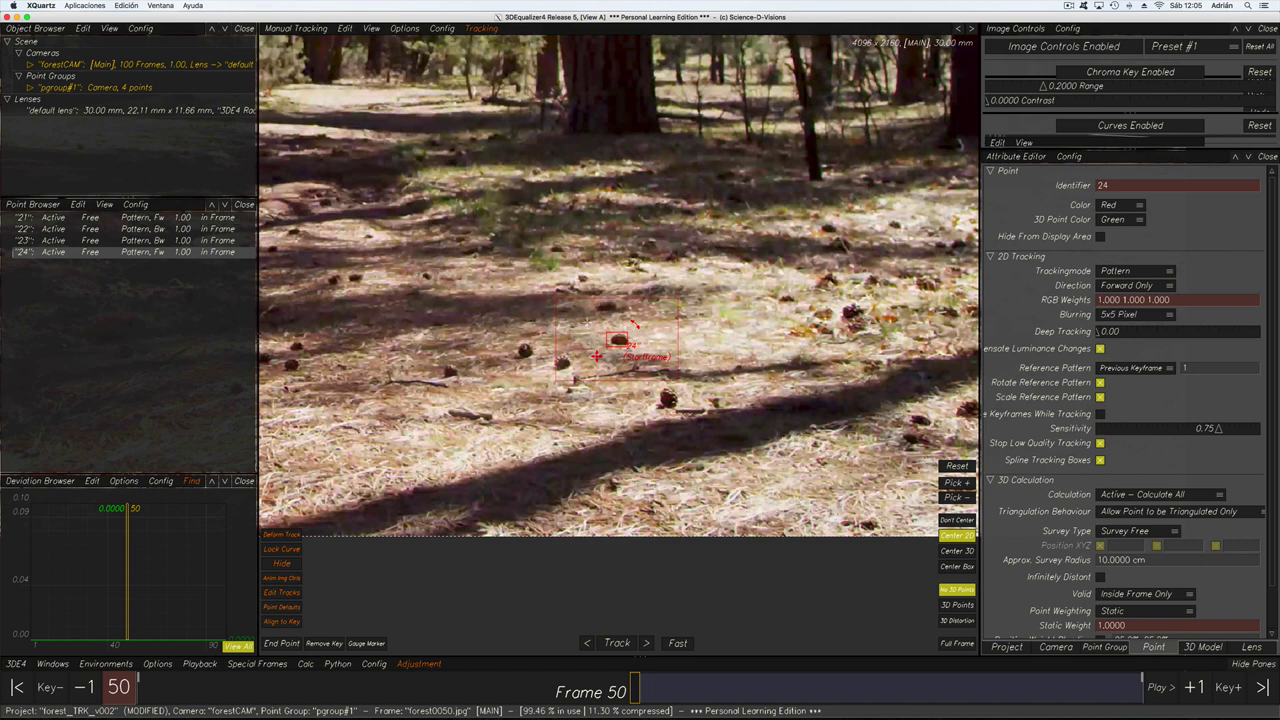
{"action": "scroll", "coordinate": [597, 356], "scroll_direction": "down", "scroll_amount": 1}
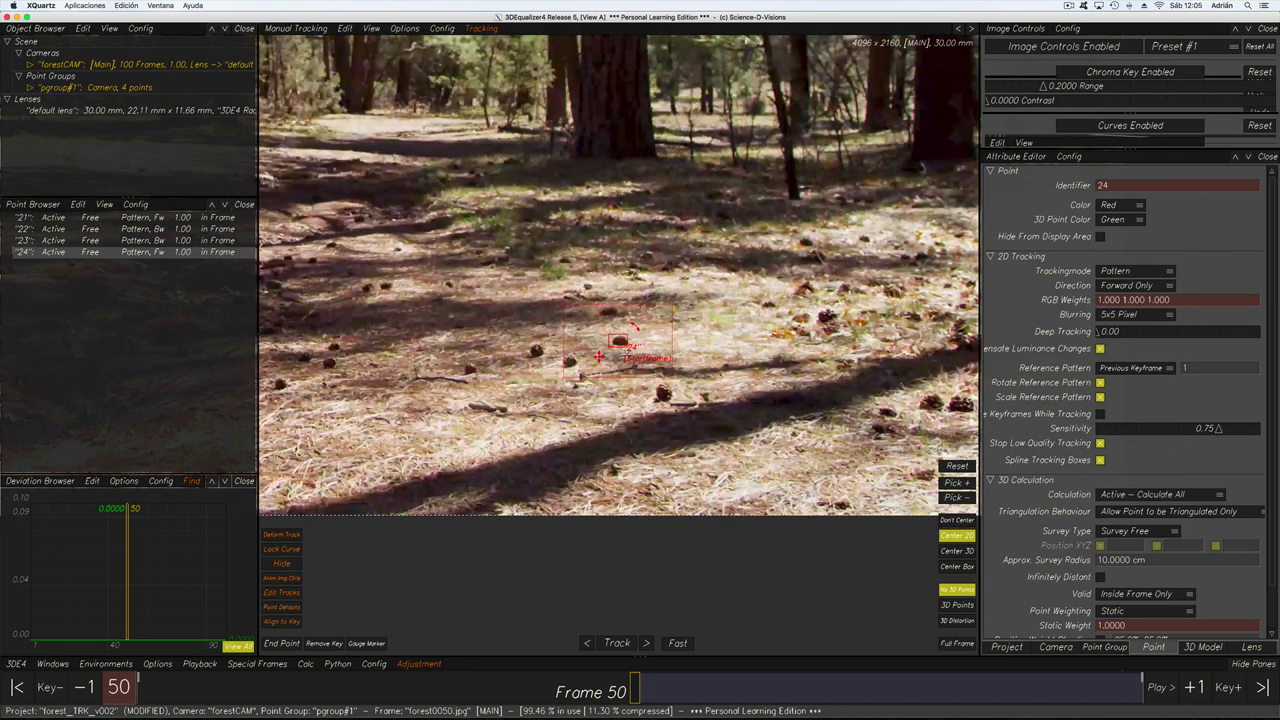
{"action": "scroll", "coordinate": [597, 356], "scroll_direction": "up", "scroll_amount": 5}
{"action": "scroll", "coordinate": [631, 361], "scroll_direction": "down", "scroll_amount": 3}
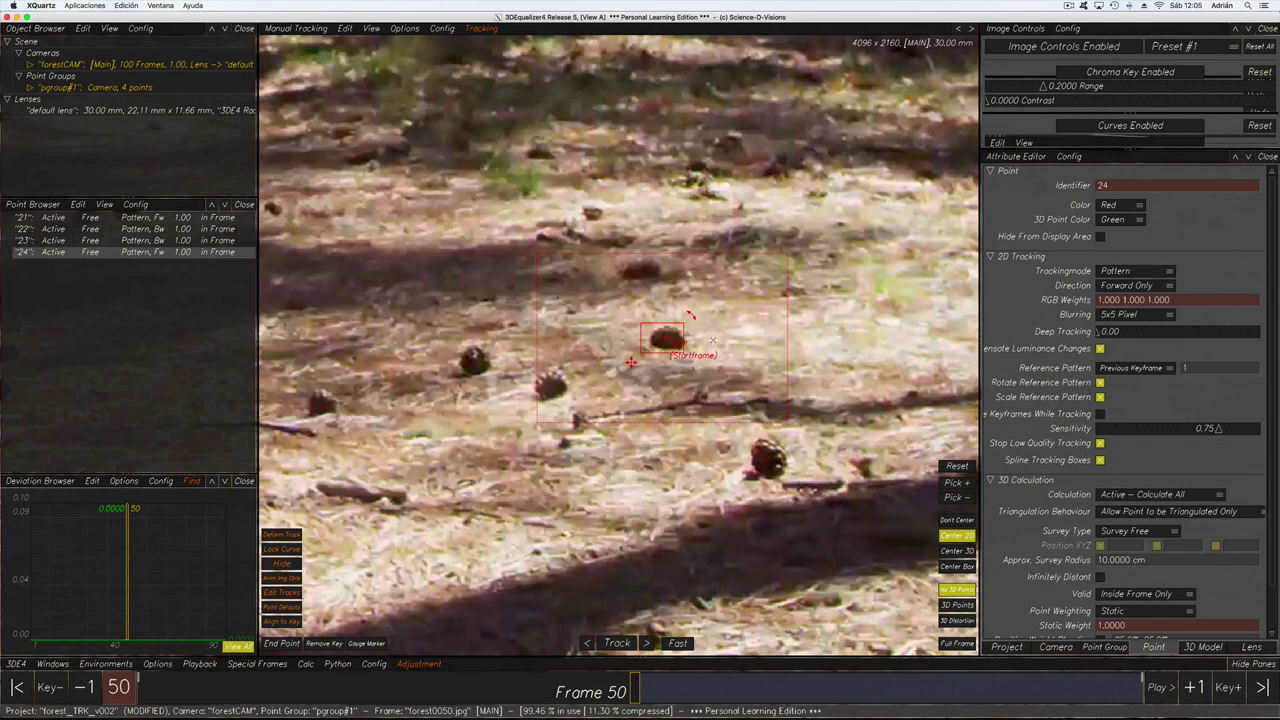
Step: Read the online help entry for the Set Default Tracking Area Size command and close it
{"action": "left_click", "coordinate": [344, 28]}
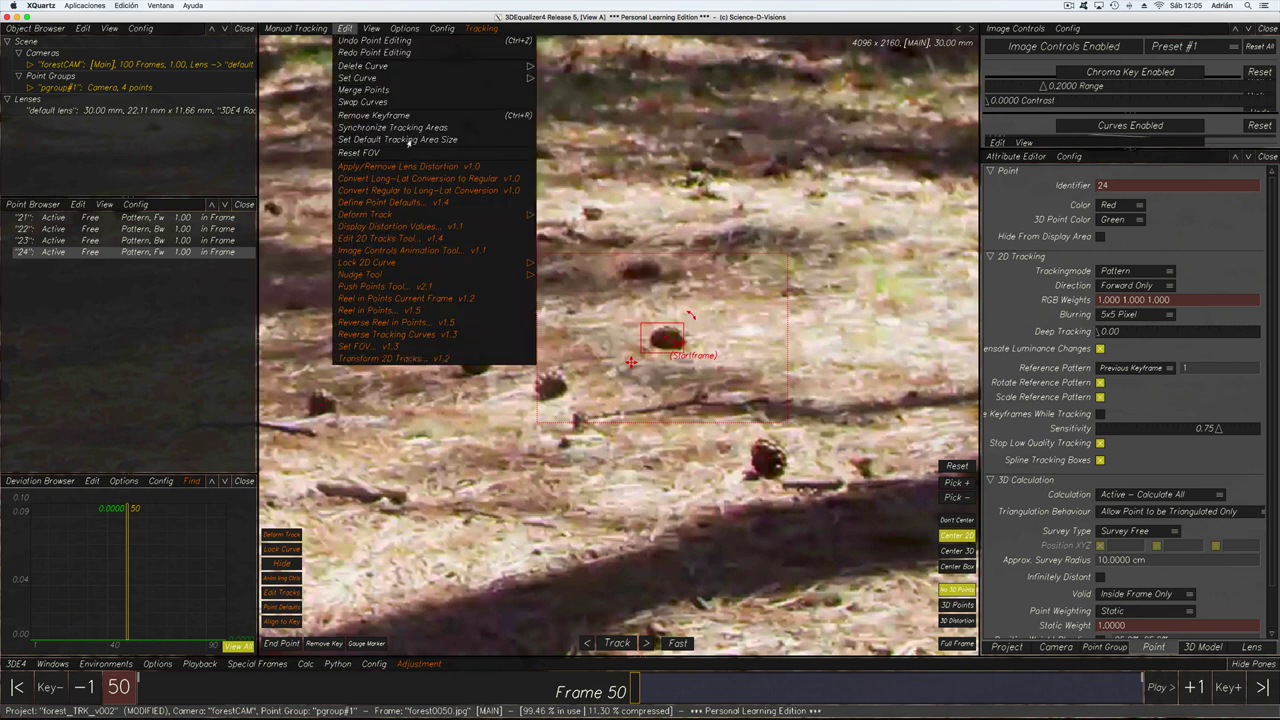
{"action": "right_click", "coordinate": [440, 142]}
{"action": "left_click", "coordinate": [468, 147]}
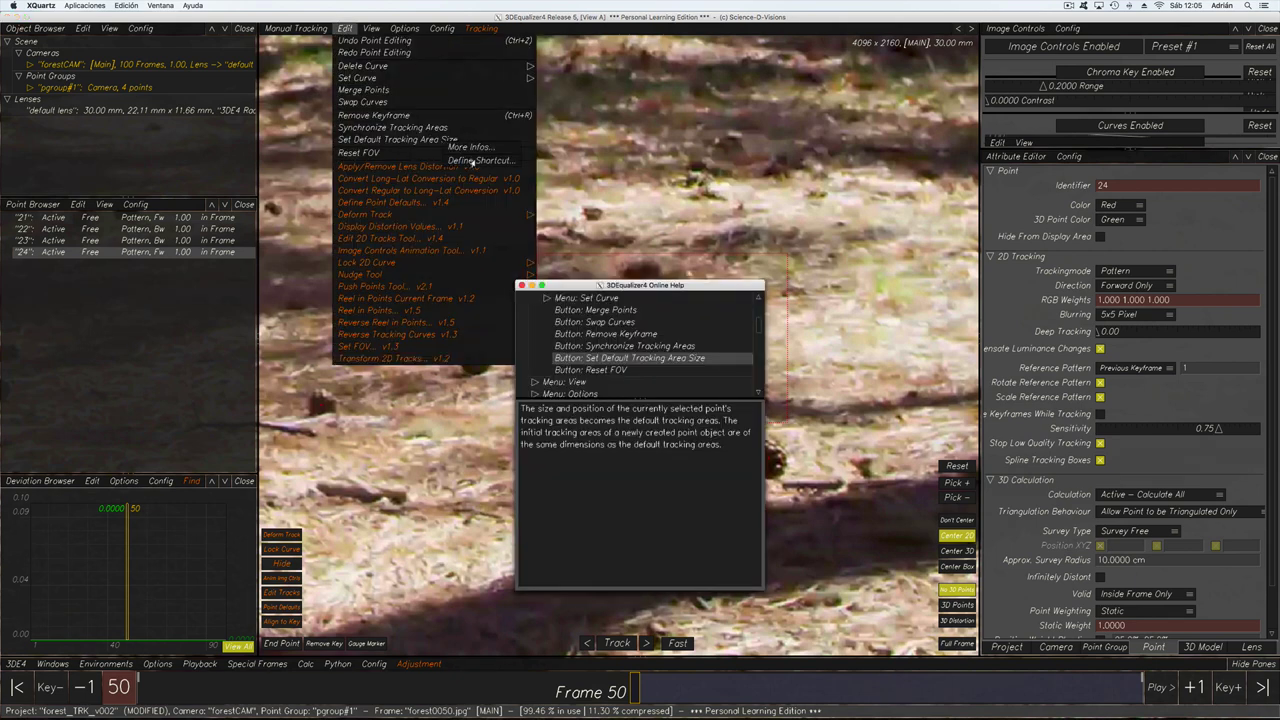
{"action": "left_click", "coordinate": [522, 286]}
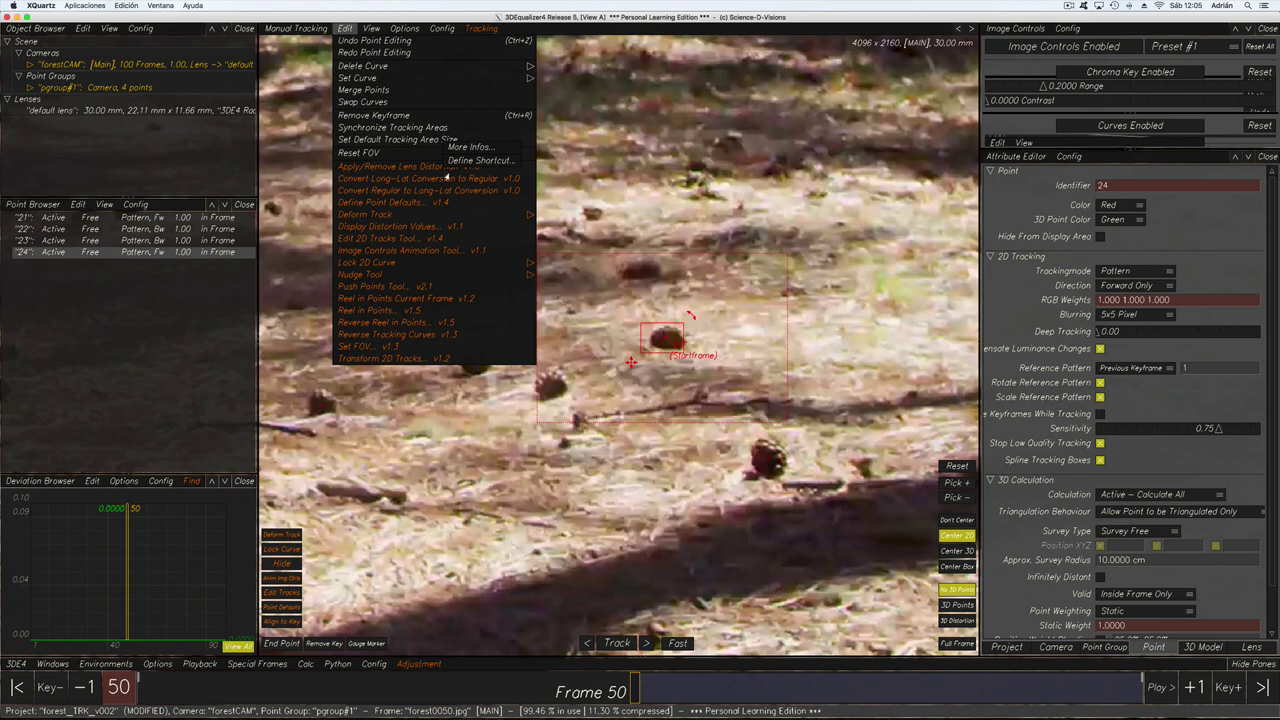
Step: Assign Q as the shortcut for Set Default Tracking Area Size in Manual Tracking
{"action": "left_click", "coordinate": [478, 160]}
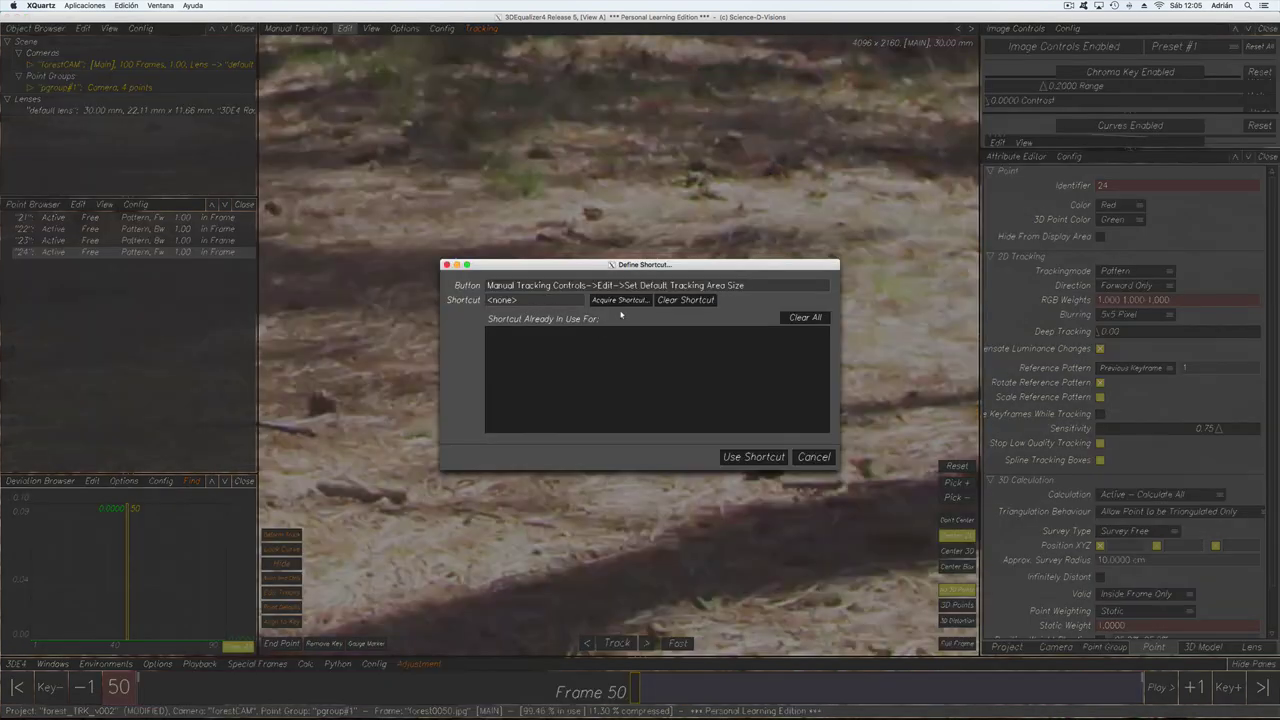
{"action": "left_click", "coordinate": [620, 301]}
{"action": "key", "text": "q"}
{"action": "left_click", "coordinate": [771, 460]}
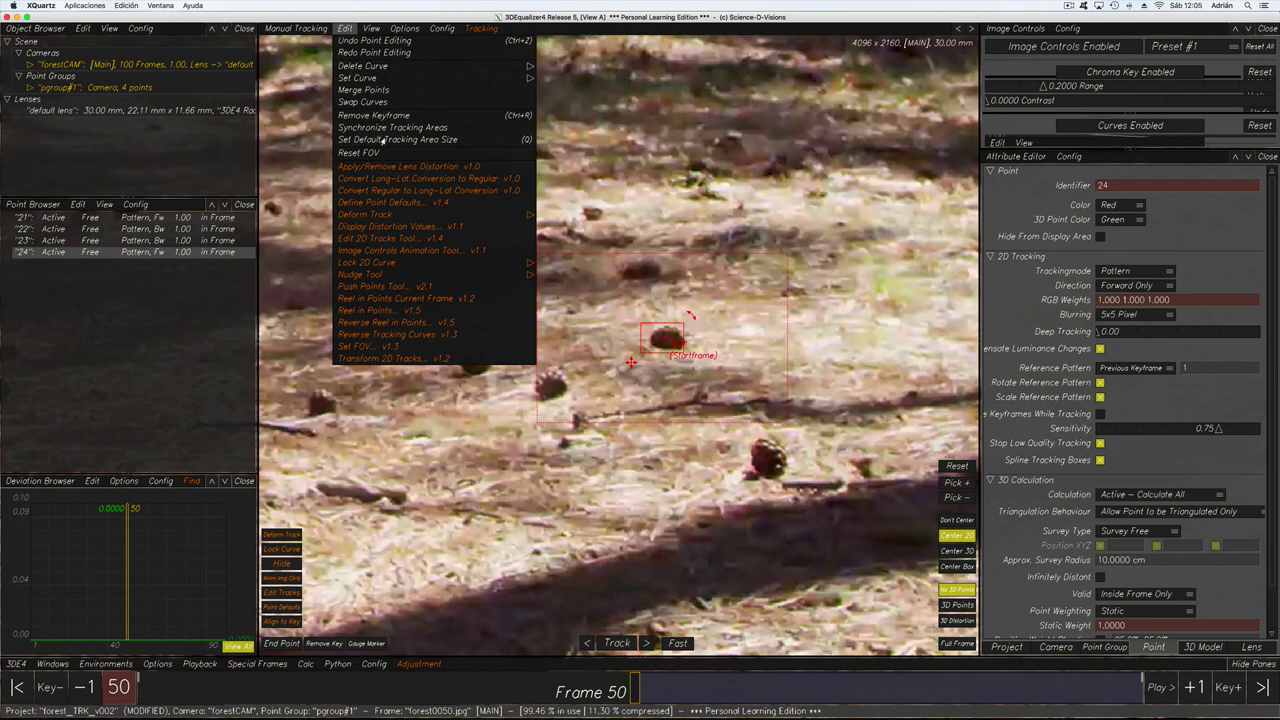
{"action": "right_click", "coordinate": [389, 141]}
{"action": "left_click", "coordinate": [427, 158]}
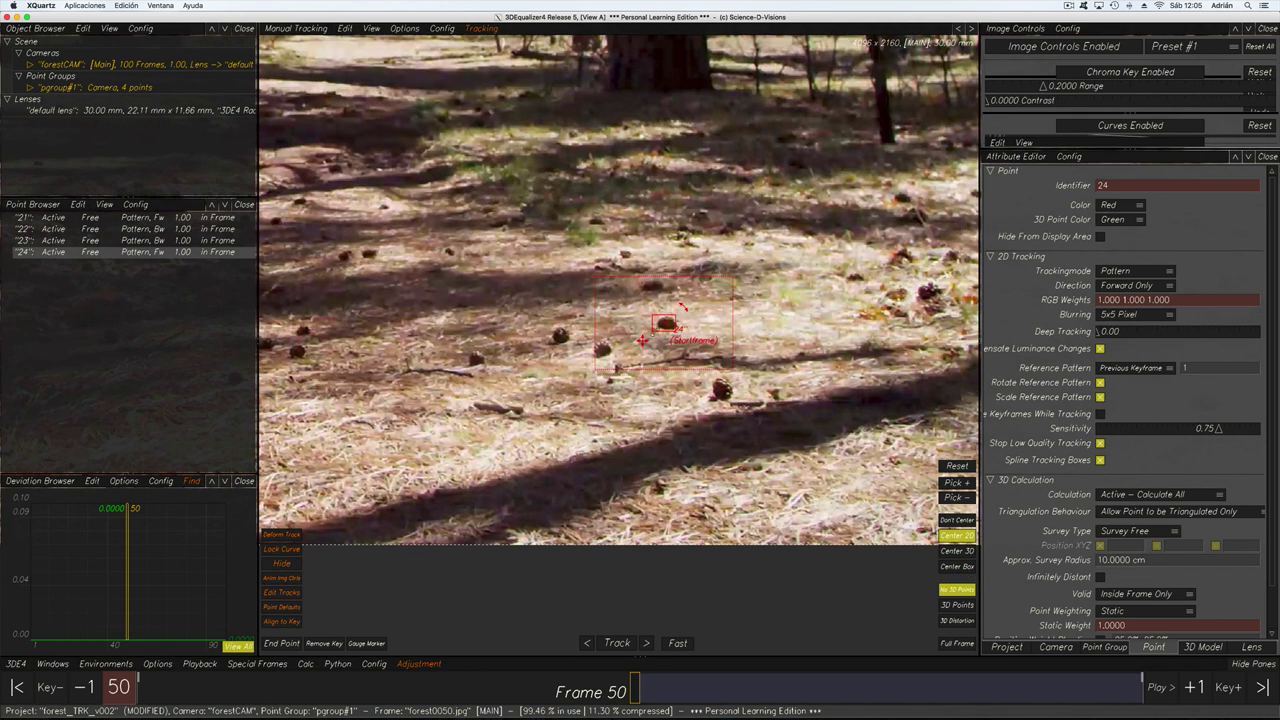
{"action": "left_click", "coordinate": [344, 28]}
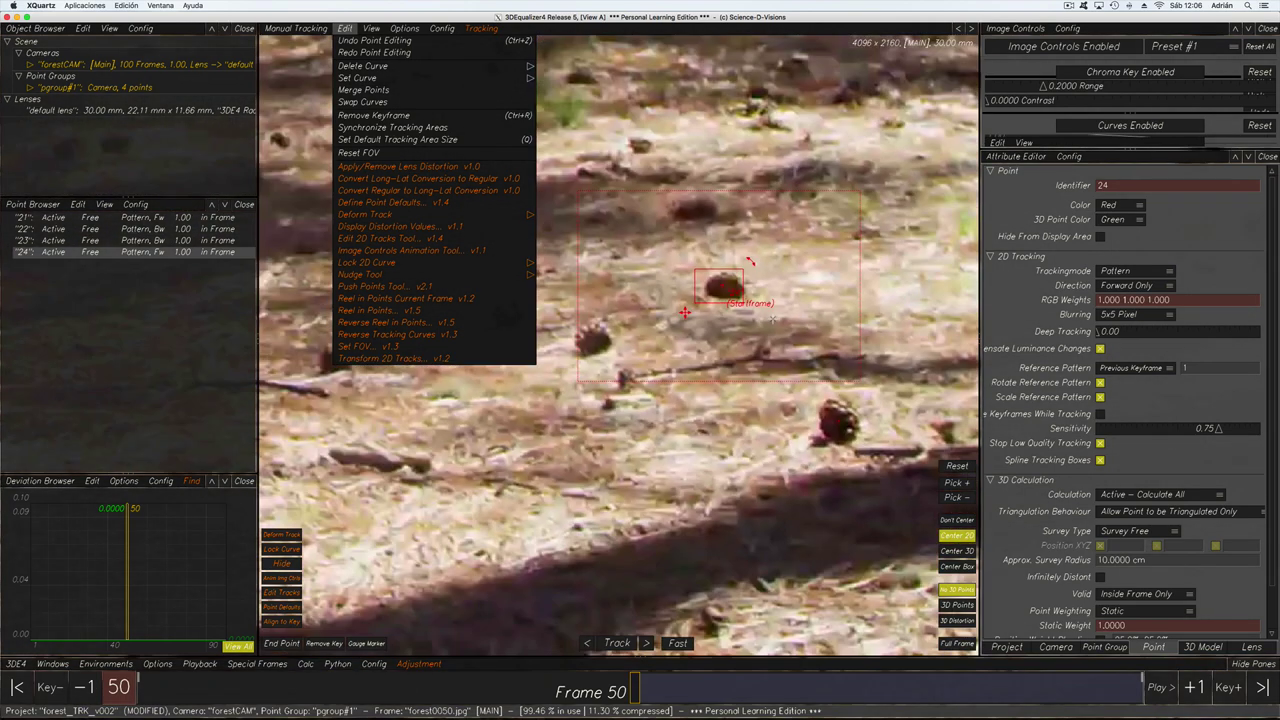
{"action": "left_click", "coordinate": [785, 311]}
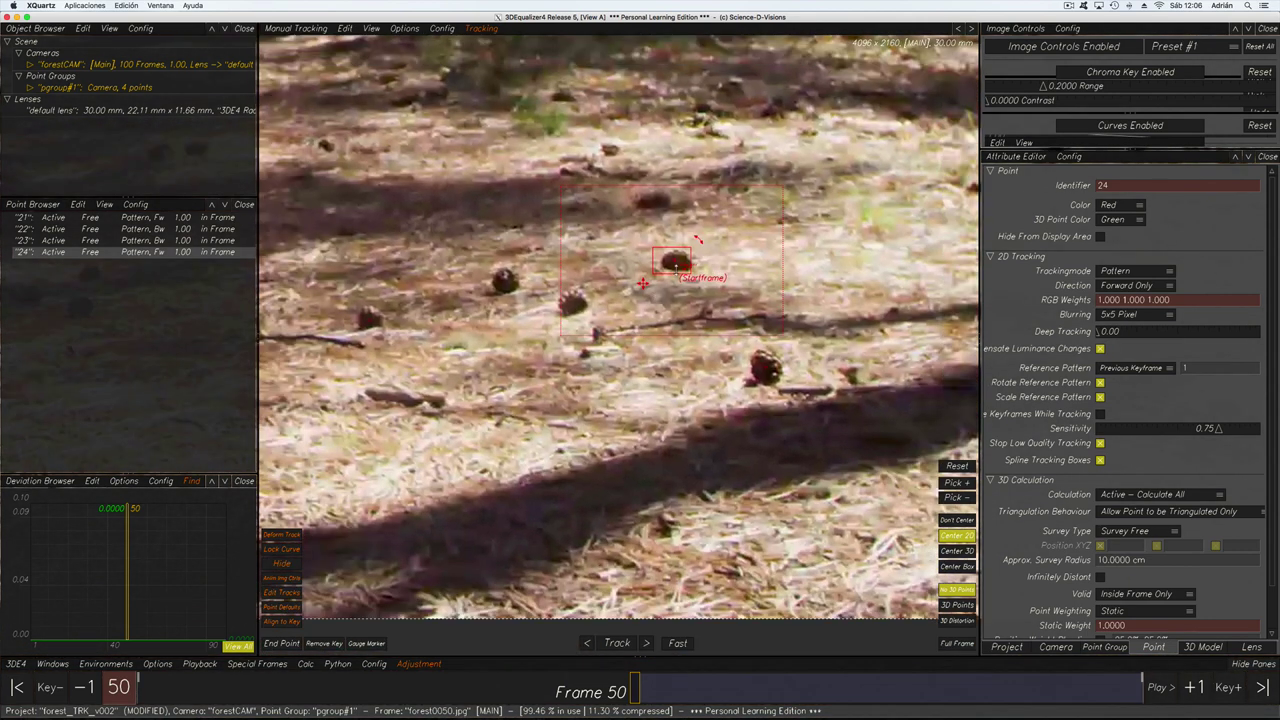
Step: Narrow the browser column slightly and open the Timeline Editor in a floating window over the footage
{"action": "left_click_drag", "start_coordinate": [257, 333], "coordinate": [236, 333]}
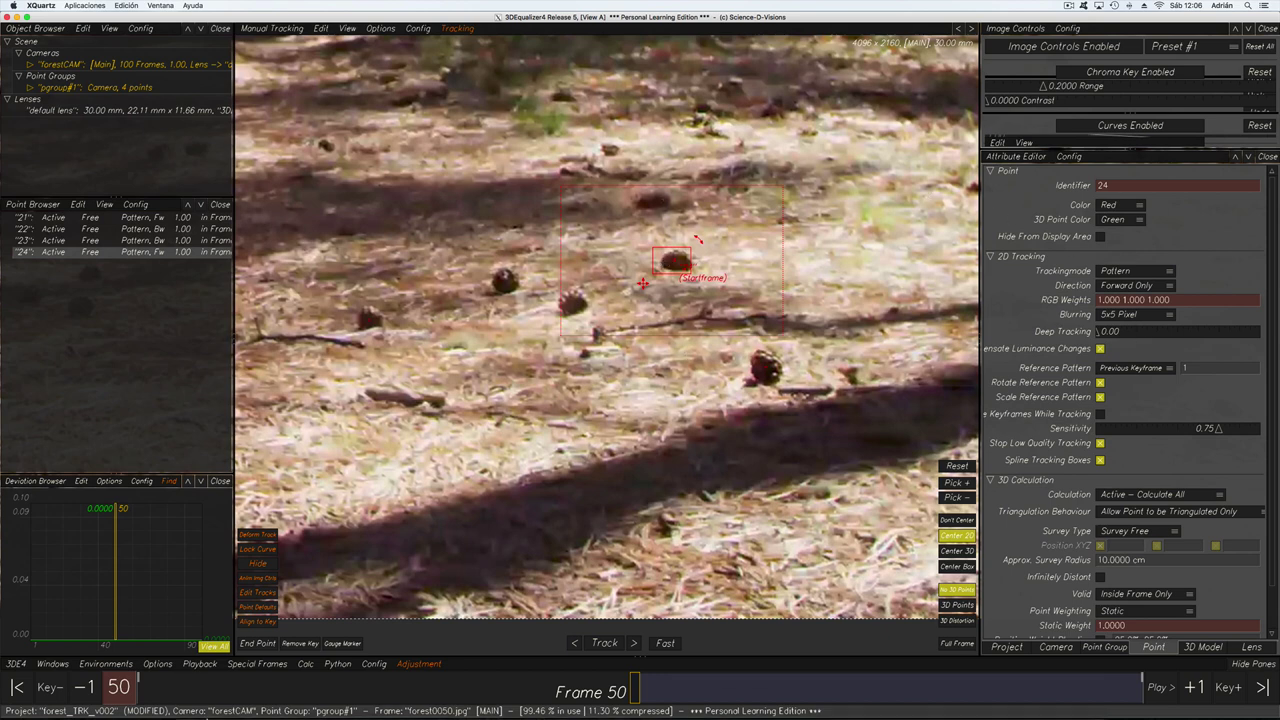
{"action": "left_click", "coordinate": [55, 664]}
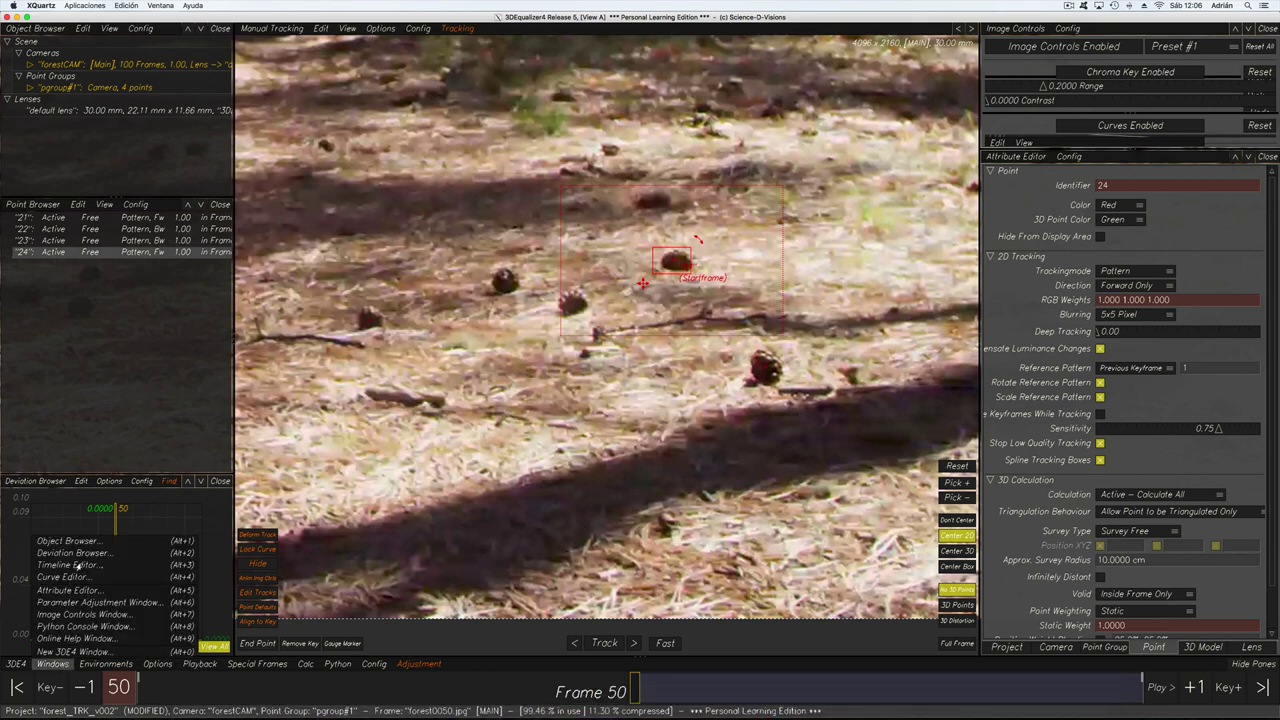
{"action": "left_click", "coordinate": [76, 566]}
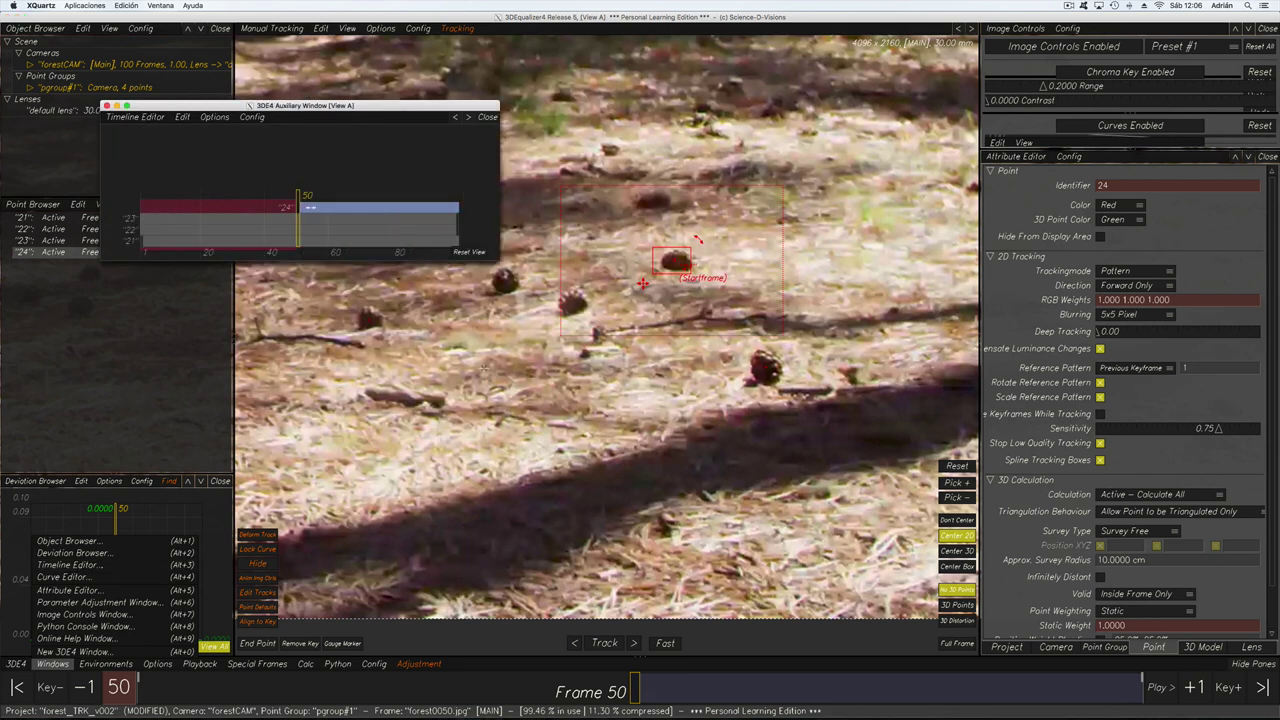
{"action": "left_click", "coordinate": [497, 261]}
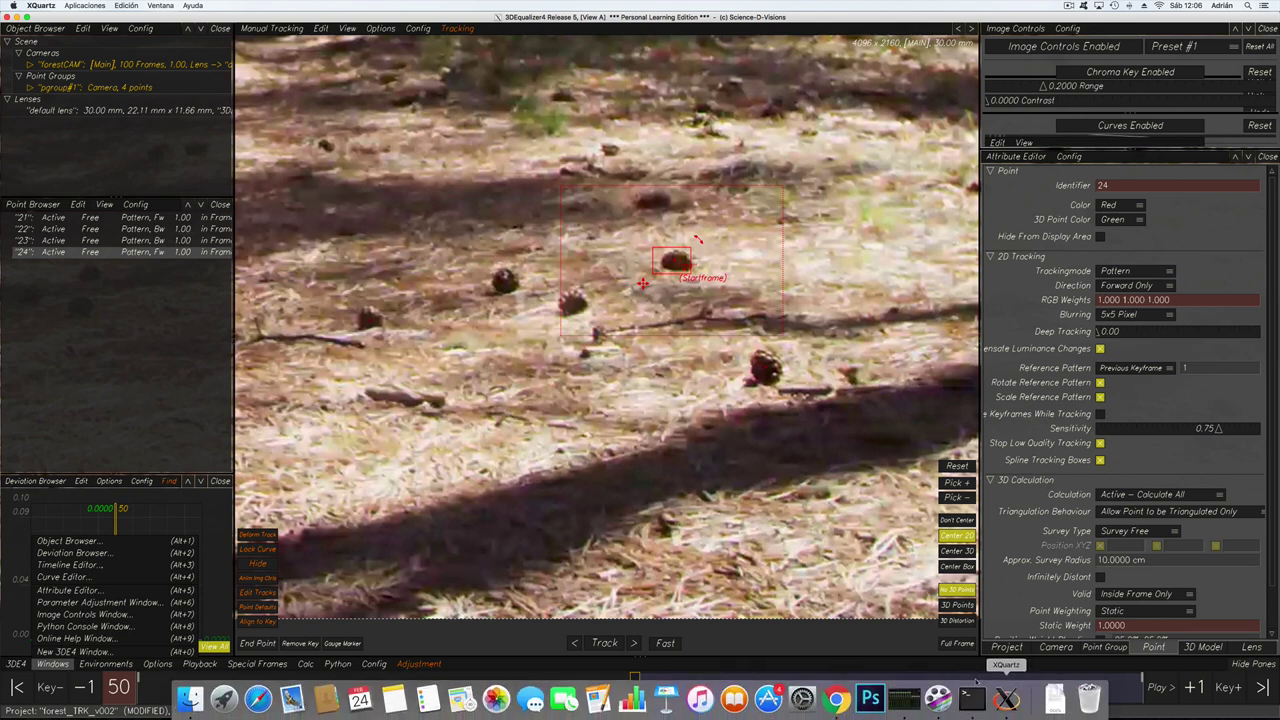
{"action": "left_click", "coordinate": [1253, 664]}
{"action": "key", "text": "alt+h"}
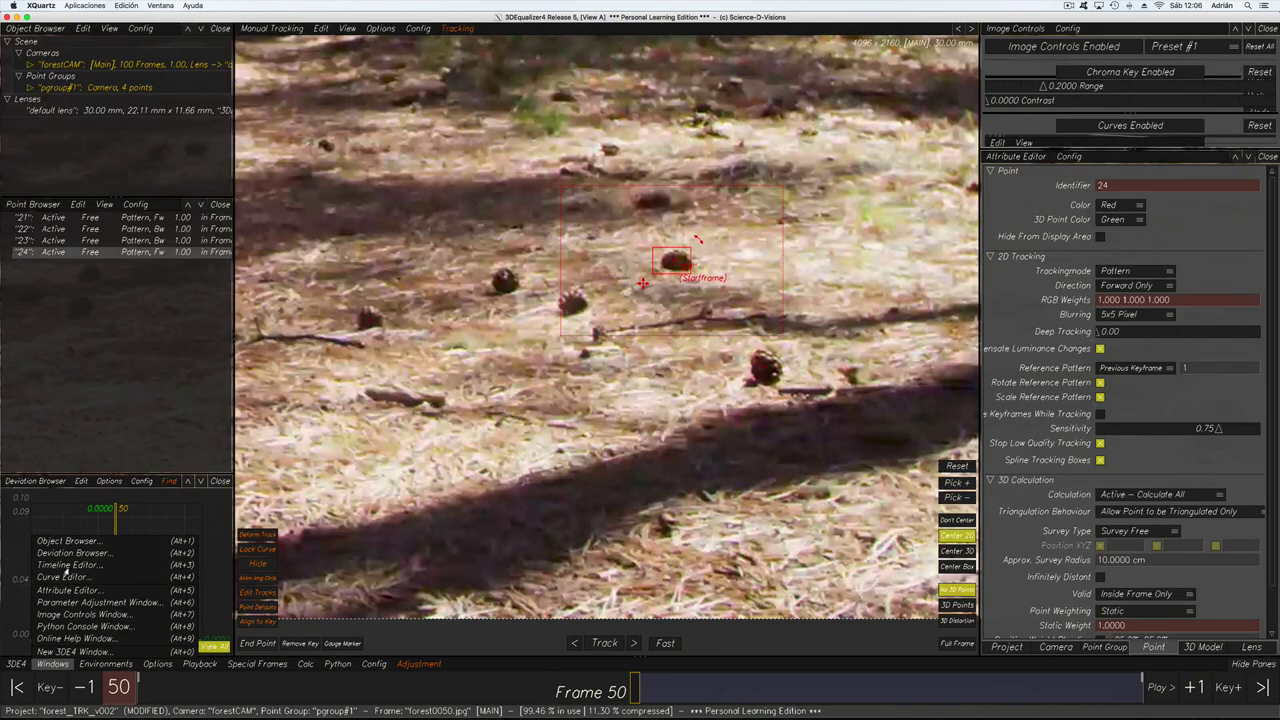
{"action": "left_click", "coordinate": [69, 565]}
{"action": "left_click_drag", "start_coordinate": [394, 97], "coordinate": [545, 104]}
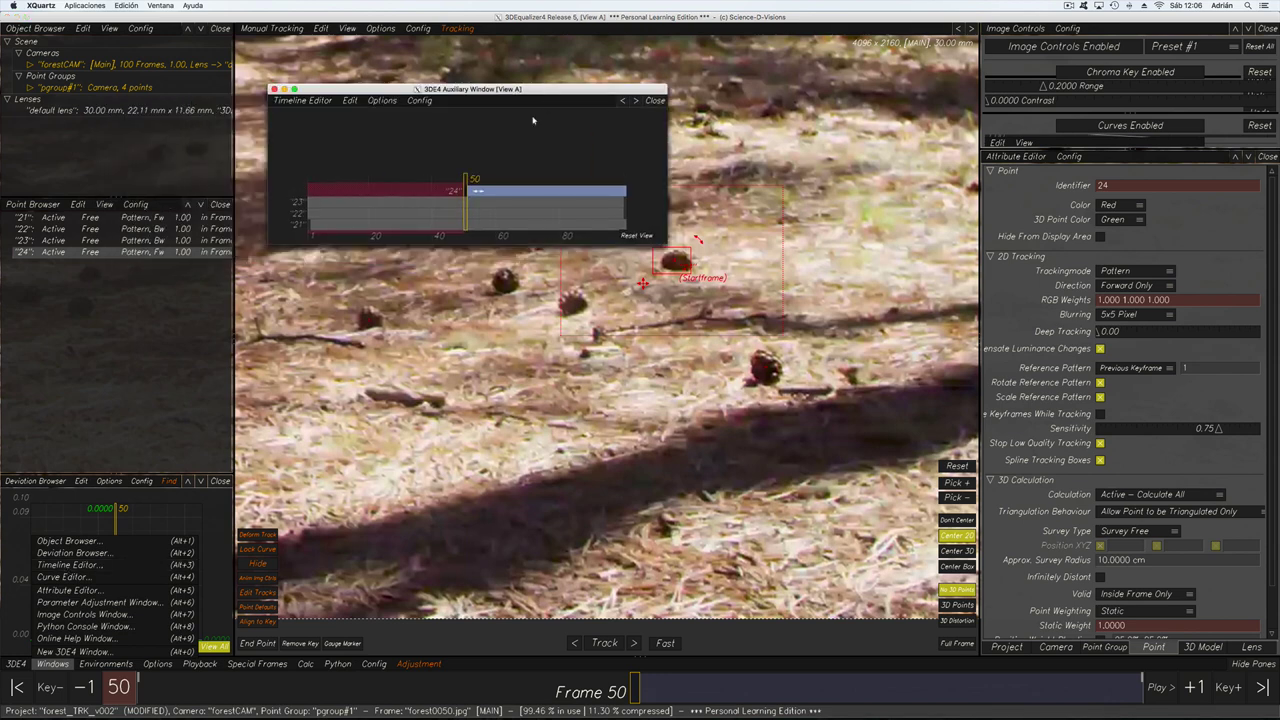
Step: Delete point 24's selected tracking curve entirely in the Timeline Editor and close the floating window
{"action": "left_click", "coordinate": [318, 101]}
{"action": "mouse_move", "coordinate": [349, 101]}
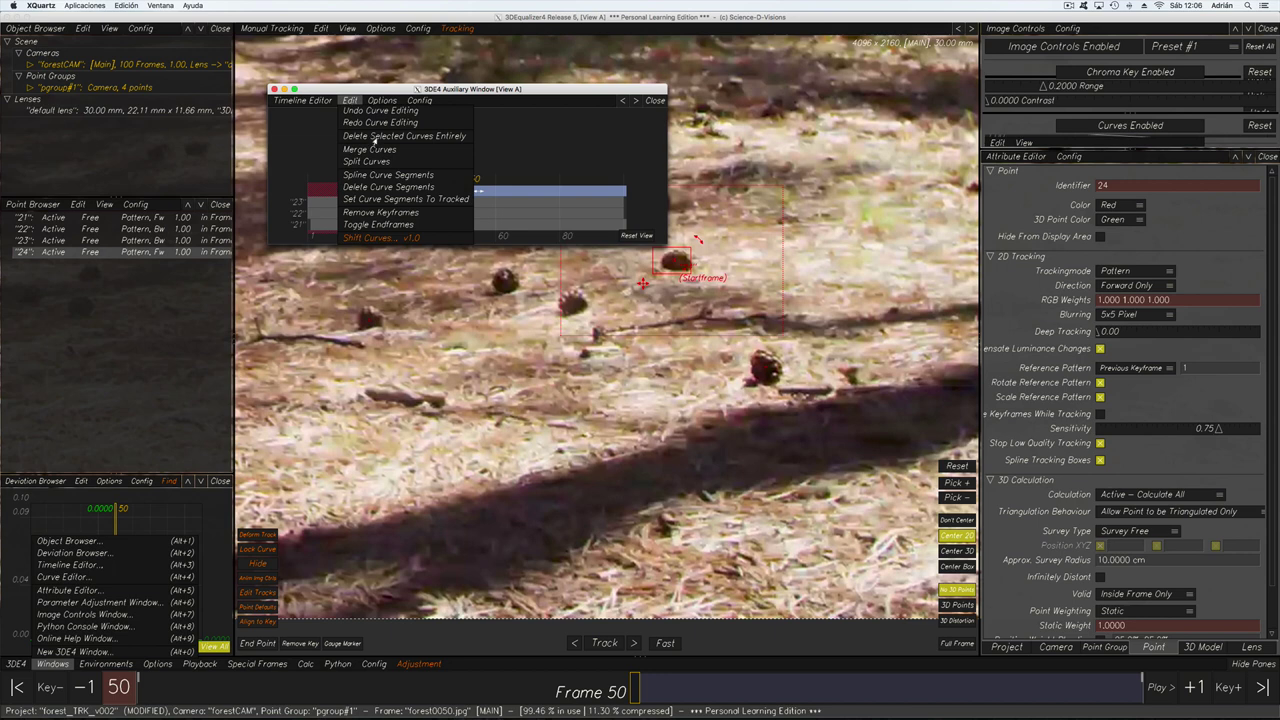
{"action": "left_click", "coordinate": [375, 136]}
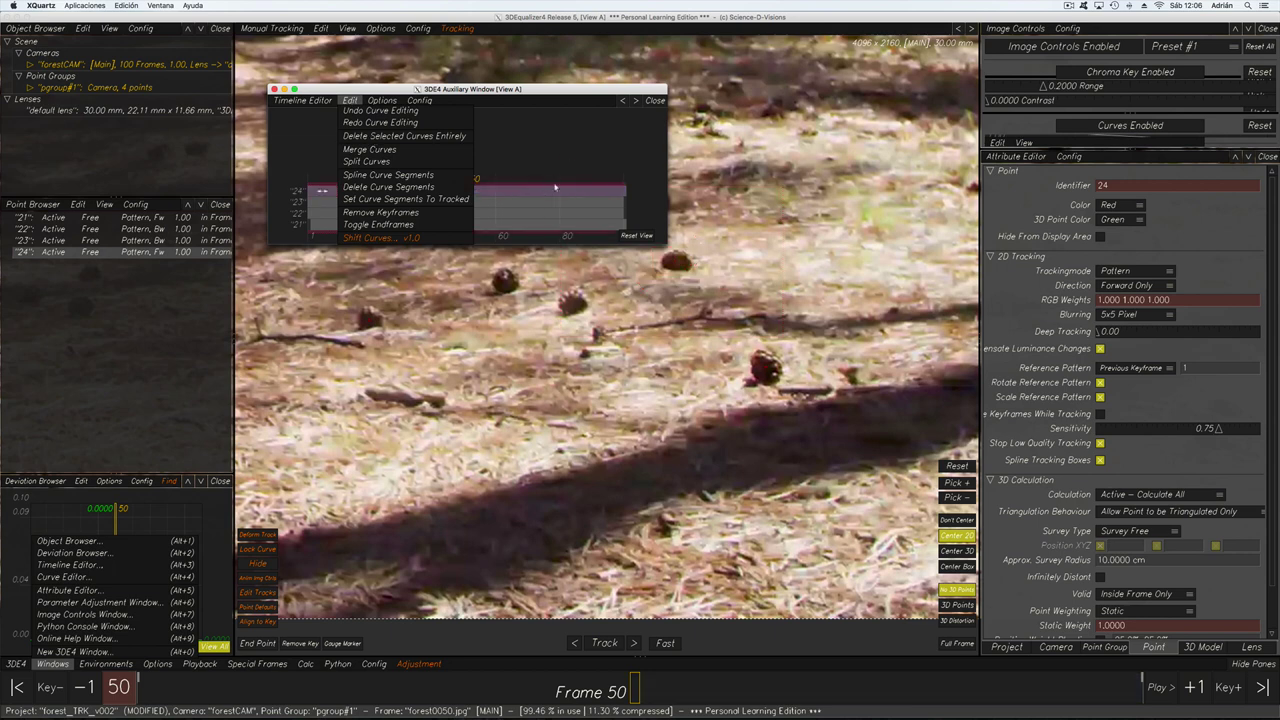
{"action": "left_click", "coordinate": [416, 177]}
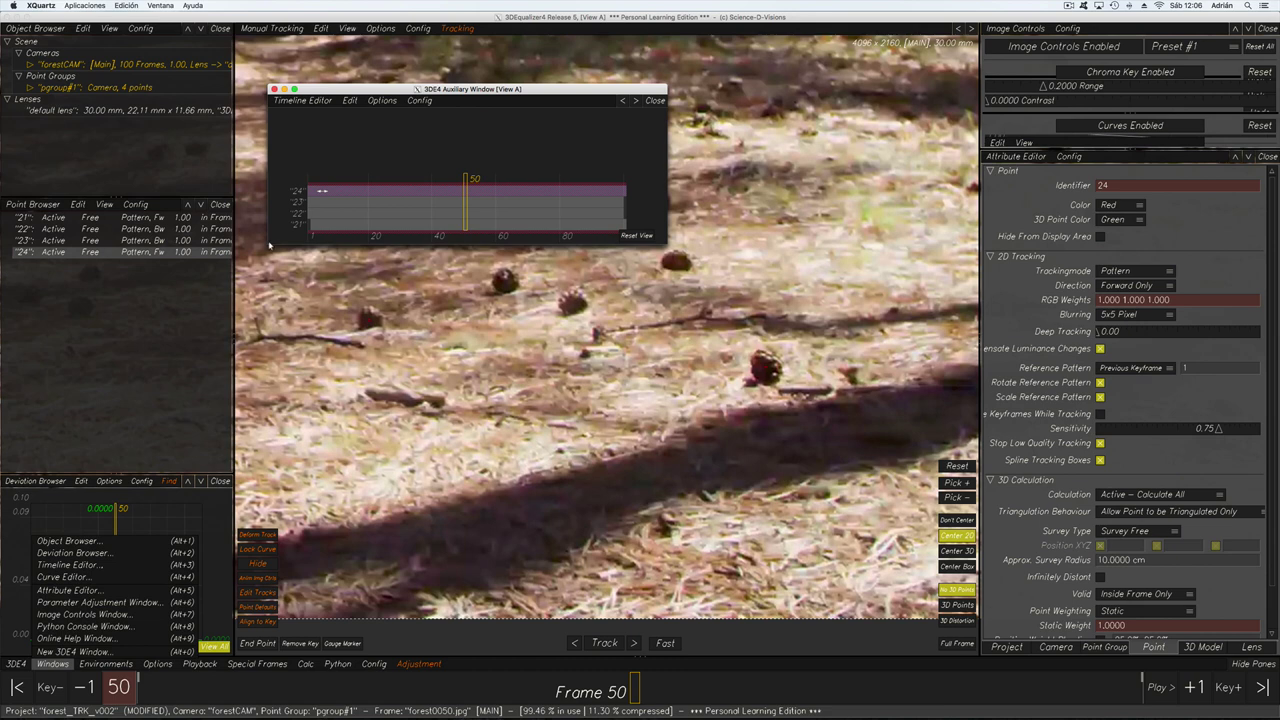
{"action": "left_click_drag", "start_coordinate": [377, 92], "coordinate": [456, 189]}
{"action": "left_click", "coordinate": [354, 186]}
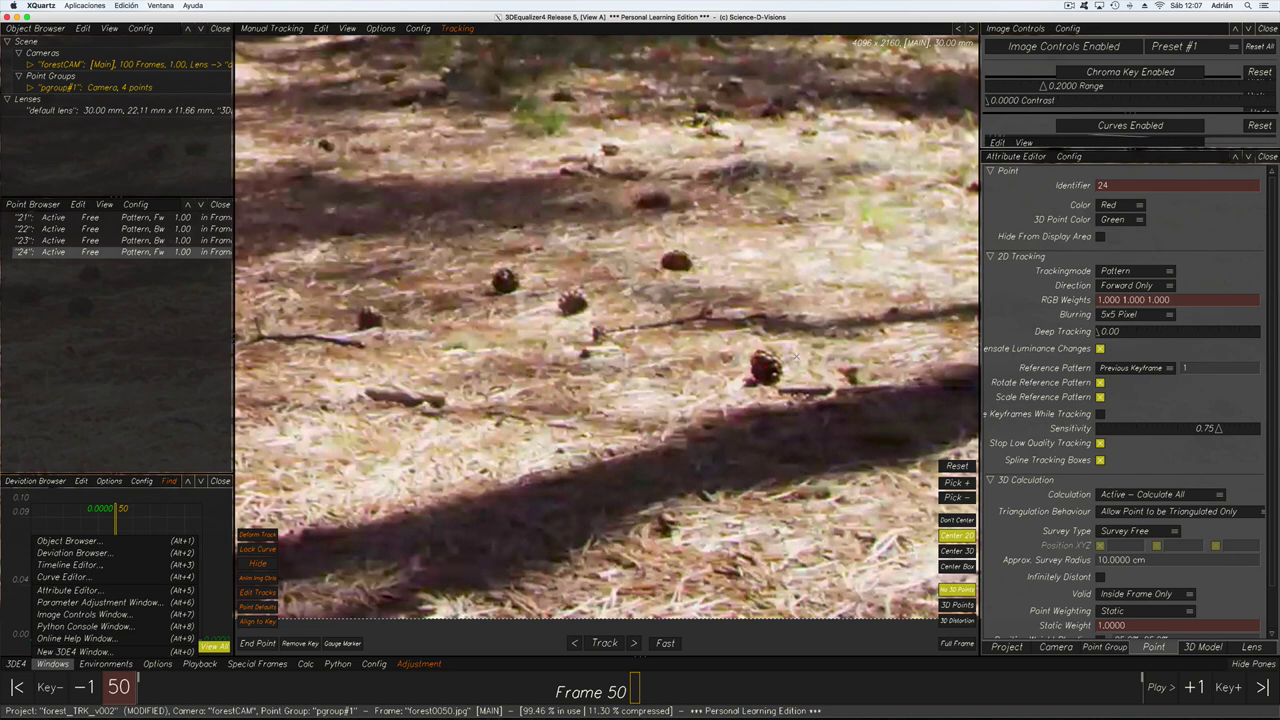
{"action": "left_click", "coordinate": [752, 388]}
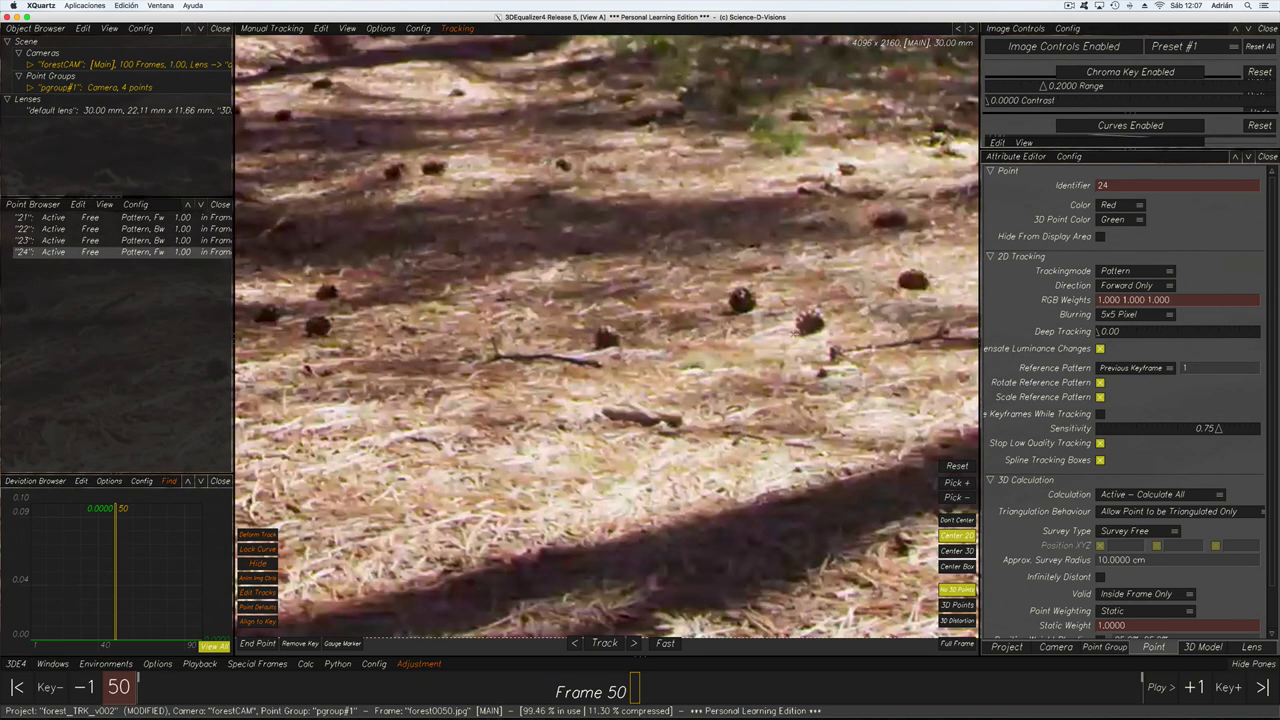
Step: Set point 24's tracking direction to Backward Only
{"action": "scroll", "coordinate": [812, 367], "scroll_direction": "down", "scroll_amount": 5}
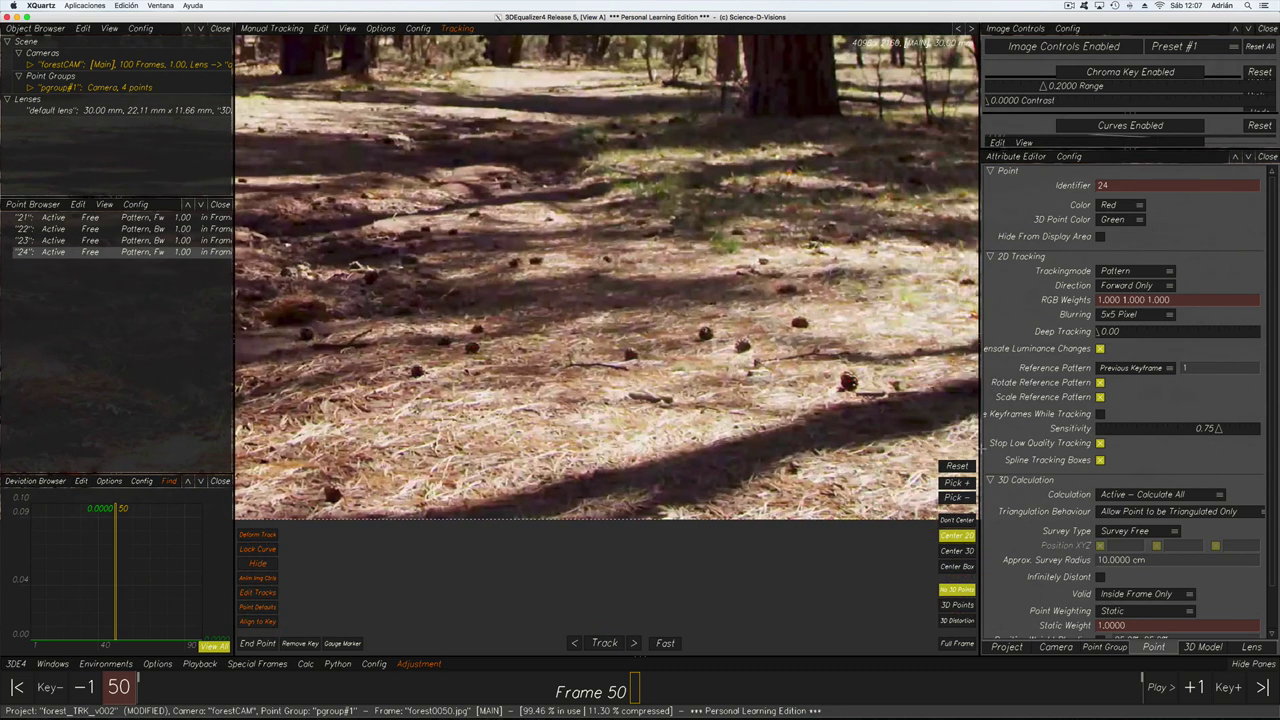
{"action": "scroll", "coordinate": [741, 338], "scroll_direction": "up", "scroll_amount": 6}
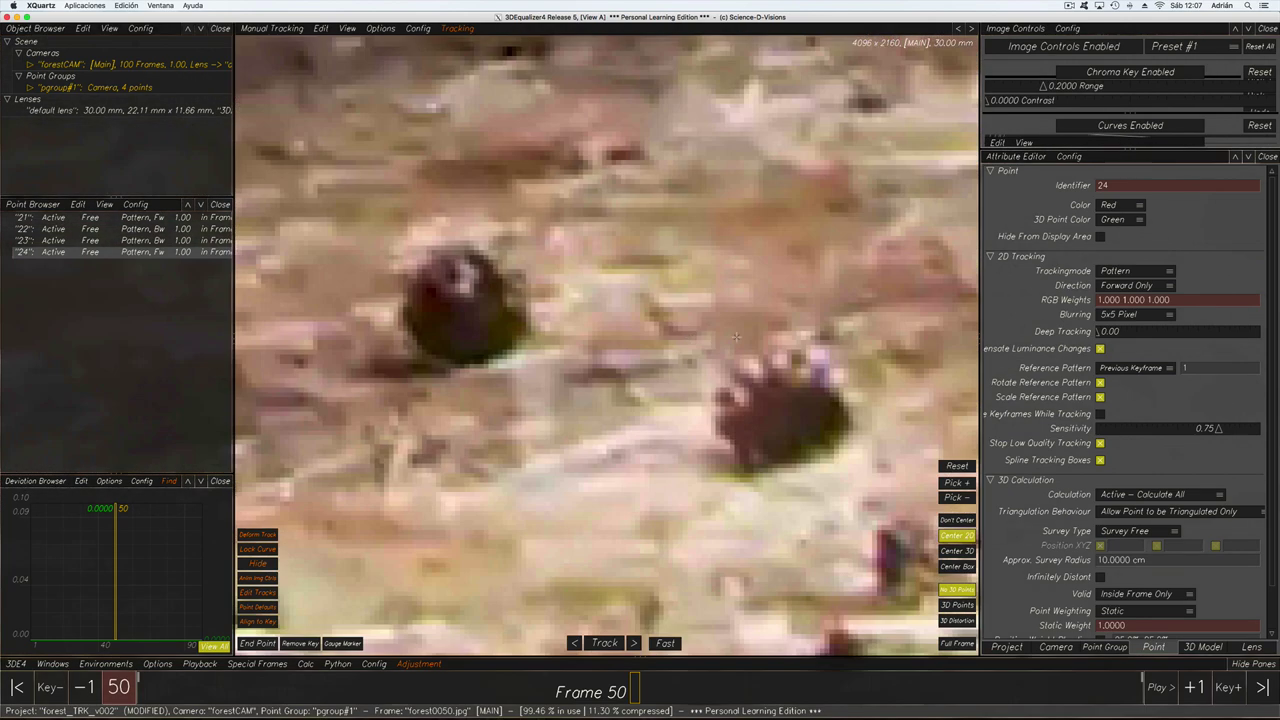
{"action": "scroll", "coordinate": [612, 382], "scroll_direction": "down", "scroll_amount": 2}
{"action": "scroll", "coordinate": [600, 382], "scroll_direction": "down", "scroll_amount": 1}
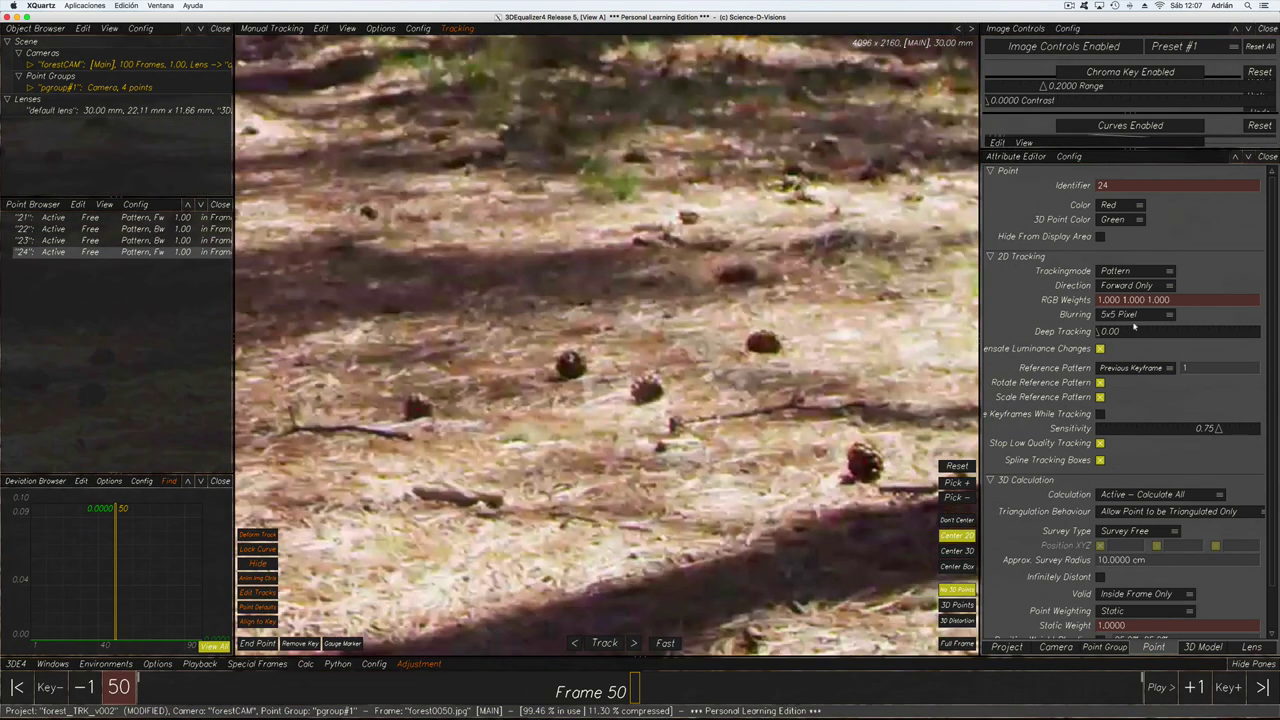
{"action": "left_click", "coordinate": [1138, 286]}
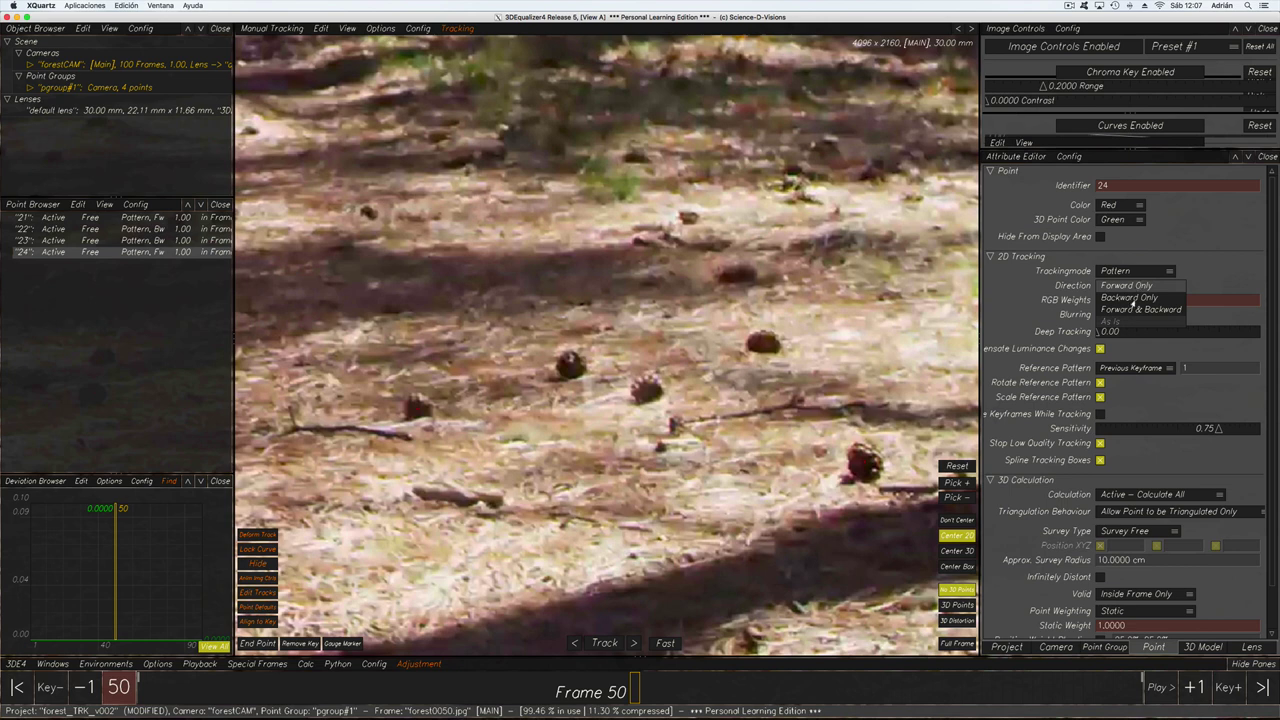
{"action": "left_click", "coordinate": [1130, 297]}
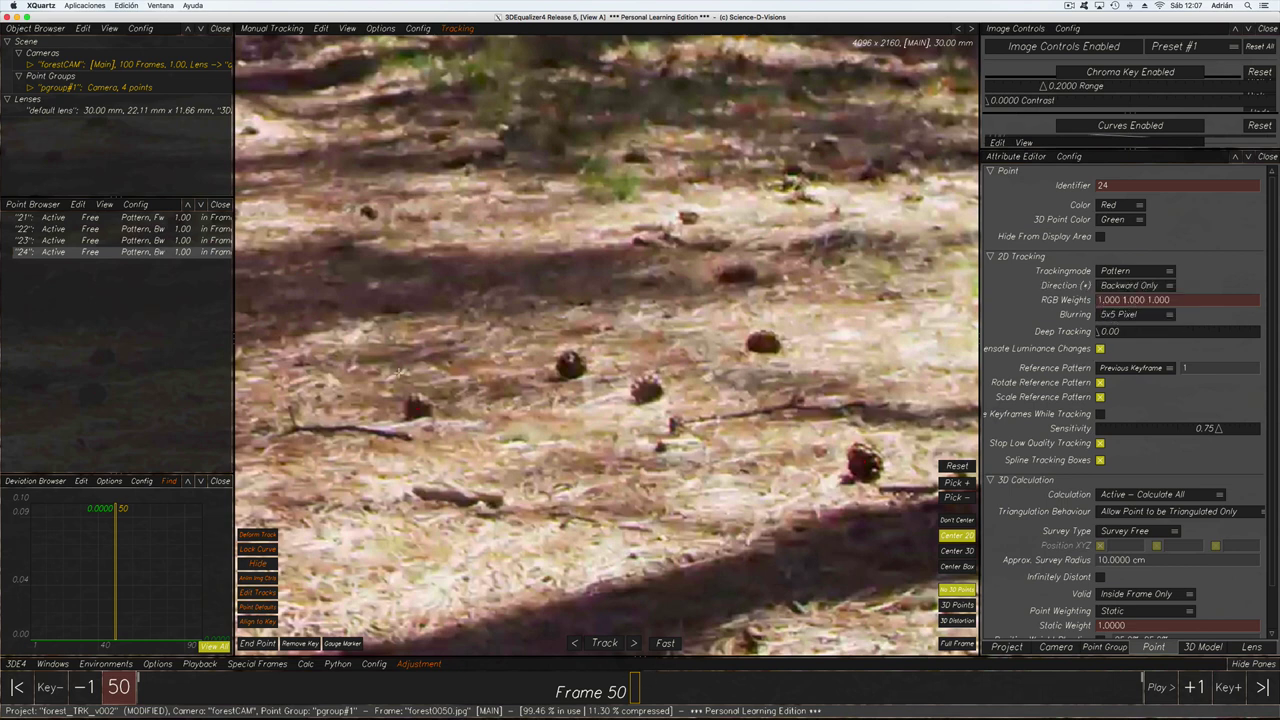
Step: Place point 24 at frame 50 on the dark round pine cone above the fallen twig and centre its pattern box
{"action": "middle_click_drag", "start_coordinate": [570, 363], "coordinate": [596, 355]}
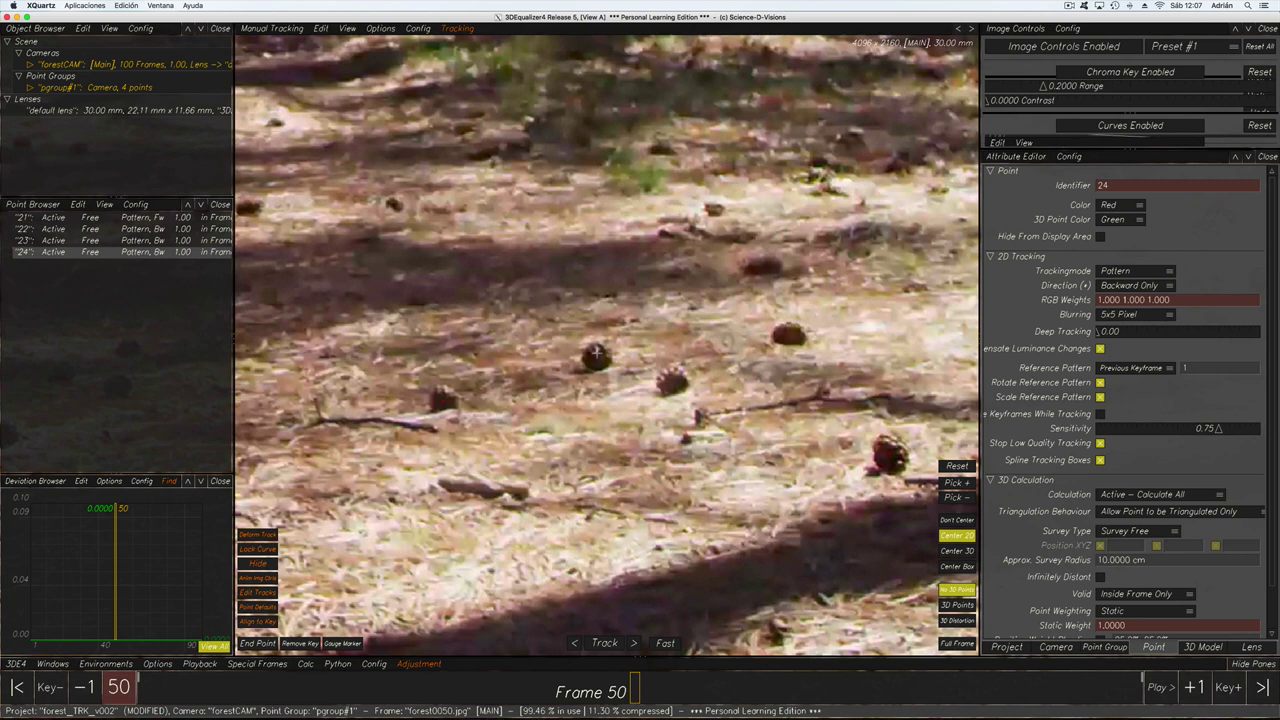
{"action": "left_click", "coordinate": [596, 352], "text": "ctrl"}
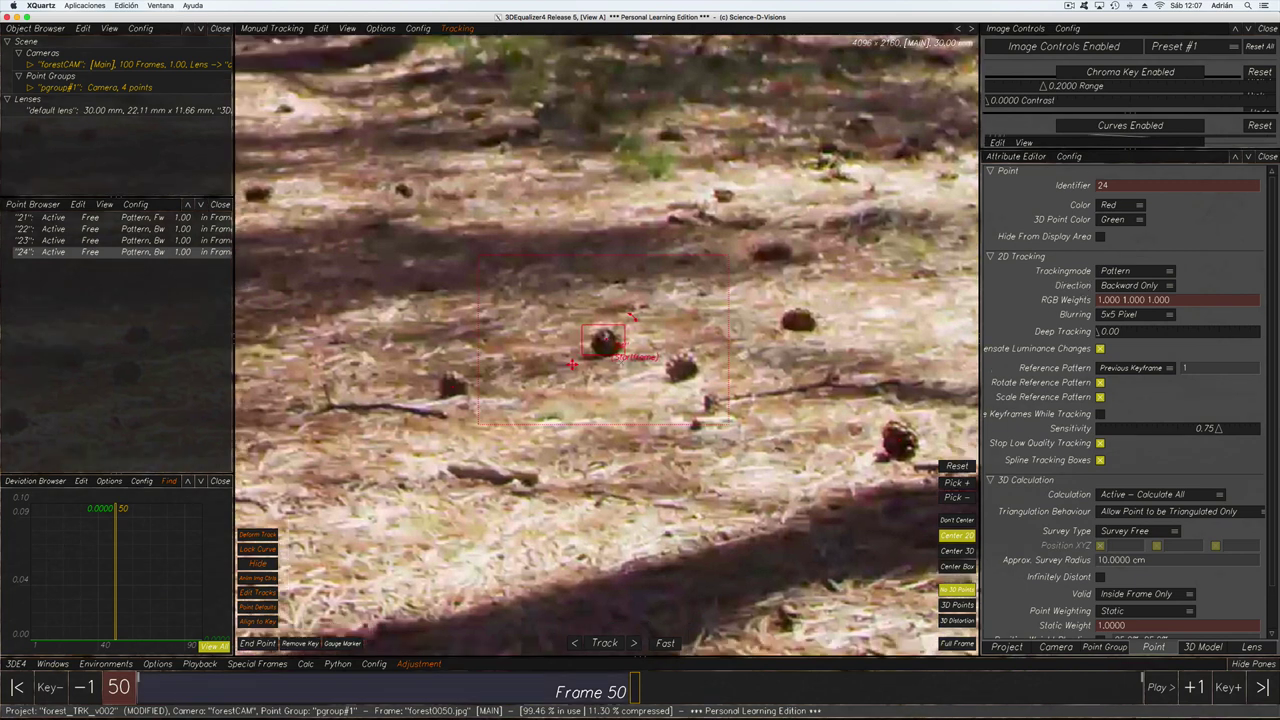
{"action": "scroll", "coordinate": [612, 391], "scroll_direction": "up", "scroll_amount": 2}
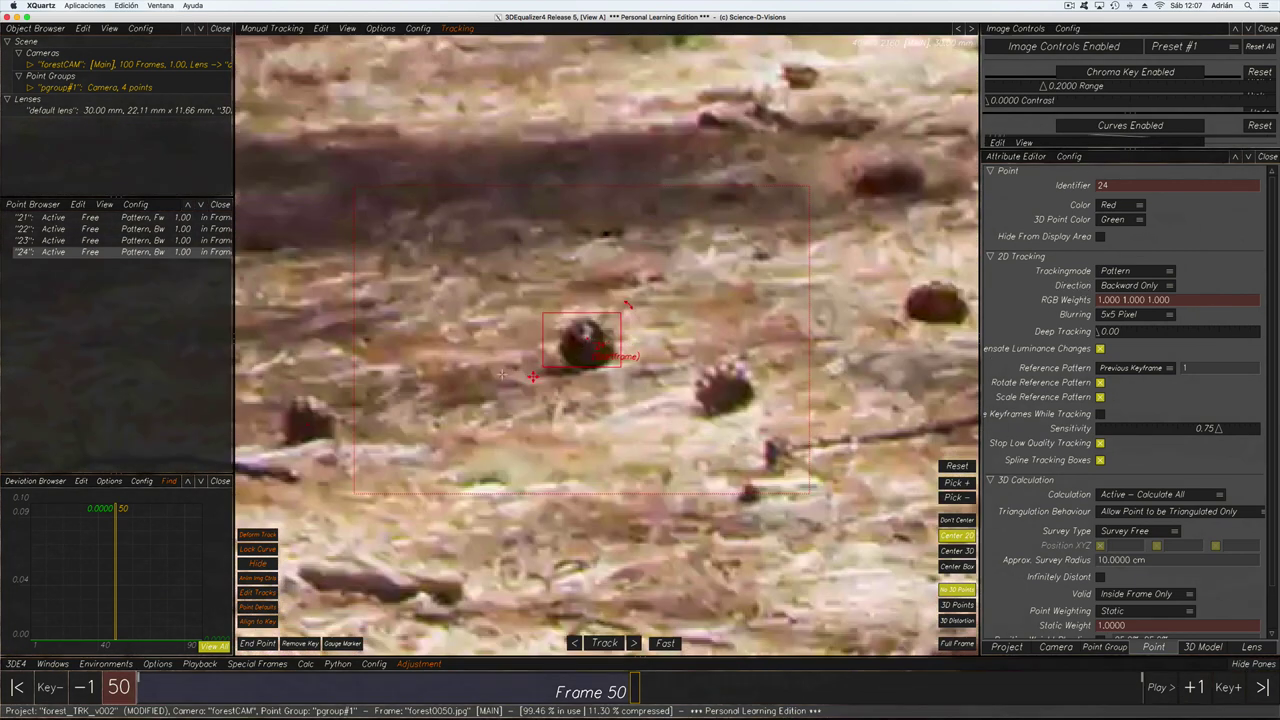
{"action": "left_click_drag", "start_coordinate": [533, 378], "coordinate": [538, 380]}
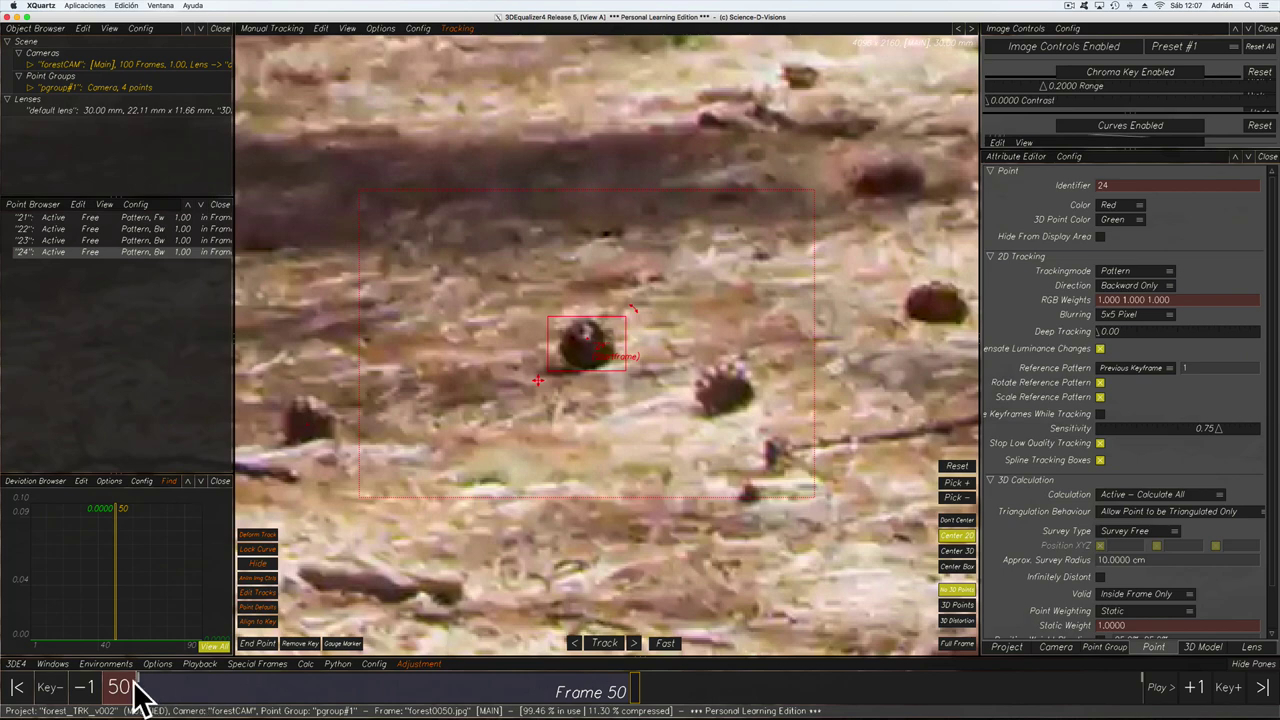
Step: Track point 24 backward from frame 50 to frame 1
{"action": "scroll", "coordinate": [941, 375], "scroll_direction": "down", "scroll_amount": 1}
{"action": "scroll", "coordinate": [636, 418], "scroll_direction": "down", "scroll_amount": 5}
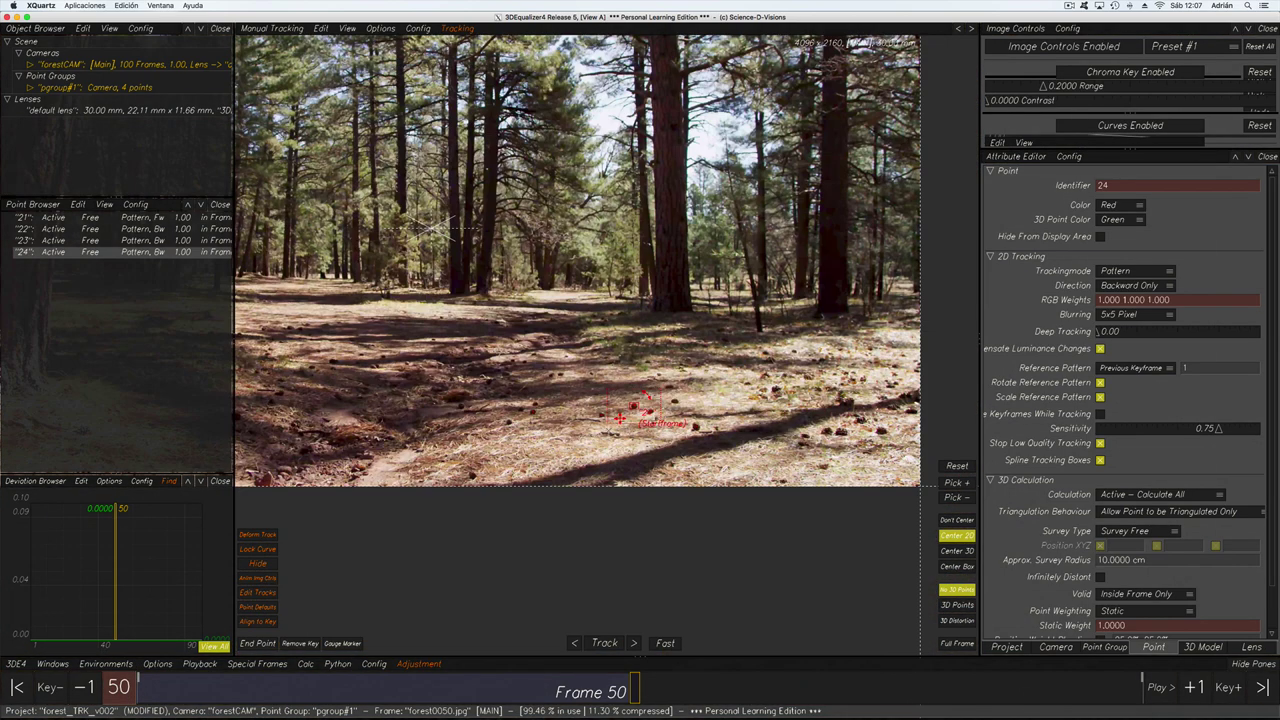
{"action": "scroll", "coordinate": [598, 440], "scroll_direction": "up", "scroll_amount": 6}
{"action": "scroll", "coordinate": [602, 452], "scroll_direction": "down", "scroll_amount": 4}
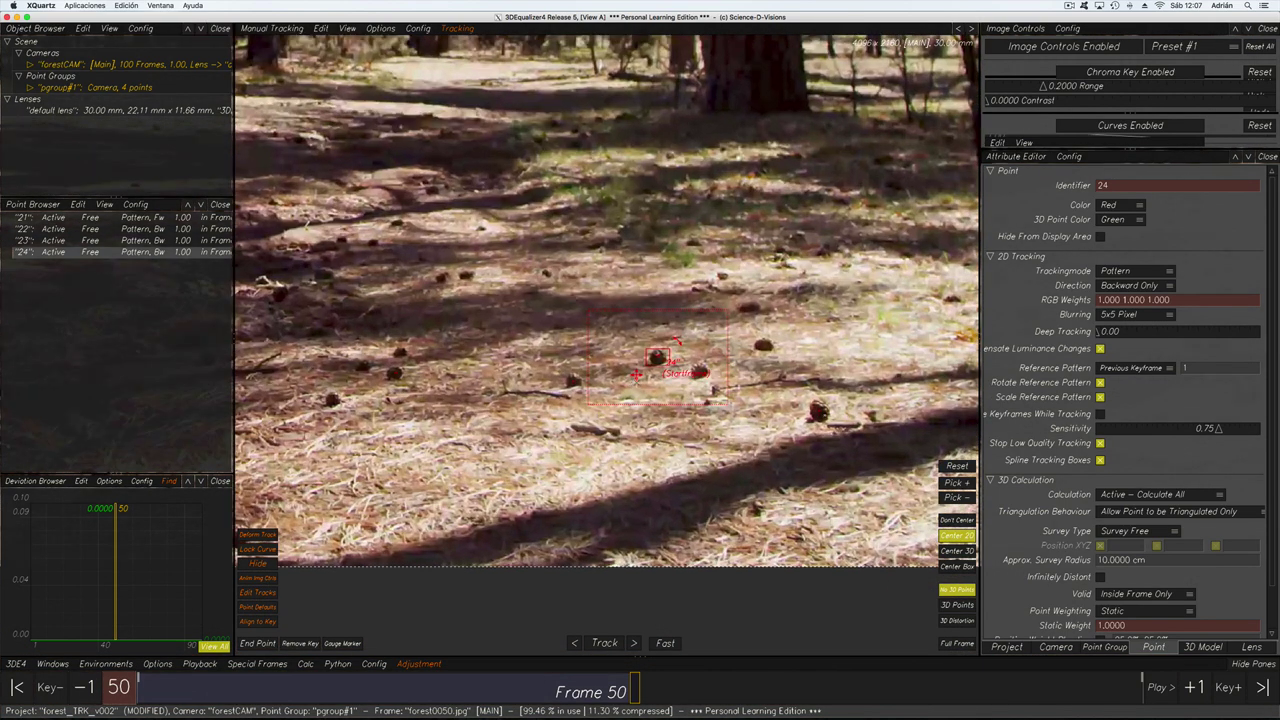
{"action": "key", "text": "t"}
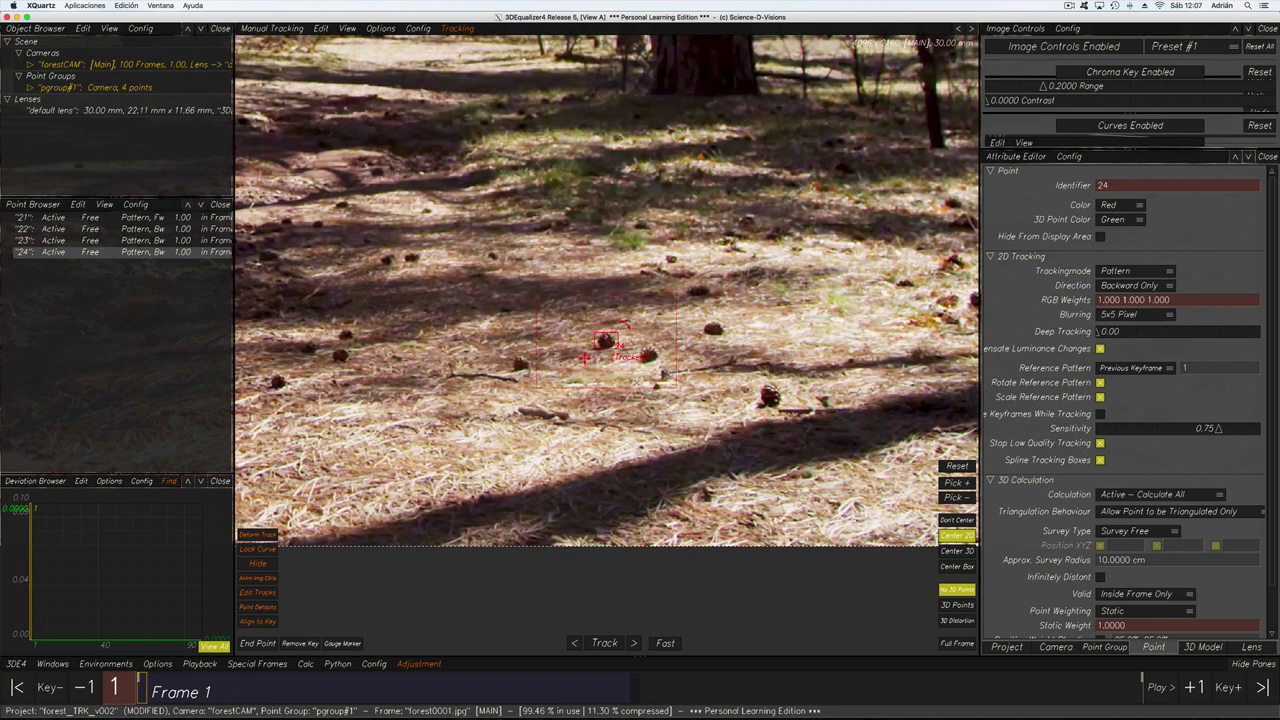
Step: Delete tracking point 24 from the point group
{"action": "scroll", "coordinate": [606, 290], "scroll_direction": "down", "scroll_amount": 5}
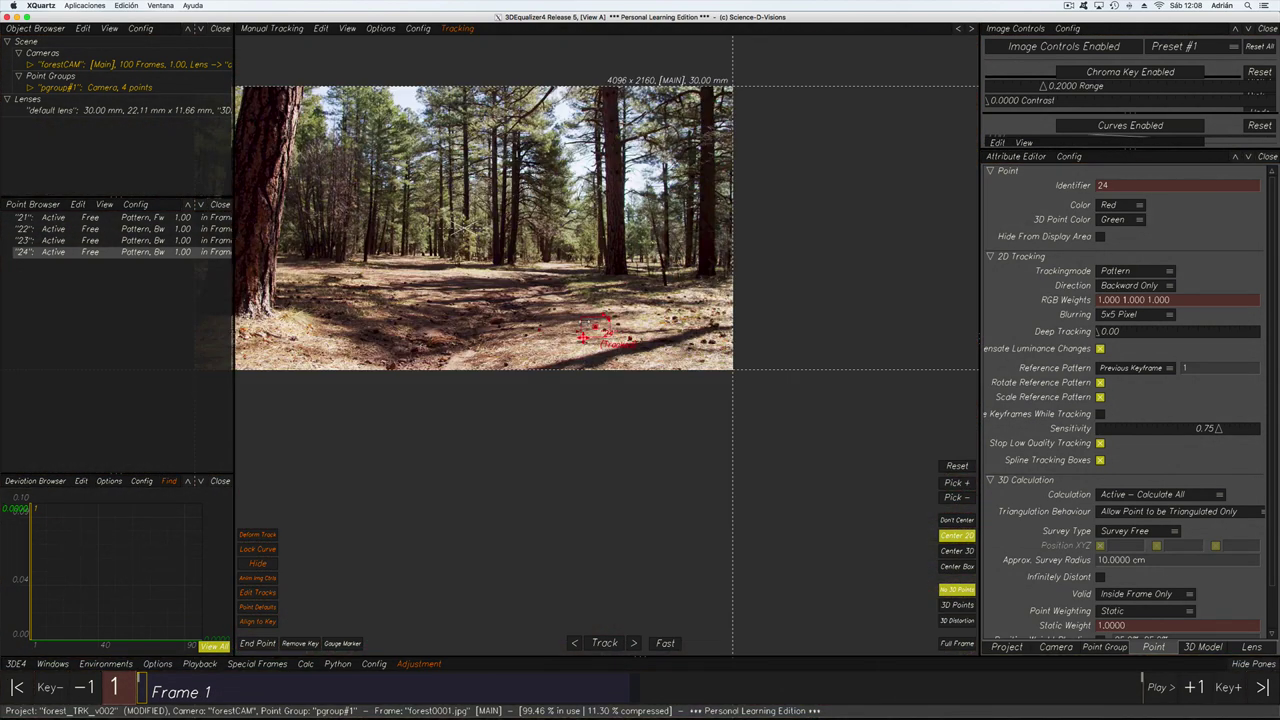
{"action": "scroll", "coordinate": [580, 325], "scroll_direction": "up", "scroll_amount": 5}
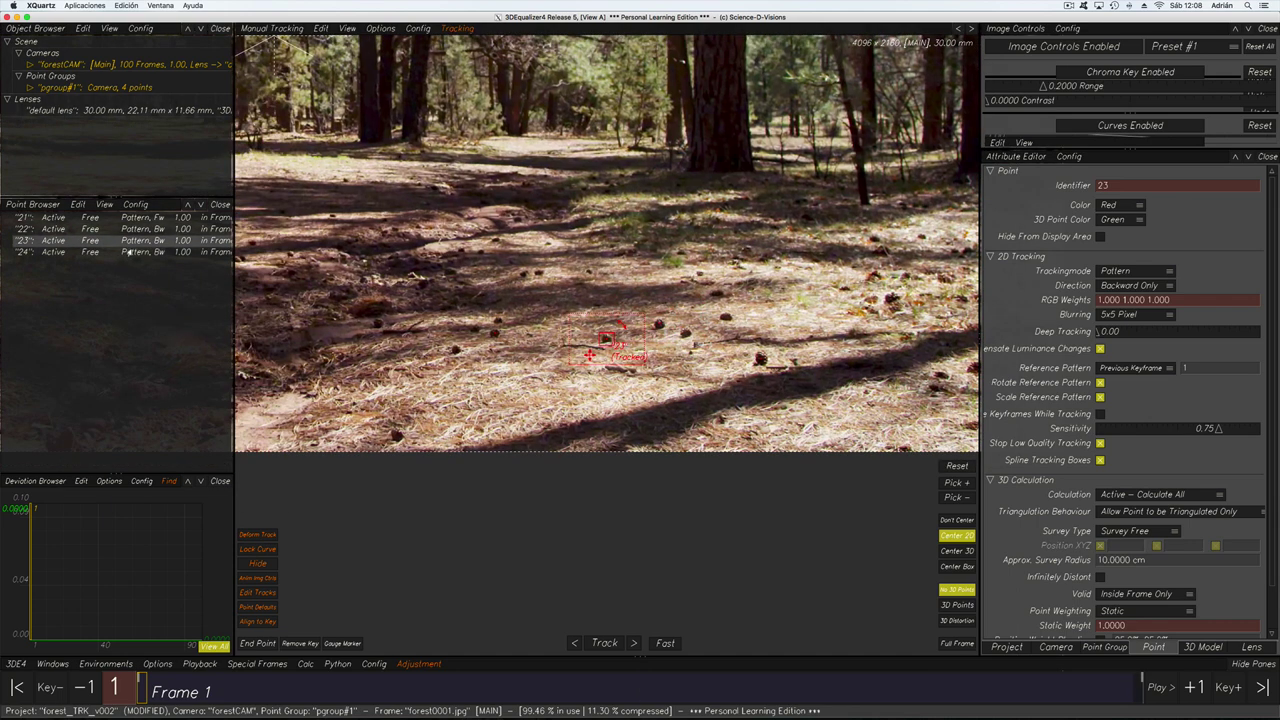
{"action": "right_click", "coordinate": [125, 252]}
{"action": "left_click", "coordinate": [151, 267]}
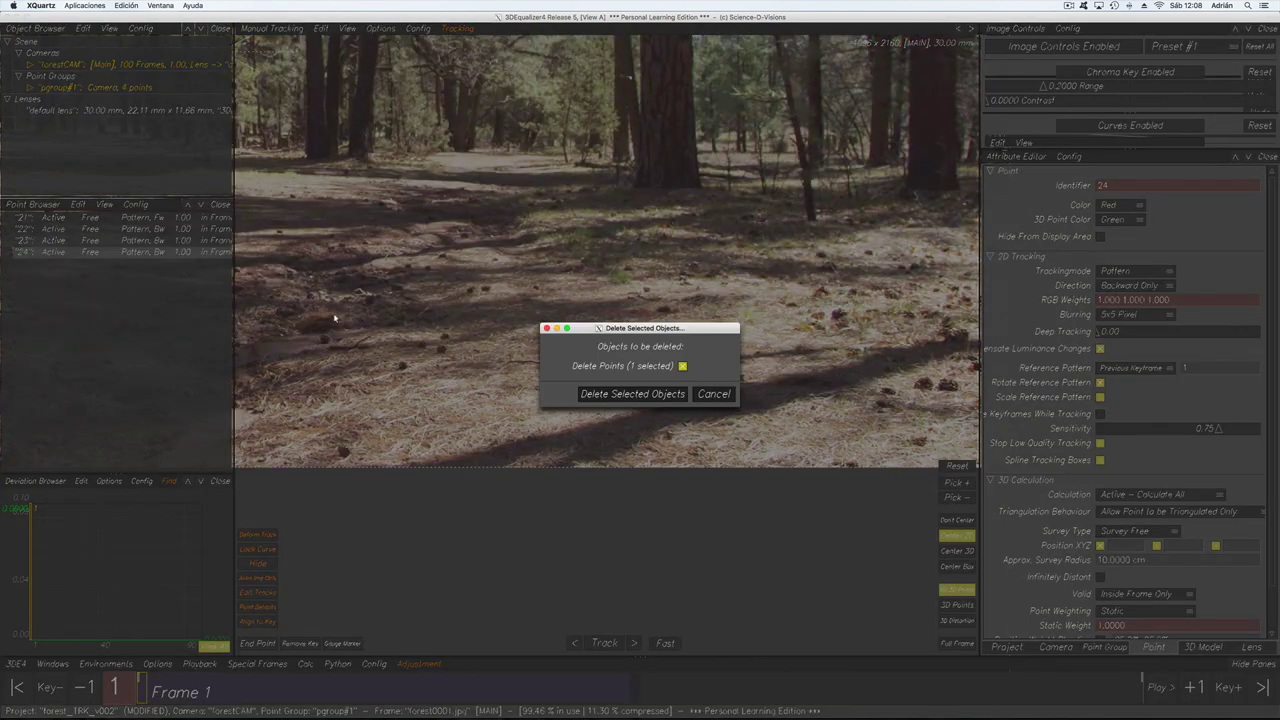
{"action": "left_click", "coordinate": [632, 393]}
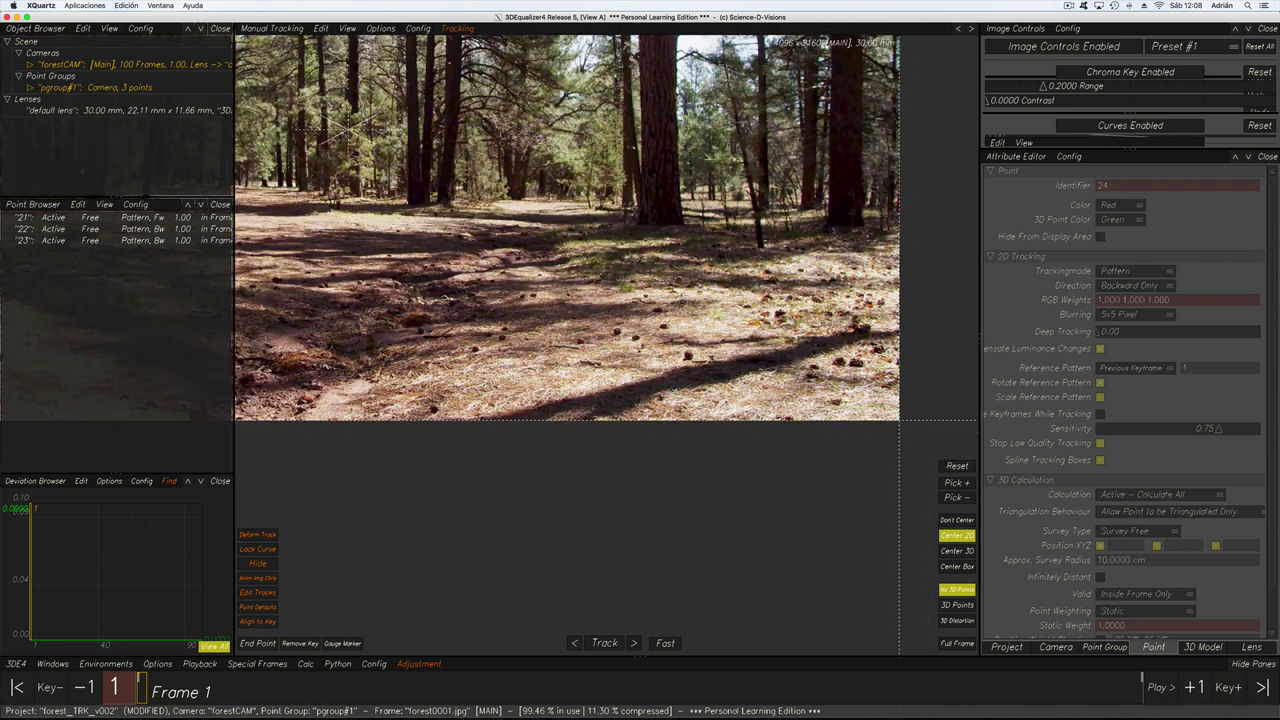
Step: Add a tracking point on the small pine cone beside the twig, on the shaded ground between the large tree and the gully
{"action": "scroll", "coordinate": [651, 318], "scroll_direction": "up", "scroll_amount": 5}
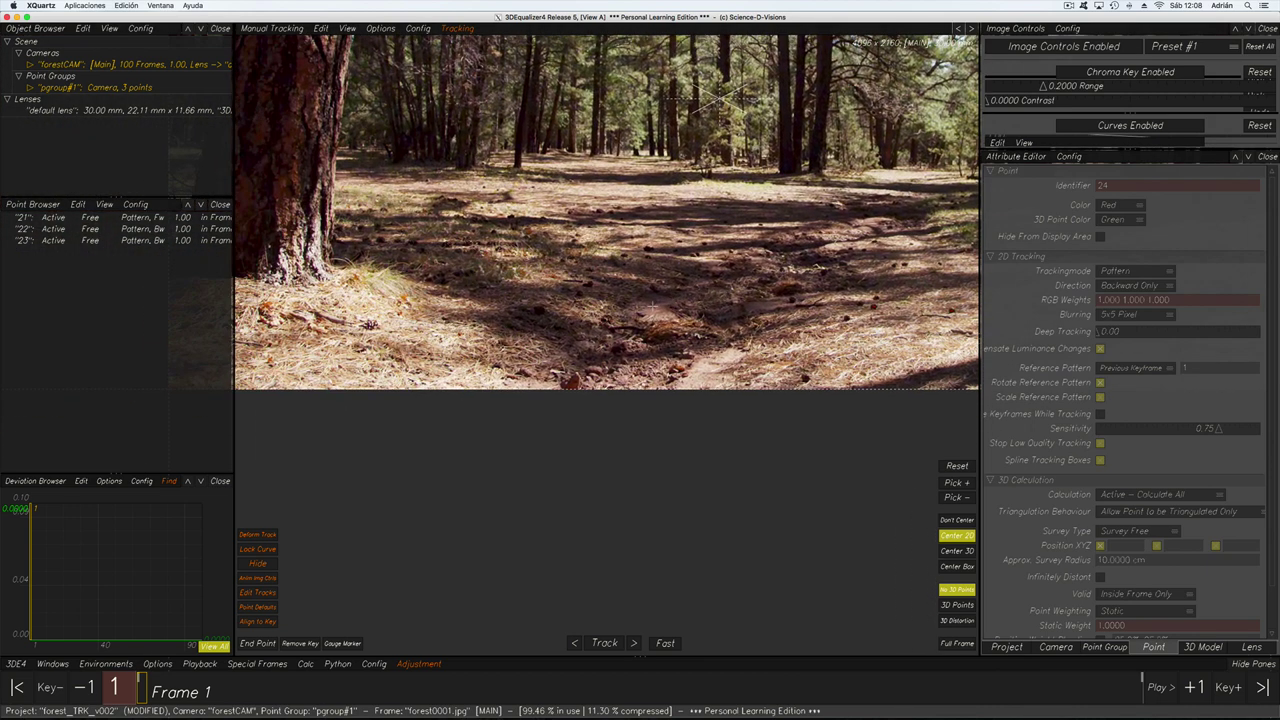
{"action": "scroll", "coordinate": [651, 318], "scroll_direction": "down", "scroll_amount": 5}
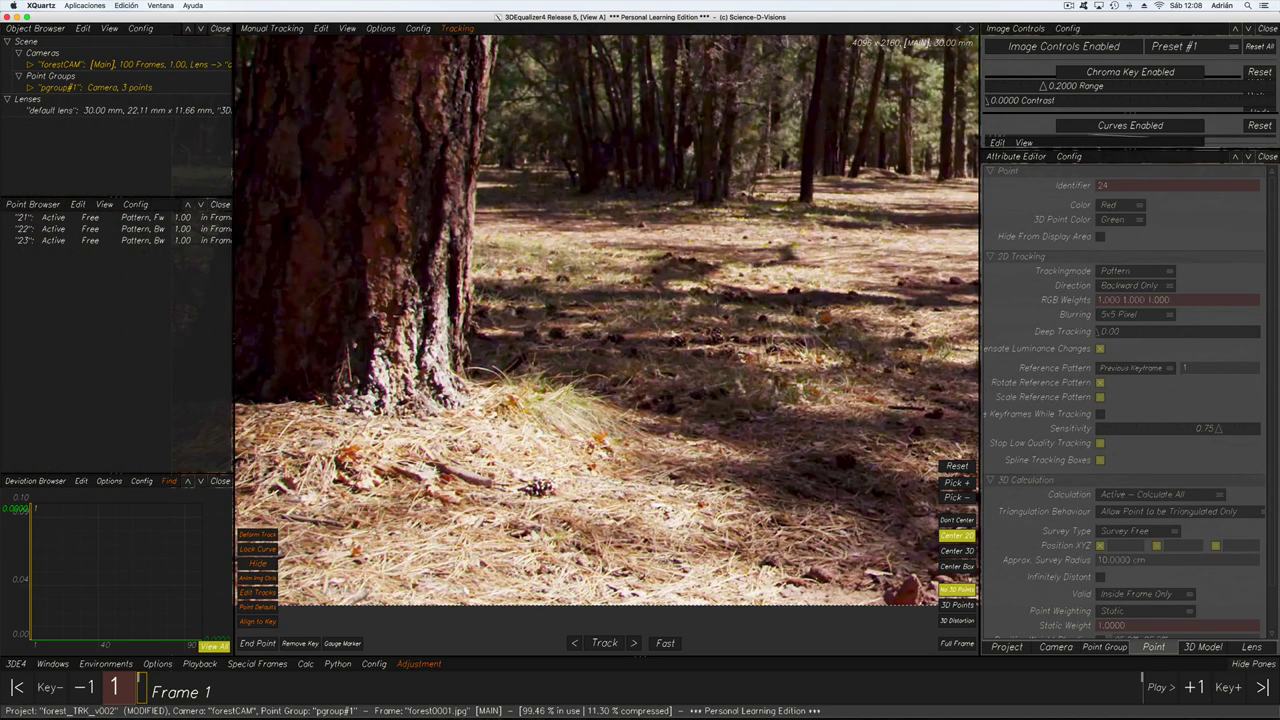
{"action": "middle_click_drag", "start_coordinate": [894, 438], "coordinate": [616, 438]}
{"action": "scroll", "coordinate": [605, 440], "scroll_direction": "up", "scroll_amount": 3}
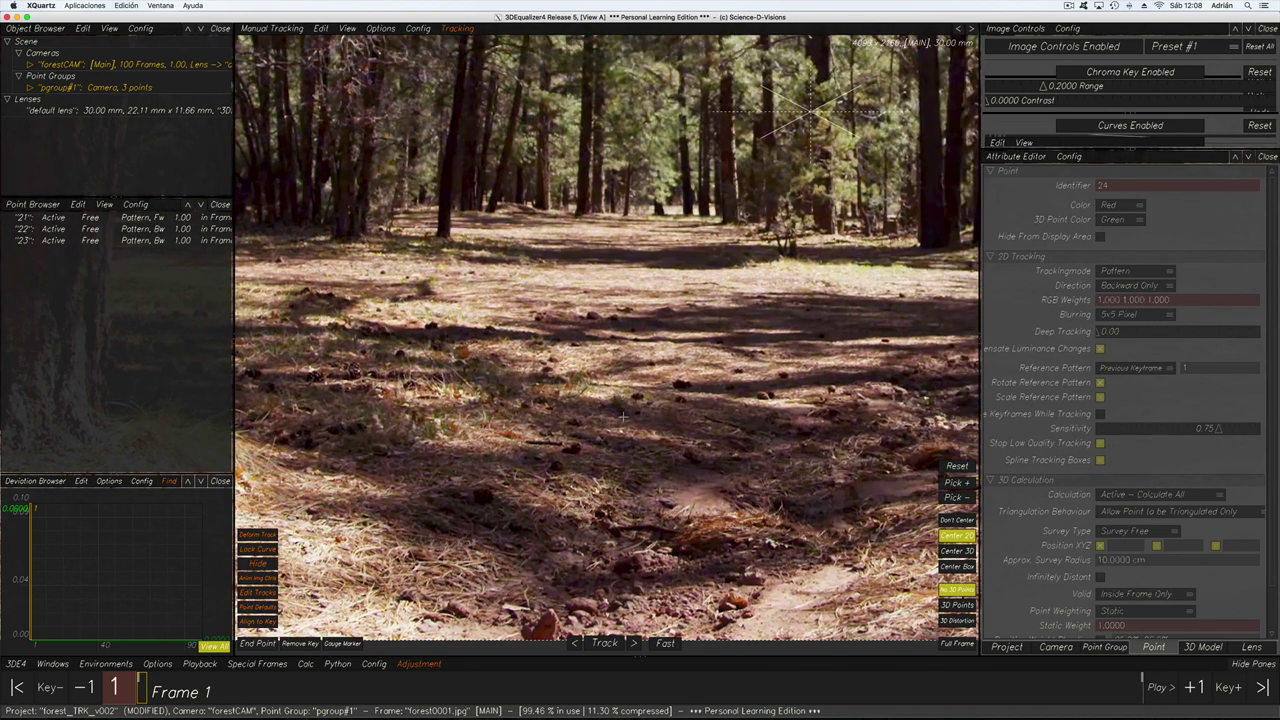
{"action": "left_click", "coordinate": [563, 453], "text": "ctrl"}
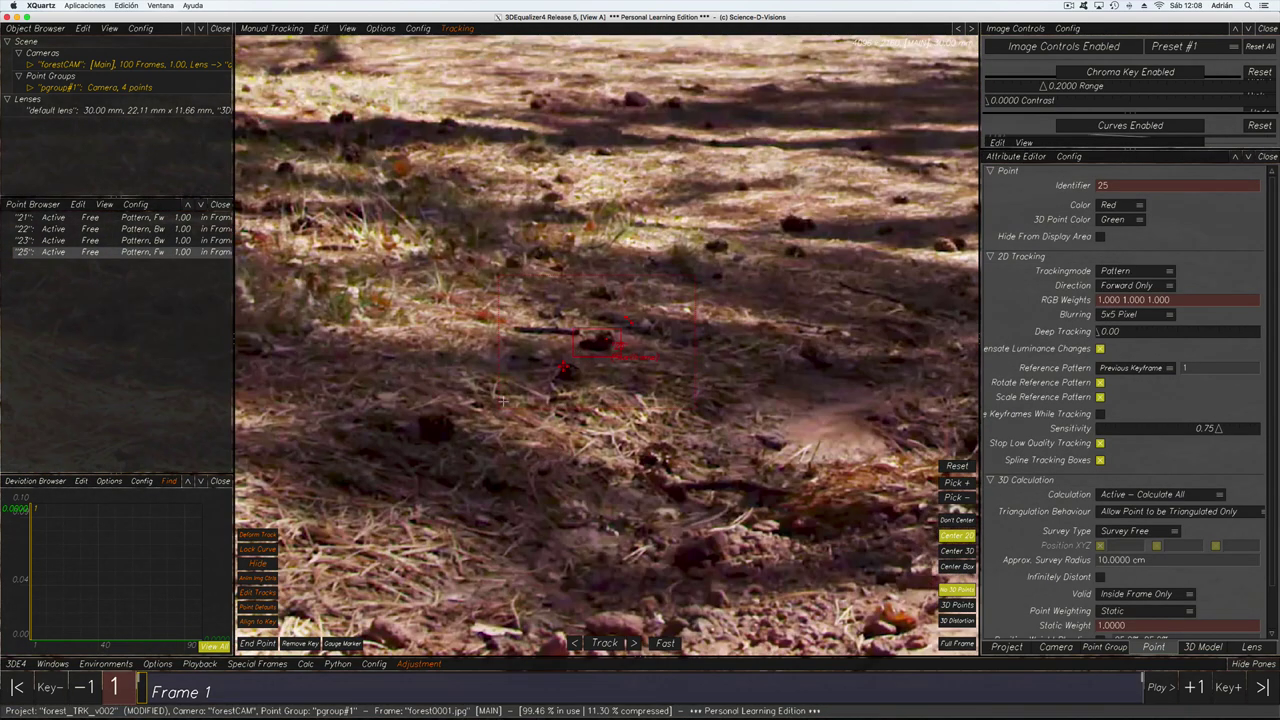
Step: Add another tracking point on the dark pine cone farther back on the path, beyond the previously marked one
{"action": "scroll", "coordinate": [488, 412], "scroll_direction": "down", "scroll_amount": 3}
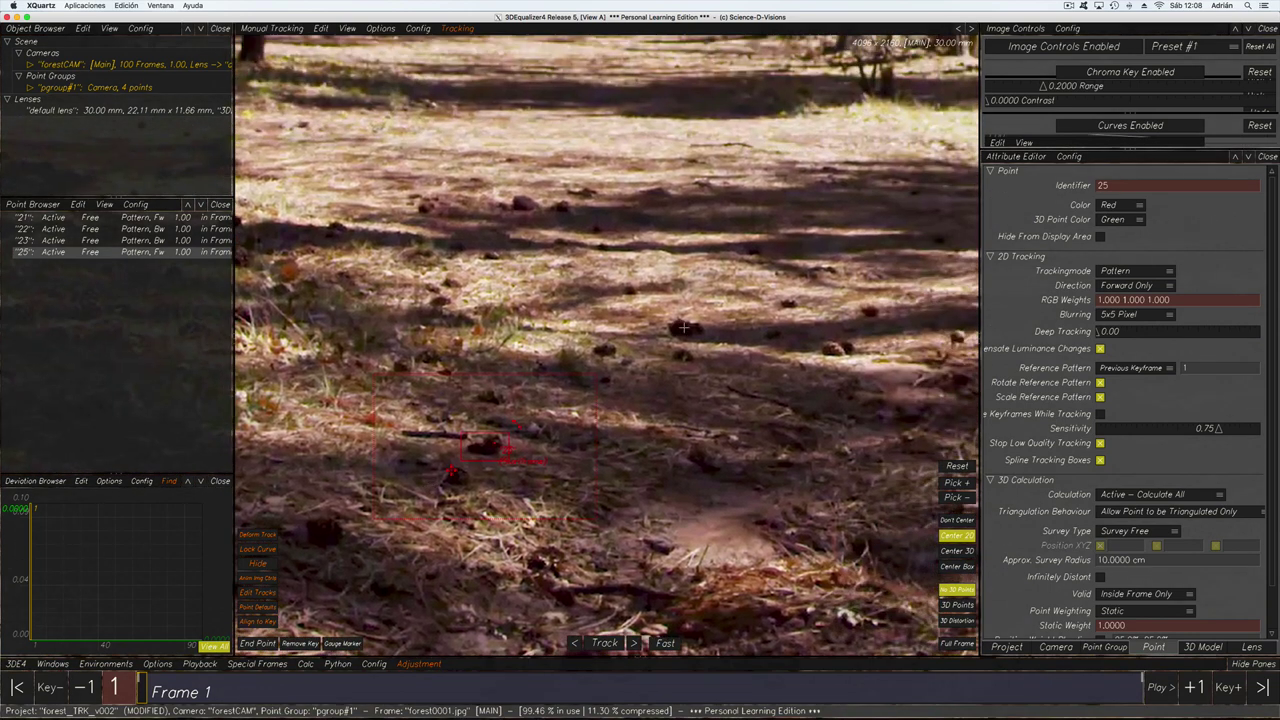
{"action": "left_click", "coordinate": [680, 328], "text": "ctrl"}
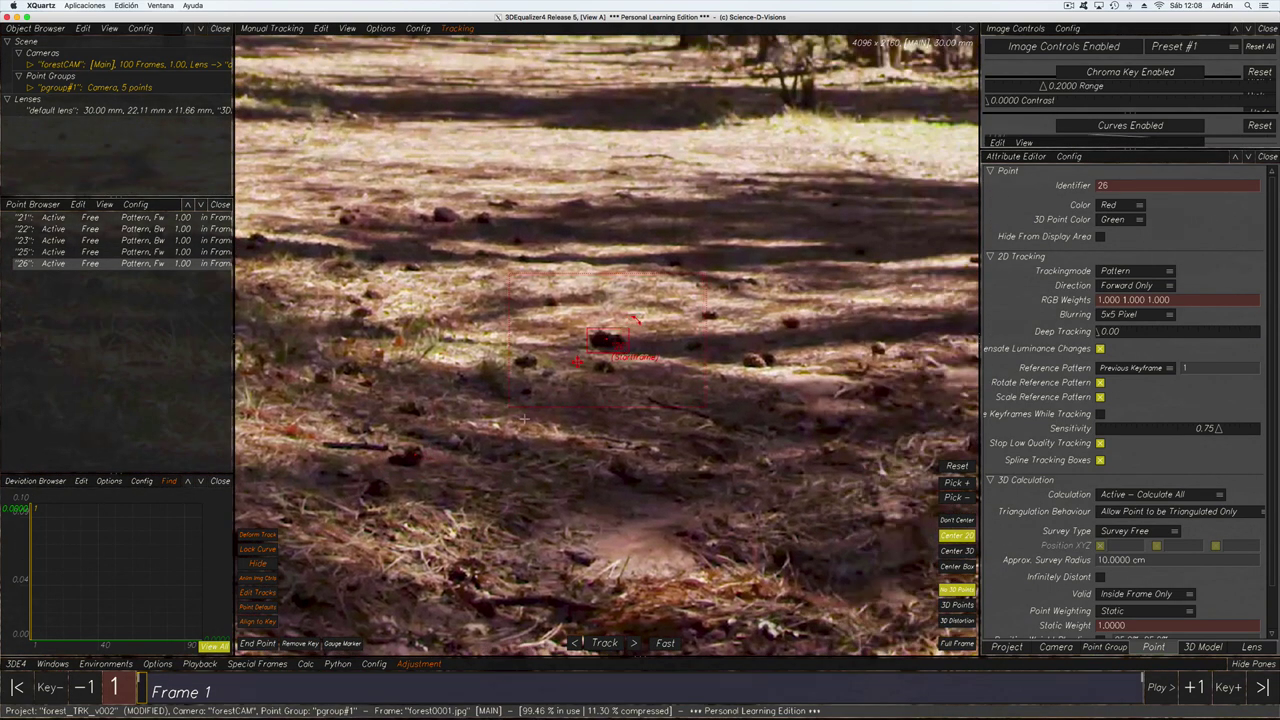
{"action": "key", "text": "f"}
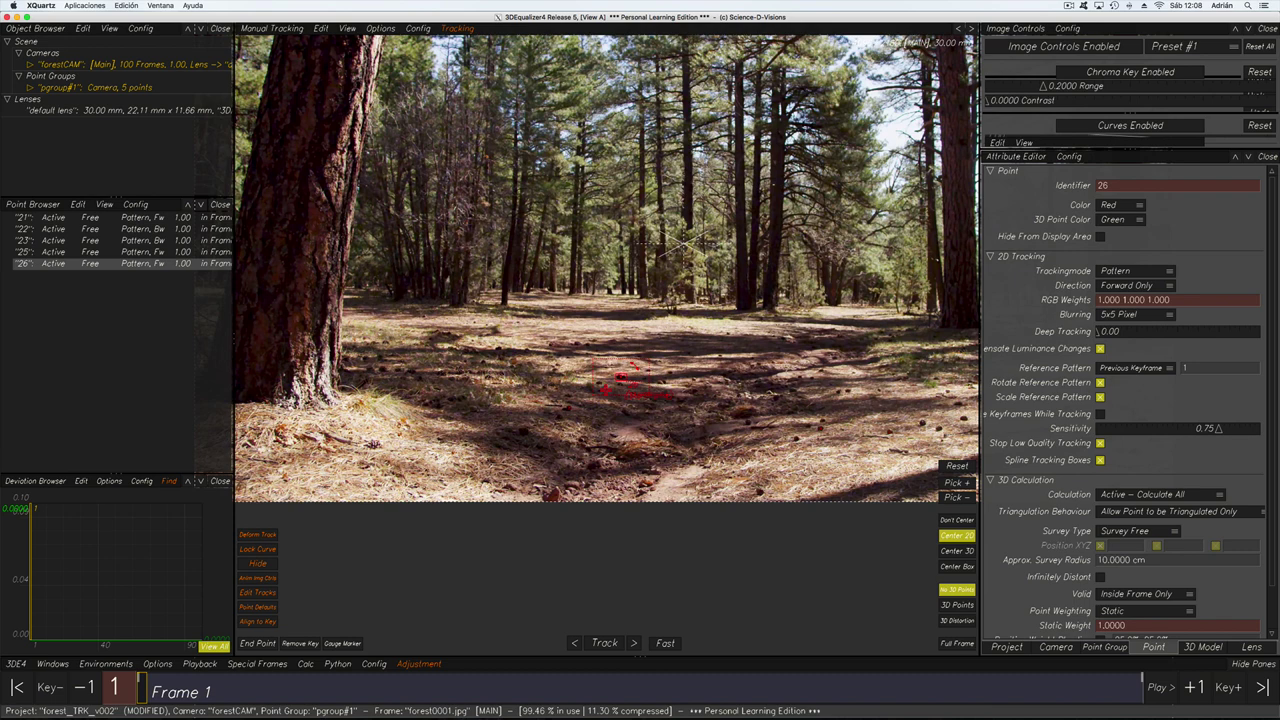
Step: Select all five tracking points to examine their distribution over the ground, and finish with only point 26 selected
{"action": "scroll", "coordinate": [606, 268], "scroll_direction": "up", "scroll_amount": 2}
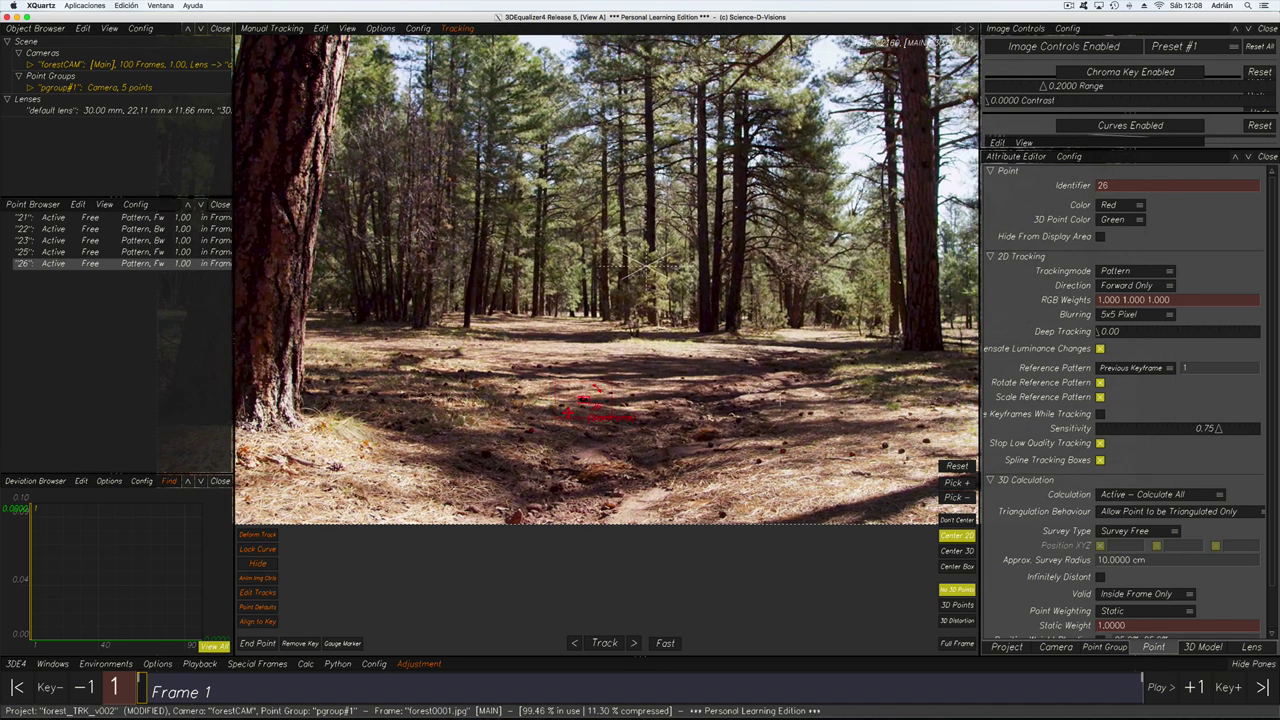
{"action": "scroll", "coordinate": [774, 406], "scroll_direction": "up", "scroll_amount": 2}
{"action": "scroll", "coordinate": [724, 357], "scroll_direction": "down", "scroll_amount": 2}
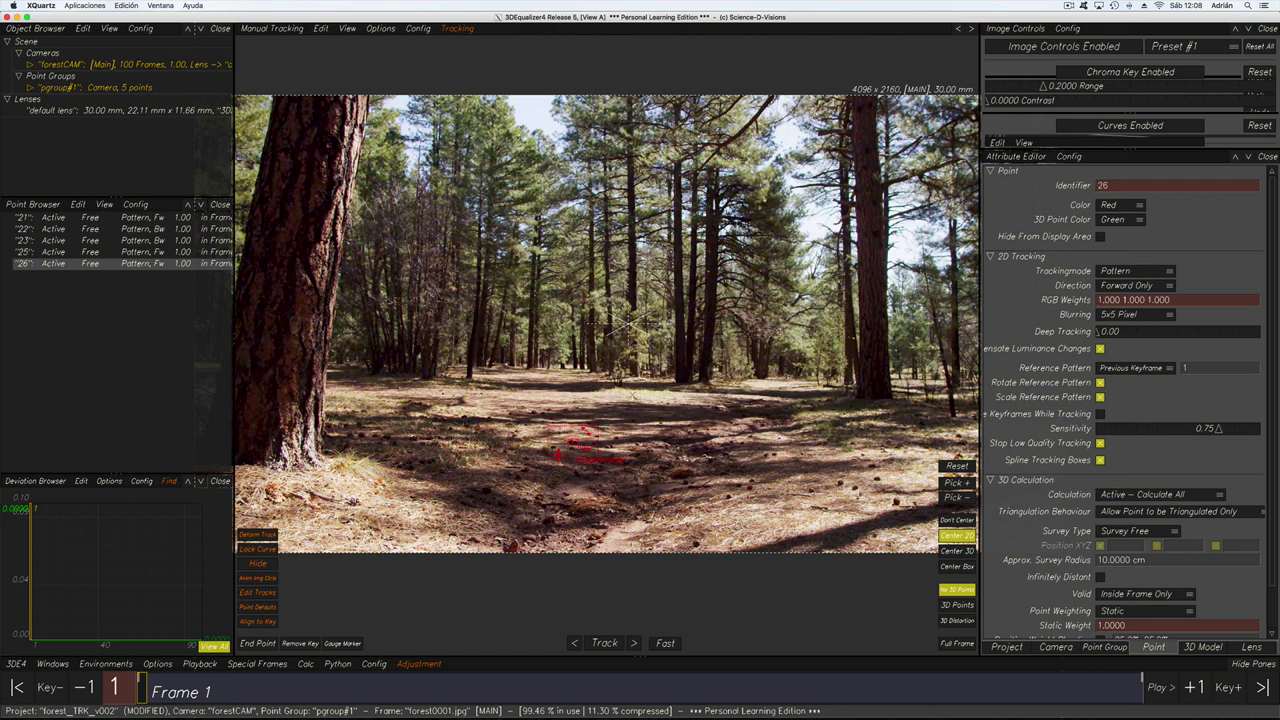
{"action": "scroll", "coordinate": [683, 409], "scroll_direction": "down", "scroll_amount": 1}
{"action": "scroll", "coordinate": [682, 410], "scroll_direction": "down", "scroll_amount": 2}
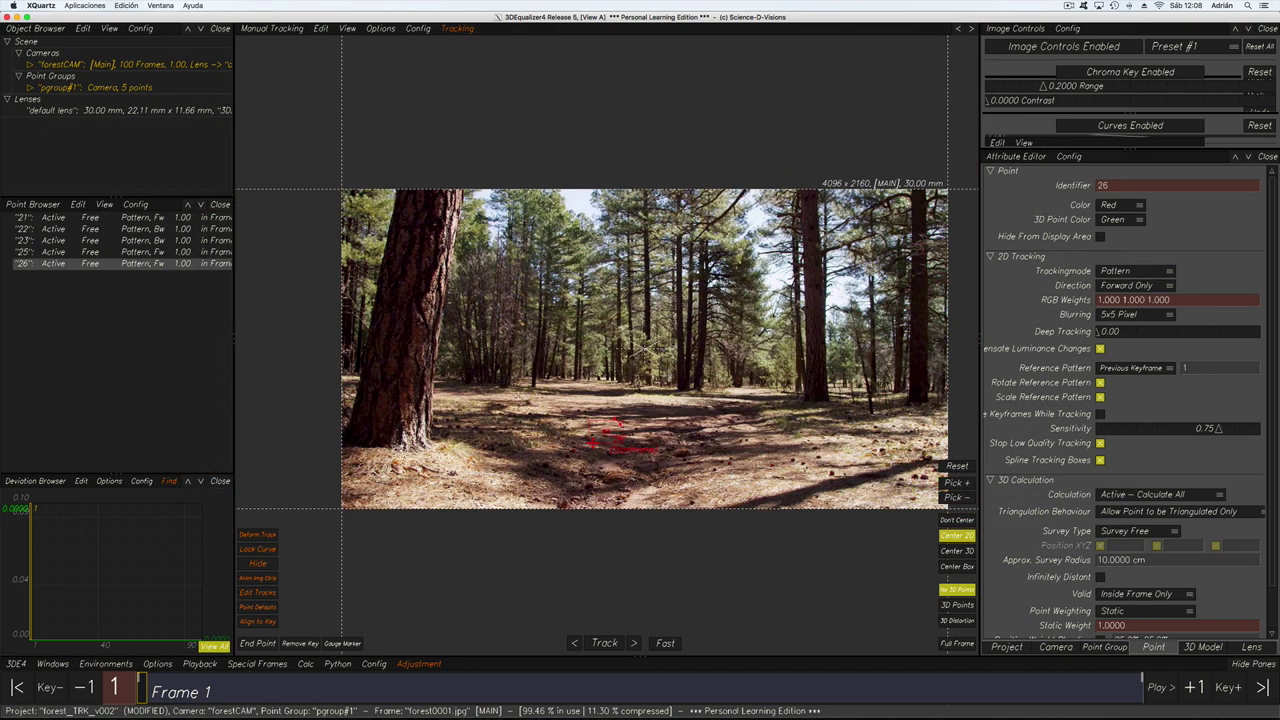
{"action": "left_click_drag", "start_coordinate": [129, 219], "coordinate": [141, 263]}
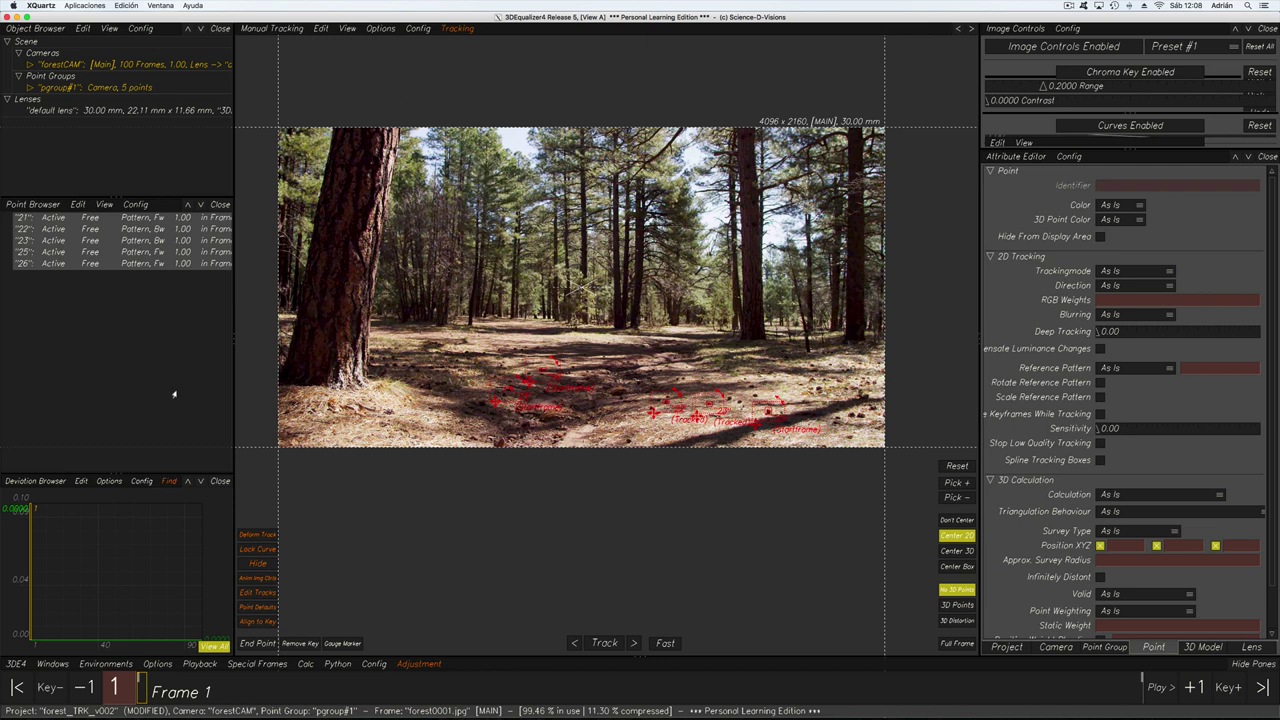
{"action": "left_click", "coordinate": [90, 264]}
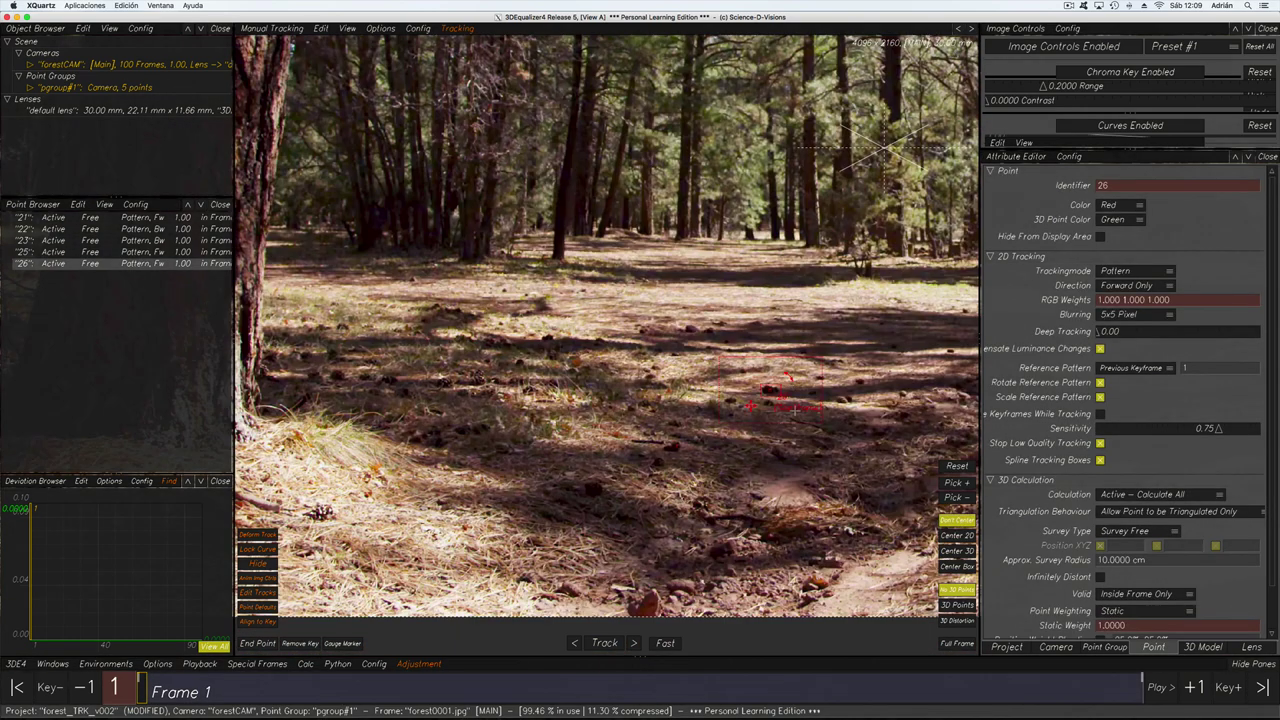
Step: Add a tracking point on the pine cone at the edge of the gully, beside the thin branch
{"action": "scroll", "coordinate": [770, 407], "scroll_direction": "down", "scroll_amount": 3}
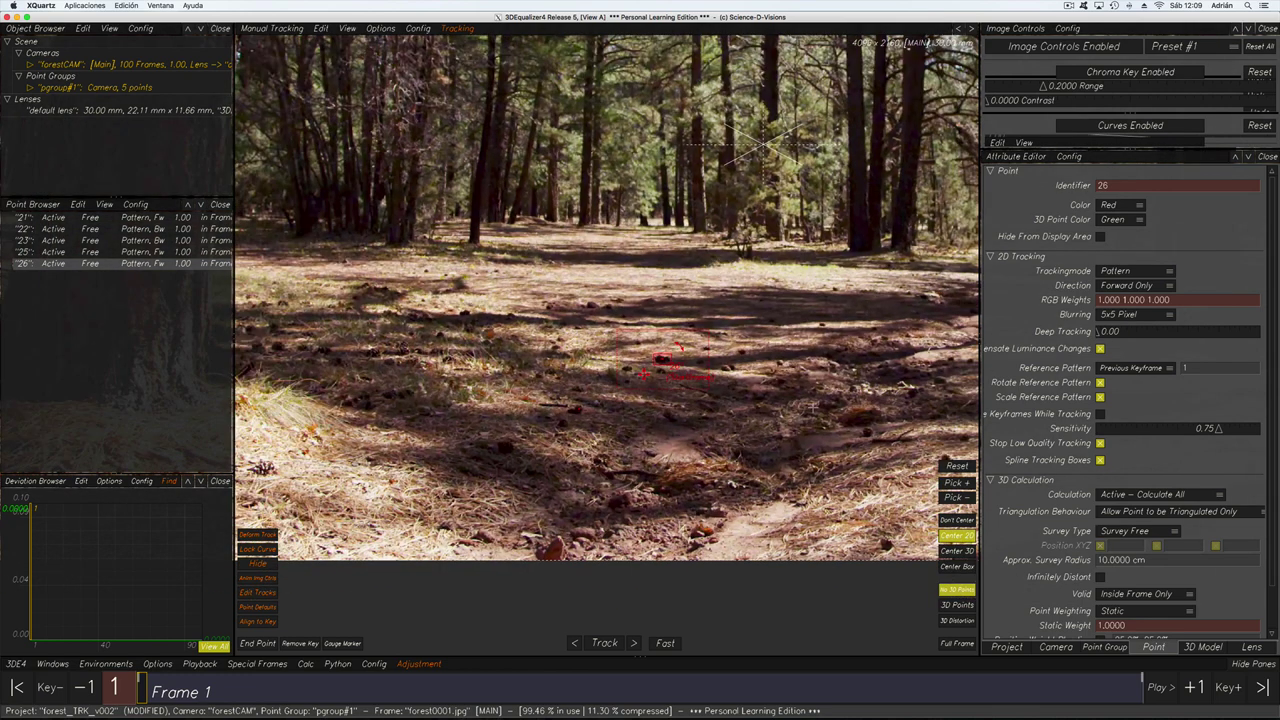
{"action": "scroll", "coordinate": [725, 434], "scroll_direction": "down", "scroll_amount": 2}
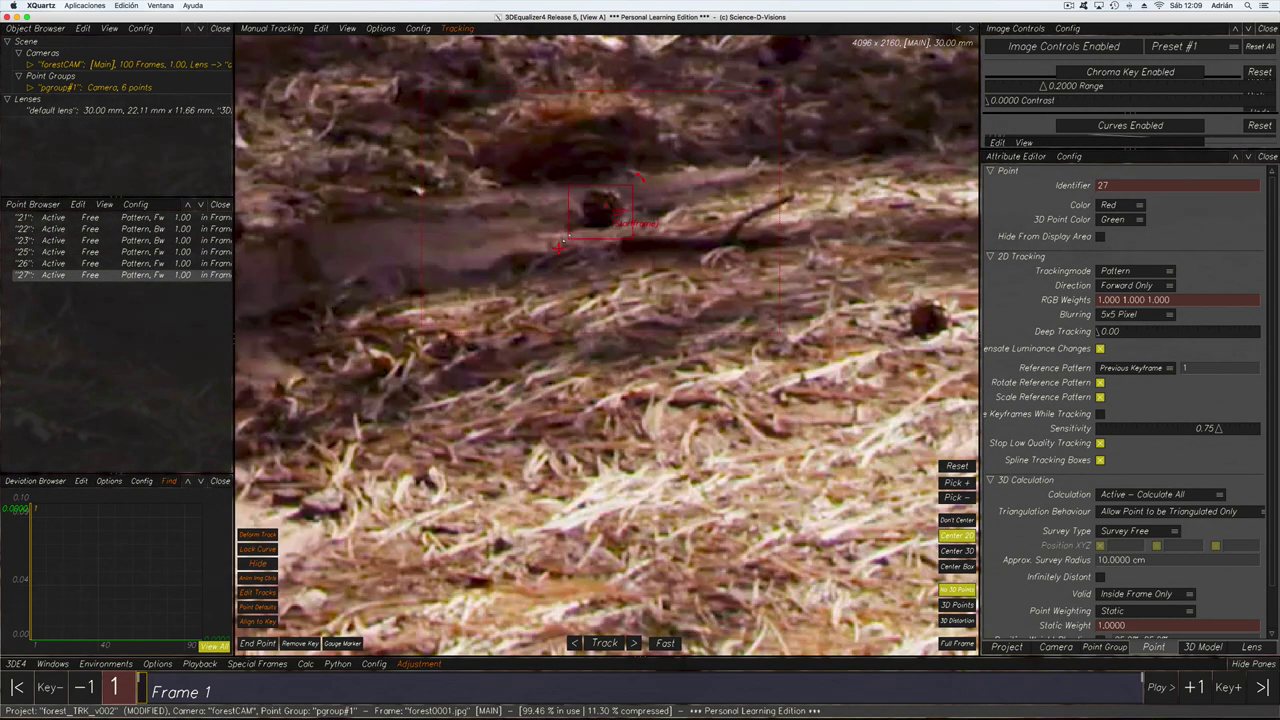
{"action": "scroll", "coordinate": [390, 364], "scroll_direction": "down", "scroll_amount": 1}
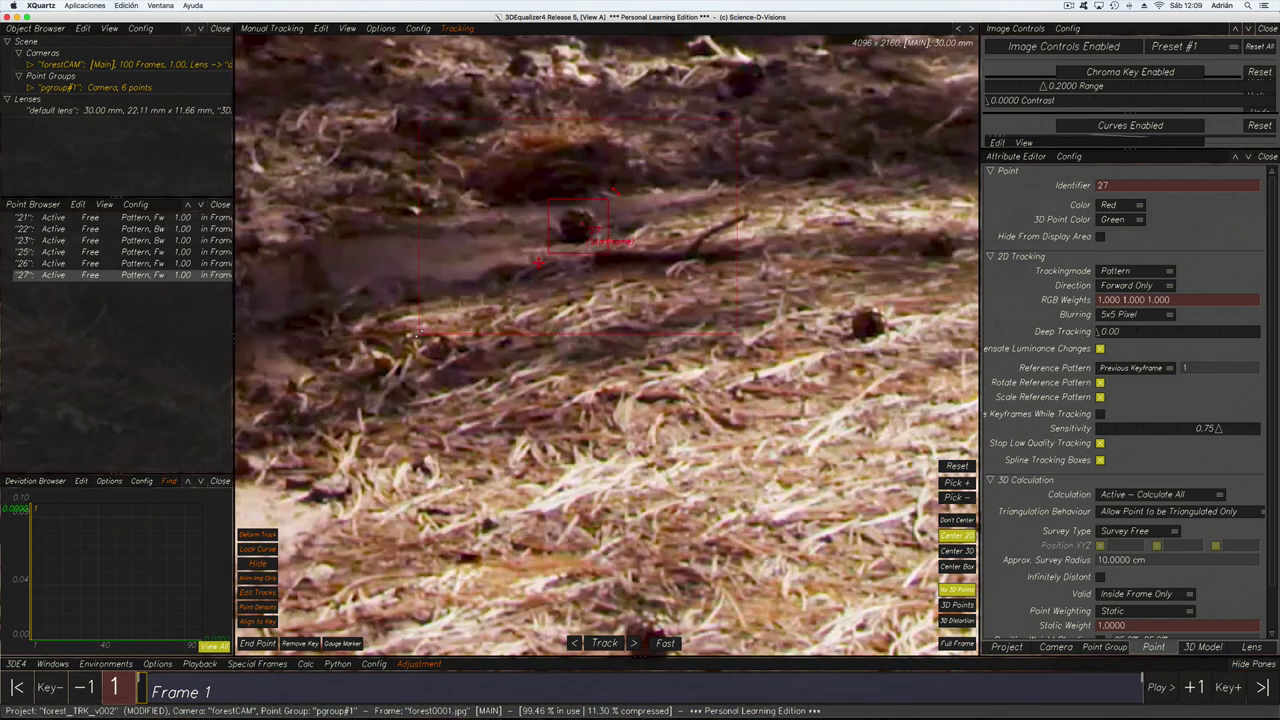
{"action": "scroll", "coordinate": [428, 330], "scroll_direction": "down", "scroll_amount": 4}
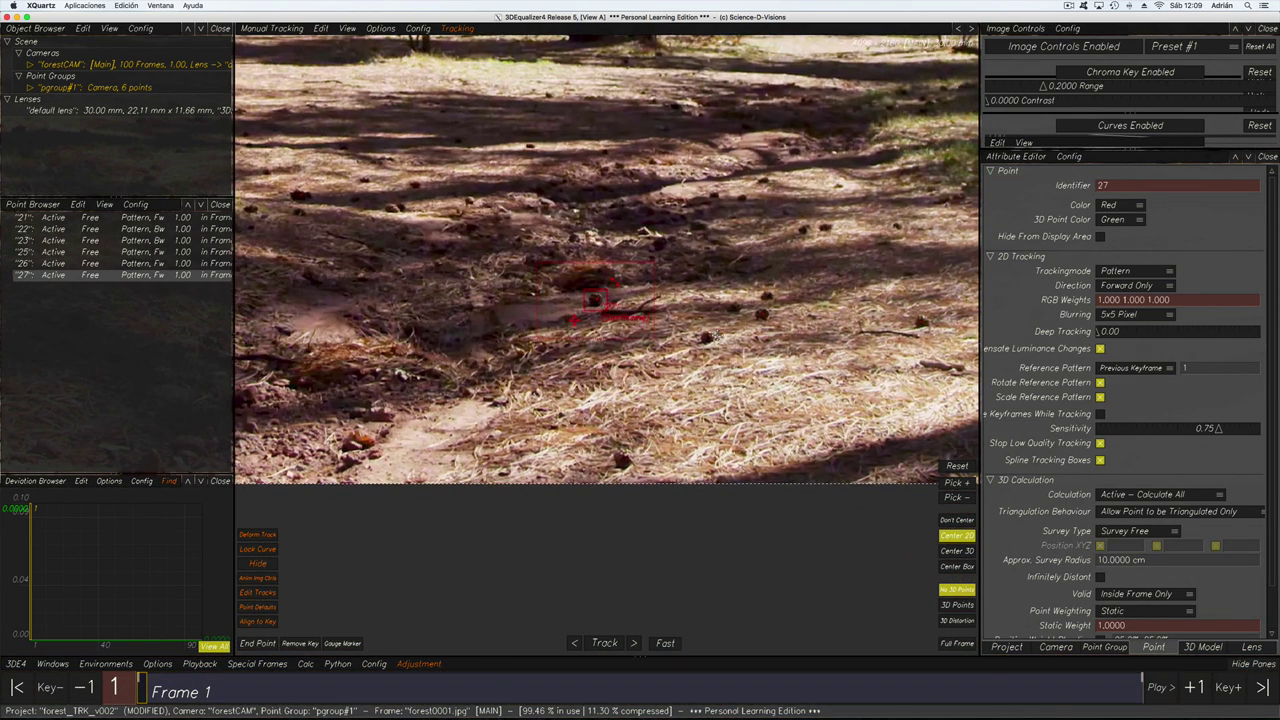
Step: Add a tracking point on the pine cone closest to the camera, near the lower edge of the image
{"action": "scroll", "coordinate": [661, 362], "scroll_direction": "down", "scroll_amount": 1}
{"action": "scroll", "coordinate": [615, 445], "scroll_direction": "down", "scroll_amount": 2}
{"action": "scroll", "coordinate": [615, 242], "scroll_direction": "up", "scroll_amount": 5}
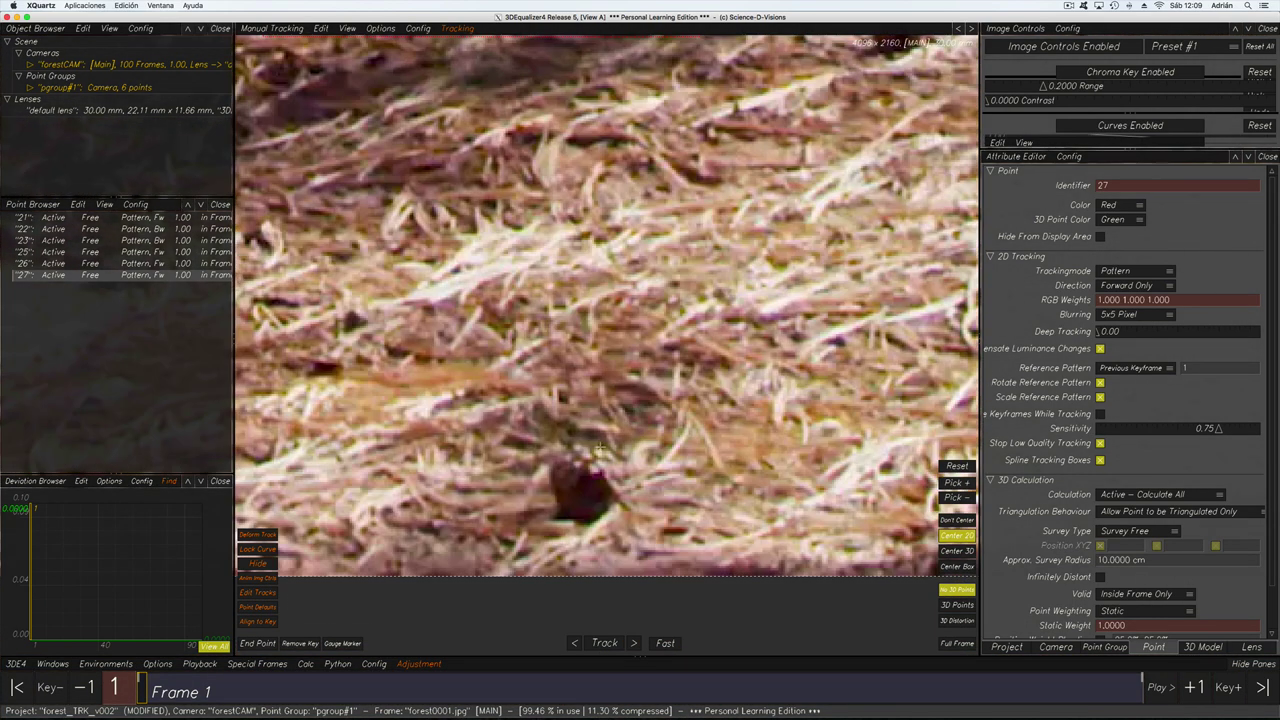
{"action": "left_click", "coordinate": [583, 487], "text": "ctrl"}
{"action": "scroll", "coordinate": [611, 356], "scroll_direction": "down", "scroll_amount": 5}
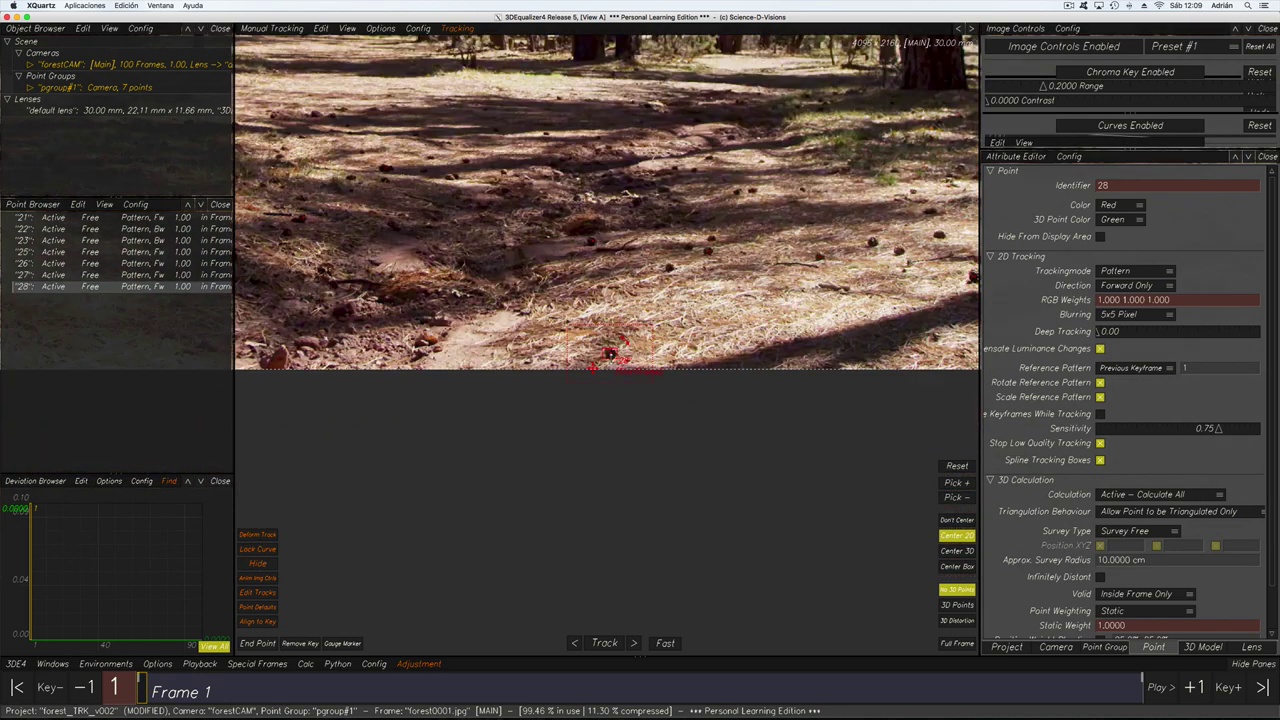
Step: Fit point 28's pattern box around its pine cone and shrink the surrounding search area
{"action": "scroll", "coordinate": [755, 388], "scroll_direction": "up", "scroll_amount": 6}
{"action": "left_click_drag", "start_coordinate": [755, 388], "coordinate": [757, 399]}
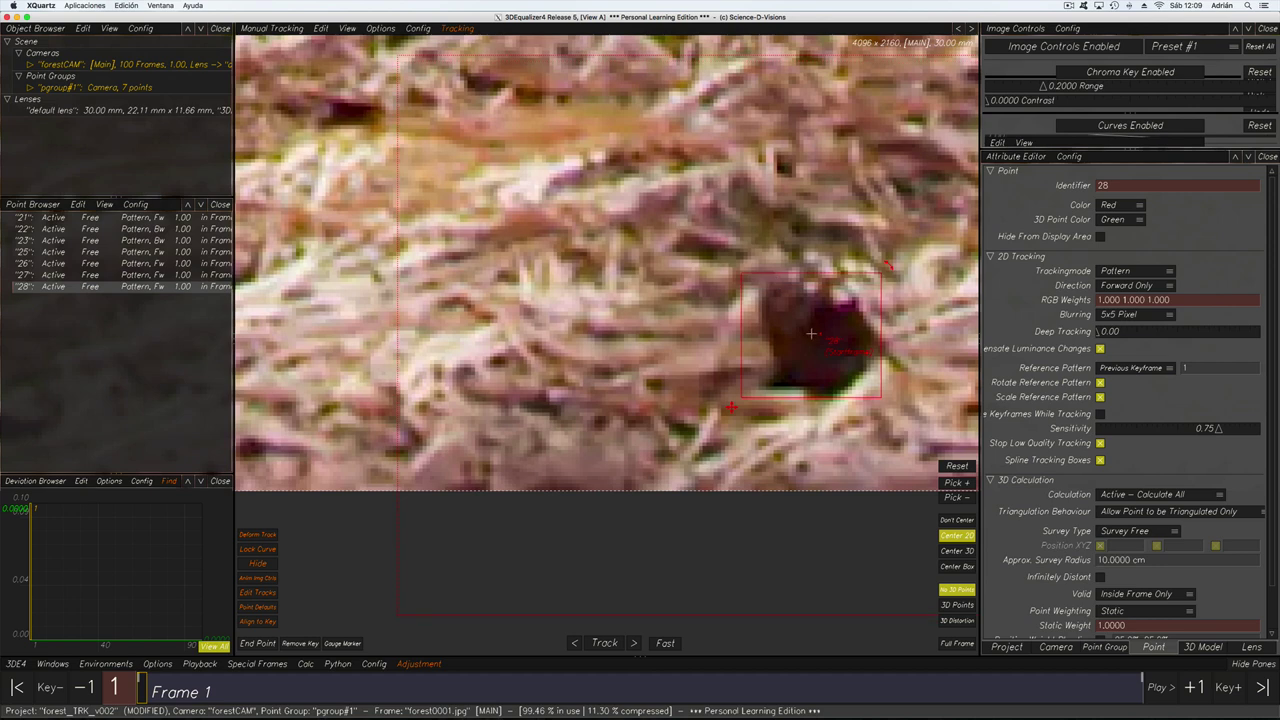
{"action": "scroll", "coordinate": [605, 452], "scroll_direction": "down", "scroll_amount": 4}
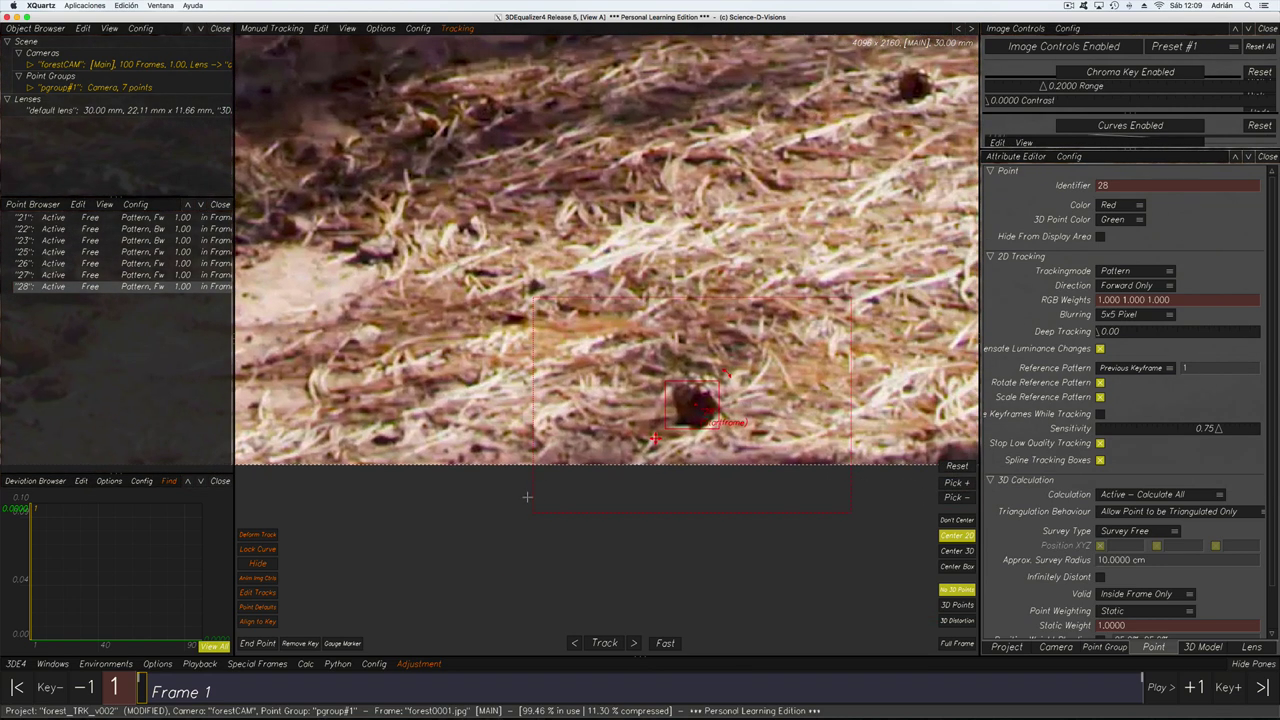
{"action": "left_click_drag", "start_coordinate": [533, 513], "coordinate": [569, 495]}
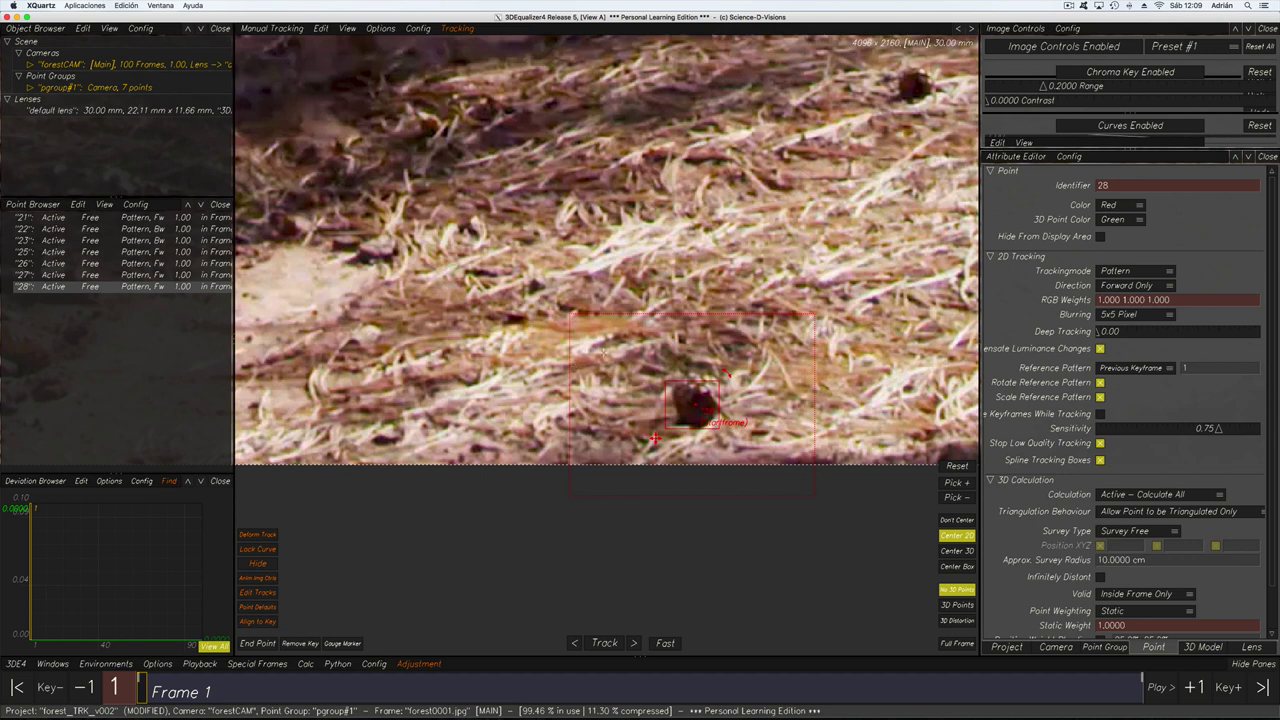
Step: Open the Timeline Editor in its own window, maximize it and reset its view to fit all point tracks
{"action": "scroll", "coordinate": [604, 352], "scroll_direction": "down", "scroll_amount": 5}
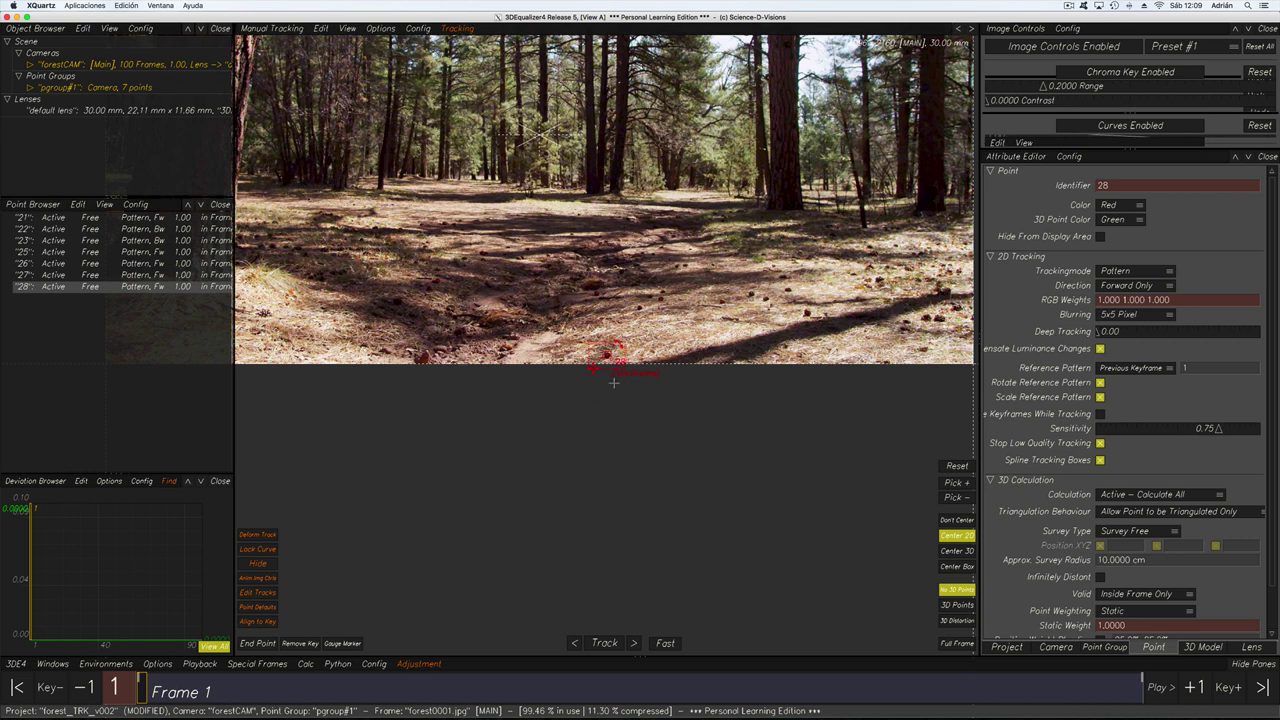
{"action": "middle_click_drag", "start_coordinate": [614, 383], "coordinate": [624, 487]}
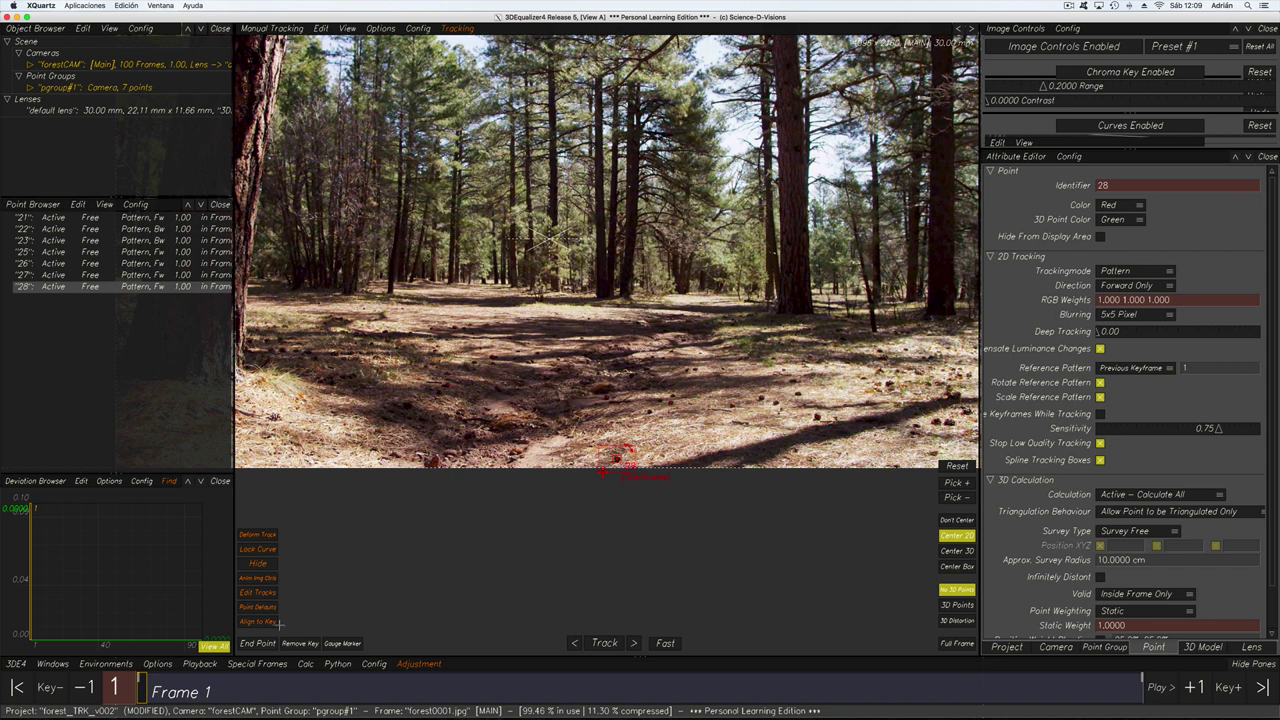
{"action": "left_click", "coordinate": [105, 664]}
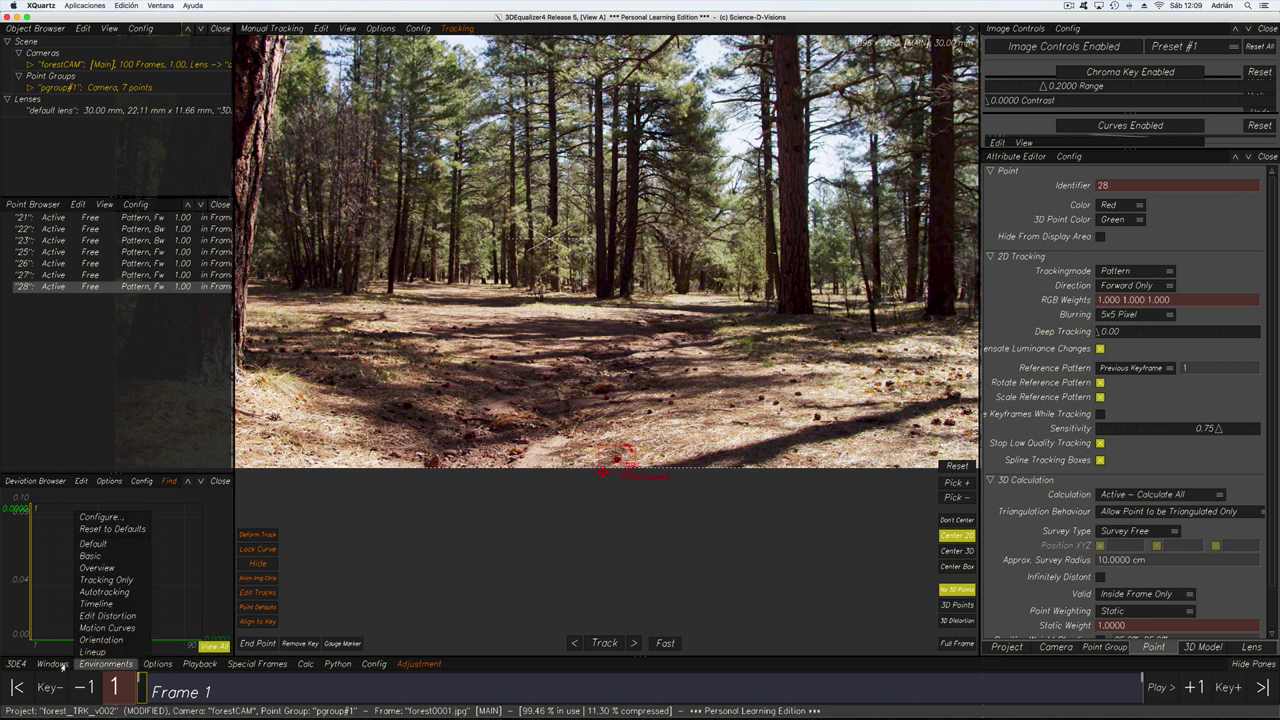
{"action": "mouse_move", "coordinate": [55, 666]}
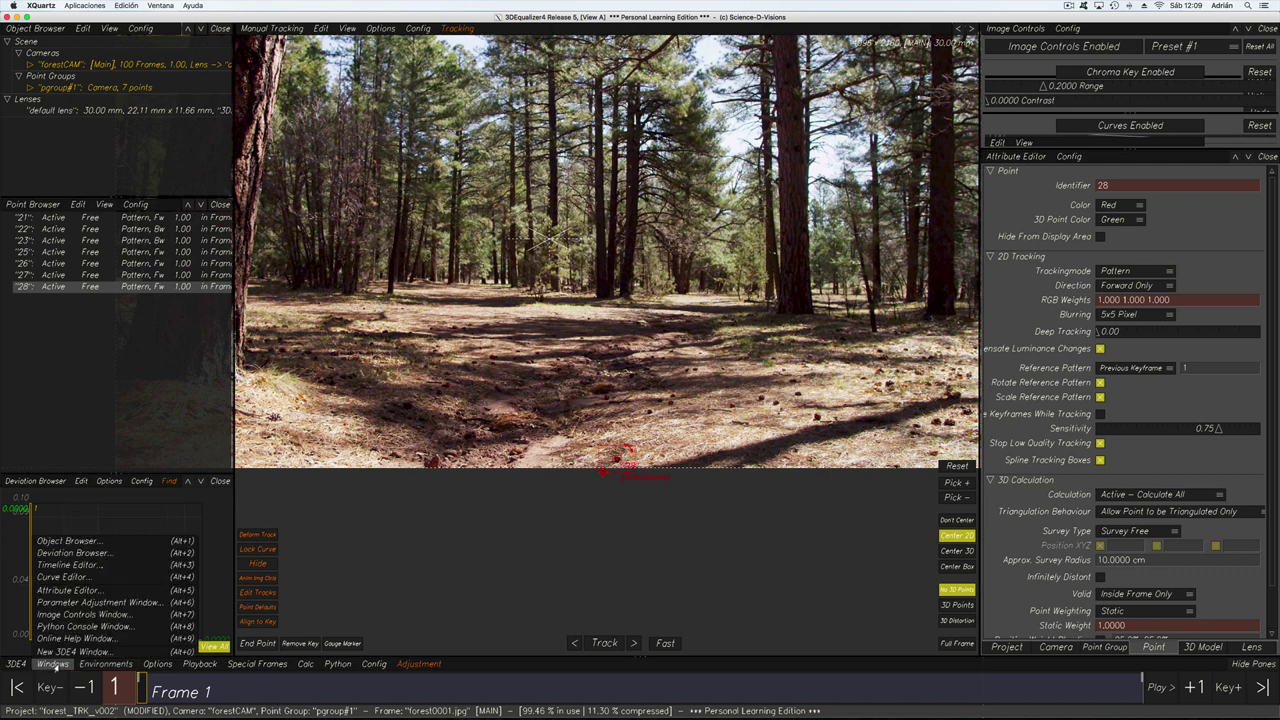
{"action": "left_click", "coordinate": [70, 565]}
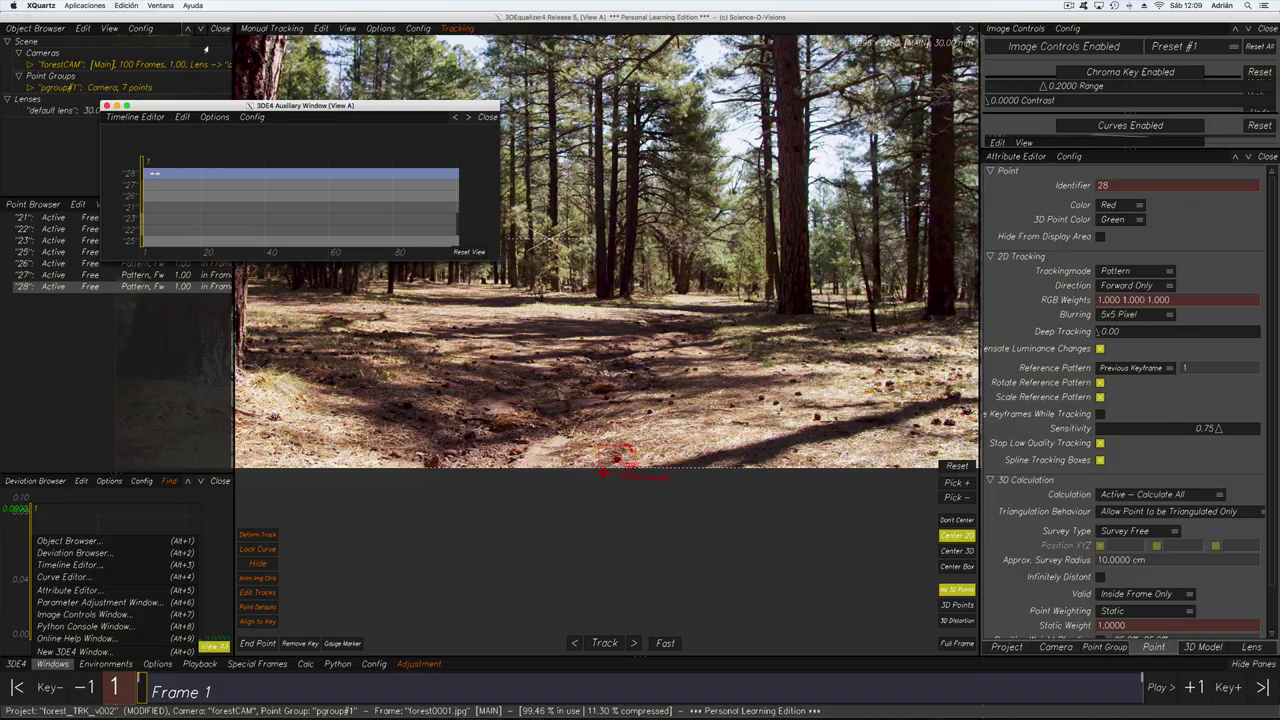
{"action": "left_click", "coordinate": [127, 105]}
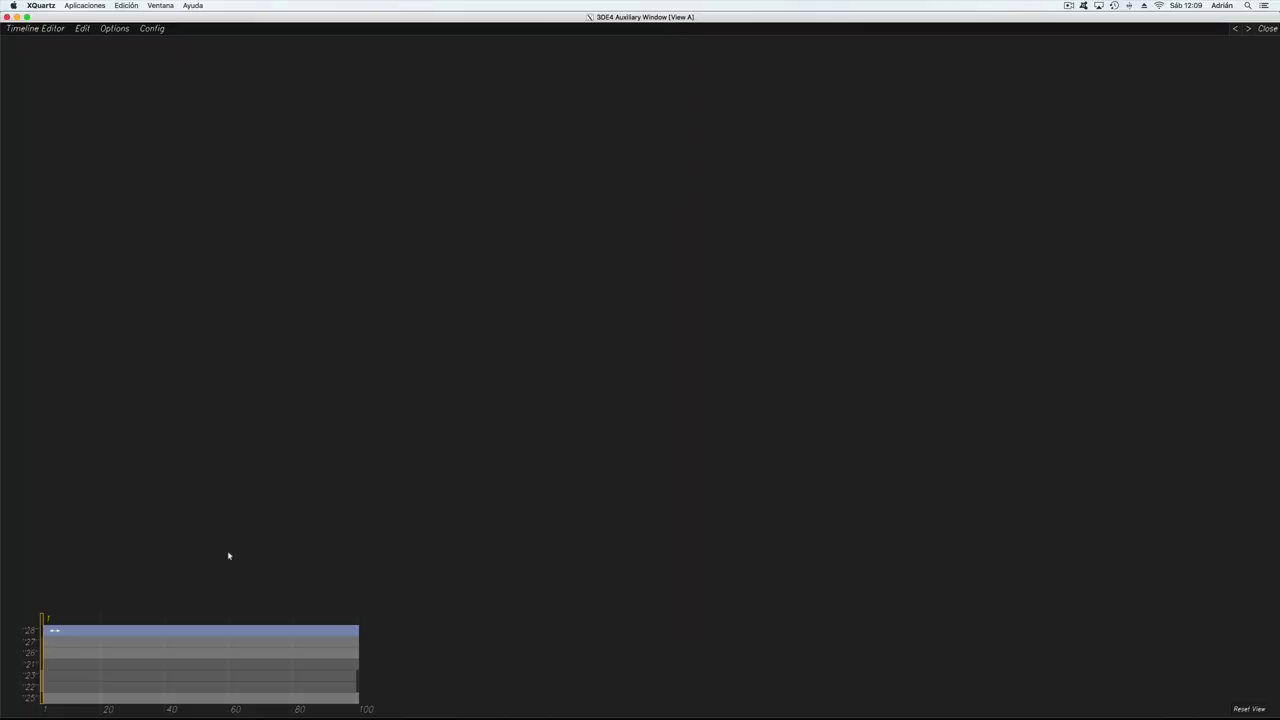
{"action": "left_click", "coordinate": [1249, 709]}
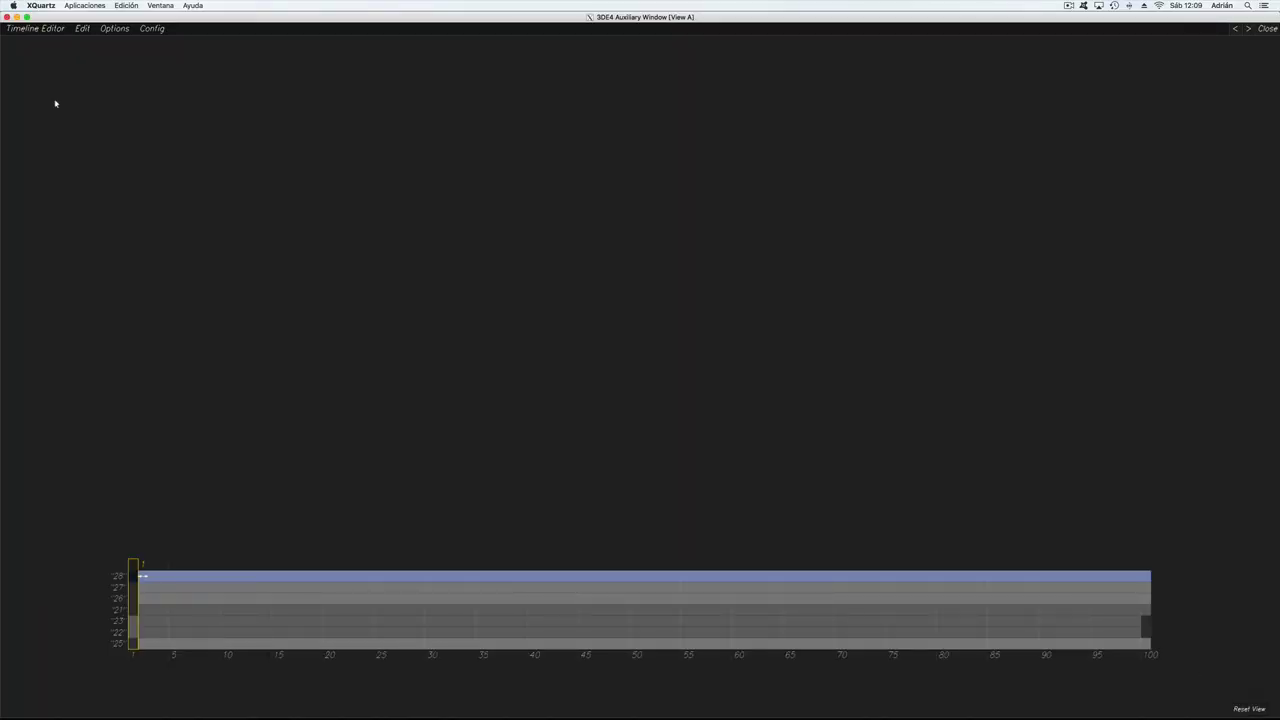
Step: Set the timeline's red frame markings to show frames with Less than 8 Points
{"action": "left_click", "coordinate": [46, 29]}
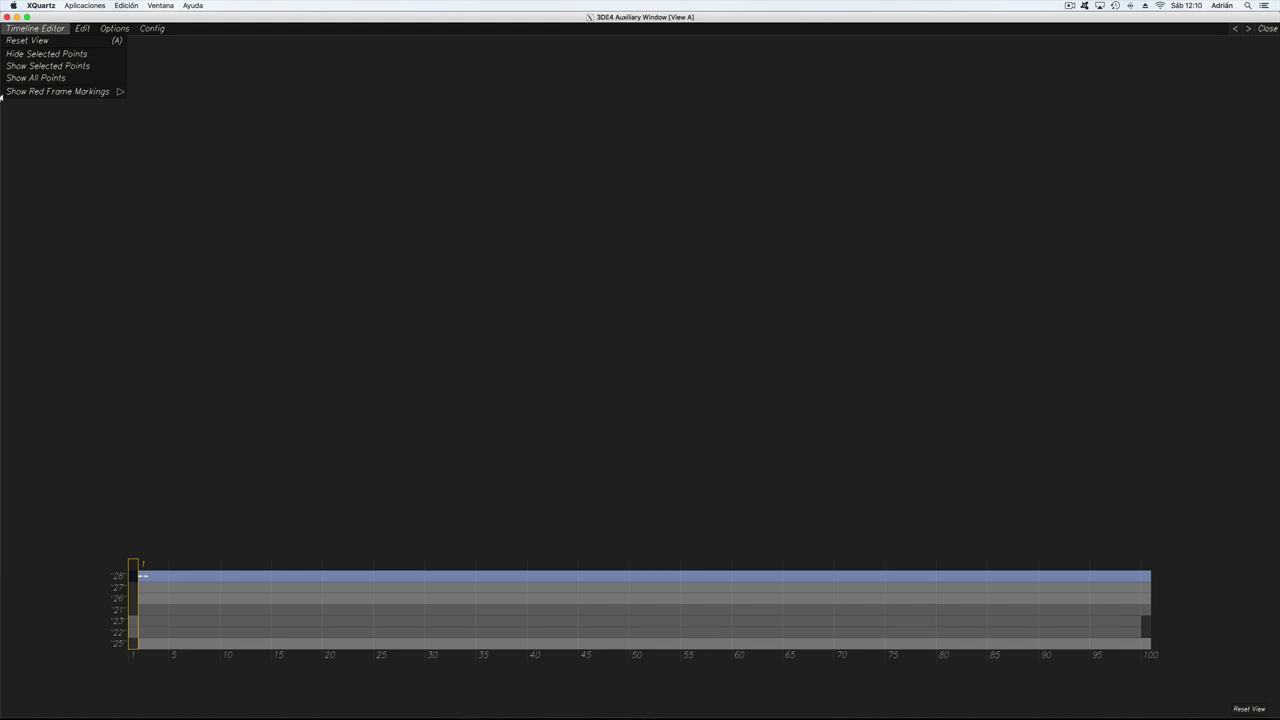
{"action": "left_click", "coordinate": [63, 93]}
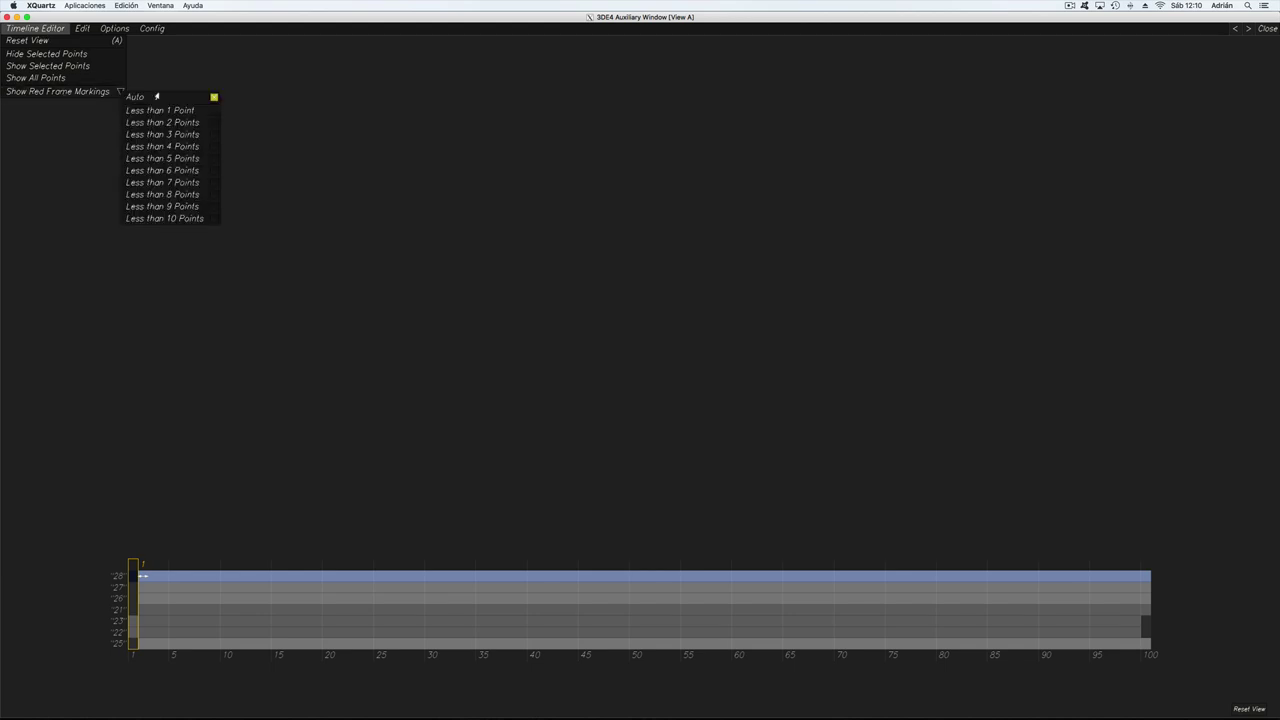
{"action": "left_click", "coordinate": [163, 194]}
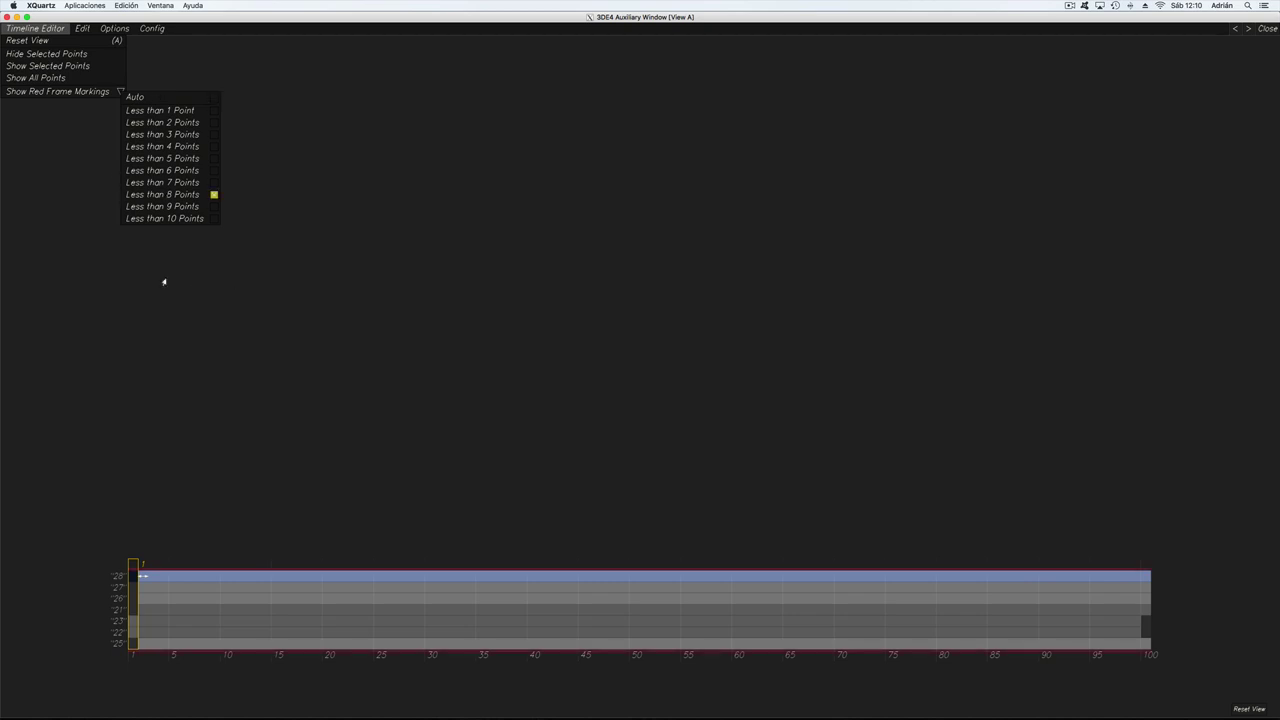
Step: Compare the timeline's red frame markings at Less than 3, 6 and 7 Points, ending on Less than 8 Points
{"action": "middle_click_drag", "start_coordinate": [285, 609], "coordinate": [299, 572]}
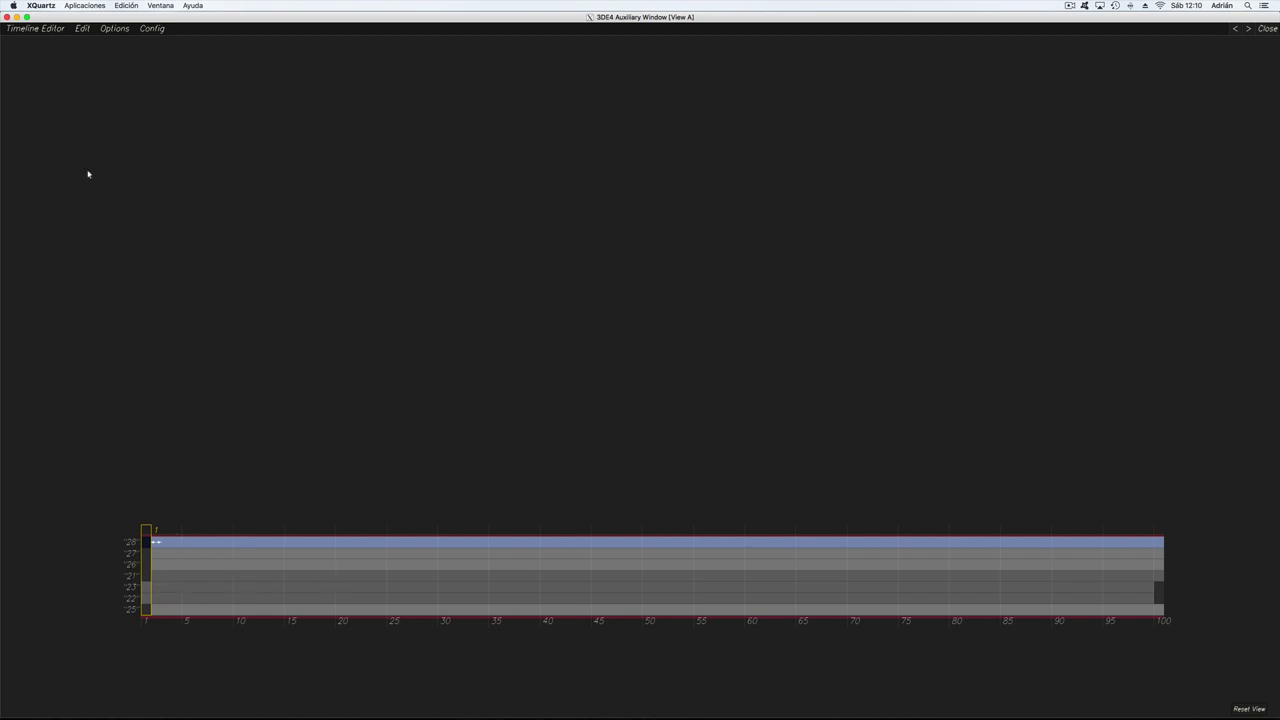
{"action": "left_click", "coordinate": [45, 28]}
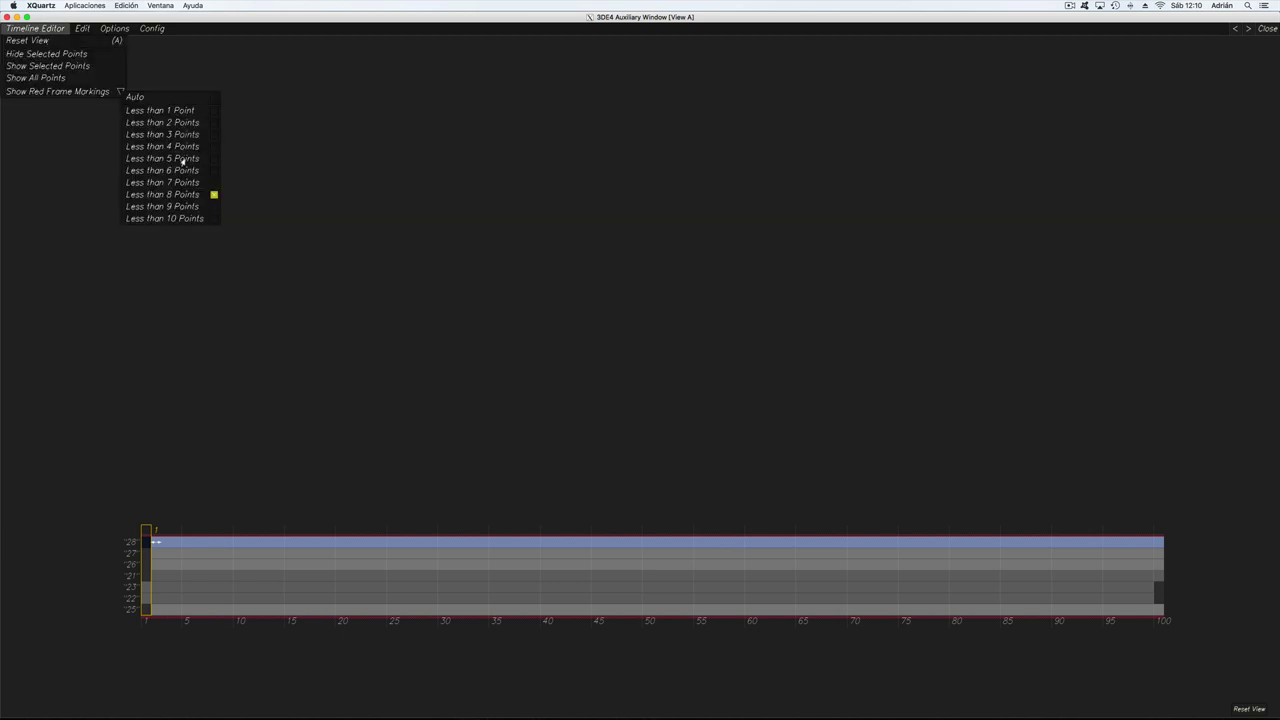
{"action": "left_click", "coordinate": [177, 134]}
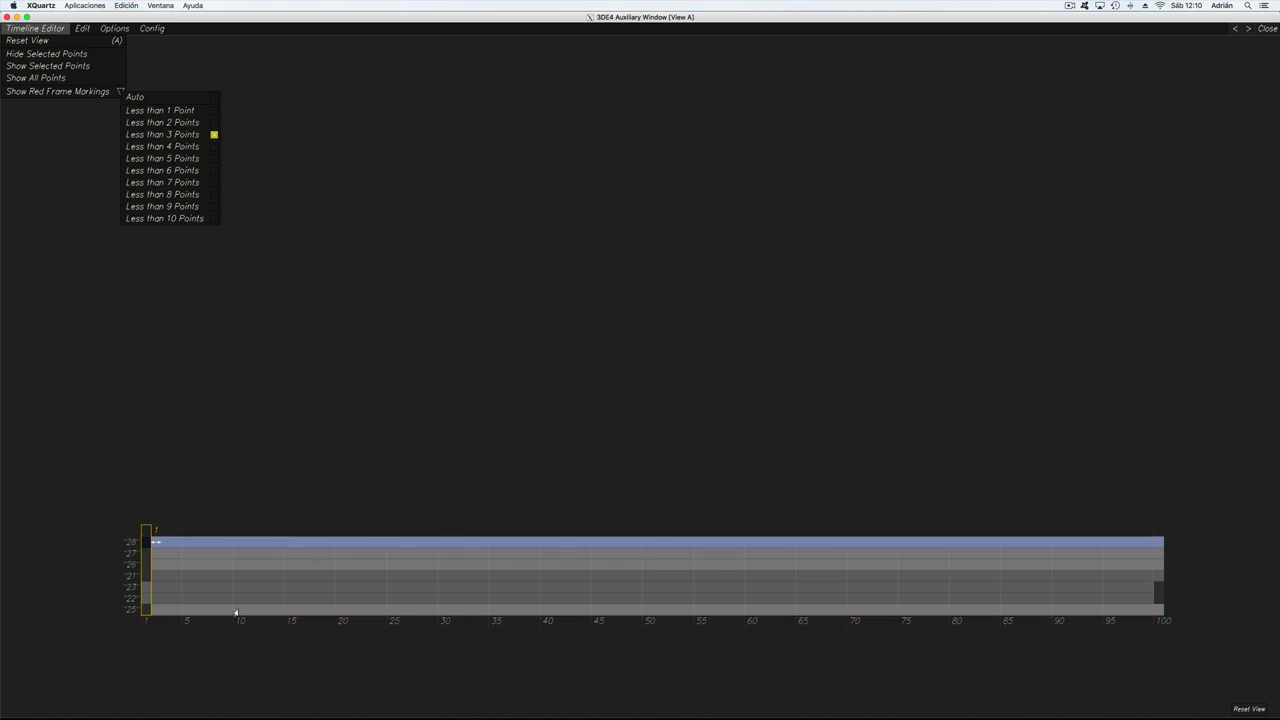
{"action": "left_click", "coordinate": [193, 172]}
{"action": "left_click", "coordinate": [175, 183]}
{"action": "left_click", "coordinate": [189, 194]}
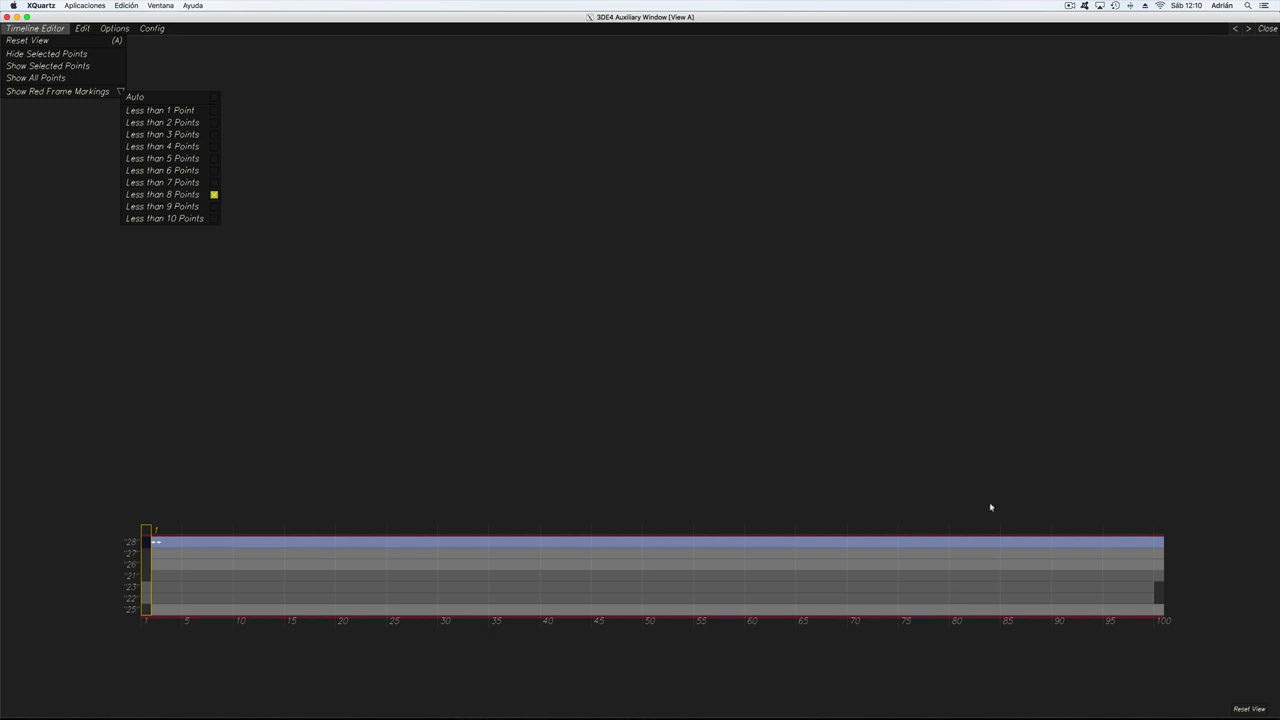
Step: Collapse the red frame marking options and close the Timeline Editor window
{"action": "left_click", "coordinate": [65, 93]}
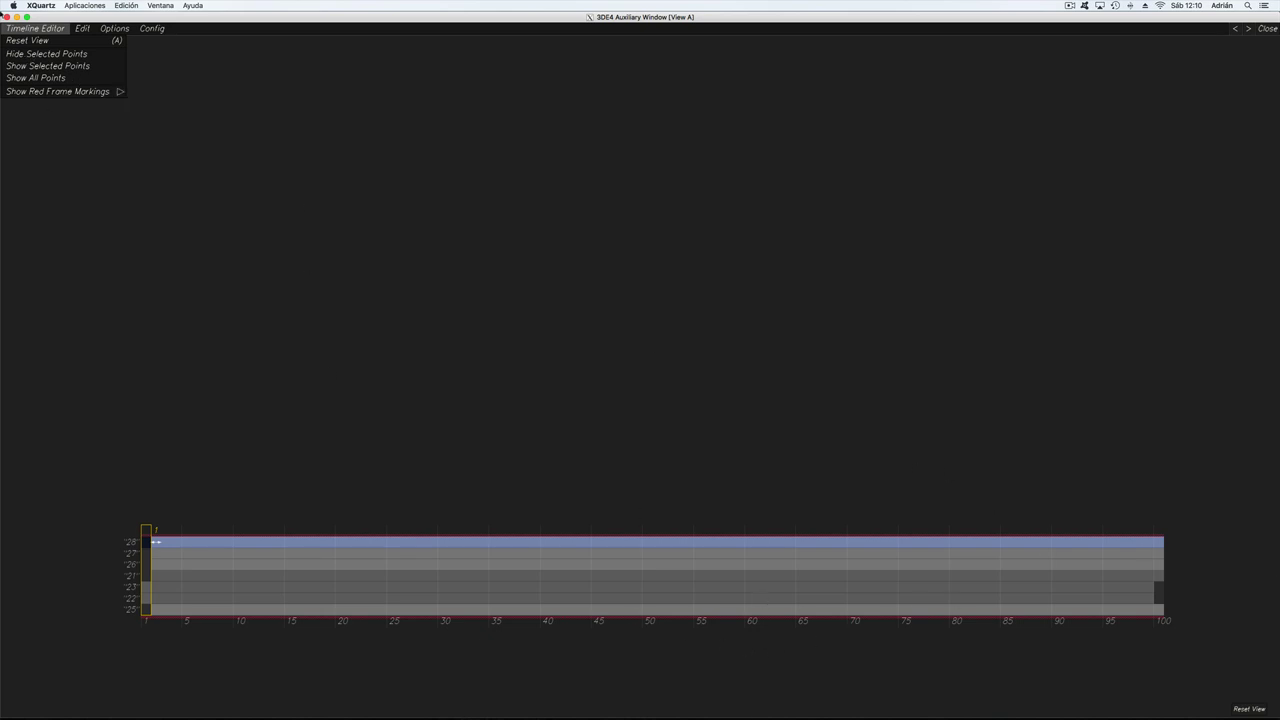
{"action": "left_click", "coordinate": [7, 18]}
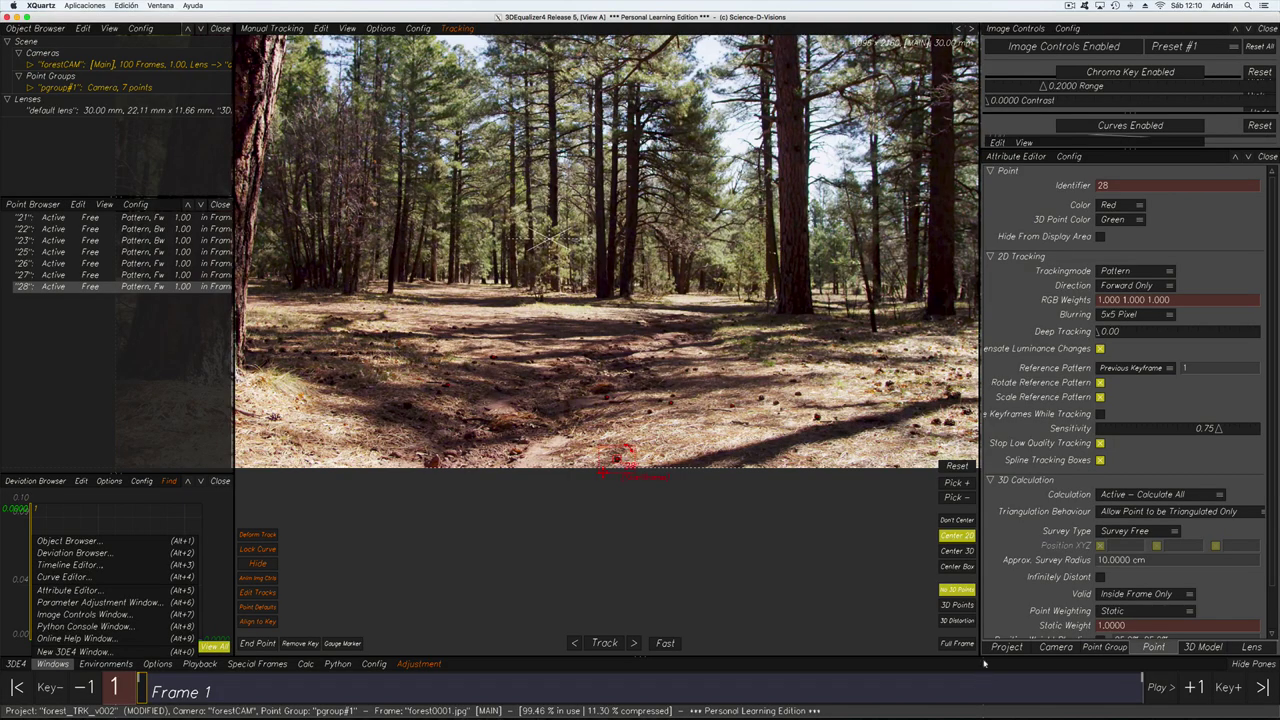
Step: Add a tracking point on a pine cone below the long shadow near the image's right edge and enlarge its pattern box around the cone
{"action": "scroll", "coordinate": [600, 300], "scroll_direction": "up", "scroll_amount": 3}
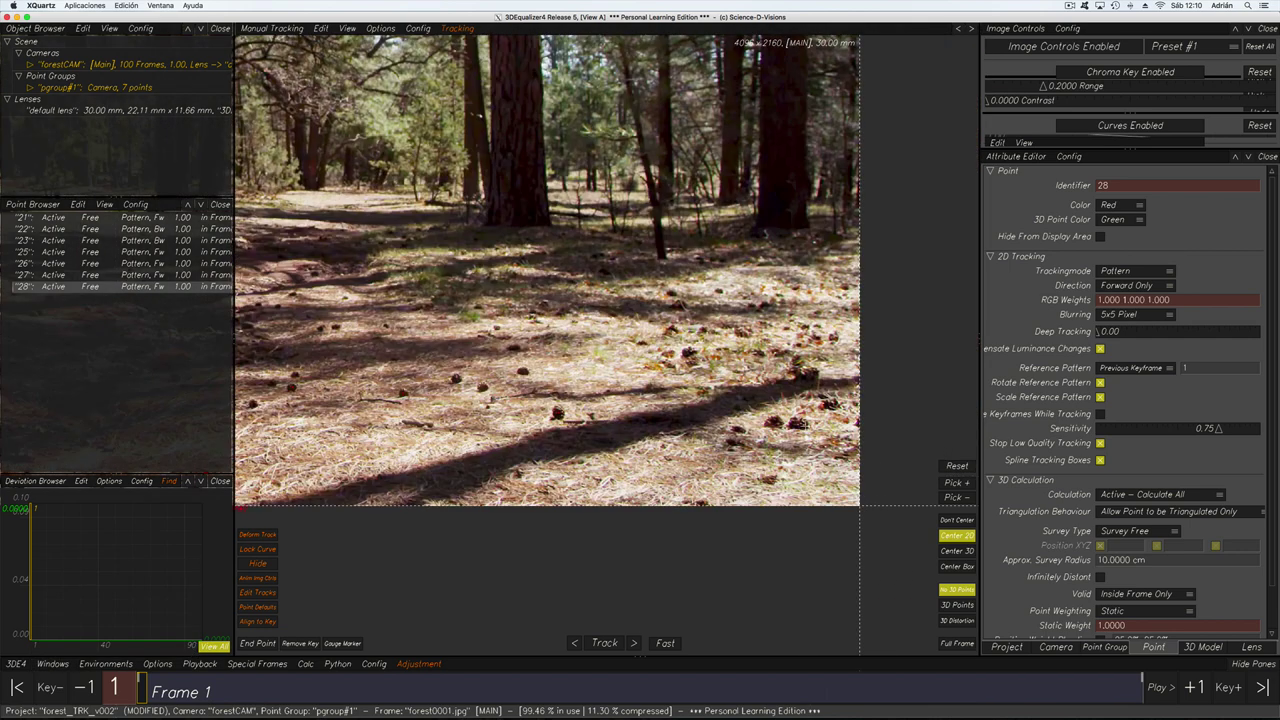
{"action": "left_click", "coordinate": [803, 425], "text": "ctrl"}
{"action": "scroll", "coordinate": [803, 425], "scroll_direction": "up", "scroll_amount": 5}
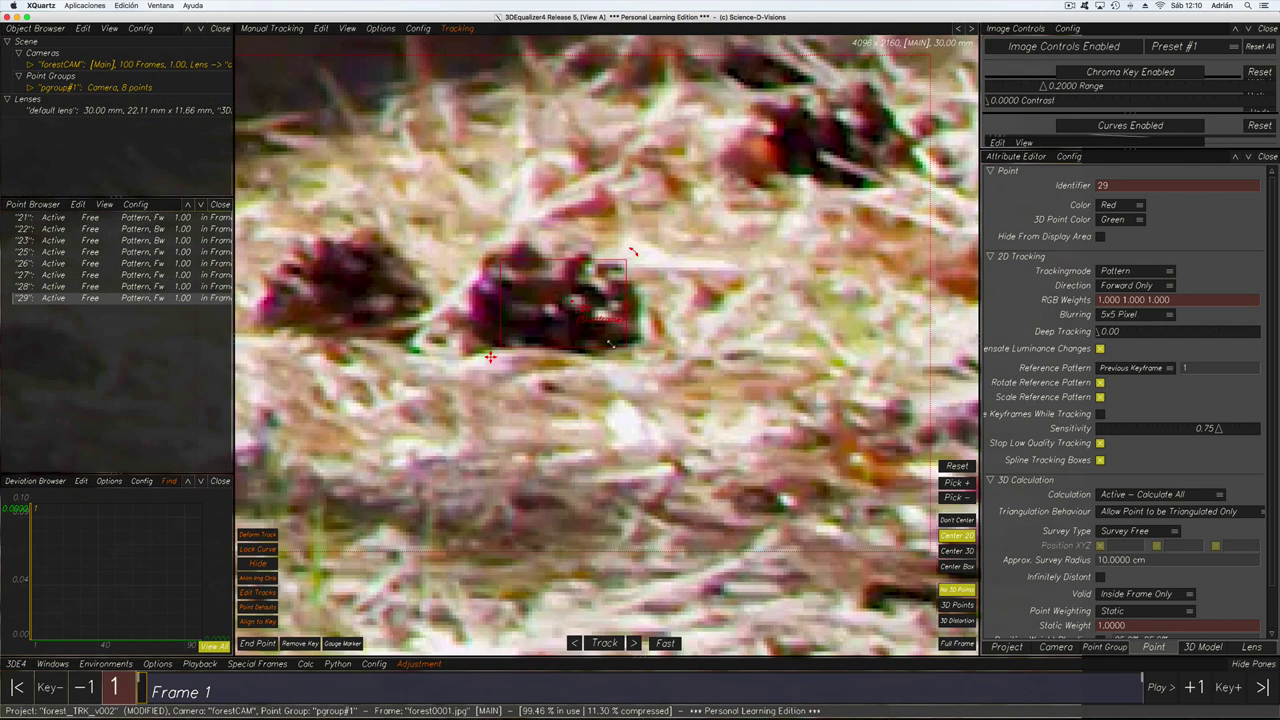
{"action": "left_click_drag", "start_coordinate": [490, 357], "coordinate": [428, 390]}
{"action": "left_click_drag", "start_coordinate": [486, 258], "coordinate": [490, 241]}
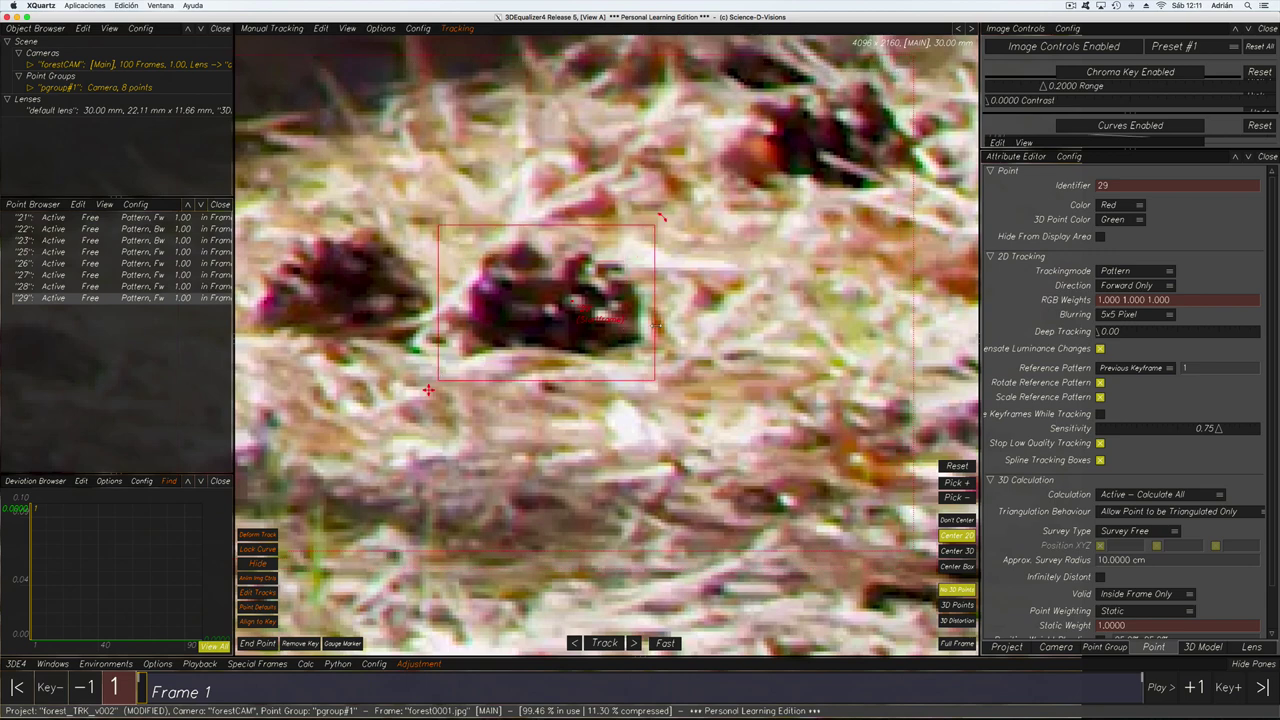
Step: Add a tracking point on a pine cone on the sunlit ground just above the long tree shadow
{"action": "scroll", "coordinate": [581, 398], "scroll_direction": "down", "scroll_amount": 2}
{"action": "scroll", "coordinate": [581, 398], "scroll_direction": "down", "scroll_amount": 8}
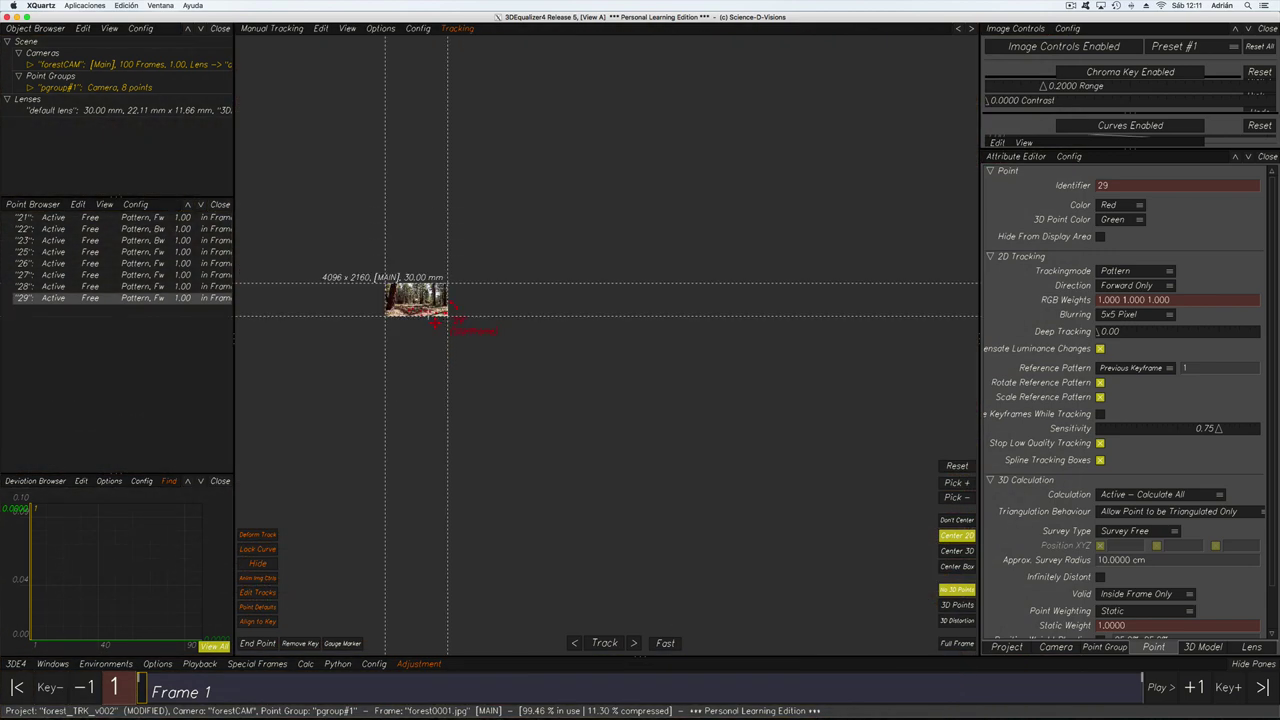
{"action": "scroll", "coordinate": [552, 358], "scroll_direction": "up", "scroll_amount": 3}
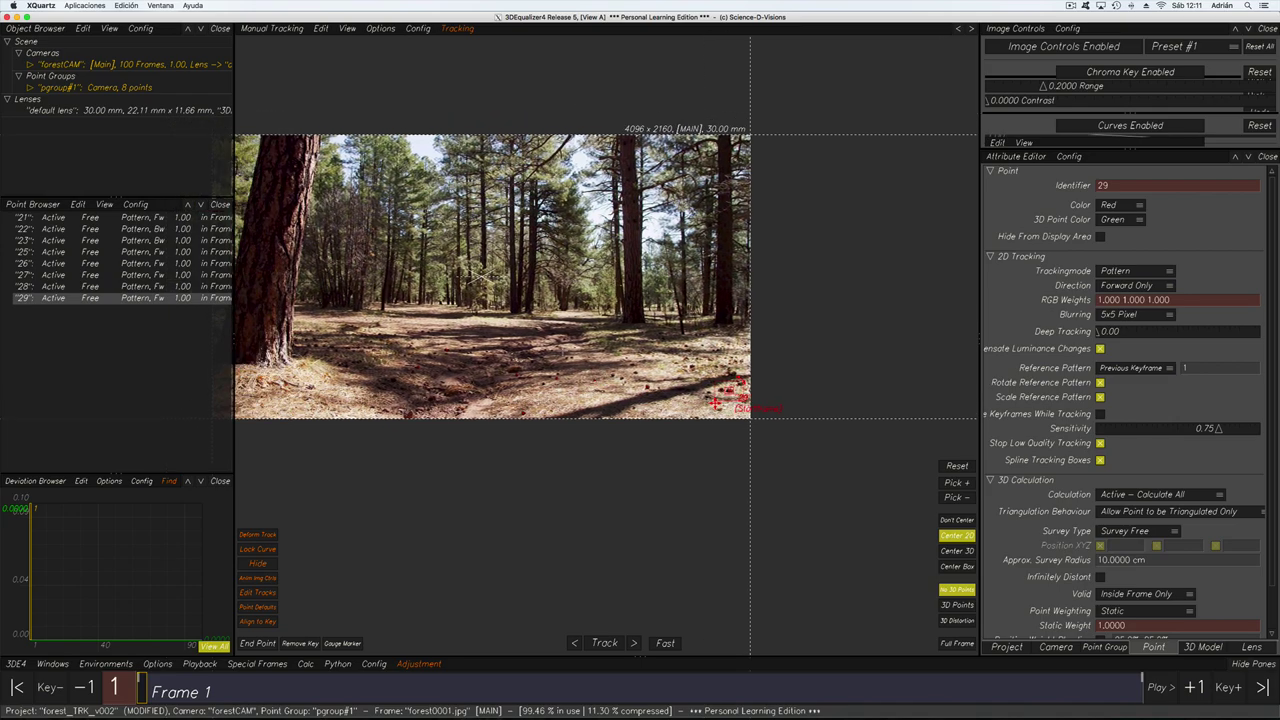
{"action": "scroll", "coordinate": [616, 367], "scroll_direction": "up", "scroll_amount": 5}
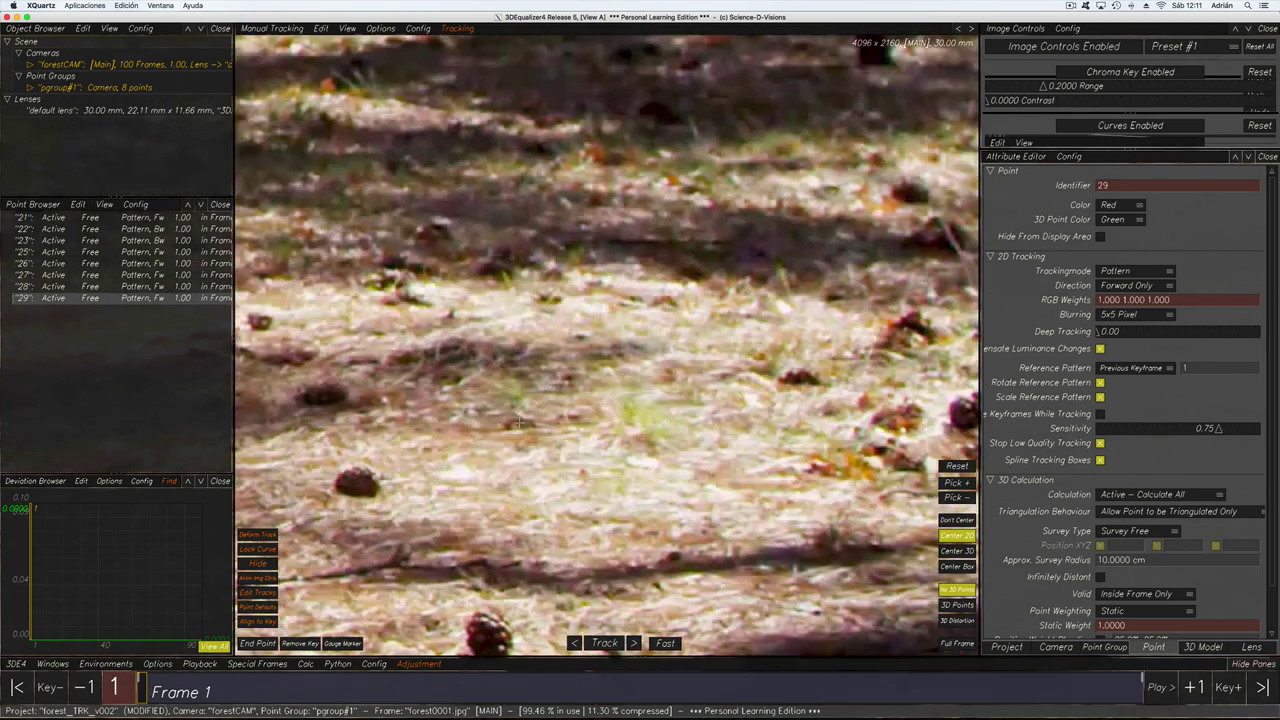
{"action": "scroll", "coordinate": [509, 426], "scroll_direction": "down", "scroll_amount": 4}
{"action": "scroll", "coordinate": [534, 445], "scroll_direction": "up", "scroll_amount": 2}
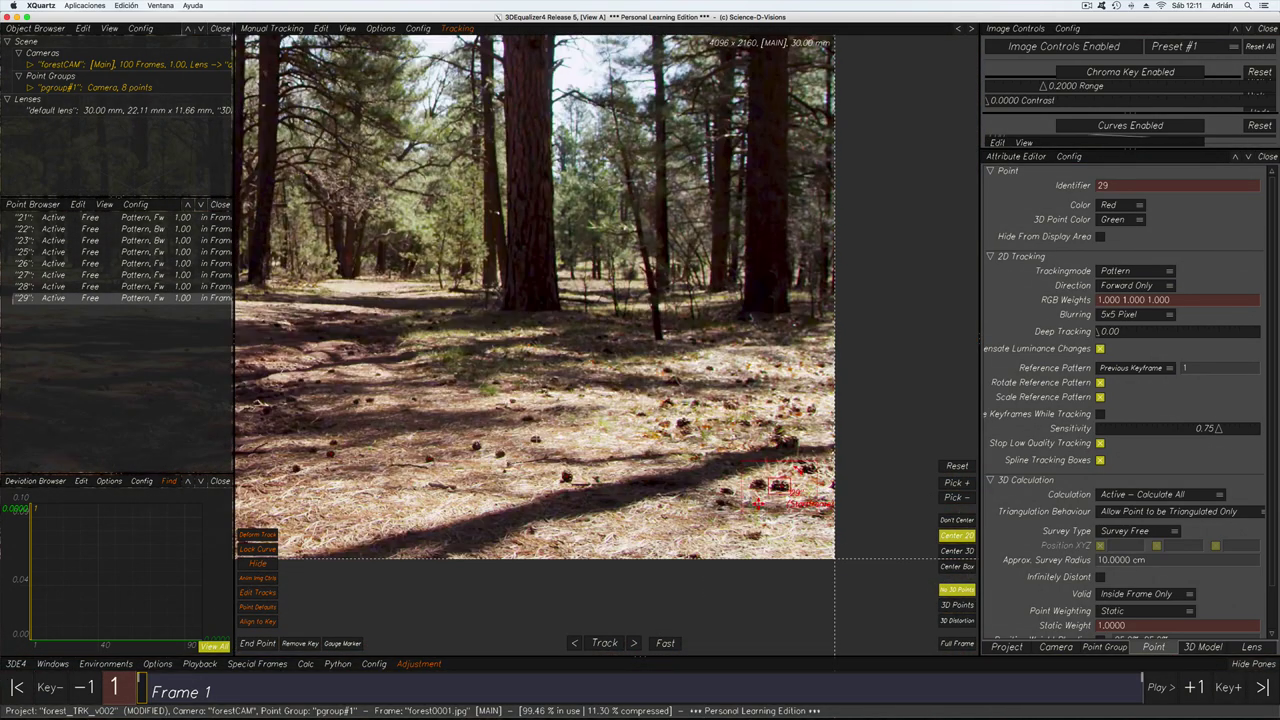
{"action": "left_click", "coordinate": [534, 444], "text": "ctrl"}
{"action": "scroll", "coordinate": [589, 353], "scroll_direction": "up", "scroll_amount": 5}
{"action": "scroll", "coordinate": [816, 296], "scroll_direction": "down", "scroll_amount": 3}
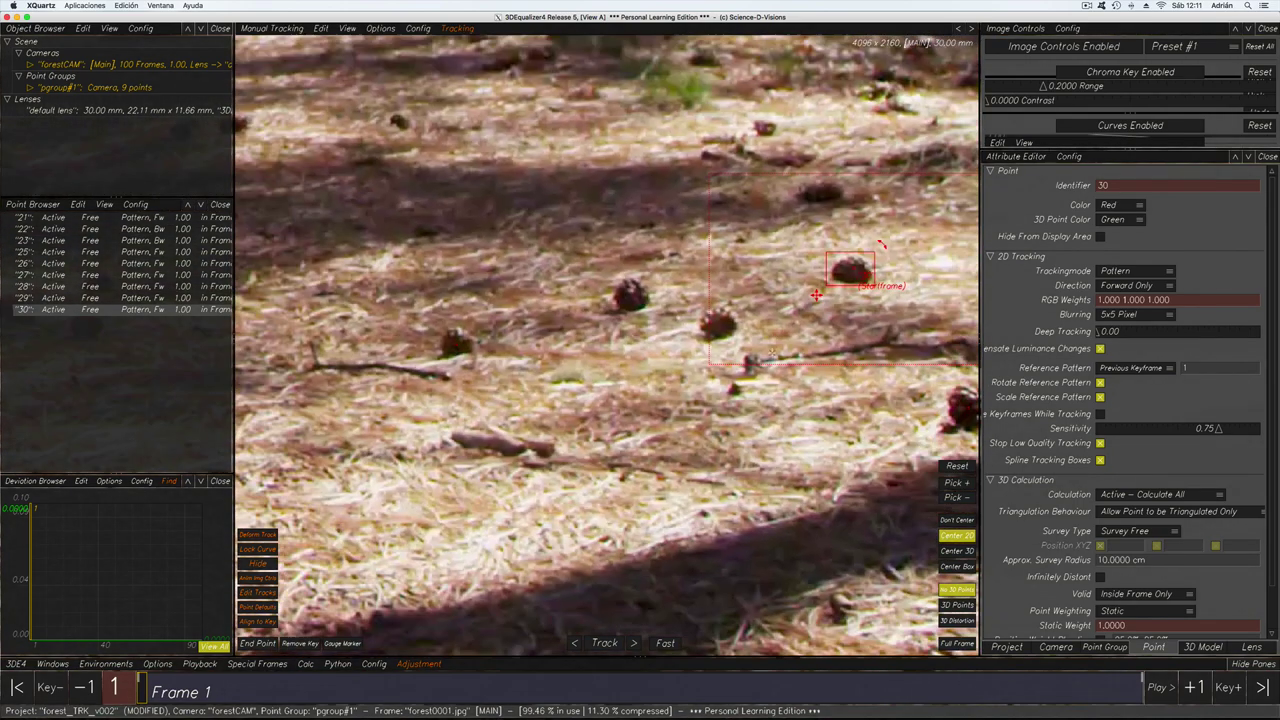
Step: Add a tracking point on a small dark cone in the distant shaded ground, left of the large background trunk
{"action": "scroll", "coordinate": [816, 296], "scroll_direction": "down", "scroll_amount": 4}
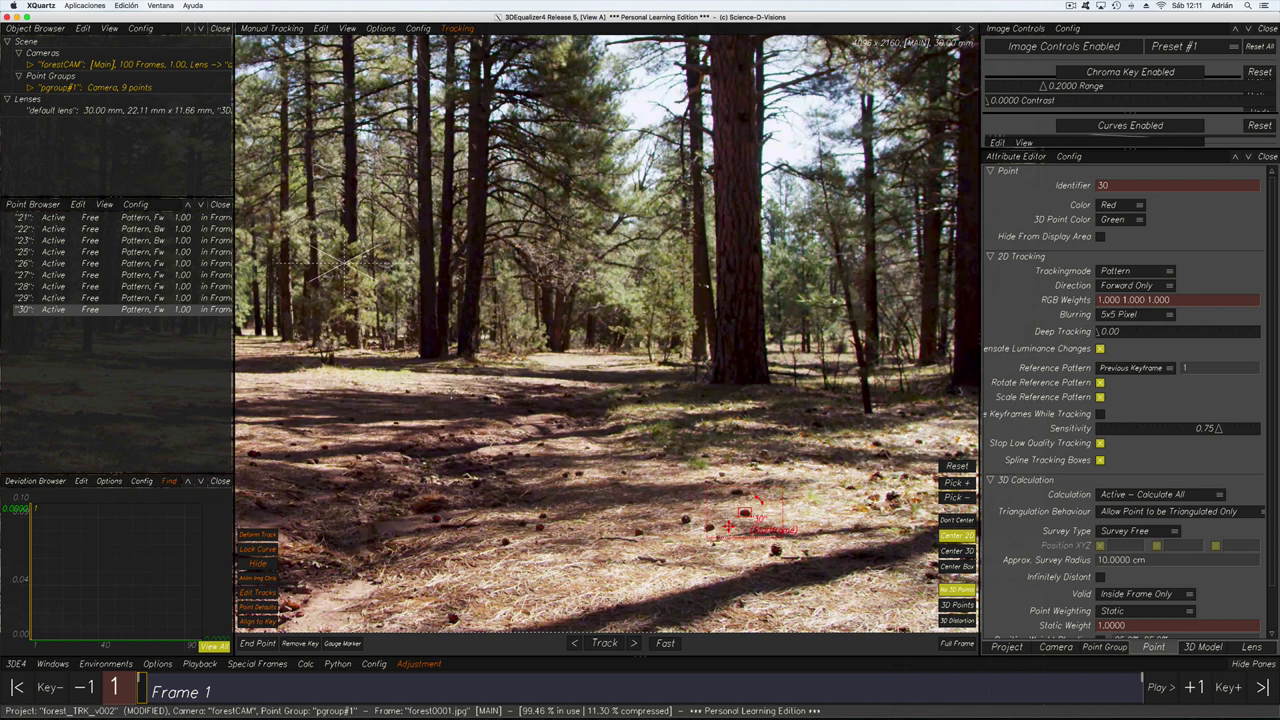
{"action": "scroll", "coordinate": [502, 361], "scroll_direction": "up", "scroll_amount": 3}
{"action": "scroll", "coordinate": [642, 409], "scroll_direction": "up", "scroll_amount": 2}
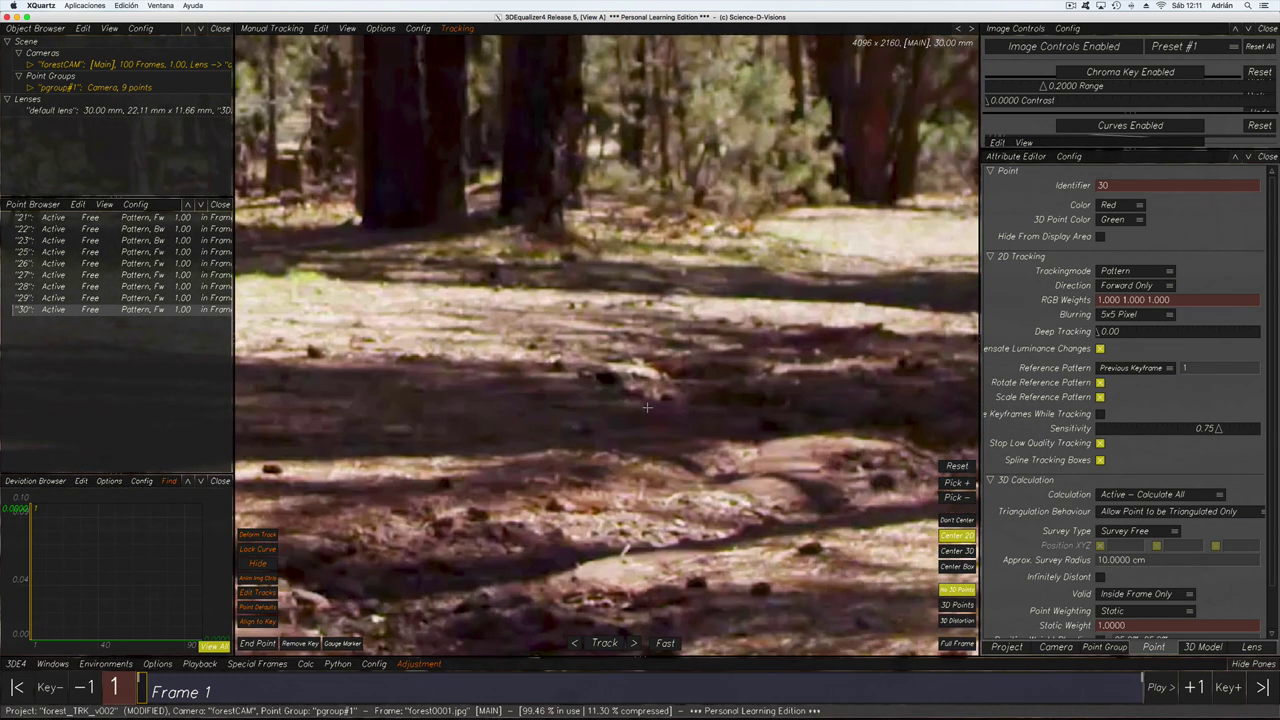
{"action": "scroll", "coordinate": [620, 390], "scroll_direction": "down", "scroll_amount": 3}
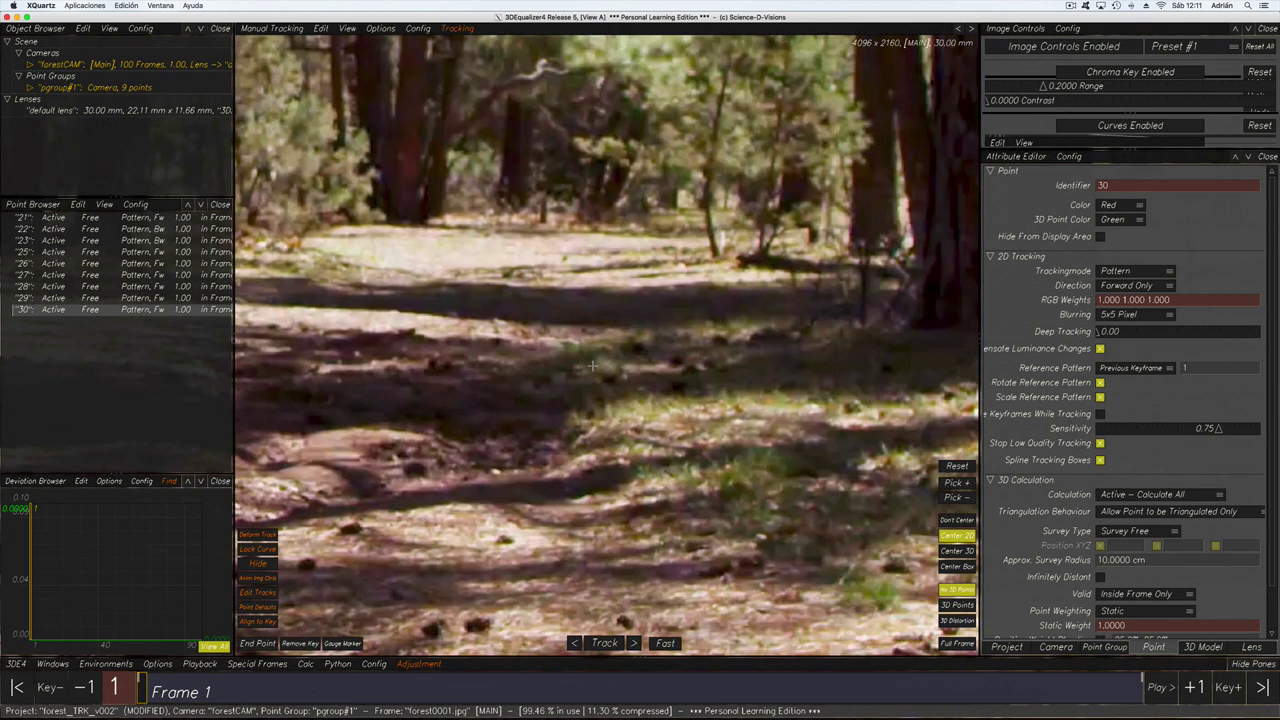
{"action": "scroll", "coordinate": [627, 342], "scroll_direction": "up", "scroll_amount": 1}
{"action": "left_click", "coordinate": [640, 348], "text": "ctrl"}
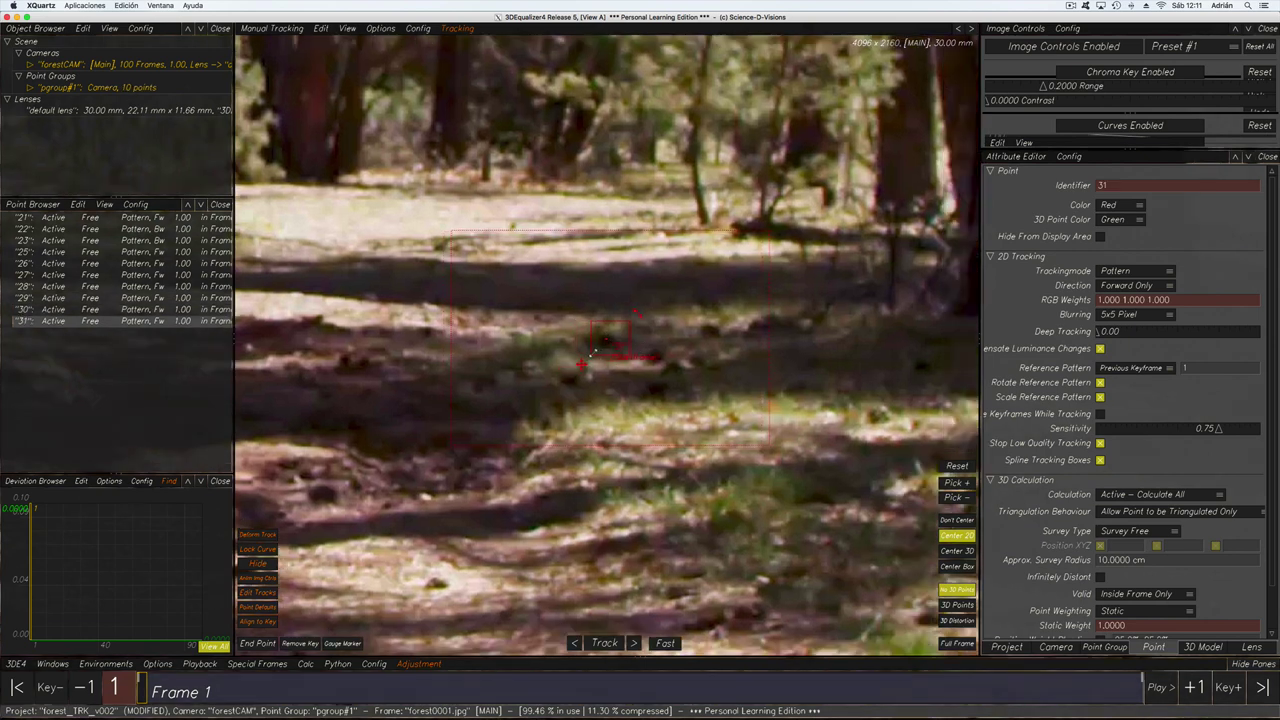
Step: Shrink the search area around point 31's pattern box
{"action": "key", "text": "i"}
{"action": "key", "text": "i"}
{"action": "key", "text": "i"}
{"action": "key", "text": "i"}
{"action": "scroll", "coordinate": [600, 362], "scroll_direction": "down", "scroll_amount": 1}
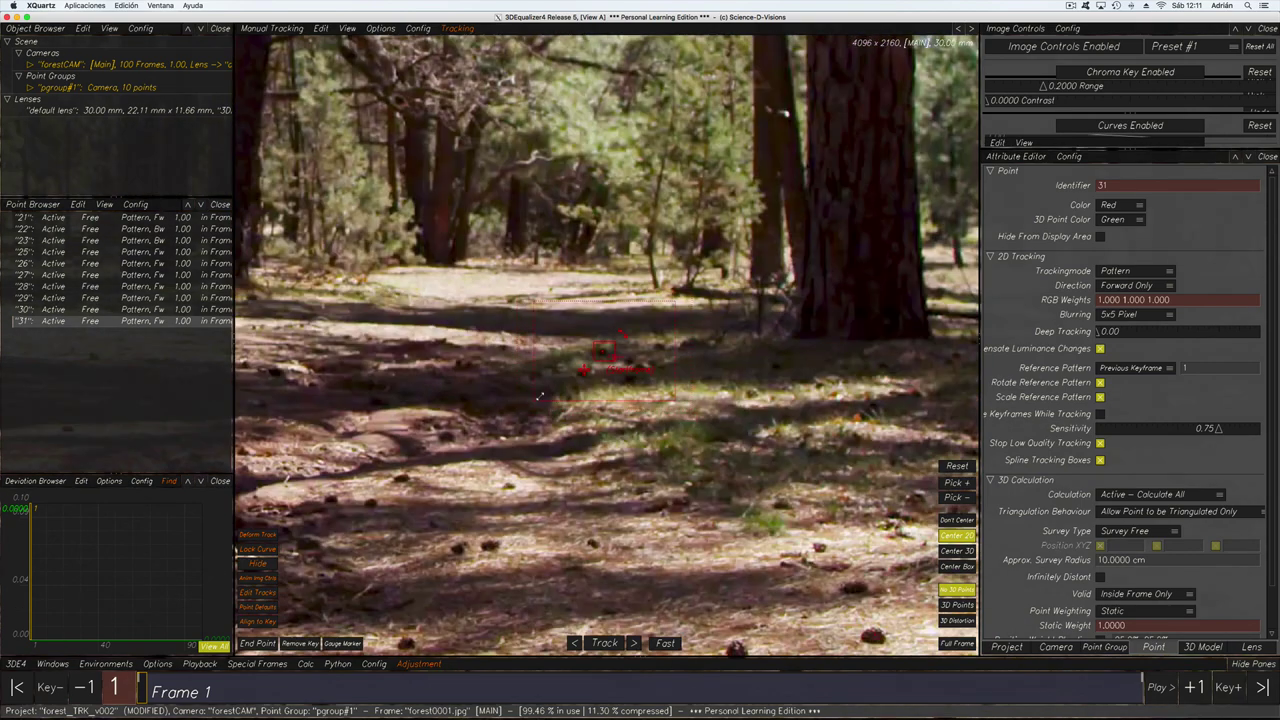
{"action": "scroll", "coordinate": [556, 384], "scroll_direction": "down", "scroll_amount": 1}
Step: Return to frame 1, select points 25 through 31 and track them forward together to frame 100
{"action": "key", "text": "f"}
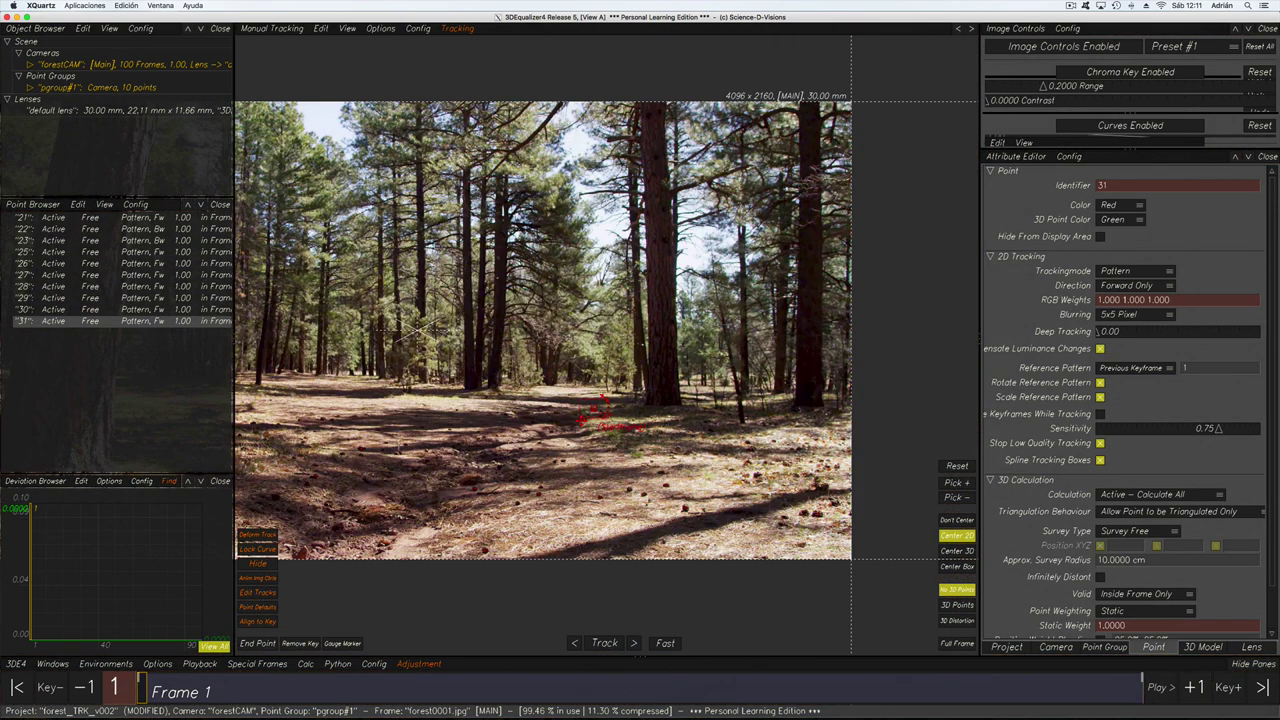
{"action": "left_click", "coordinate": [89, 252]}
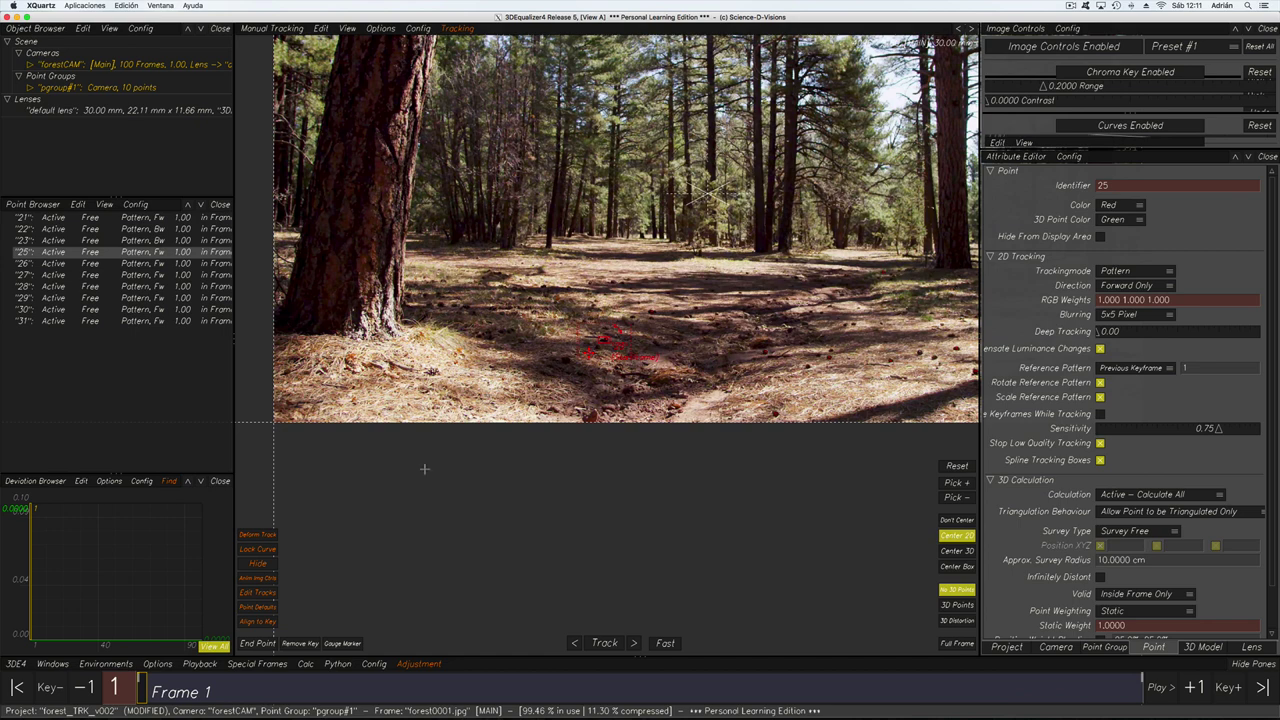
{"action": "left_click_drag", "start_coordinate": [190, 678], "coordinate": [150, 688]}
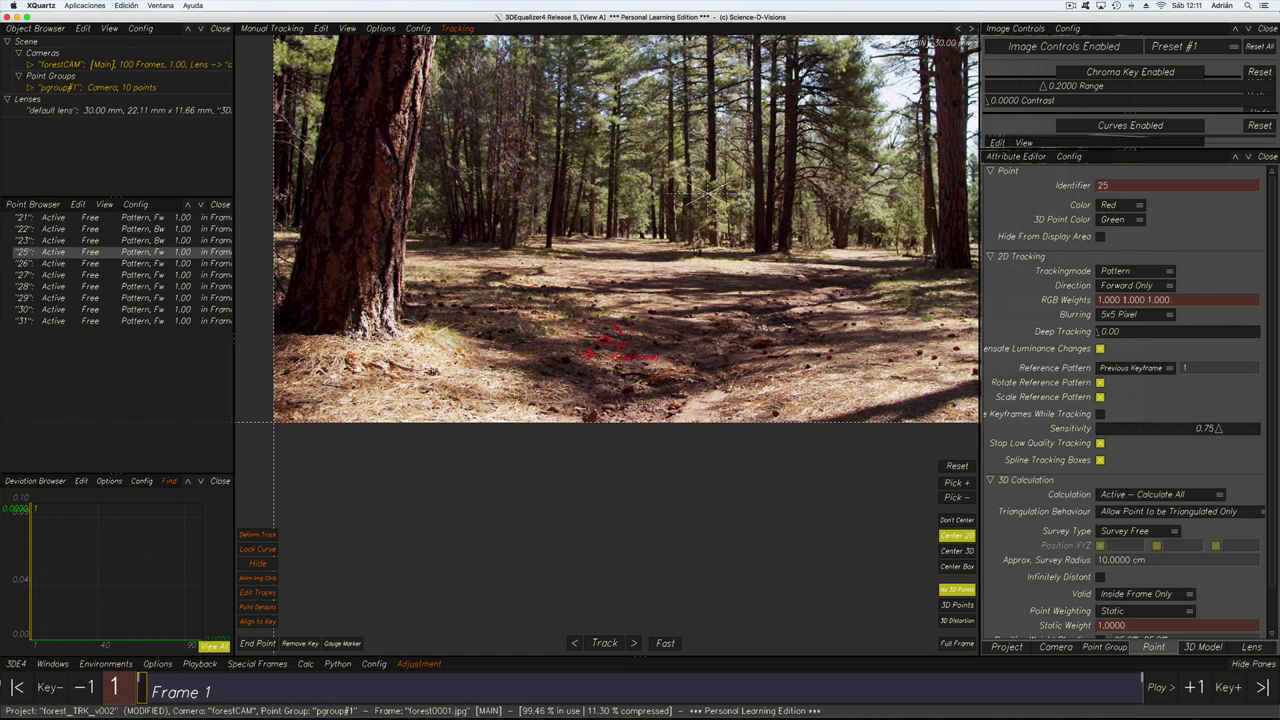
{"action": "left_click", "coordinate": [169, 241]}
{"action": "left_click", "coordinate": [531, 699]}
{"action": "left_click_drag", "start_coordinate": [531, 699], "coordinate": [140, 690]}
{"action": "left_click", "coordinate": [75, 252]}
{"action": "left_click", "coordinate": [75, 321], "text": "shift"}
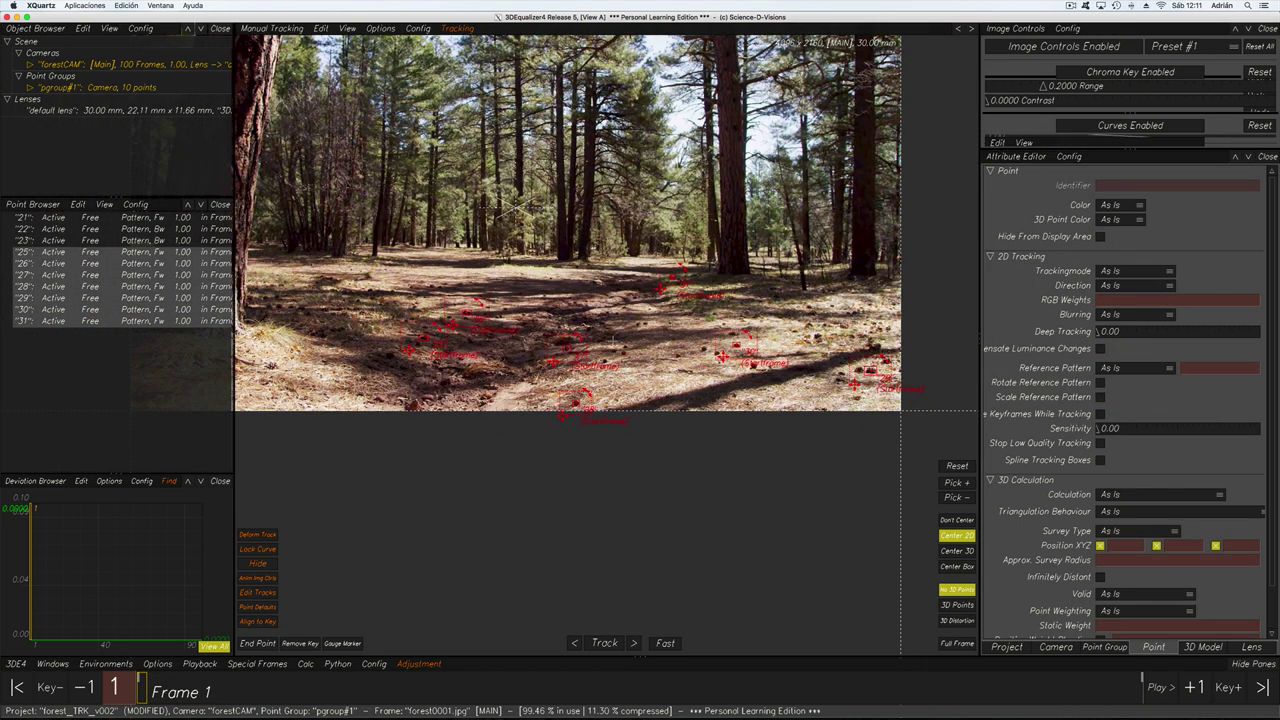
{"action": "scroll", "coordinate": [612, 340], "scroll_direction": "up", "scroll_amount": 3}
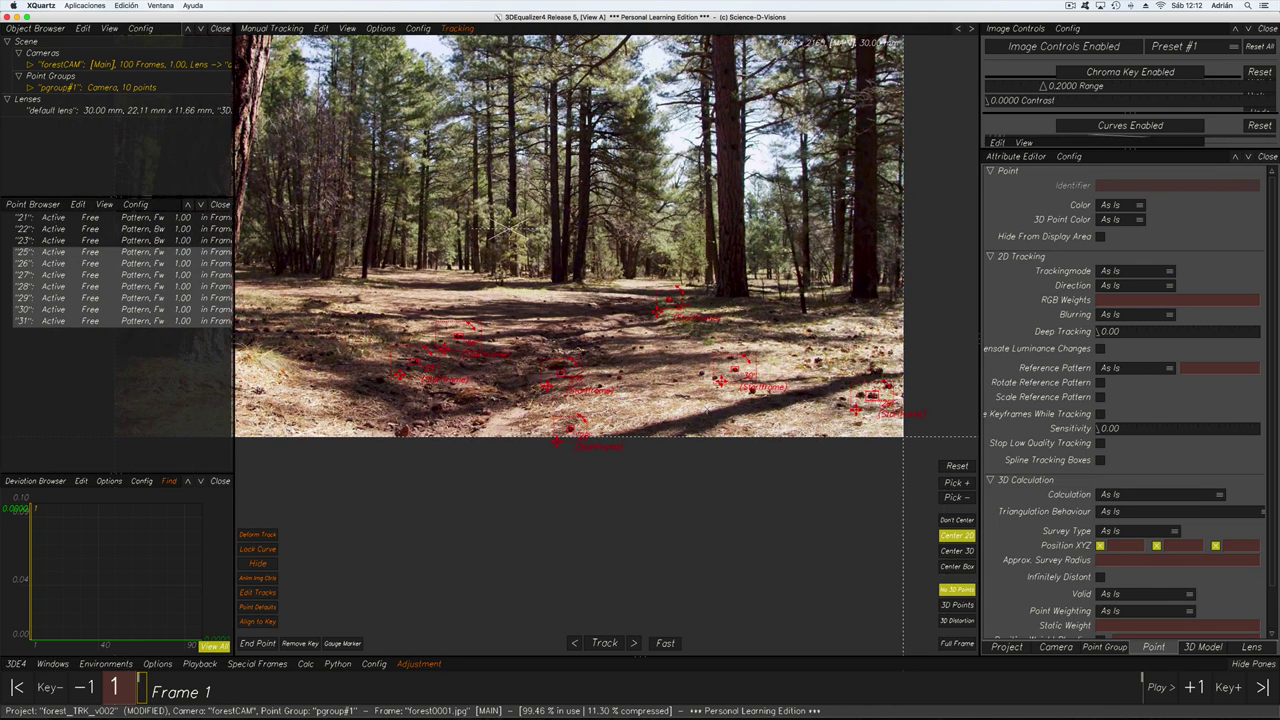
{"action": "key", "text": "t"}
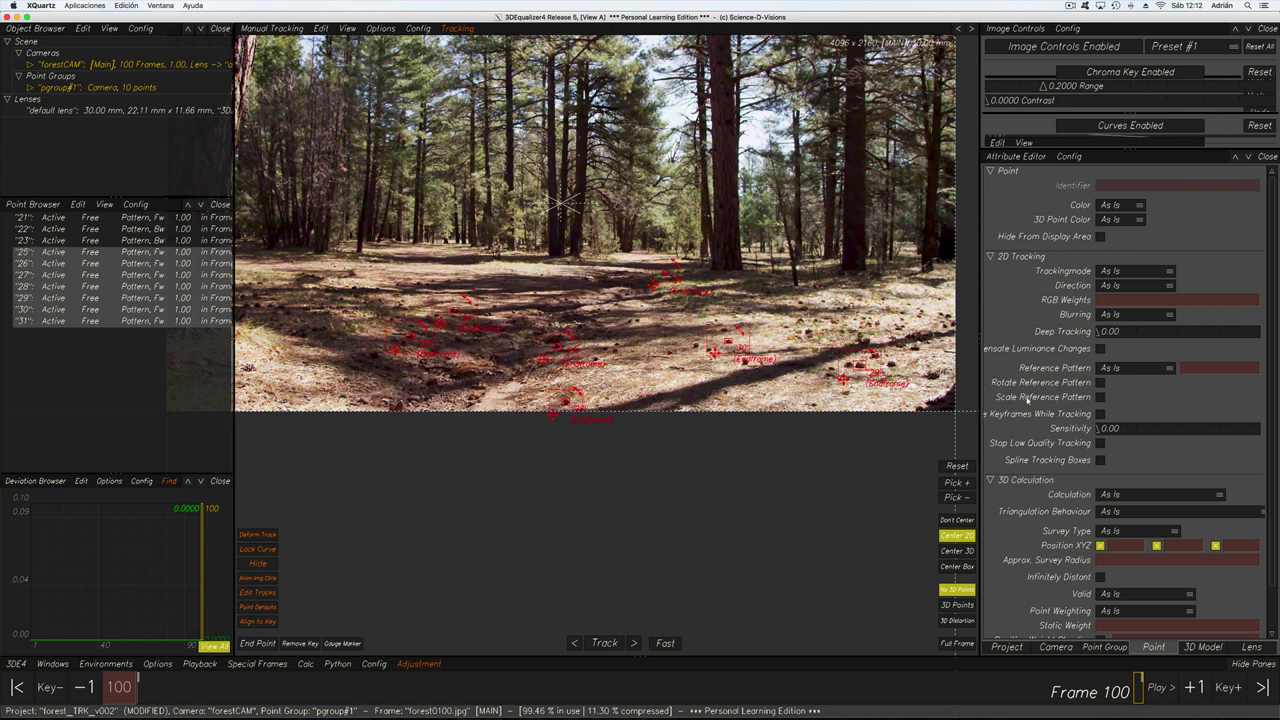
Step: Widen the Manual Tracking view and deselect all the tracked points
{"action": "left_click_drag", "start_coordinate": [981, 337], "coordinate": [1012, 337]}
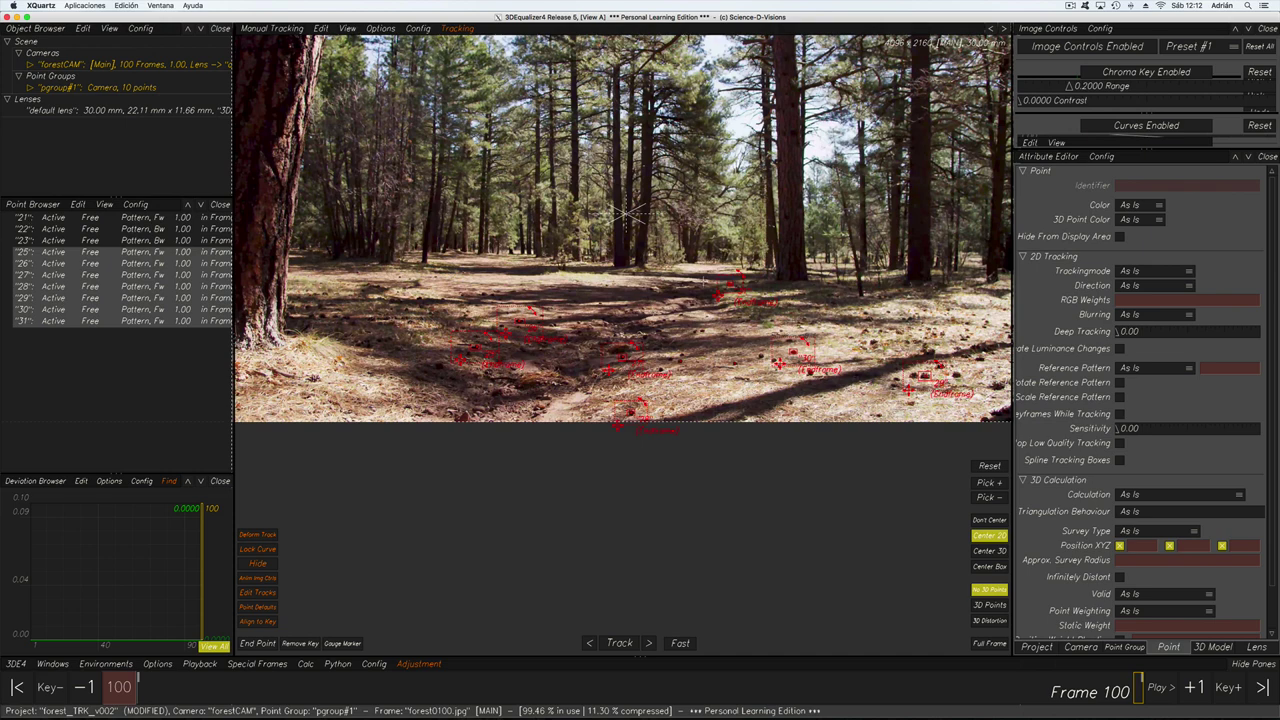
{"action": "scroll", "coordinate": [654, 340], "scroll_direction": "down", "scroll_amount": 5}
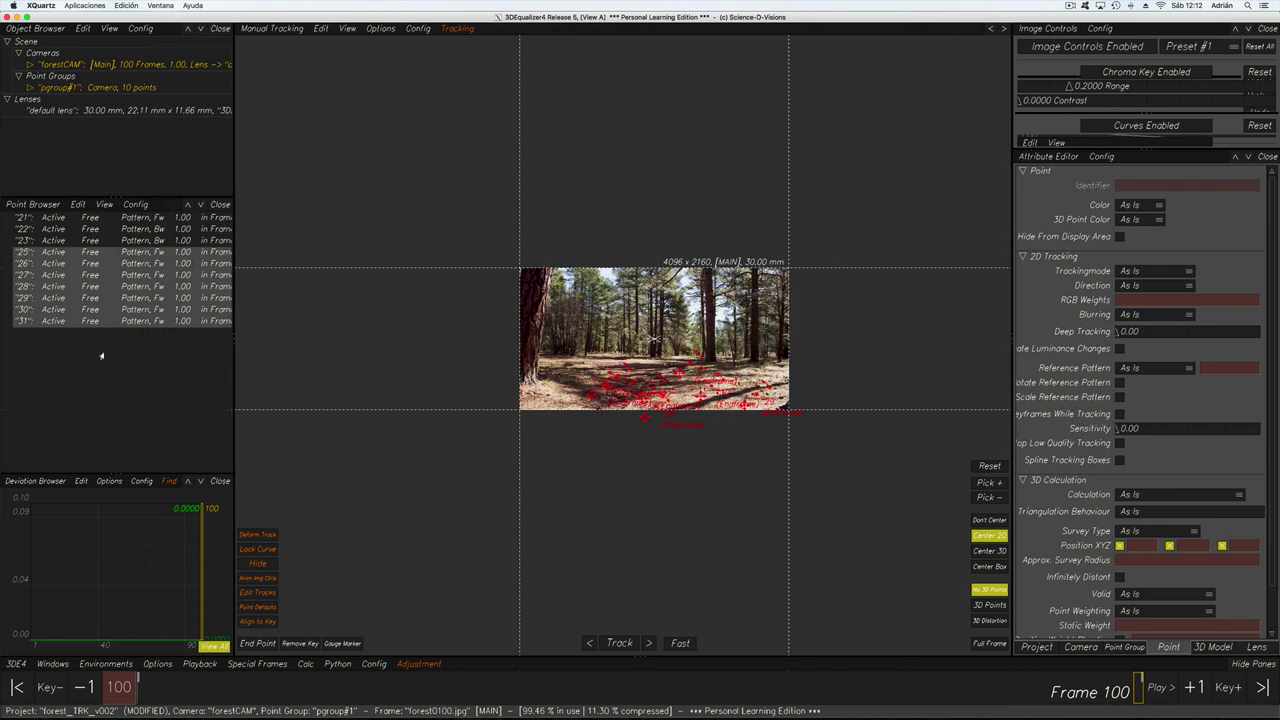
{"action": "left_click", "coordinate": [200, 321]}
Step: Examine the forest floor at frame 100 for more pine cones suitable as tracking points
{"action": "scroll", "coordinate": [557, 371], "scroll_direction": "up", "scroll_amount": 5}
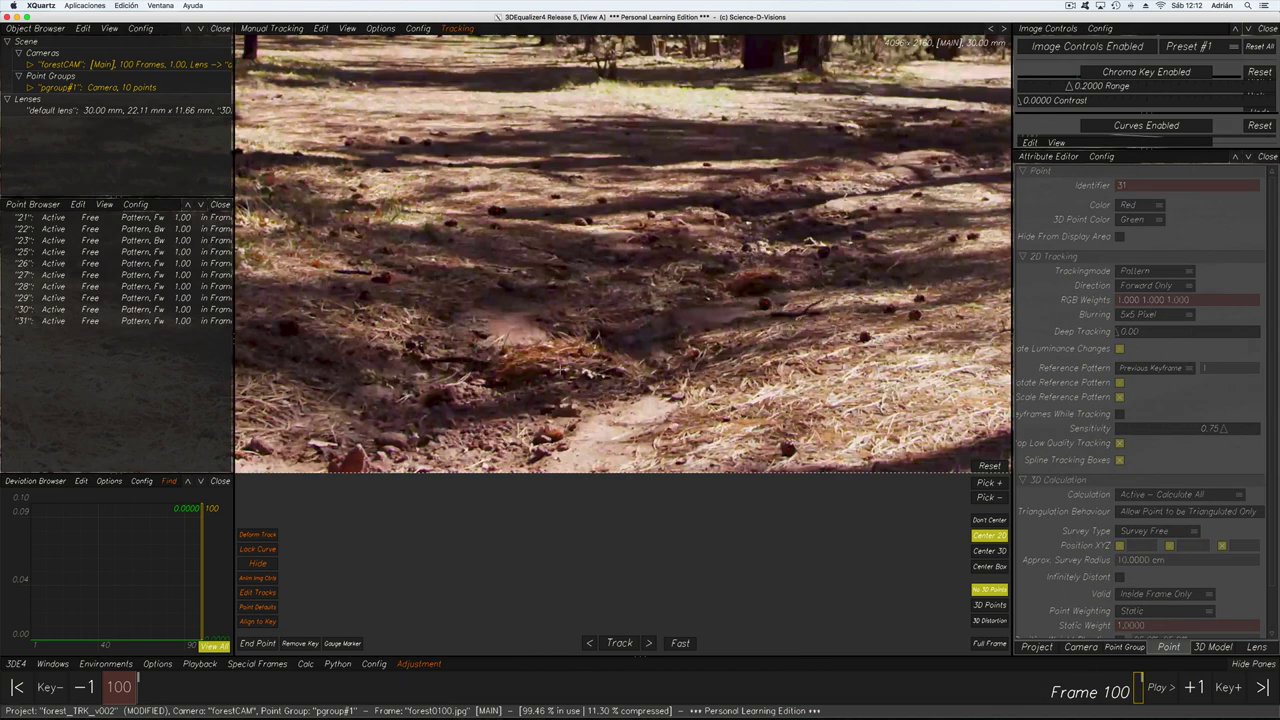
{"action": "scroll", "coordinate": [692, 372], "scroll_direction": "down", "scroll_amount": 5}
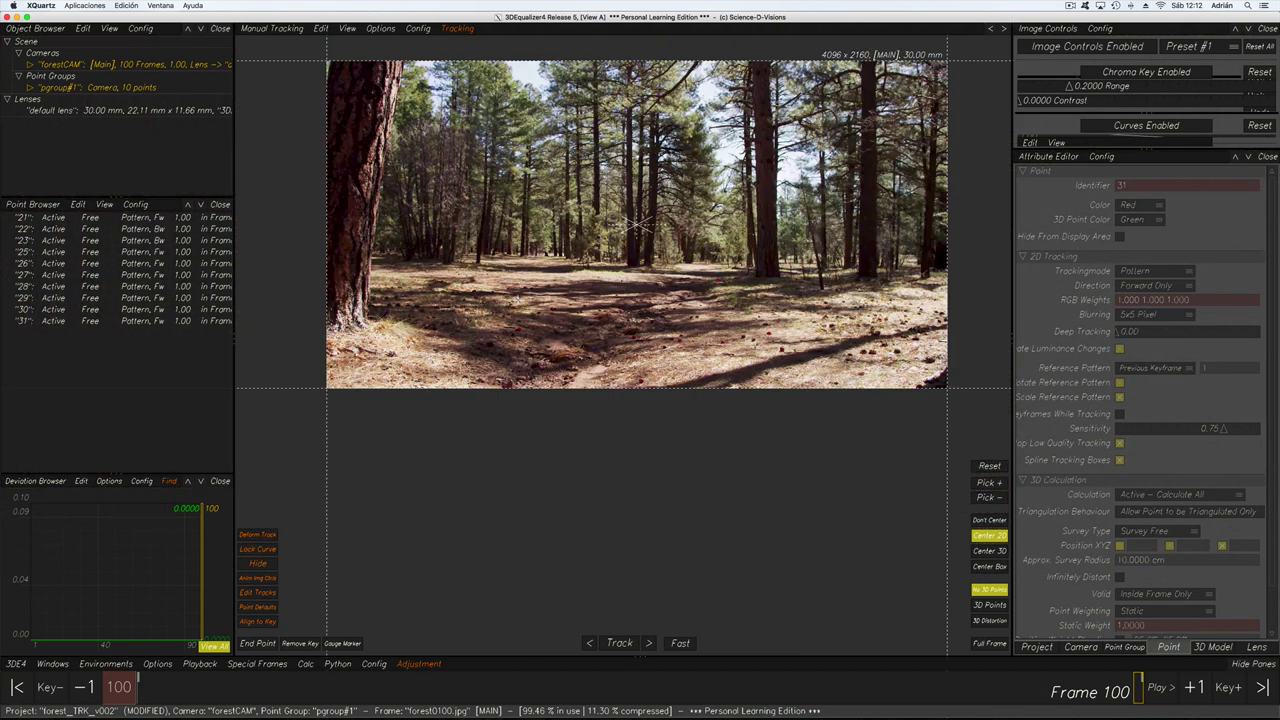
{"action": "middle_click_drag", "start_coordinate": [460, 242], "coordinate": [668, 309]}
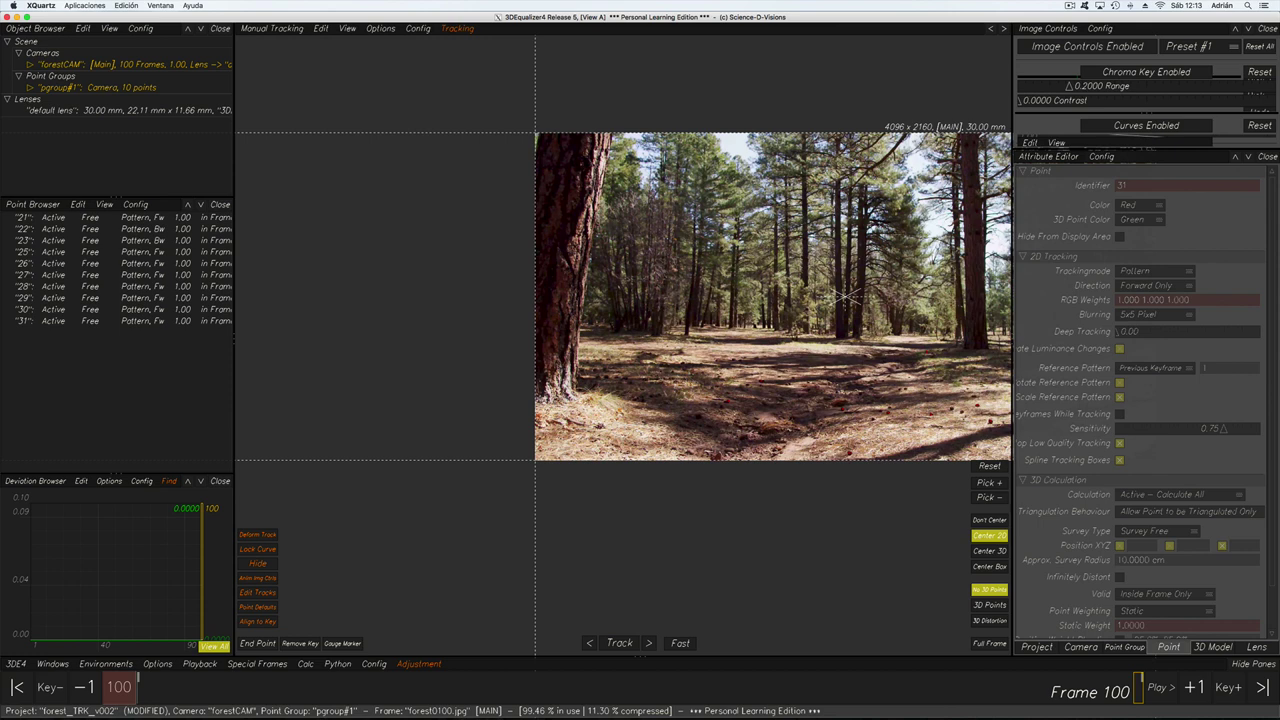
{"action": "middle_click_drag", "start_coordinate": [813, 380], "coordinate": [540, 343]}
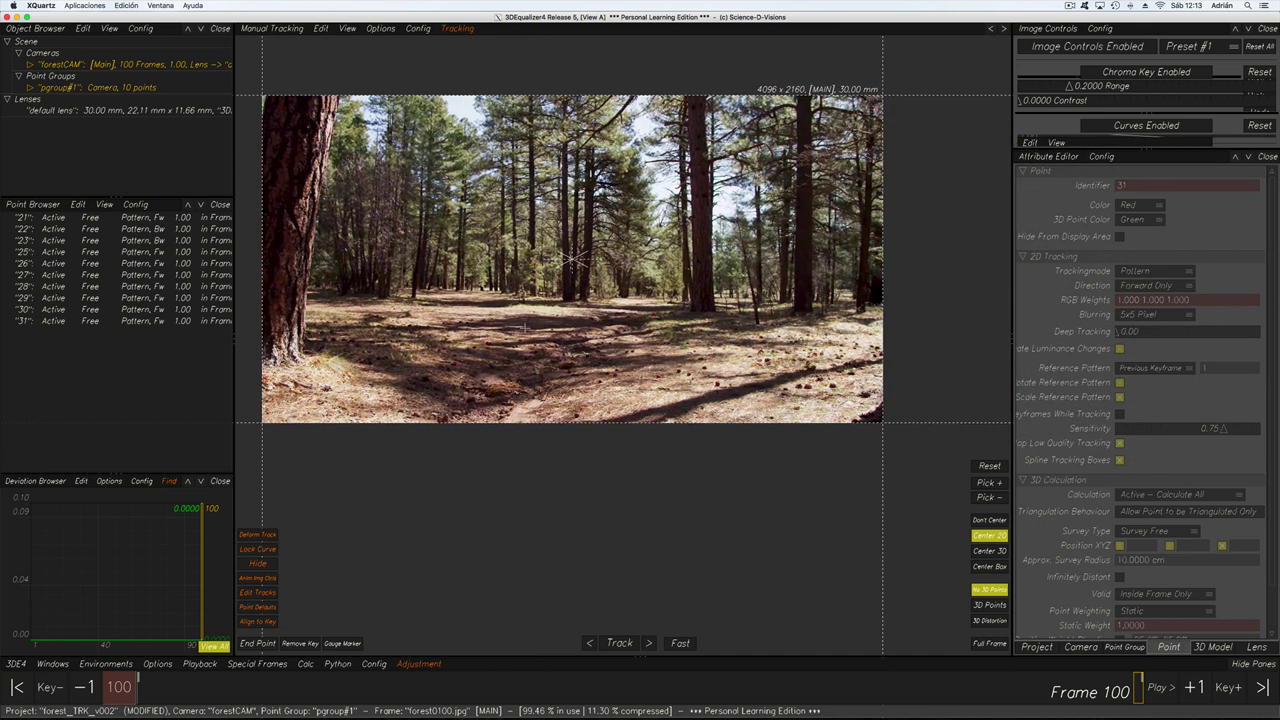
{"action": "scroll", "coordinate": [446, 326], "scroll_direction": "up", "scroll_amount": 2}
{"action": "scroll", "coordinate": [446, 326], "scroll_direction": "up", "scroll_amount": 2}
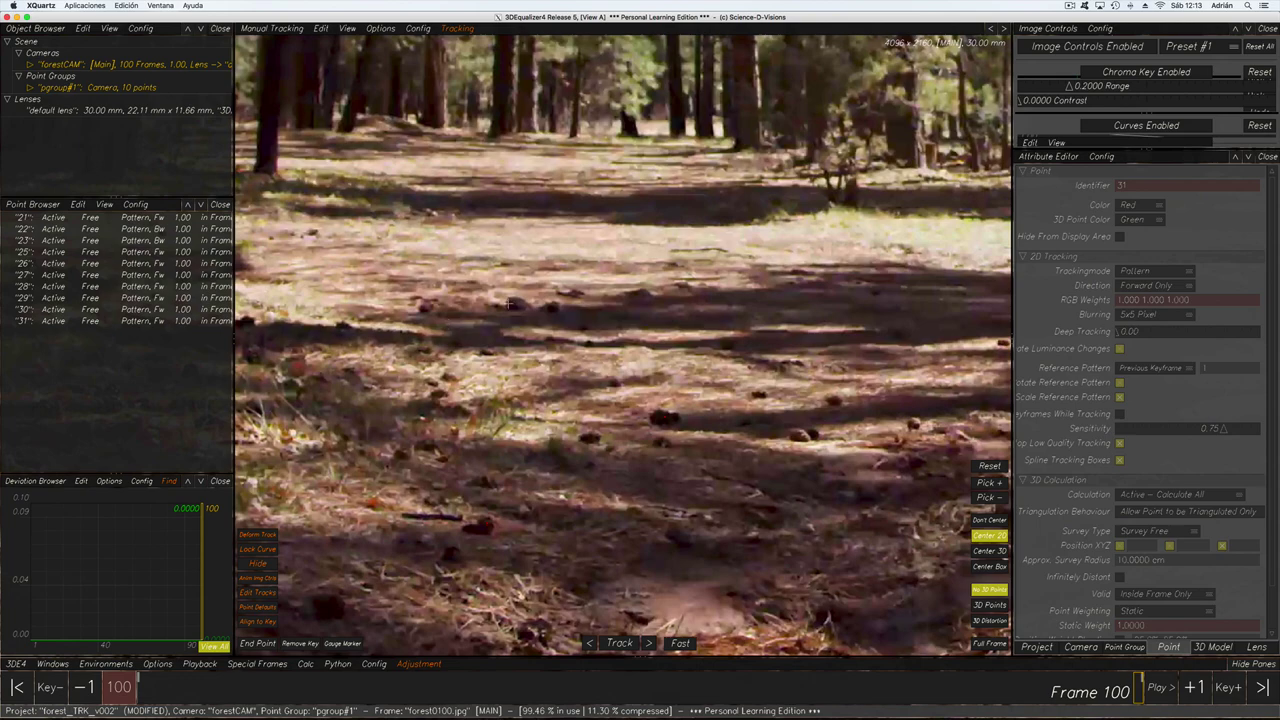
{"action": "middle_click_drag", "start_coordinate": [572, 341], "coordinate": [640, 381]}
{"action": "scroll", "coordinate": [641, 382], "scroll_direction": "down", "scroll_amount": 2}
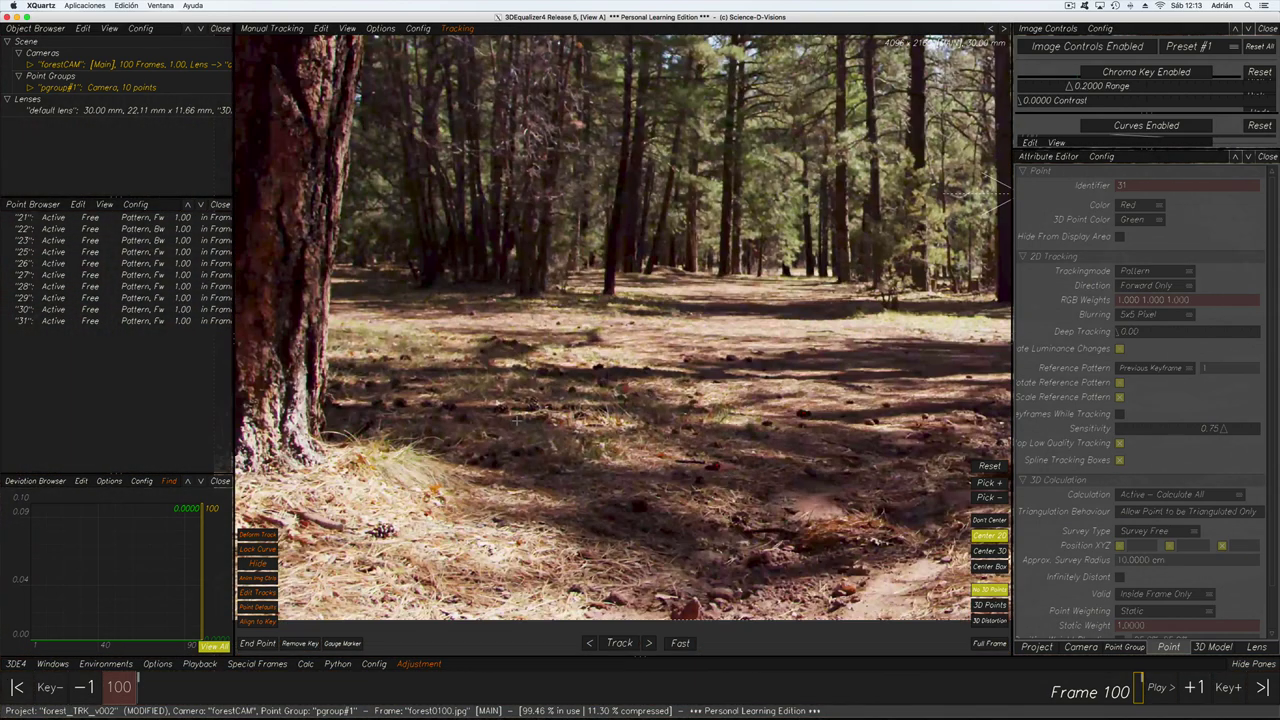
{"action": "middle_click_drag", "start_coordinate": [590, 476], "coordinate": [371, 408]}
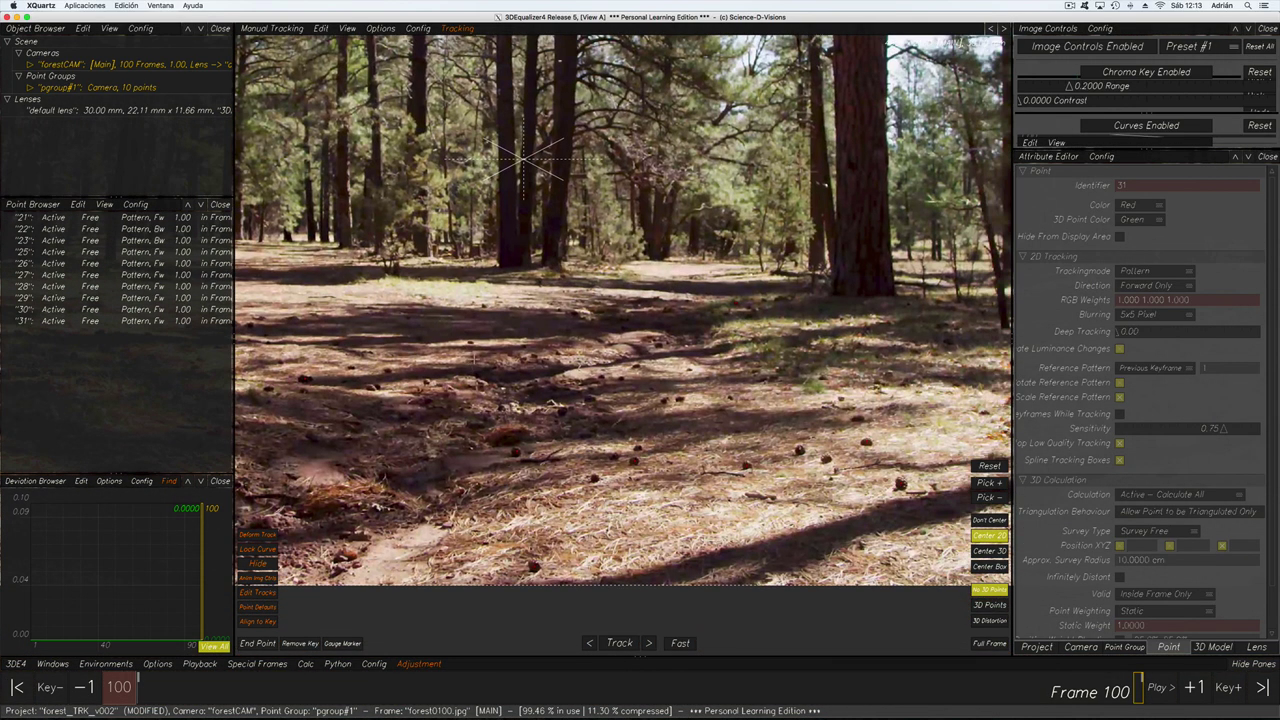
{"action": "scroll", "coordinate": [761, 414], "scroll_direction": "up", "scroll_amount": 2}
{"action": "middle_click_drag", "start_coordinate": [761, 414], "coordinate": [643, 297]}
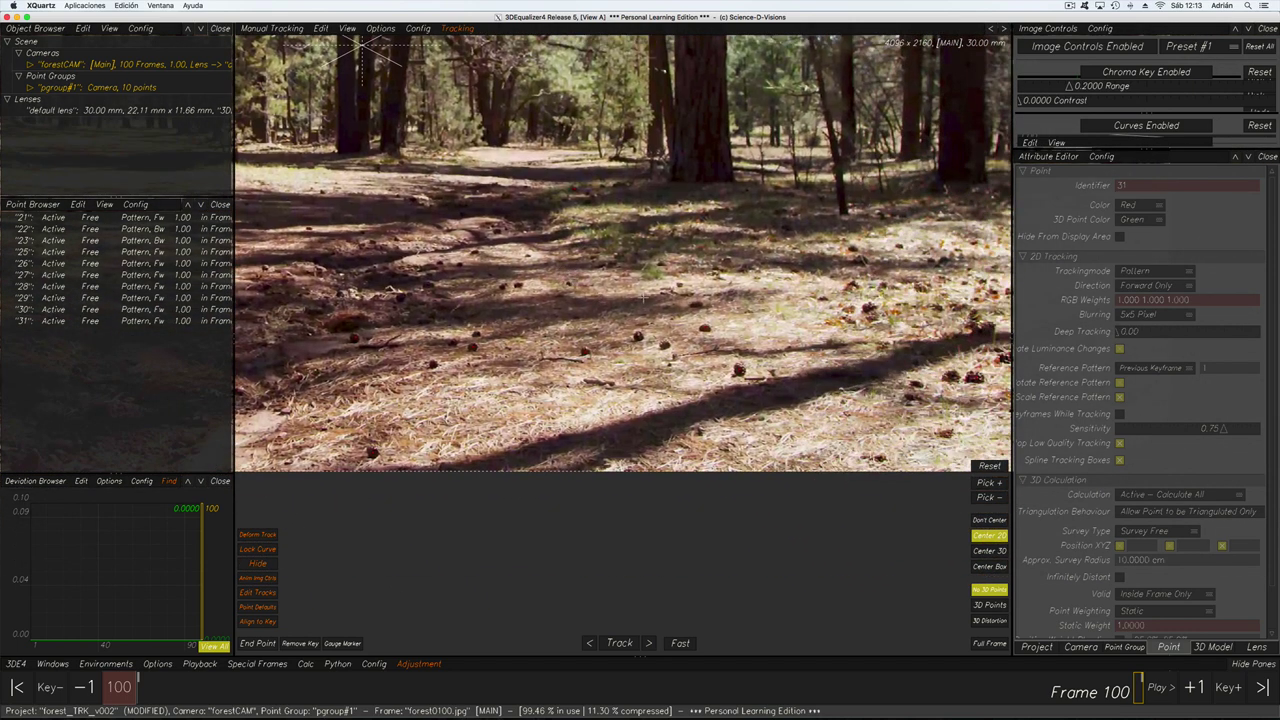
Step: Return to frame 1 and add point 32 on the middle pine cone, fitting its pattern box and search area around it
{"action": "scroll", "coordinate": [643, 297], "scroll_direction": "up", "scroll_amount": 2}
{"action": "scroll", "coordinate": [650, 292], "scroll_direction": "up", "scroll_amount": 2}
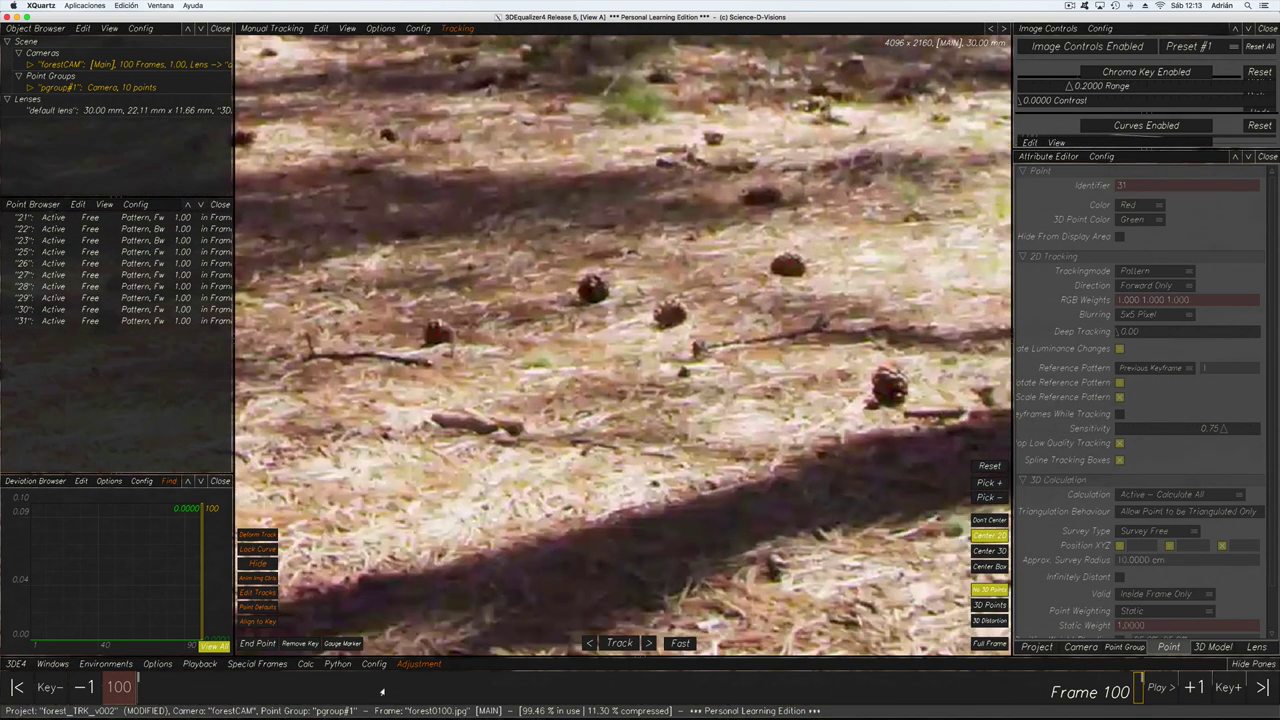
{"action": "left_click_drag", "start_coordinate": [385, 688], "coordinate": [140, 688]}
{"action": "middle_click_drag", "start_coordinate": [776, 311], "coordinate": [680, 318]}
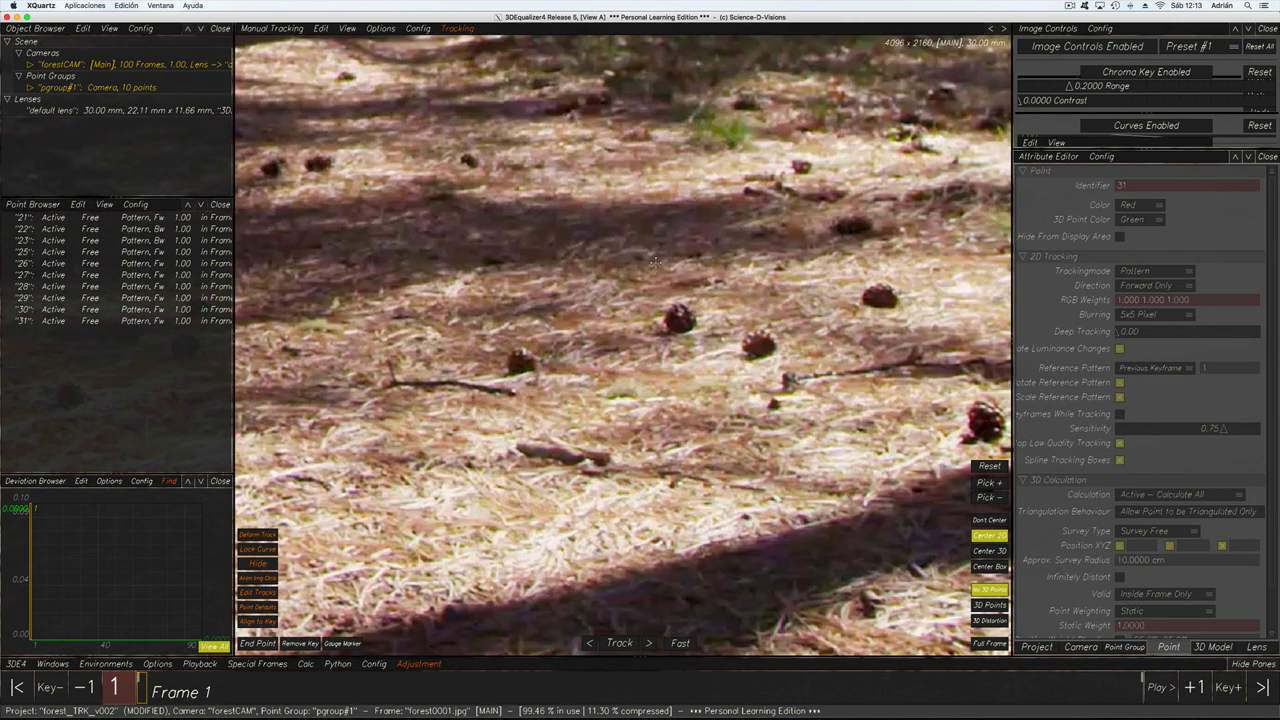
{"action": "left_click", "coordinate": [679, 318], "text": "ctrl"}
{"action": "left_click_drag", "start_coordinate": [641, 325], "coordinate": [646, 317]}
{"action": "left_click_drag", "start_coordinate": [588, 365], "coordinate": [588, 370]}
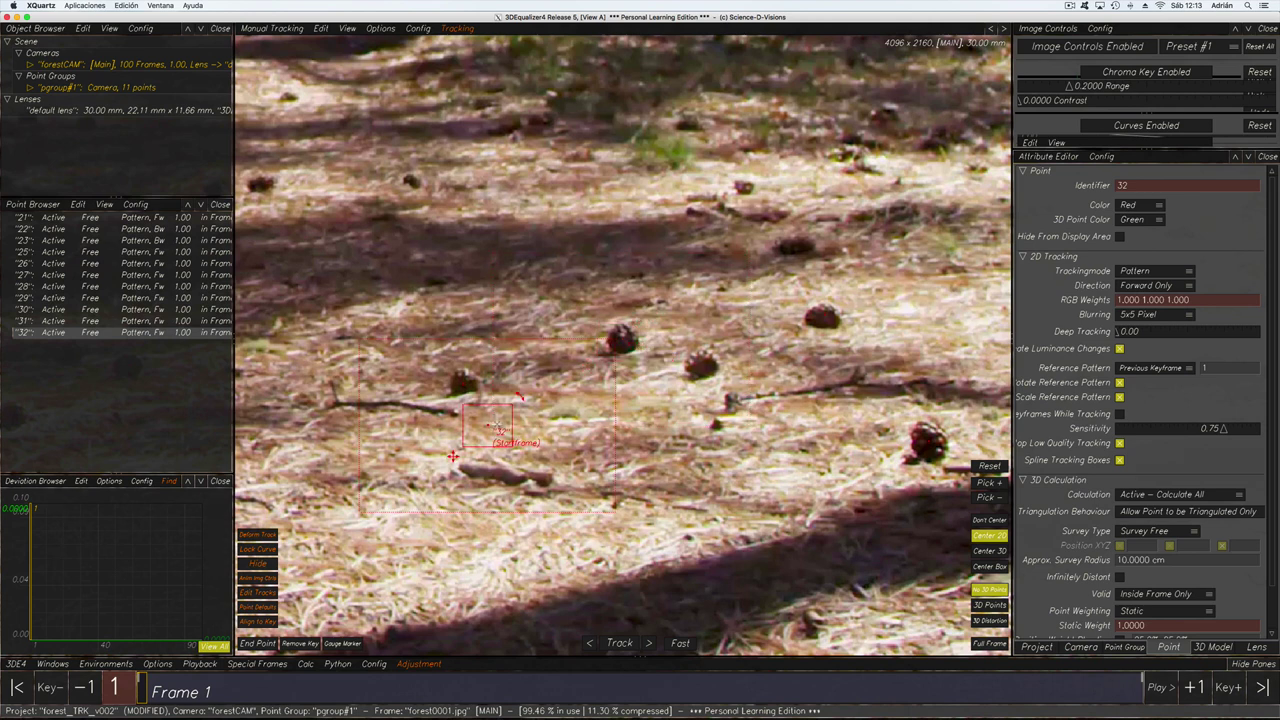
{"action": "left_click_drag", "start_coordinate": [496, 423], "coordinate": [503, 403]}
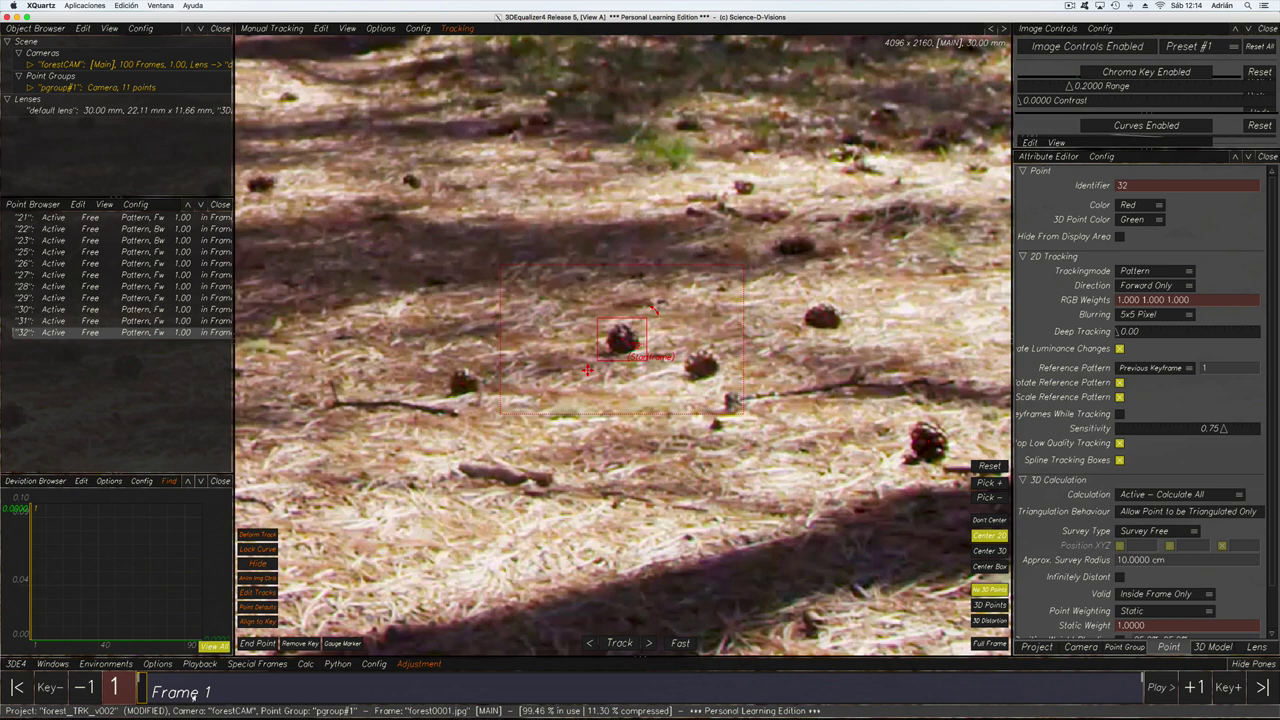
Step: Track point 32 forward frame by frame to frame 31
{"action": "key", "text": "Right"}
{"action": "key", "text": "Right"}
{"action": "key", "text": "Right"}
{"action": "key", "text": "Right"}
{"action": "key", "text": "Right"}
{"action": "key", "text": "Right"}
{"action": "key", "text": "Right"}
{"action": "key", "text": "Right"}
{"action": "key", "text": "Right"}
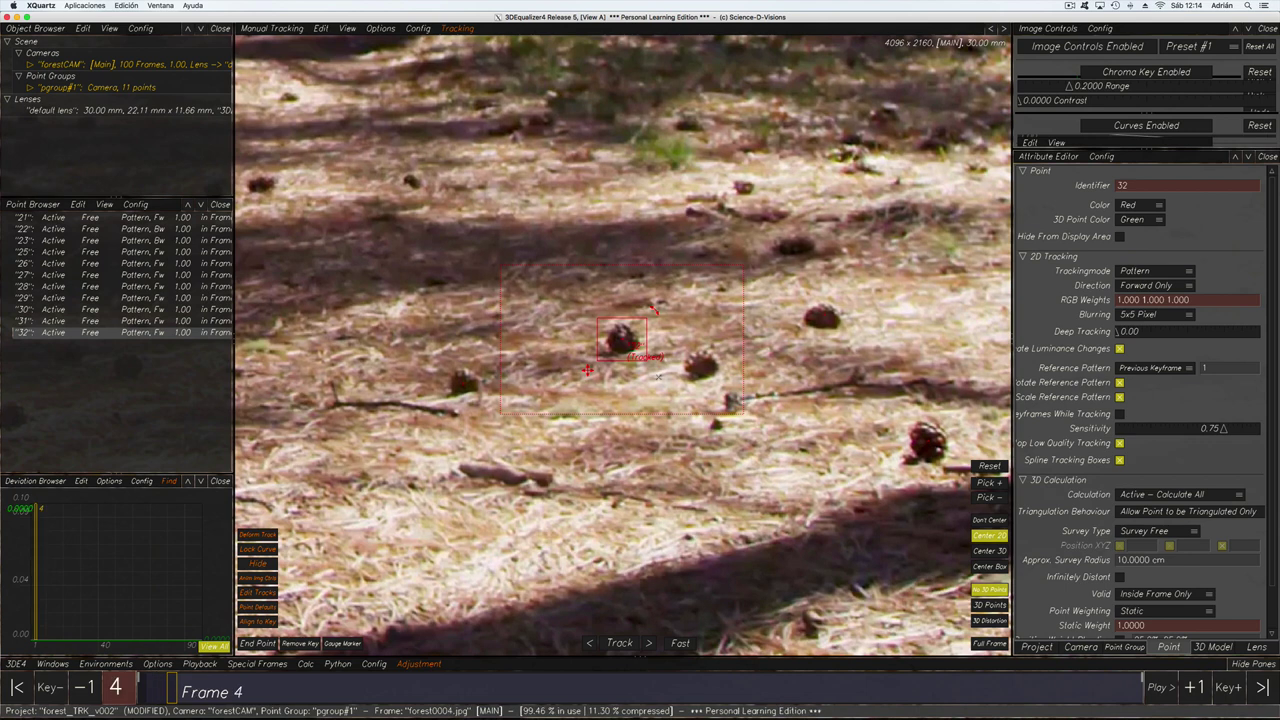
{"action": "key", "text": "Right"}
{"action": "key", "text": "Right"}
{"action": "key", "text": "Right"}
{"action": "key", "text": "Right"}
{"action": "key", "text": "Right"}
{"action": "key", "text": "Right"}
{"action": "key", "text": "Right"}
{"action": "key", "text": "Right"}
{"action": "key", "text": "Right"}
{"action": "key", "text": "Right"}
{"action": "key", "text": "Right"}
{"action": "key", "text": "Right"}
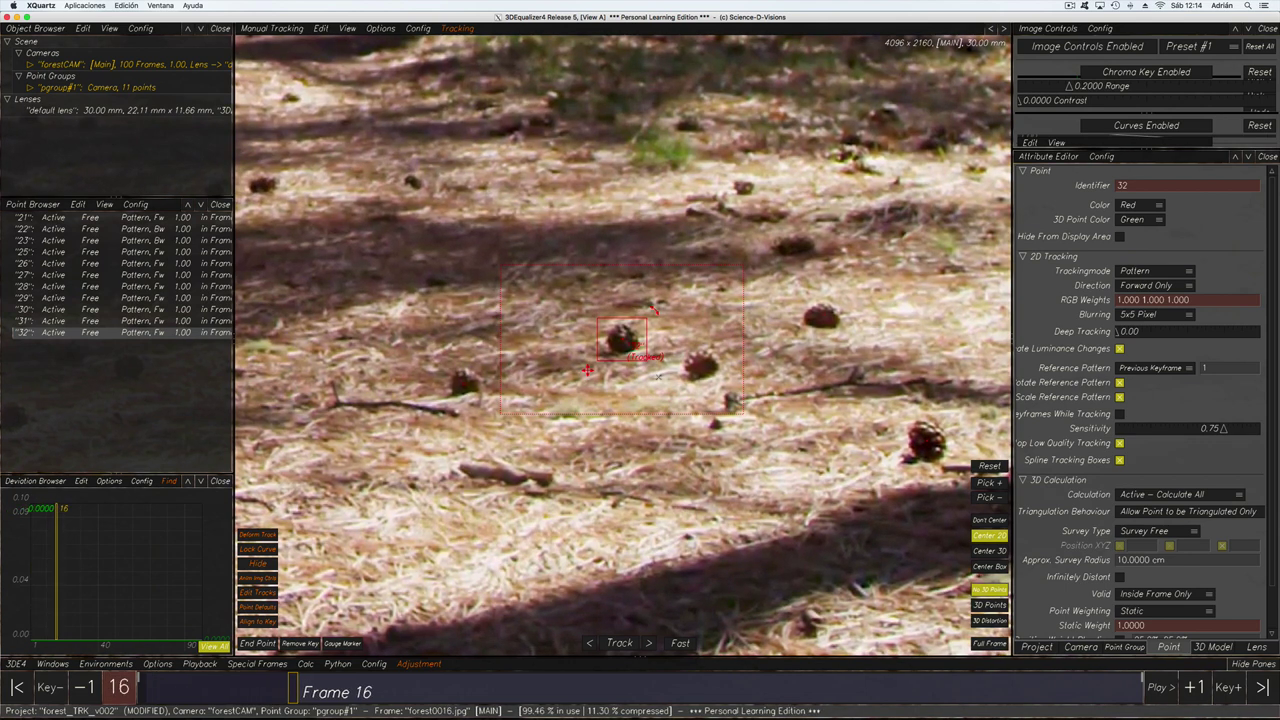
{"action": "key", "text": "Right"}
{"action": "key", "text": "Right"}
{"action": "key", "text": "Right"}
{"action": "key", "text": "Right"}
{"action": "key", "text": "Right"}
{"action": "key", "text": "Right"}
{"action": "key", "text": "Right"}
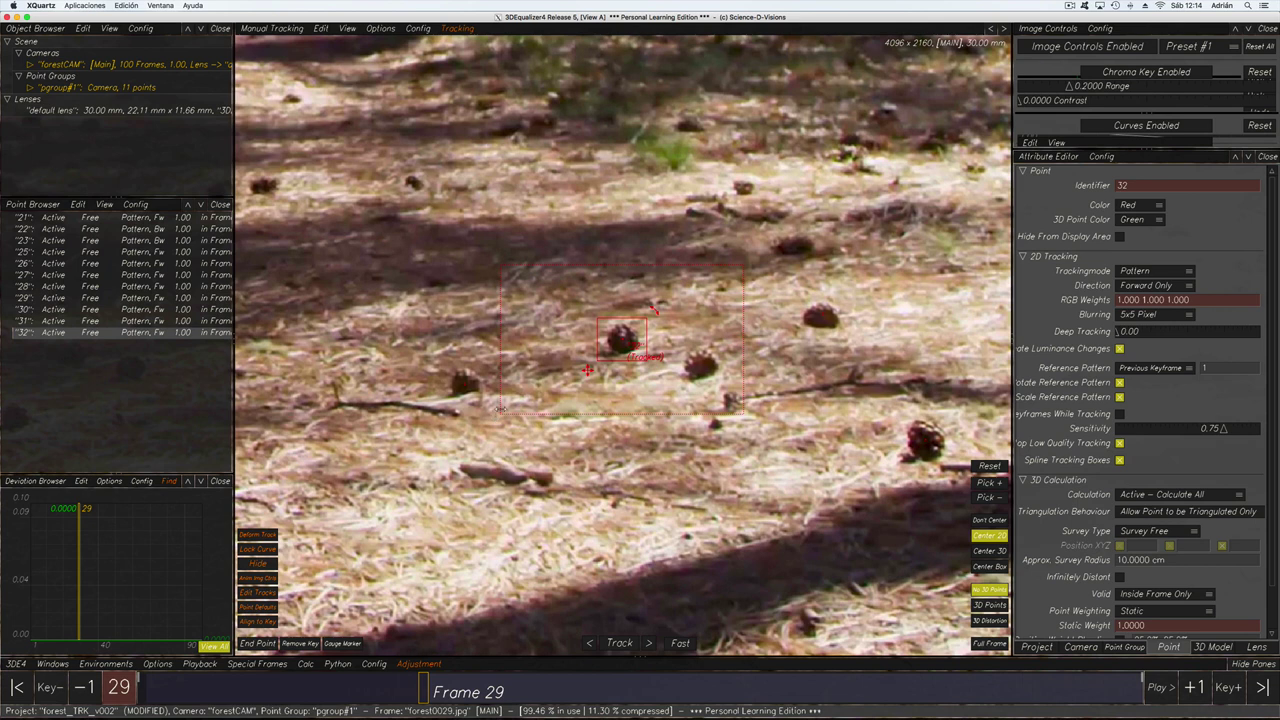
{"action": "key", "text": "Right"}
{"action": "key", "text": "Right"}
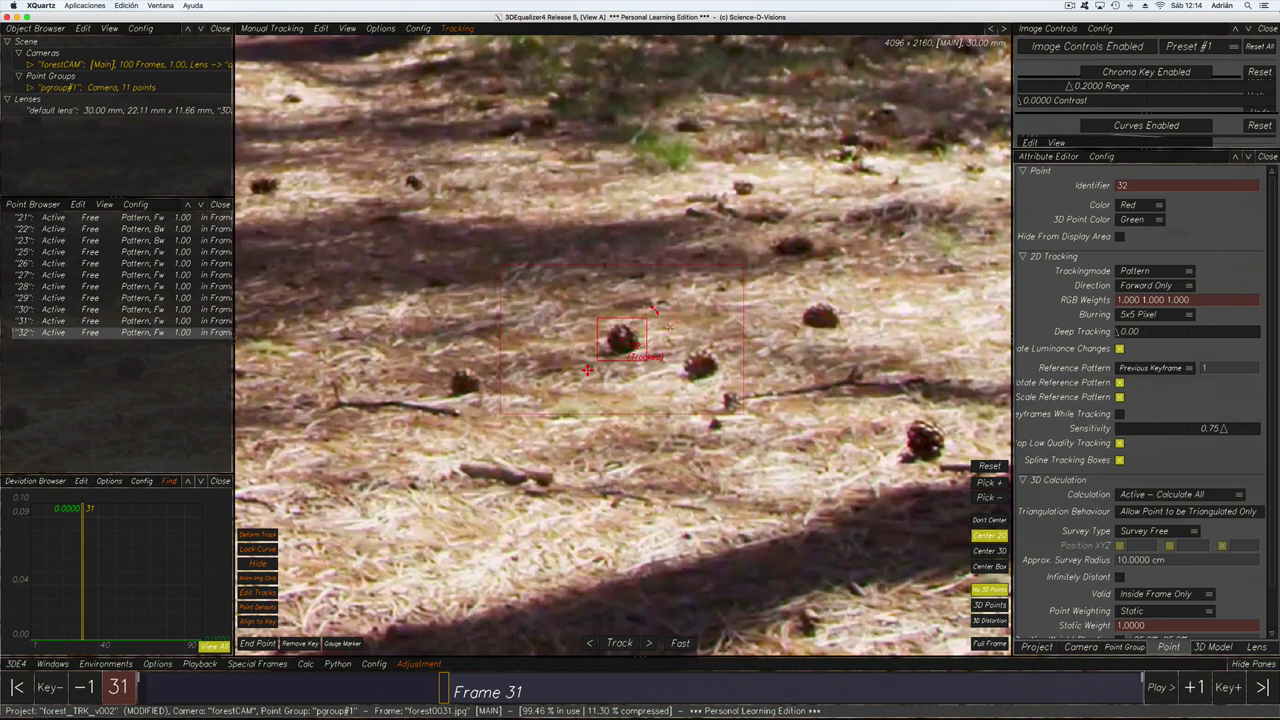
Step: Shrink point 32's pattern box to the pine cone at frame 31 and continue tracking it to frame 33
{"action": "left_click_drag", "start_coordinate": [646, 358], "coordinate": [614, 324]}
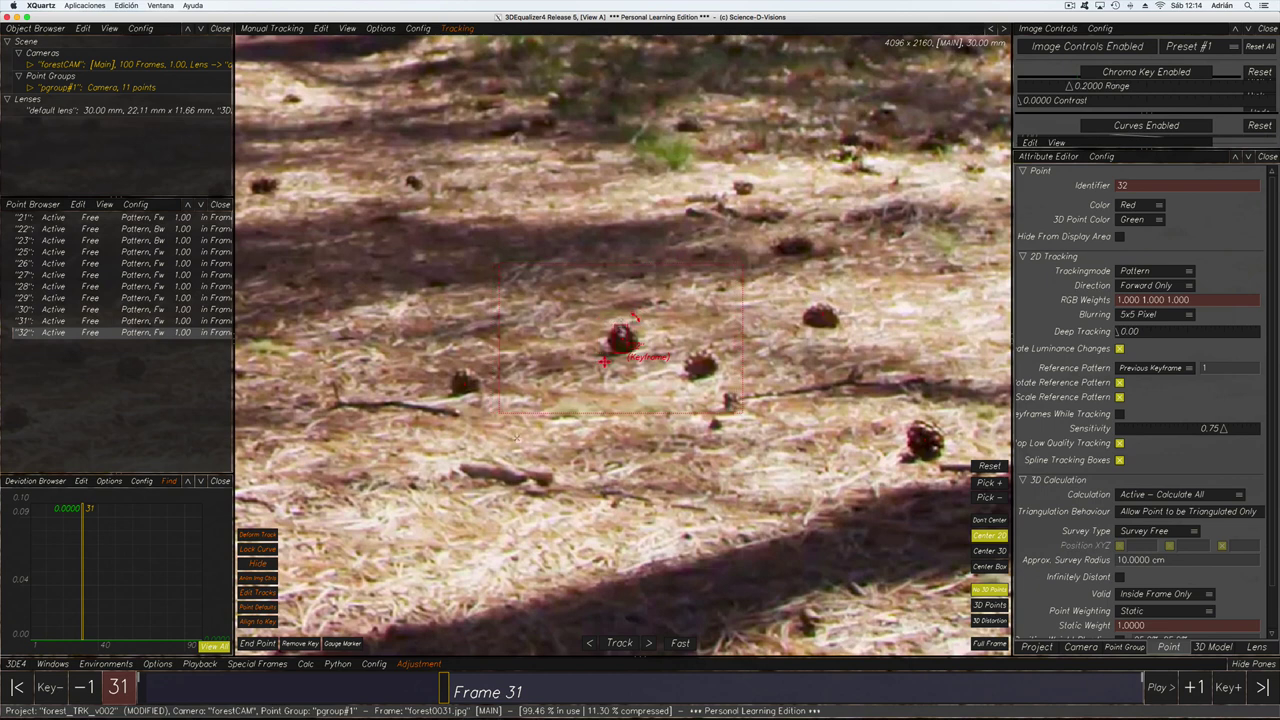
{"action": "key", "text": "t"}
{"action": "key", "text": "t"}
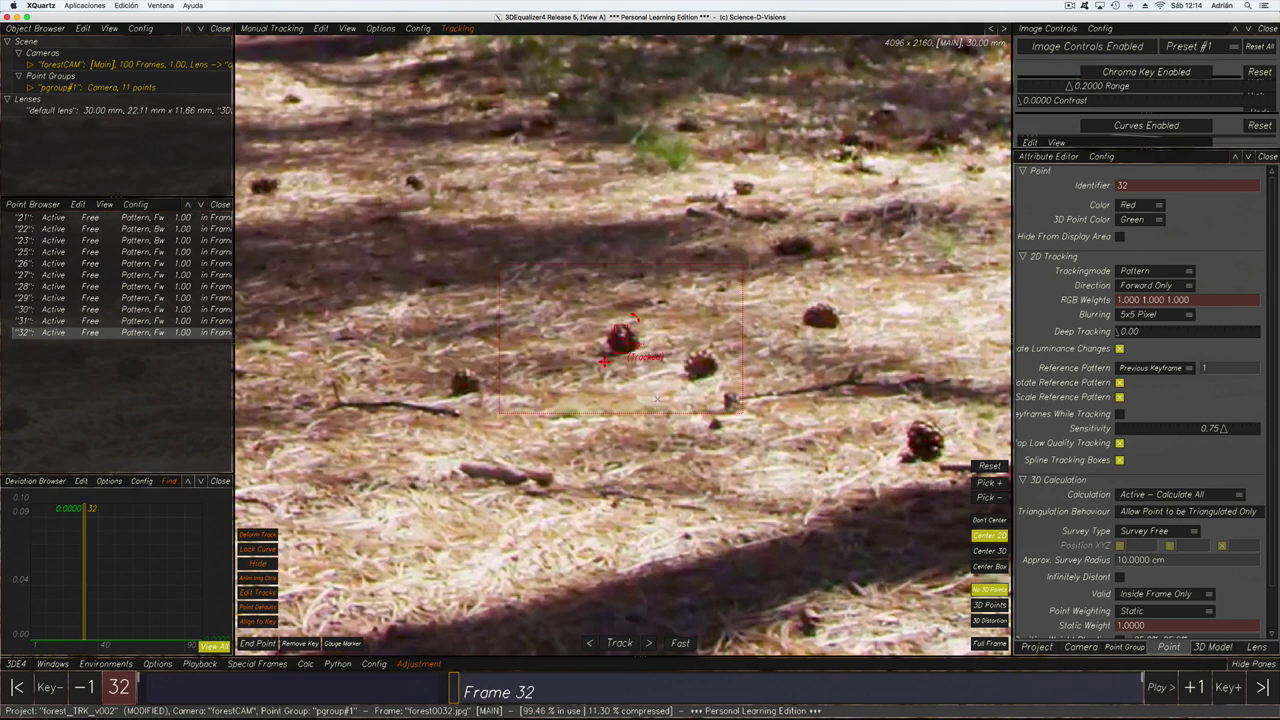
{"action": "left_click", "coordinate": [622, 346]}
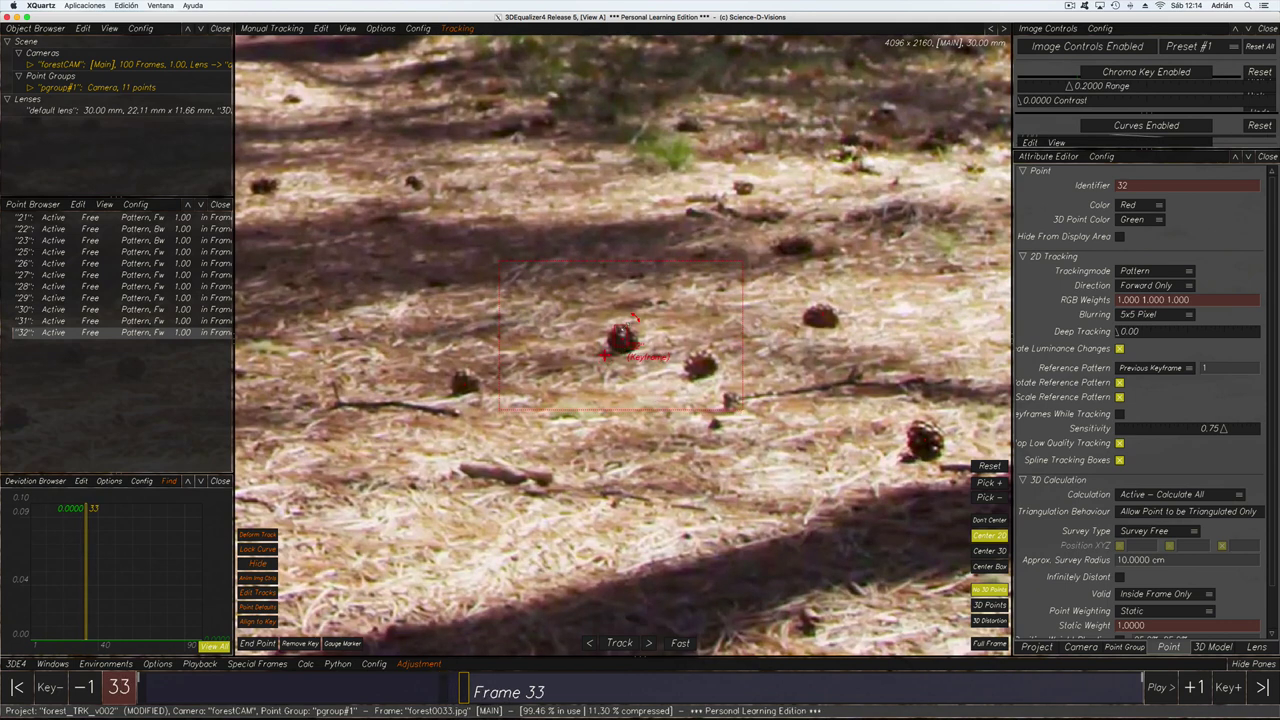
Step: Advance point 32 to frame 34 and enlarge its search area there
{"action": "key", "text": "t"}
{"action": "key", "text": "comma"}
{"action": "key", "text": "period"}
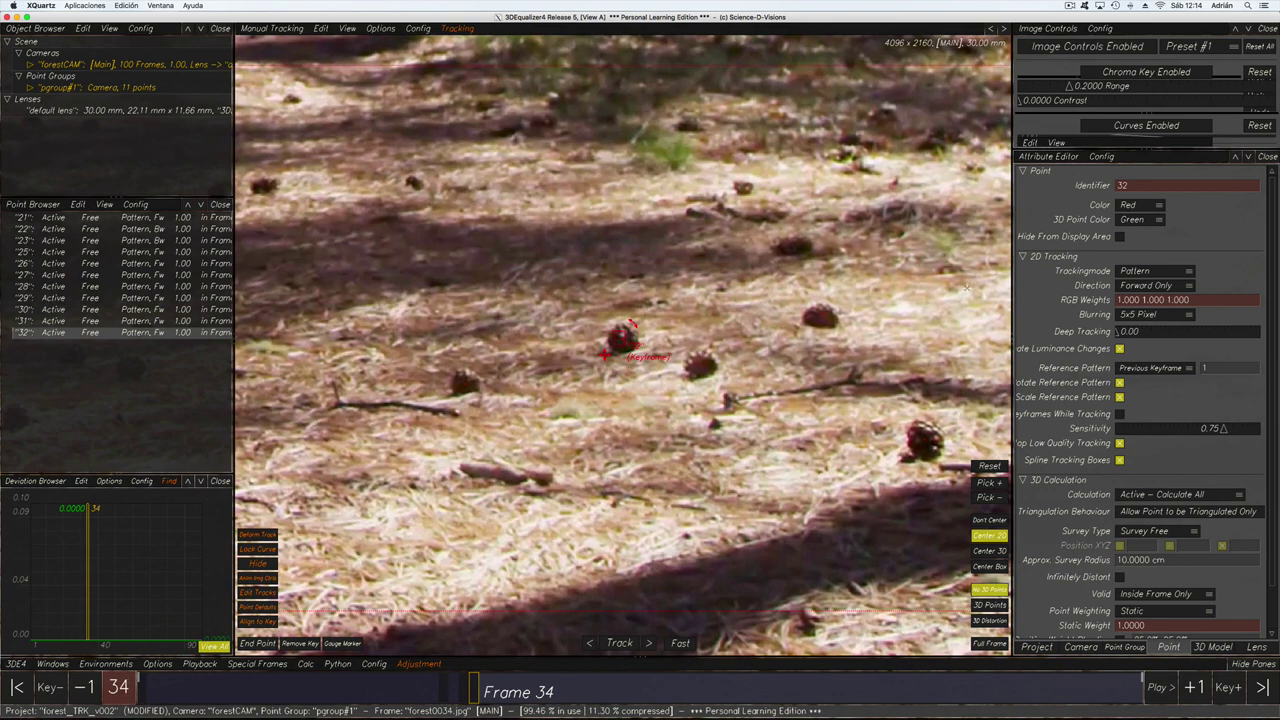
{"action": "scroll", "coordinate": [967, 287], "scroll_direction": "down", "scroll_amount": 5}
{"action": "scroll", "coordinate": [967, 287], "scroll_direction": "up", "scroll_amount": 2}
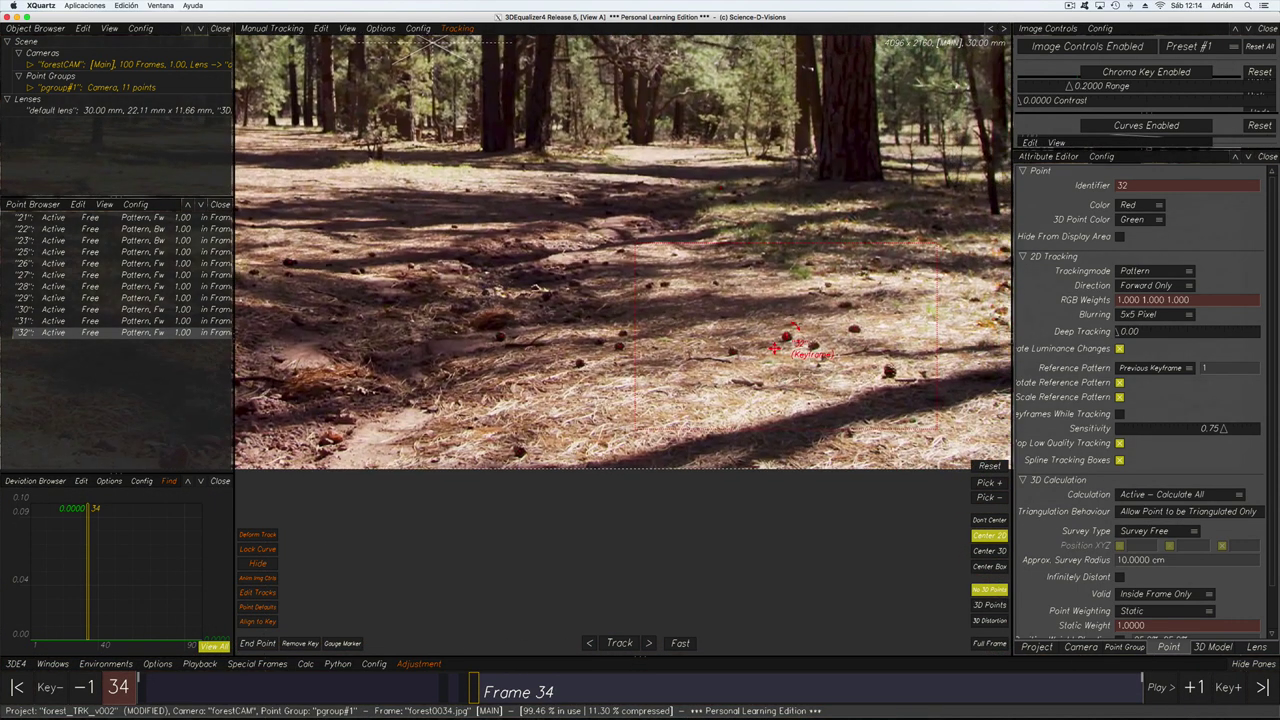
Step: Enable the image controls for a high-contrast picture and try to track point 32 forward from frame 34
{"action": "key", "text": "alt+i"}
{"action": "scroll", "coordinate": [622, 250], "scroll_direction": "up", "scroll_amount": 5}
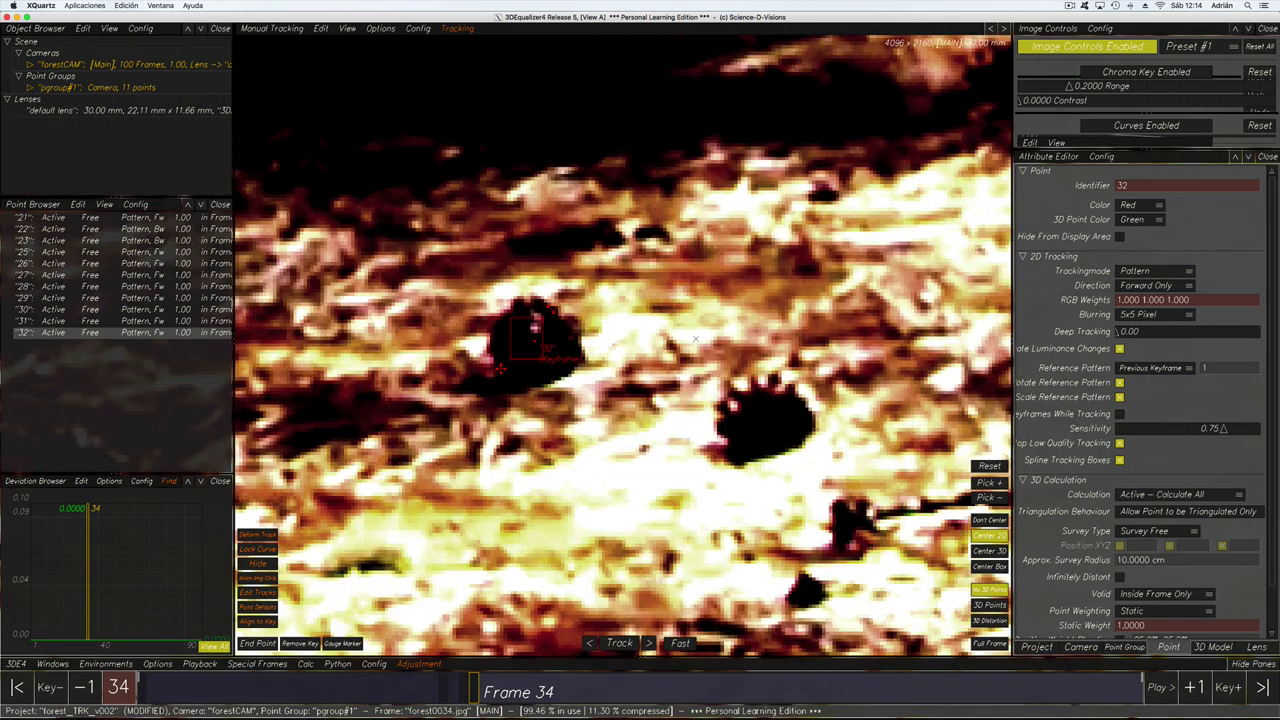
{"action": "scroll", "coordinate": [655, 340], "scroll_direction": "down", "scroll_amount": 2}
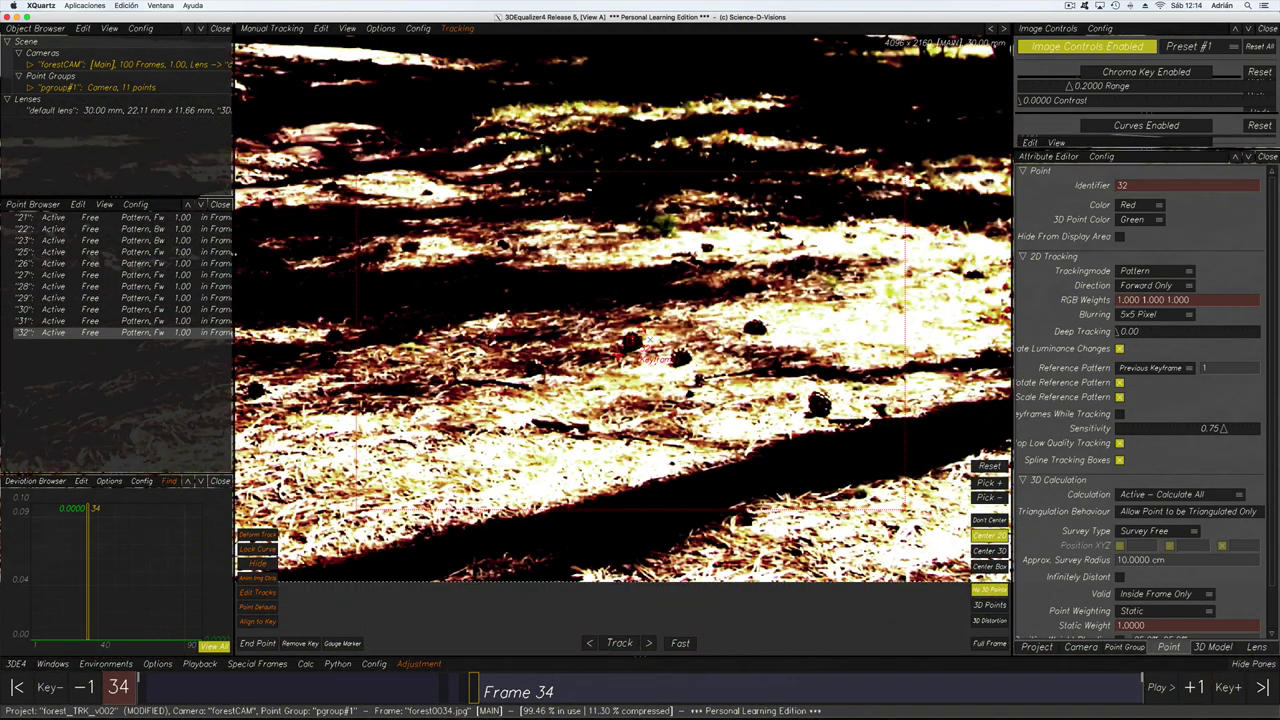
{"action": "key", "text": "t"}
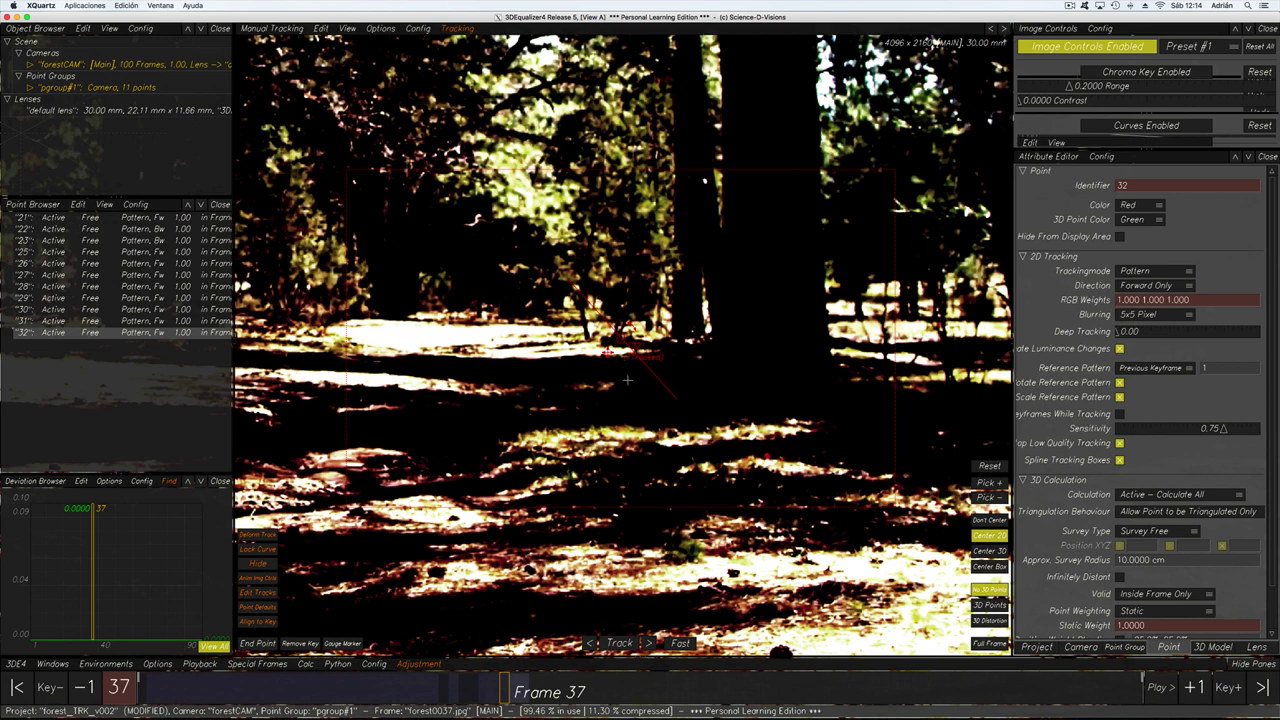
Step: Examine point 32's track at frame 28 and around frames 39 and 40
{"action": "left_click_drag", "start_coordinate": [498, 689], "coordinate": [413, 690]}
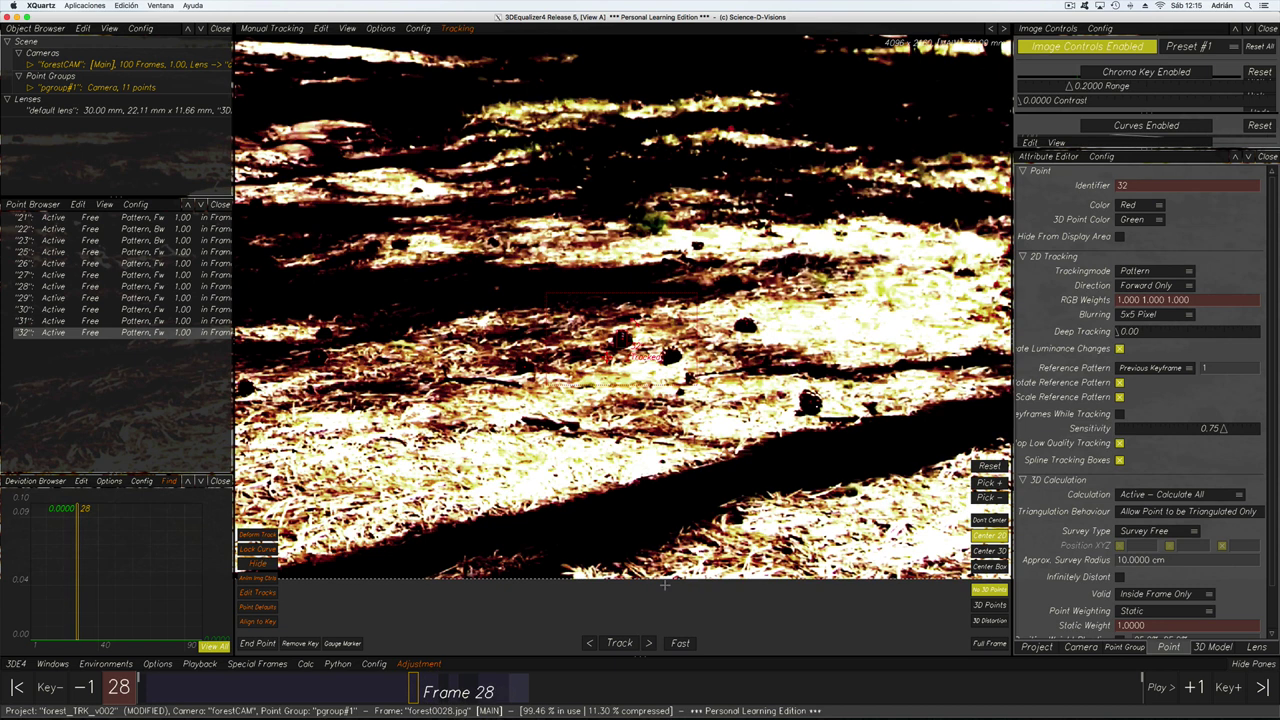
{"action": "left_click_drag", "start_coordinate": [413, 690], "coordinate": [413, 690]}
{"action": "key", "text": "Right"}
{"action": "left_click", "coordinate": [519, 690]}
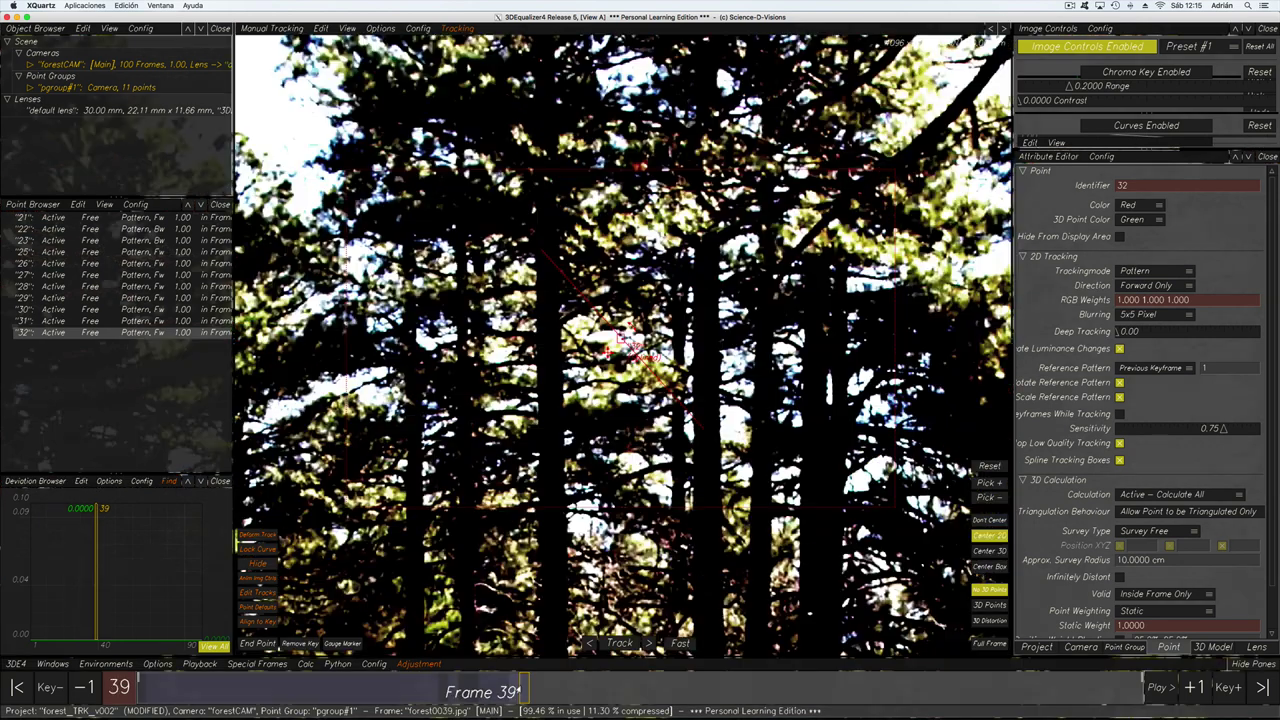
{"action": "mouse_move", "coordinate": [522, 690]}
{"action": "left_mouse_down"}
{"action": "mouse_move", "coordinate": [534, 690]}
{"action": "mouse_move", "coordinate": [516, 690]}
{"action": "left_mouse_up"}
{"action": "key", "text": "Right"}
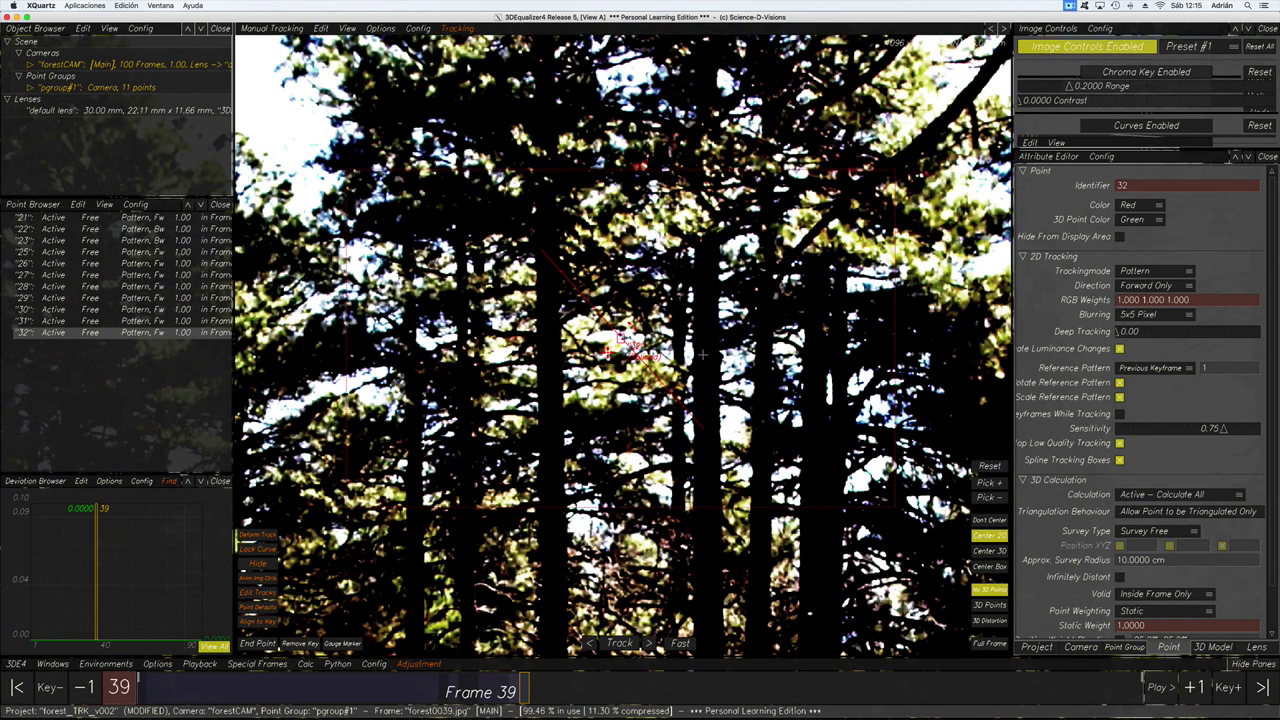
{"action": "key", "text": "Right"}
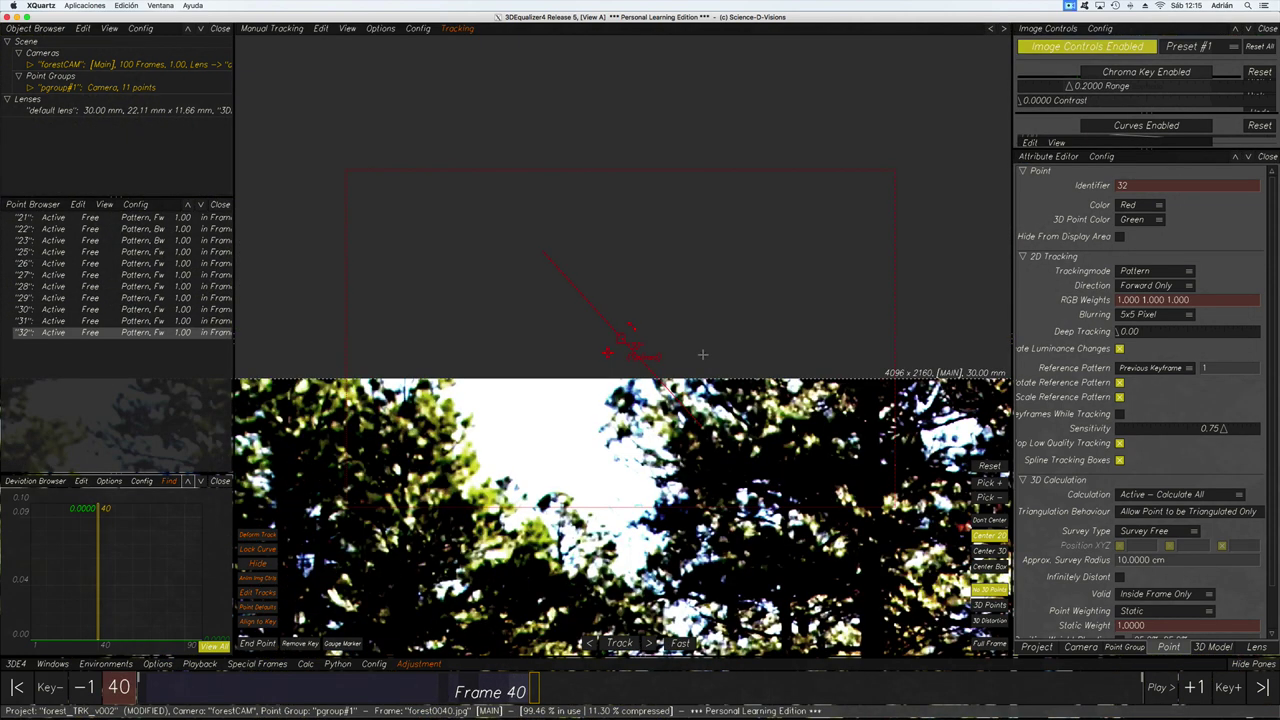
{"action": "key", "text": "Left"}
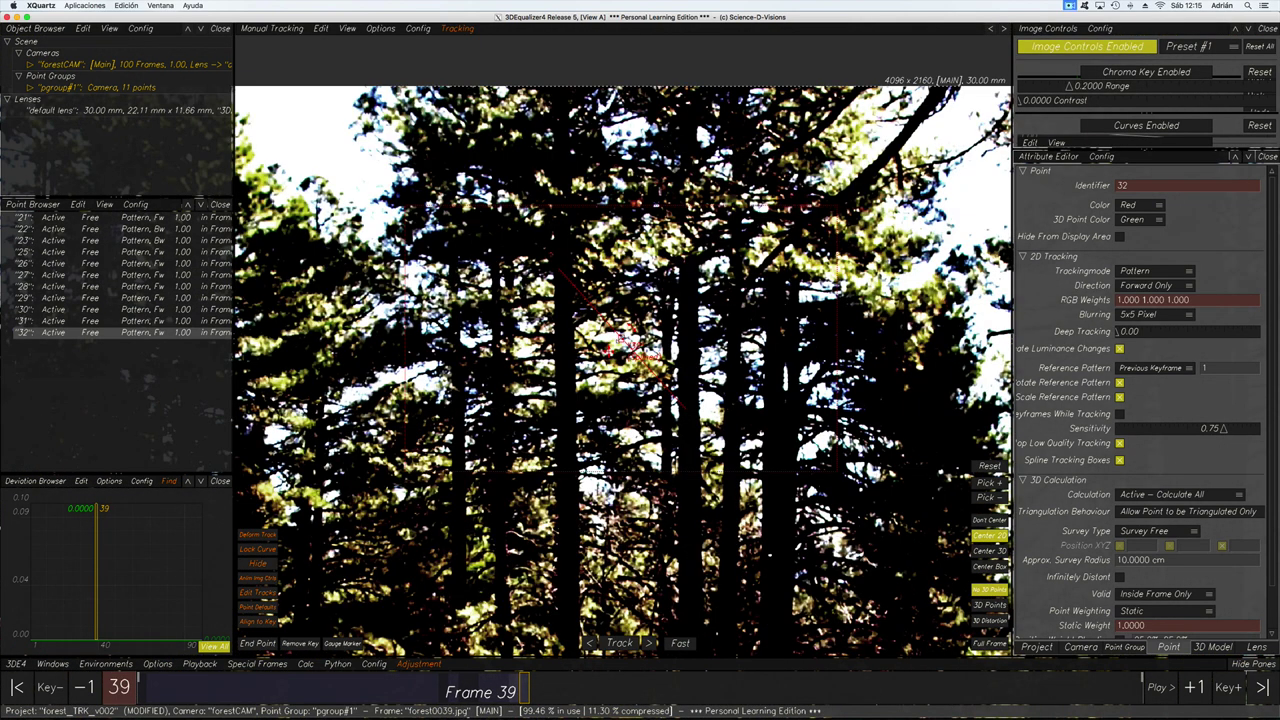
Step: Enlarge point 32's pattern box at frame 39 and compare its position with frame 40
{"action": "left_click_drag", "start_coordinate": [621, 341], "coordinate": [632, 351]}
{"action": "key", "text": "Right"}
{"action": "key", "text": "Left"}
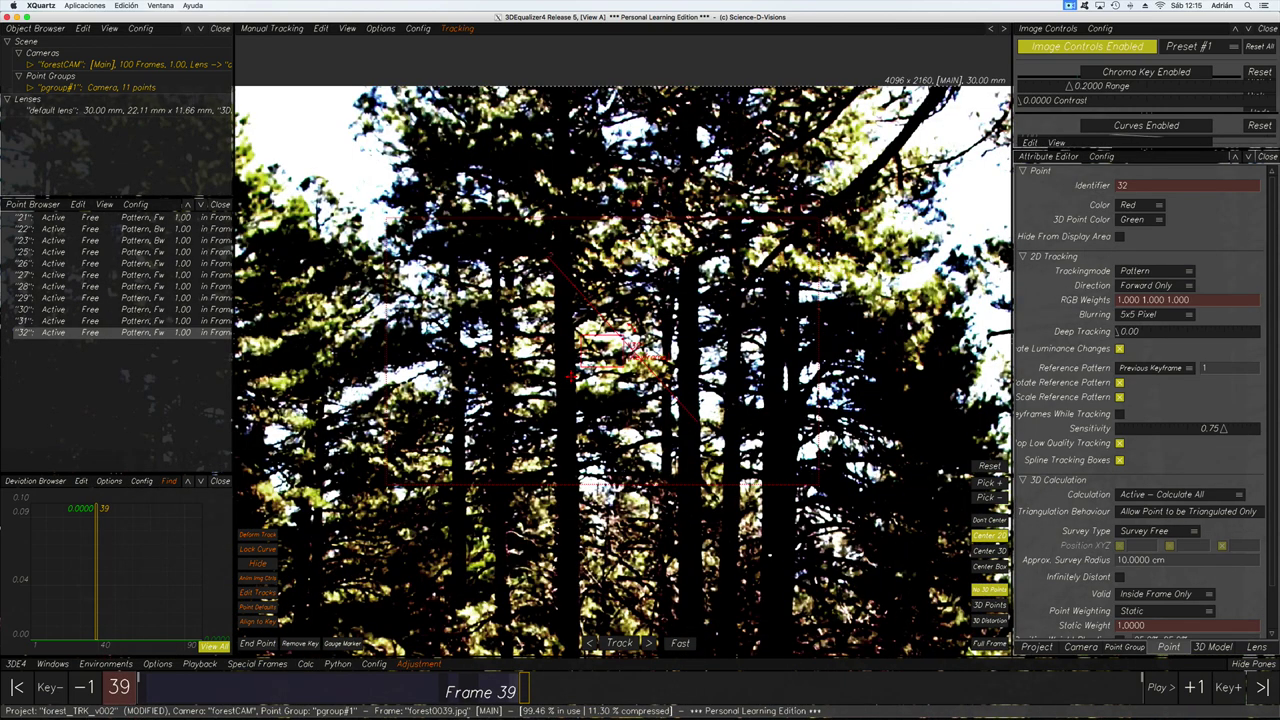
{"action": "key", "text": "Right"}
{"action": "key", "text": "Left"}
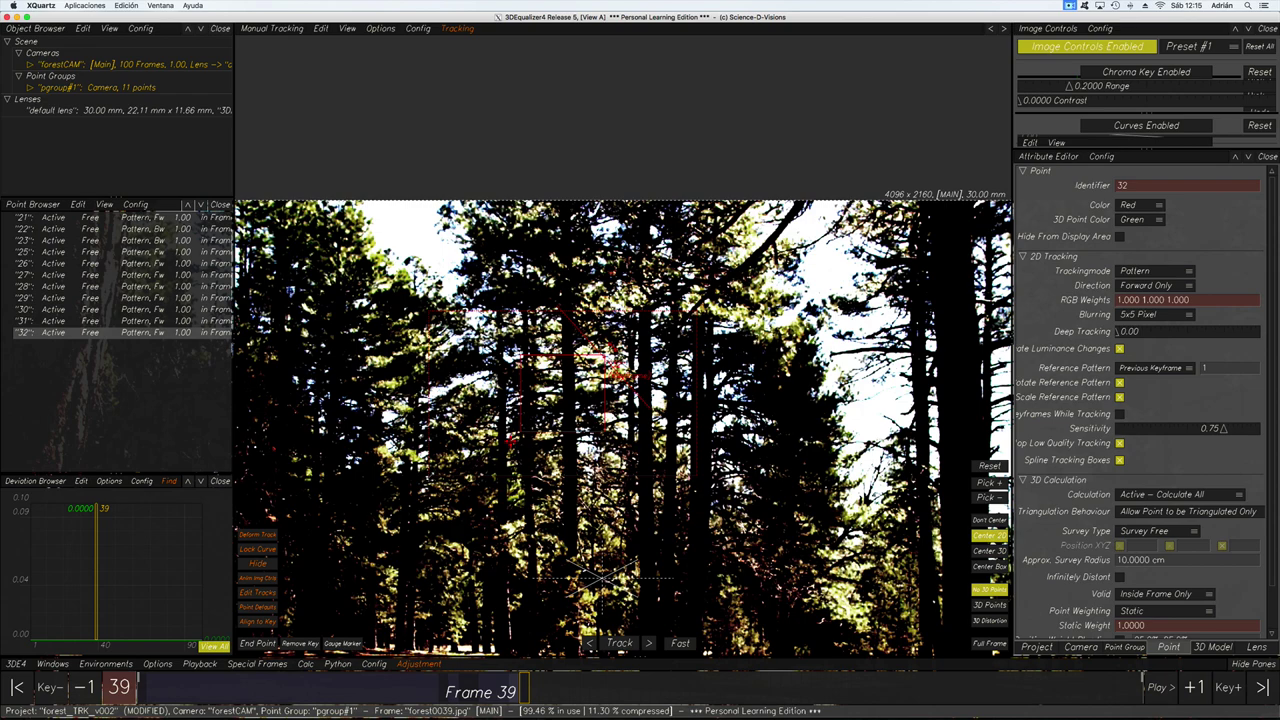
{"action": "key", "text": "Right"}
{"action": "key", "text": "Left"}
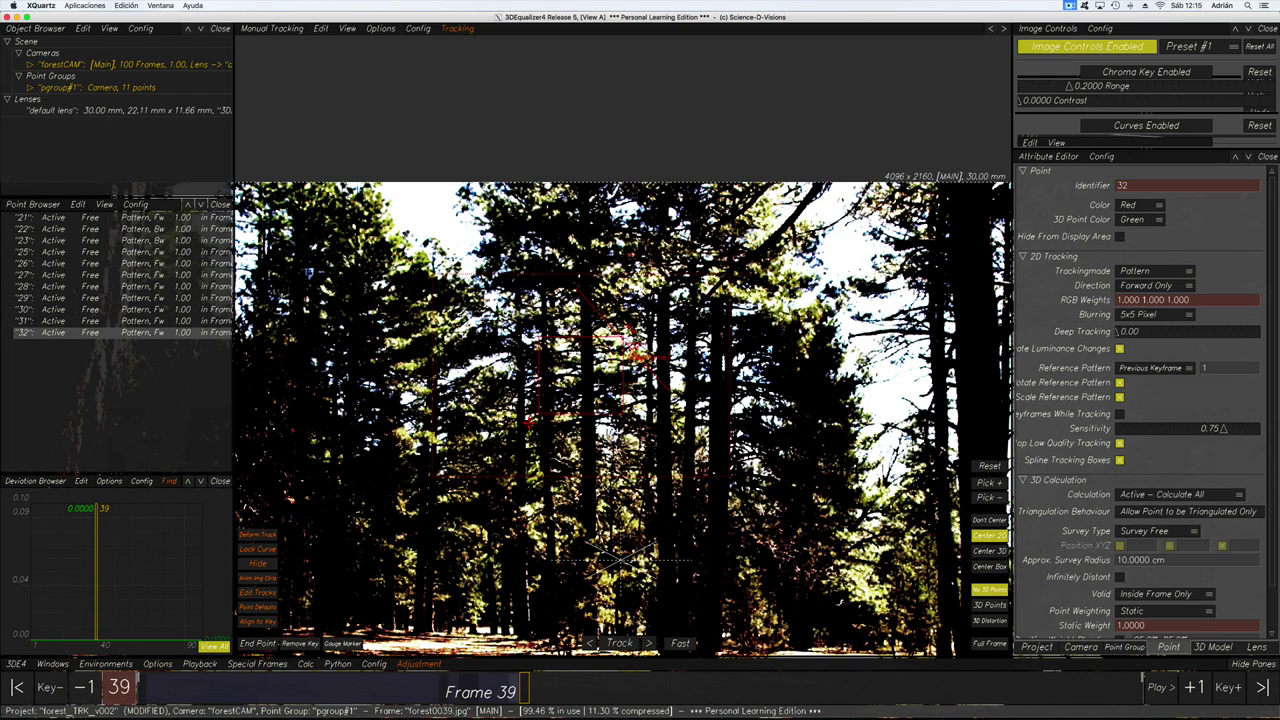
Step: Turn off the image controls and check point 32's position across frames 39 and 40
{"action": "key", "text": "ctrl+i"}
{"action": "key", "text": "Right"}
{"action": "key", "text": "Left"}
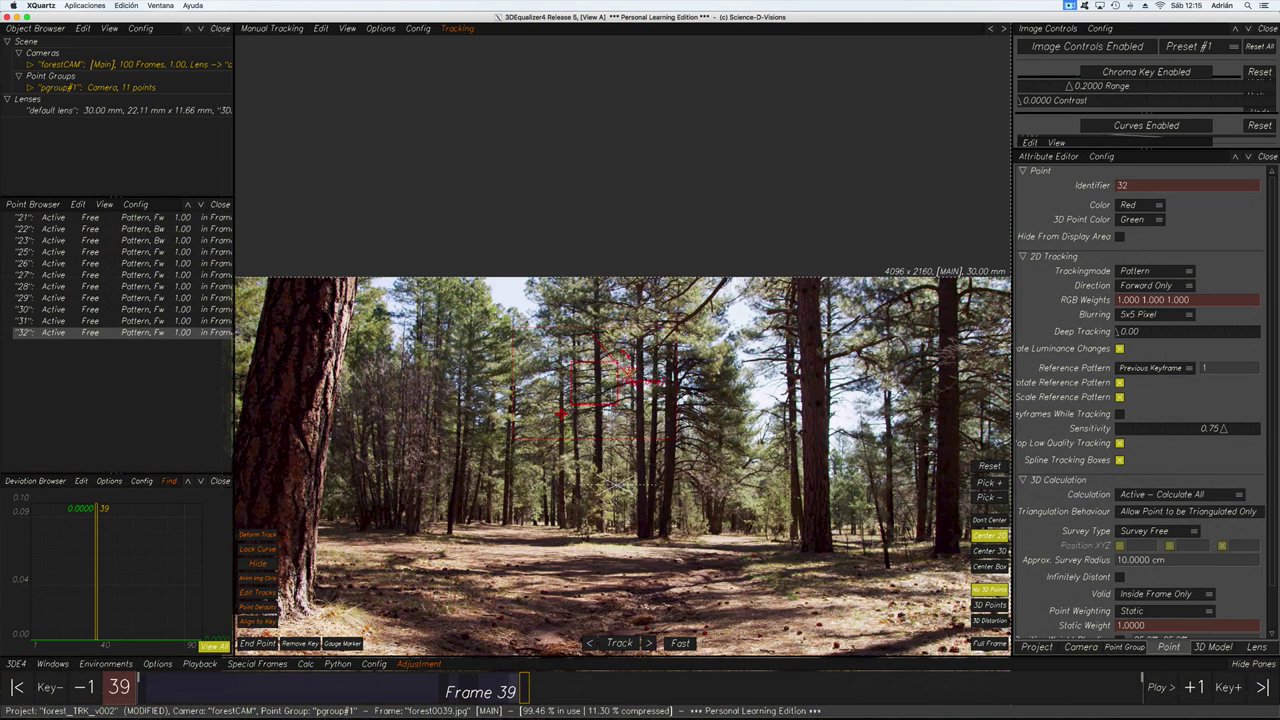
{"action": "key", "text": "Left"}
{"action": "key", "text": "Right"}
{"action": "key", "text": "Right"}
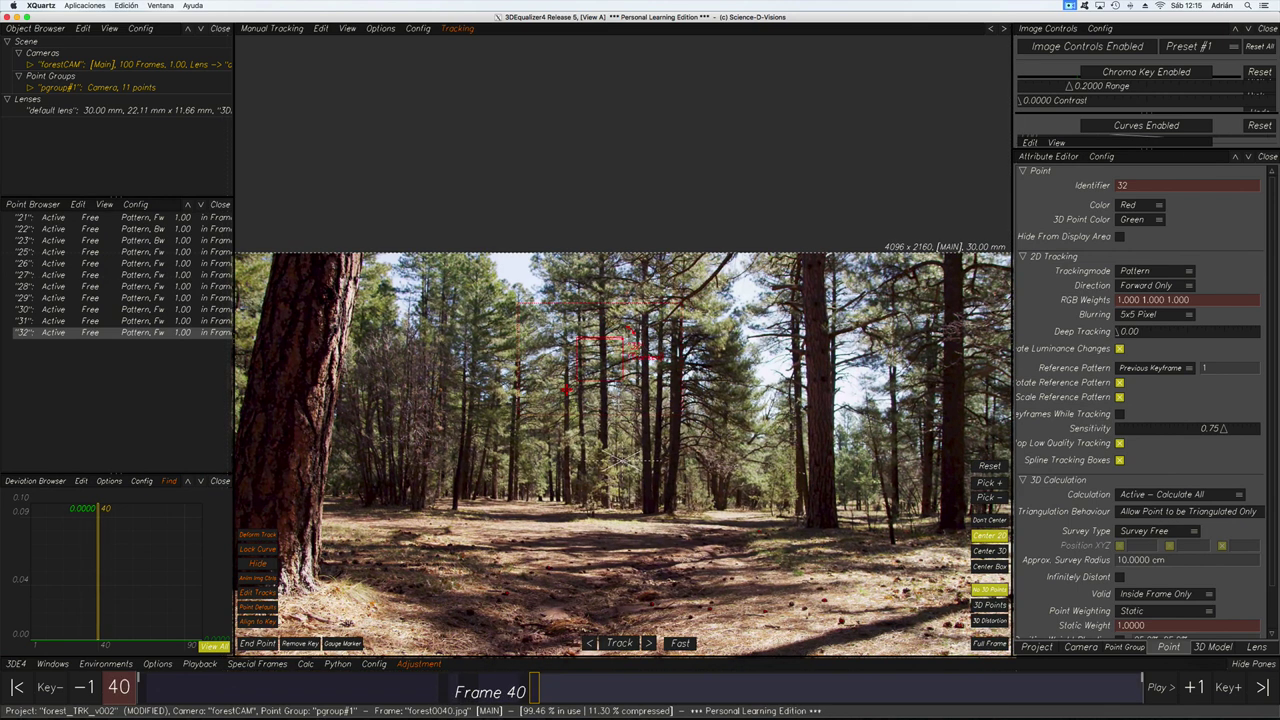
{"action": "key", "text": "Left"}
{"action": "key", "text": "Right"}
Step: Go back to frame 32 and inspect point 32 on its pine cone
{"action": "left_click", "coordinate": [513, 687]}
{"action": "left_click_drag", "start_coordinate": [513, 687], "coordinate": [455, 690]}
{"action": "scroll", "coordinate": [540, 300], "scroll_direction": "up", "scroll_amount": 5}
{"action": "scroll", "coordinate": [540, 300], "scroll_direction": "down", "scroll_amount": 3}
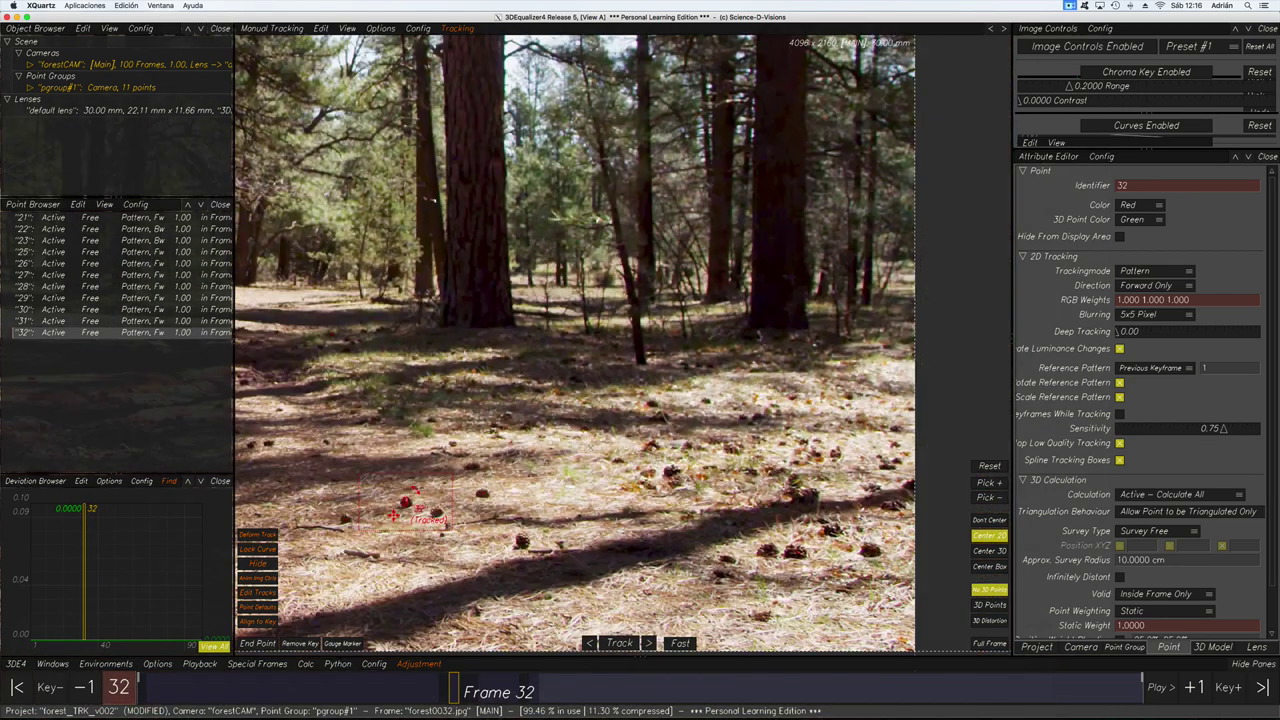
{"action": "scroll", "coordinate": [583, 306], "scroll_direction": "up", "scroll_amount": 2}
{"action": "scroll", "coordinate": [583, 306], "scroll_direction": "up", "scroll_amount": 2}
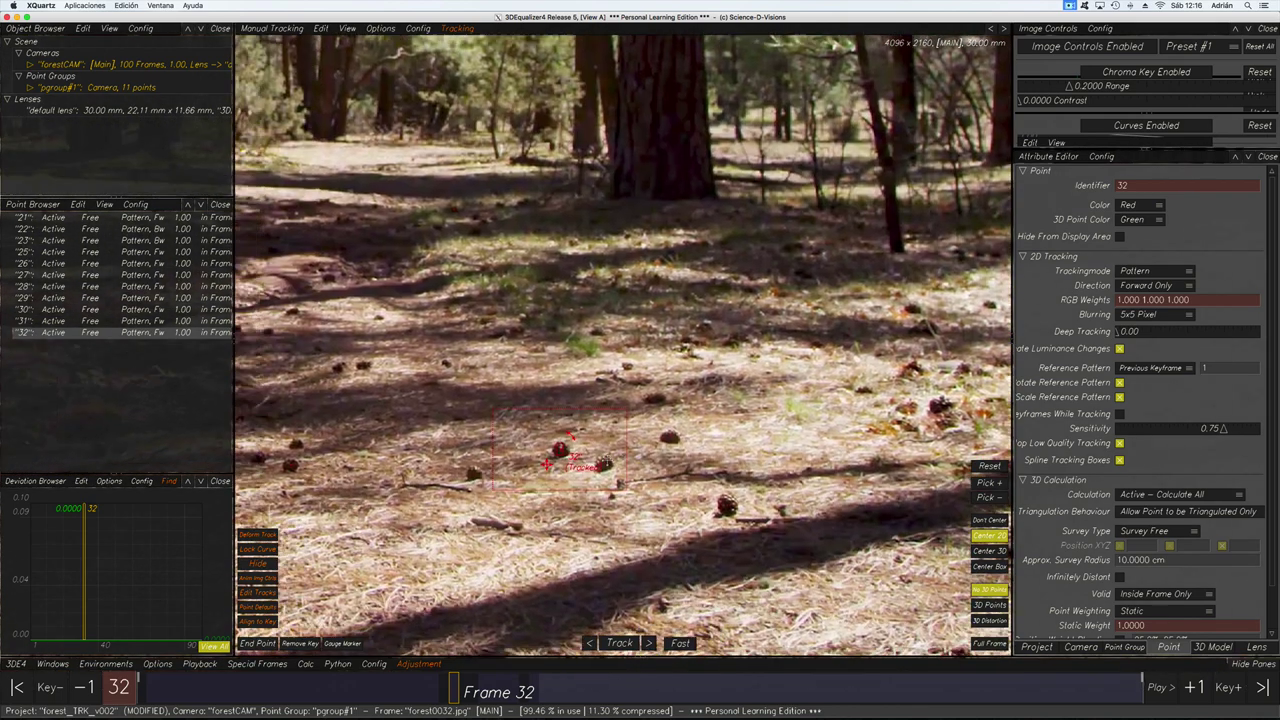
Step: Go to frame 18 and delete point 32 from the point group
{"action": "left_click", "coordinate": [68, 667]}
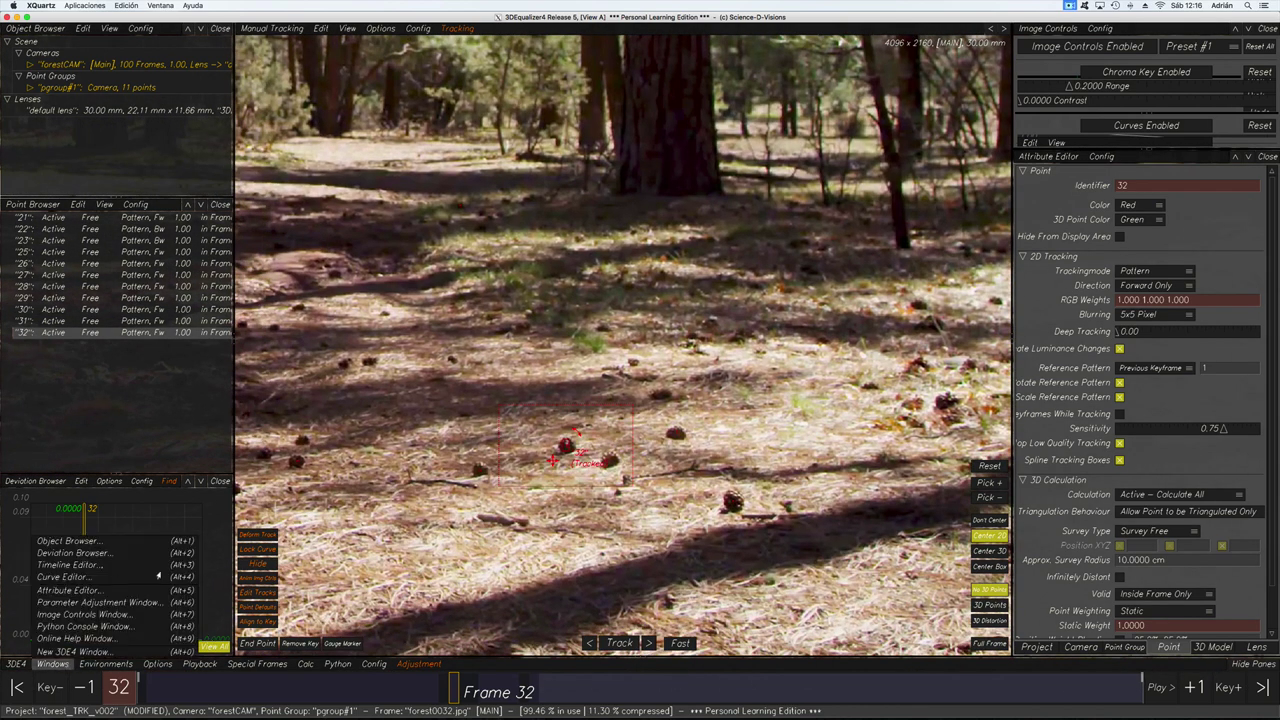
{"action": "left_click", "coordinate": [308, 686]}
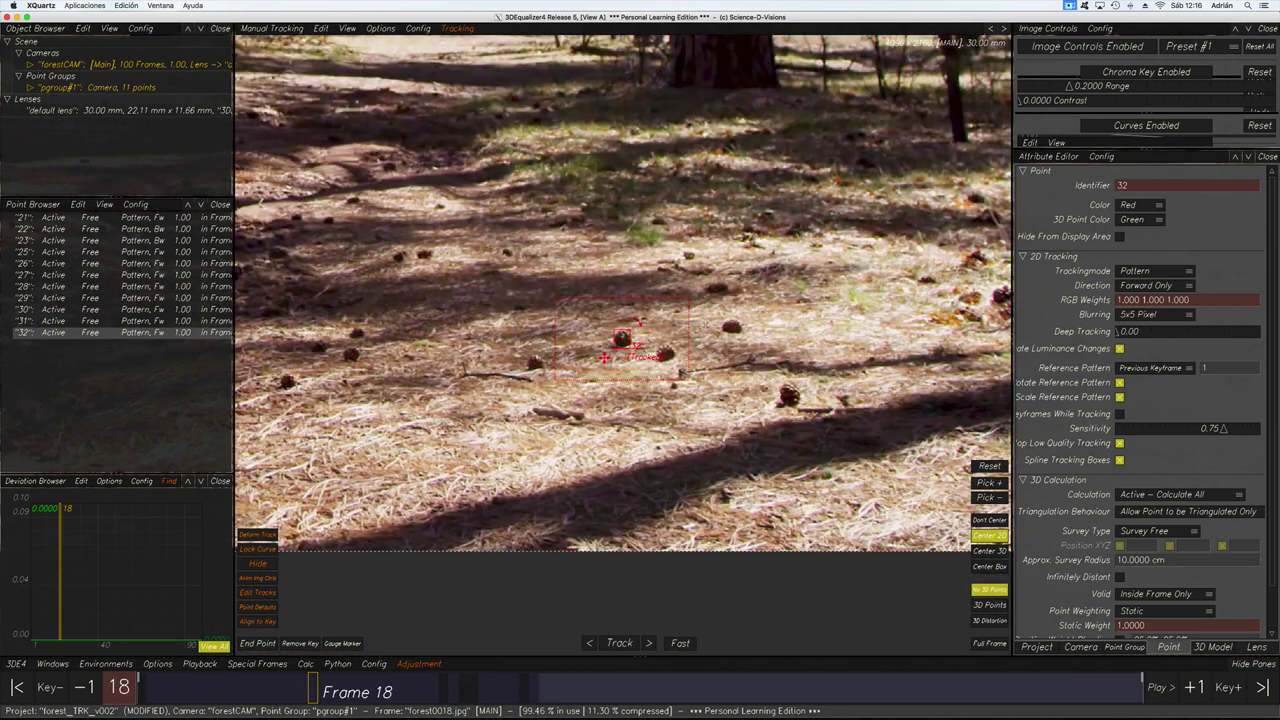
{"action": "left_click", "coordinate": [321, 28]}
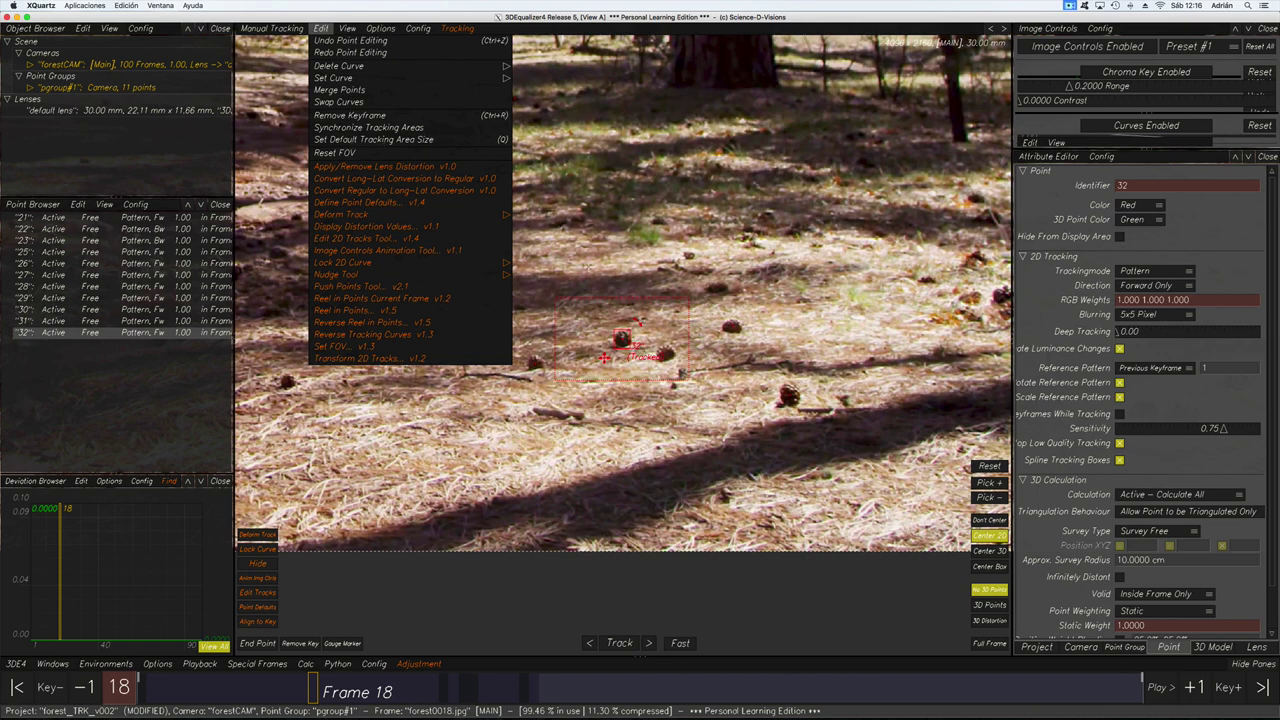
{"action": "left_click", "coordinate": [590, 267]}
{"action": "right_click", "coordinate": [68, 336]}
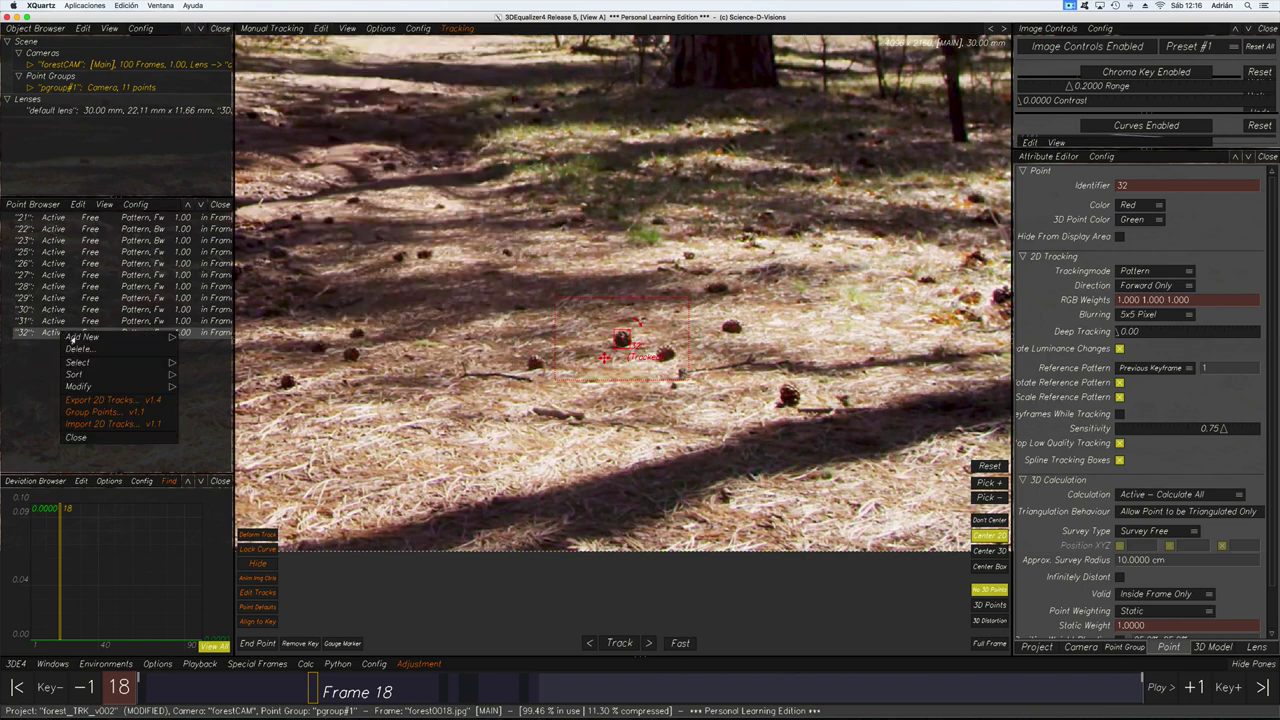
{"action": "left_click", "coordinate": [78, 348]}
{"action": "left_click", "coordinate": [633, 396]}
Step: Add point 33 on the same pine cone at frame 18 and fit its pattern box and search area around it
{"action": "scroll", "coordinate": [620, 325], "scroll_direction": "up", "scroll_amount": 3}
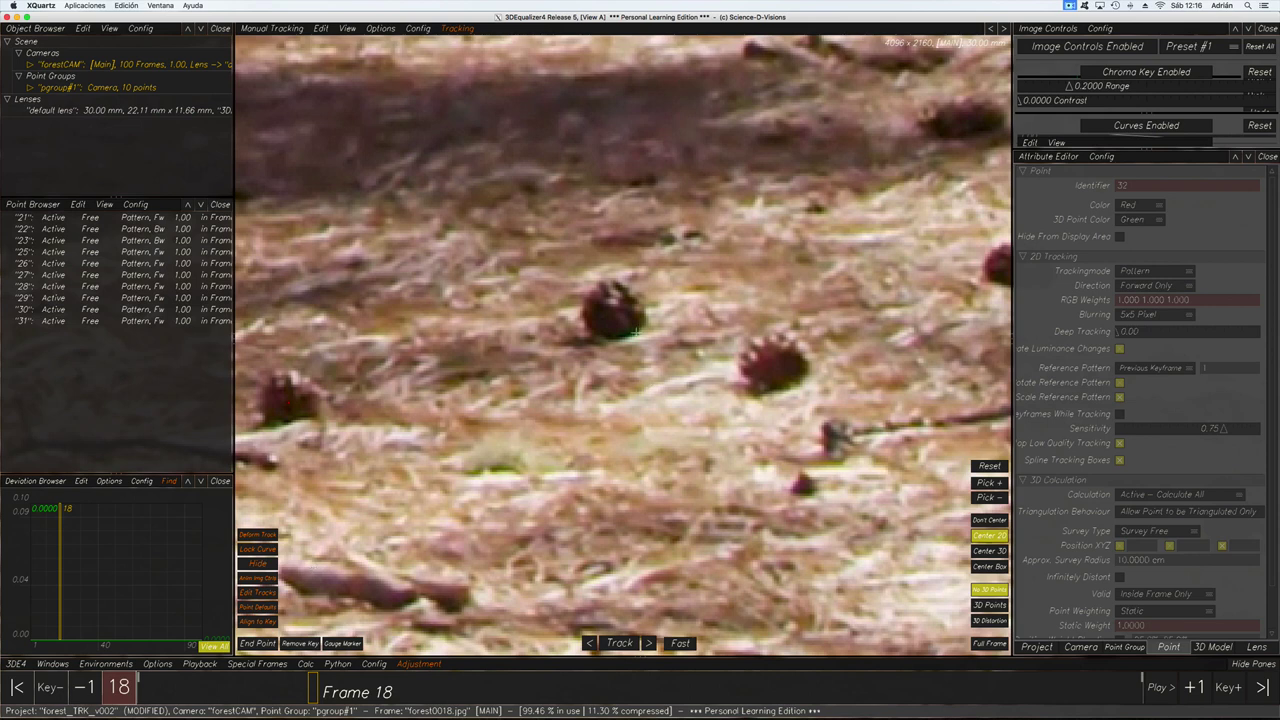
{"action": "scroll", "coordinate": [634, 331], "scroll_direction": "down", "scroll_amount": 3}
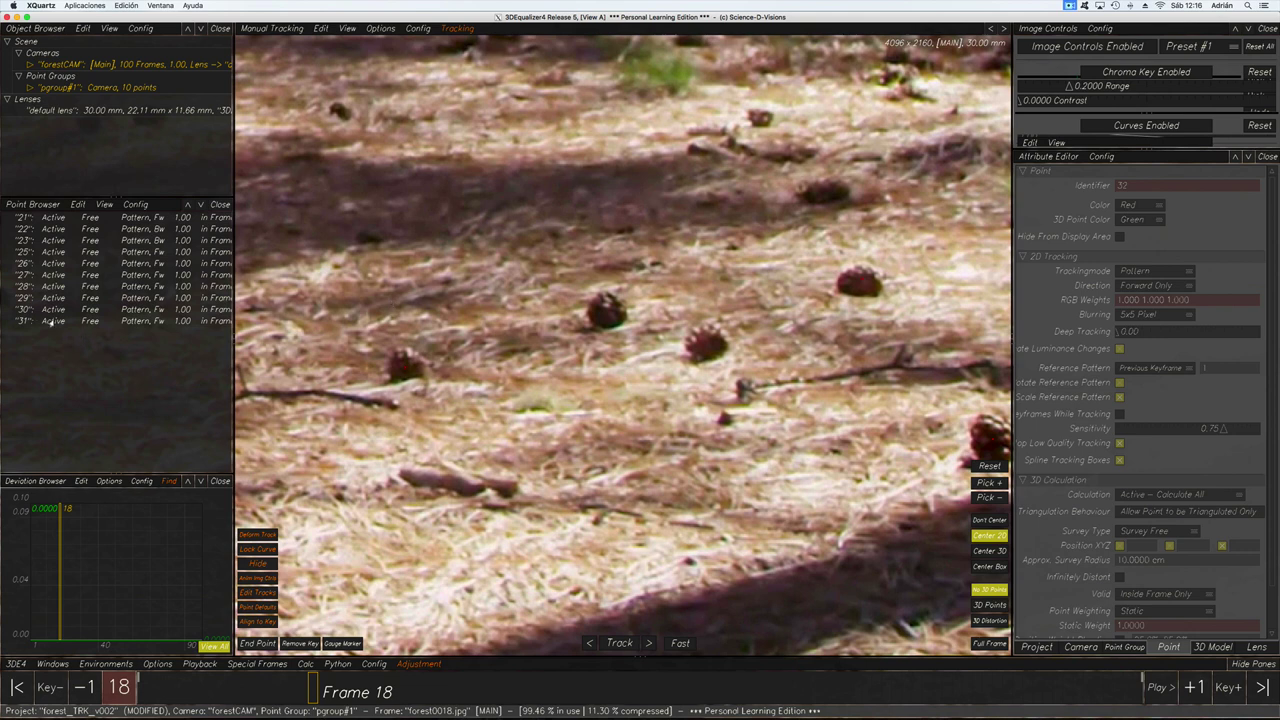
{"action": "left_click", "coordinate": [608, 310], "text": "ctrl"}
{"action": "left_click_drag", "start_coordinate": [593, 370], "coordinate": [585, 371]}
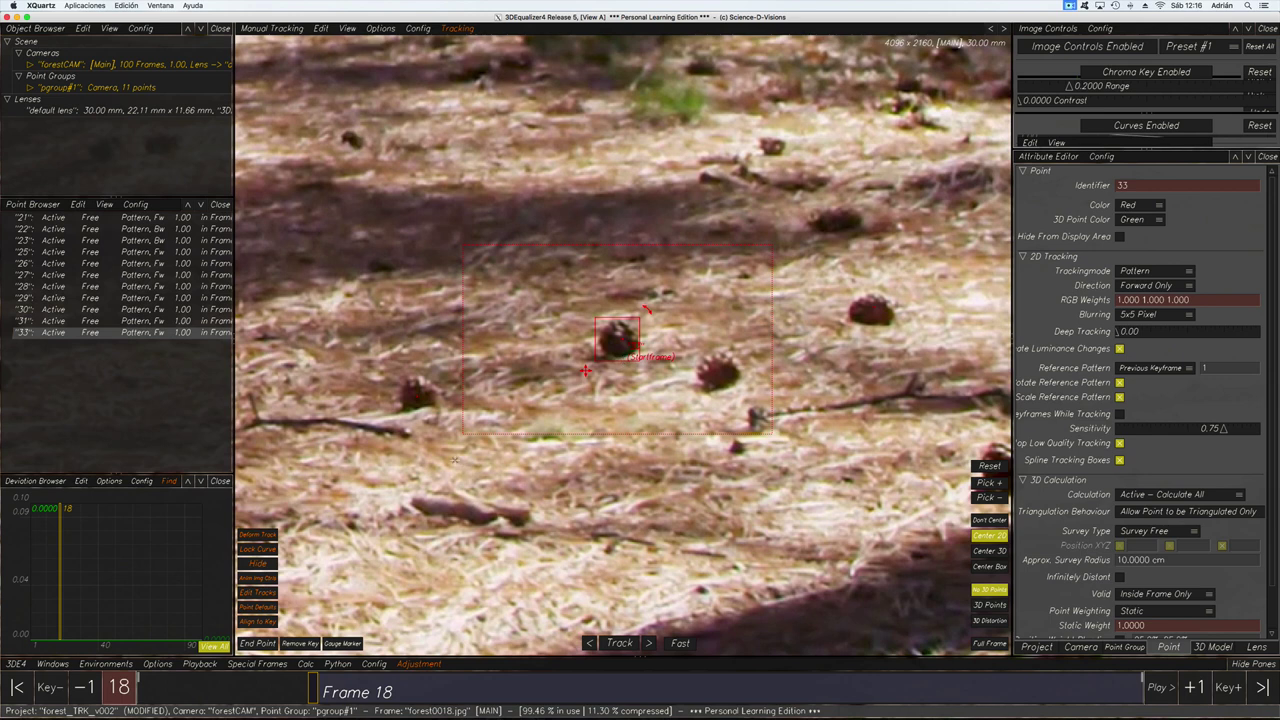
Step: Track point 33 forward from frame 18 to frame 25 and delete its entire tracking curve in the Timeline Editor
{"action": "key", "text": "t"}
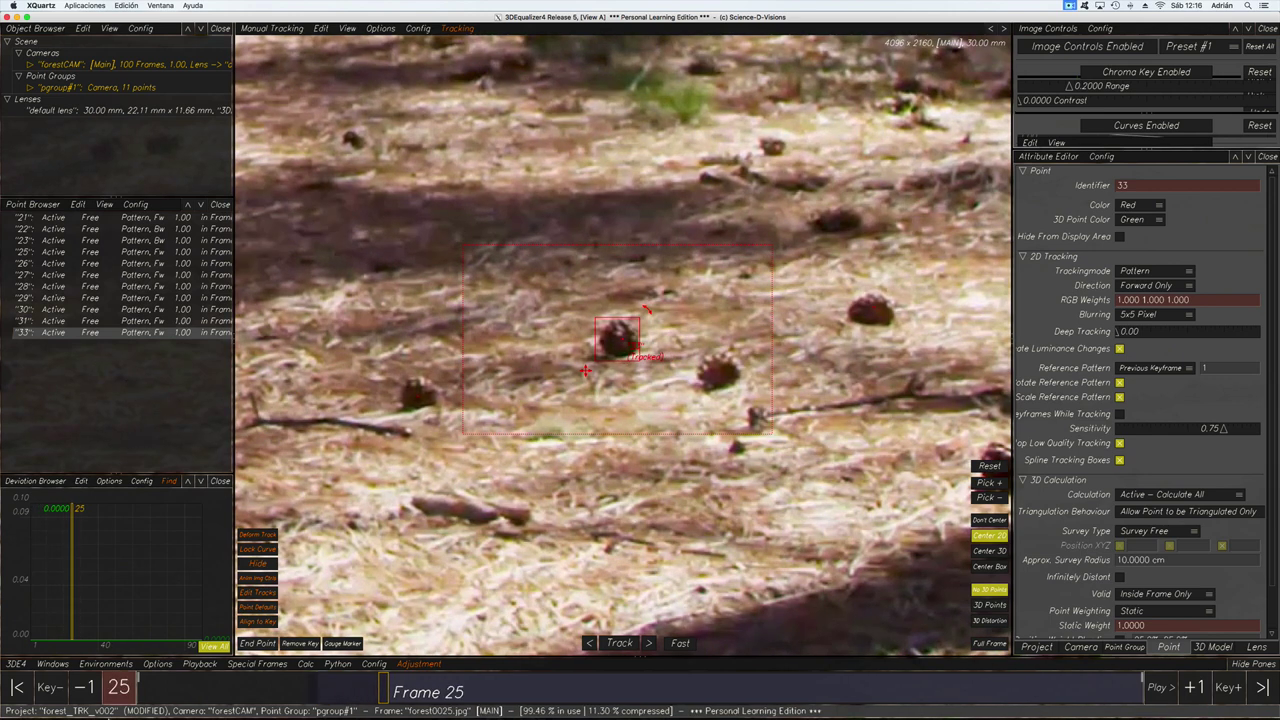
{"action": "left_click", "coordinate": [57, 665]}
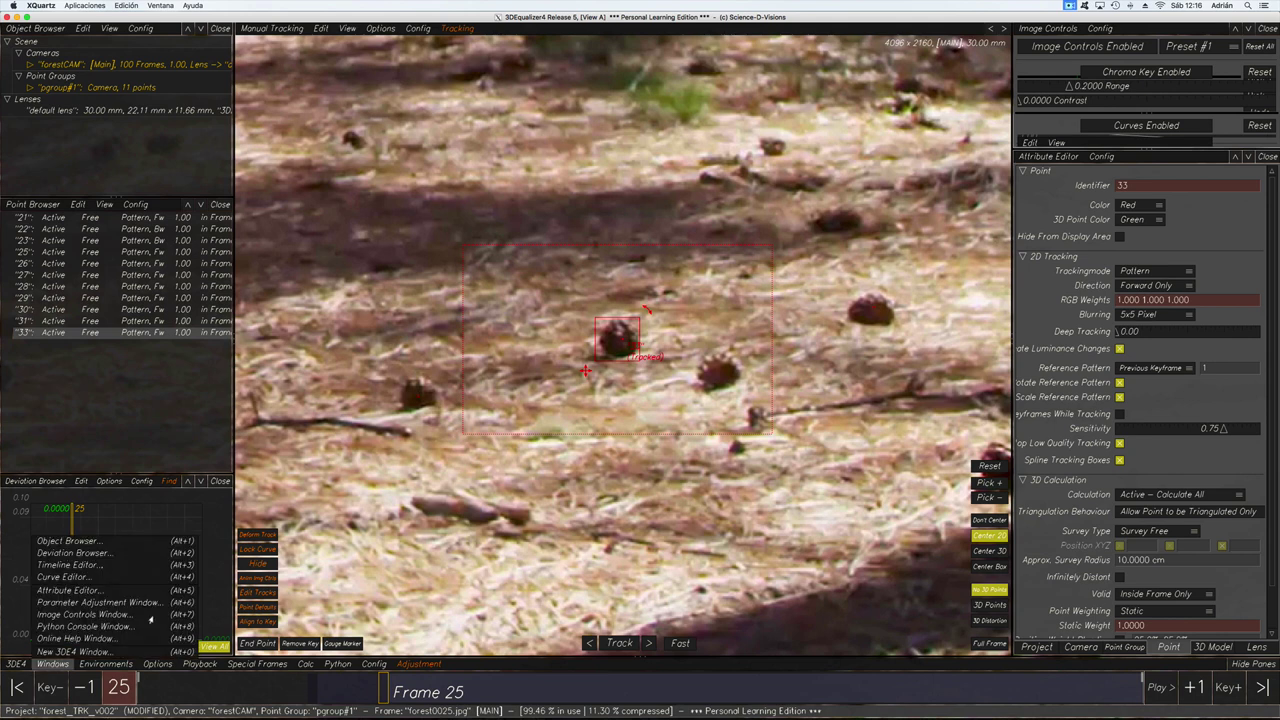
{"action": "left_click", "coordinate": [76, 565]}
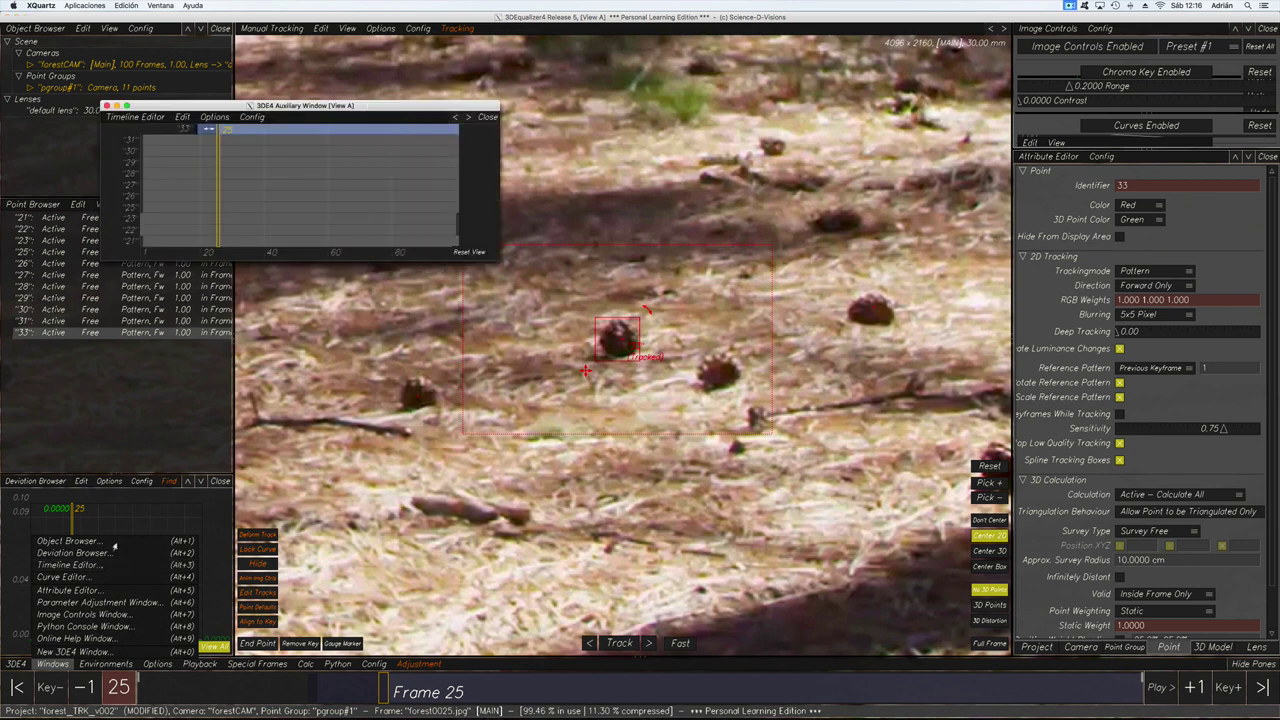
{"action": "left_click", "coordinate": [182, 117]}
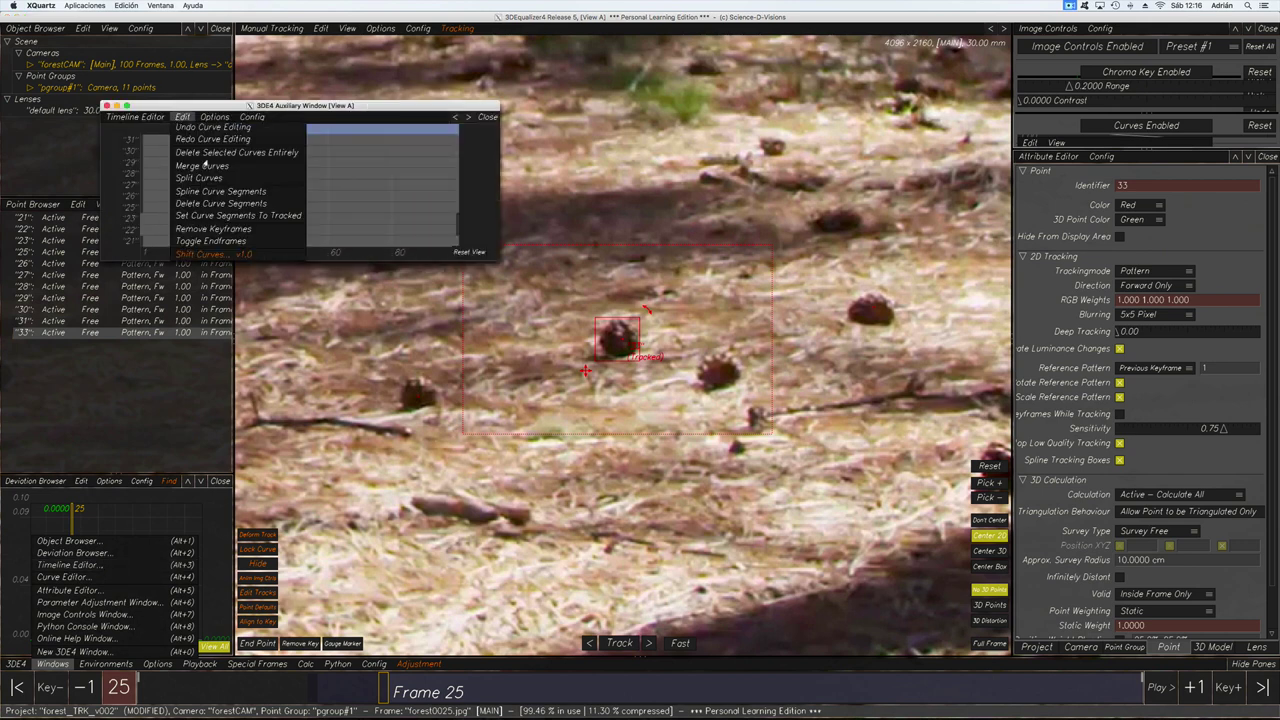
{"action": "left_click", "coordinate": [486, 117]}
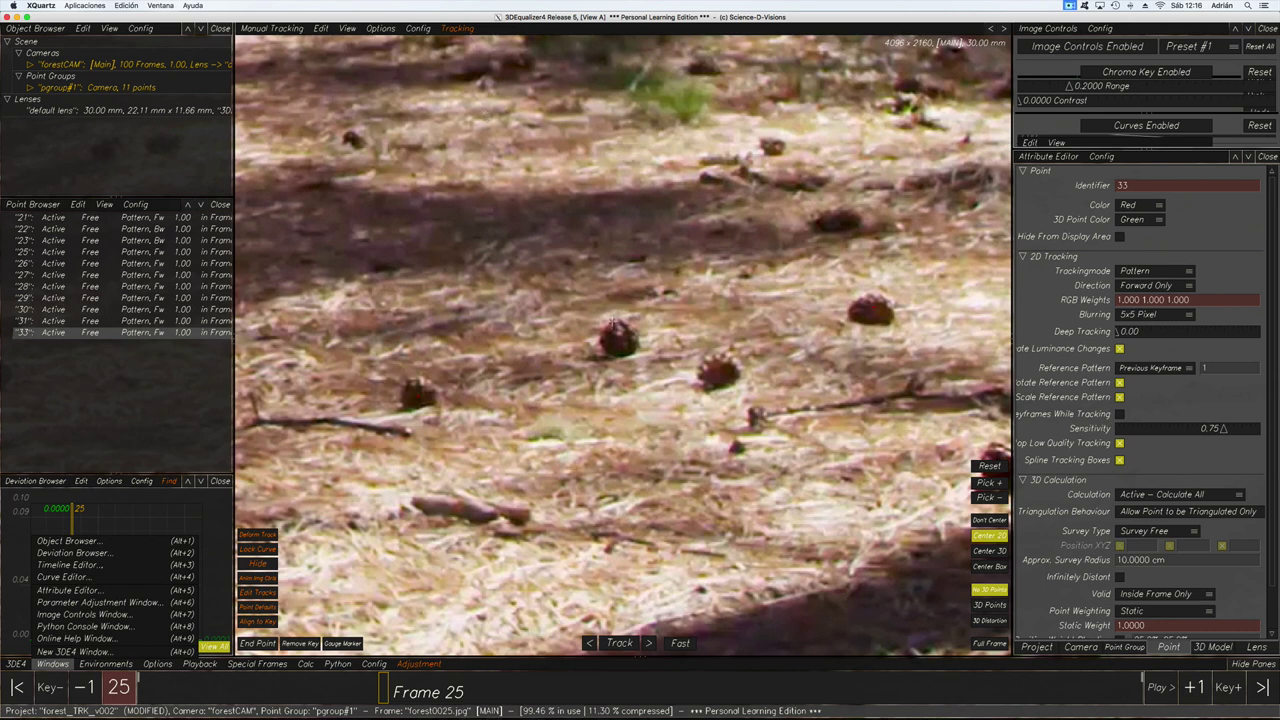
Step: Go back to frame 1 with point 33 still selected
{"action": "key", "text": "Left"}
{"action": "key", "text": "Left"}
{"action": "key", "text": "Left"}
{"action": "key", "text": "Left"}
{"action": "key", "text": "Left"}
{"action": "key", "text": "Left"}
{"action": "key", "text": "Left"}
{"action": "key", "text": "Left"}
{"action": "key", "text": "Left"}
{"action": "key", "text": "Left"}
{"action": "key", "text": "Left"}
{"action": "key", "text": "Left"}
{"action": "key", "text": "Left"}
{"action": "key", "text": "Left"}
{"action": "key", "text": "Left"}
{"action": "key", "text": "Left"}
{"action": "key", "text": "Left"}
{"action": "key", "text": "Left"}
{"action": "key", "text": "Left"}
{"action": "key", "text": "Left"}
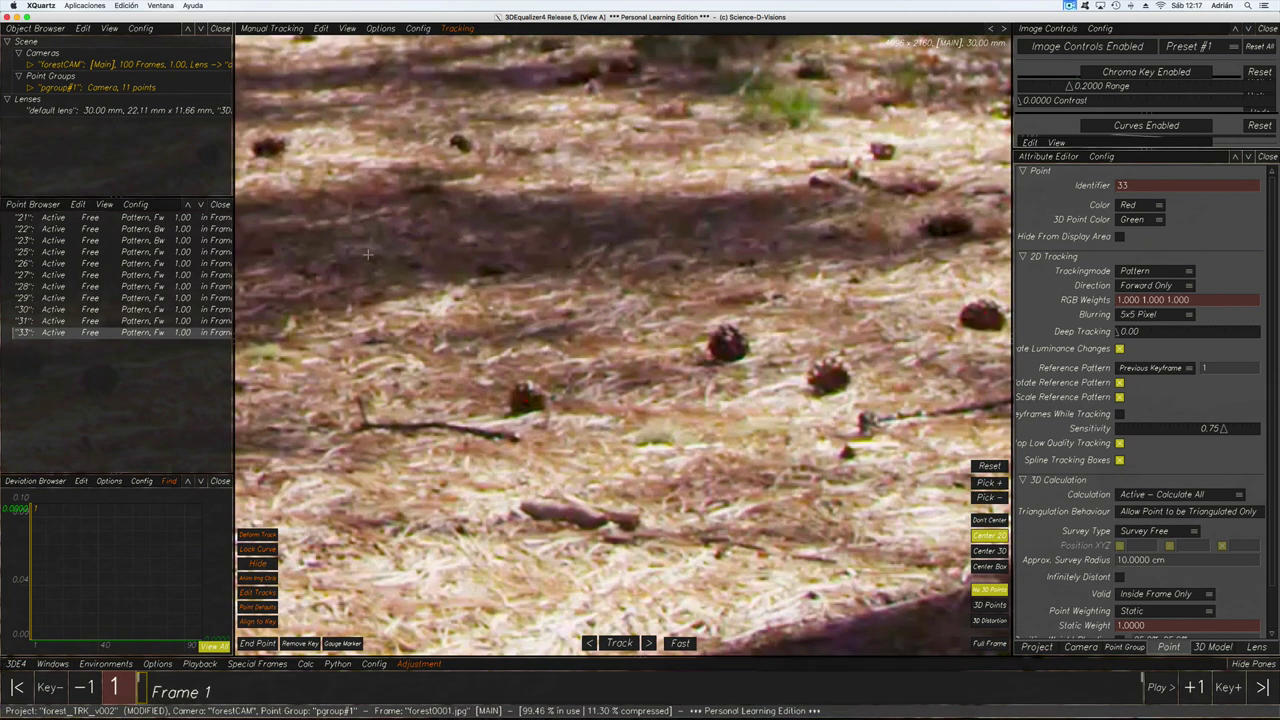
{"action": "left_click", "coordinate": [727, 343], "text": "ctrl"}
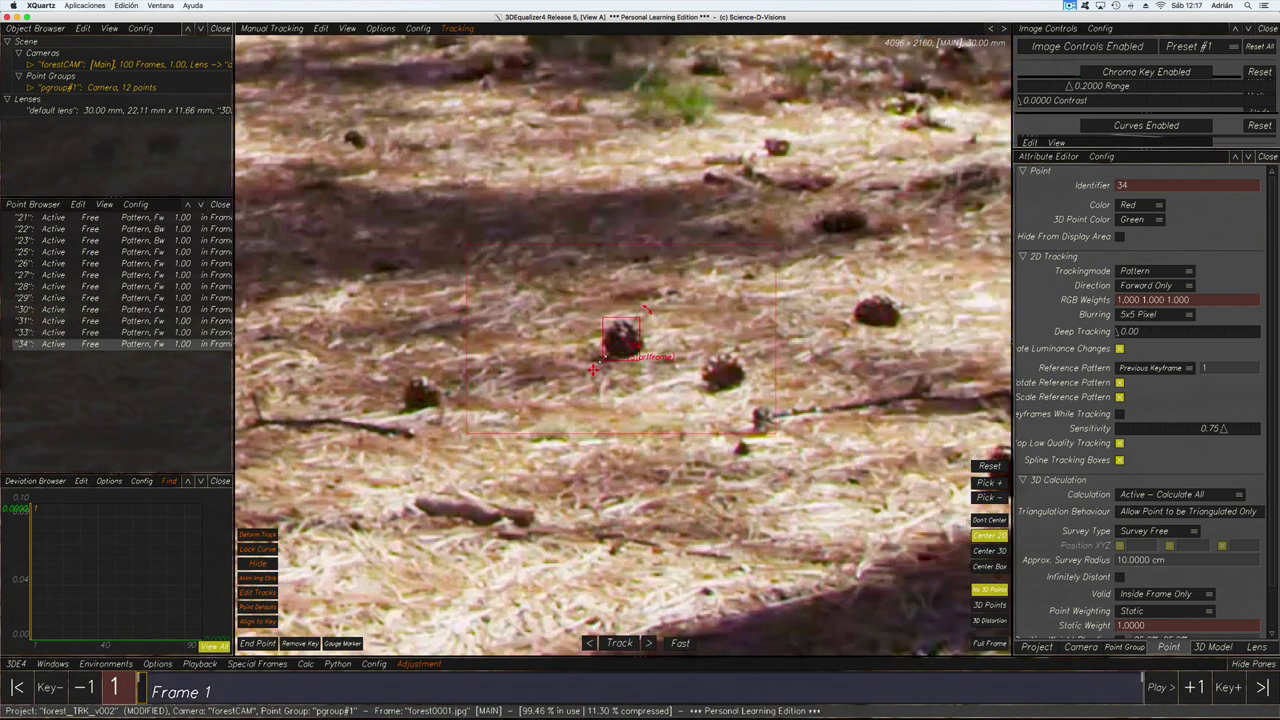
{"action": "right_click", "coordinate": [82, 346]}
{"action": "left_click", "coordinate": [106, 366]}
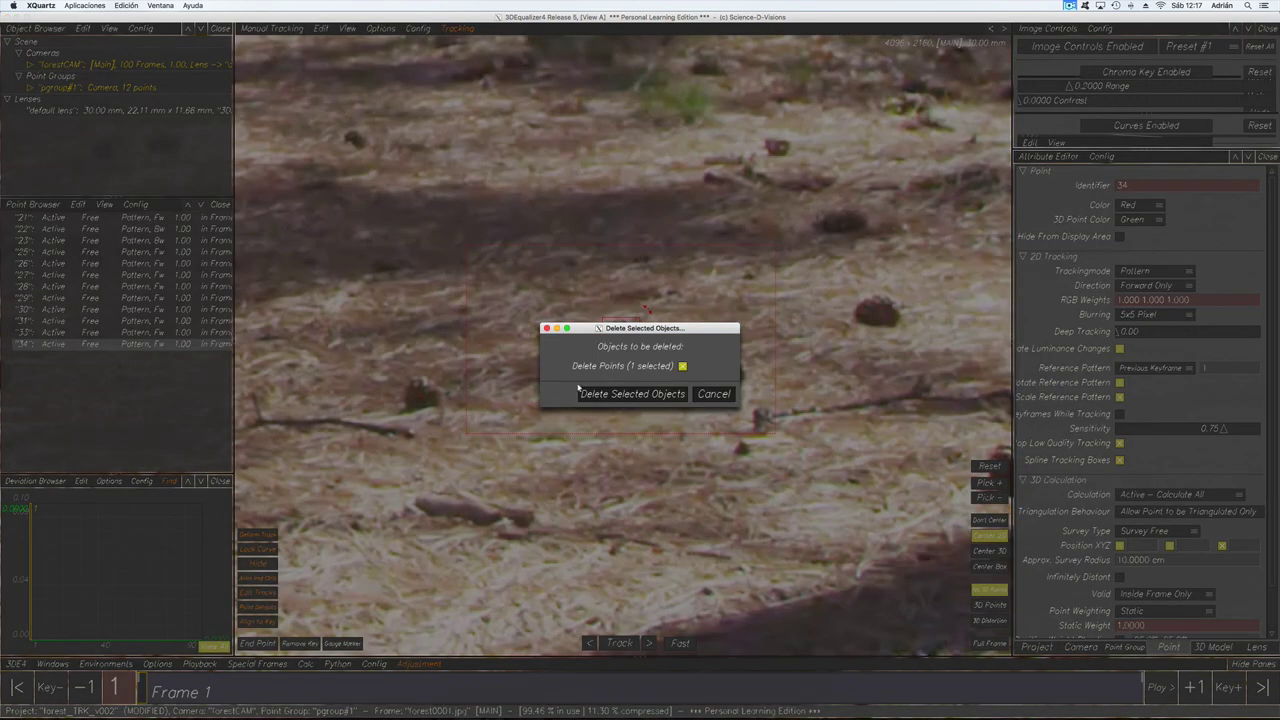
{"action": "left_click", "coordinate": [636, 395]}
Step: Place point 33 on the pine cone at frame 1, fit its pattern box around the cone and track it forward to frame 50
{"action": "left_click", "coordinate": [138, 333]}
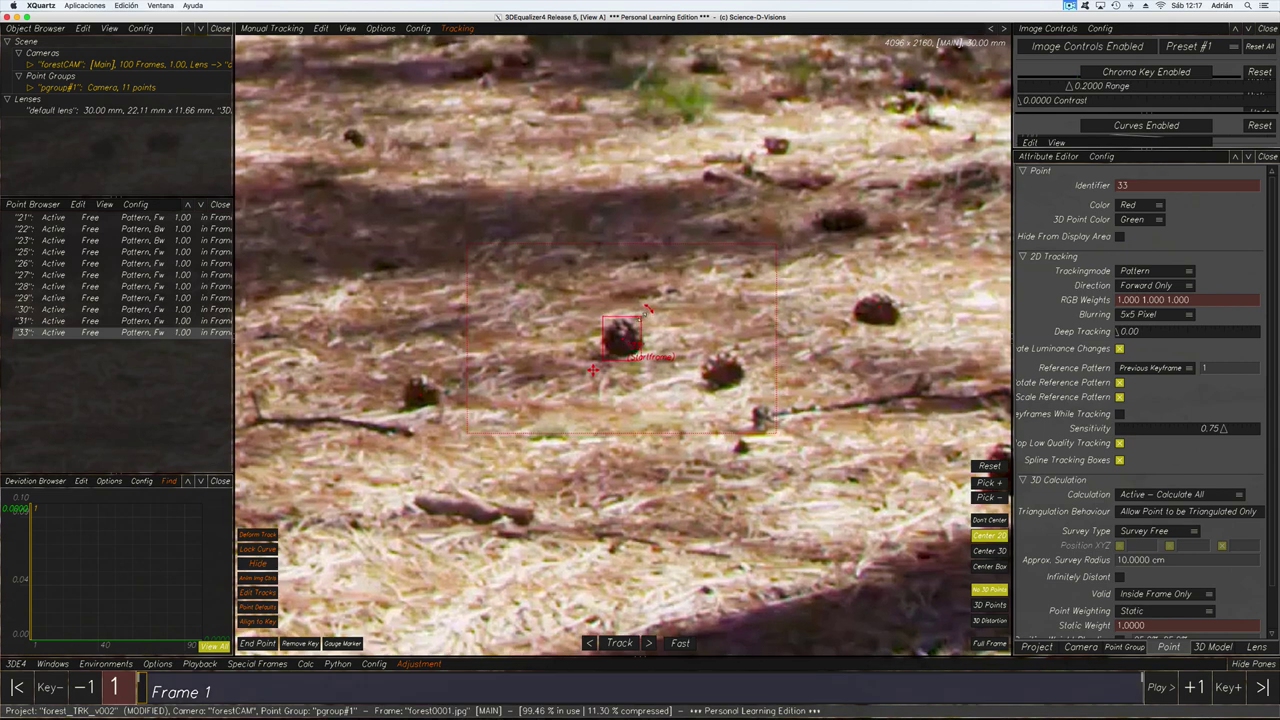
{"action": "left_click_drag", "start_coordinate": [593, 369], "coordinate": [589, 372]}
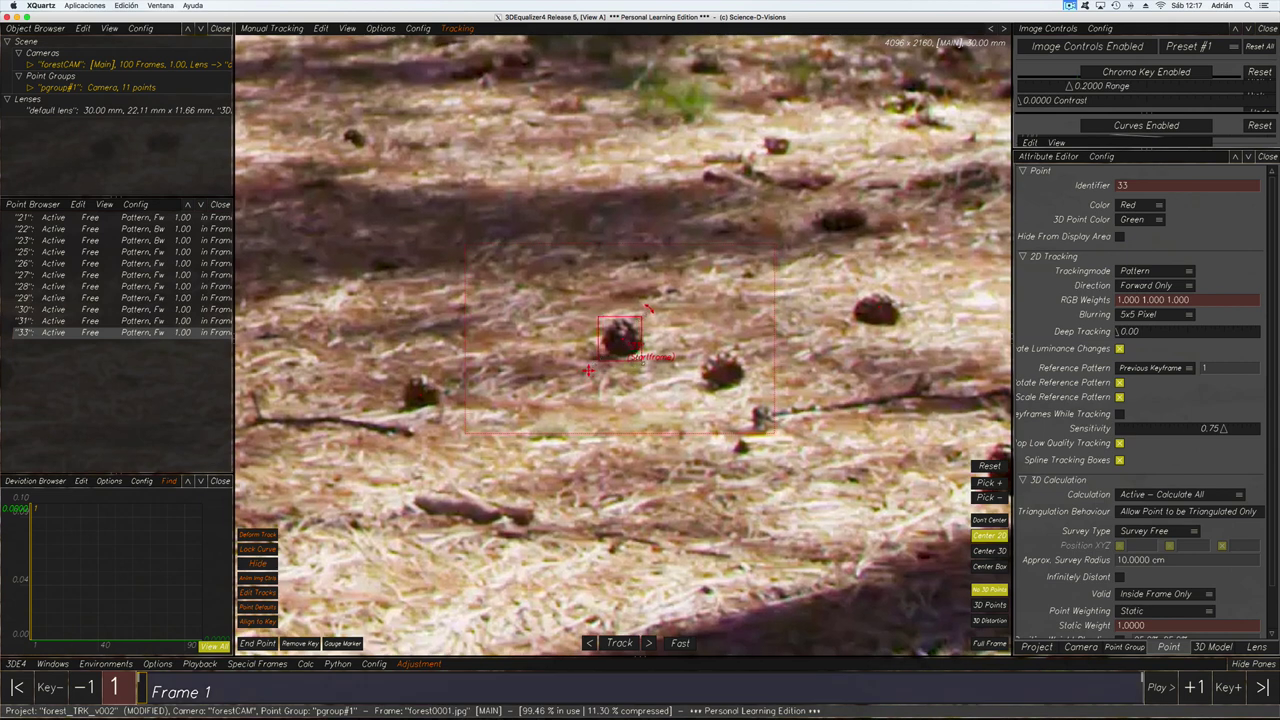
{"action": "key", "text": "t"}
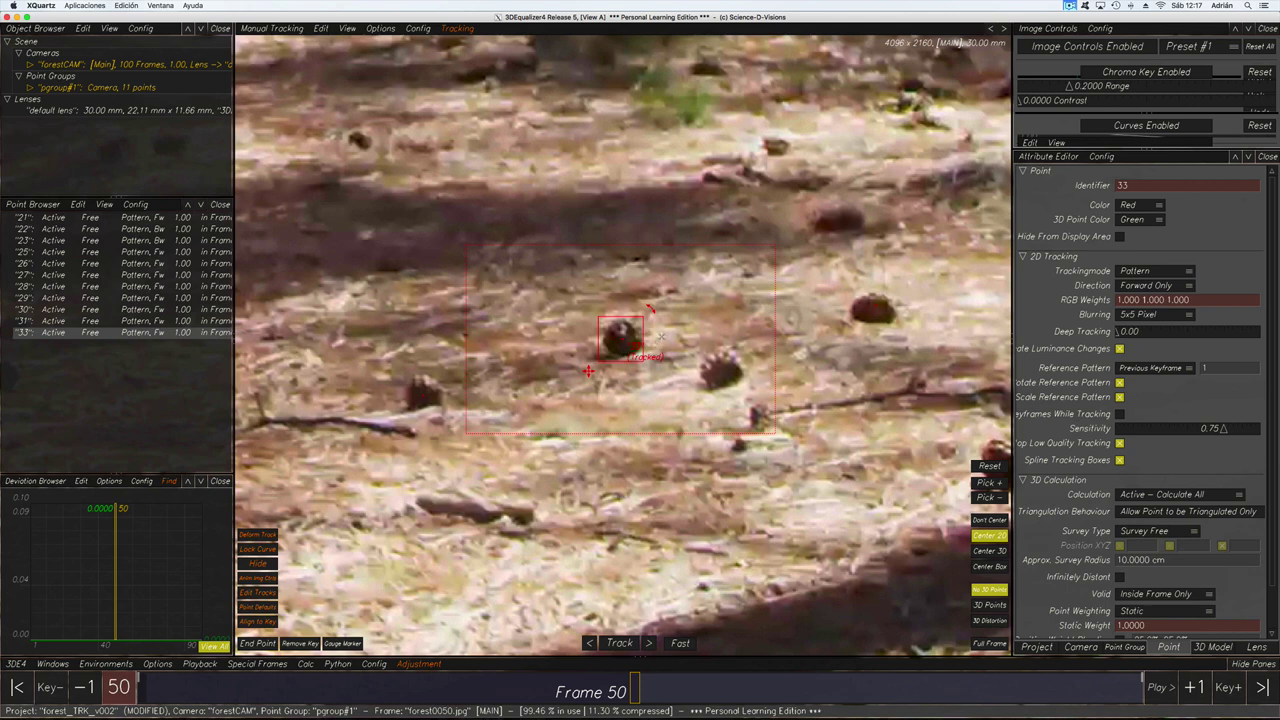
Step: Step between frames 50 and 51 and examine how point 33's pattern box sits on its pine cone
{"action": "scroll", "coordinate": [661, 463], "scroll_direction": "down", "scroll_amount": 2}
{"action": "scroll", "coordinate": [657, 446], "scroll_direction": "down", "scroll_amount": 1}
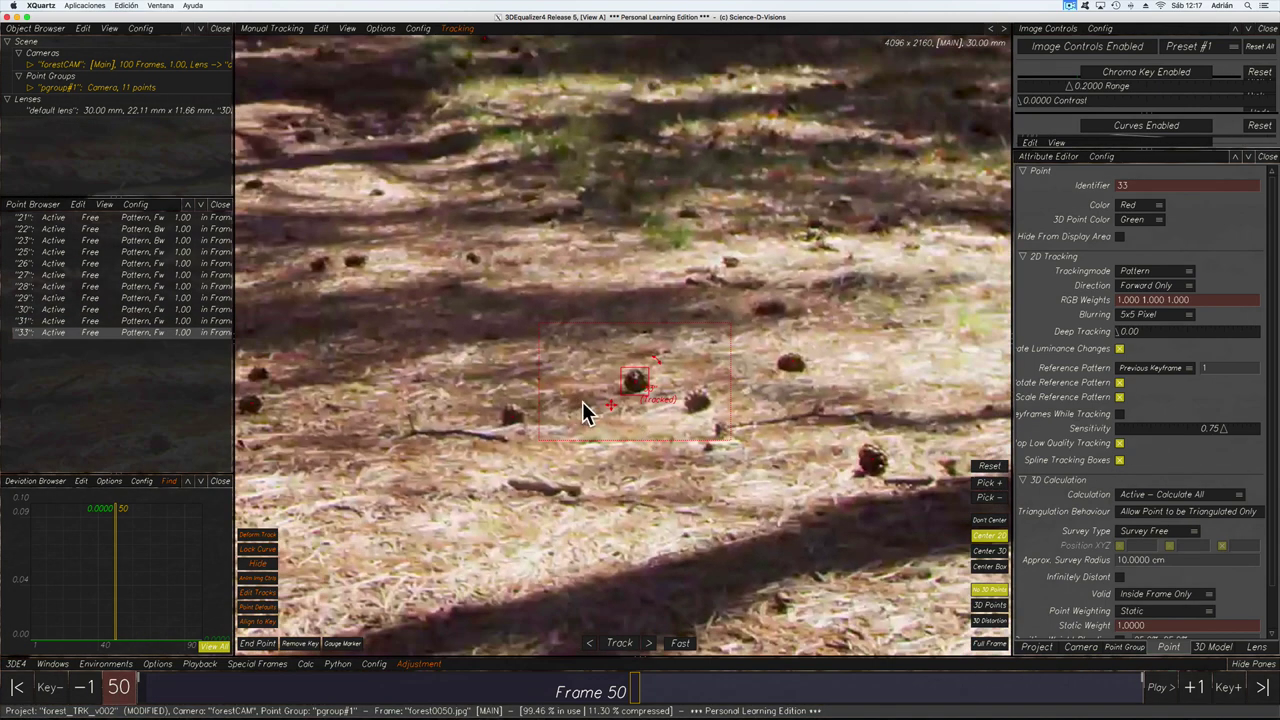
{"action": "key", "text": "Left"}
{"action": "key", "text": "Right"}
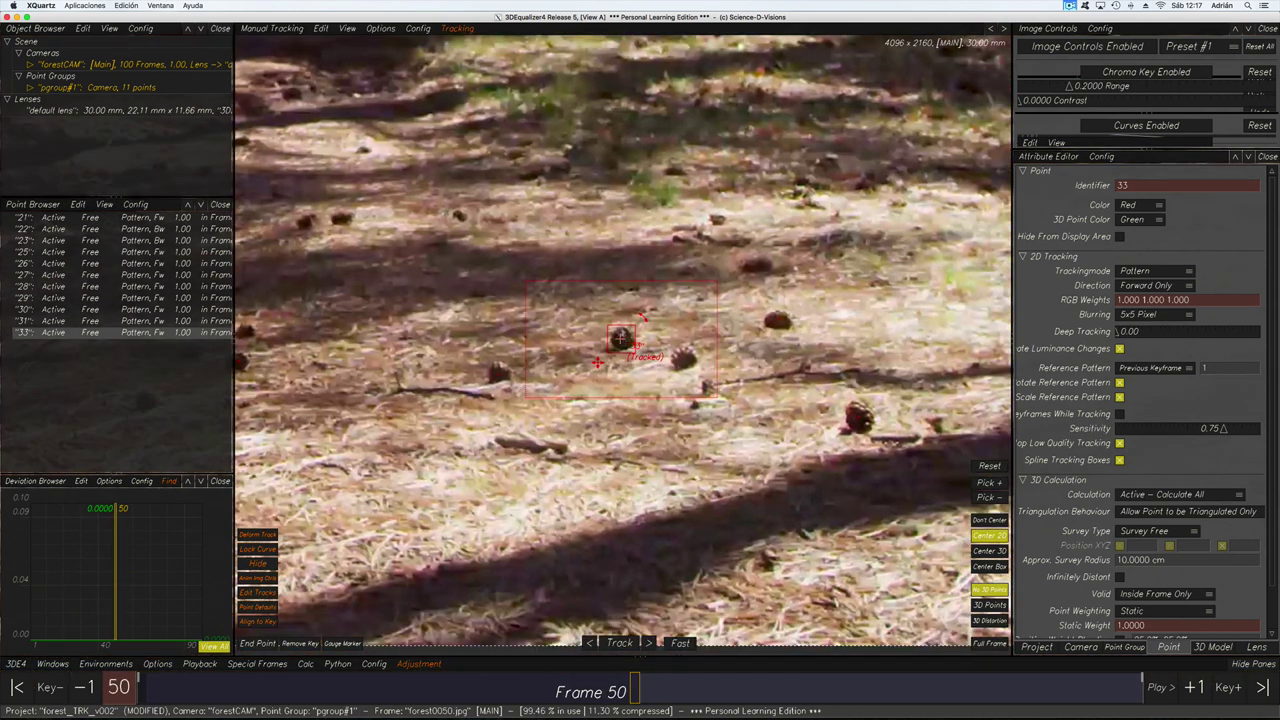
{"action": "scroll", "coordinate": [622, 340], "scroll_direction": "up", "scroll_amount": 1}
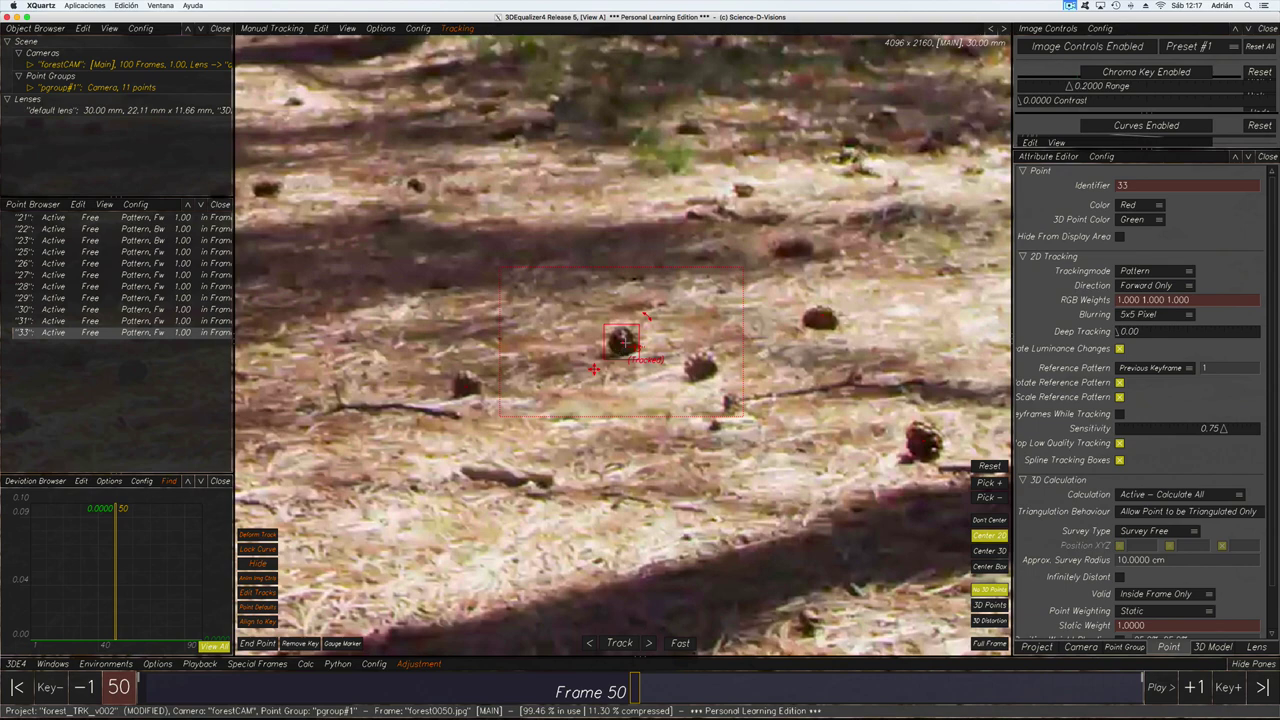
{"action": "scroll", "coordinate": [624, 348], "scroll_direction": "up", "scroll_amount": 2}
{"action": "key", "text": "Right"}
{"action": "key", "text": "Left"}
{"action": "key", "text": "Right"}
{"action": "key", "text": "Left"}
{"action": "scroll", "coordinate": [624, 350], "scroll_direction": "down", "scroll_amount": 5}
{"action": "scroll", "coordinate": [640, 376], "scroll_direction": "up", "scroll_amount": 6}
{"action": "scroll", "coordinate": [640, 376], "scroll_direction": "down", "scroll_amount": 3}
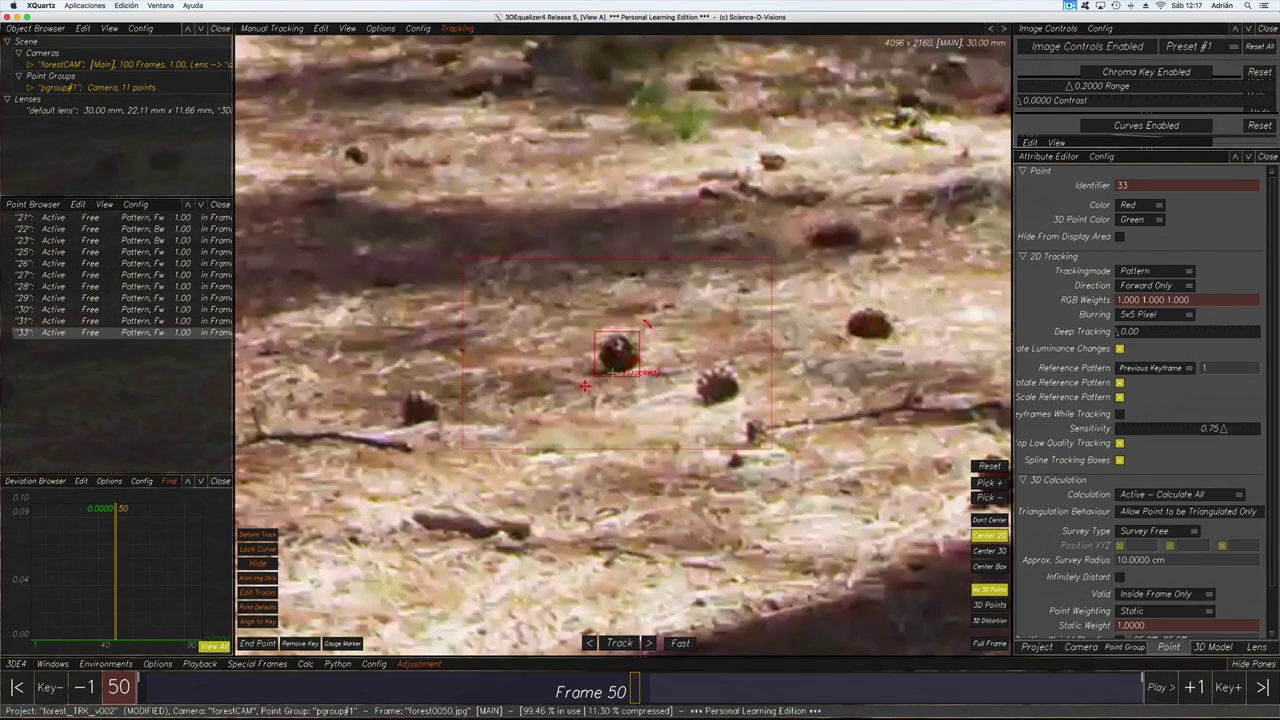
{"action": "key", "text": "Right"}
{"action": "scroll", "coordinate": [627, 352], "scroll_direction": "up", "scroll_amount": 6}
{"action": "scroll", "coordinate": [627, 352], "scroll_direction": "down", "scroll_amount": 3}
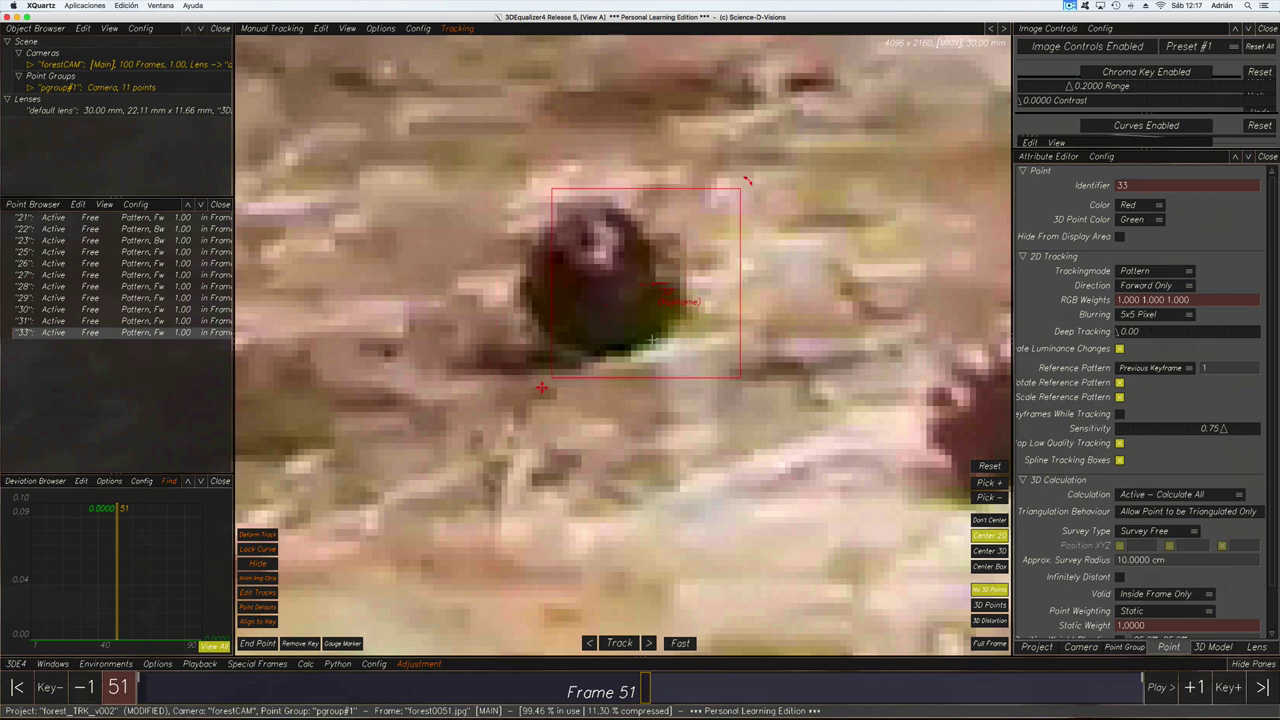
{"action": "scroll", "coordinate": [652, 338], "scroll_direction": "down", "scroll_amount": 3}
{"action": "key", "text": "Left"}
{"action": "key", "text": "Right"}
{"action": "key", "text": "Left"}
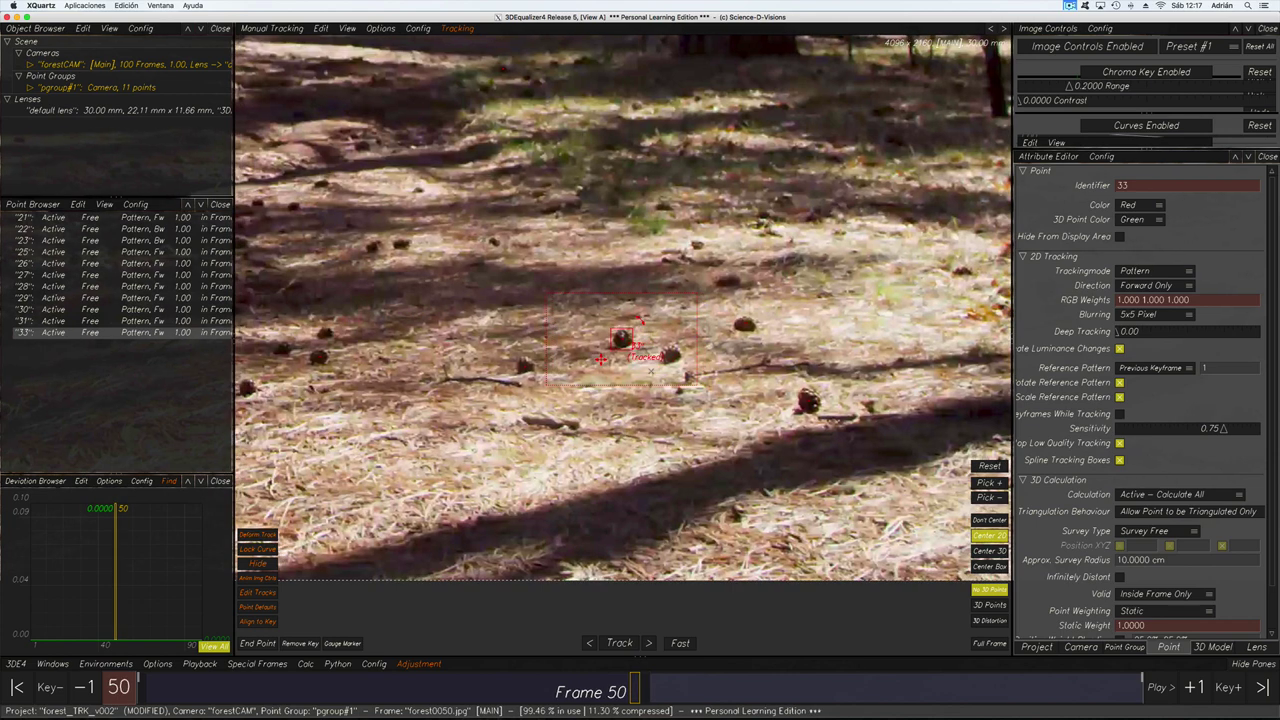
{"action": "key", "text": "Right"}
{"action": "key", "text": "Left"}
{"action": "scroll", "coordinate": [622, 348], "scroll_direction": "up", "scroll_amount": 3}
{"action": "key", "text": "Right"}
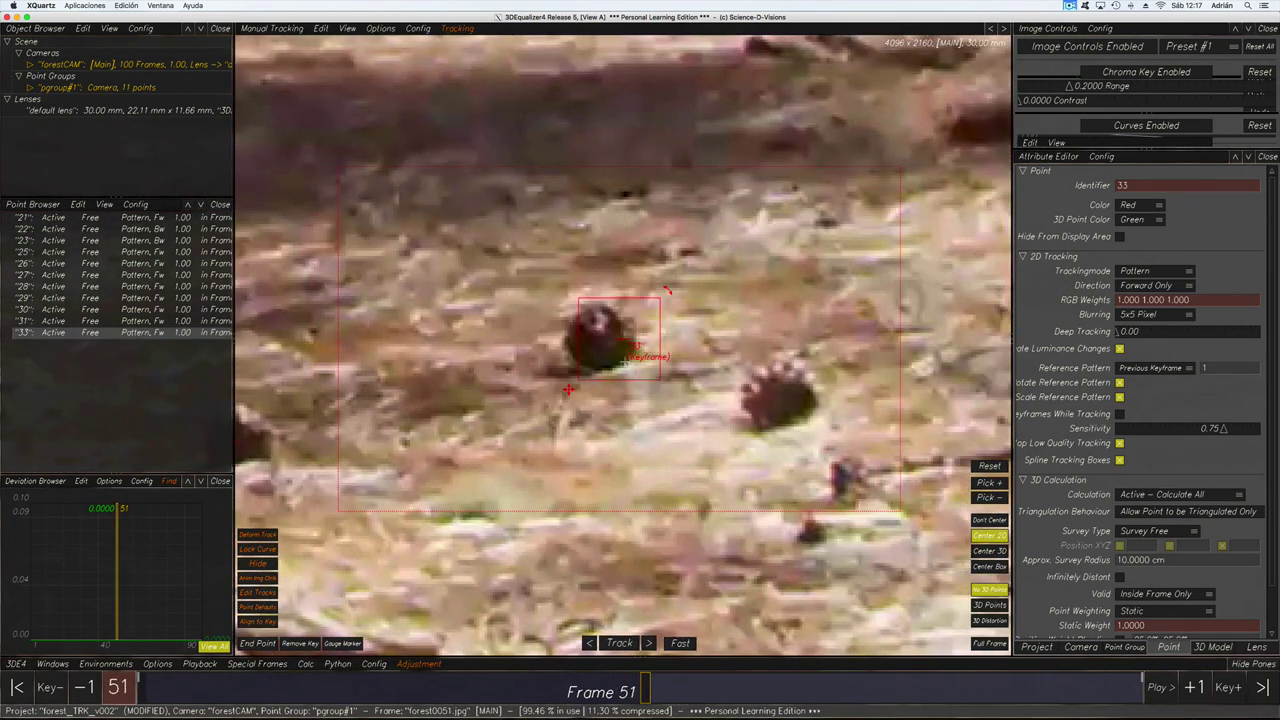
{"action": "key", "text": "Left"}
{"action": "scroll", "coordinate": [625, 360], "scroll_direction": "down", "scroll_amount": 4}
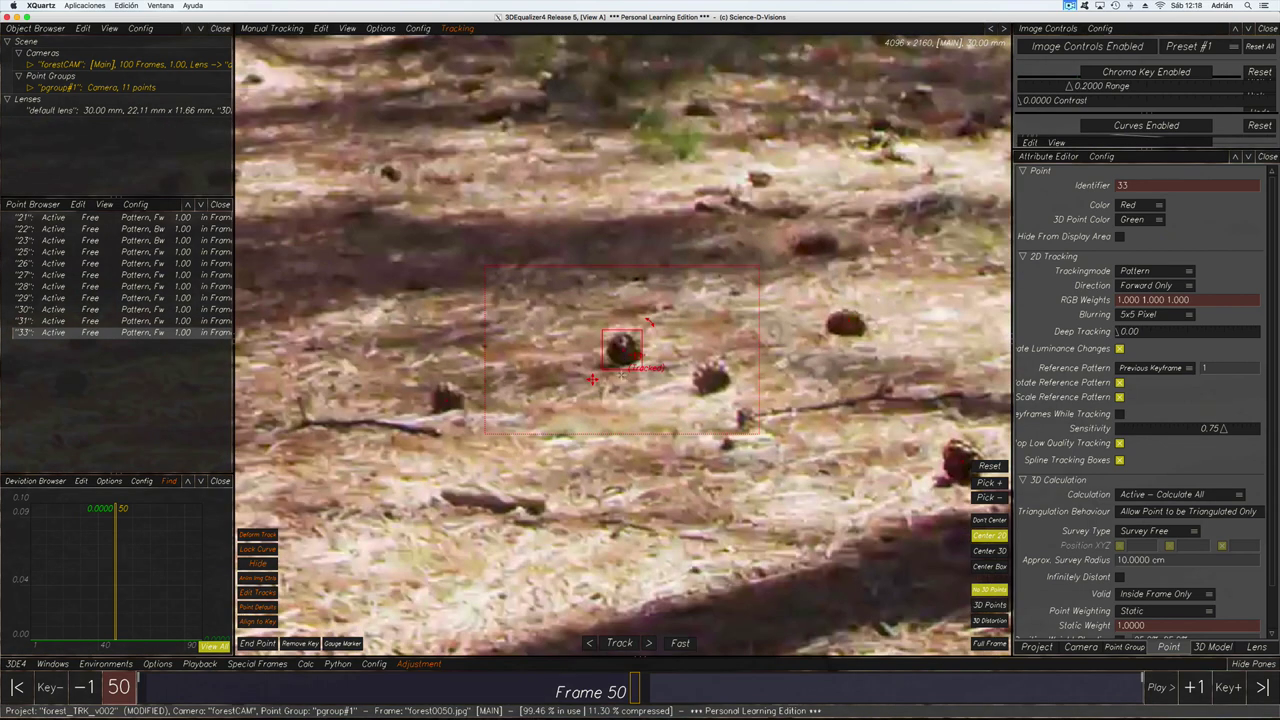
Step: Set a keyframe for point 33 at frame 50, enlarge its search area and refit its pattern box around the pine cone
{"action": "key", "text": "k"}
{"action": "left_click_drag", "start_coordinate": [490, 431], "coordinate": [411, 486]}
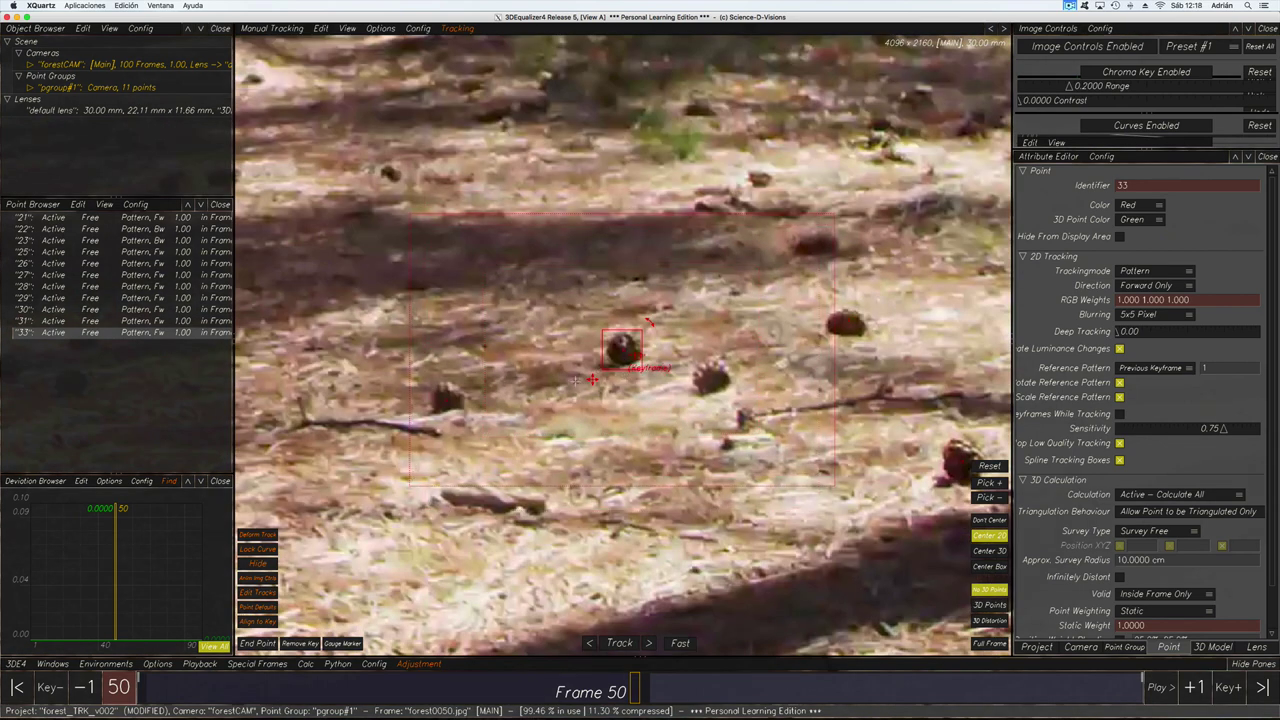
{"action": "mouse_move", "coordinate": [592, 379]}
{"action": "left_mouse_down"}
{"action": "mouse_move", "coordinate": [417, 433]}
{"action": "mouse_move", "coordinate": [592, 384]}
{"action": "left_mouse_up"}
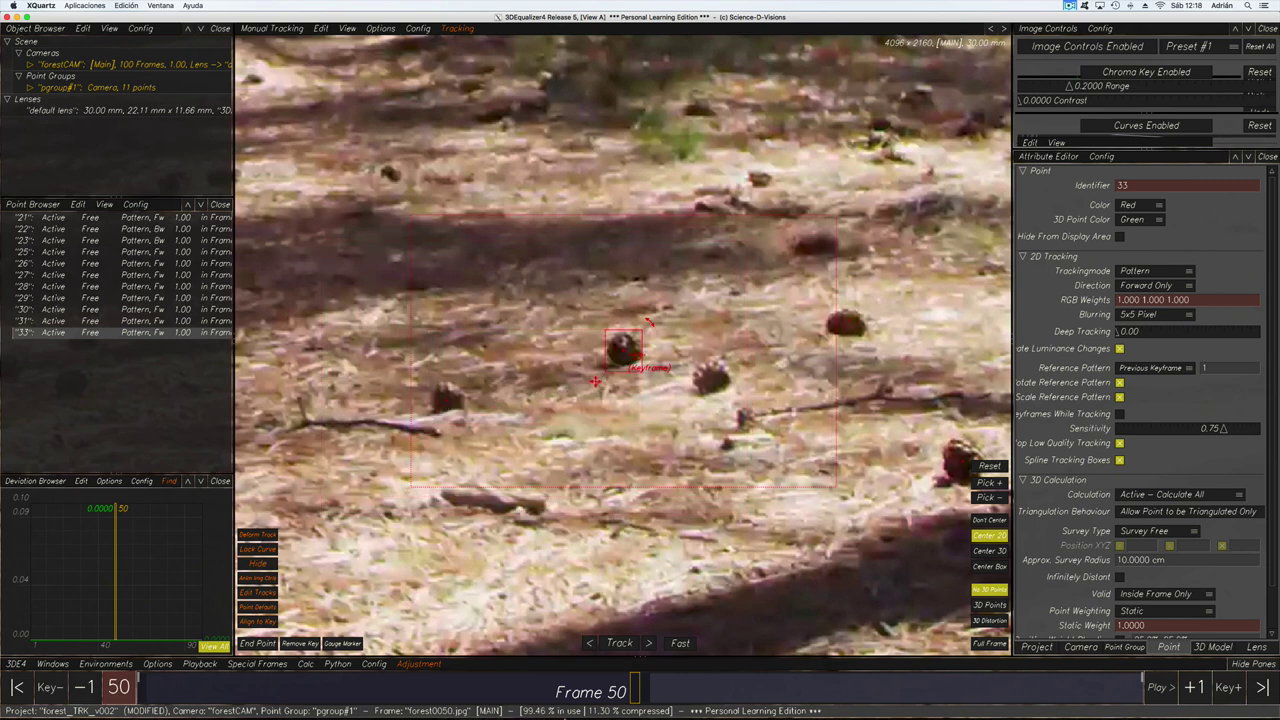
Step: Go to frame 51 and reposition point 33 so its pattern box is centered on the pine cone
{"action": "left_click", "coordinate": [643, 692]}
{"action": "left_click_drag", "start_coordinate": [643, 692], "coordinate": [633, 692]}
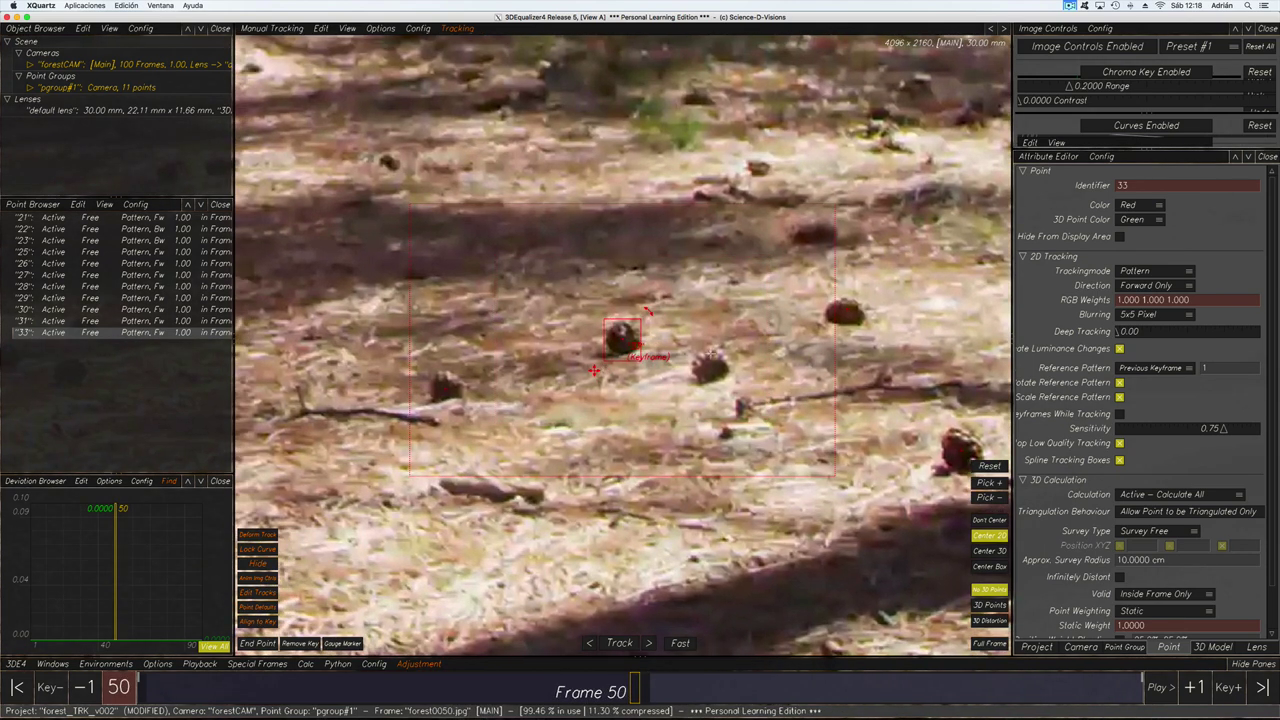
{"action": "left_click_drag", "start_coordinate": [633, 692], "coordinate": [633, 692]}
{"action": "key", "text": "Right"}
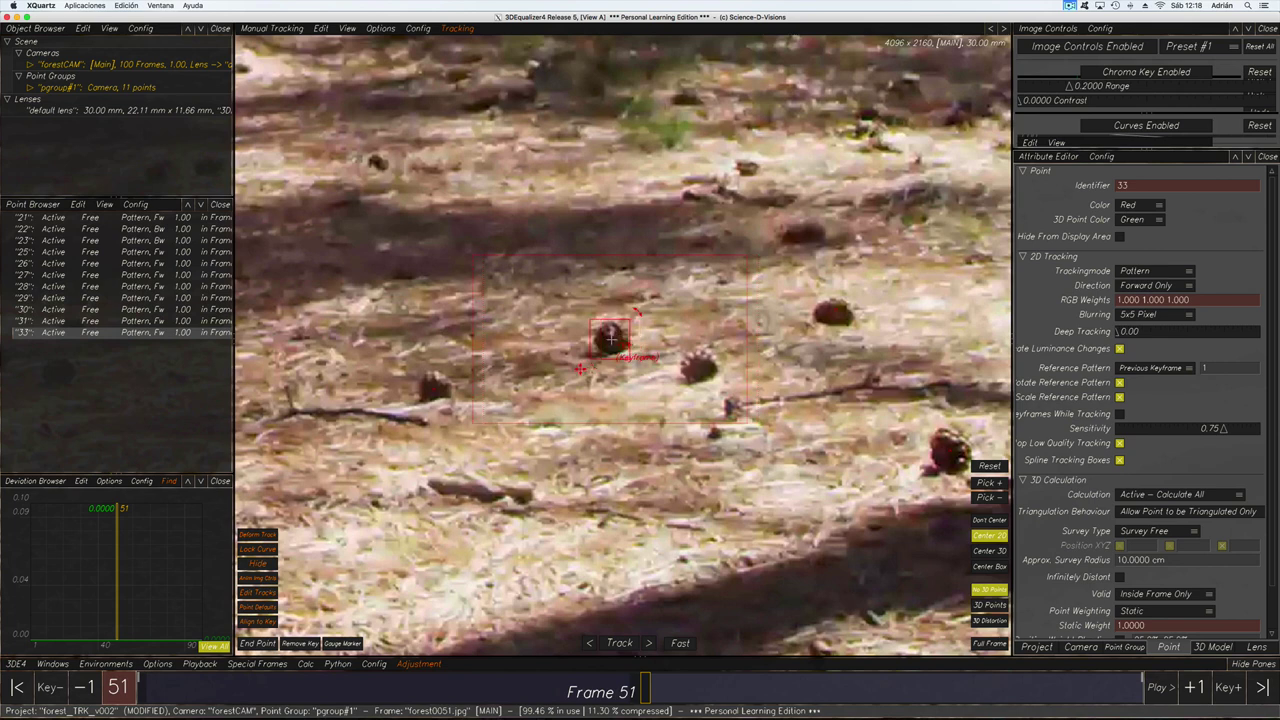
Step: Compare point 33's position on the pine cone up close between frames 50 and 51
{"action": "scroll", "coordinate": [612, 340], "scroll_direction": "up", "scroll_amount": 3}
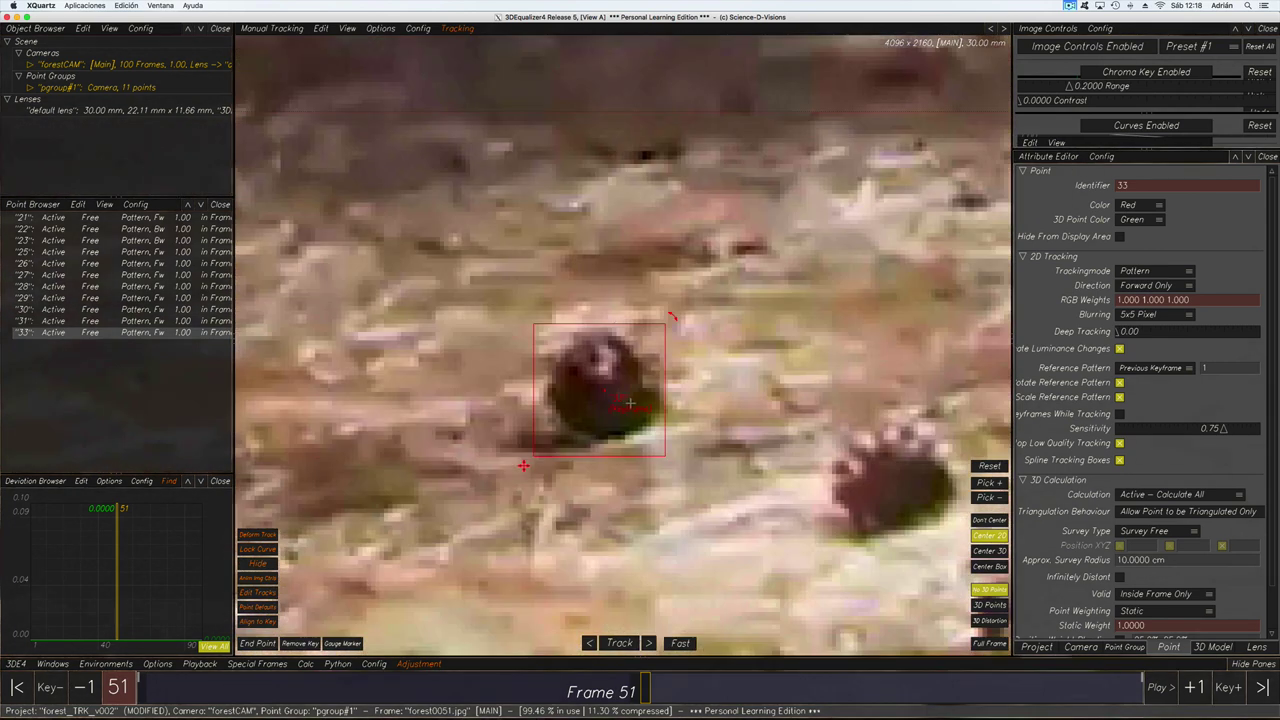
{"action": "key", "text": "Left"}
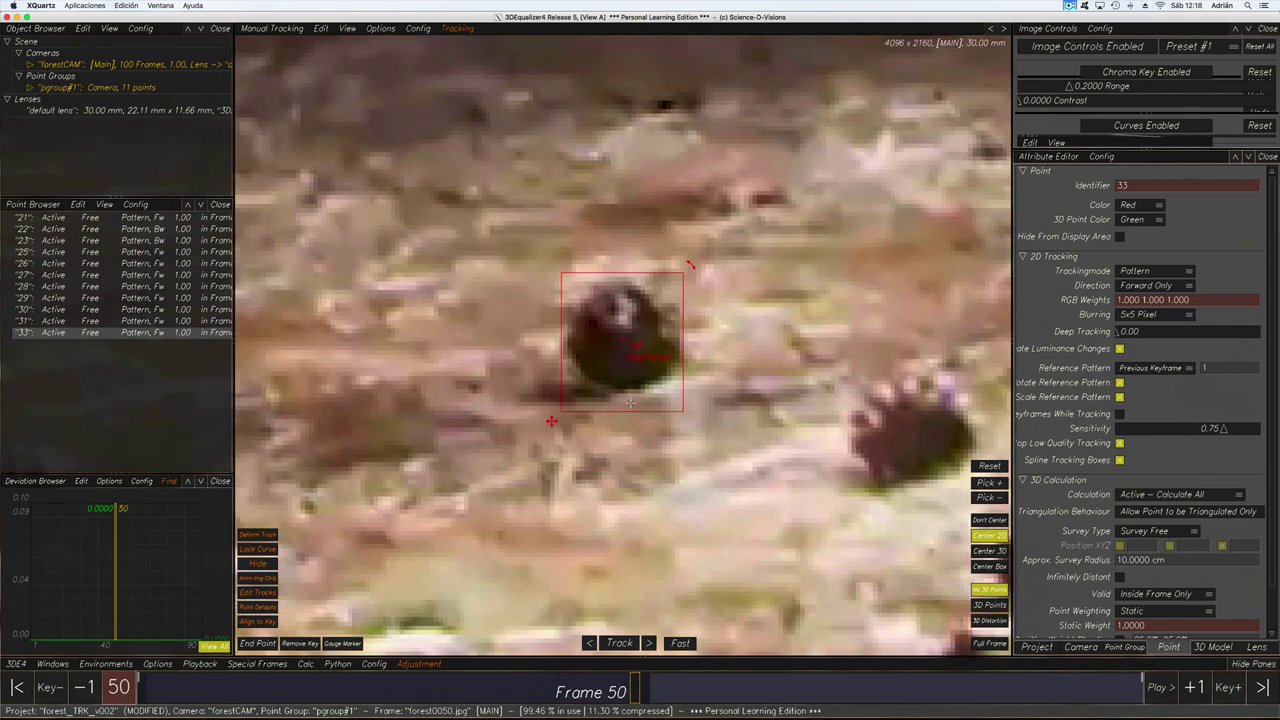
{"action": "key", "text": "Right"}
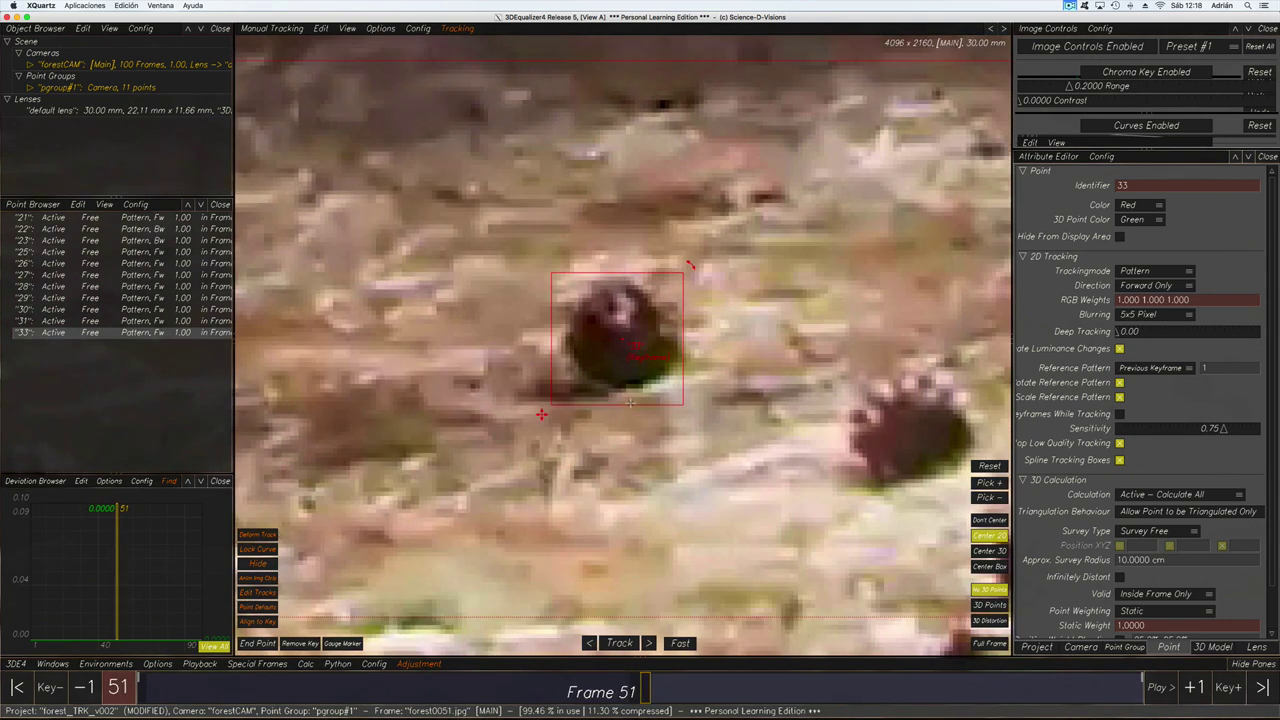
{"action": "key", "text": "Left"}
{"action": "key", "text": "Right"}
{"action": "key", "text": "Left"}
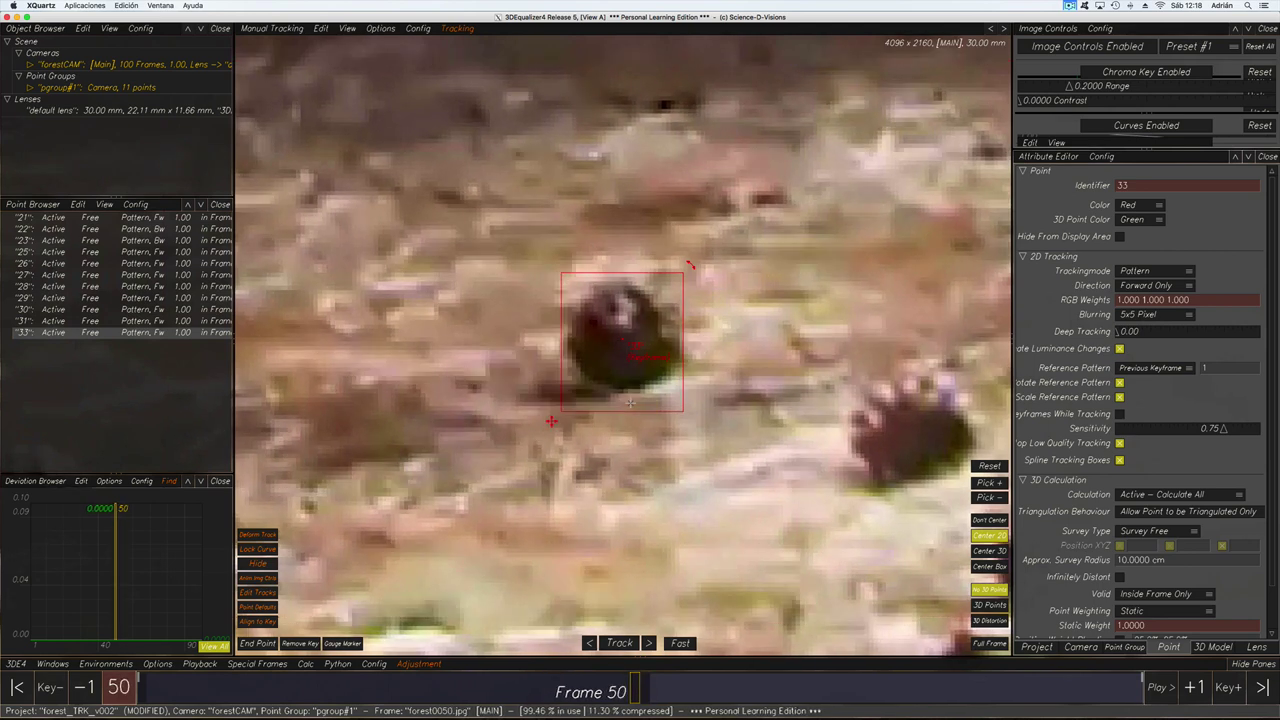
{"action": "key", "text": "Right"}
{"action": "key", "text": "Left"}
{"action": "key", "text": "Right"}
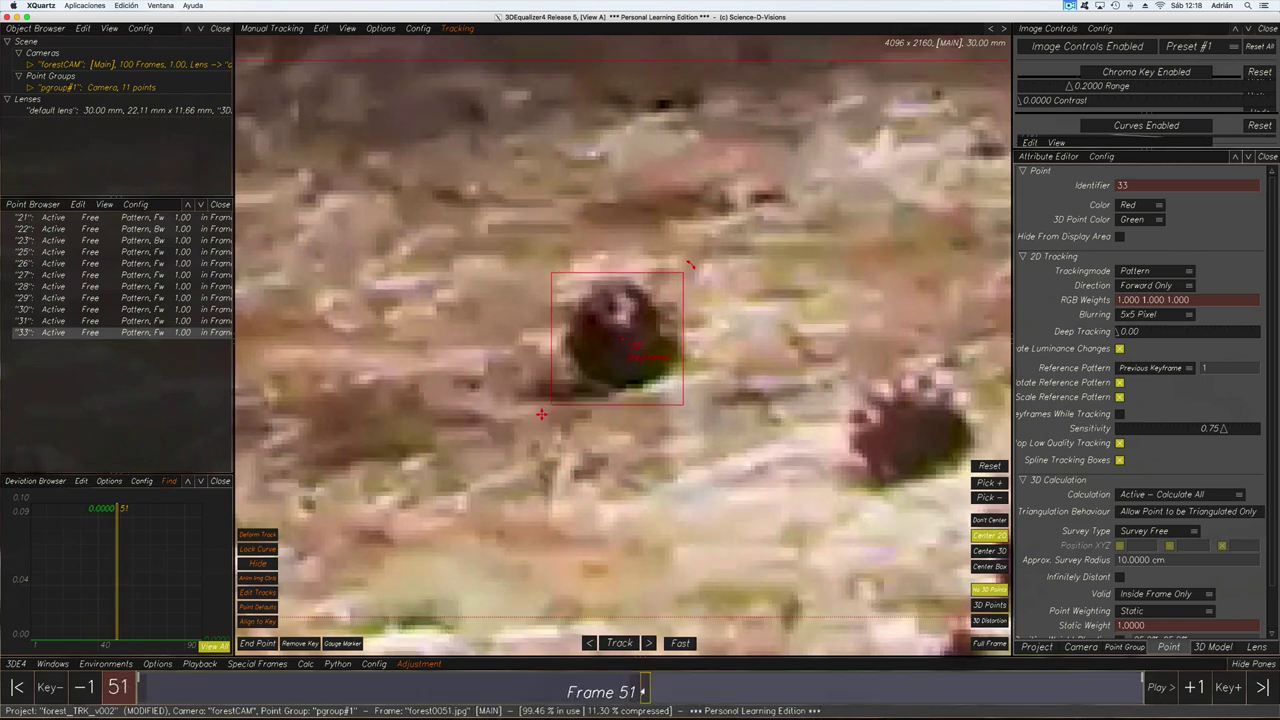
{"action": "key", "text": "Left"}
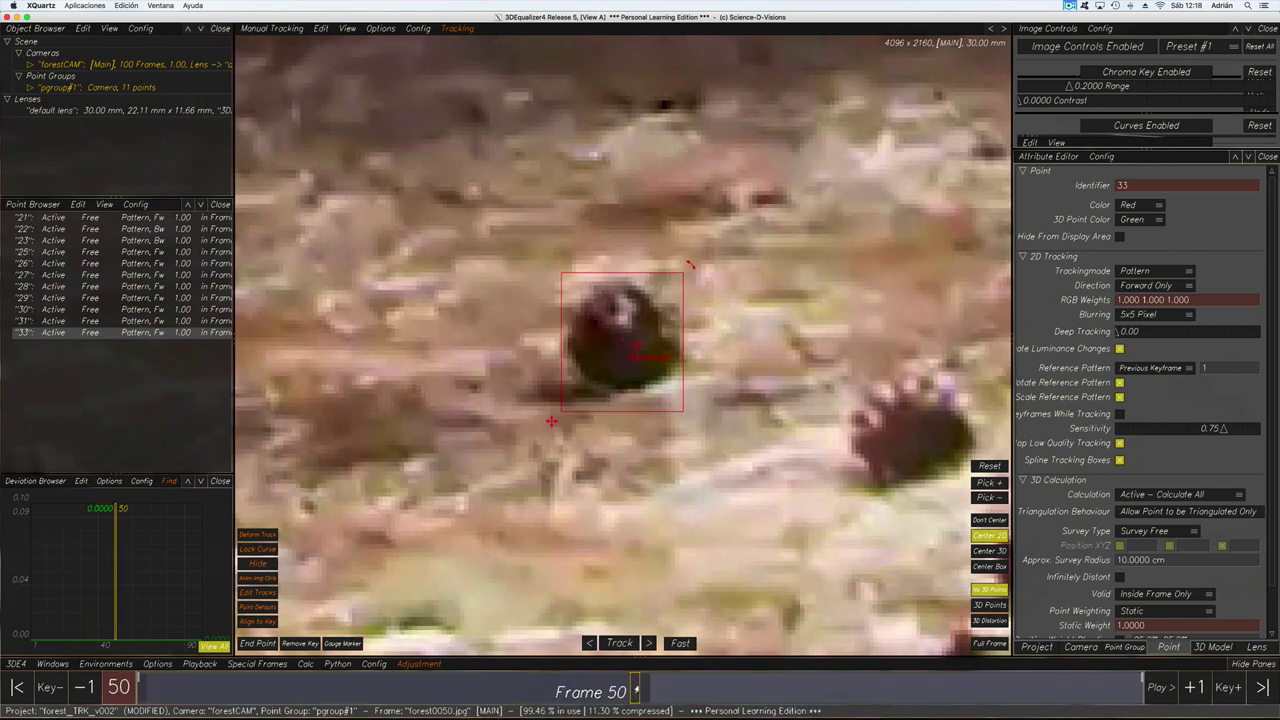
{"action": "key", "text": "Right"}
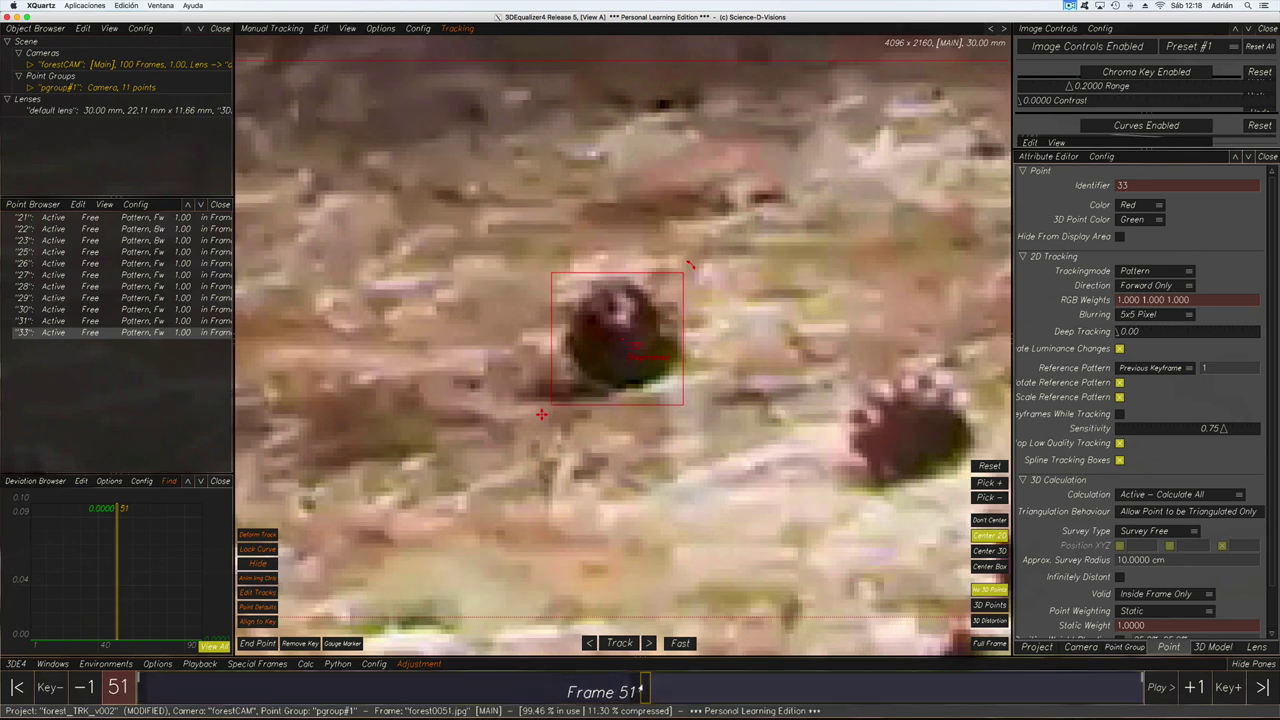
{"action": "key", "text": "Left"}
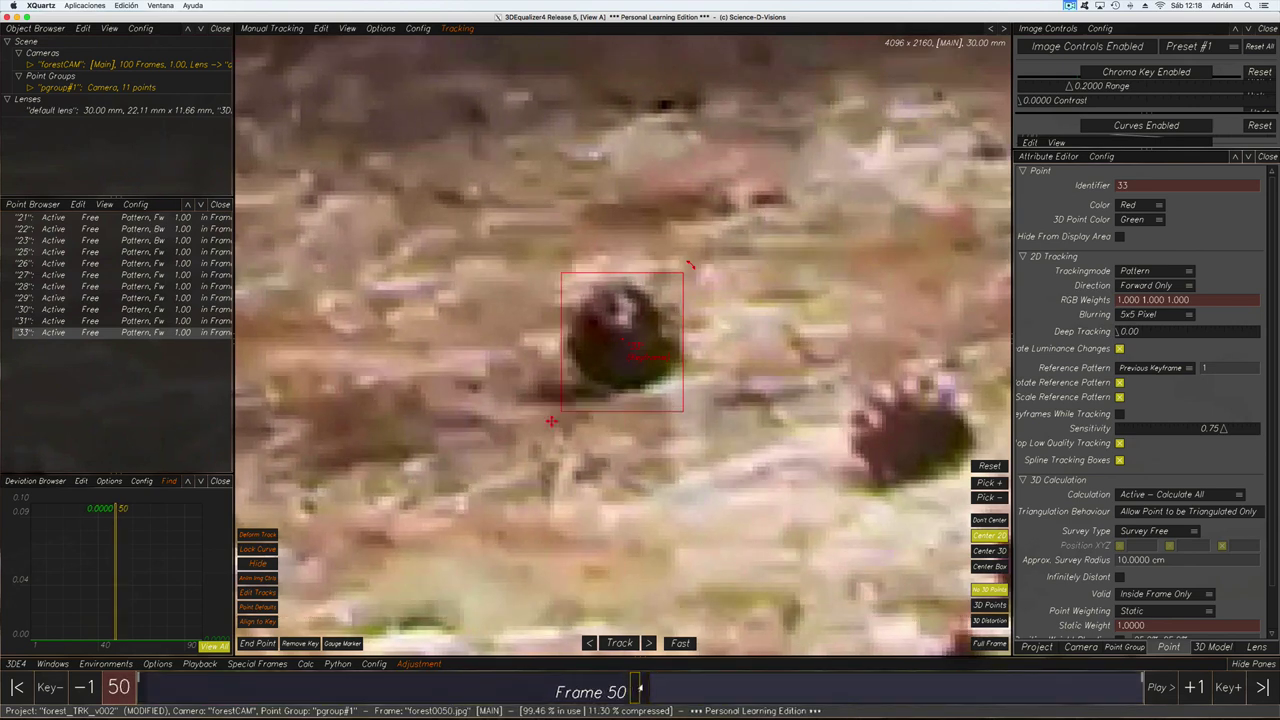
{"action": "key", "text": "Right"}
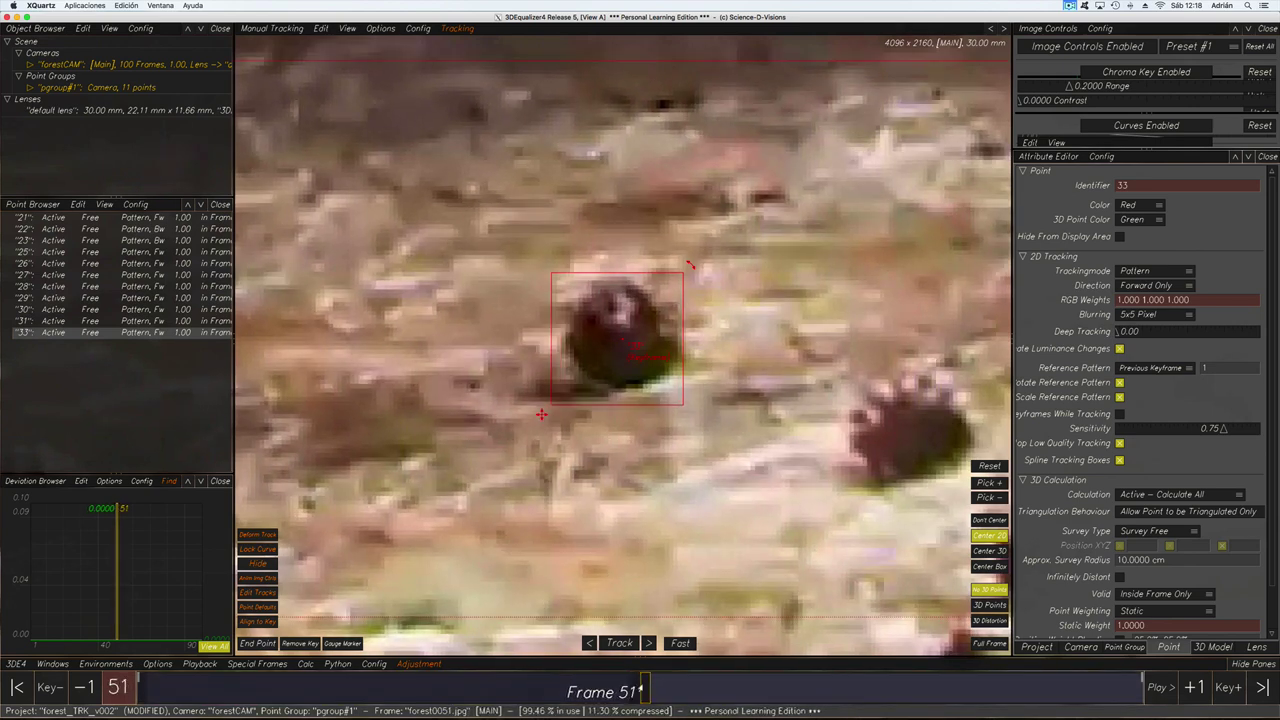
{"action": "key", "text": "Left"}
{"action": "key", "text": "Right"}
{"action": "key", "text": "Left"}
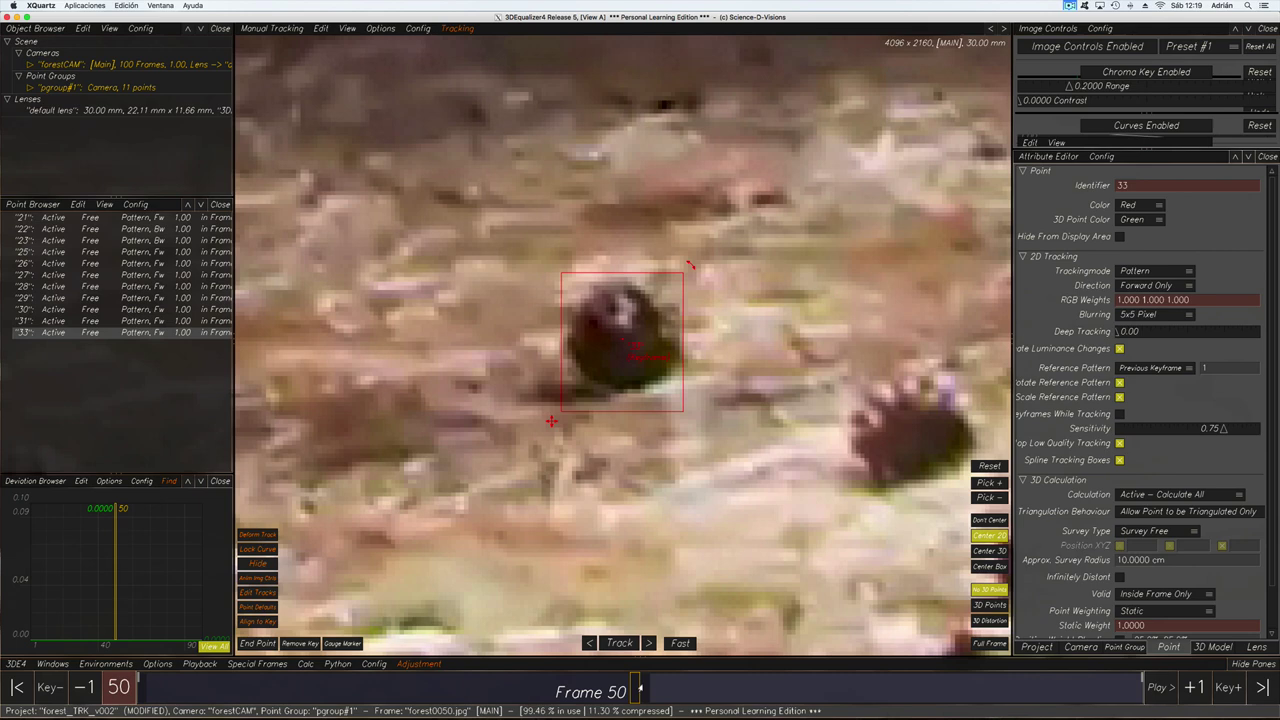
{"action": "left_click", "coordinate": [1068, 6]}
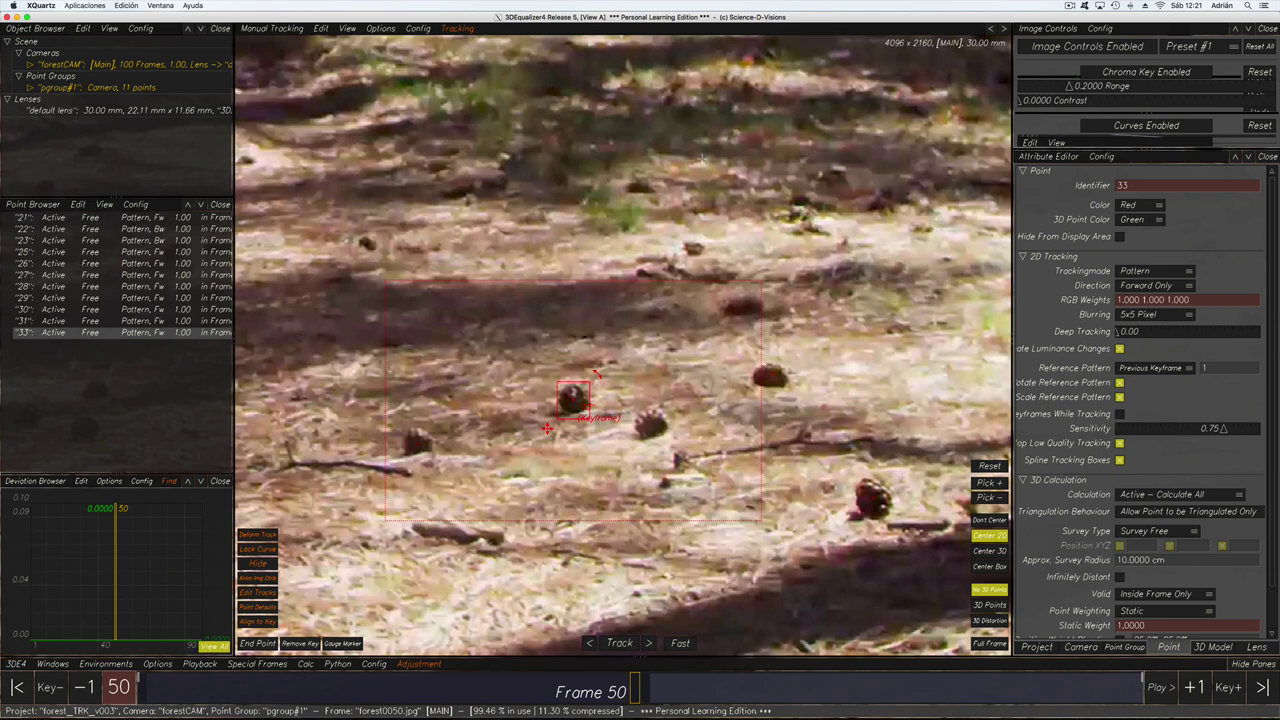
{"action": "scroll", "coordinate": [547, 428], "scroll_direction": "up", "scroll_amount": 3}
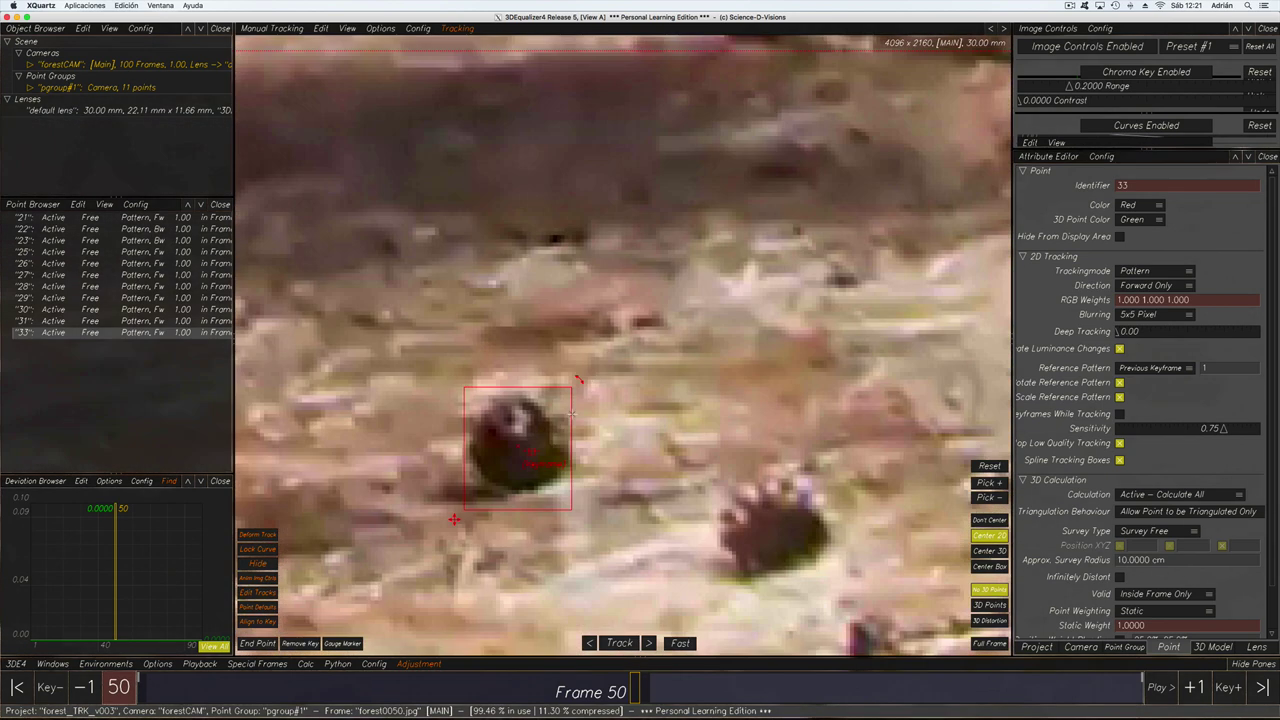
Step: At frame 50, raise the lower edge of point 33's pattern box and extend its left side slightly, comparing it with frame 51
{"action": "scroll", "coordinate": [517, 475], "scroll_direction": "up", "scroll_amount": 2}
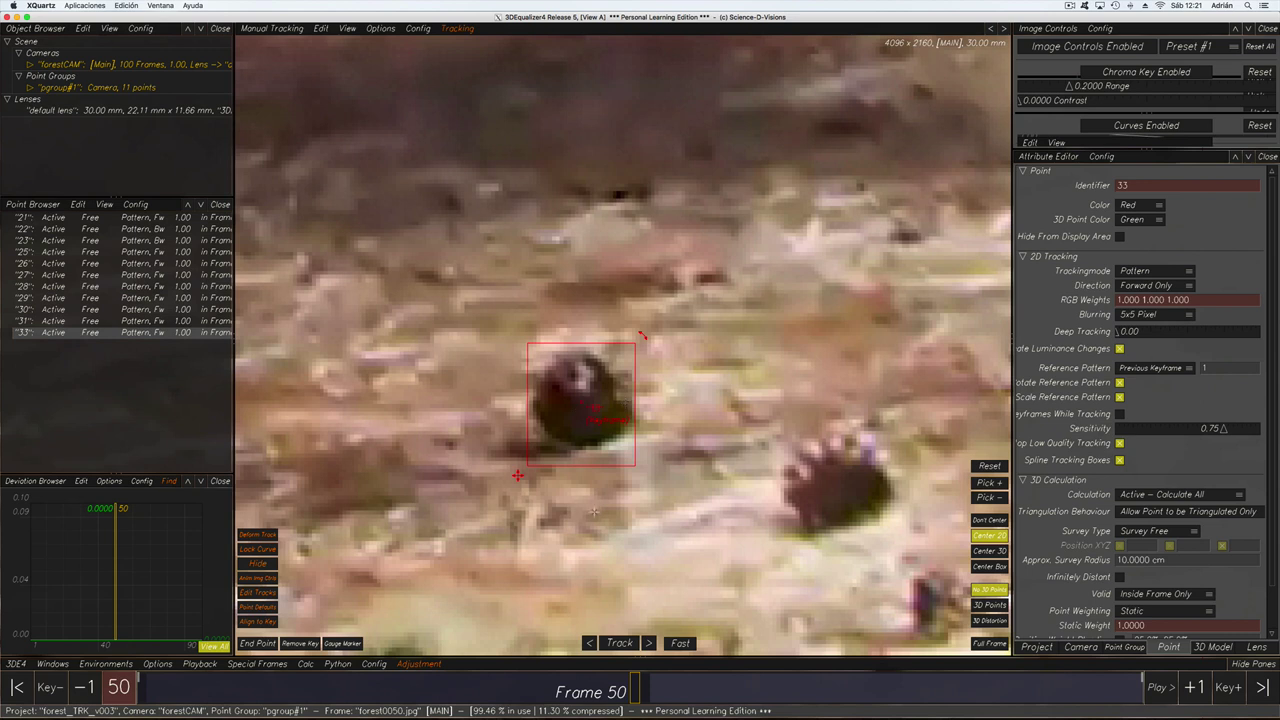
{"action": "middle_click_drag", "start_coordinate": [517, 476], "coordinate": [558, 412]}
{"action": "key", "text": "Right"}
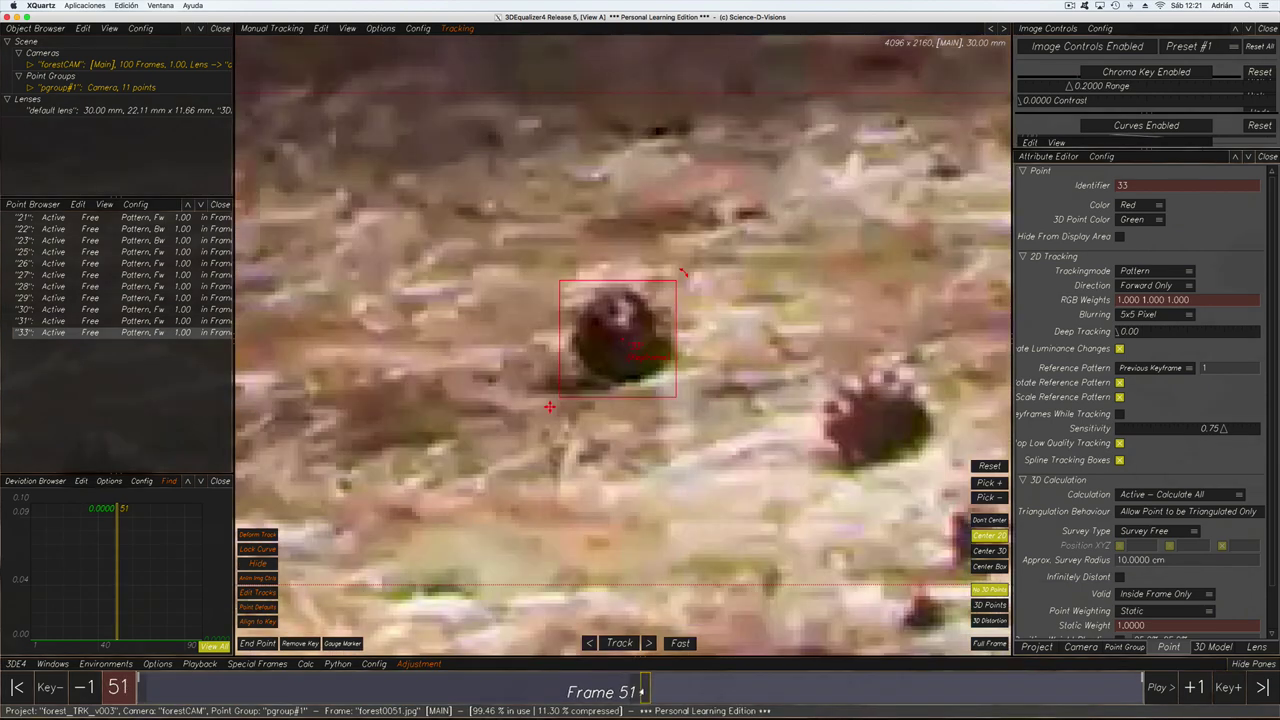
{"action": "key", "text": "Left"}
{"action": "key", "text": "Right"}
{"action": "key", "text": "Left"}
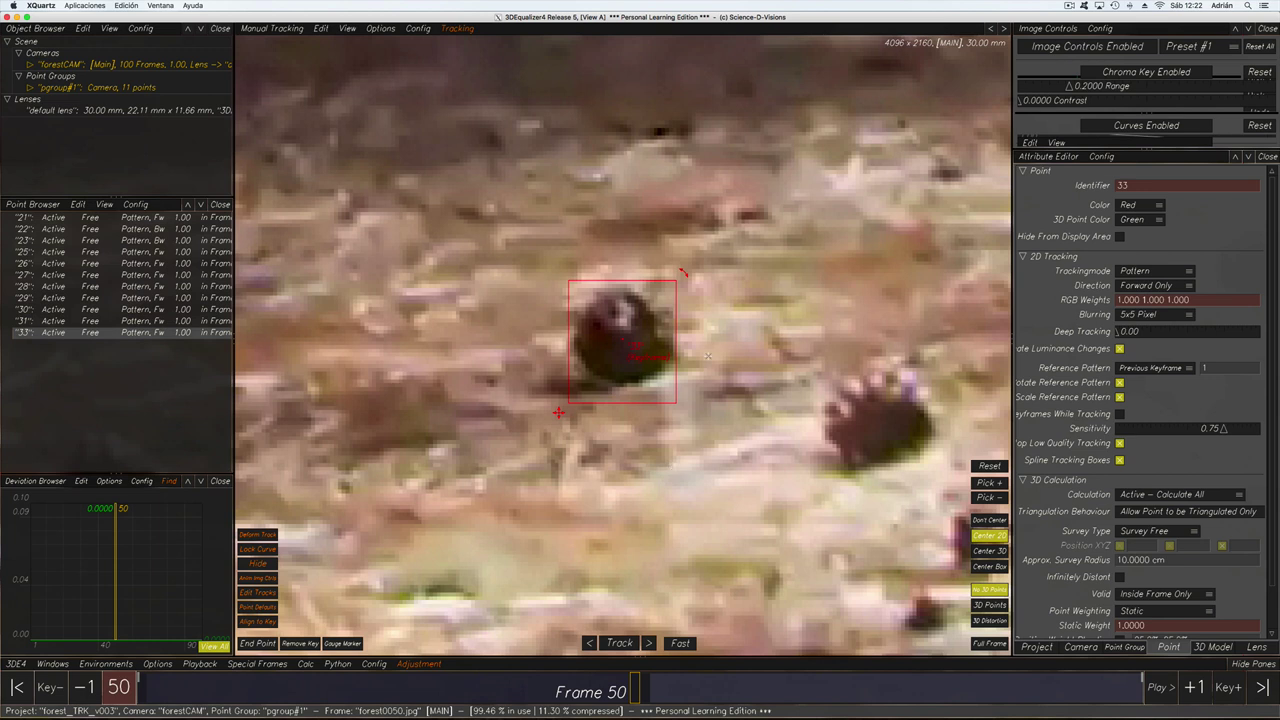
{"action": "left_click_drag", "start_coordinate": [614, 404], "coordinate": [614, 397]}
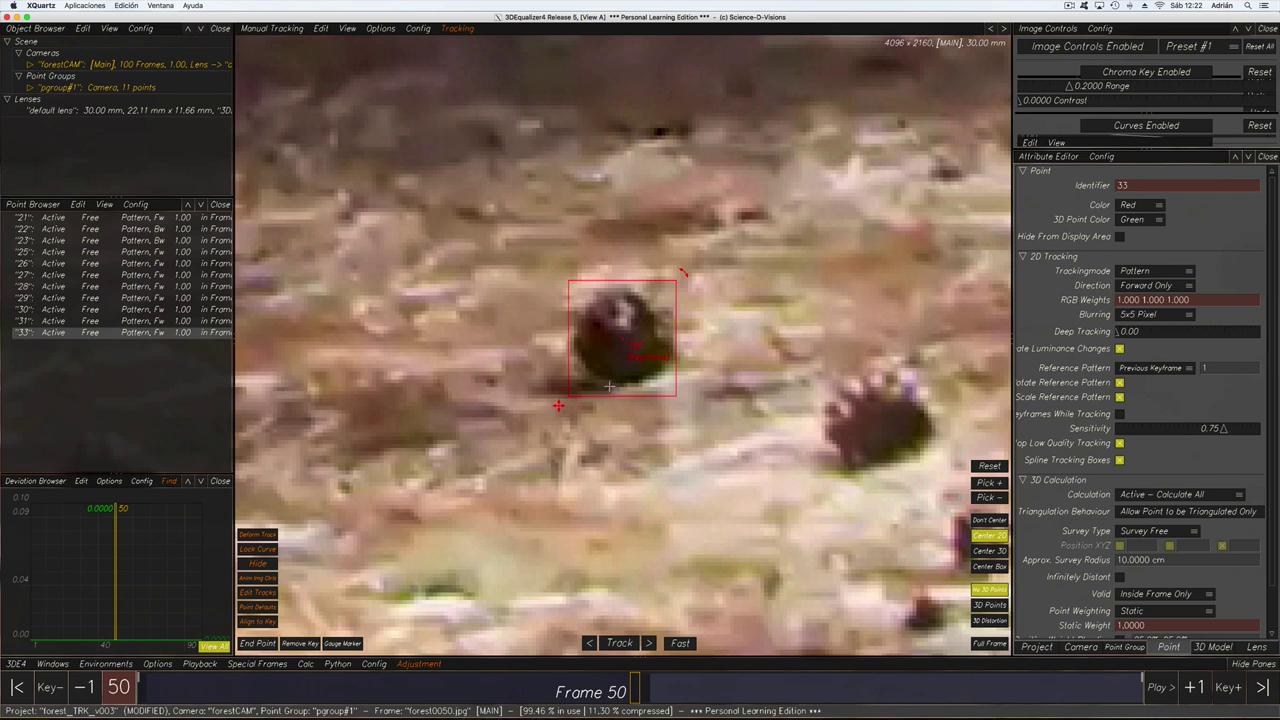
{"action": "left_click_drag", "start_coordinate": [568, 395], "coordinate": [565, 391]}
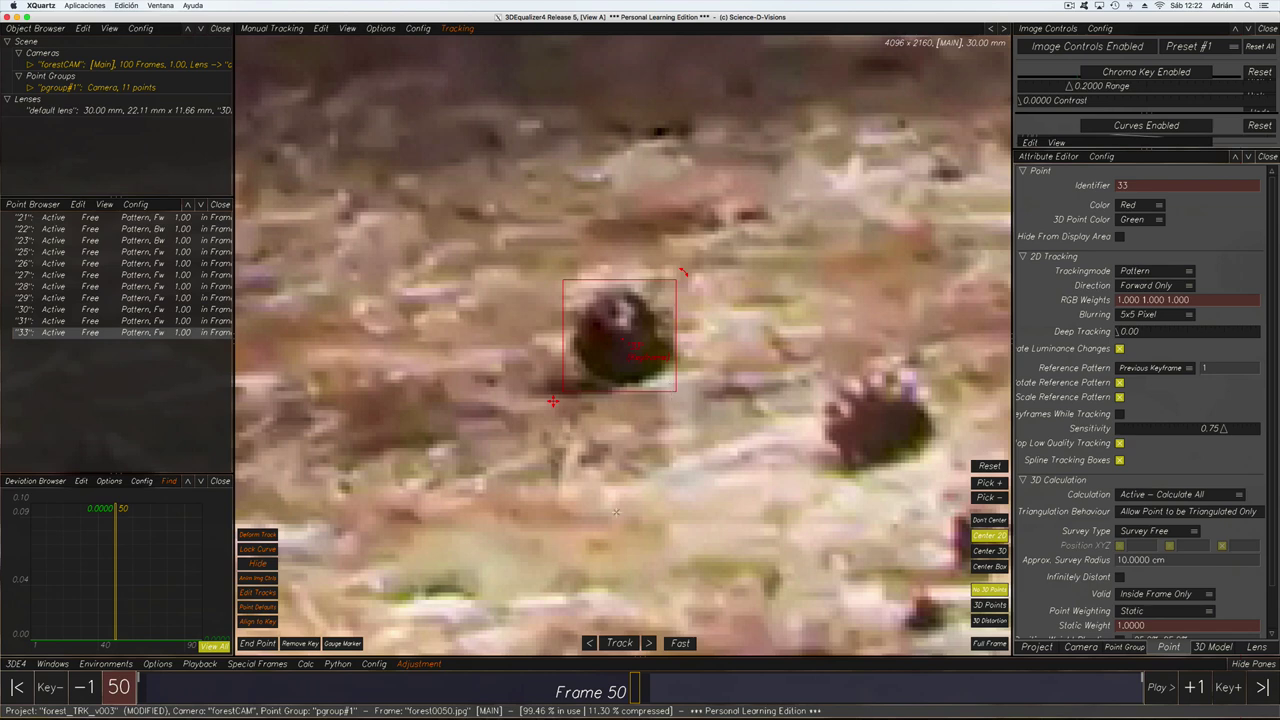
{"action": "key", "text": "Right"}
{"action": "key", "text": "Left"}
Step: Examine how point 33's pattern box sits on its pine cone between frames 50 and 51, up close and from farther out
{"action": "scroll", "coordinate": [646, 335], "scroll_direction": "up", "scroll_amount": 3}
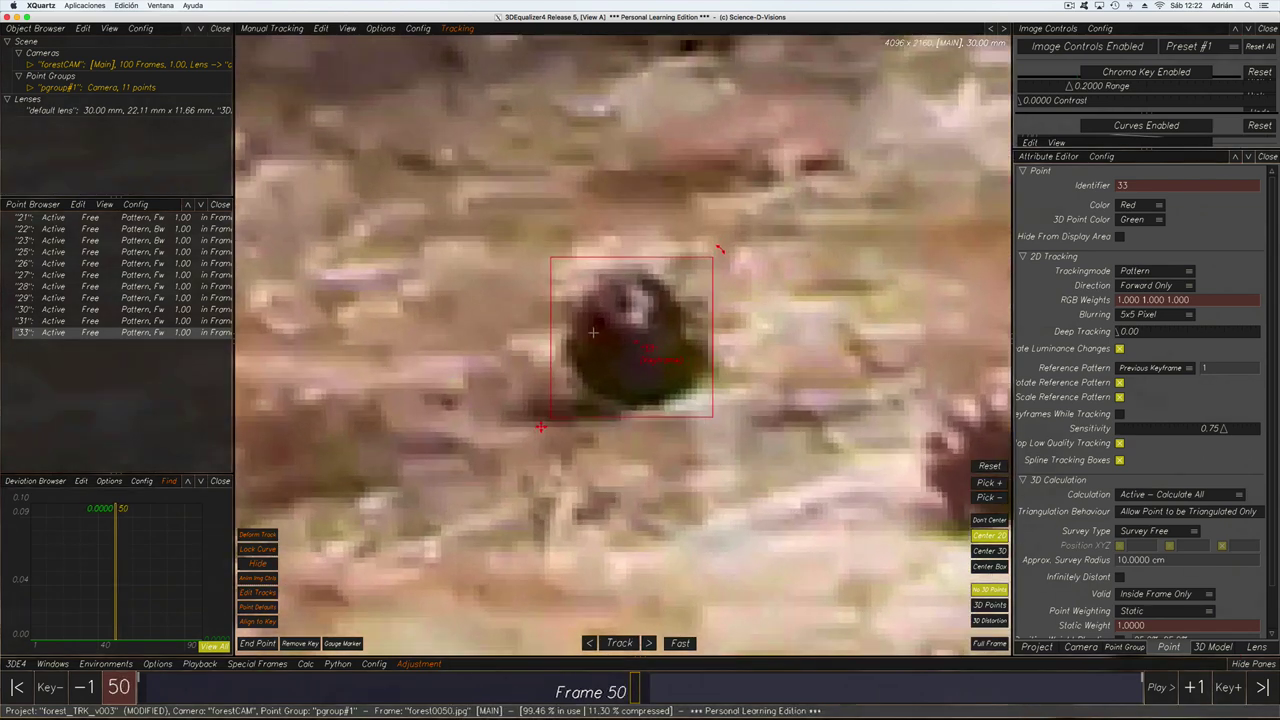
{"action": "key", "text": "Right"}
{"action": "key", "text": "Left"}
{"action": "key", "text": "Right"}
{"action": "key", "text": "Left"}
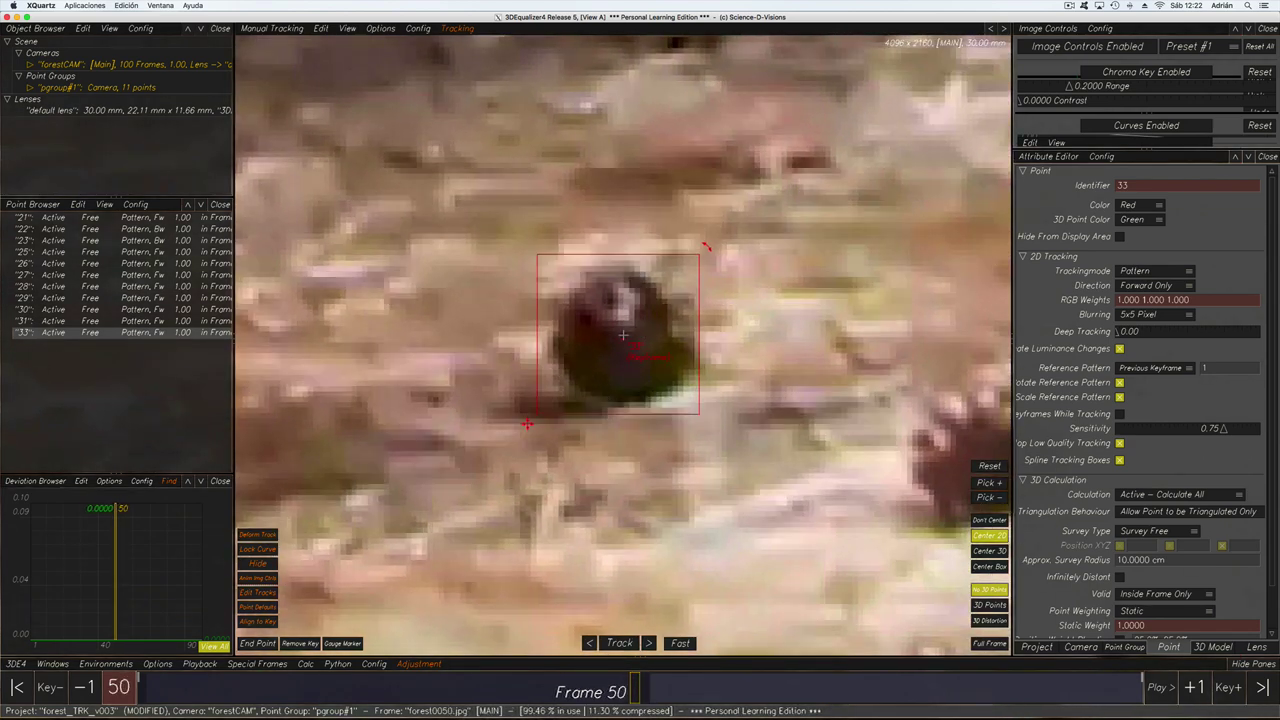
{"action": "key", "text": "Right"}
{"action": "key", "text": "Left"}
{"action": "key", "text": "Right"}
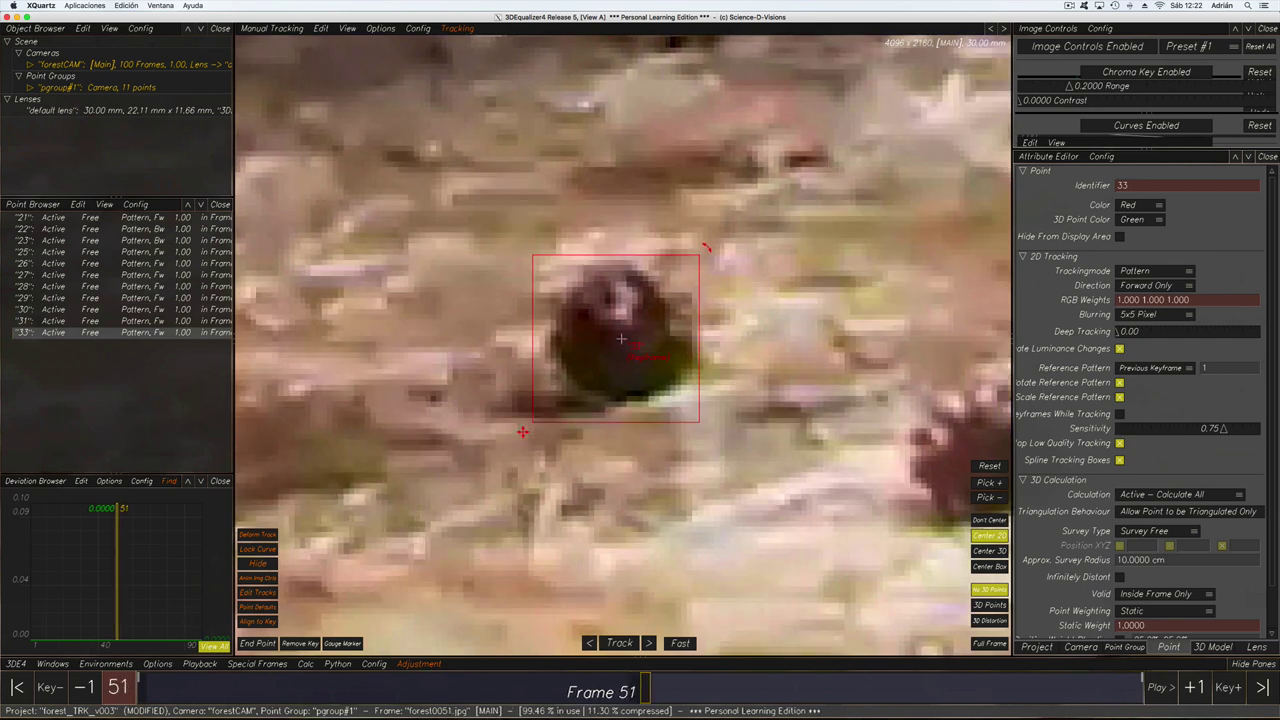
{"action": "key", "text": "Left"}
{"action": "key", "text": "Right"}
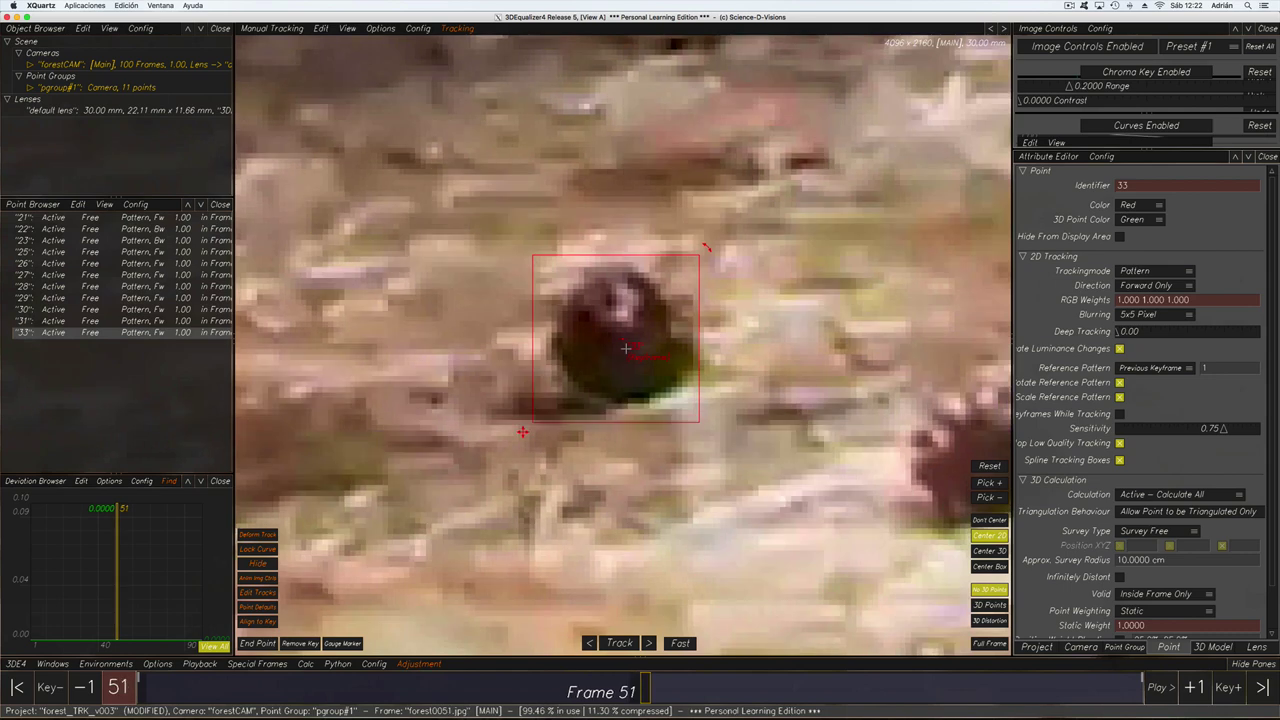
{"action": "scroll", "coordinate": [624, 349], "scroll_direction": "down", "scroll_amount": 2}
{"action": "key", "text": "Left"}
{"action": "key", "text": "Right"}
{"action": "left_click_drag", "start_coordinate": [624, 349], "coordinate": [623, 341]}
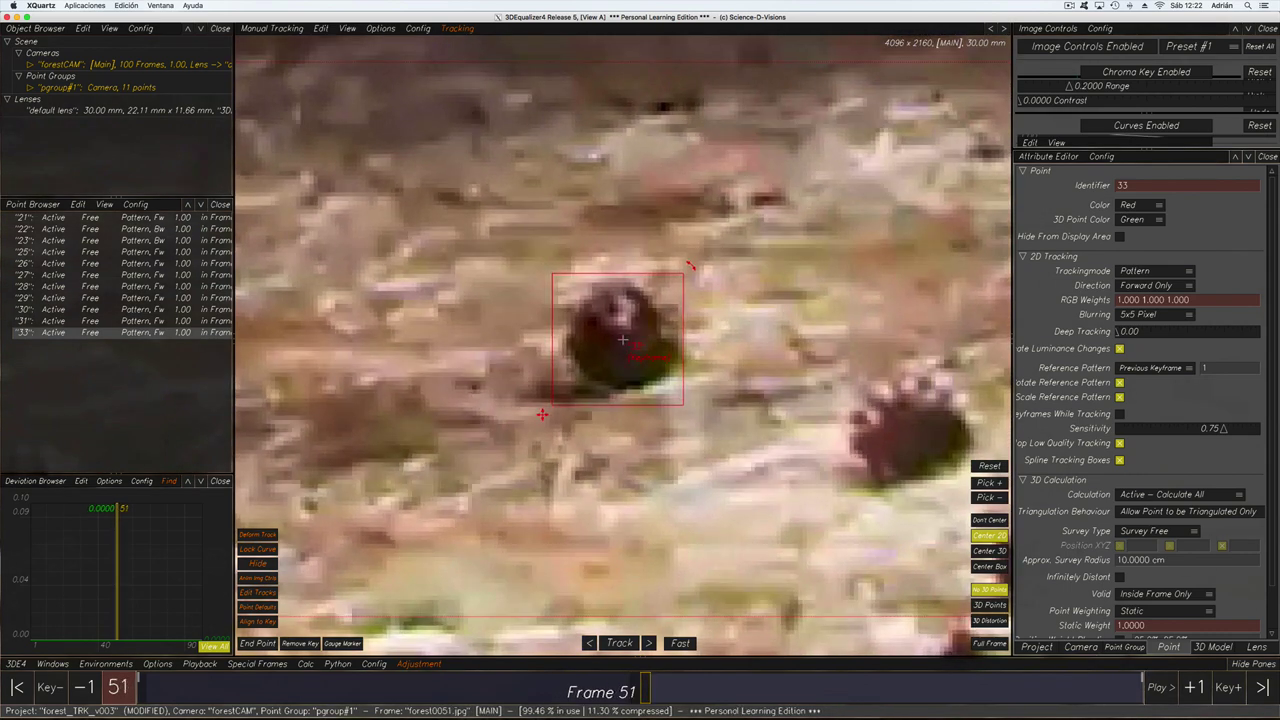
{"action": "key", "text": "Left"}
{"action": "key", "text": "Right"}
{"action": "scroll", "coordinate": [622, 341], "scroll_direction": "down", "scroll_amount": 3}
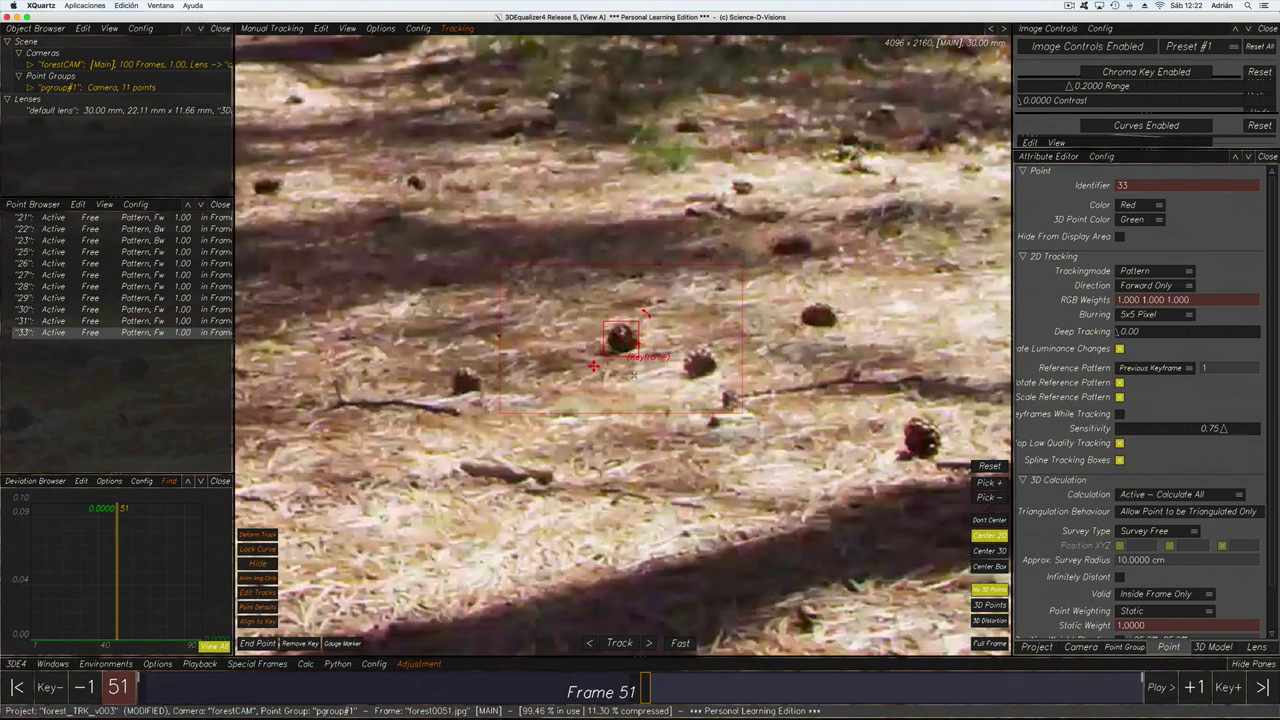
{"action": "key", "text": "Left"}
{"action": "key", "text": "Right"}
Step: Assign K as the shortcut for Show Tracking Boxes in Manual Tracking and test it by hiding and showing the boxes
{"action": "left_click", "coordinate": [347, 28]}
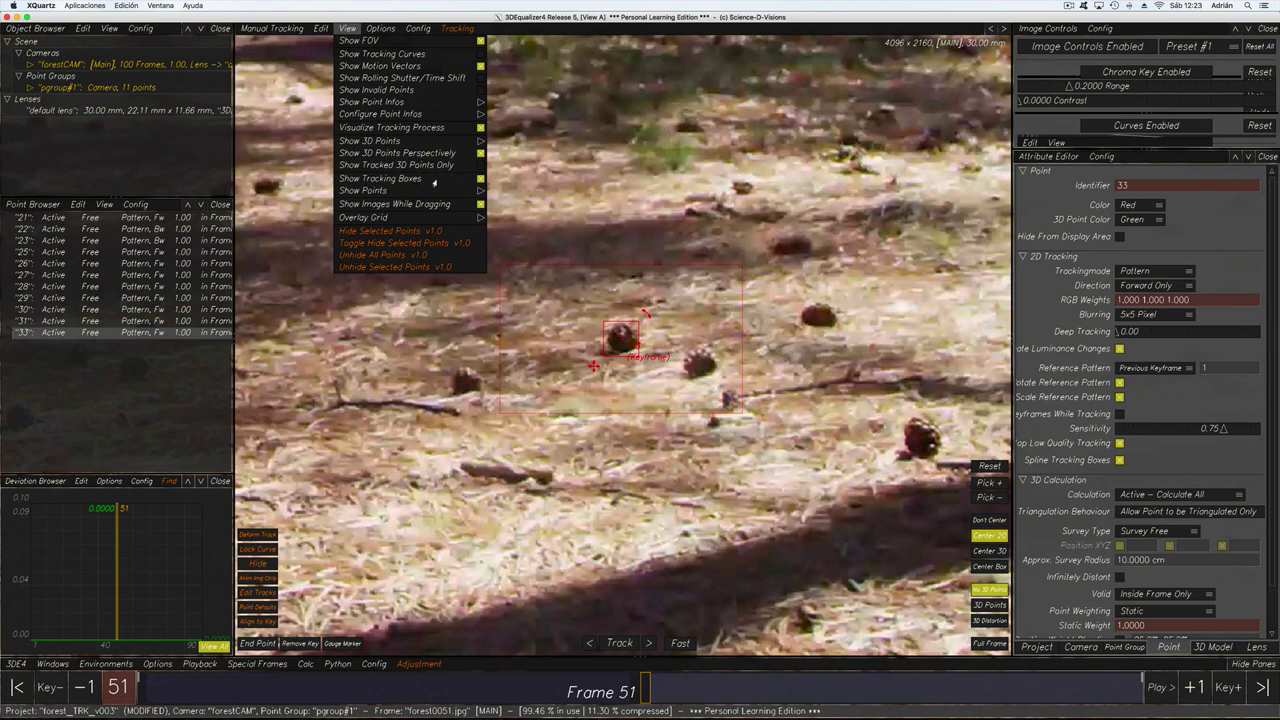
{"action": "left_click", "coordinate": [478, 181]}
{"action": "left_click", "coordinate": [431, 181]}
{"action": "right_click", "coordinate": [410, 181]}
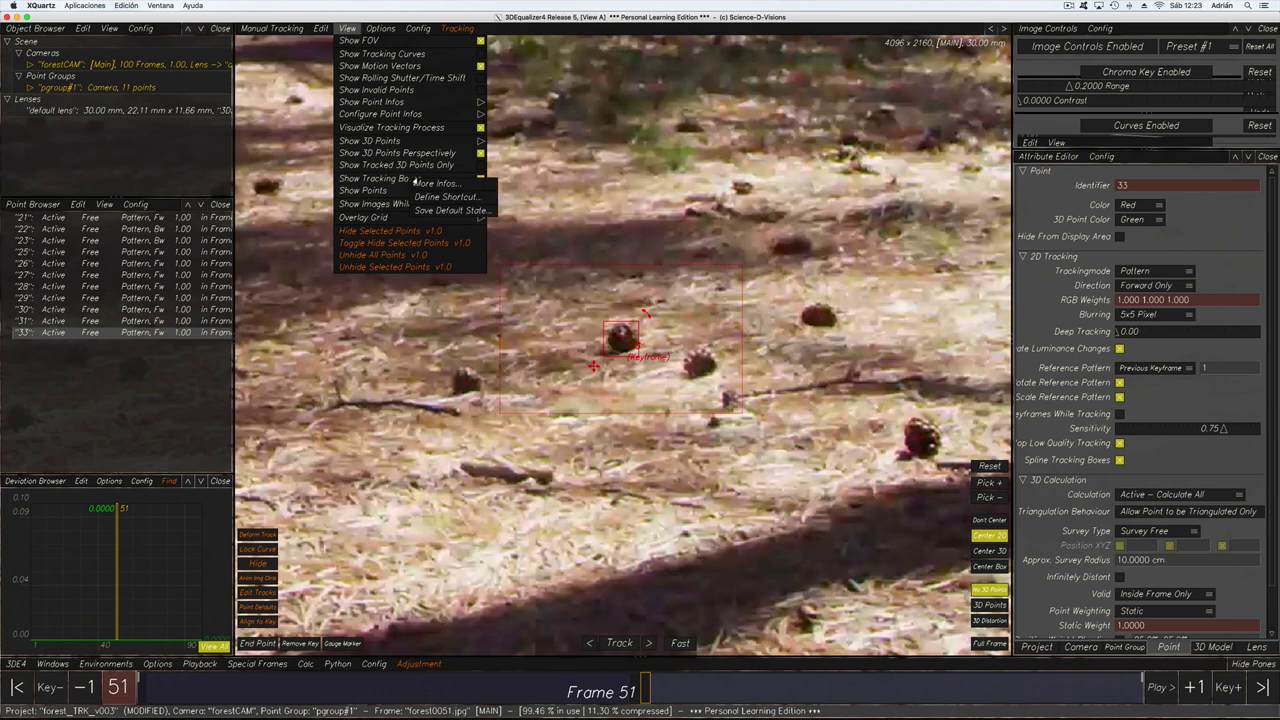
{"action": "left_click", "coordinate": [432, 198]}
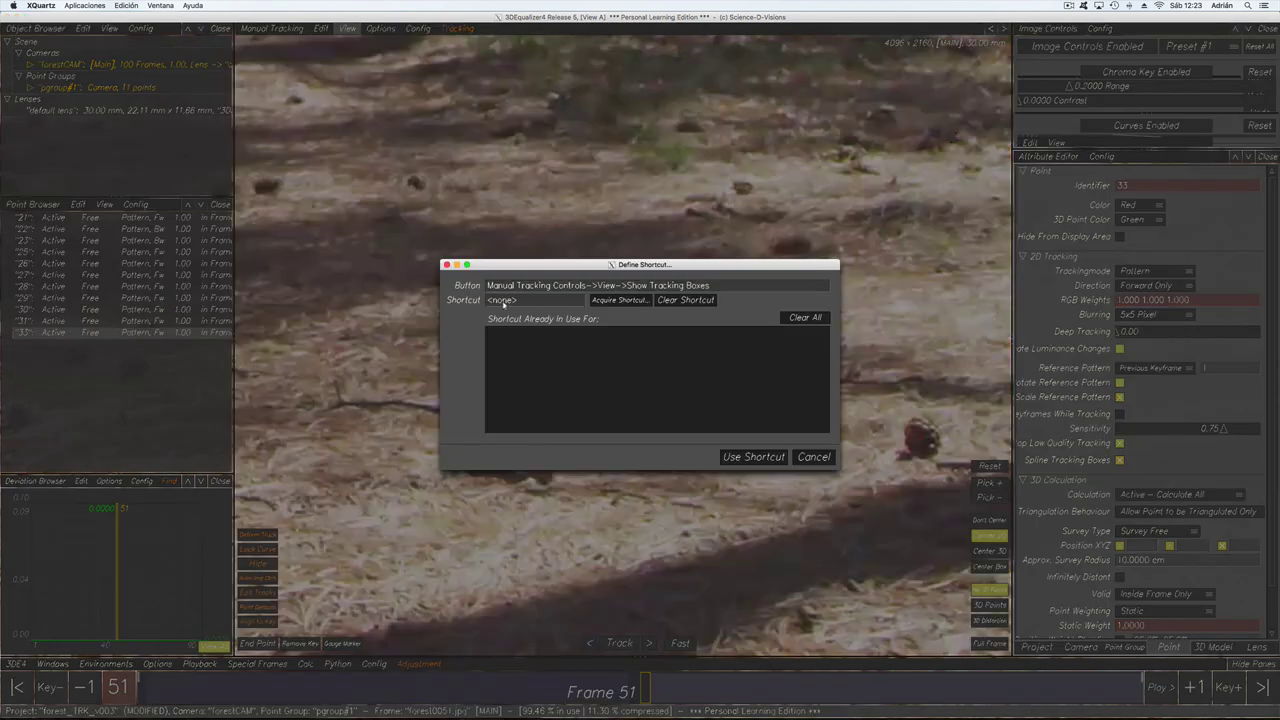
{"action": "left_click", "coordinate": [502, 302]}
{"action": "key", "text": "k"}
{"action": "left_click", "coordinate": [758, 460]}
{"action": "key", "text": "k"}
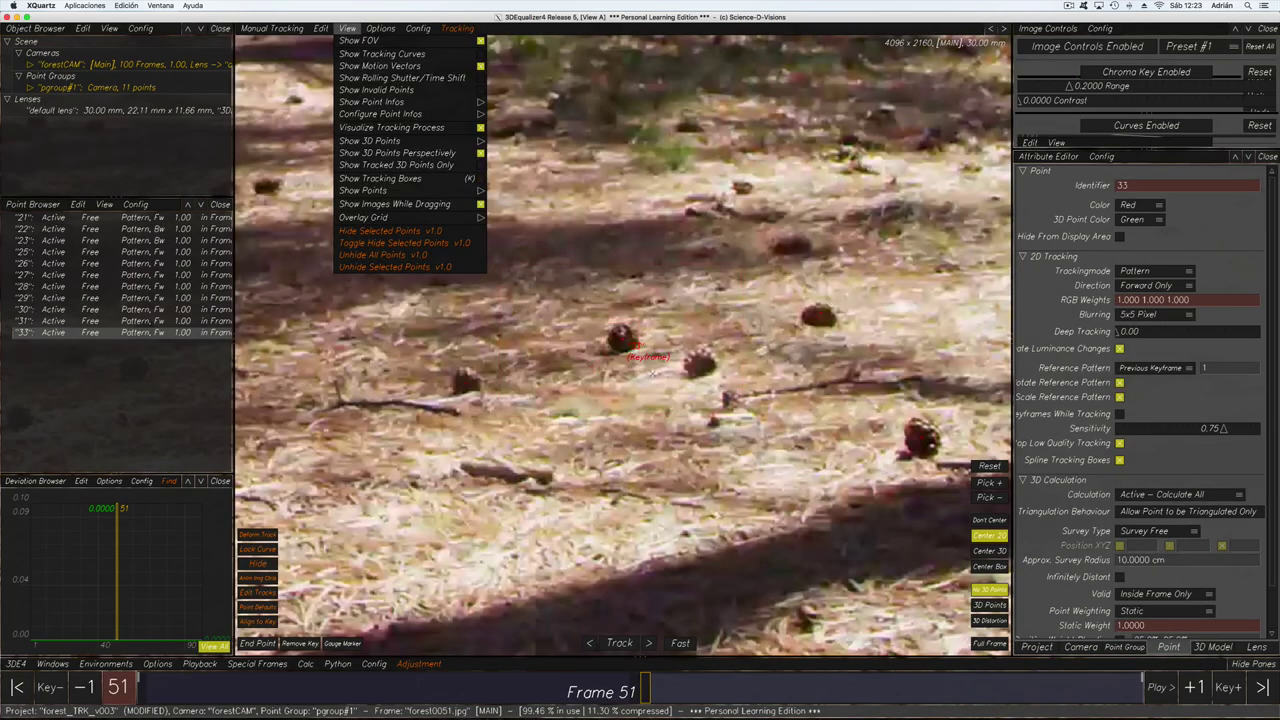
{"action": "key", "text": "k"}
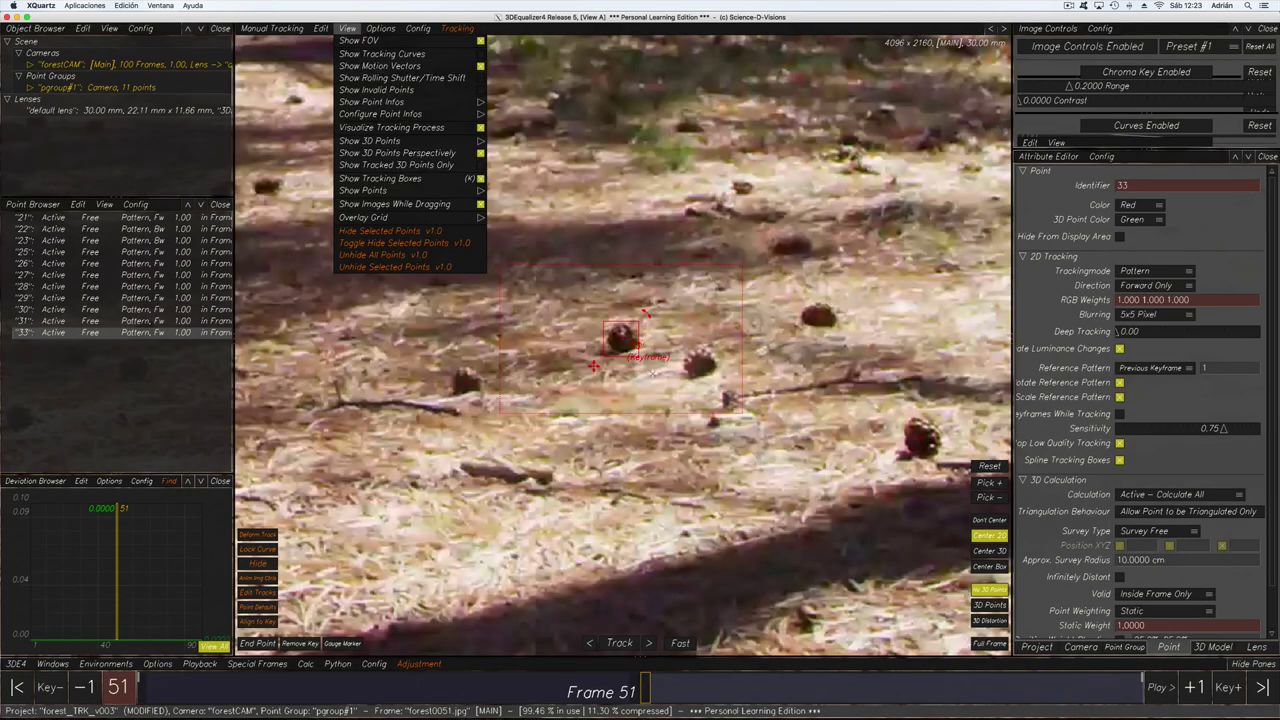
Step: Hide the tracking boxes and check point 33's position on the pine cone between frames 50 and 51 at several zoom levels
{"action": "key", "text": "Left"}
{"action": "key", "text": "Right"}
{"action": "key", "text": "k"}
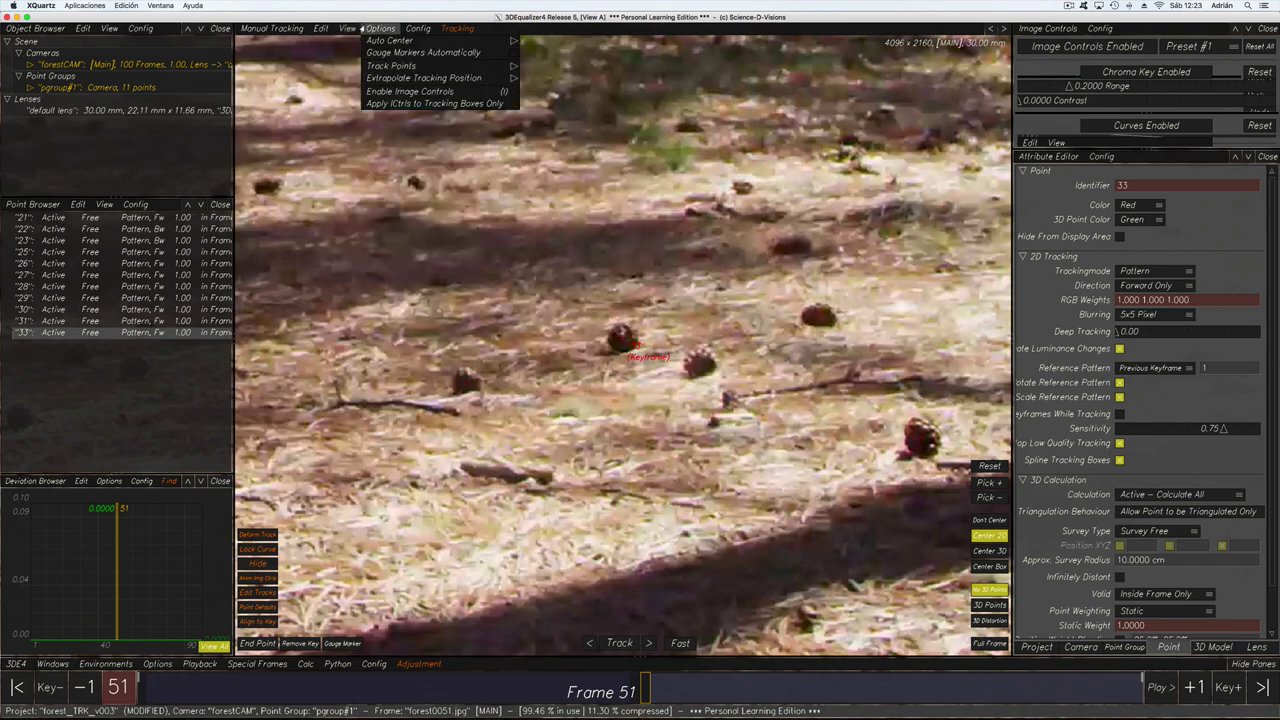
{"action": "left_click", "coordinate": [363, 28]}
{"action": "key", "text": "Left"}
{"action": "key", "text": "Right"}
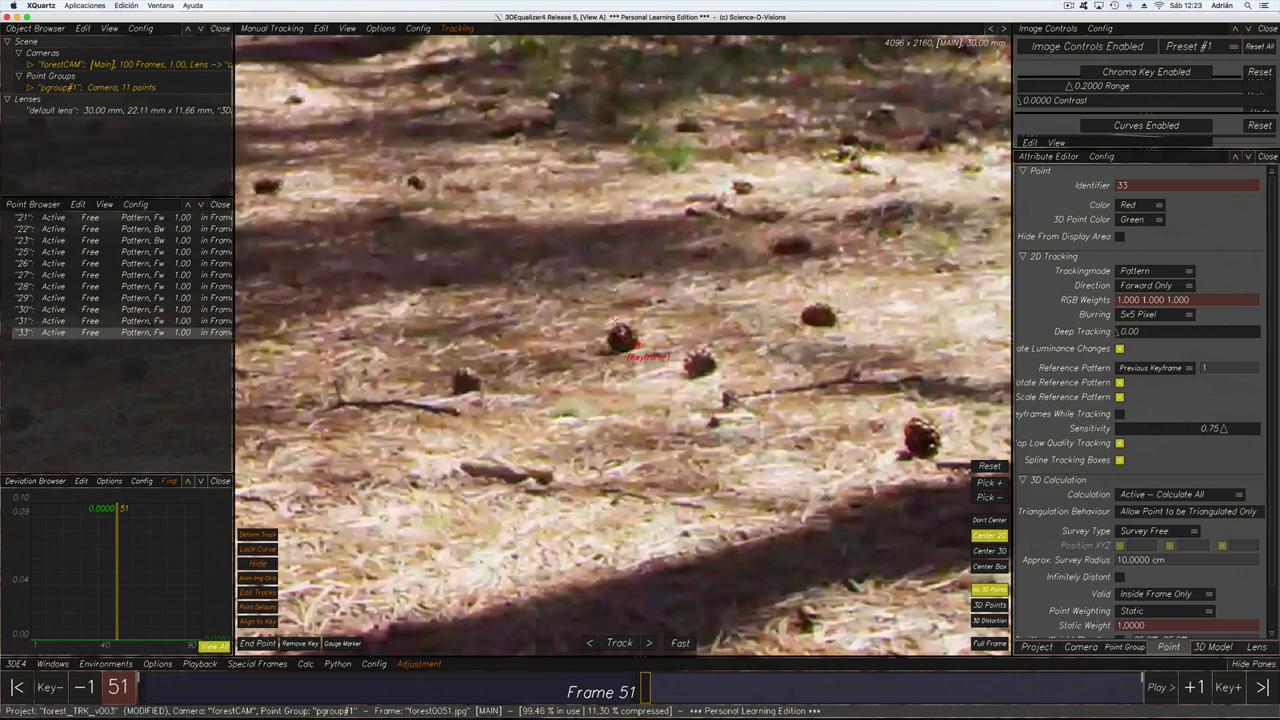
{"action": "scroll", "coordinate": [636, 377], "scroll_direction": "up", "scroll_amount": 5}
{"action": "key", "text": "Left"}
{"action": "scroll", "coordinate": [636, 377], "scroll_direction": "down", "scroll_amount": 5}
{"action": "key", "text": "Right"}
{"action": "key", "text": "Left"}
{"action": "key", "text": "Right"}
{"action": "scroll", "coordinate": [641, 377], "scroll_direction": "up", "scroll_amount": 2}
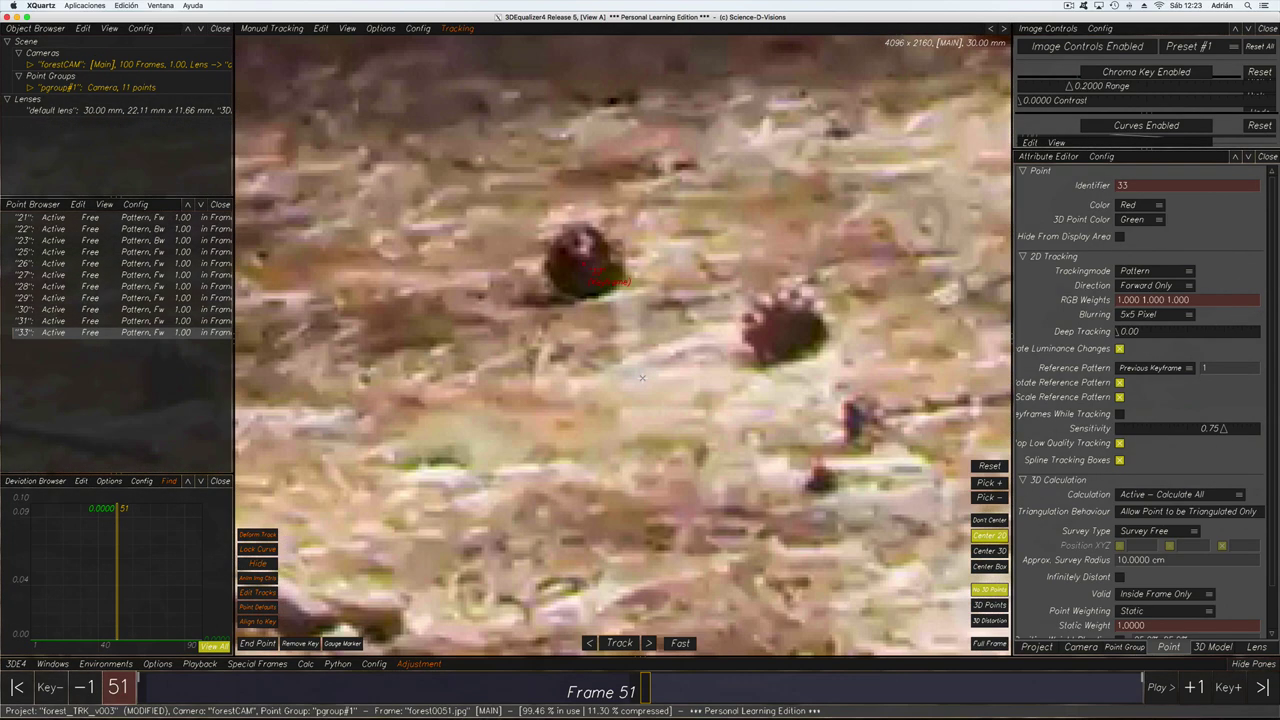
{"action": "scroll", "coordinate": [641, 377], "scroll_direction": "down", "scroll_amount": 5}
{"action": "scroll", "coordinate": [641, 377], "scroll_direction": "up", "scroll_amount": 6}
{"action": "scroll", "coordinate": [641, 378], "scroll_direction": "down", "scroll_amount": 3}
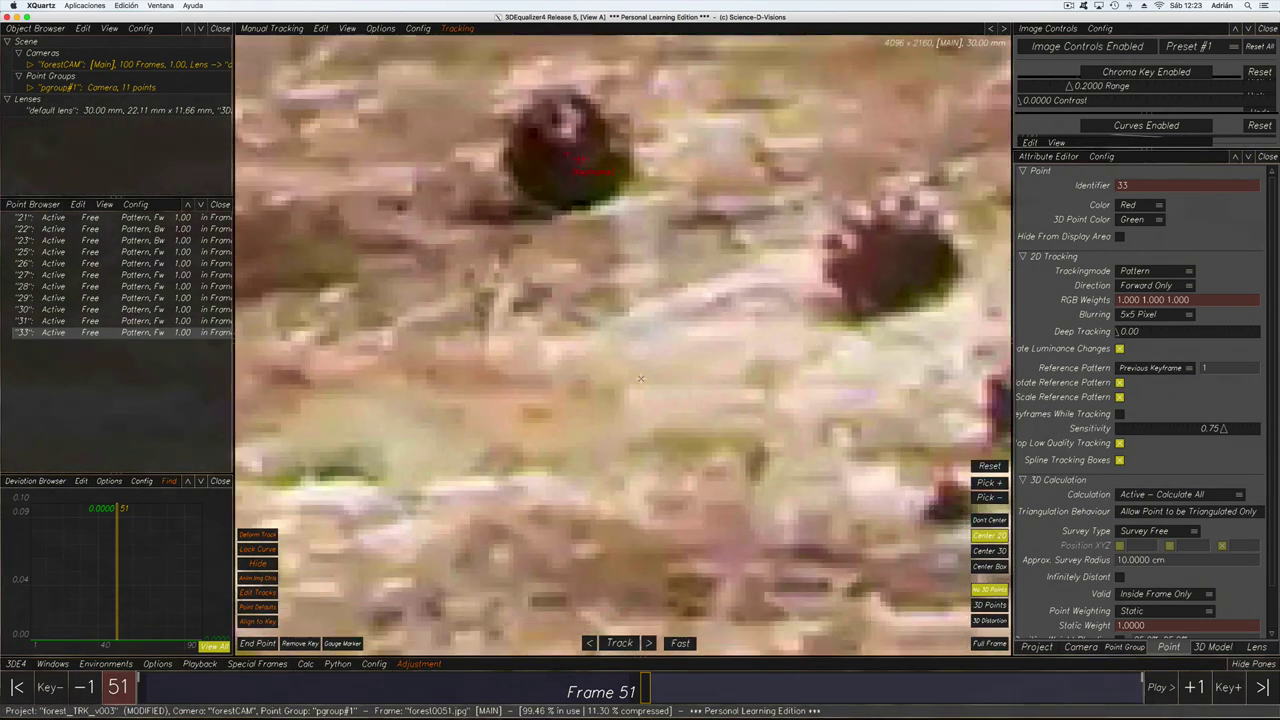
{"action": "scroll", "coordinate": [581, 284], "scroll_direction": "down", "scroll_amount": 4}
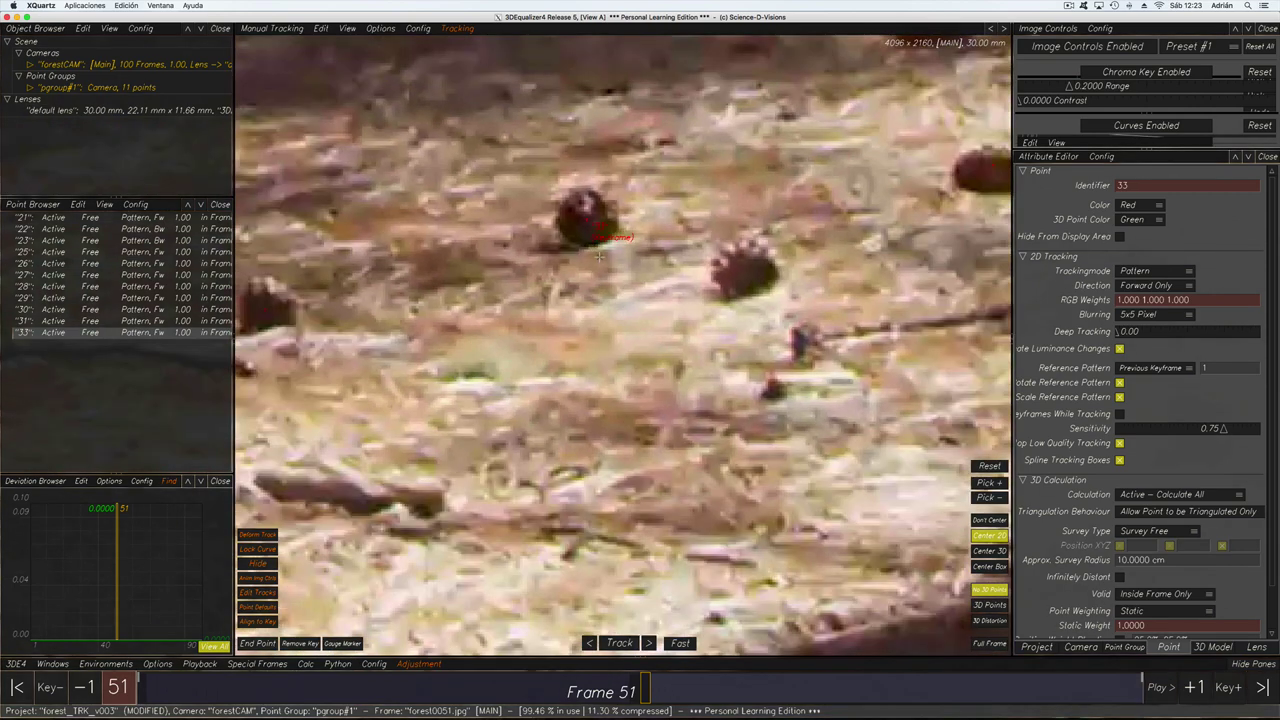
{"action": "key", "text": "Left"}
{"action": "key", "text": "Right"}
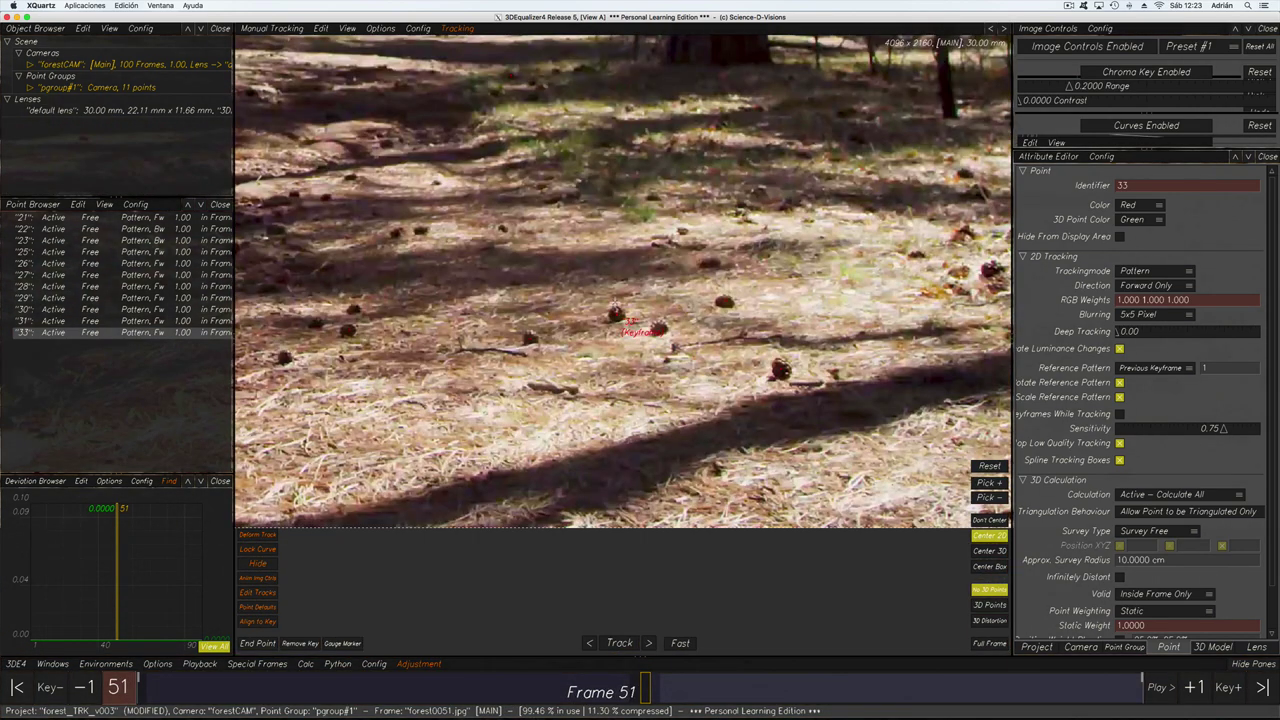
Step: Track point 33 forward from frame 51 to the end of the shot, check it in playback, and save the project
{"action": "key", "text": "t"}
{"action": "key", "text": "t"}
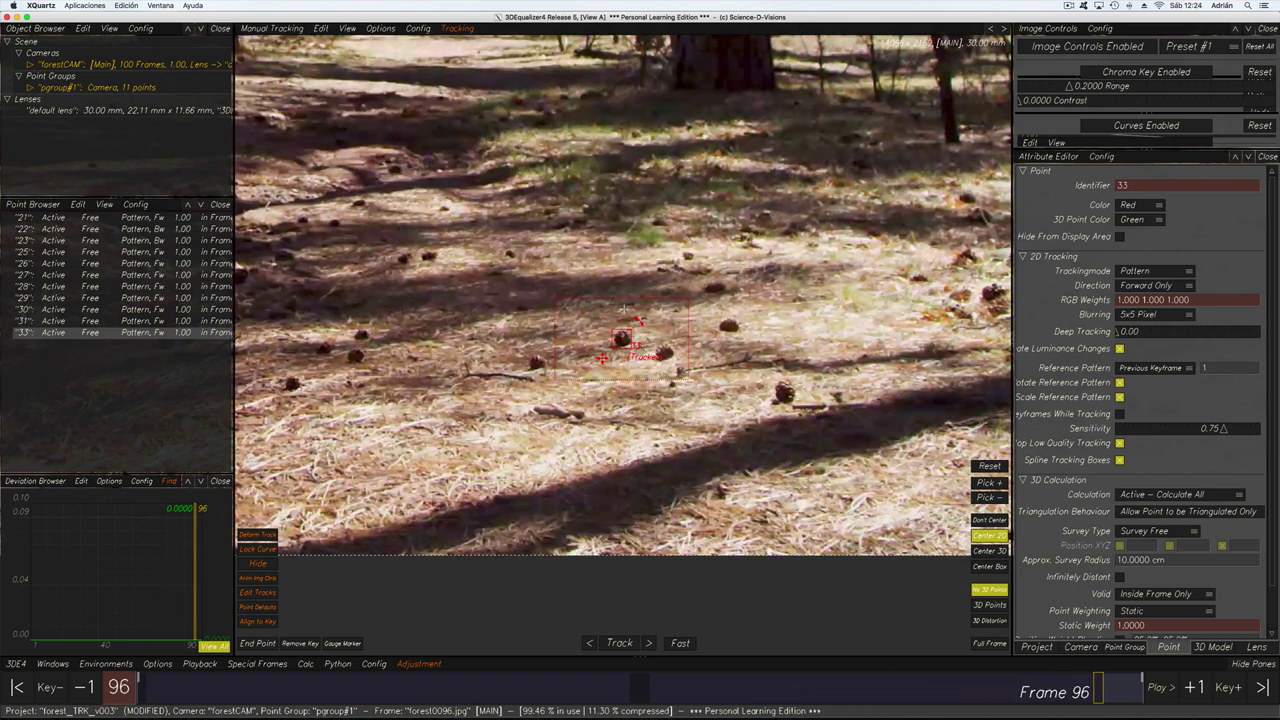
{"action": "key", "text": "space"}
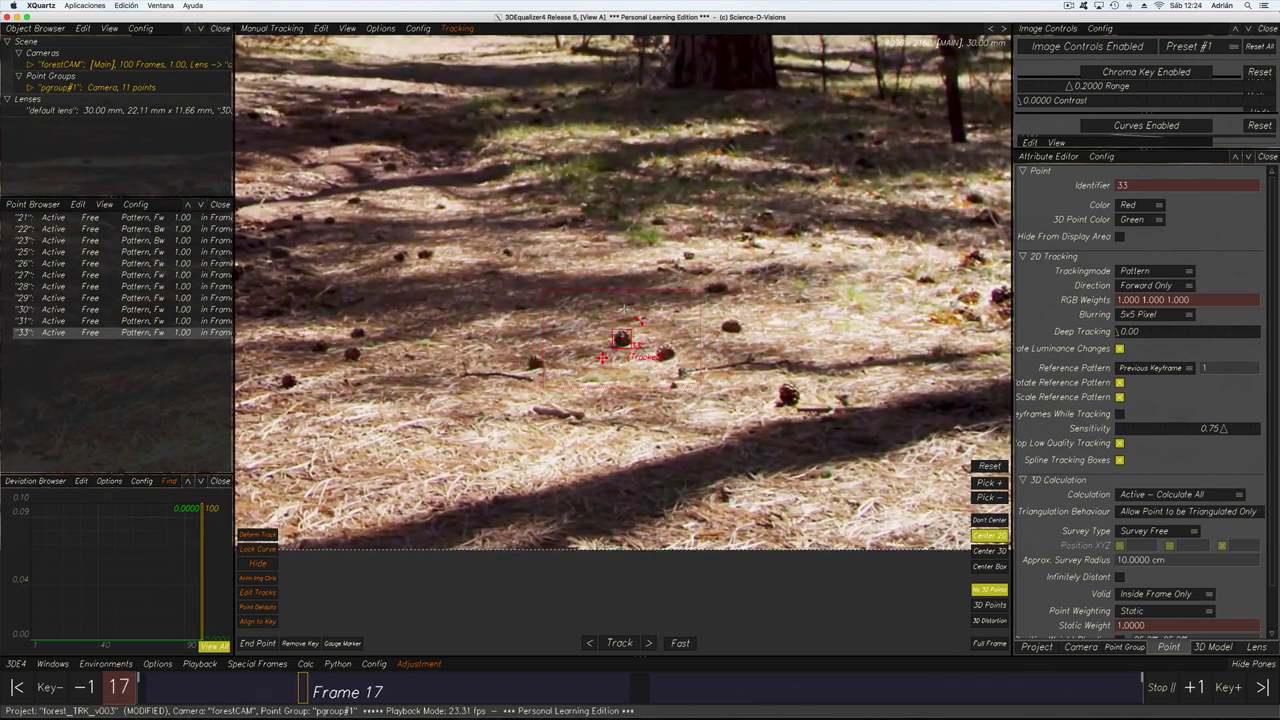
{"action": "key", "text": "space"}
{"action": "key", "text": "ctrl+s"}
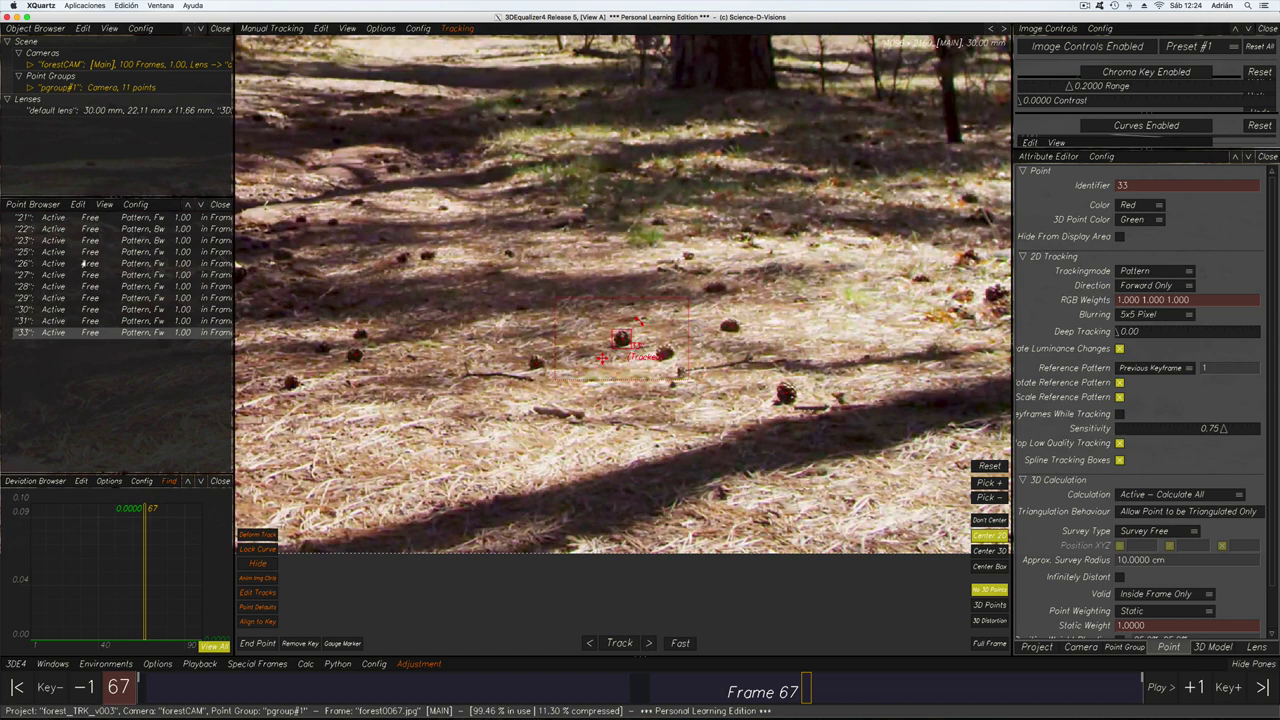
Step: Run Calc All From Scratch for the camera and point group, inspect the solved preview, and use the result
{"action": "scroll", "coordinate": [535, 232], "scroll_direction": "down", "scroll_amount": 5}
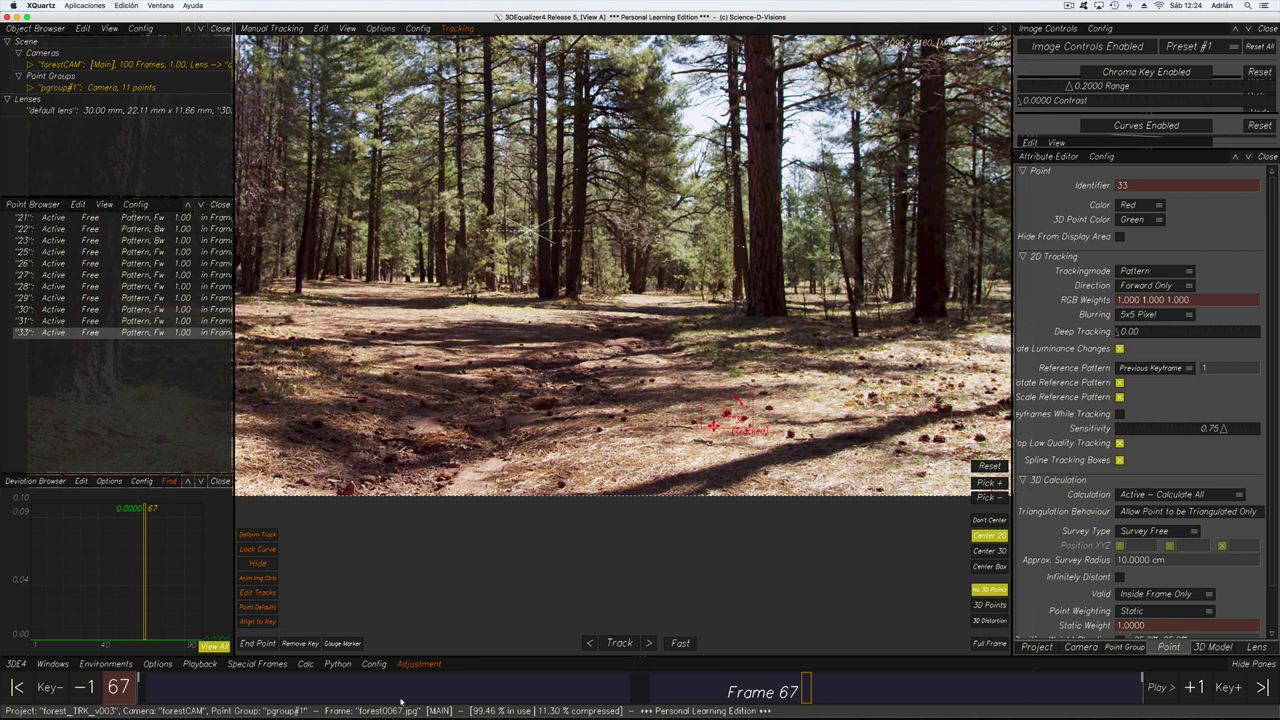
{"action": "left_click", "coordinate": [305, 664]}
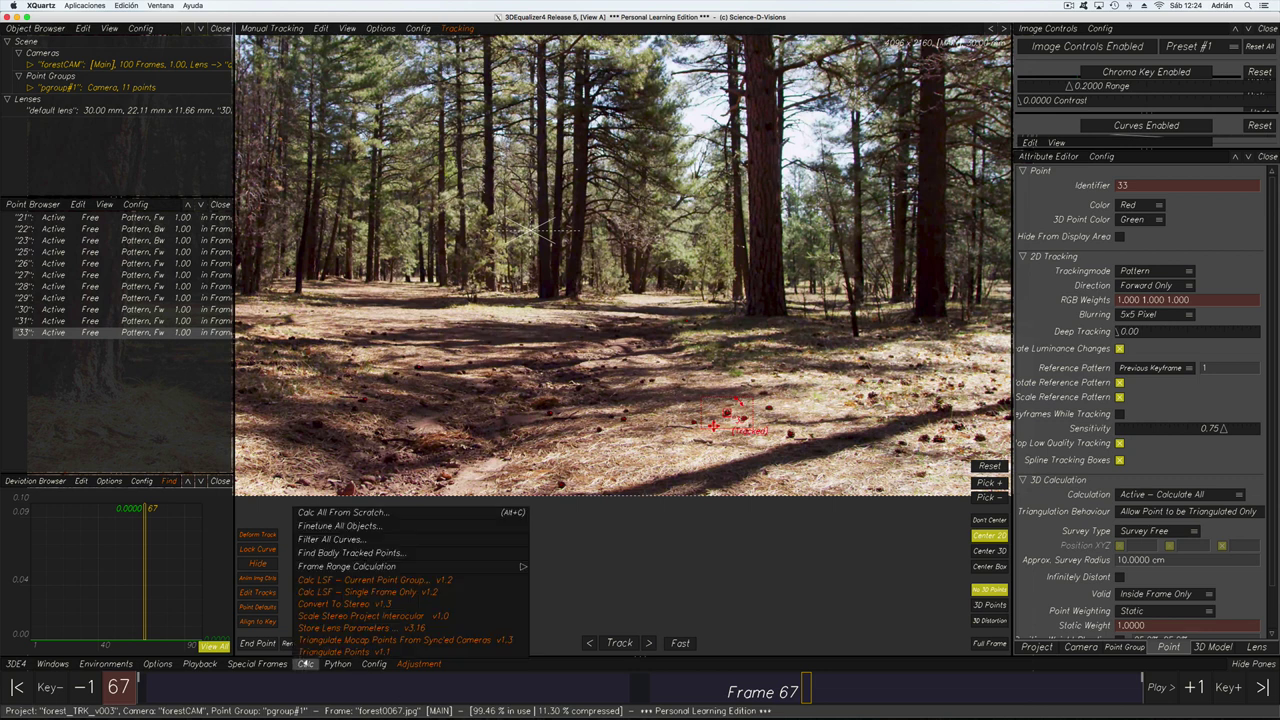
{"action": "left_click", "coordinate": [366, 515]}
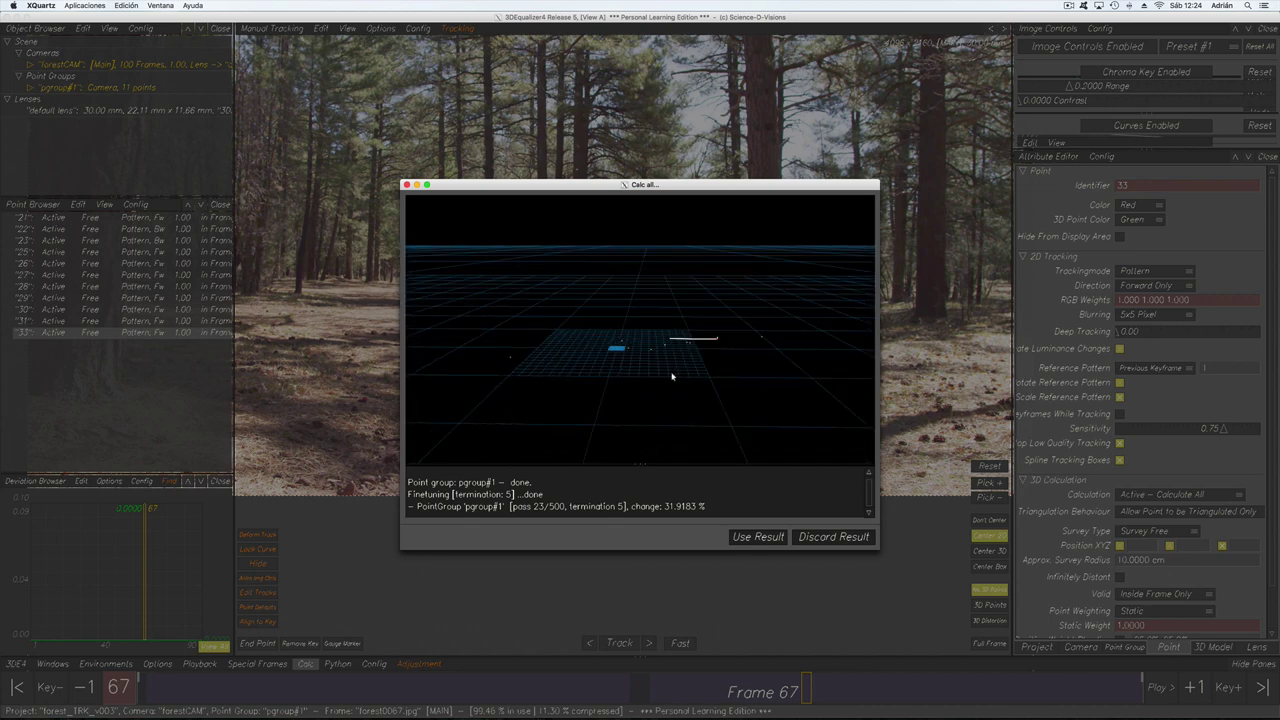
{"action": "left_click_drag", "start_coordinate": [680, 372], "coordinate": [609, 391]}
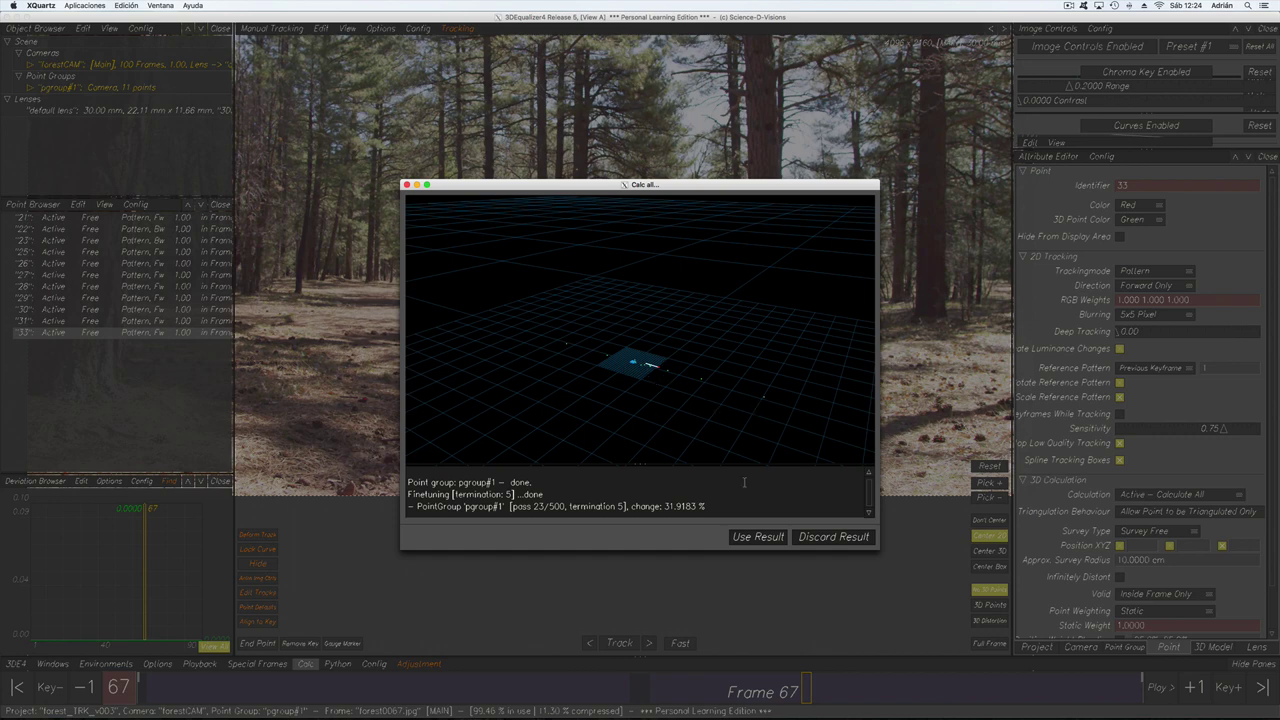
{"action": "left_click", "coordinate": [757, 537]}
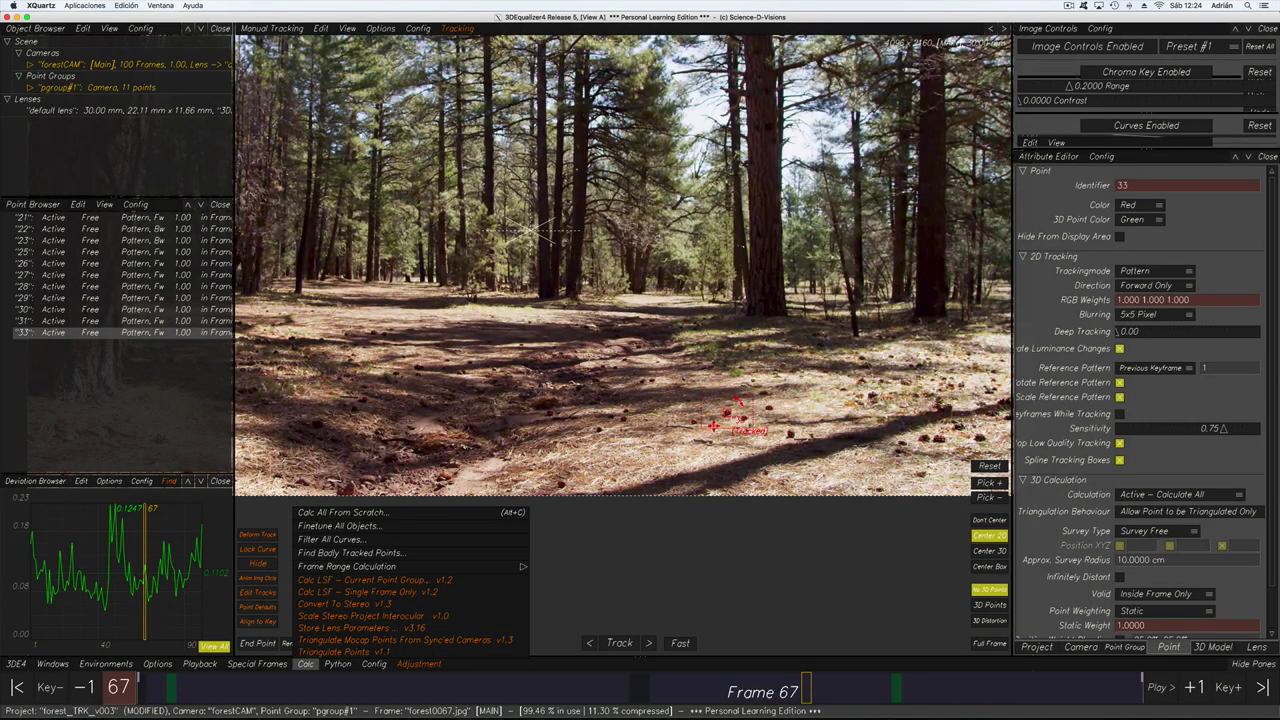
{"action": "left_click", "coordinate": [304, 665]}
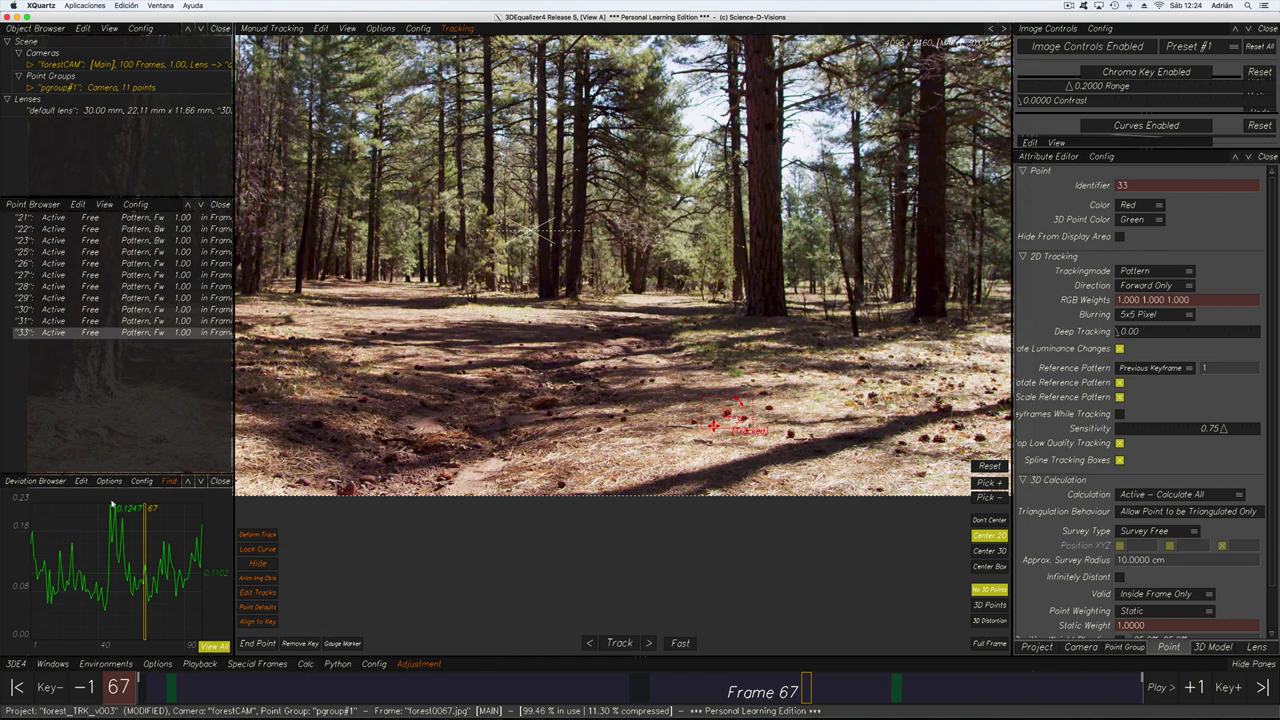
Step: Open the 3D Orientation view, go to frame 1 and inspect the solved camera and 3D points from different angles
{"action": "key", "text": "F6"}
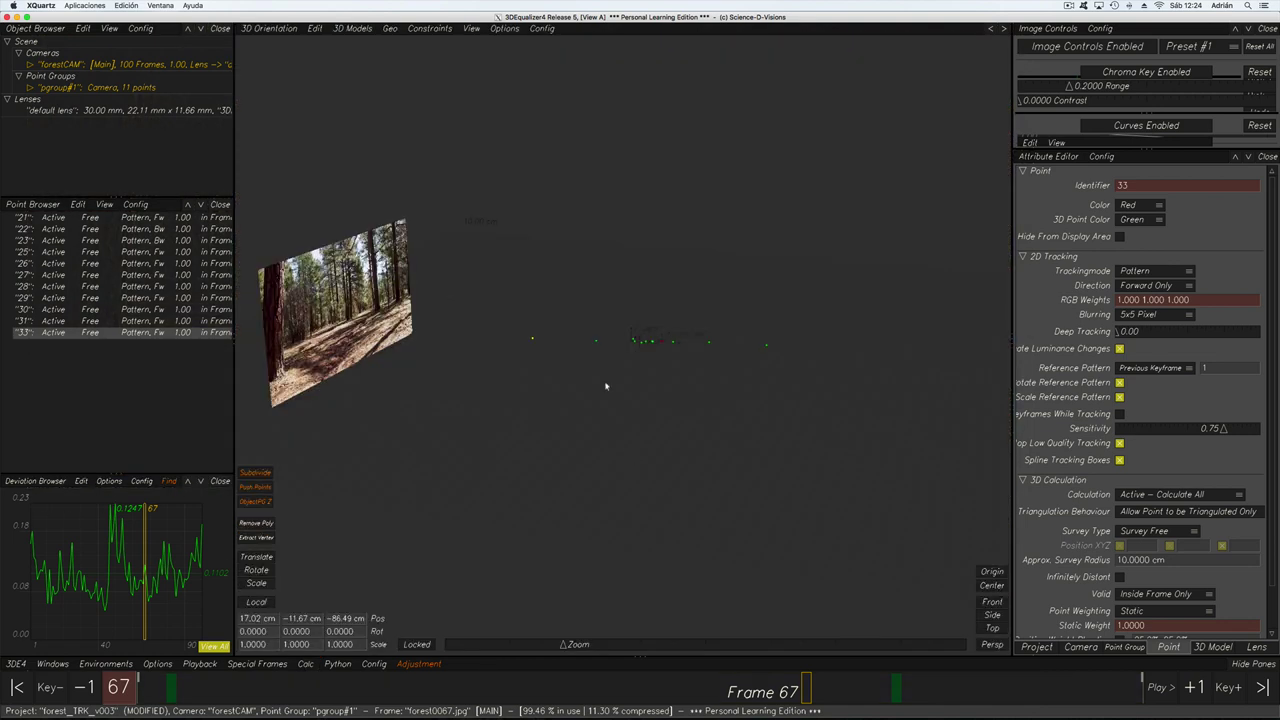
{"action": "middle_click_drag", "start_coordinate": [614, 352], "coordinate": [656, 384]}
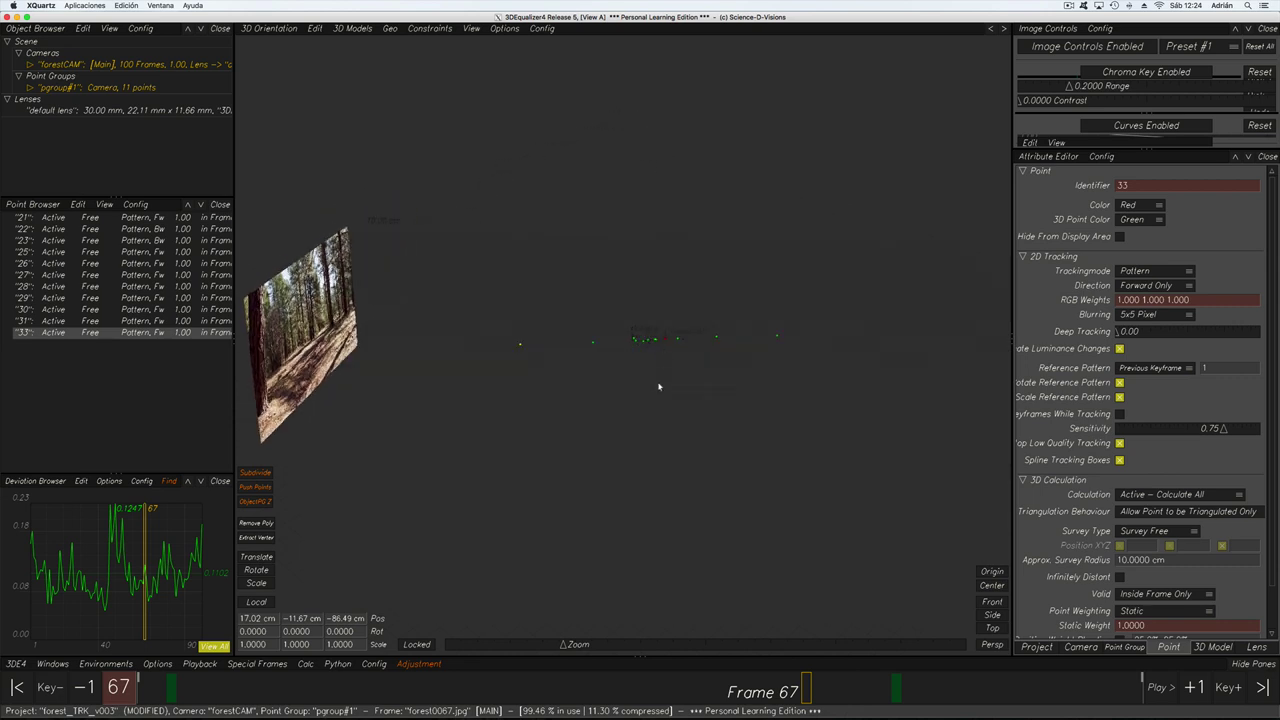
{"action": "middle_click_drag", "start_coordinate": [671, 369], "coordinate": [628, 395]}
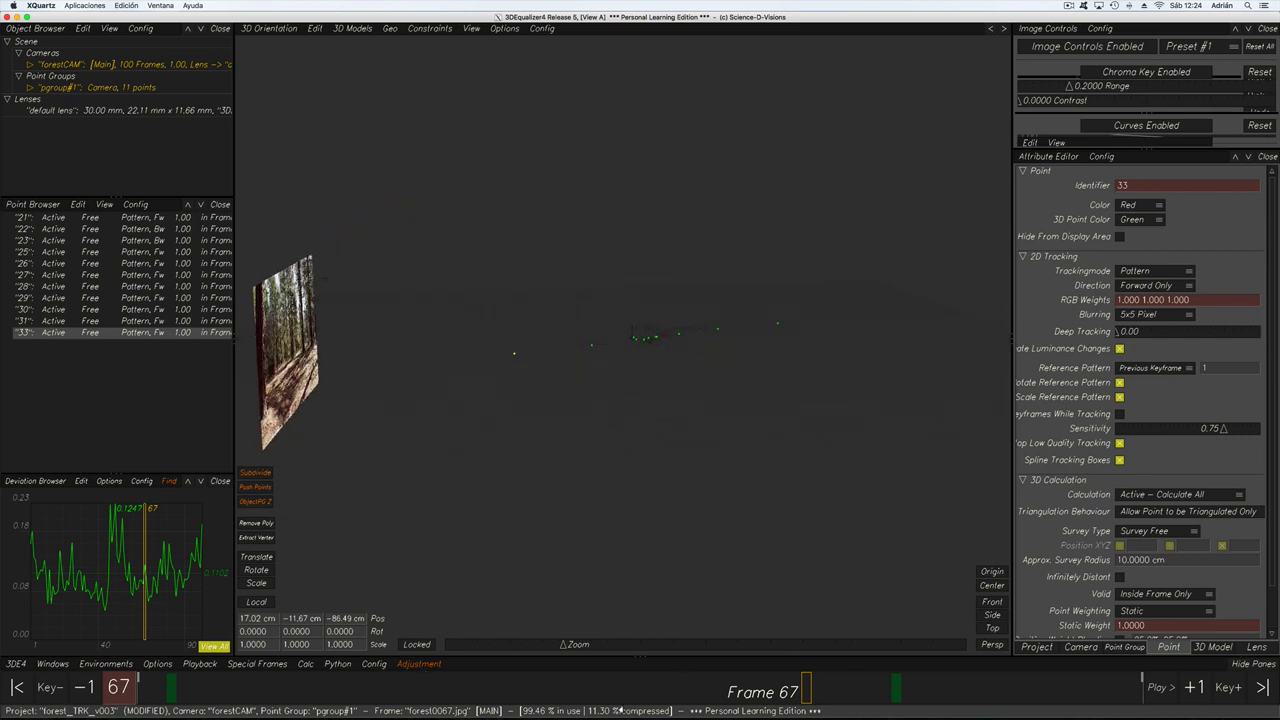
{"action": "left_click_drag", "start_coordinate": [815, 694], "coordinate": [145, 692]}
{"action": "middle_click_drag", "start_coordinate": [690, 365], "coordinate": [712, 359]}
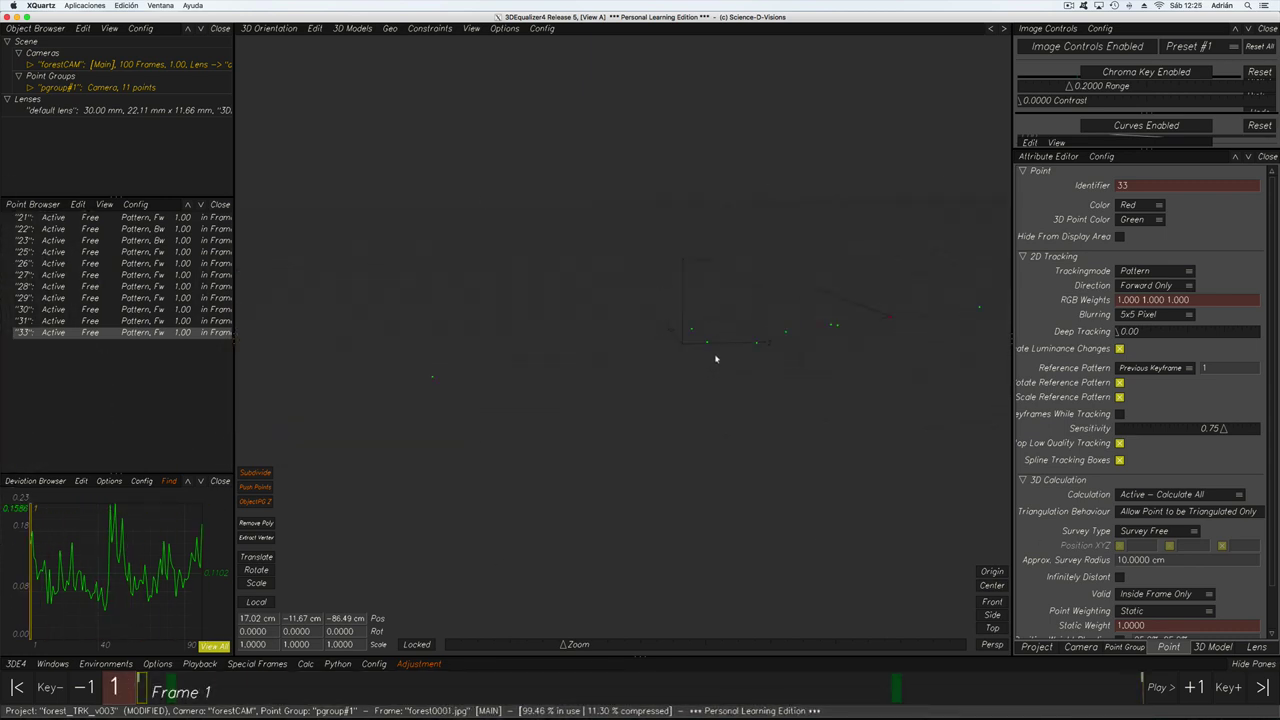
Step: Scrub the shot between frames 1 and 100 and inspect the solved 3D points and camera from other angles
{"action": "left_click_drag", "start_coordinate": [600, 692], "coordinate": [173, 683]}
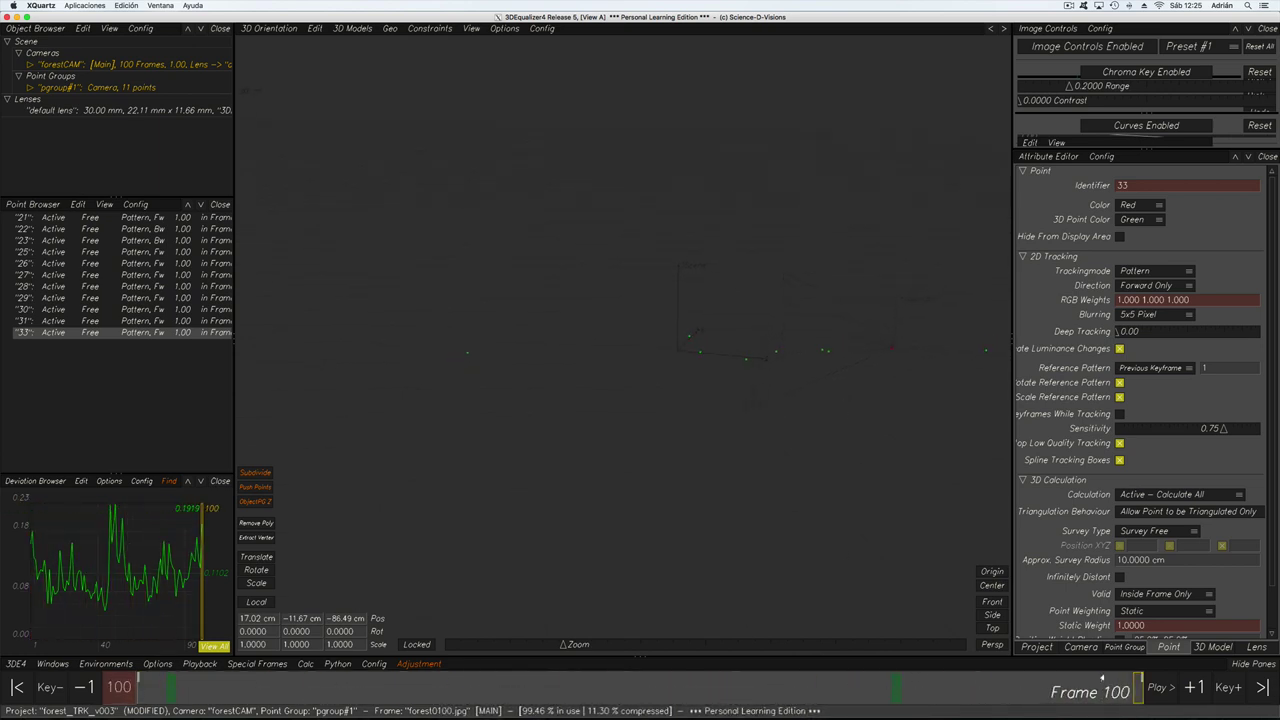
{"action": "middle_click_drag", "start_coordinate": [840, 337], "coordinate": [723, 395]}
{"action": "middle_click_drag", "start_coordinate": [802, 356], "coordinate": [811, 360]}
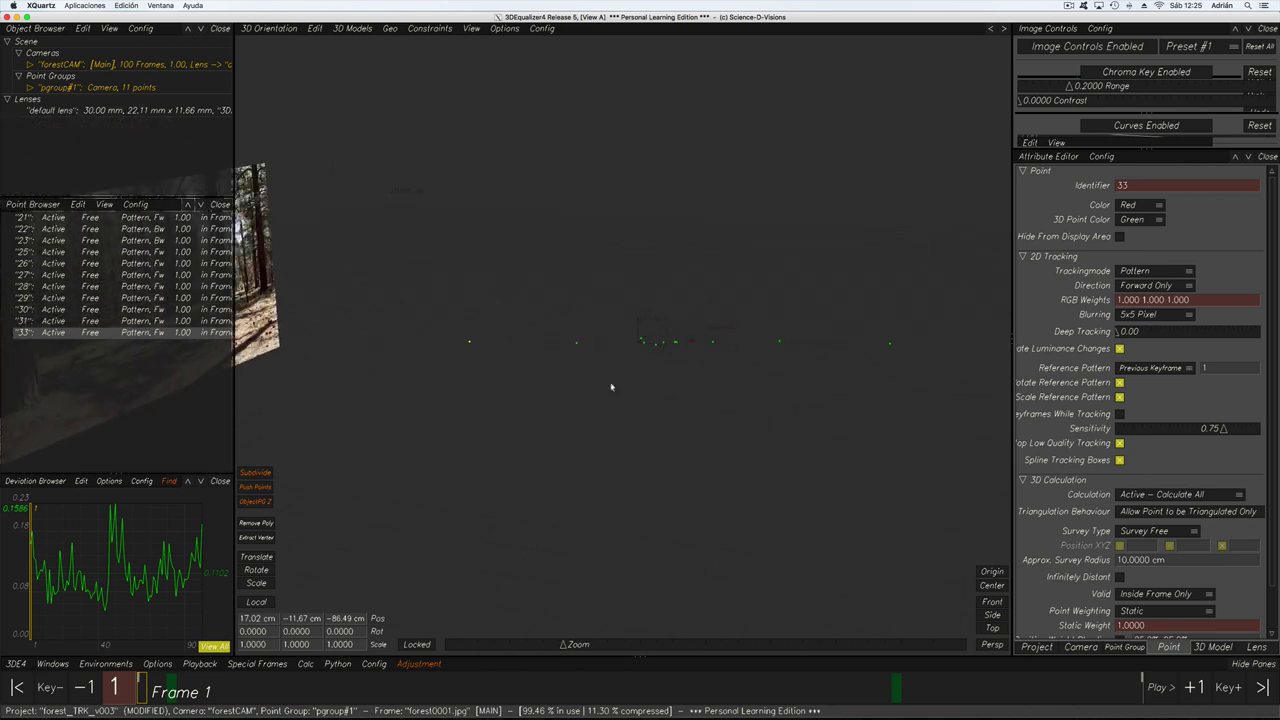
Step: Widen the Point Browser to show each point's calculation status, and compare triangulated points 21, 29 and 30 with points 22 to 28 in 3D
{"action": "left_click_drag", "start_coordinate": [229, 278], "coordinate": [394, 280]}
{"action": "left_click", "coordinate": [273, 299]}
{"action": "left_click", "coordinate": [290, 309], "text": "shift"}
{"action": "middle_click_drag", "start_coordinate": [834, 400], "coordinate": [539, 379]}
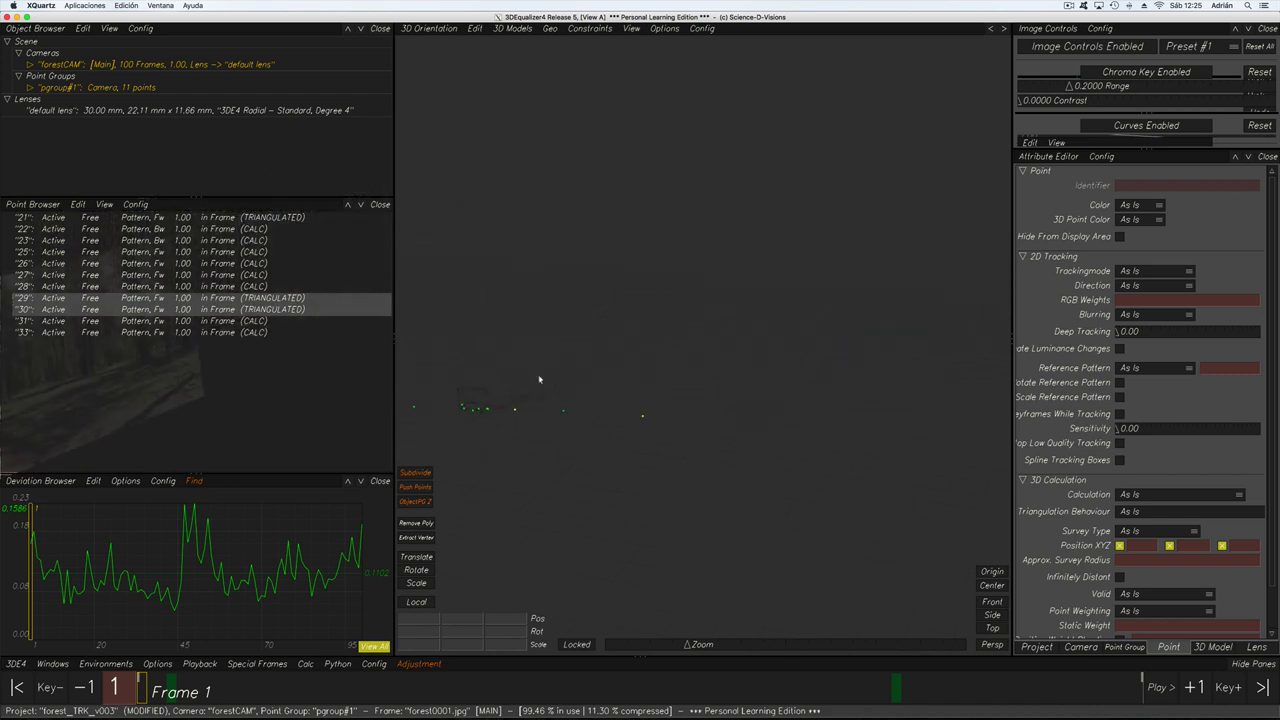
{"action": "left_click", "coordinate": [276, 219]}
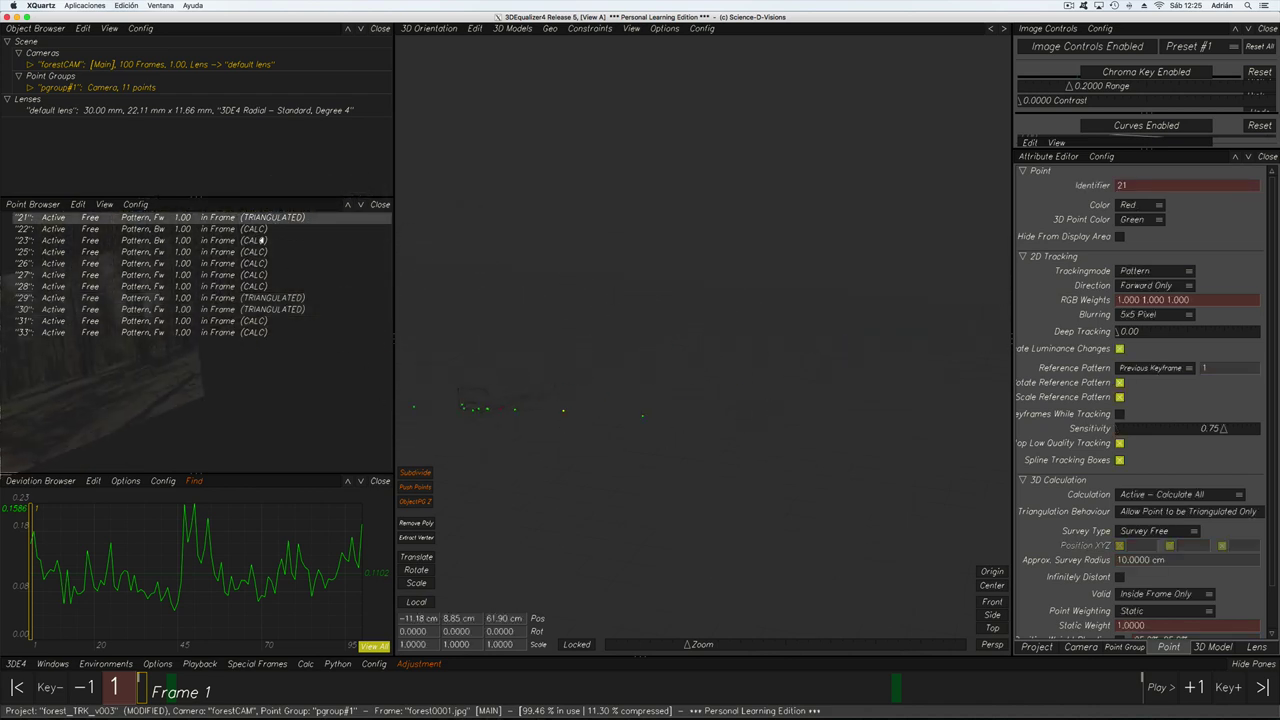
{"action": "left_click_drag", "start_coordinate": [261, 229], "coordinate": [268, 286]}
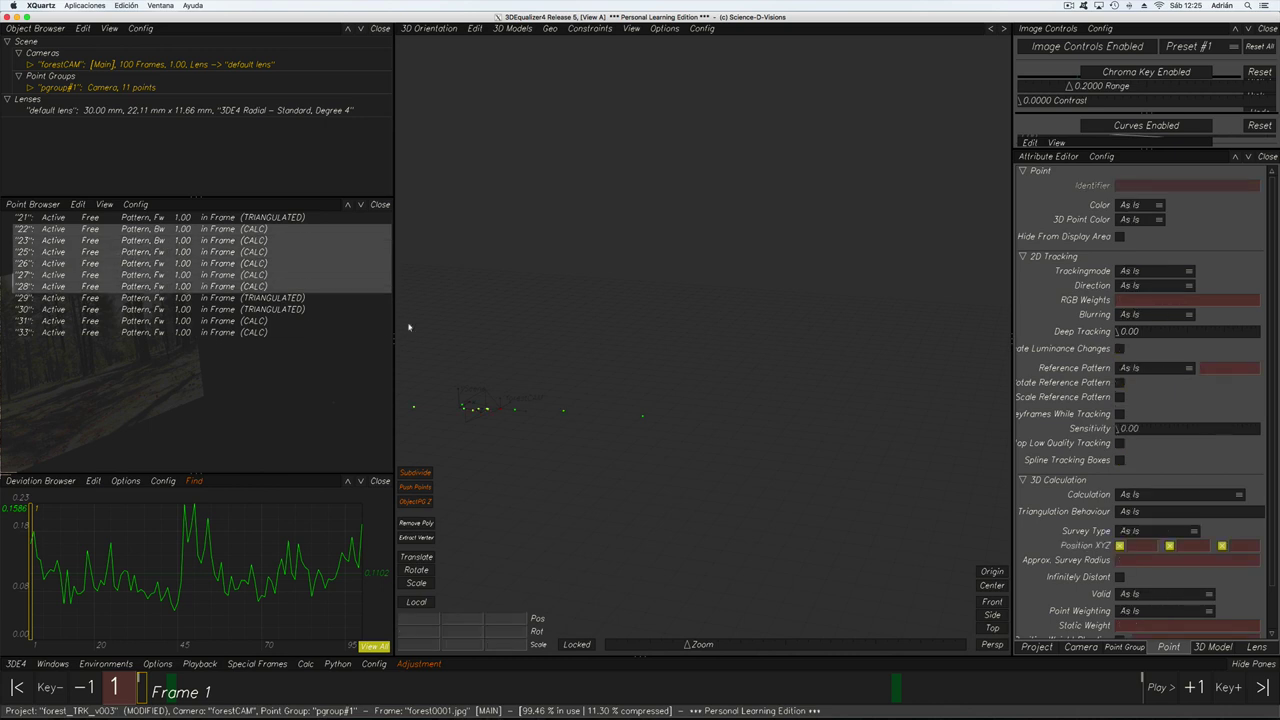
{"action": "middle_click_drag", "start_coordinate": [498, 376], "coordinate": [567, 352]}
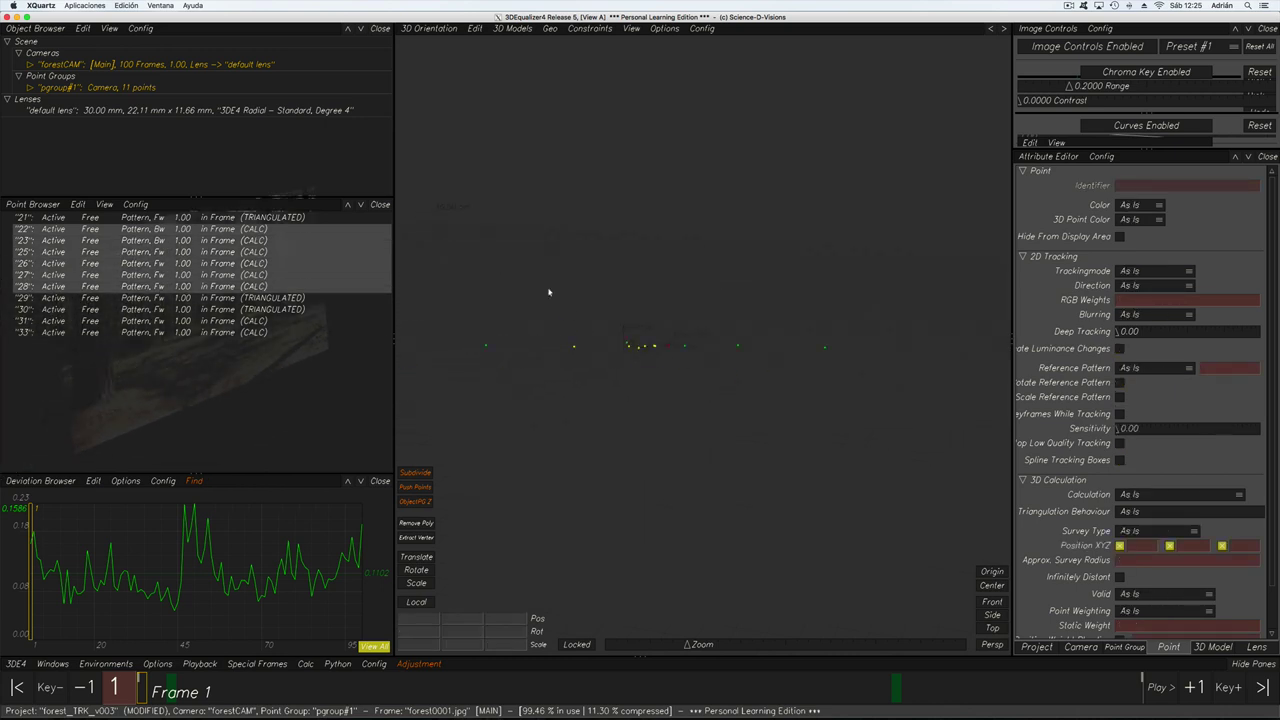
Step: Highlight triangulated points 21, 29 and 30 again and inspect point 30's position in the 3D view from different angles
{"action": "left_click", "coordinate": [279, 221]}
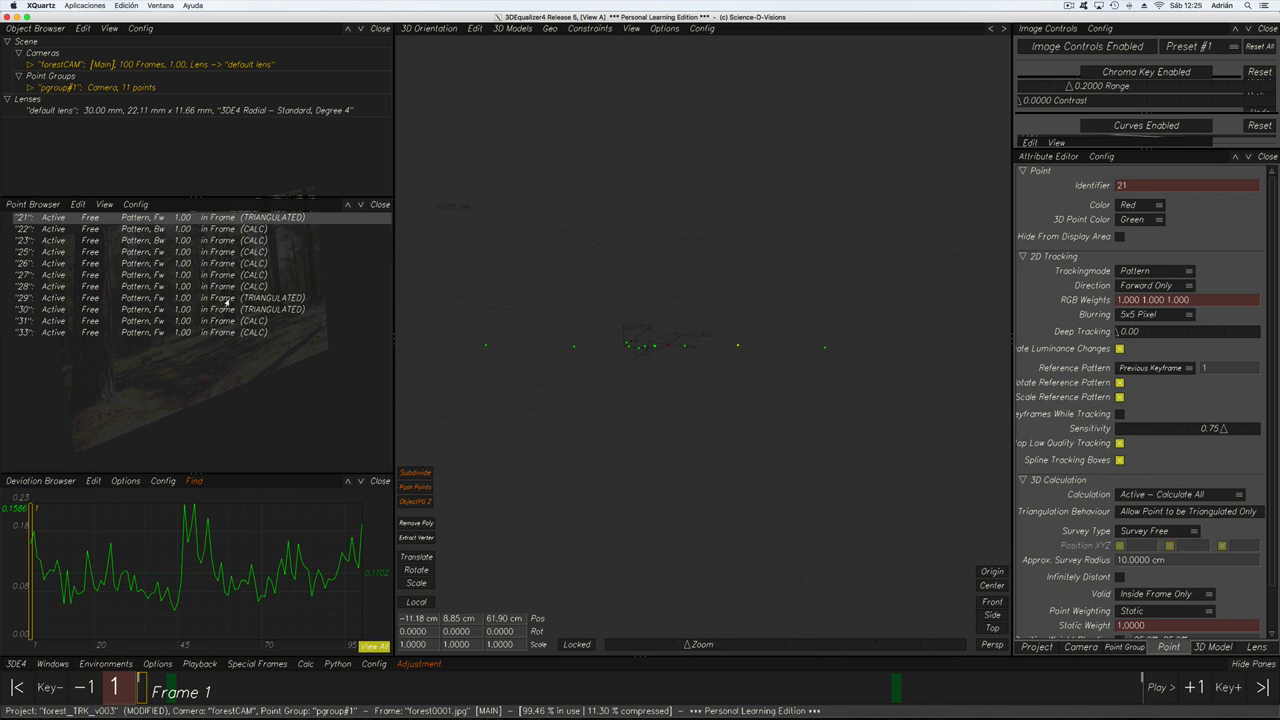
{"action": "left_click_drag", "start_coordinate": [228, 299], "coordinate": [228, 310]}
{"action": "left_click", "coordinate": [216, 220]}
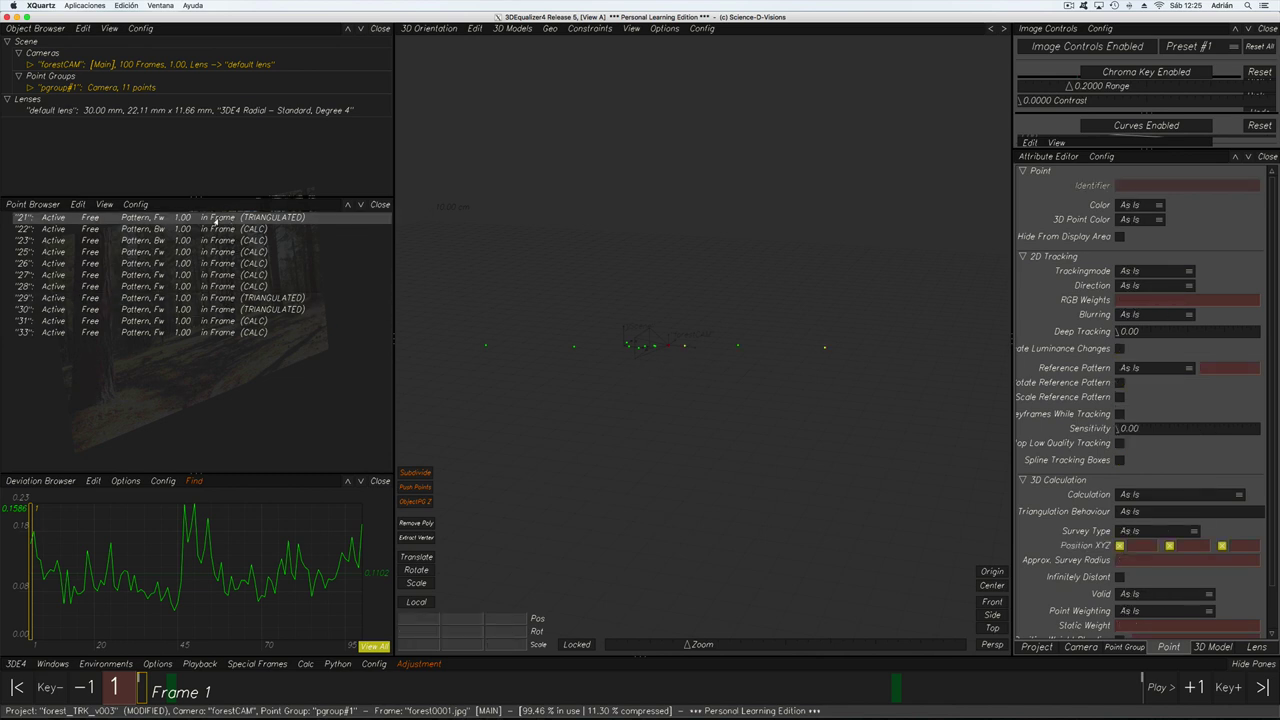
{"action": "left_click", "coordinate": [258, 300]}
{"action": "left_click", "coordinate": [260, 310]}
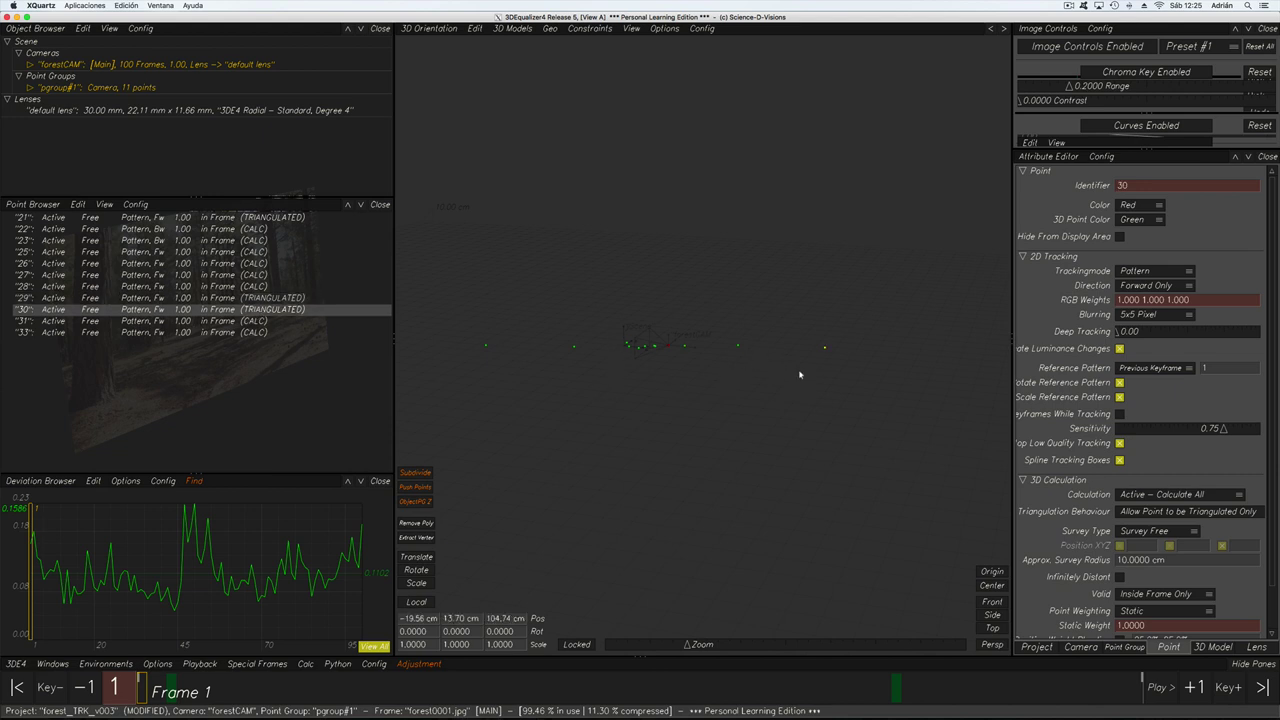
{"action": "middle_click_drag", "start_coordinate": [838, 360], "coordinate": [586, 416]}
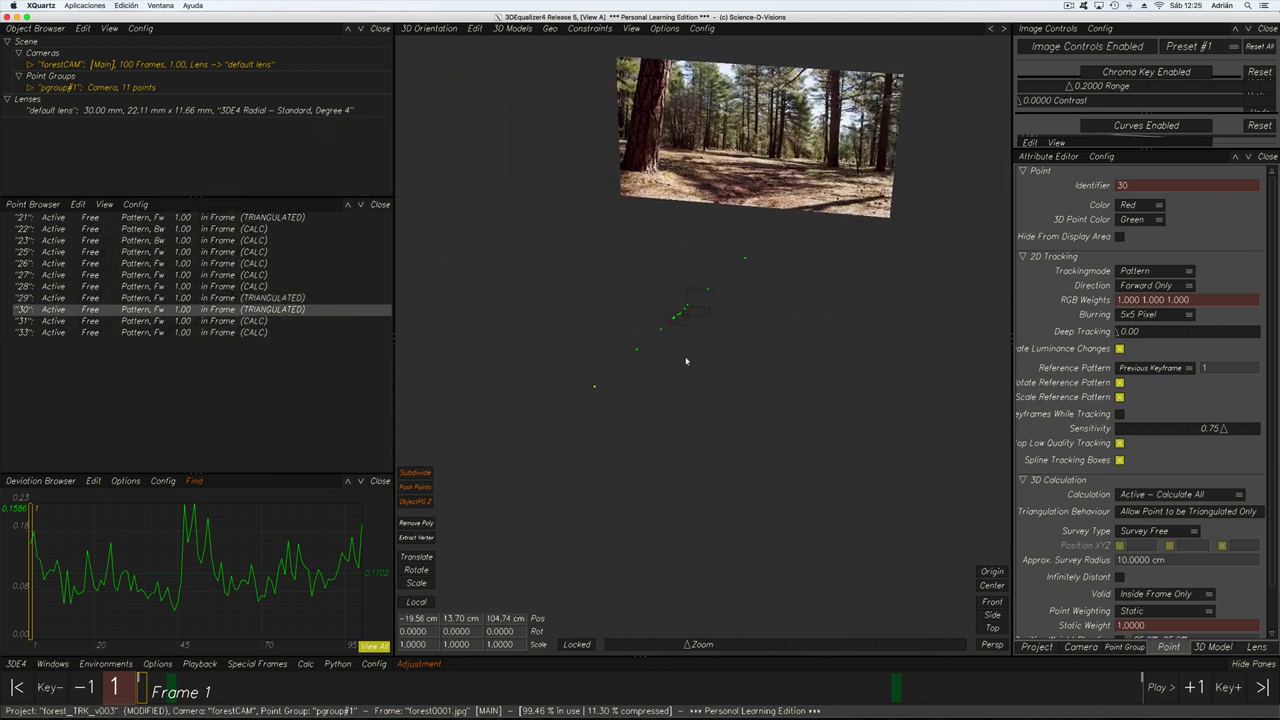
{"action": "middle_click_drag", "start_coordinate": [634, 380], "coordinate": [703, 343]}
Step: Switch to the Lineup view, narrow the browser column, and frame the whole forest image
{"action": "key", "text": "F2"}
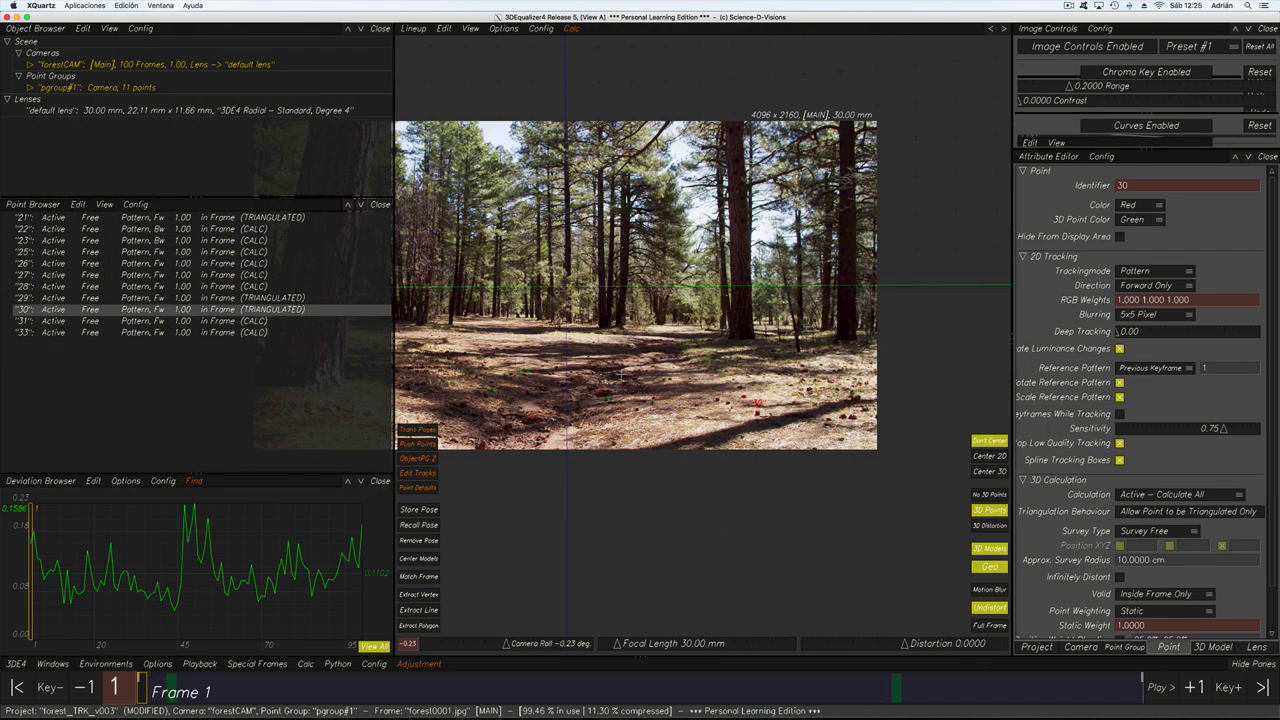
{"action": "middle_click_drag", "start_coordinate": [490, 389], "coordinate": [476, 321]}
{"action": "left_click_drag", "start_coordinate": [395, 343], "coordinate": [354, 346]}
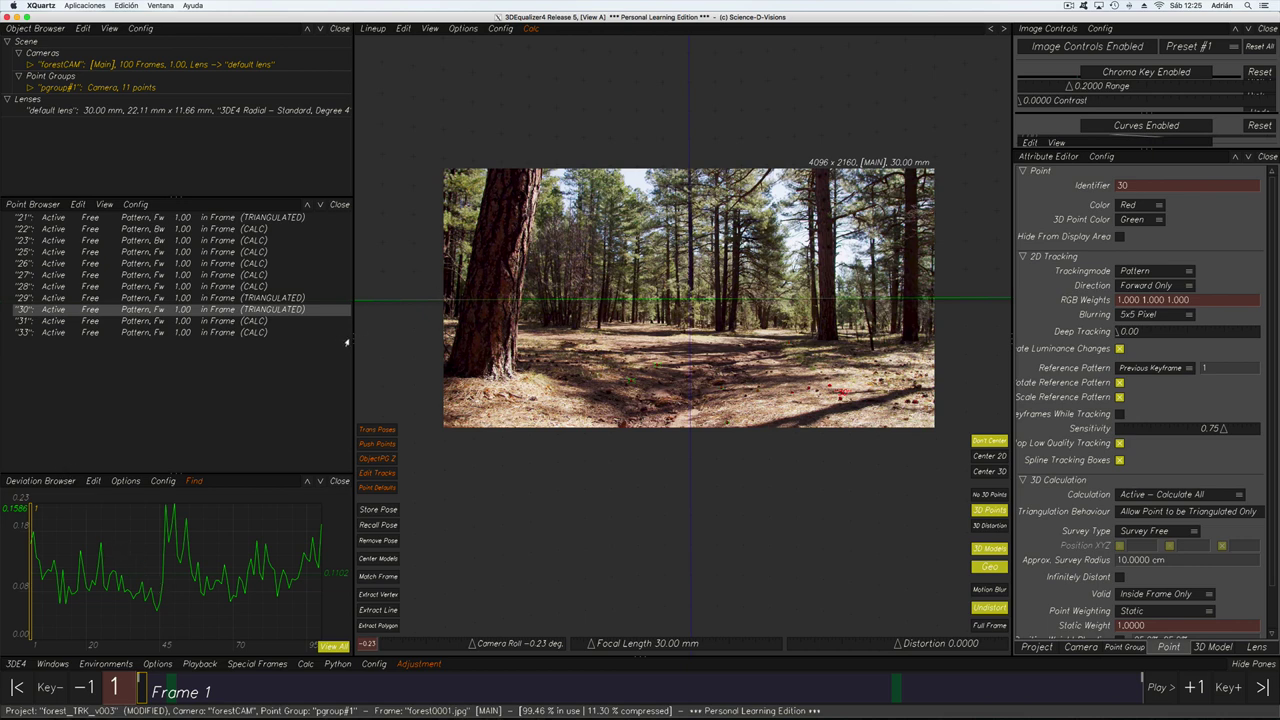
{"action": "left_click_drag", "start_coordinate": [351, 338], "coordinate": [334, 338]}
{"action": "scroll", "coordinate": [750, 390], "scroll_direction": "up", "scroll_amount": 3}
{"action": "scroll", "coordinate": [747, 391], "scroll_direction": "down", "scroll_amount": 4}
{"action": "scroll", "coordinate": [746, 384], "scroll_direction": "up", "scroll_amount": 1}
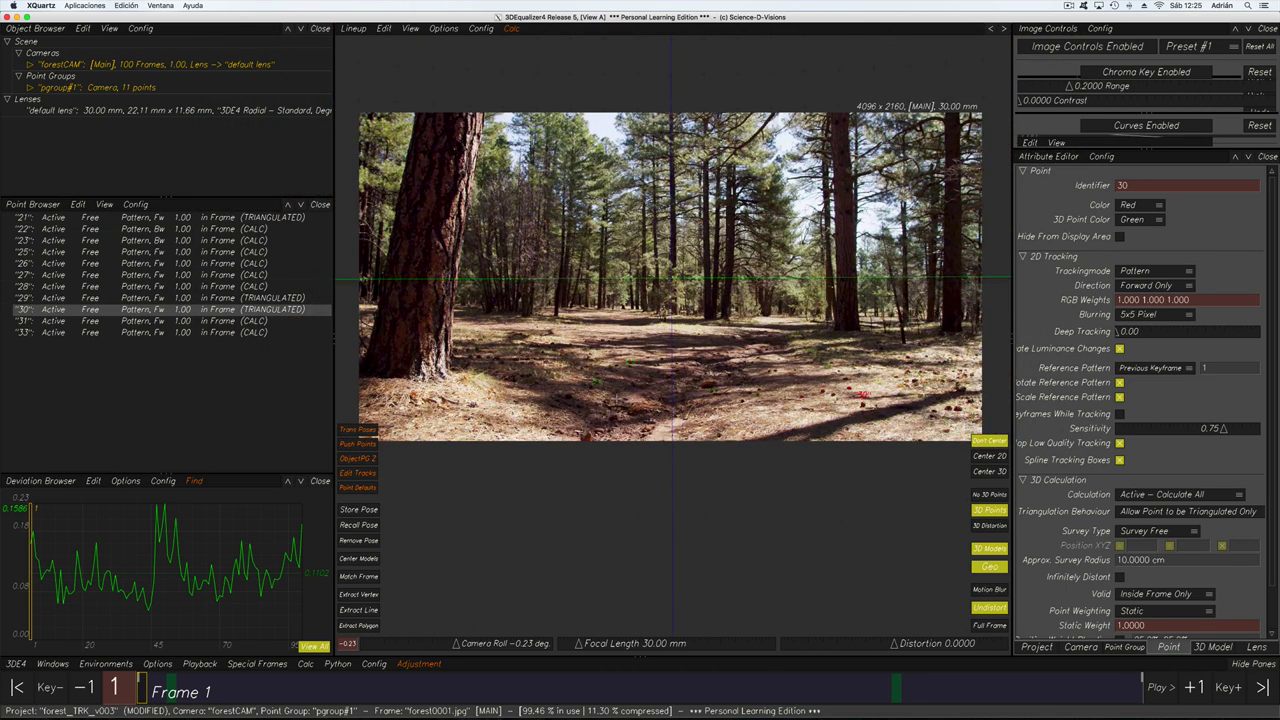
{"action": "middle_click_drag", "start_coordinate": [672, 278], "coordinate": [650, 288]}
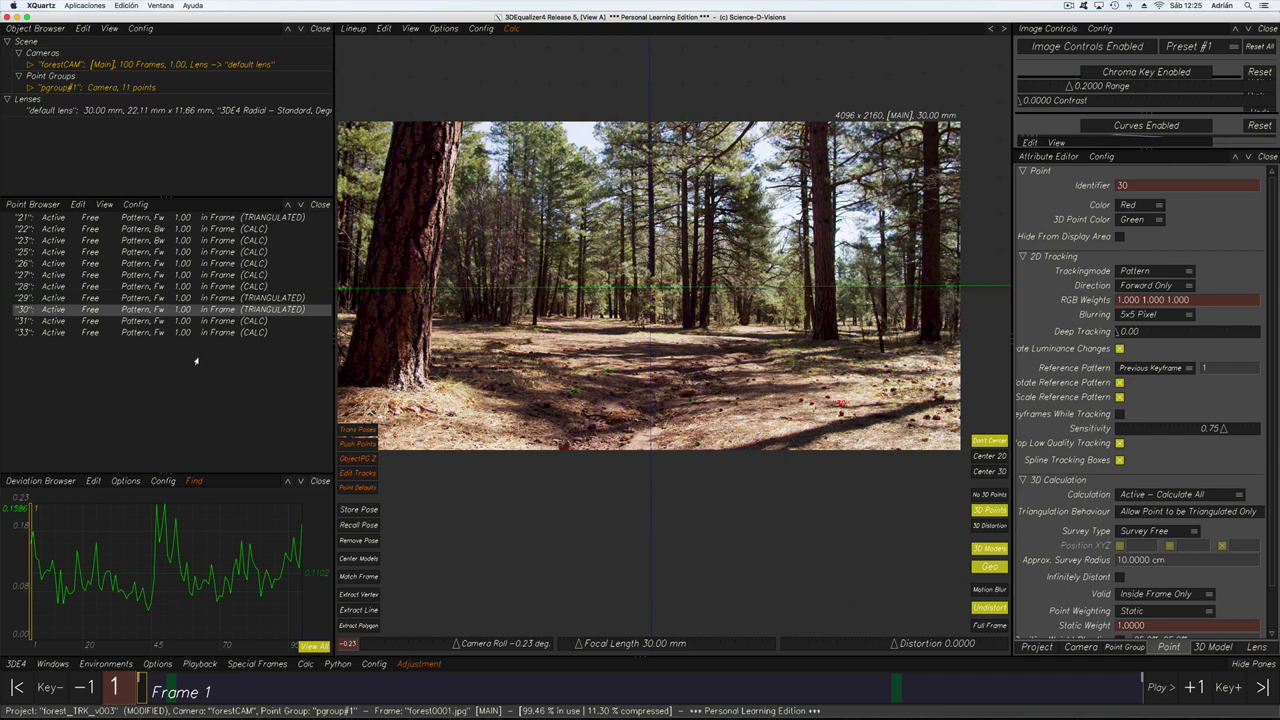
Step: Check points 29 and 30 against their pine cones in the Lineup view at several zoom levels
{"action": "left_click", "coordinate": [262, 298]}
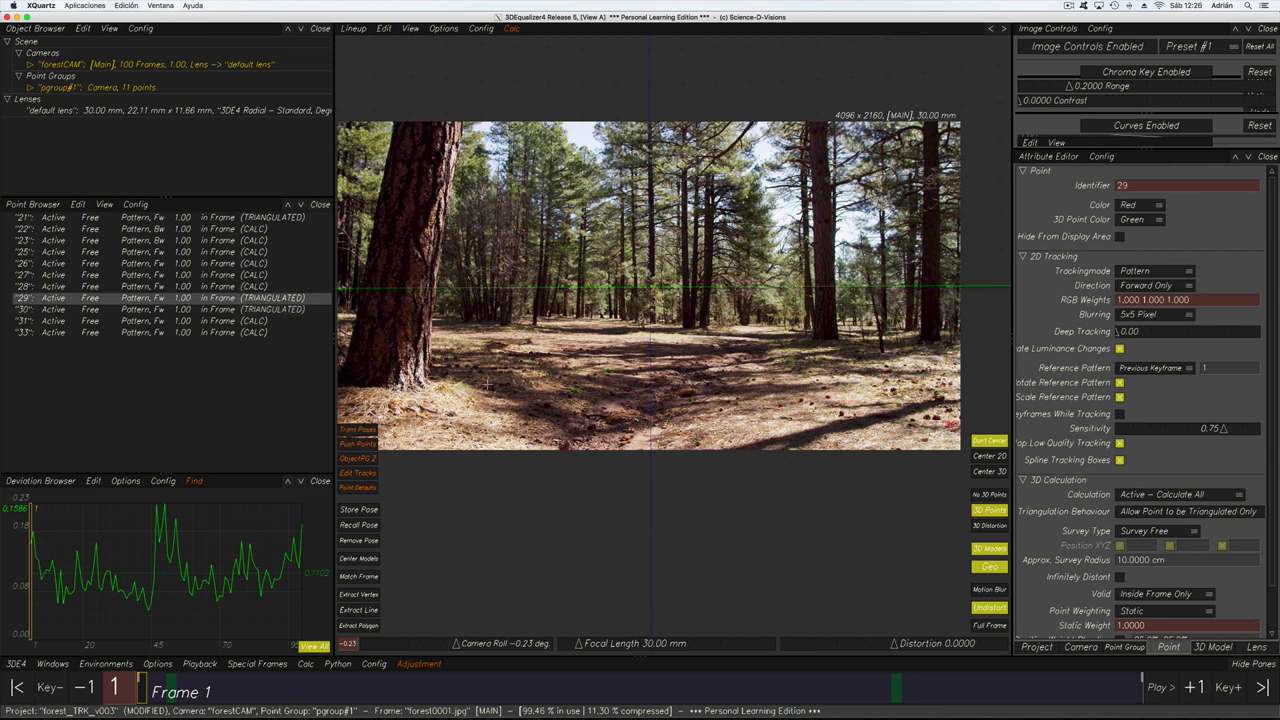
{"action": "scroll", "coordinate": [588, 398], "scroll_direction": "up", "scroll_amount": 1}
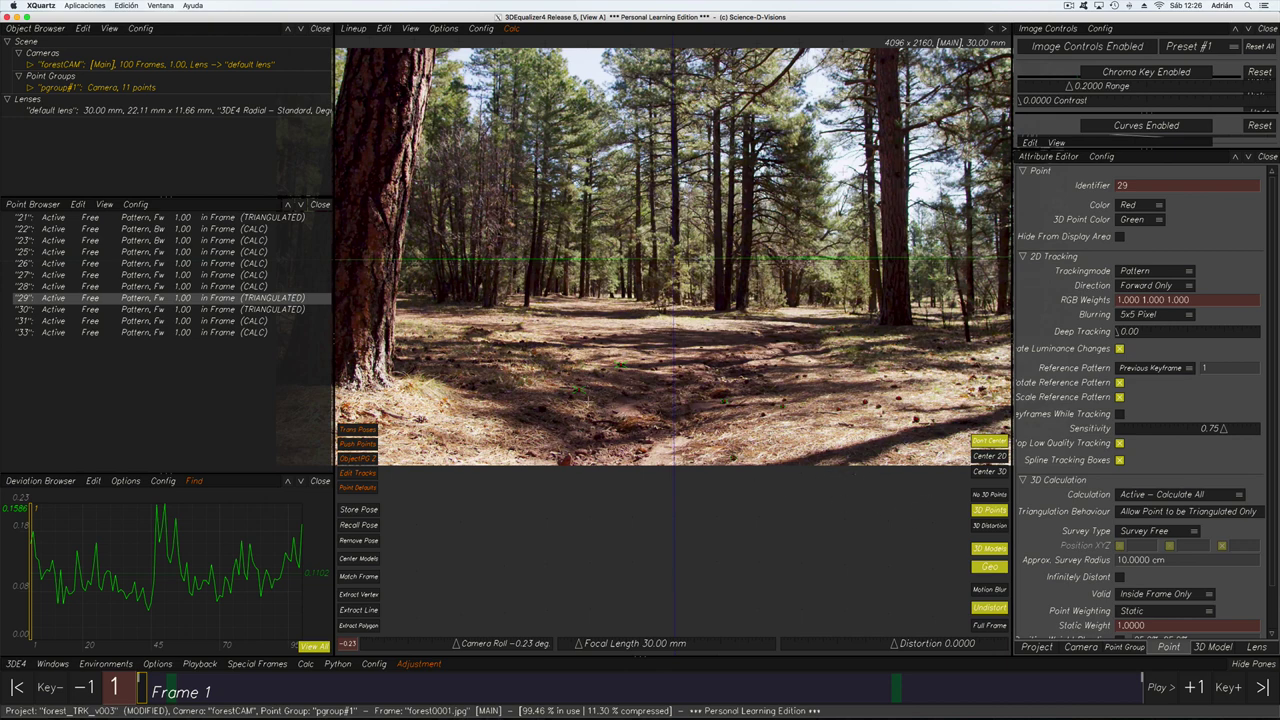
{"action": "scroll", "coordinate": [590, 378], "scroll_direction": "up", "scroll_amount": 3}
{"action": "scroll", "coordinate": [867, 365], "scroll_direction": "down", "scroll_amount": 2}
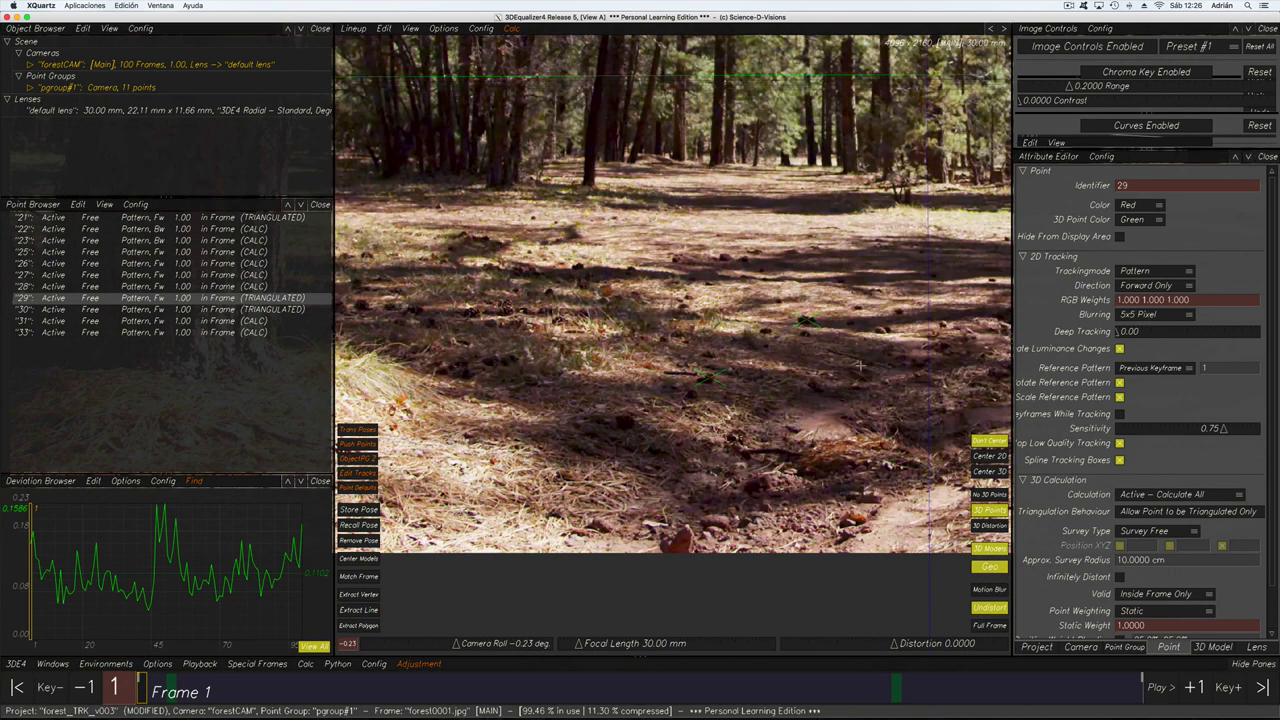
{"action": "scroll", "coordinate": [832, 362], "scroll_direction": "down", "scroll_amount": 4}
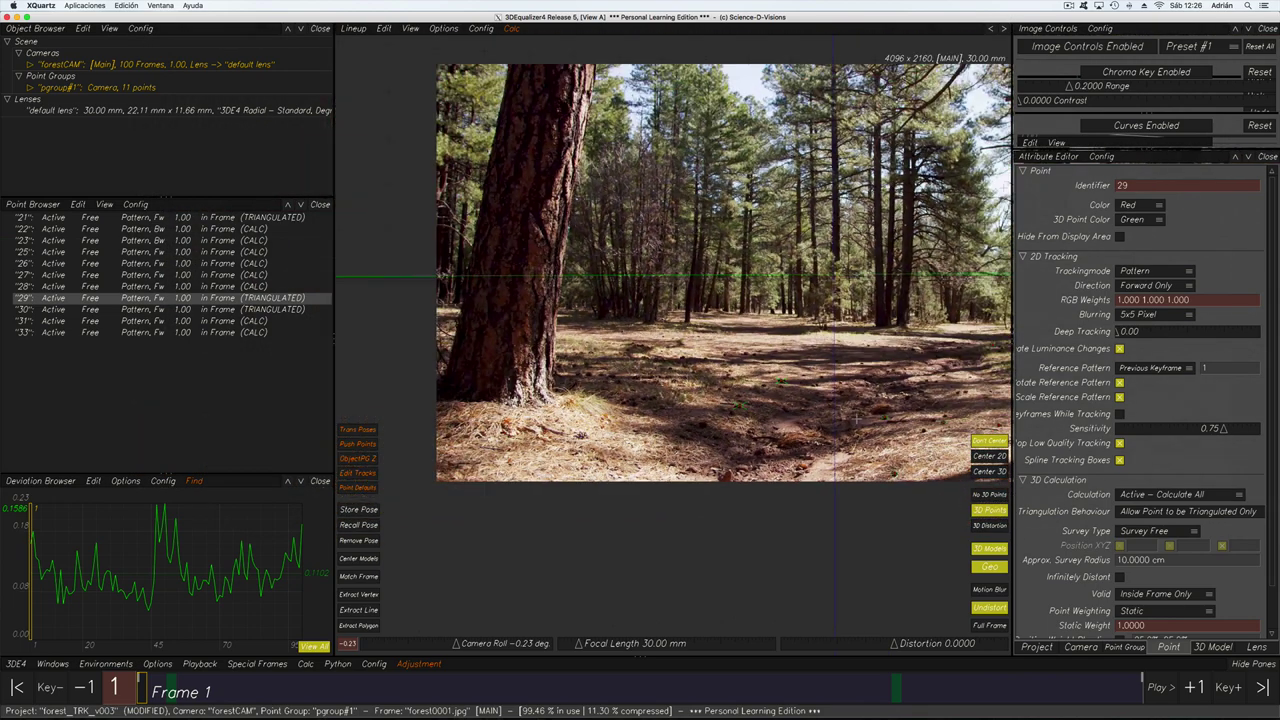
{"action": "scroll", "coordinate": [730, 432], "scroll_direction": "down", "scroll_amount": 2}
{"action": "scroll", "coordinate": [472, 420], "scroll_direction": "up", "scroll_amount": 3}
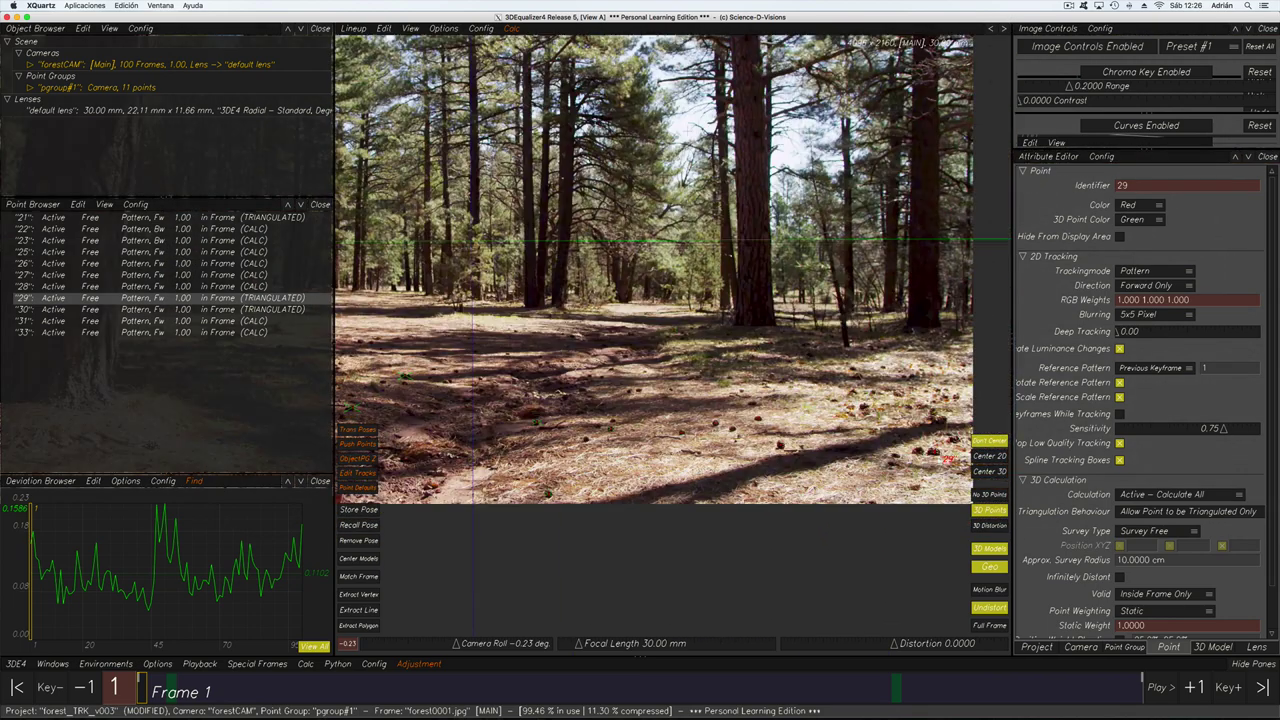
{"action": "scroll", "coordinate": [703, 437], "scroll_direction": "up", "scroll_amount": 1}
{"action": "scroll", "coordinate": [762, 437], "scroll_direction": "up", "scroll_amount": 3}
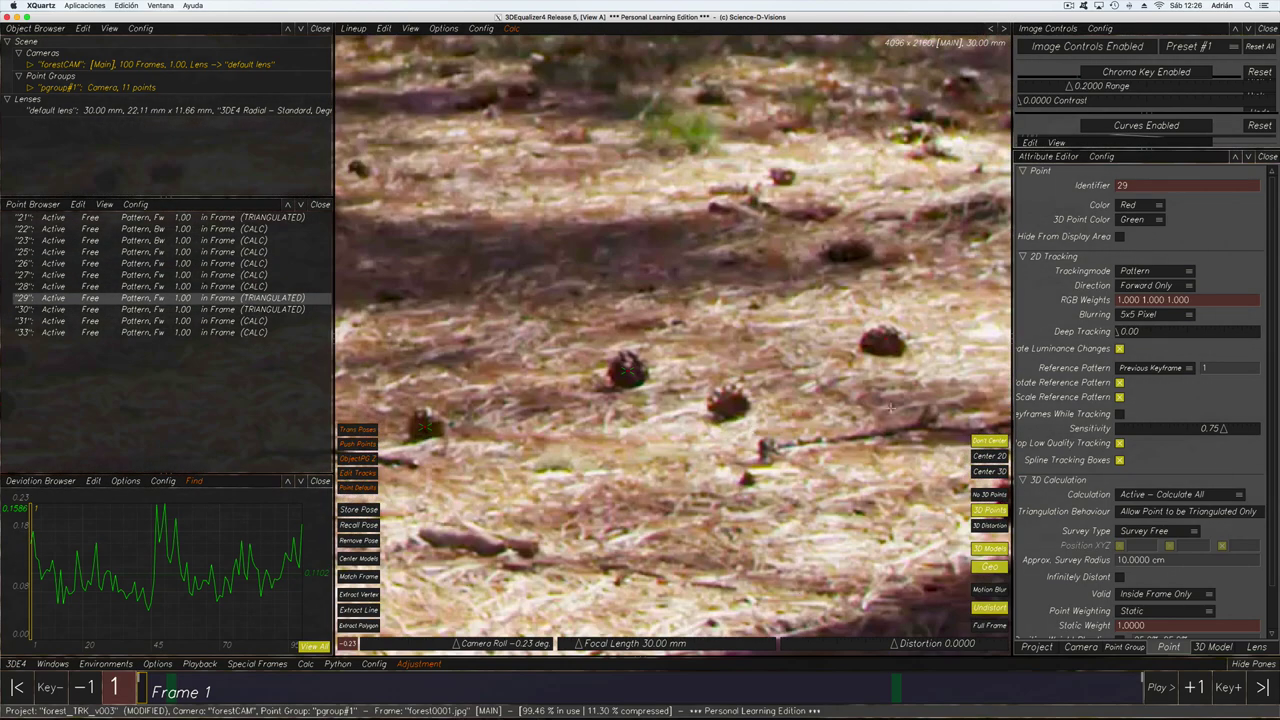
{"action": "scroll", "coordinate": [800, 386], "scroll_direction": "down", "scroll_amount": 2}
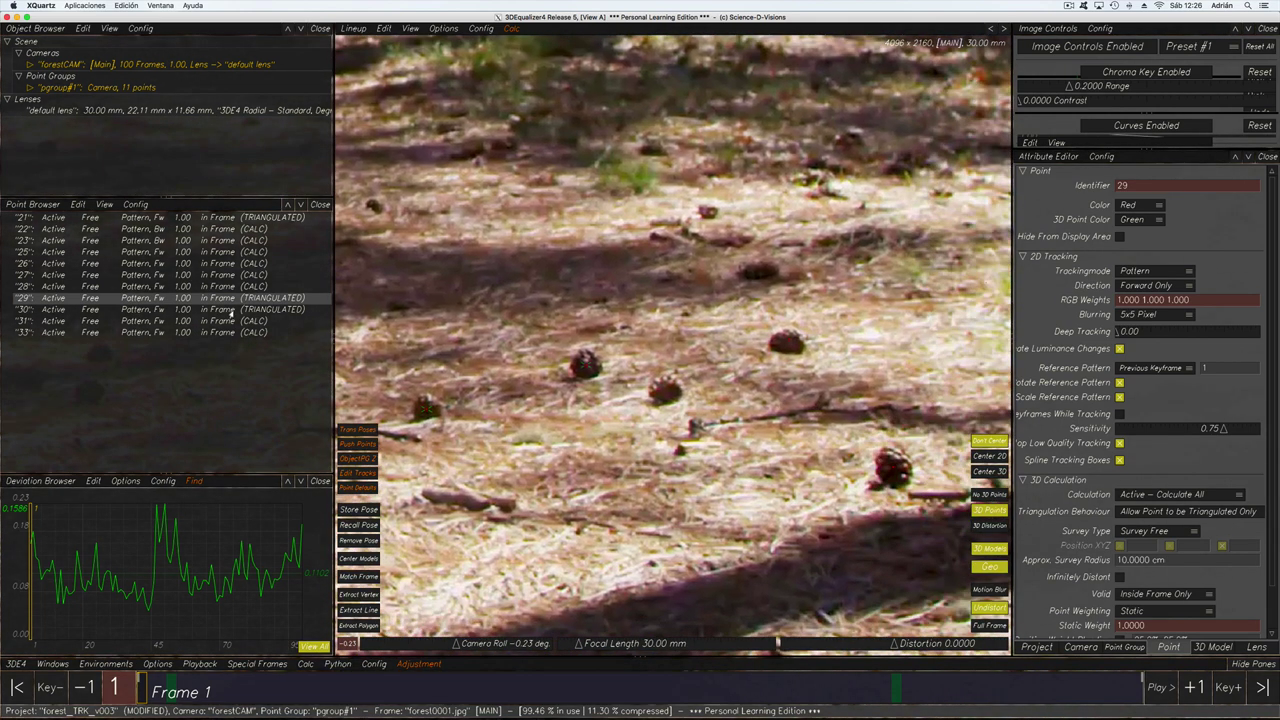
{"action": "left_click", "coordinate": [231, 313]}
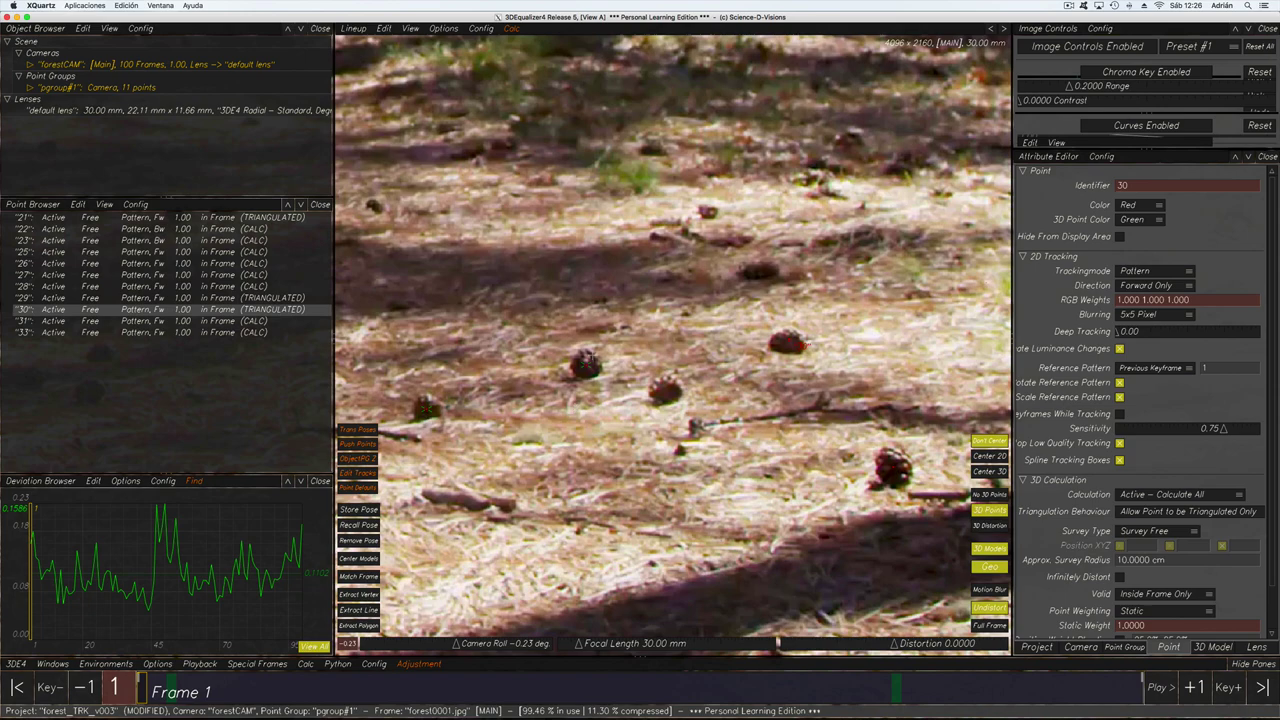
{"action": "key", "text": "f"}
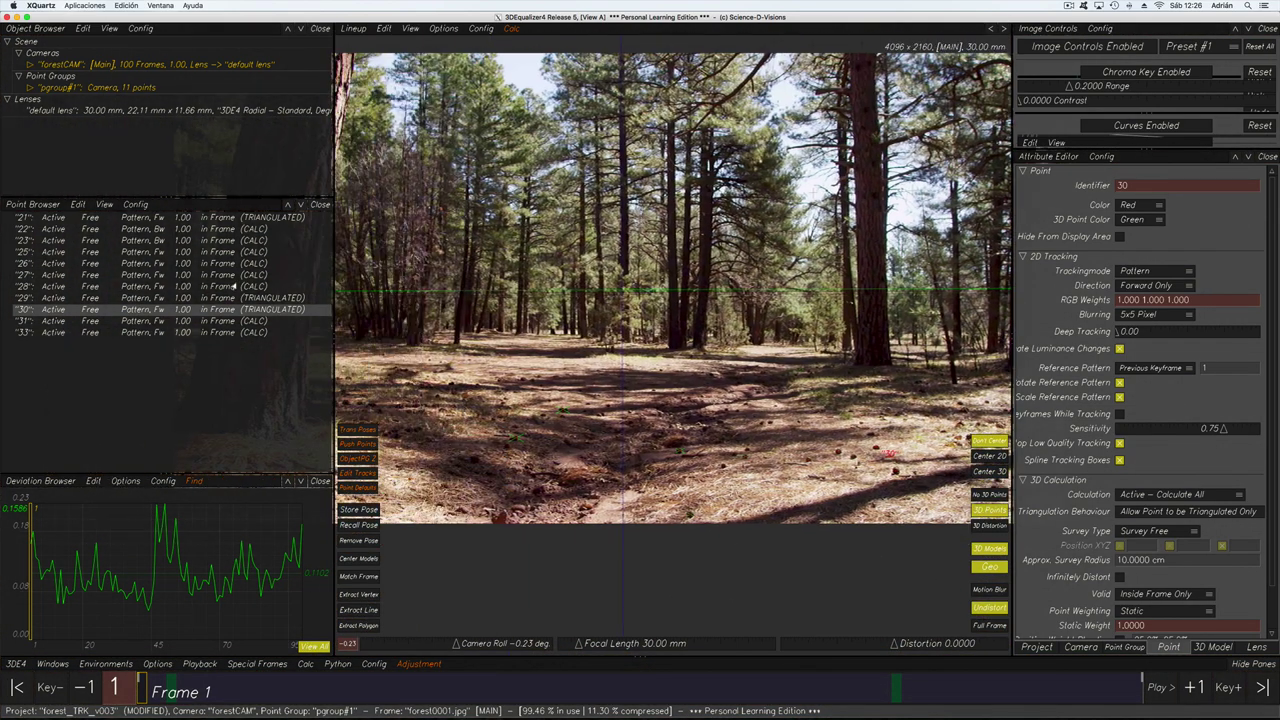
Step: Select the calculated points 22, 23, 25 to 28, 31 and 33 to highlight them in the Lineup view
{"action": "left_click_drag", "start_coordinate": [254, 229], "coordinate": [254, 287]}
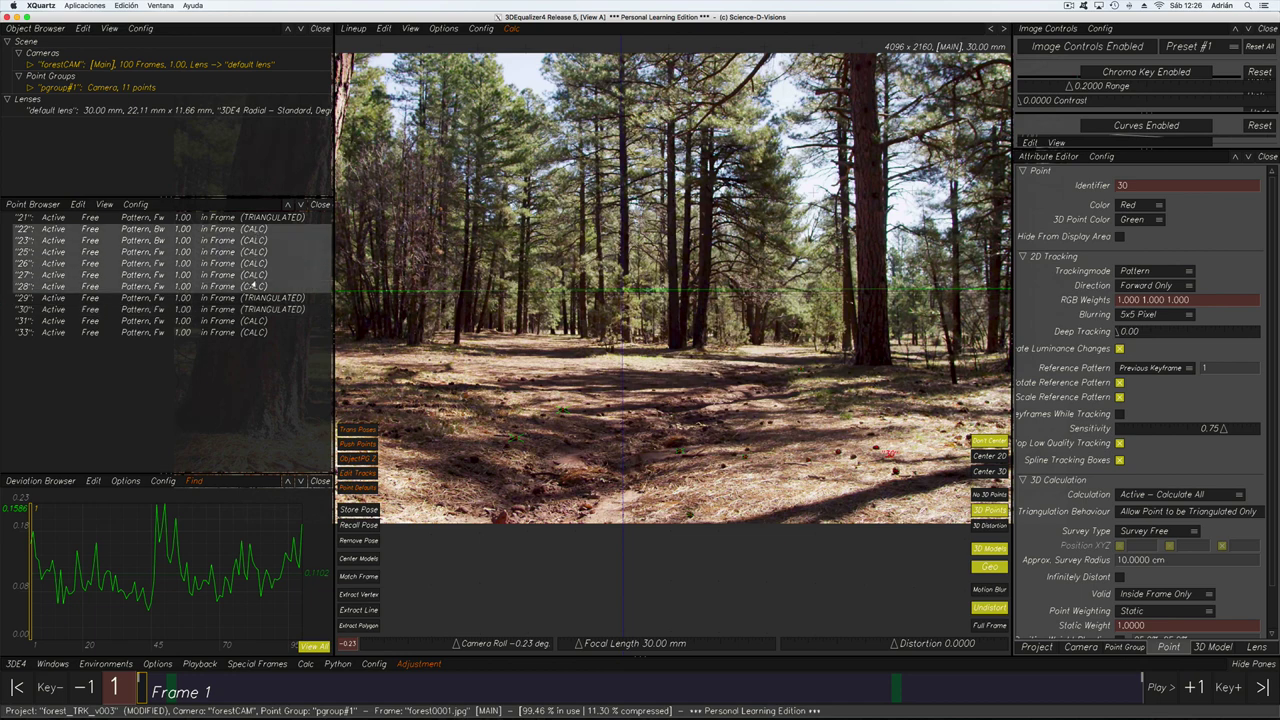
{"action": "left_click", "coordinate": [258, 321], "text": "ctrl"}
{"action": "left_click", "coordinate": [257, 333], "text": "ctrl"}
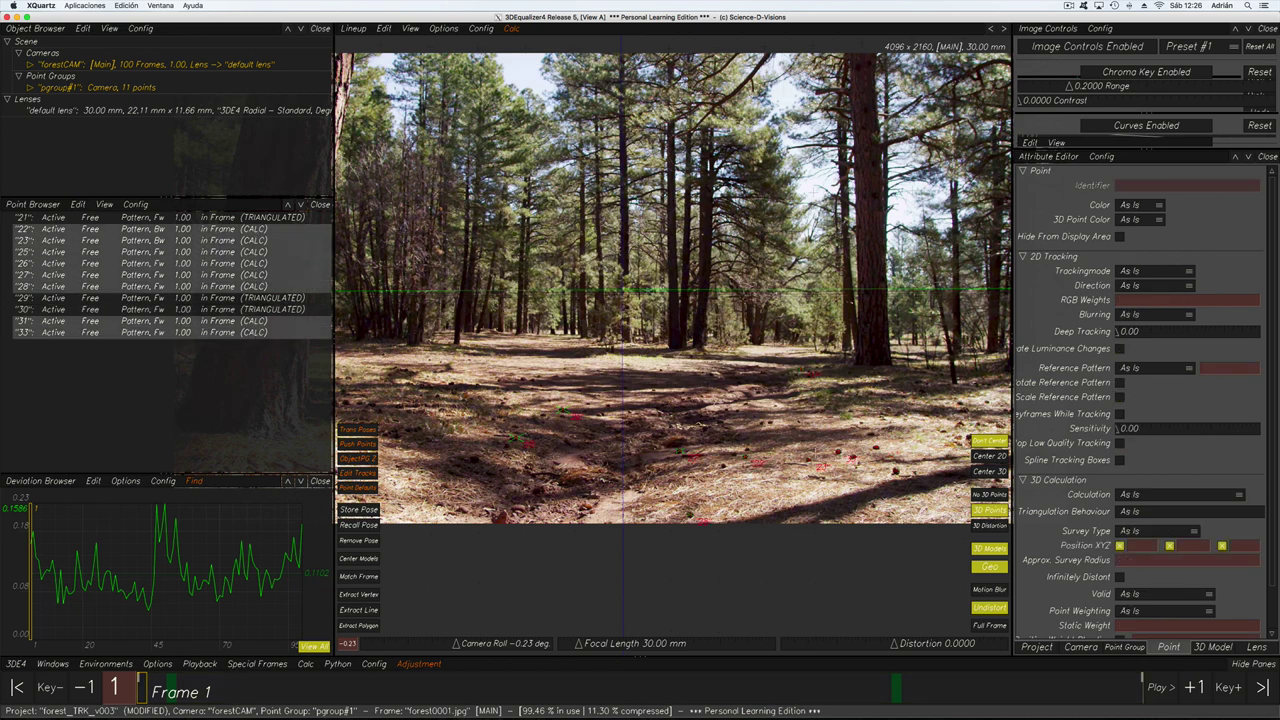
Step: Fit the whole image in the Lineup view and save the project
{"action": "scroll", "coordinate": [672, 290], "scroll_direction": "down", "scroll_amount": 5}
{"action": "scroll", "coordinate": [686, 336], "scroll_direction": "up", "scroll_amount": 2}
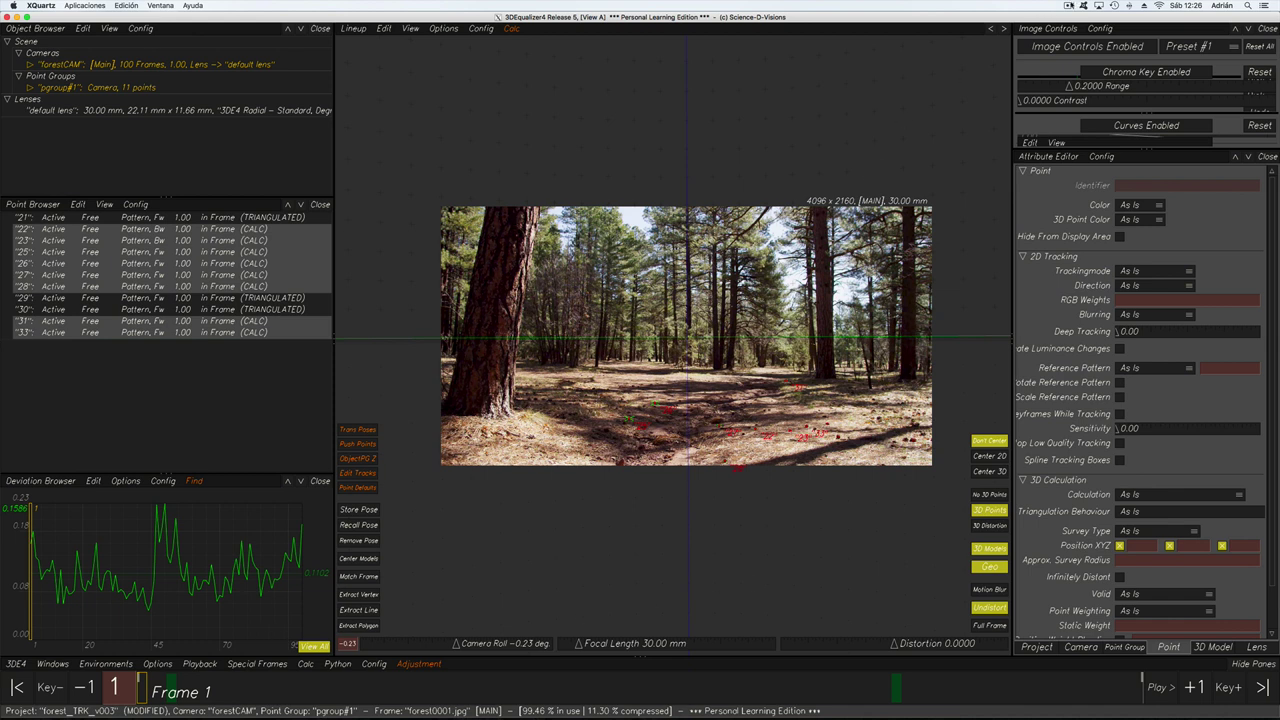
{"action": "left_click", "coordinate": [14, 666]}
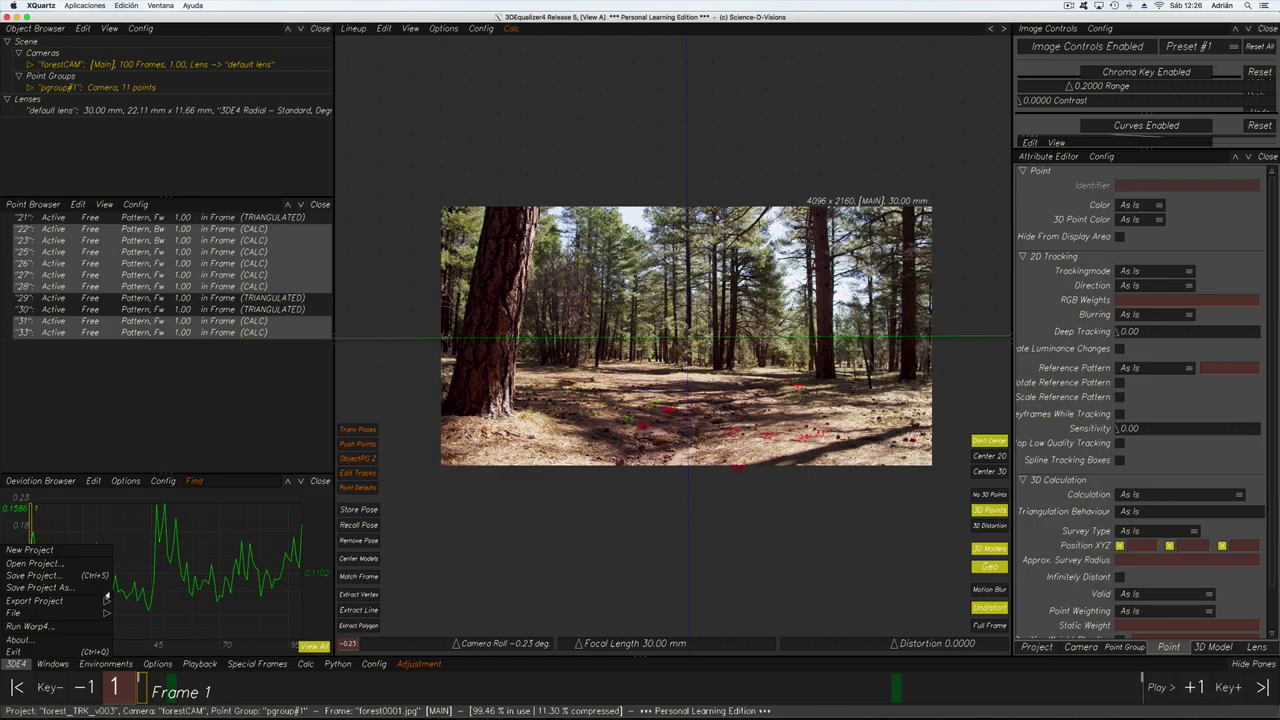
{"action": "left_click", "coordinate": [215, 545]}
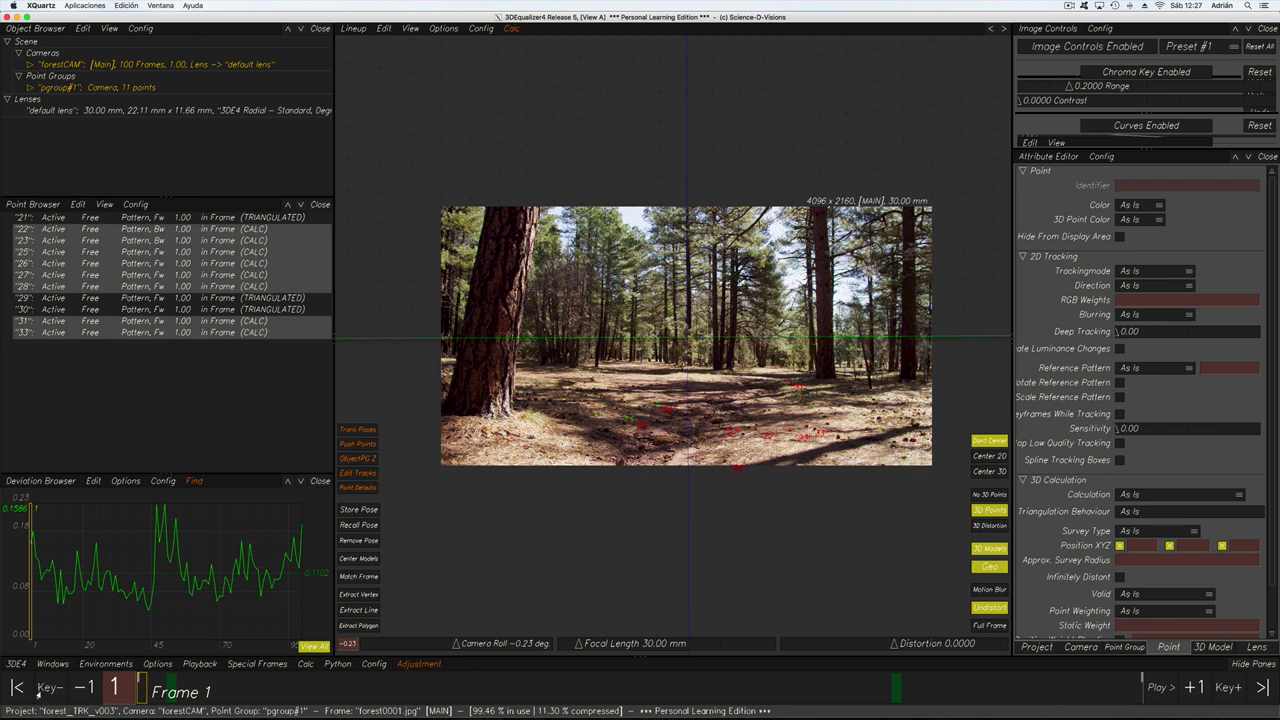
{"action": "left_click", "coordinate": [18, 664]}
{"action": "key", "text": "F3"}
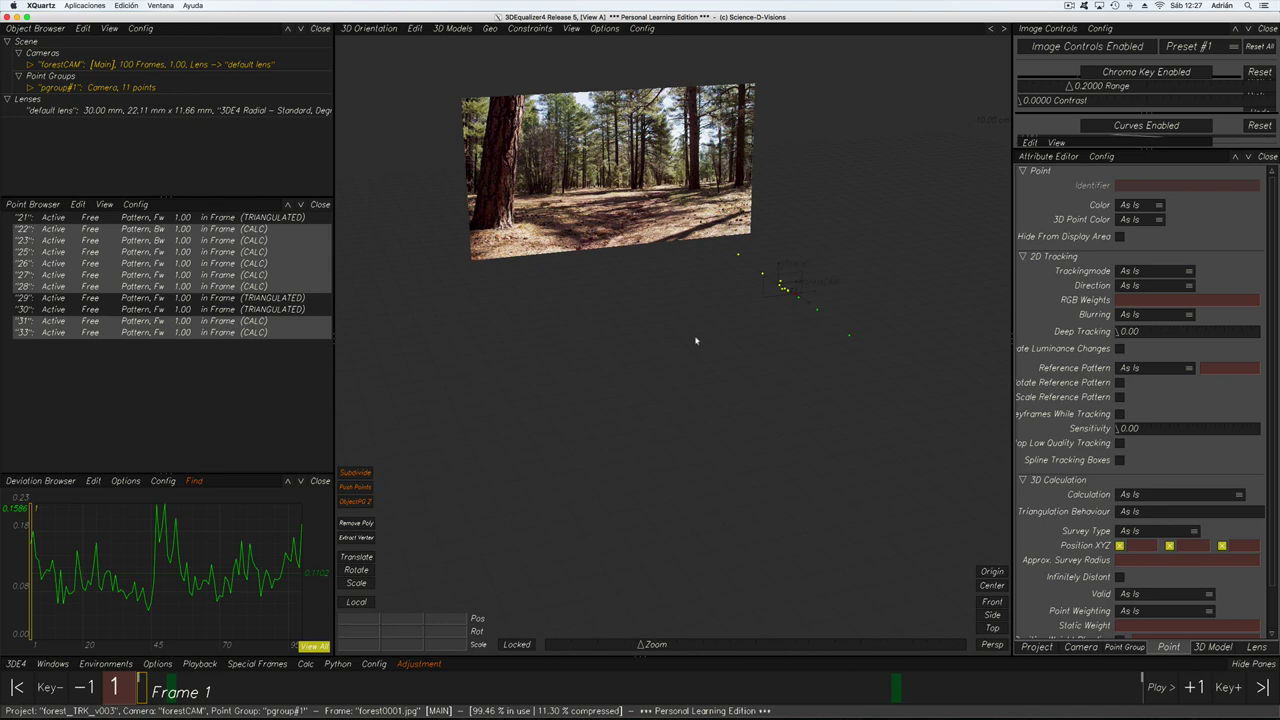
{"action": "key", "text": "F2"}
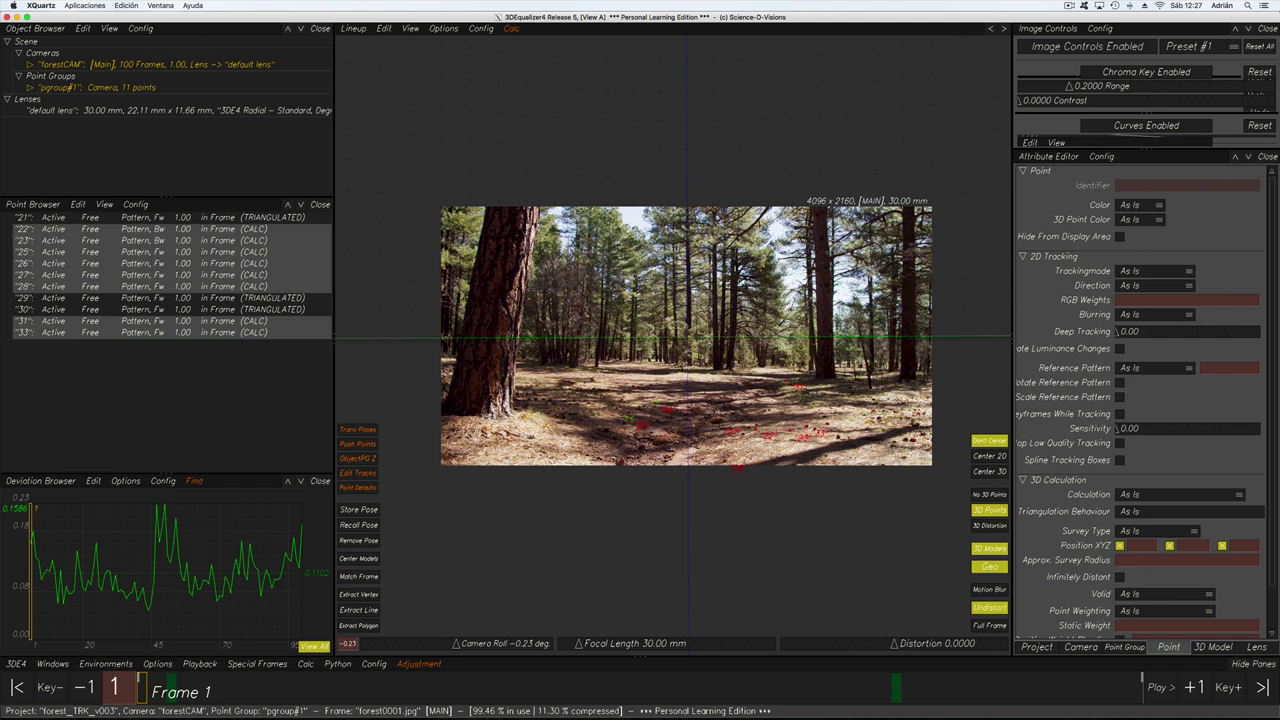
{"action": "left_click", "coordinate": [305, 664]}
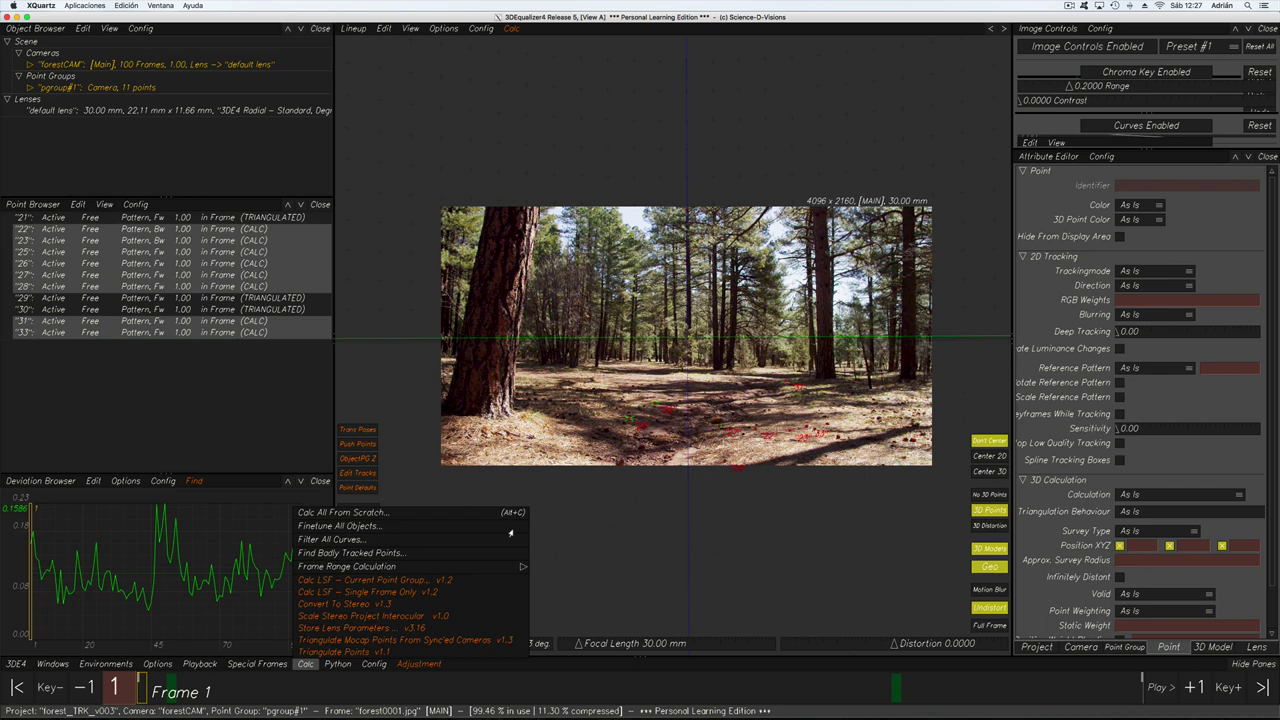
{"action": "left_click", "coordinate": [750, 505]}
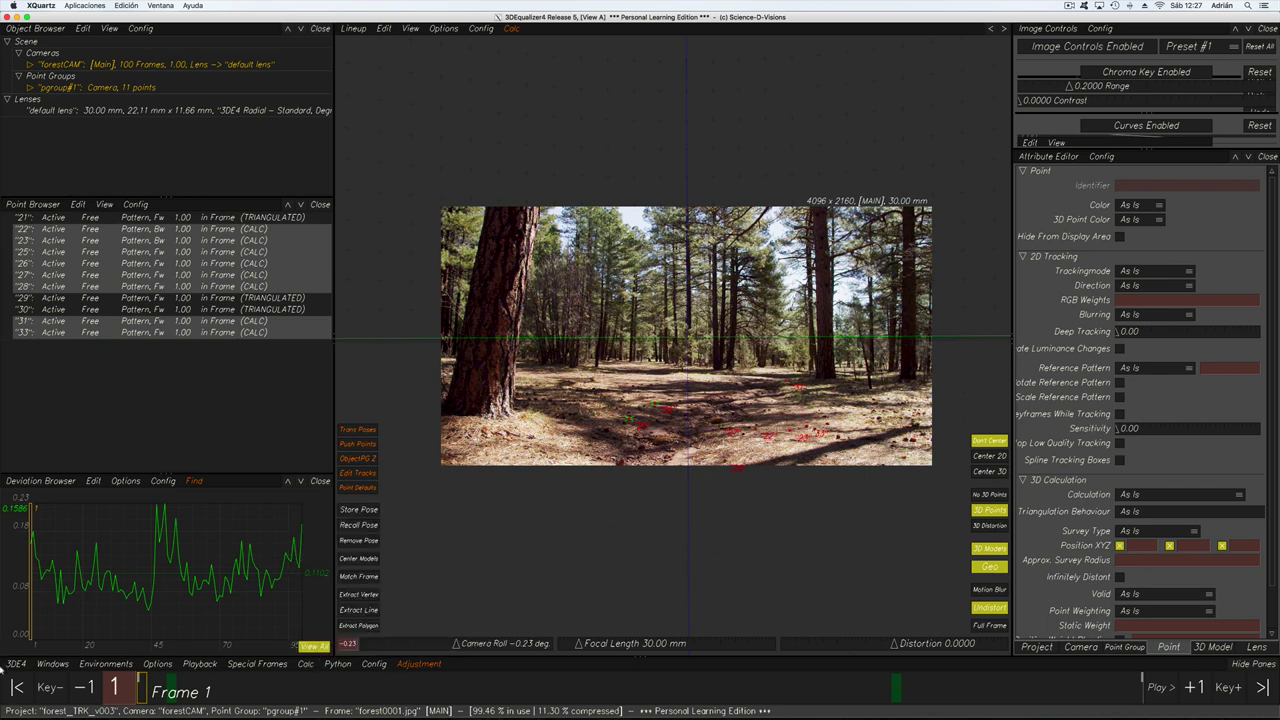
{"action": "left_click", "coordinate": [52, 664]}
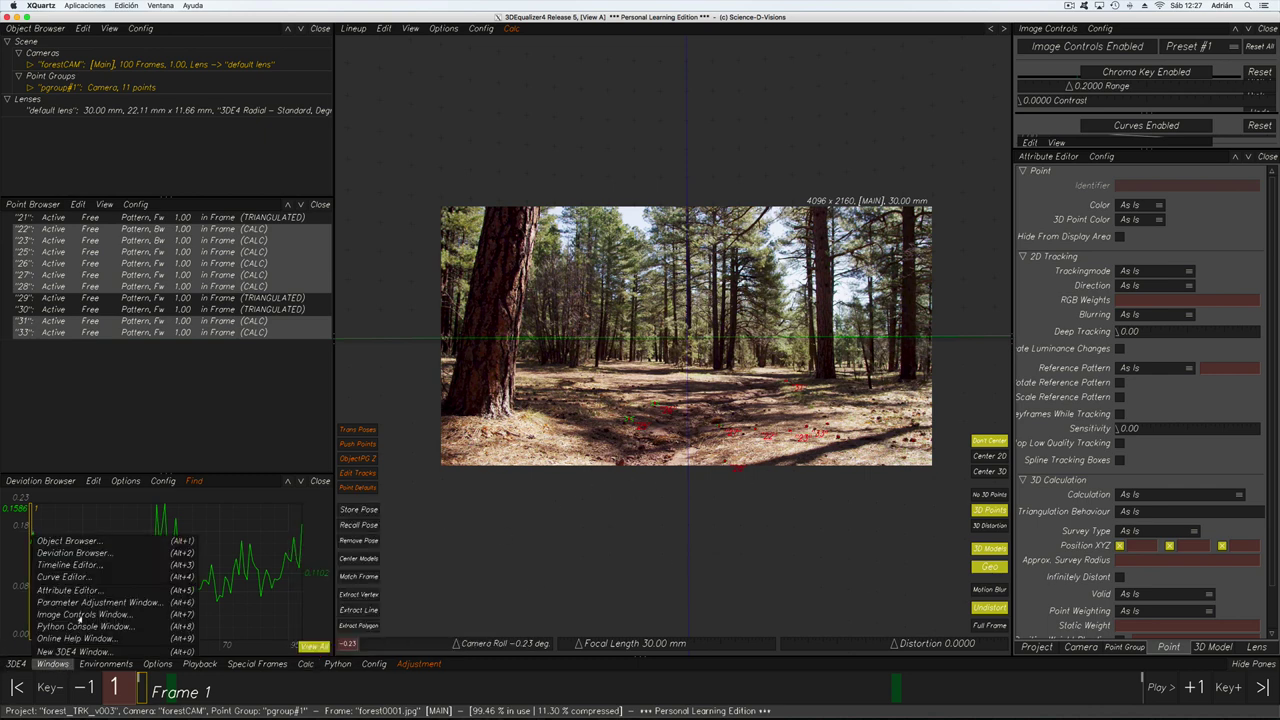
{"action": "left_click", "coordinate": [615, 488]}
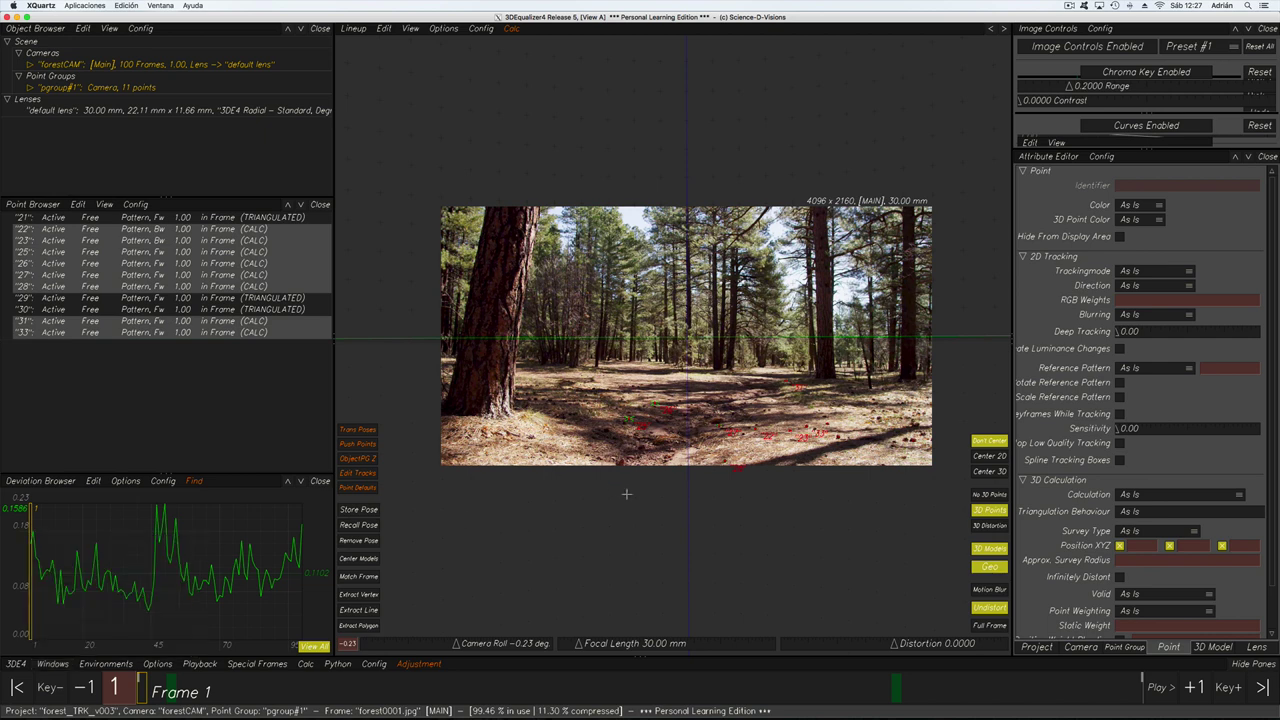
Step: Enlarge the Deviation Browser to give its curve more height
{"action": "left_click_drag", "start_coordinate": [173, 475], "coordinate": [173, 435]}
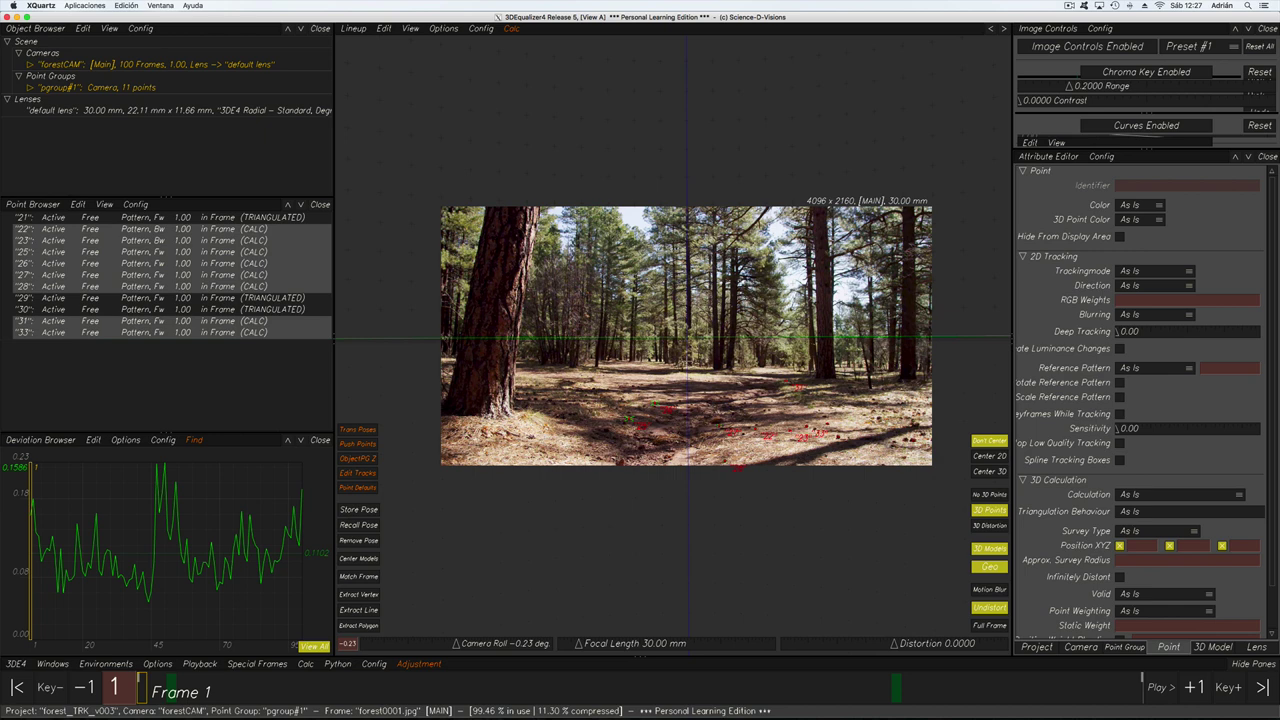
{"action": "left_click", "coordinate": [1070, 6]}
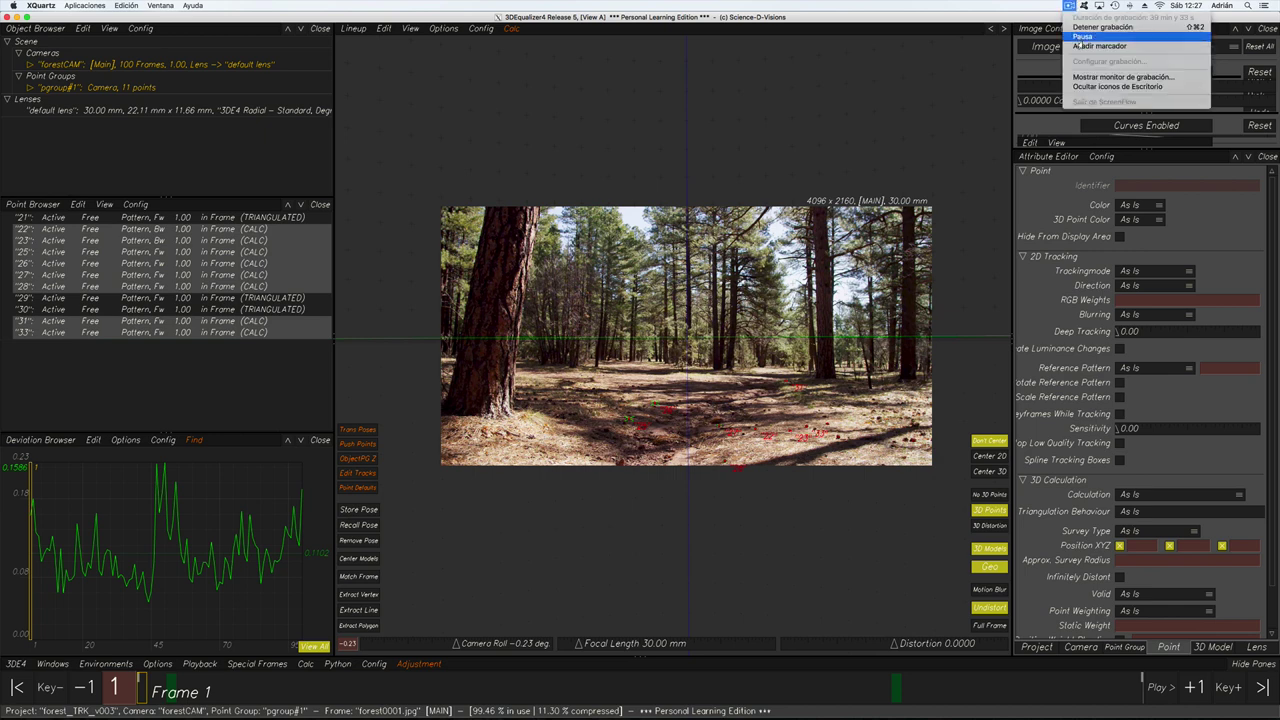